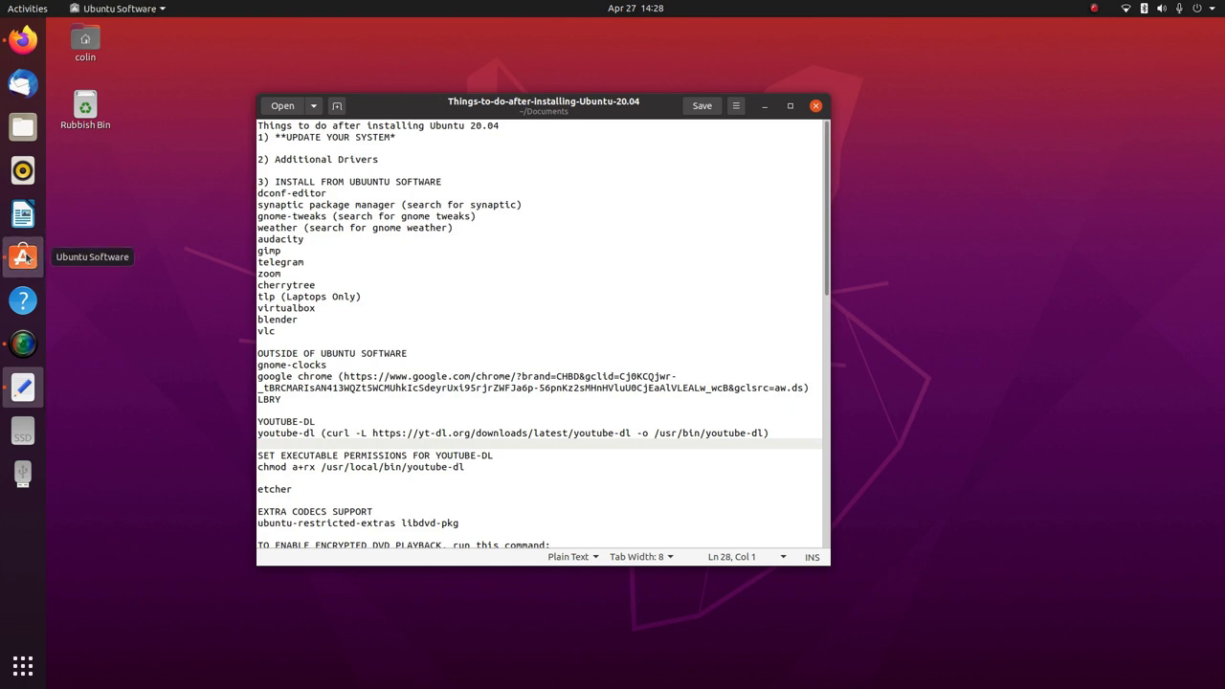
- Launch Ubuntu Software from the dock and check its Updates page for pending updates
left_click(23, 257)
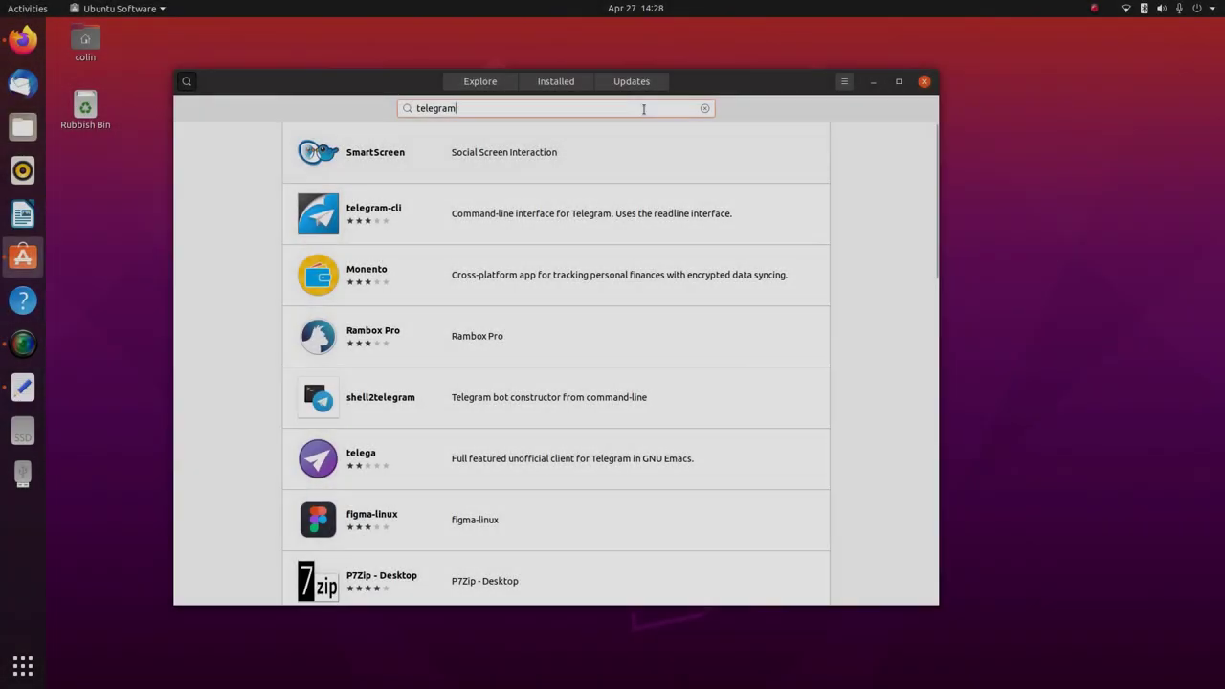
left_click(631, 81)
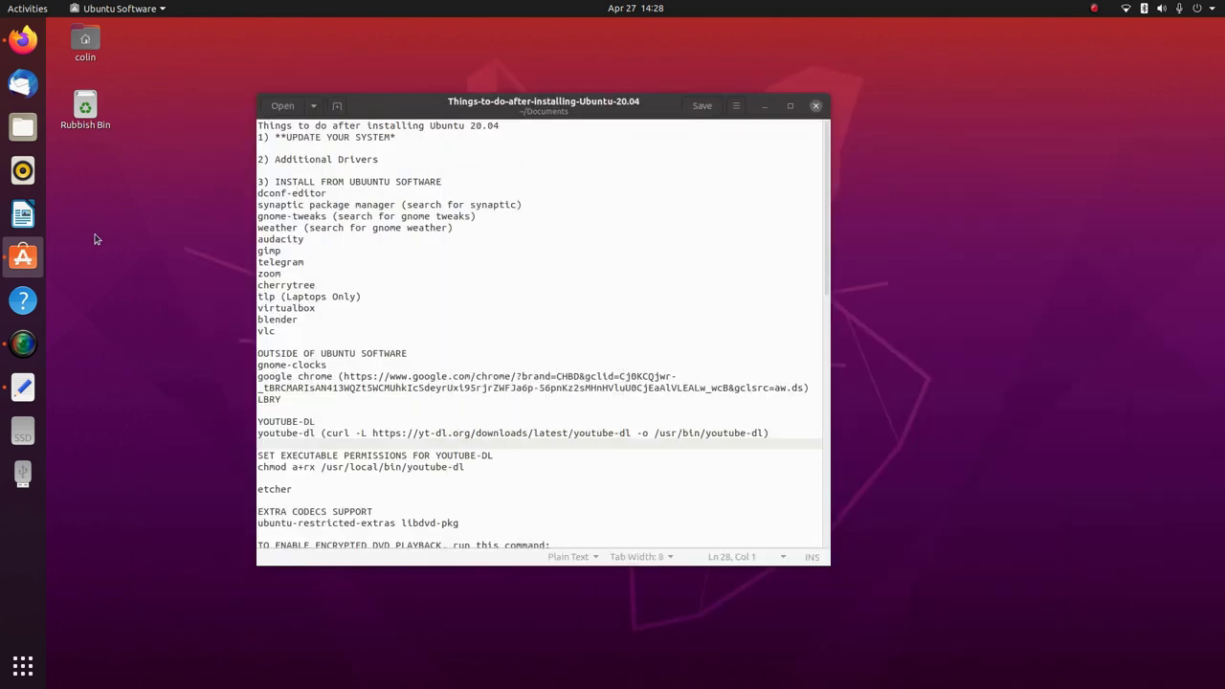
- Pin Terminal to the dock favorites via an Activities search for 'term'
key("super")
type("term")
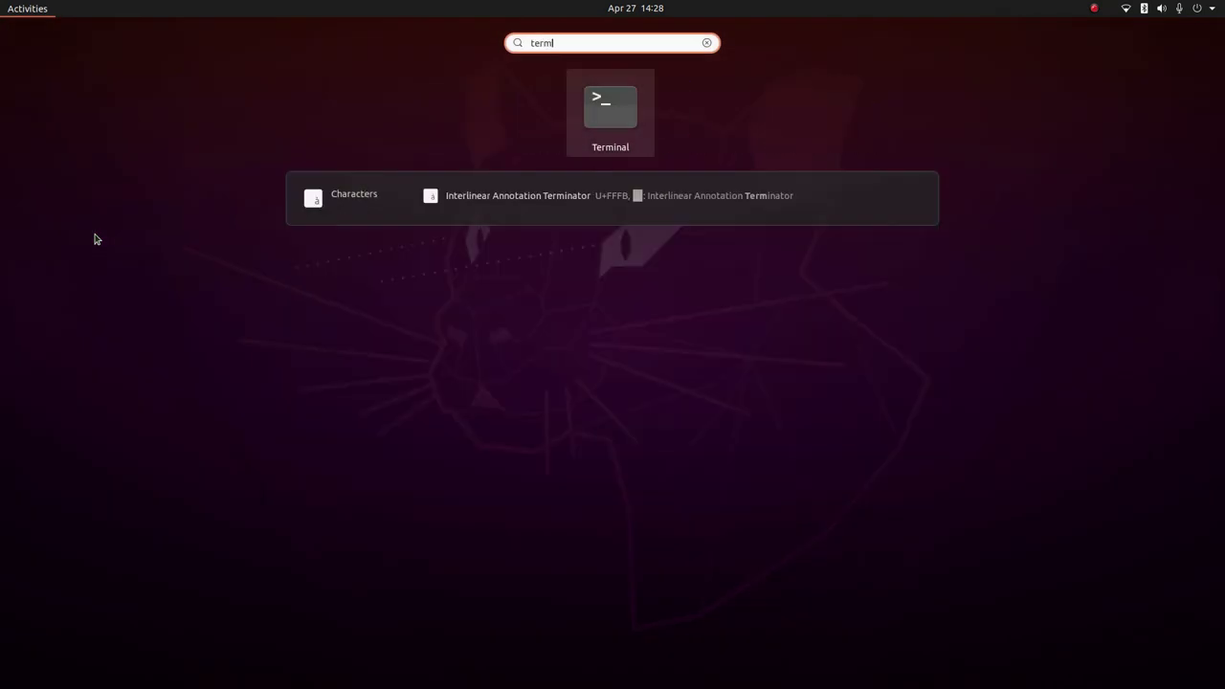
right_click(603, 123)
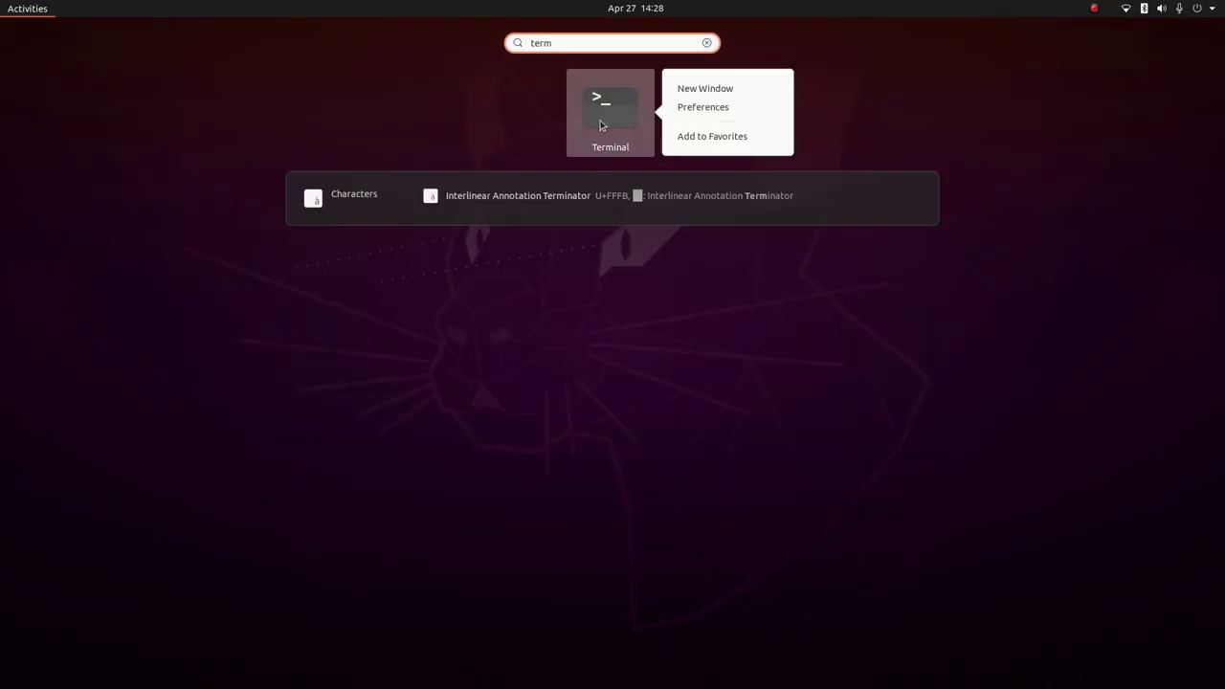
left_click(709, 136)
left_click(33, 19)
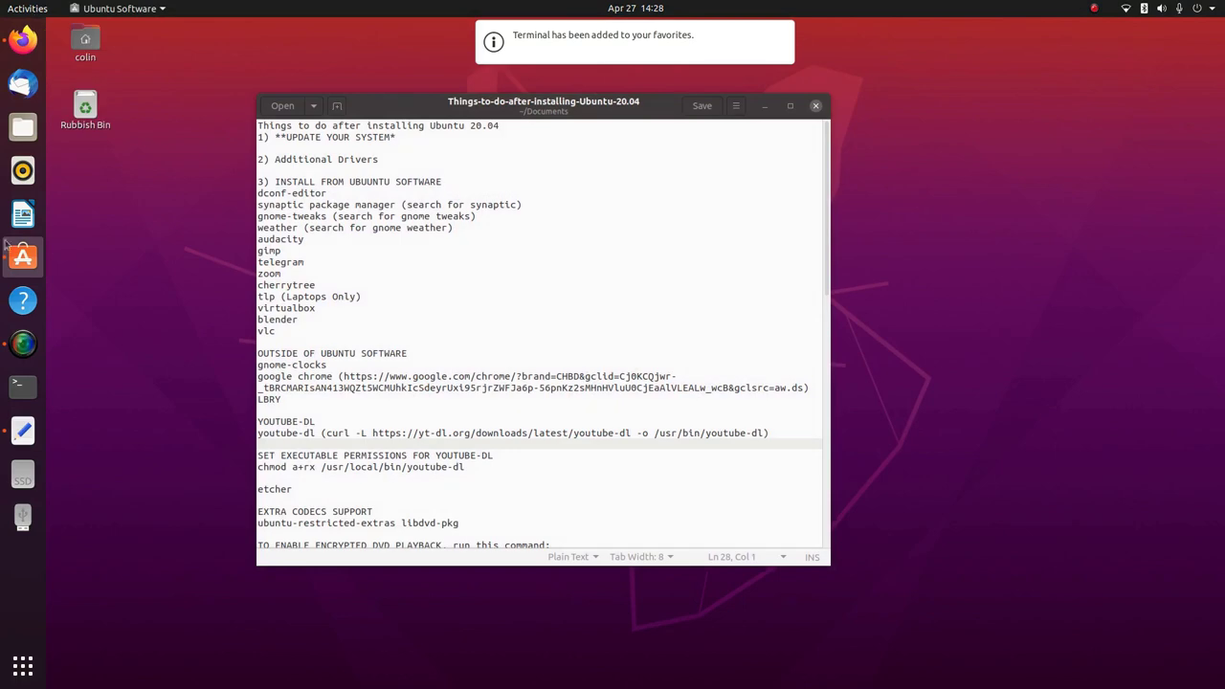
- In a new Terminal, refresh package lists with 'sudo apt update', entering the account password
left_click(23, 385)
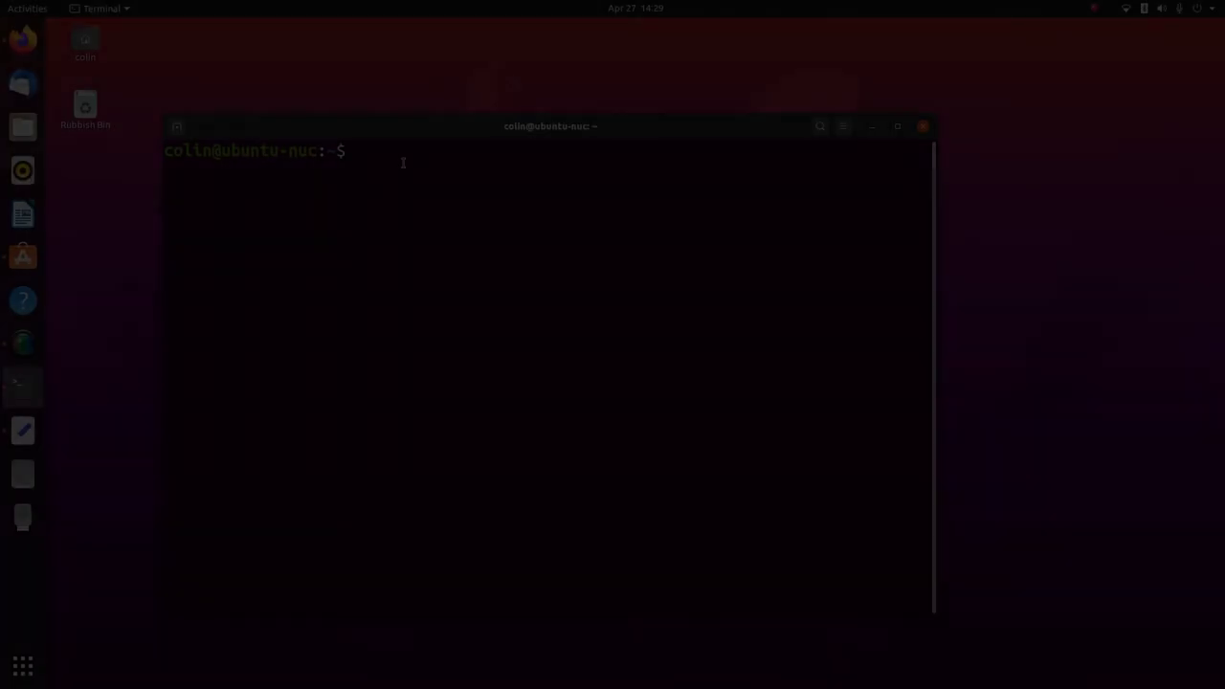
type("sudo ")
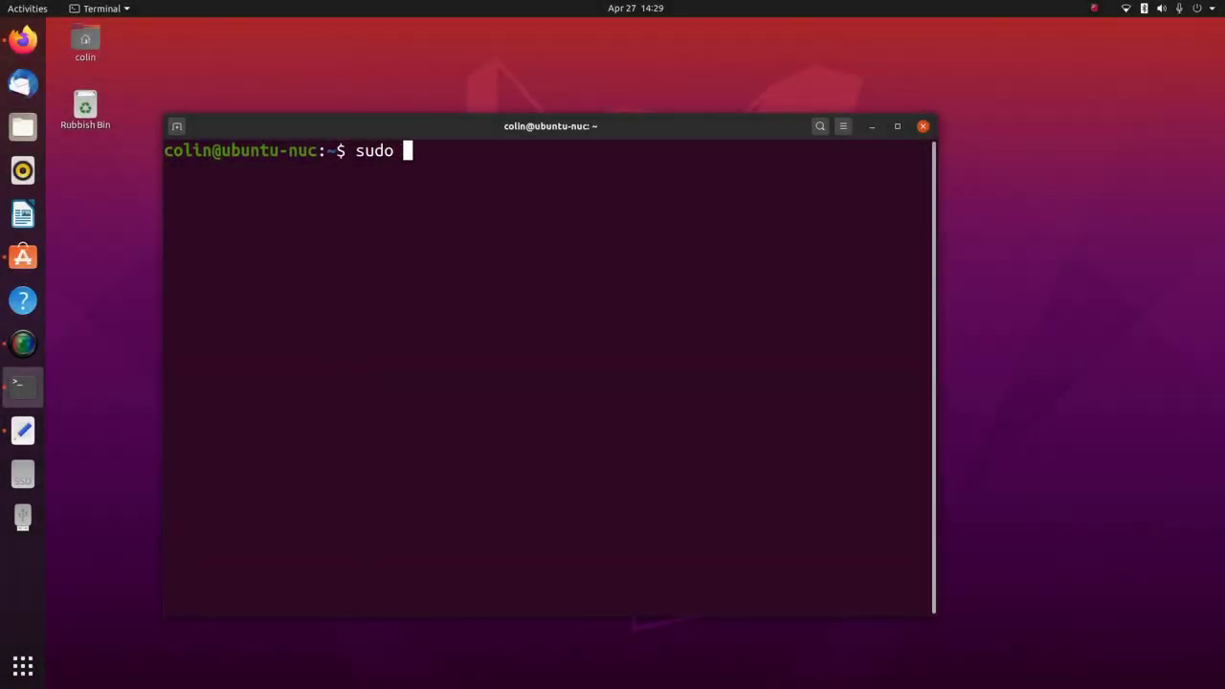
type("apt update")
key("Return")
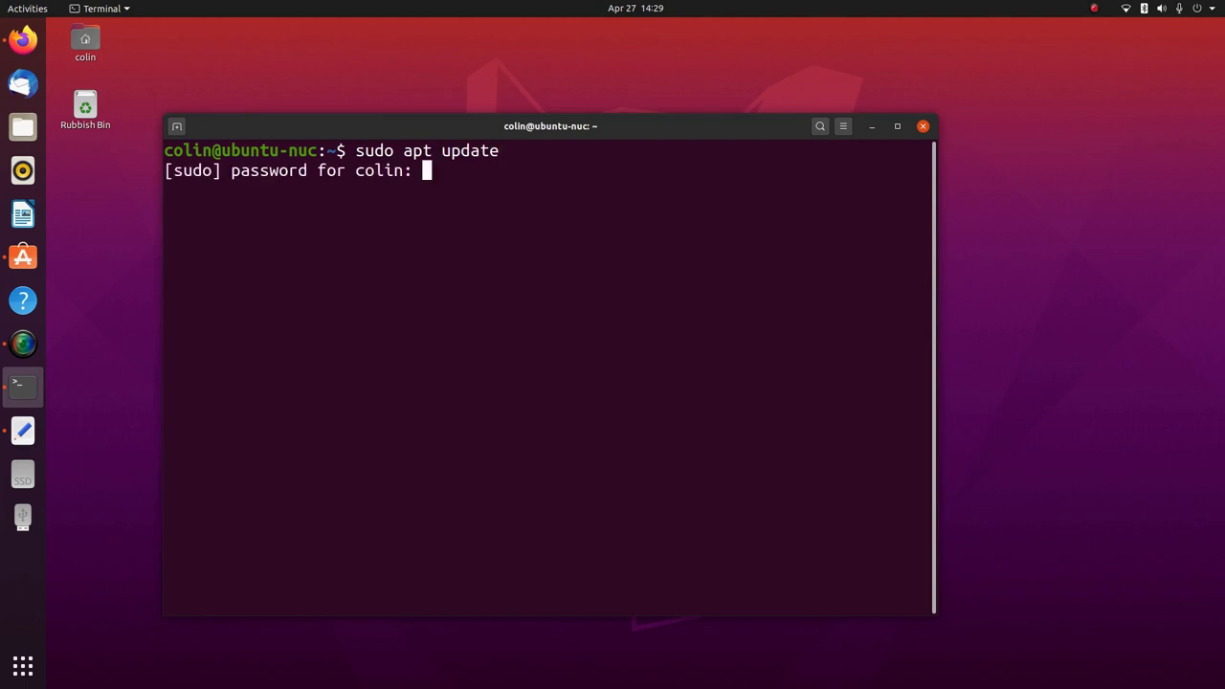
key("Return")
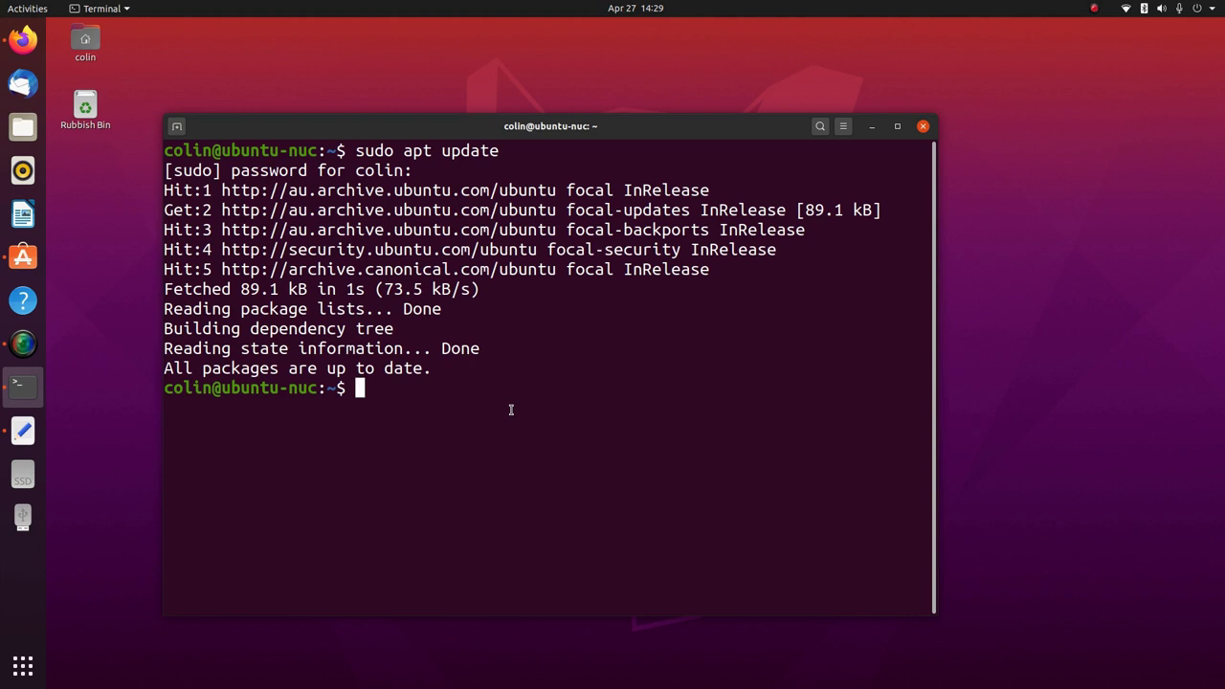
- Run 'sudo apt upgrade' by editing the recalled update command
key("Up")
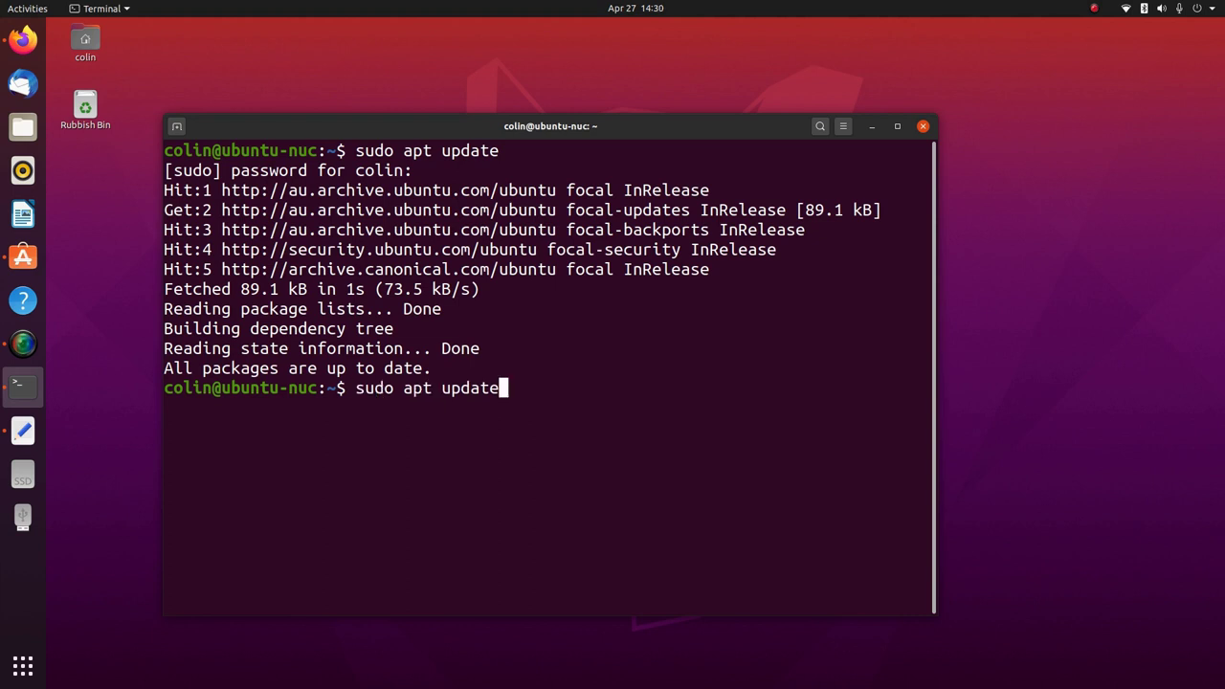
key("BackSpace")
key("BackSpace")
key("BackSpace")
key("BackSpace")
type("grade")
key("Return")
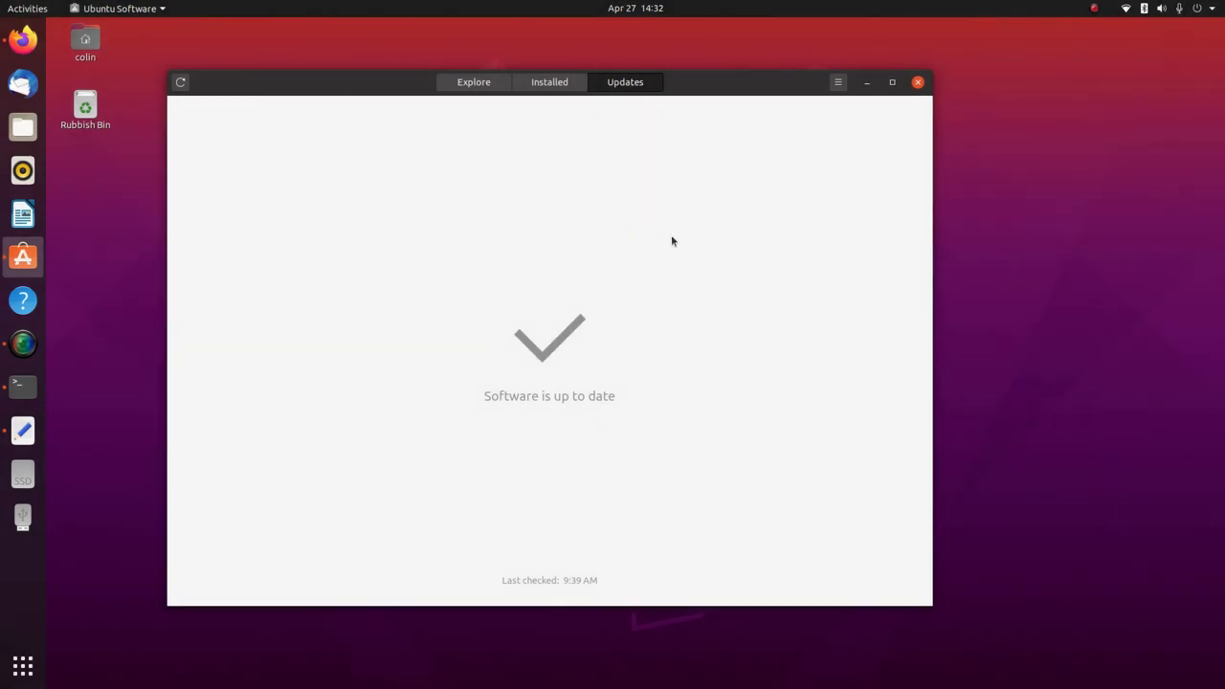
- Launch Software Updater from an 'upda' search and dismiss its up-to-date message
left_click_drag(363, 85, 517, 125)
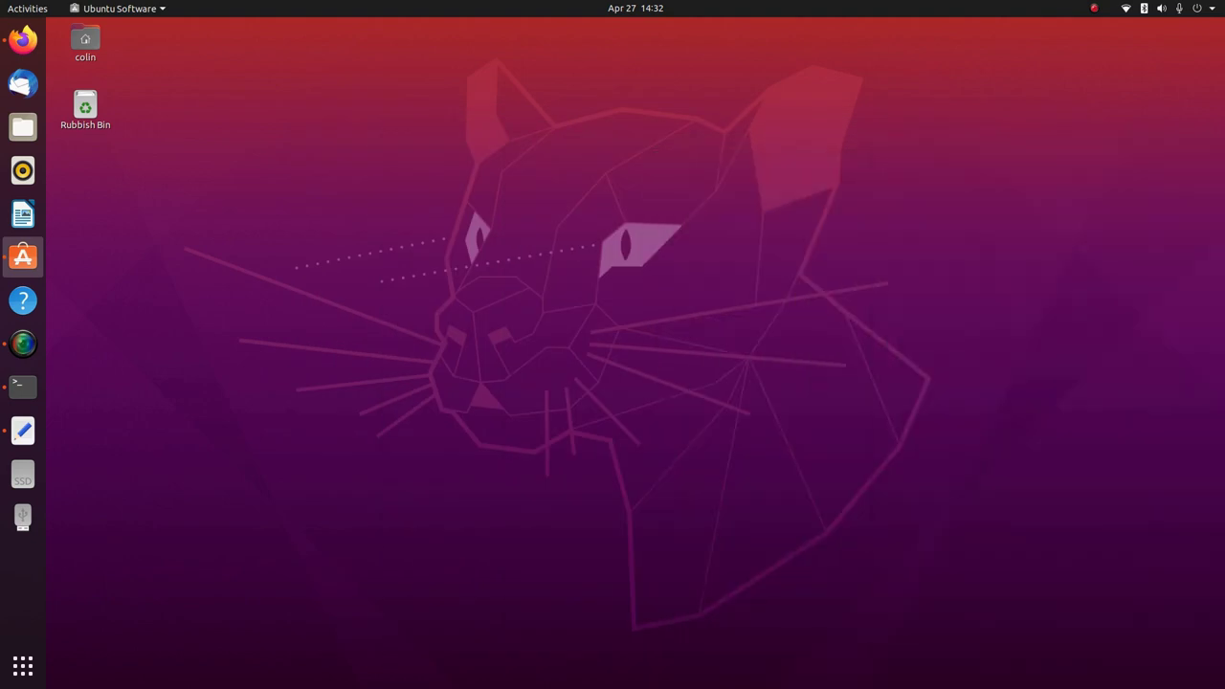
left_click(33, 8)
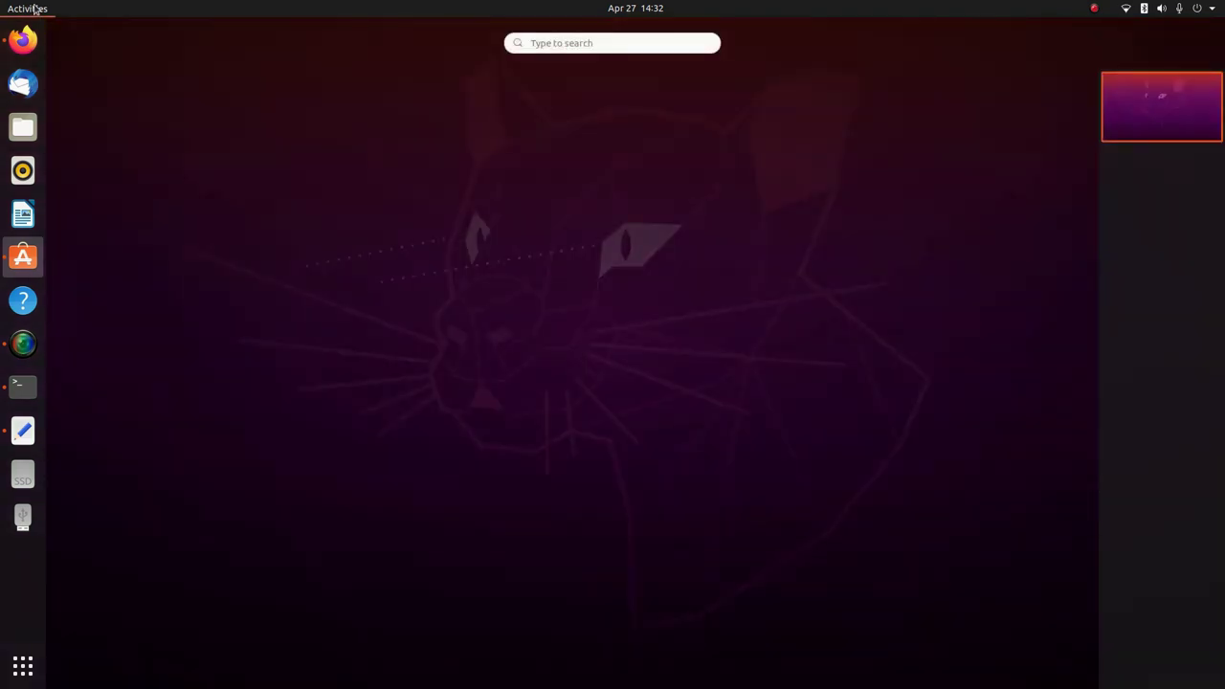
type("upda")
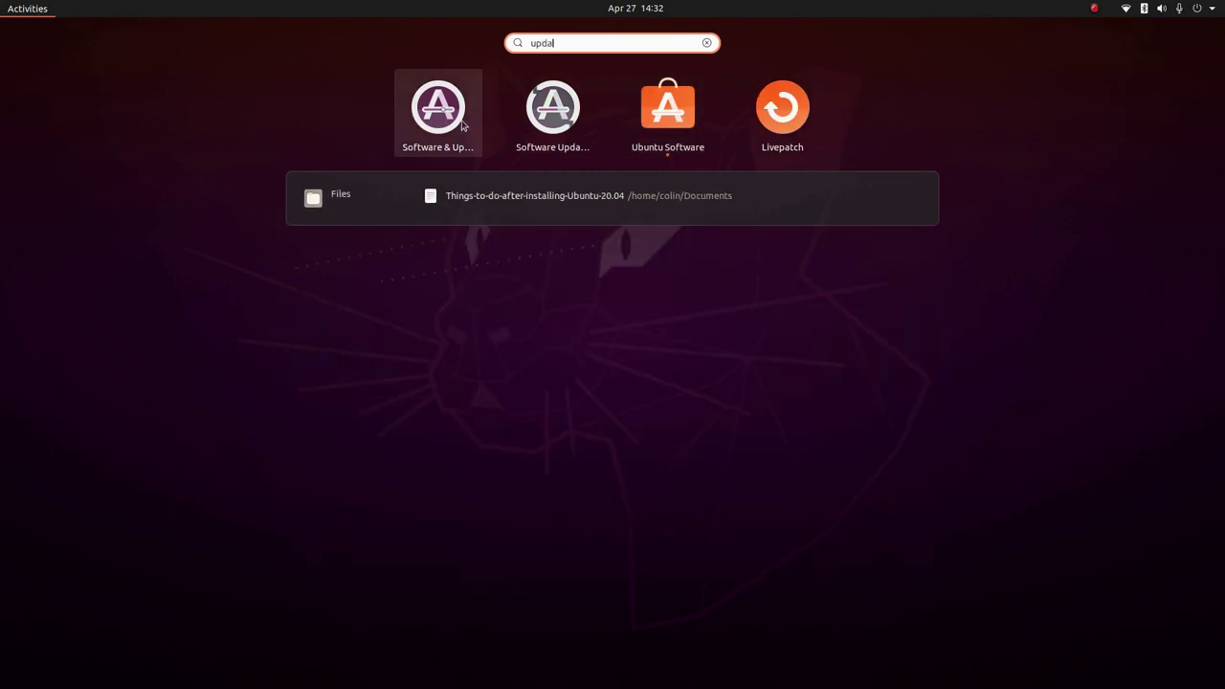
left_click(552, 112)
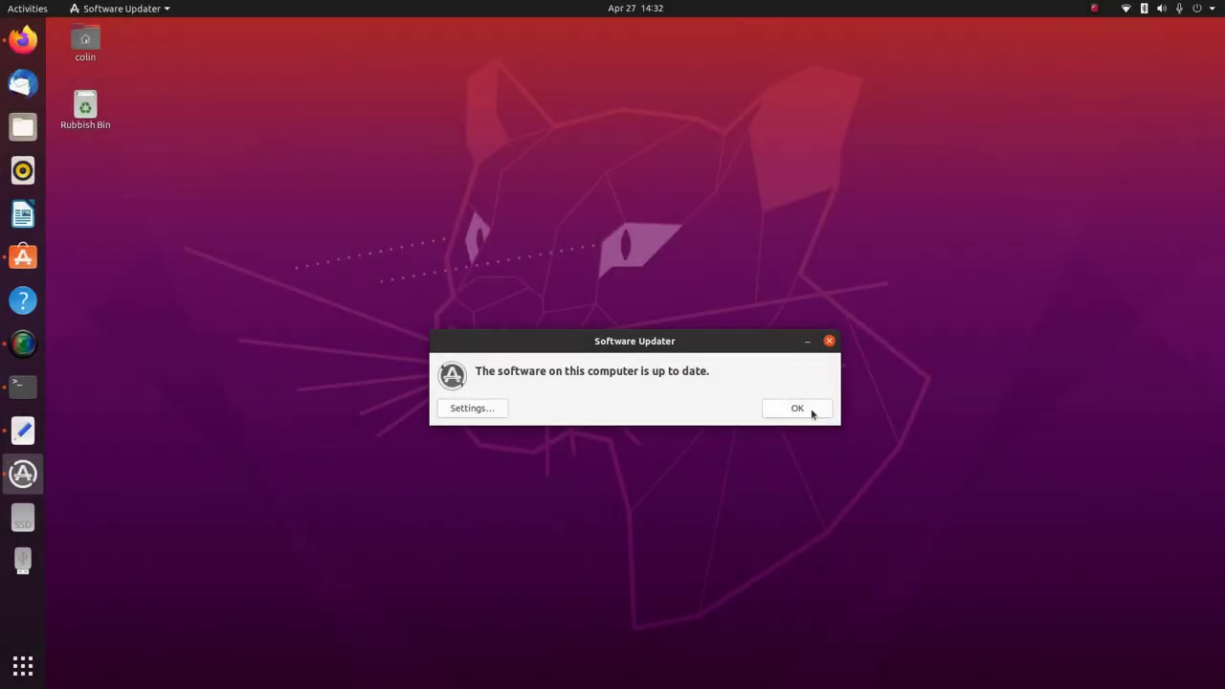
left_click(797, 409)
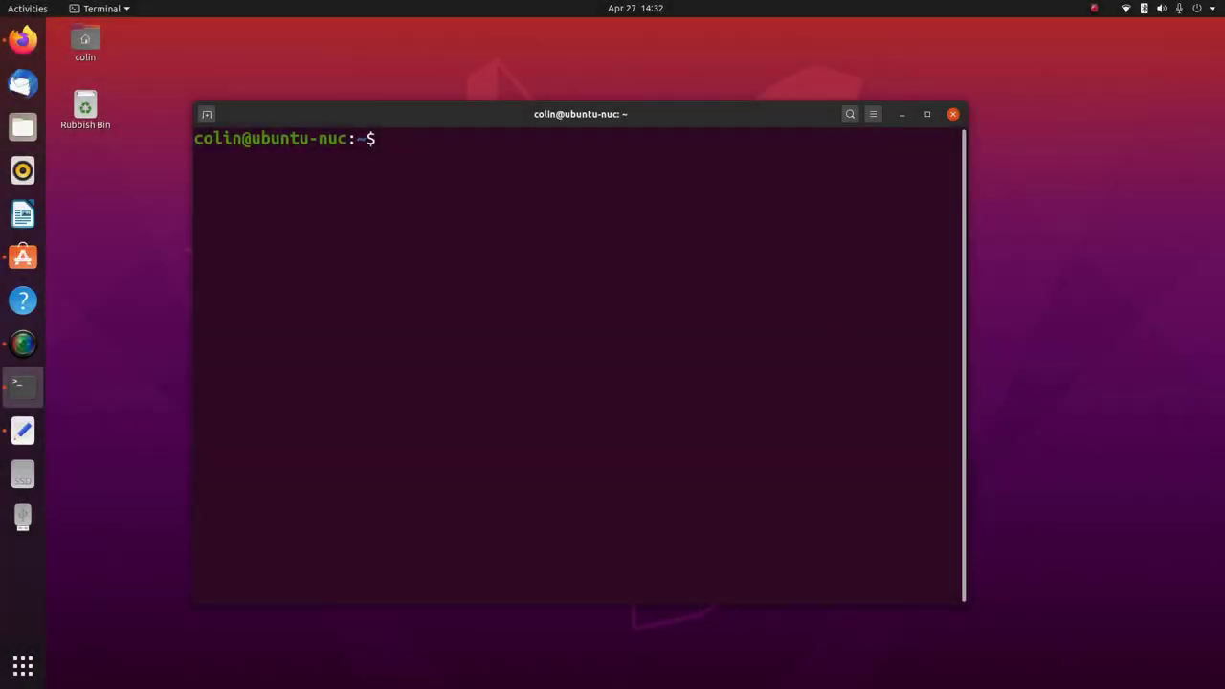
- Run 'sudo apt update' and 'sudo apt upgrade', closing the updater's up-to-date dialog in between
type("sudo apt update")
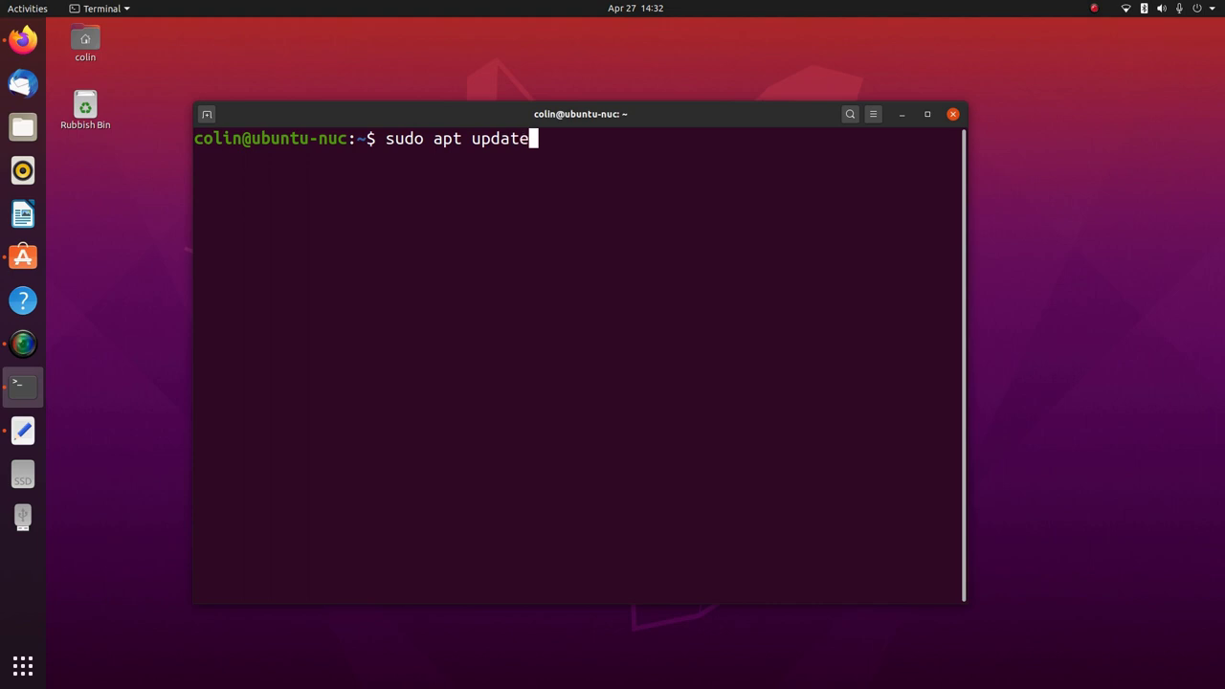
key("Return")
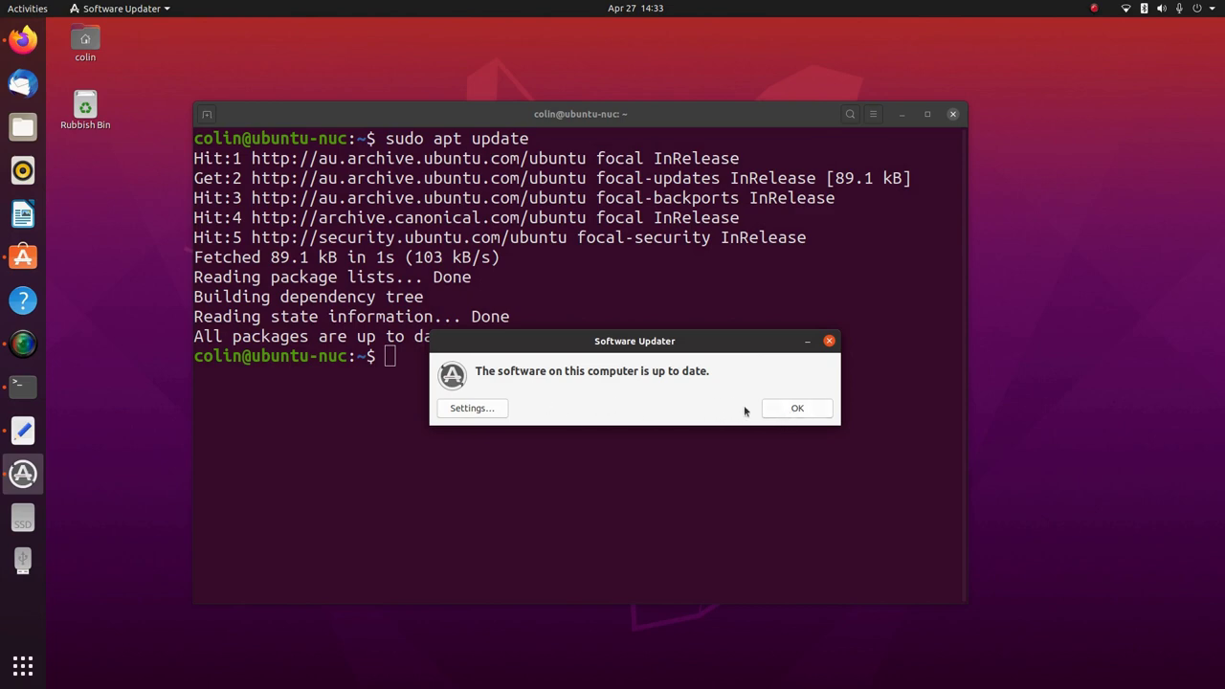
left_click(807, 410)
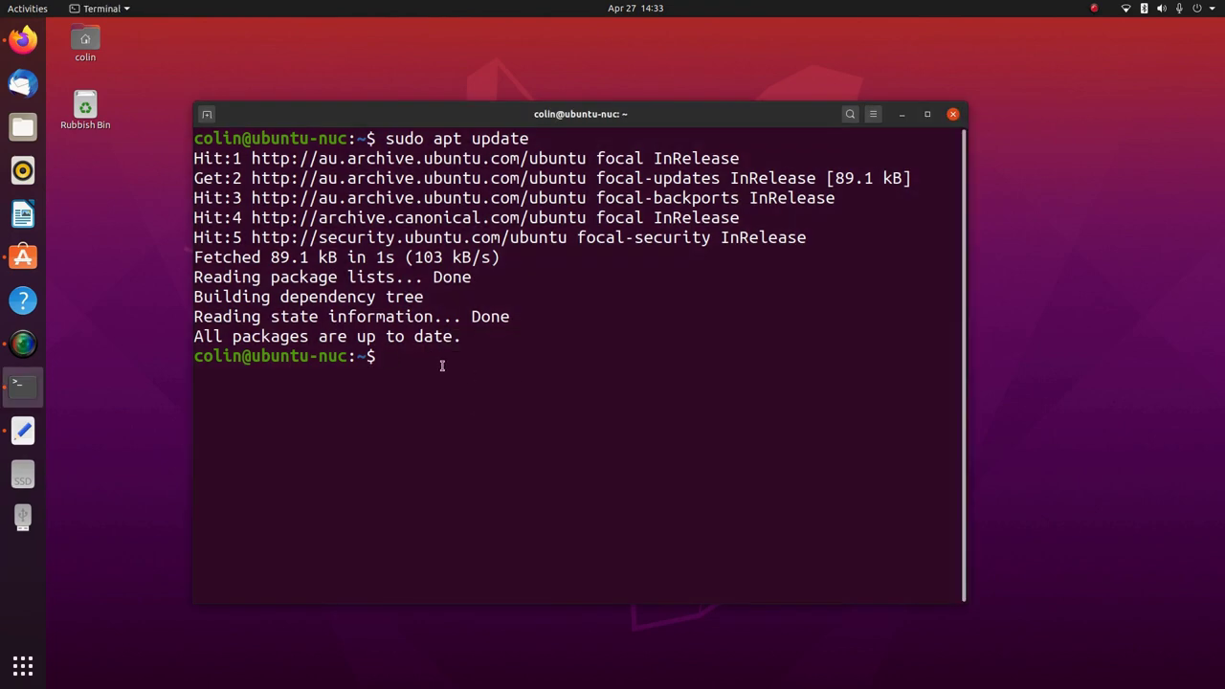
type("sudo apt upgrade")
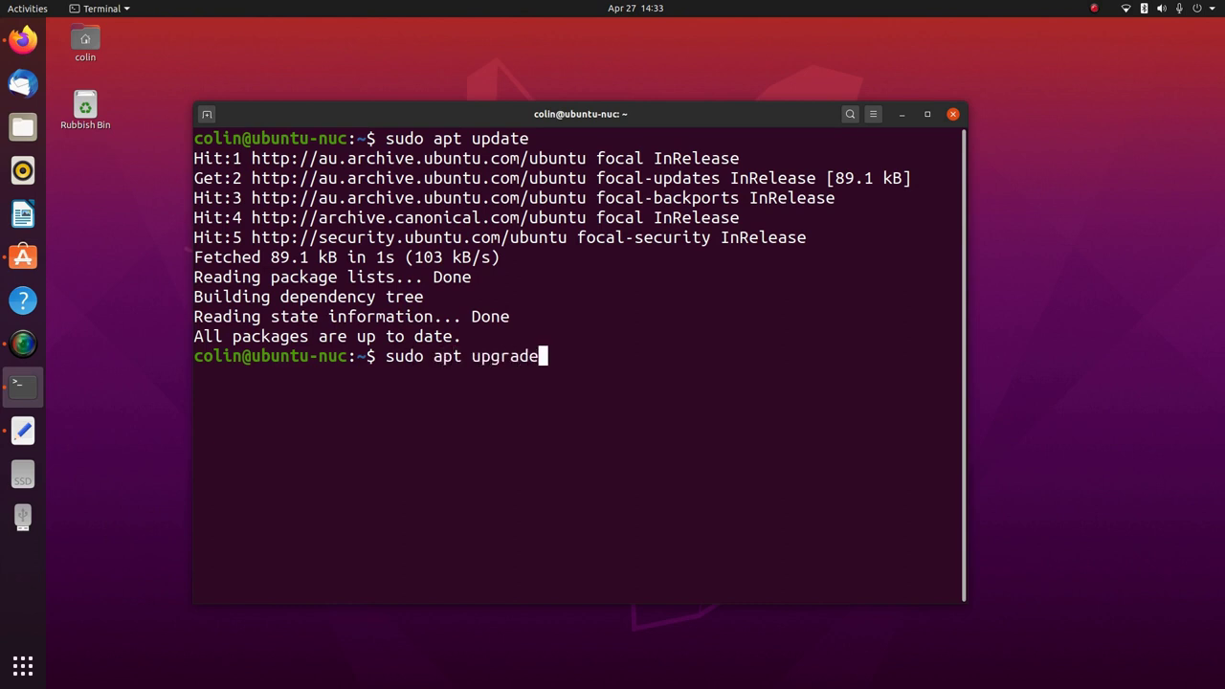
key("Return")
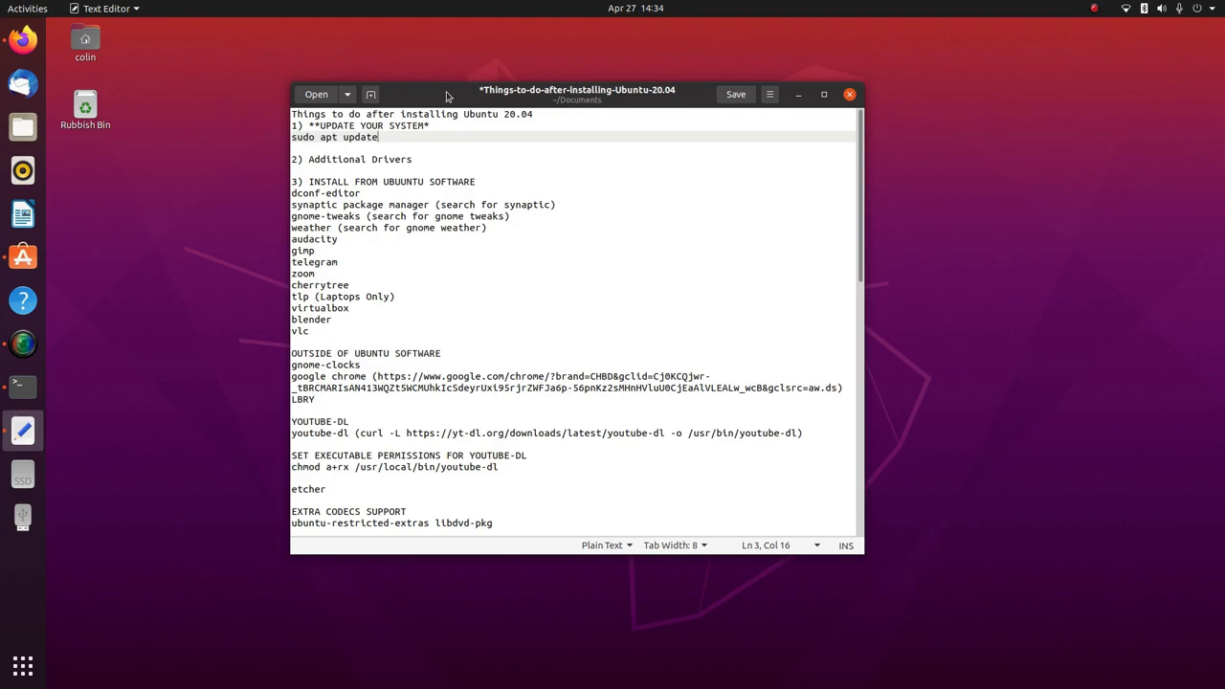
- Open Additional Drivers from an 'add' search and reposition the Software & Updates window
key("super")
type("add")
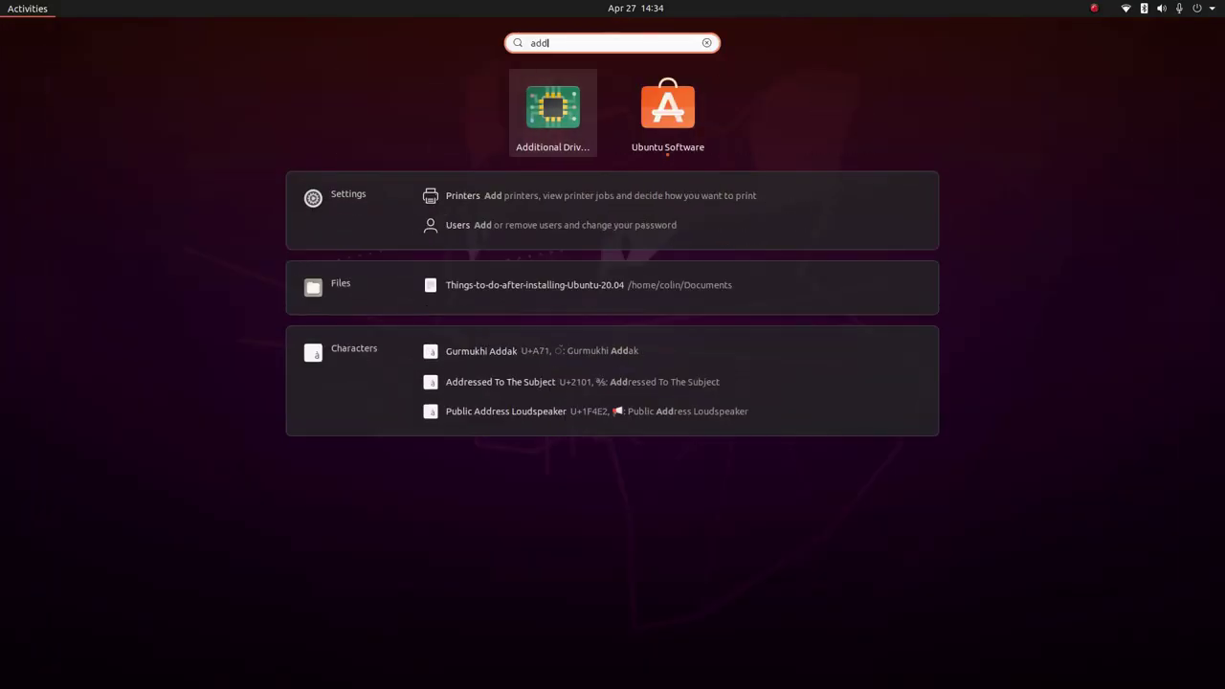
key("Return")
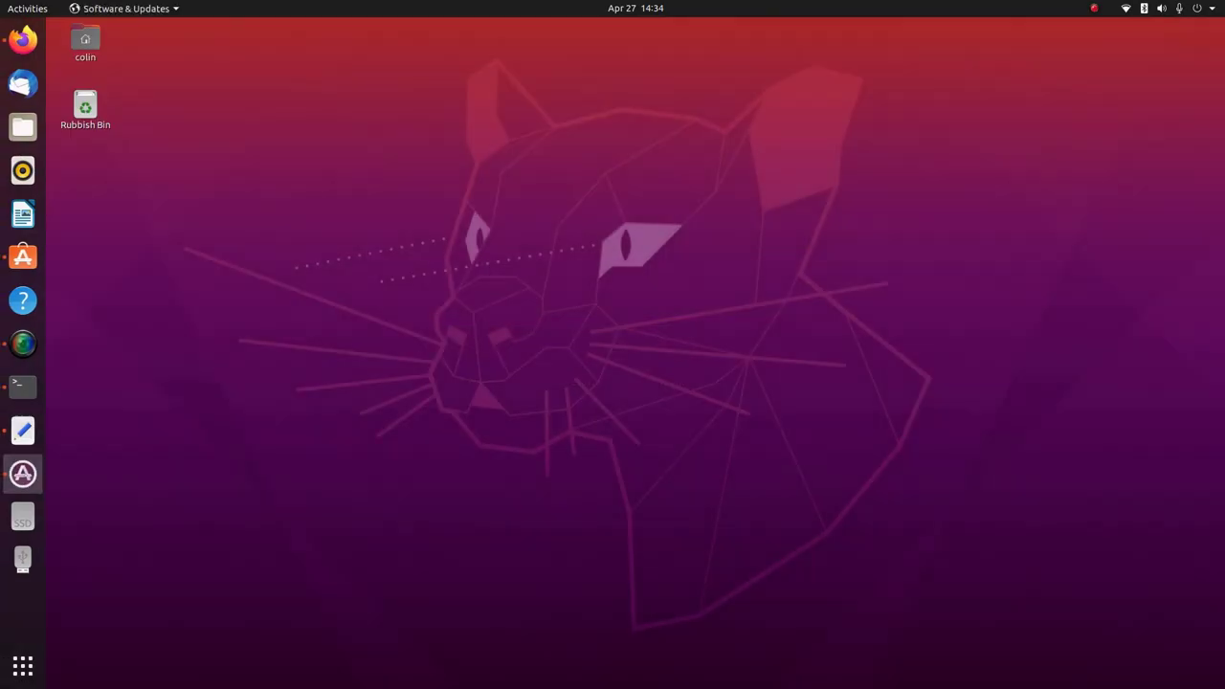
left_click_drag(557, 188, 479, 177)
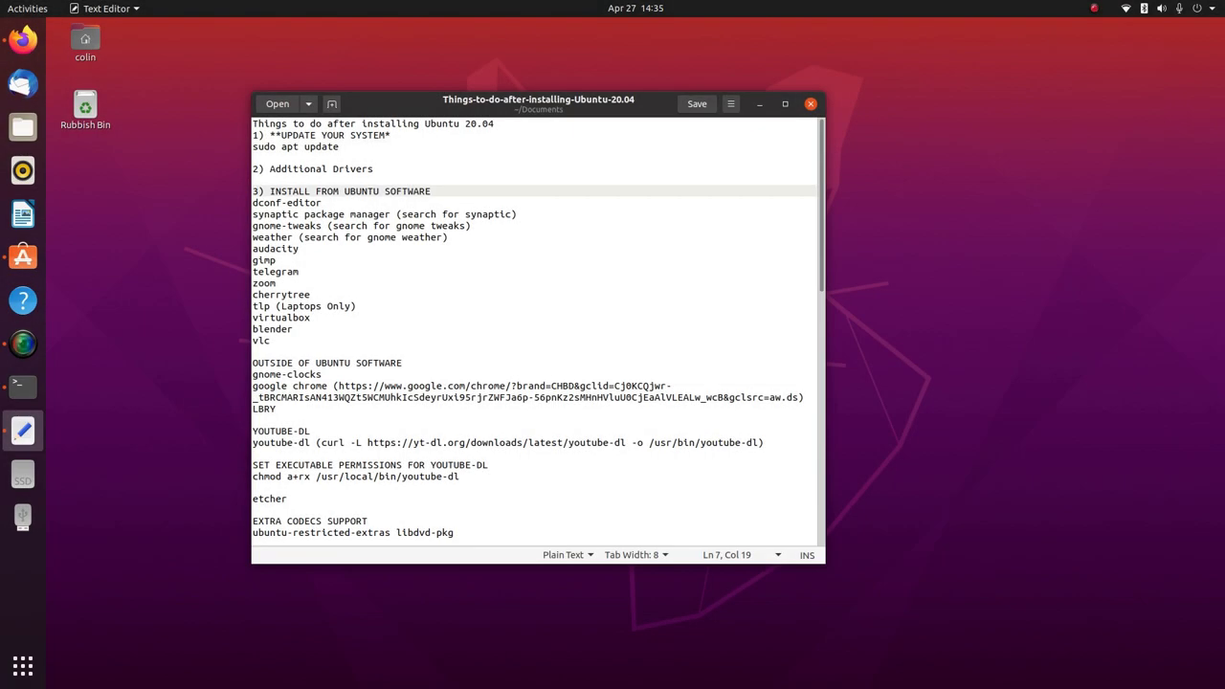
- Search Ubuntu Software for 'dconf' and review the Dconf Editor details page
left_click(23, 39)
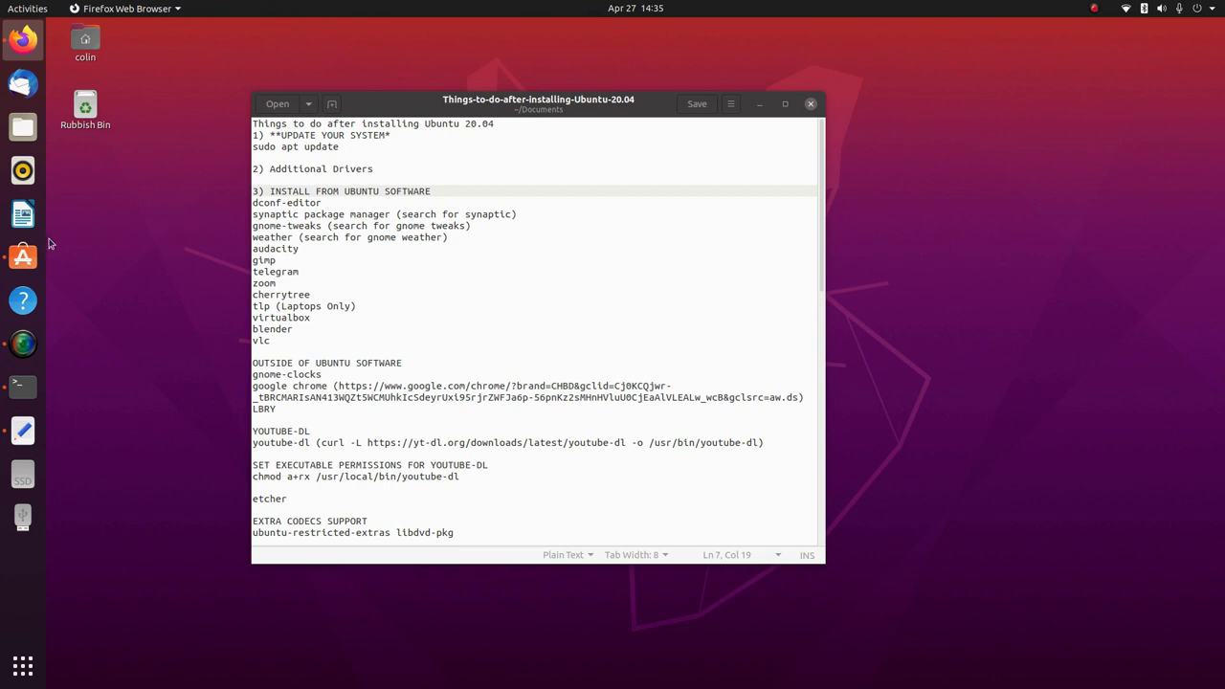
left_click(23, 258)
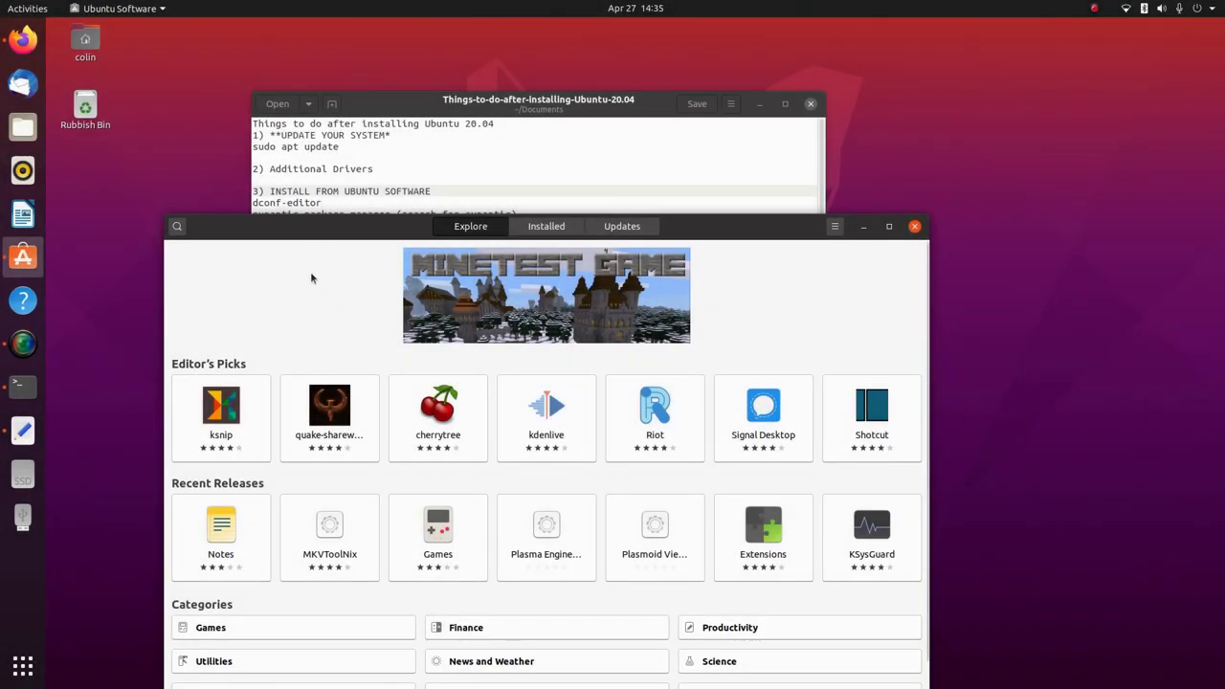
left_click(176, 226)
type("d")
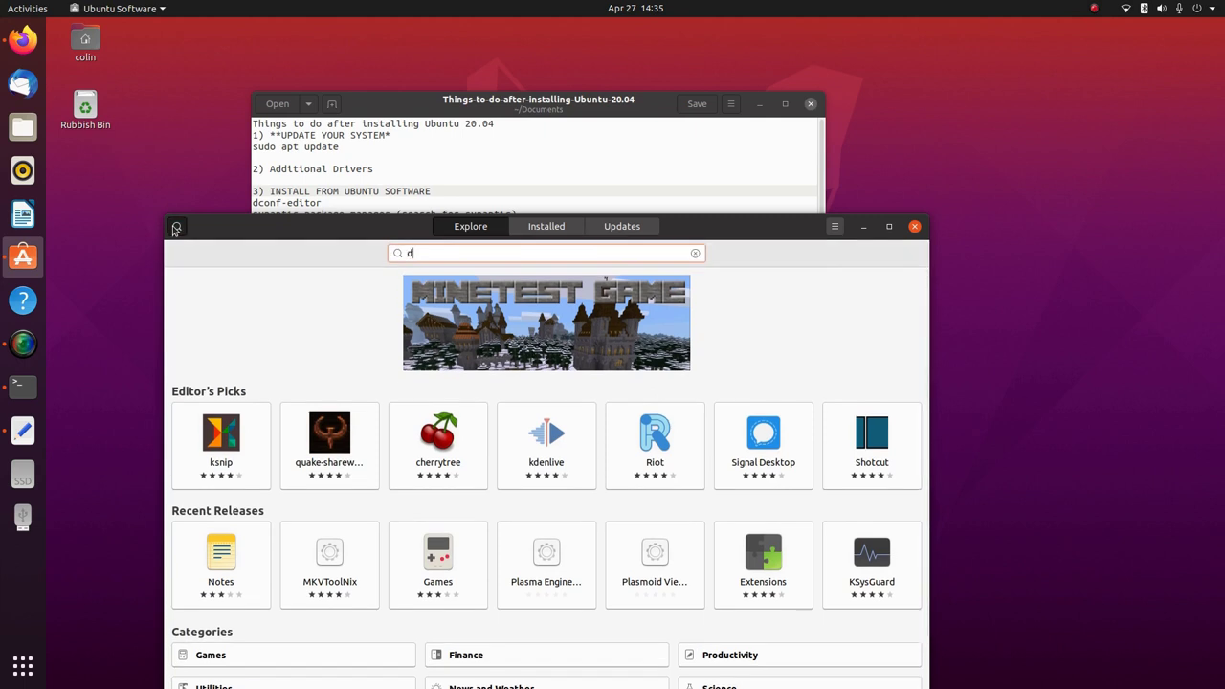
type("con")
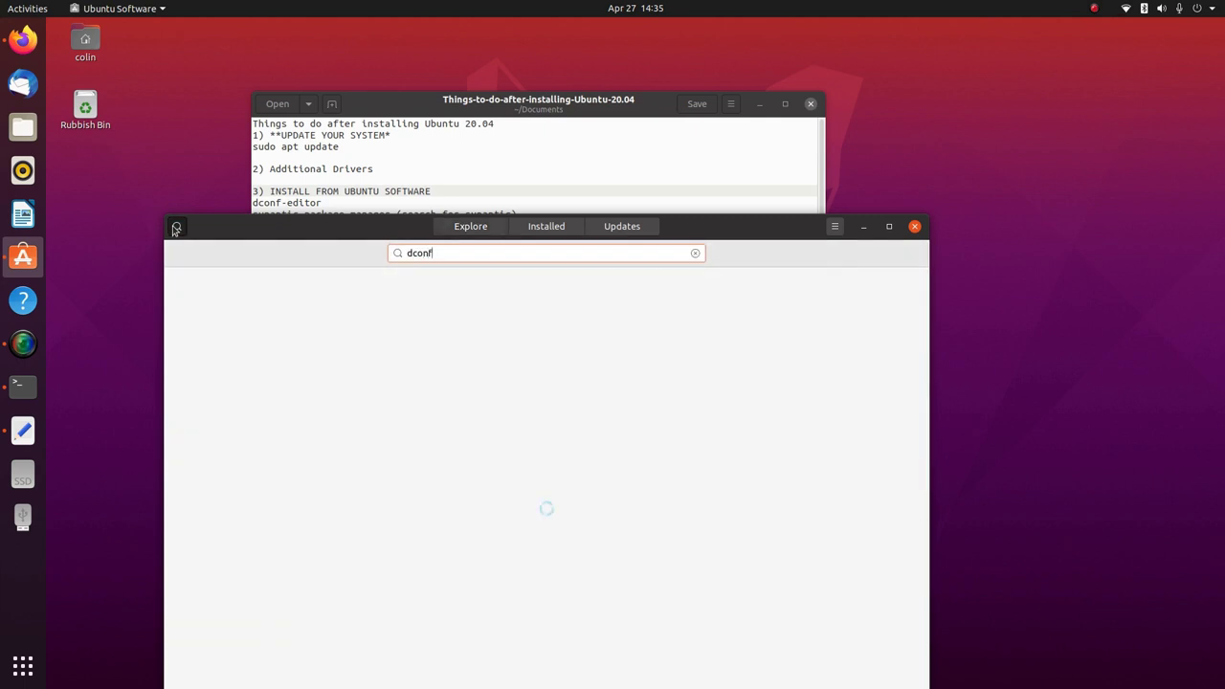
type("f")
left_click(430, 292)
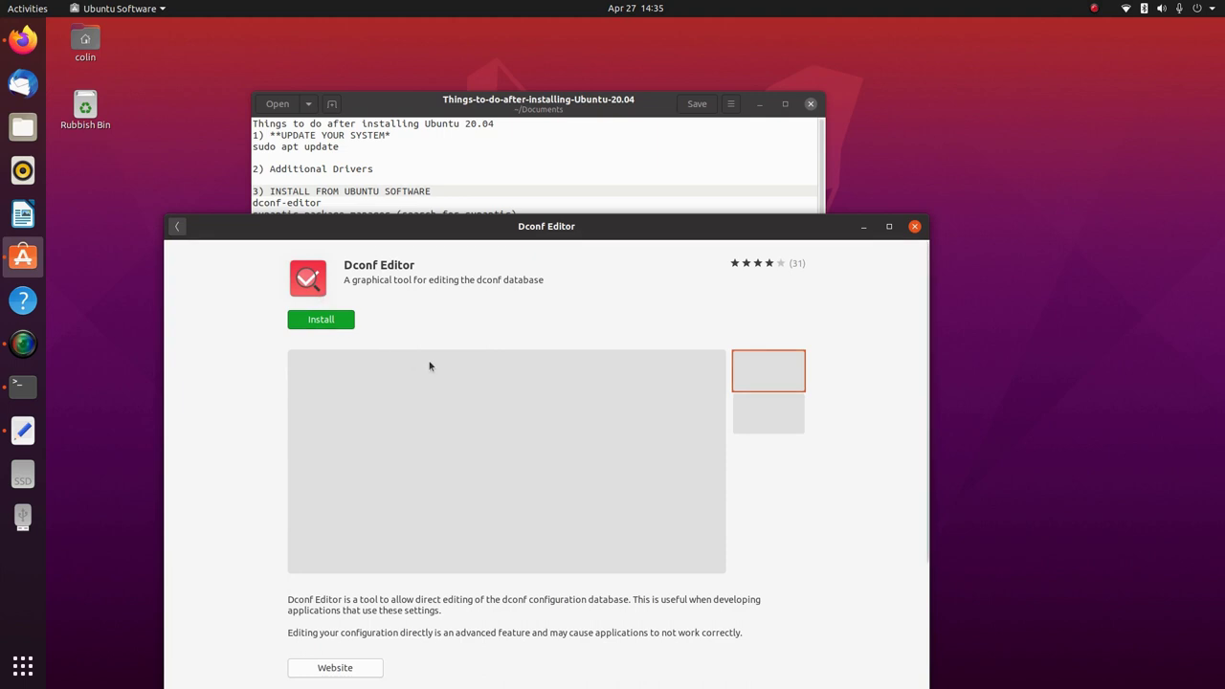
scroll(430, 367, "down", 5)
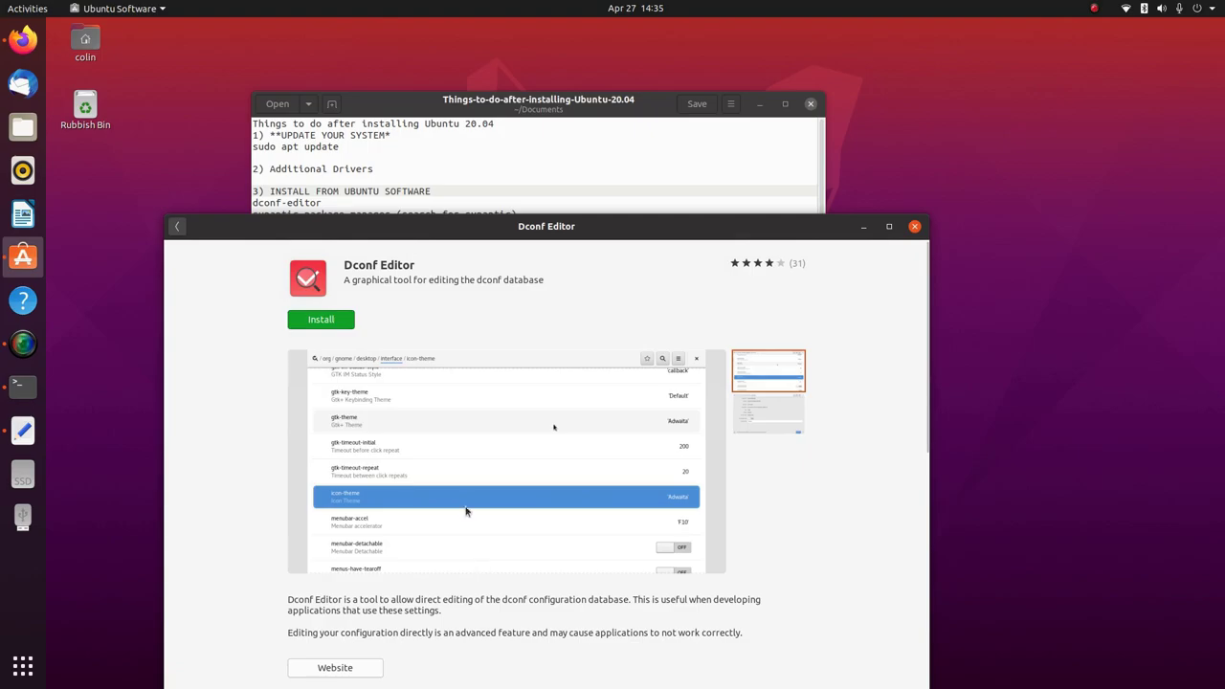
scroll(467, 507, "down", 10)
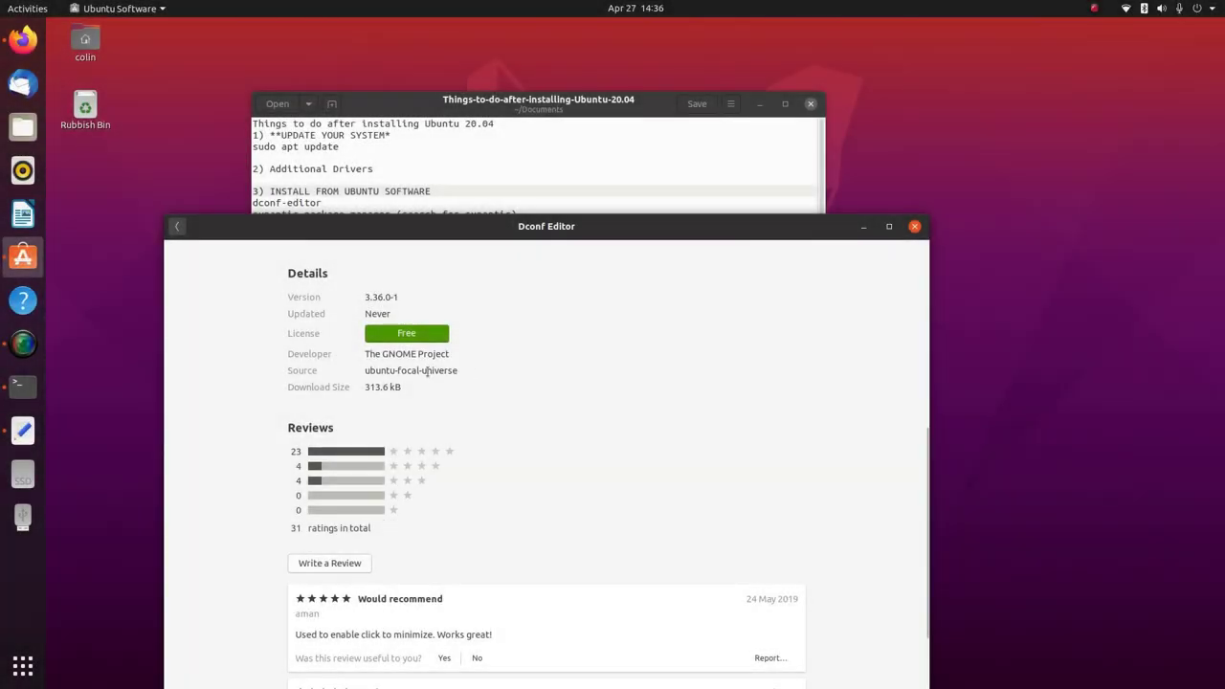
scroll(462, 371, "up", 10)
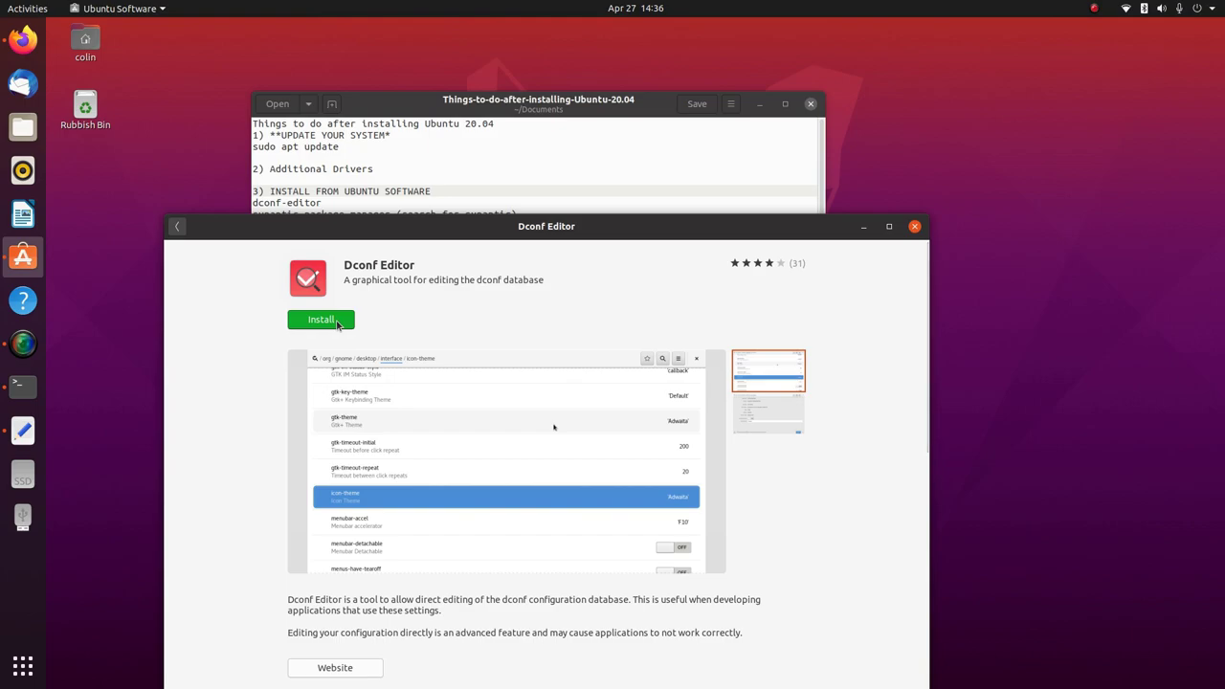
- Install Dconf Editor, authorising with the account password, and return to the dconf results
left_click(337, 324)
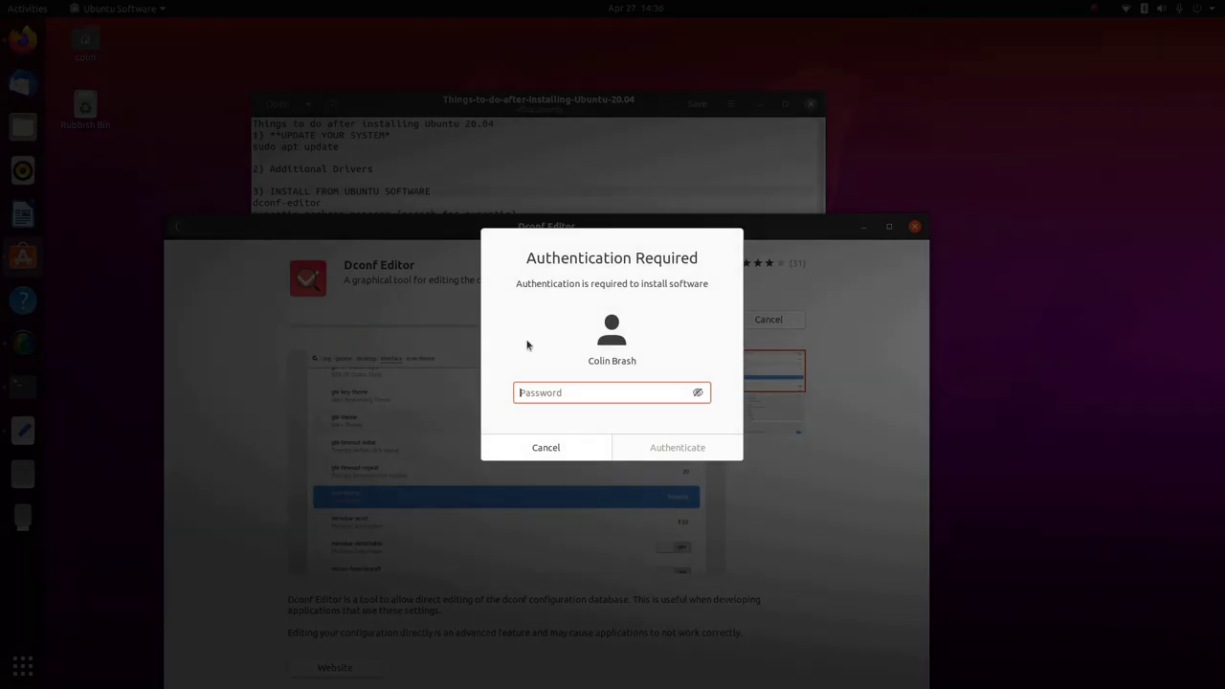
type("•••••••••")
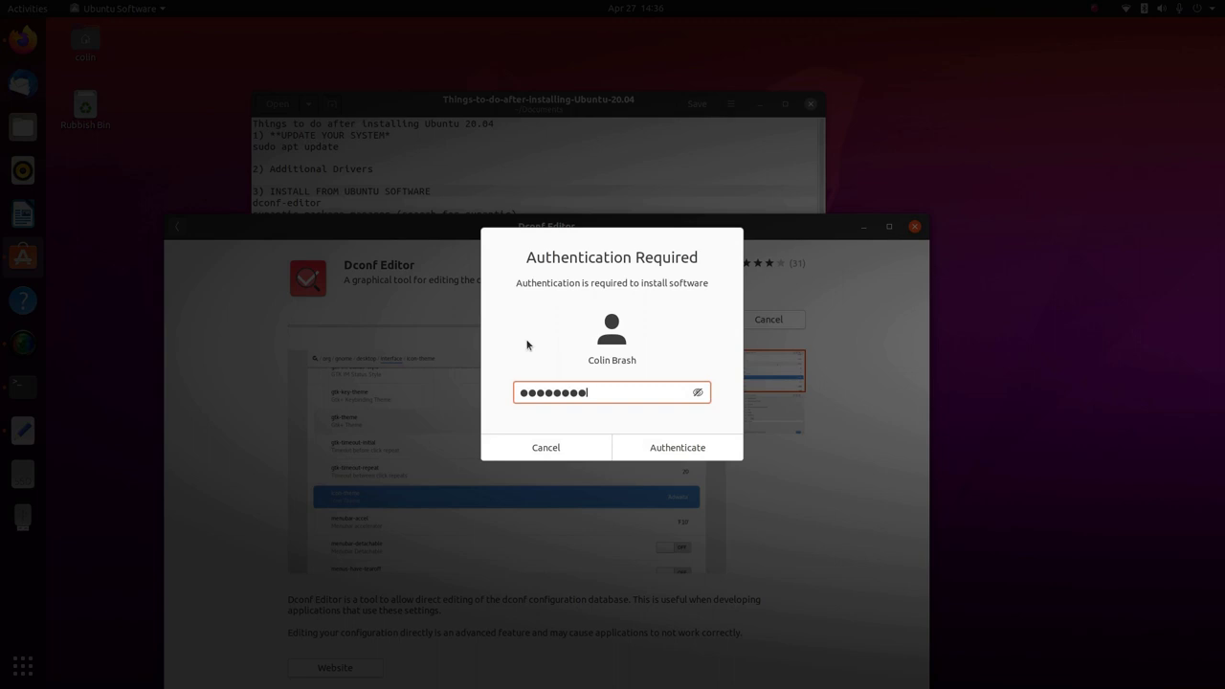
key("Return")
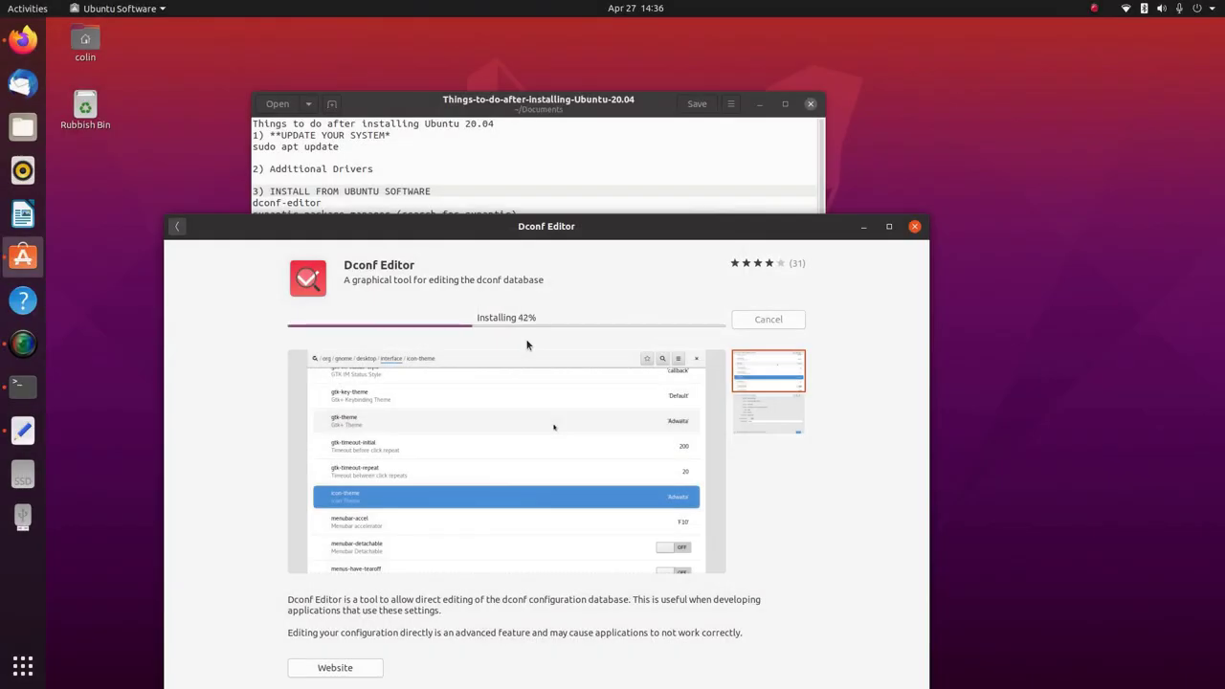
left_click_drag(295, 216, 314, 228)
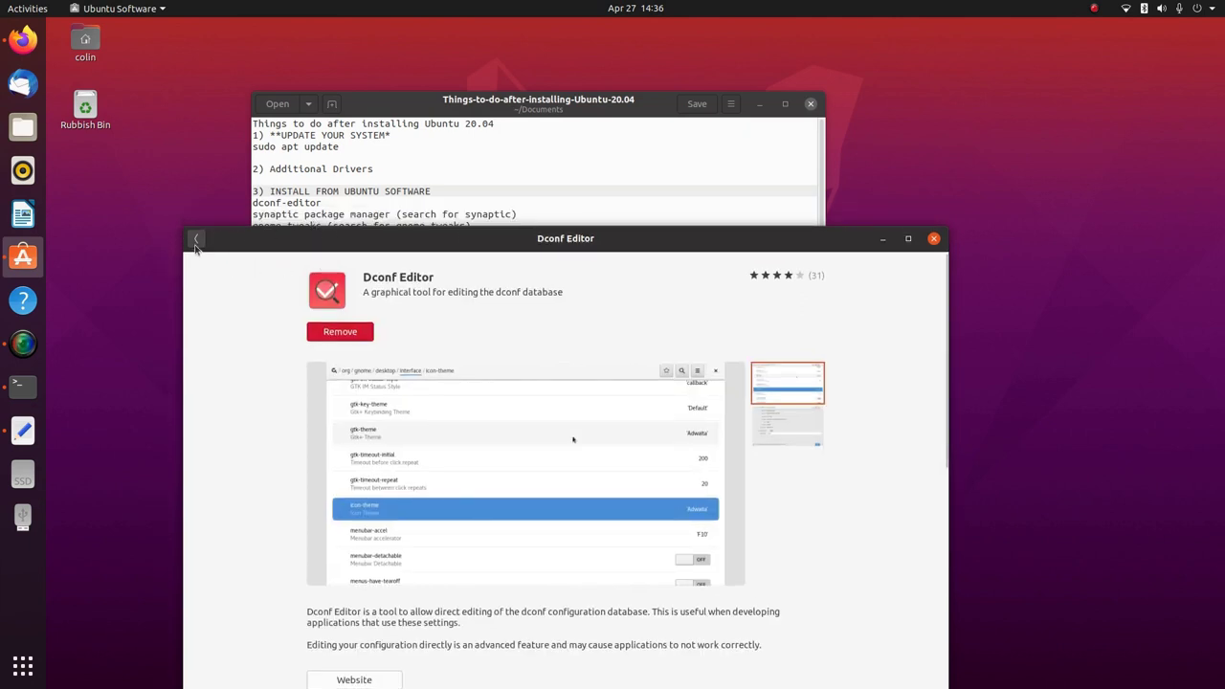
left_click(195, 239)
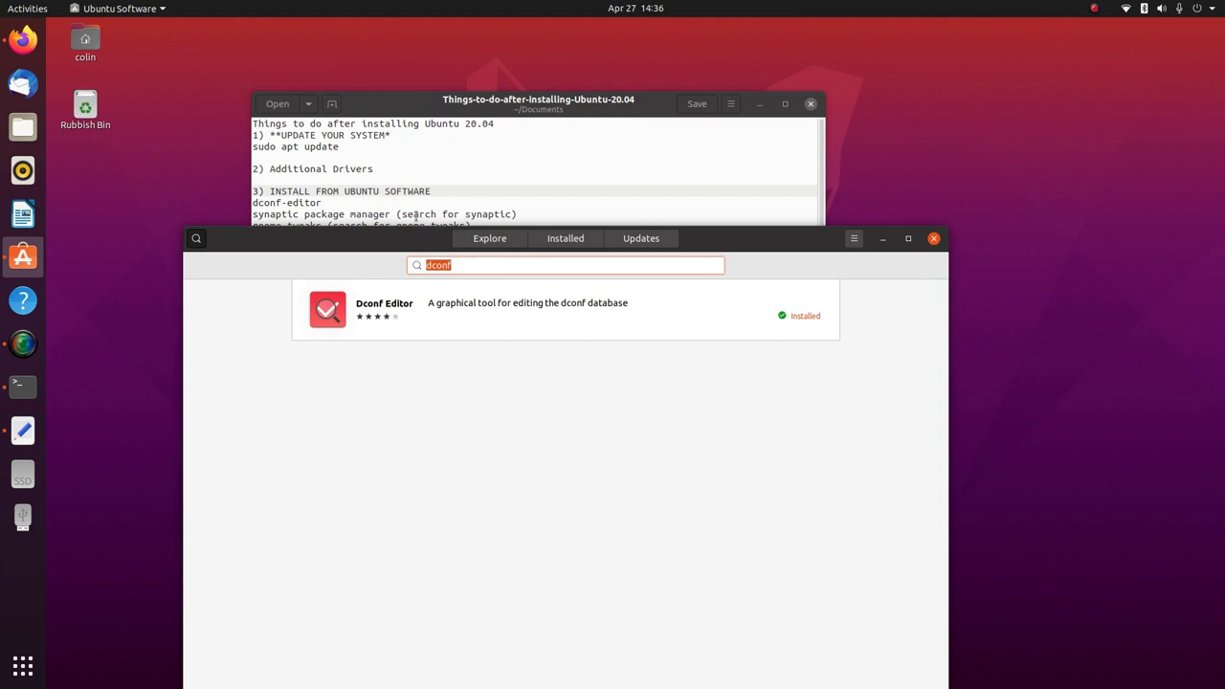
- Search 'syna', install Synaptic Package Manager, and go back to its search results
type("synaptic")
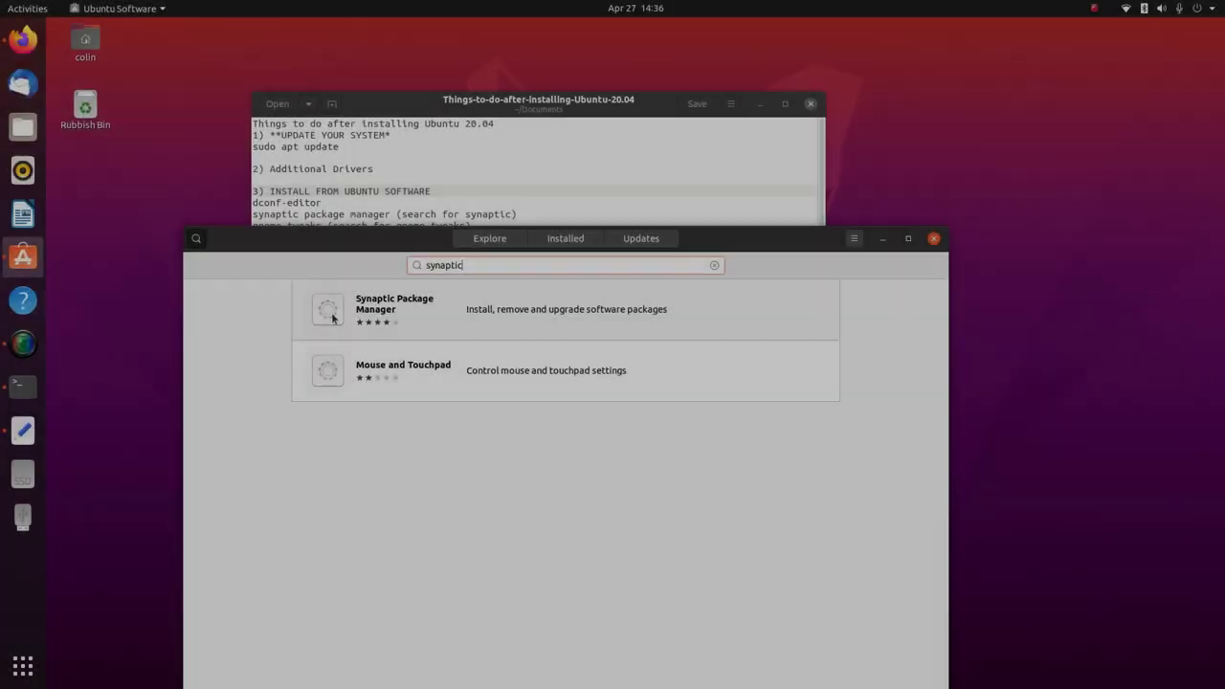
left_click(331, 312)
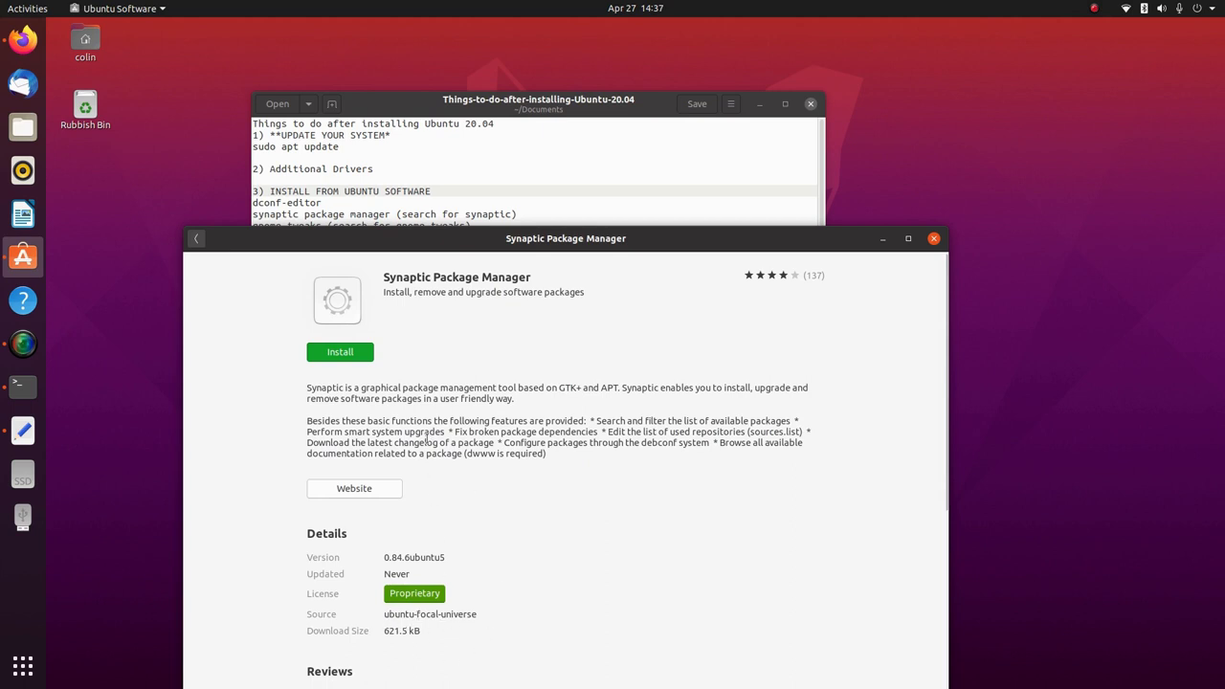
left_click(335, 352)
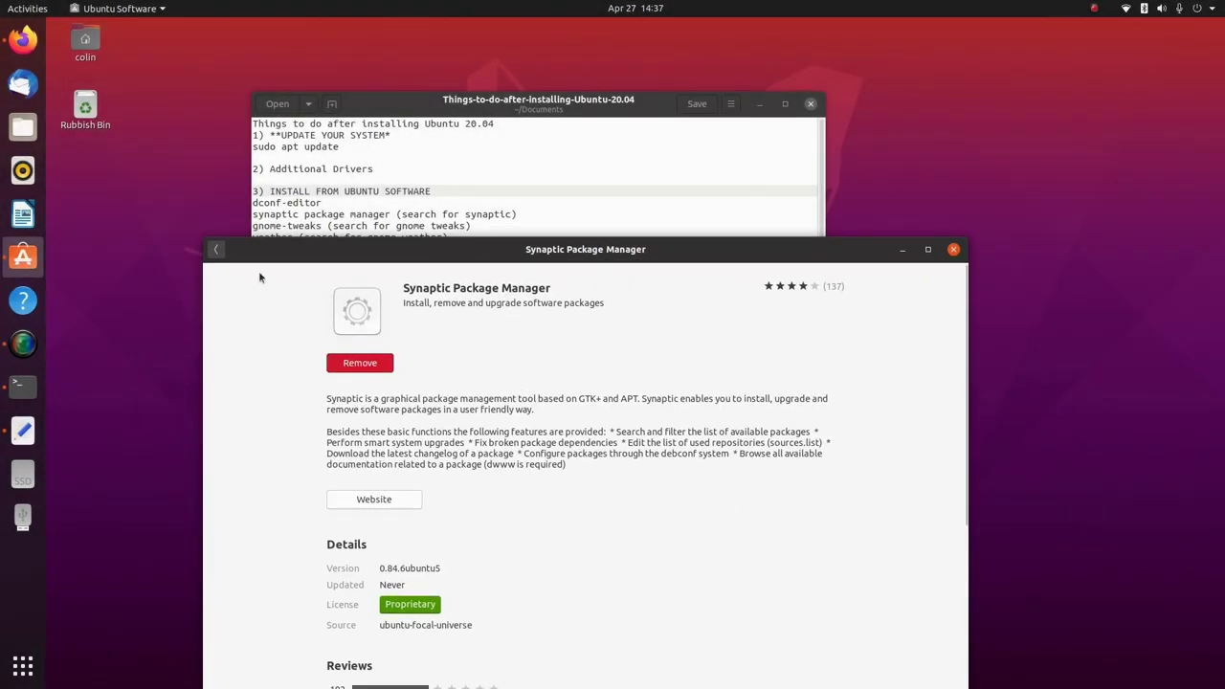
left_click(216, 249)
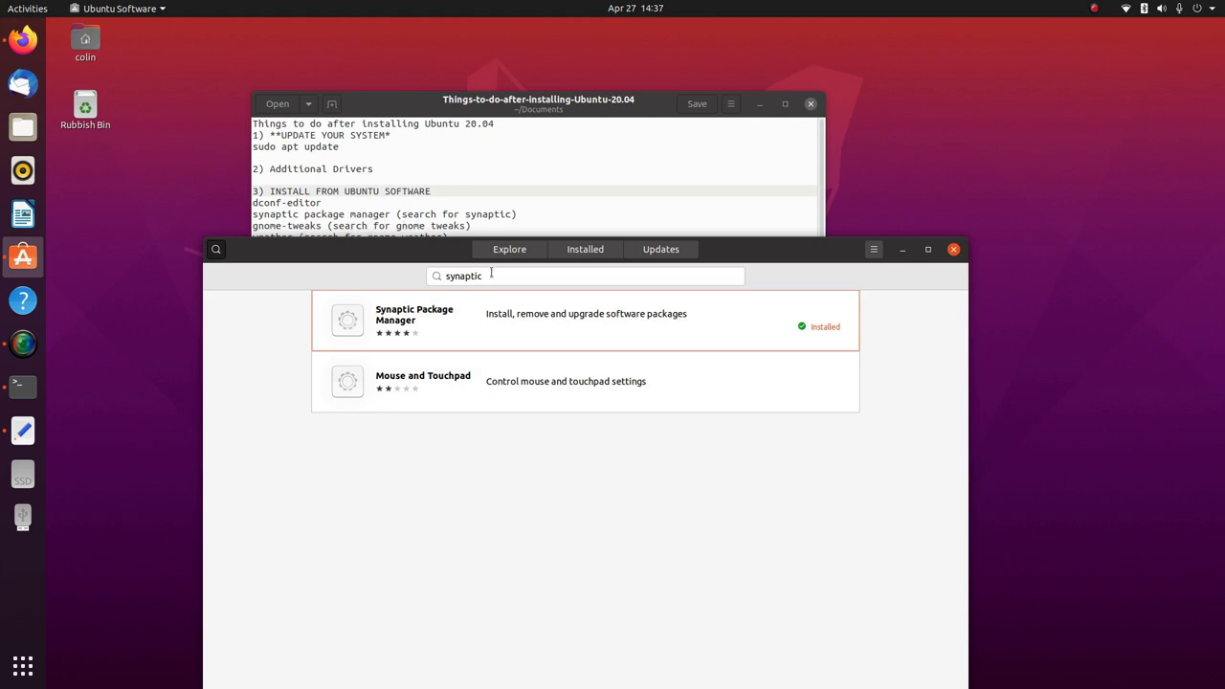
left_click_drag(491, 273, 406, 272)
- Search 'tw', install GNOME Tweaks from its details page, and return to the results
type("gn")
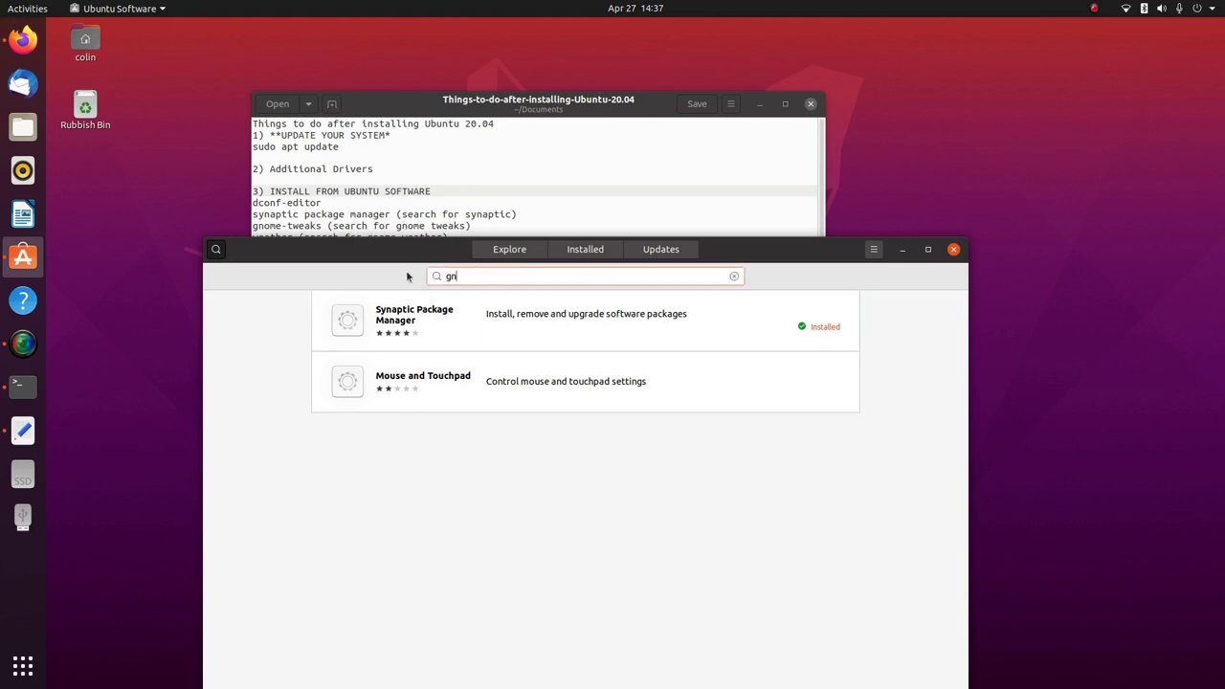
type("ome tweaks")
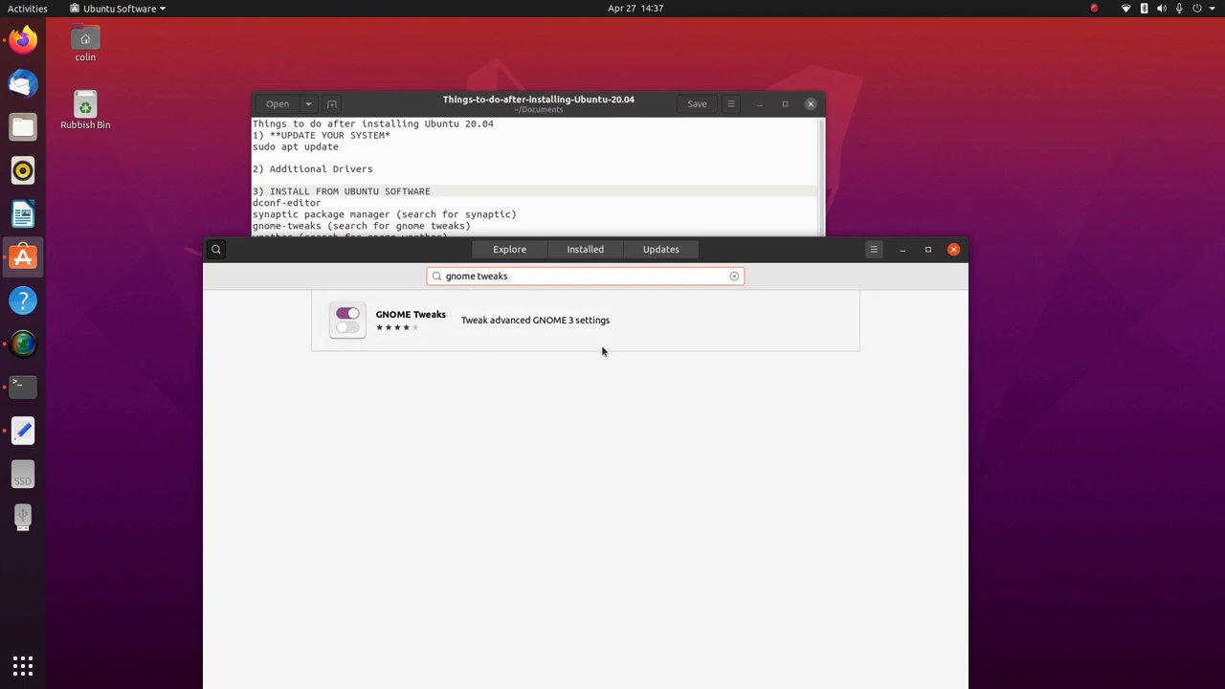
key("BackSpace")
key("BackSpace")
key("BackSpace")
key("BackSpace")
key("BackSpace")
key("BackSpace")
key("BackSpace")
key("BackSpace")
key("BackSpace")
key("BackSpace")
key("BackSpace")
key("BackSpace")
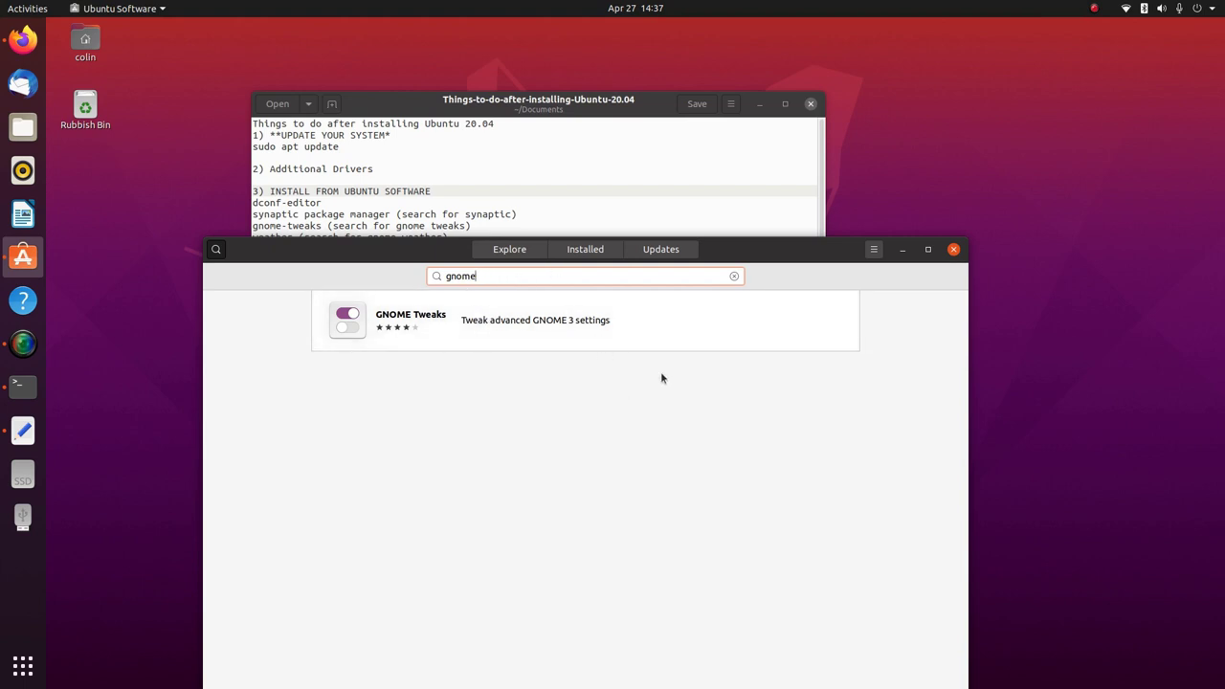
type("tweaks")
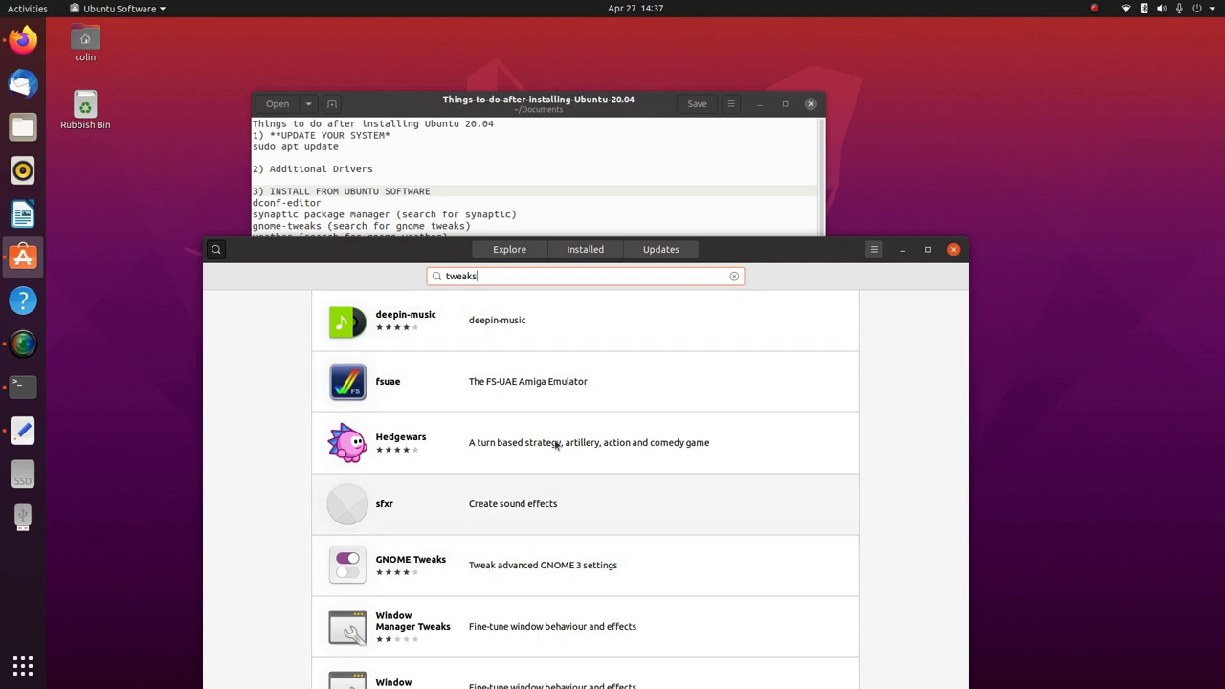
left_click_drag(758, 251, 761, 158)
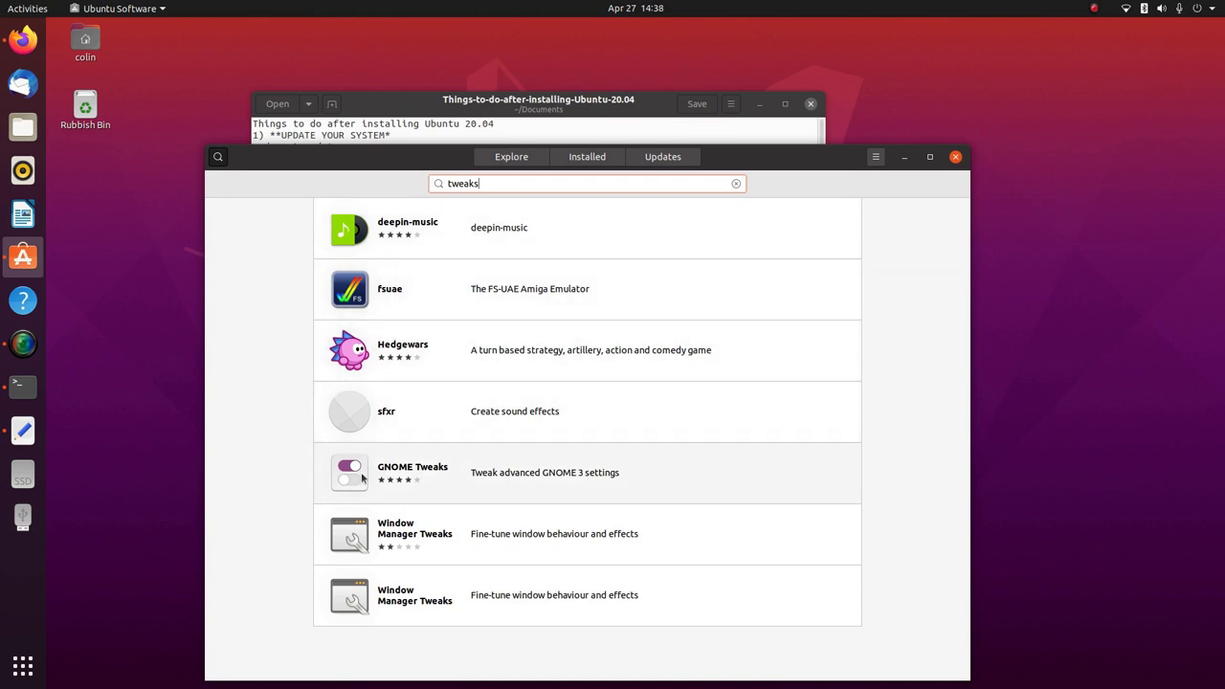
left_click(361, 472)
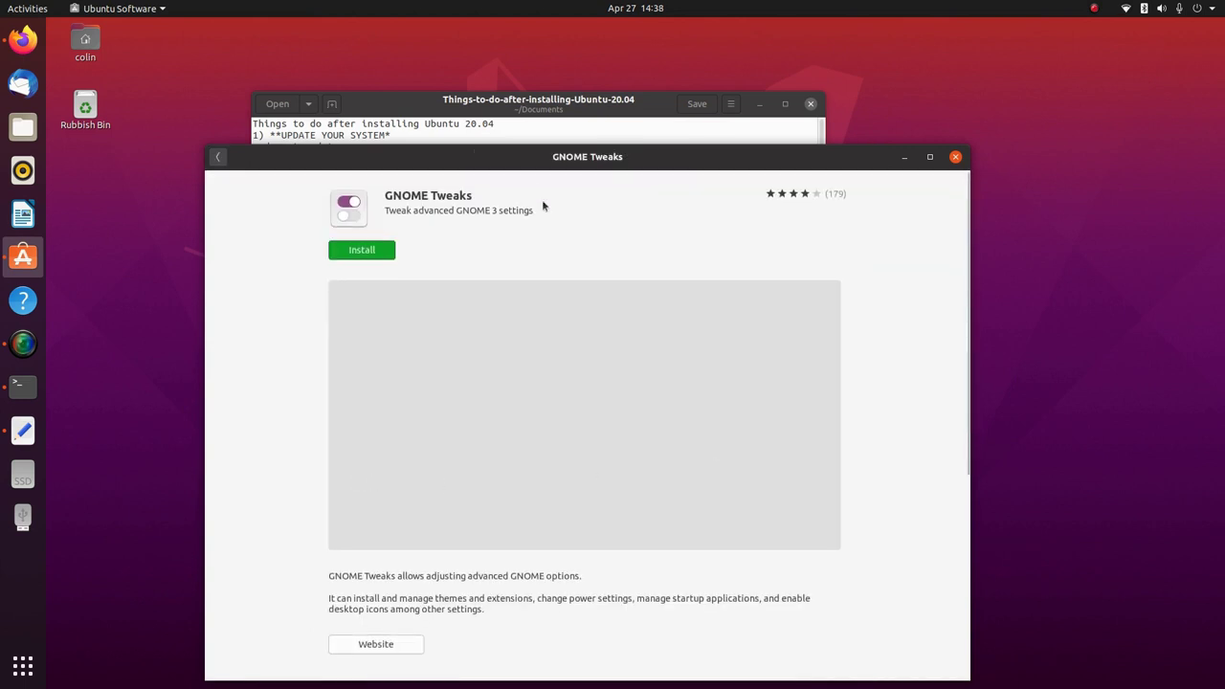
left_click_drag(520, 159, 589, 106)
left_click(431, 196)
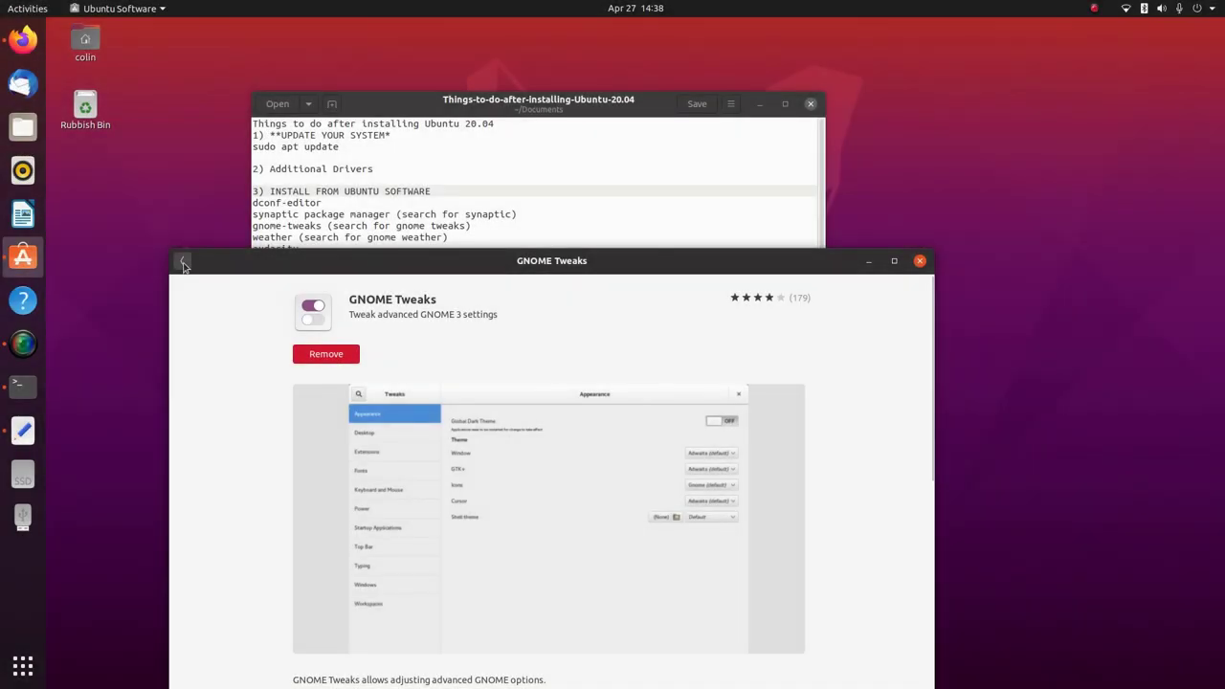
left_click(182, 260)
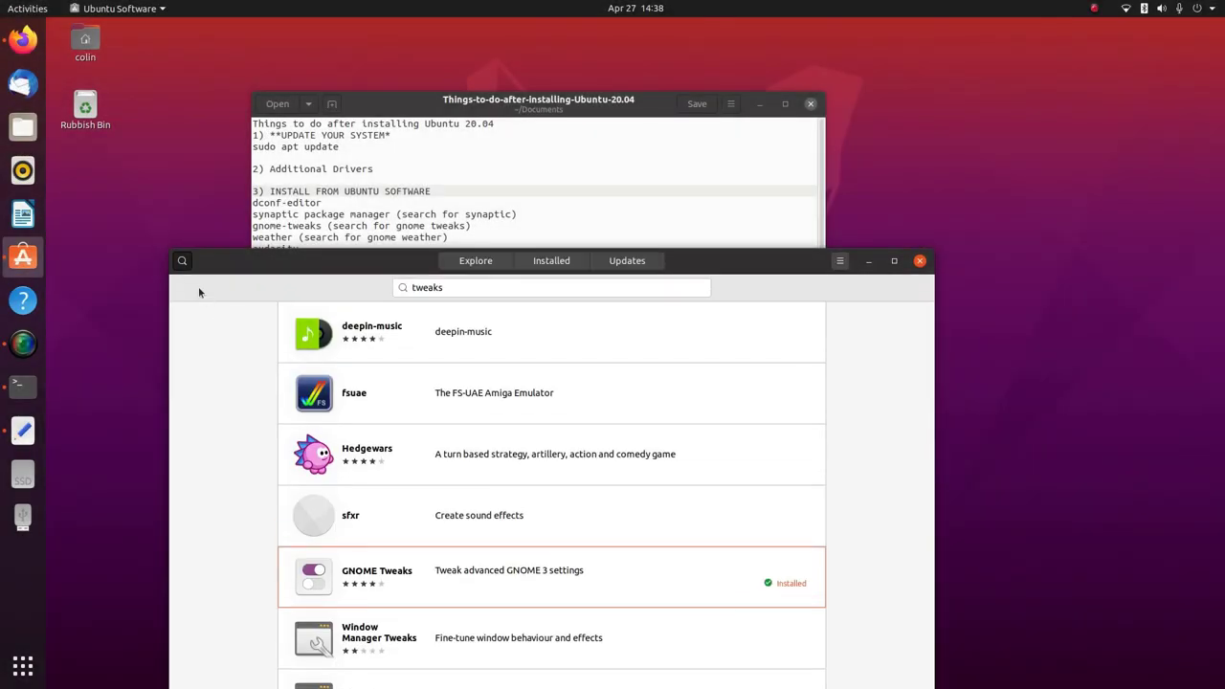
- Search 'w', open the Weather app's details page, and install it
left_click(457, 281)
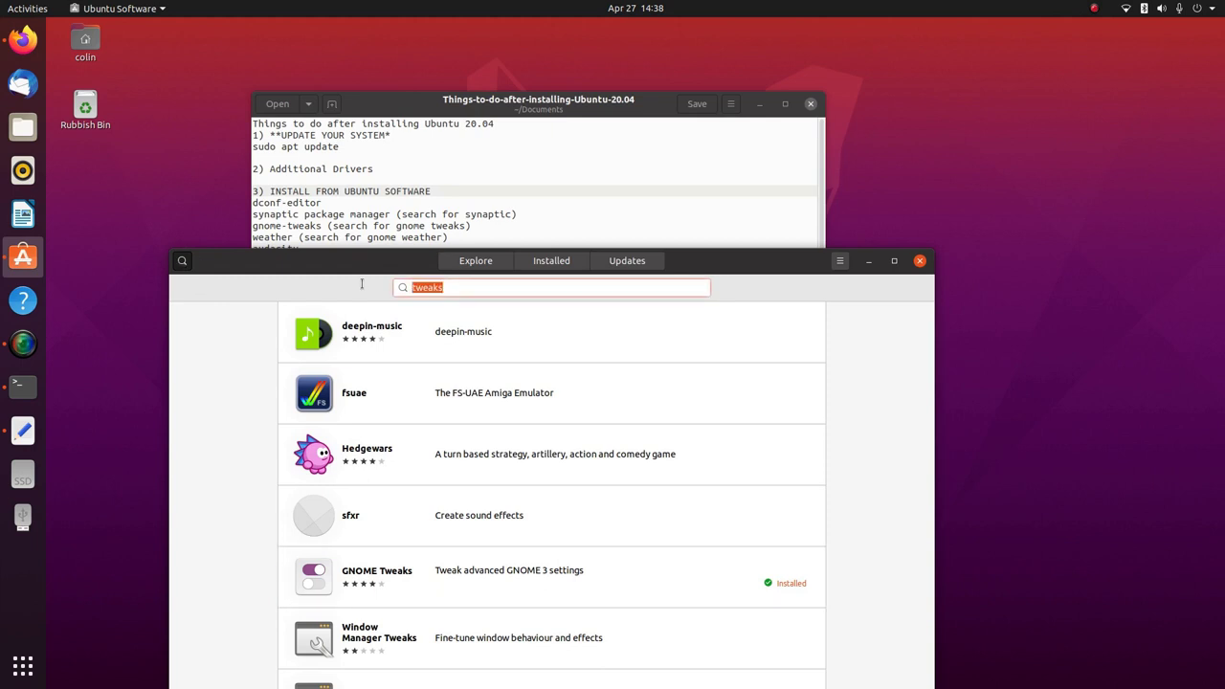
type("w")
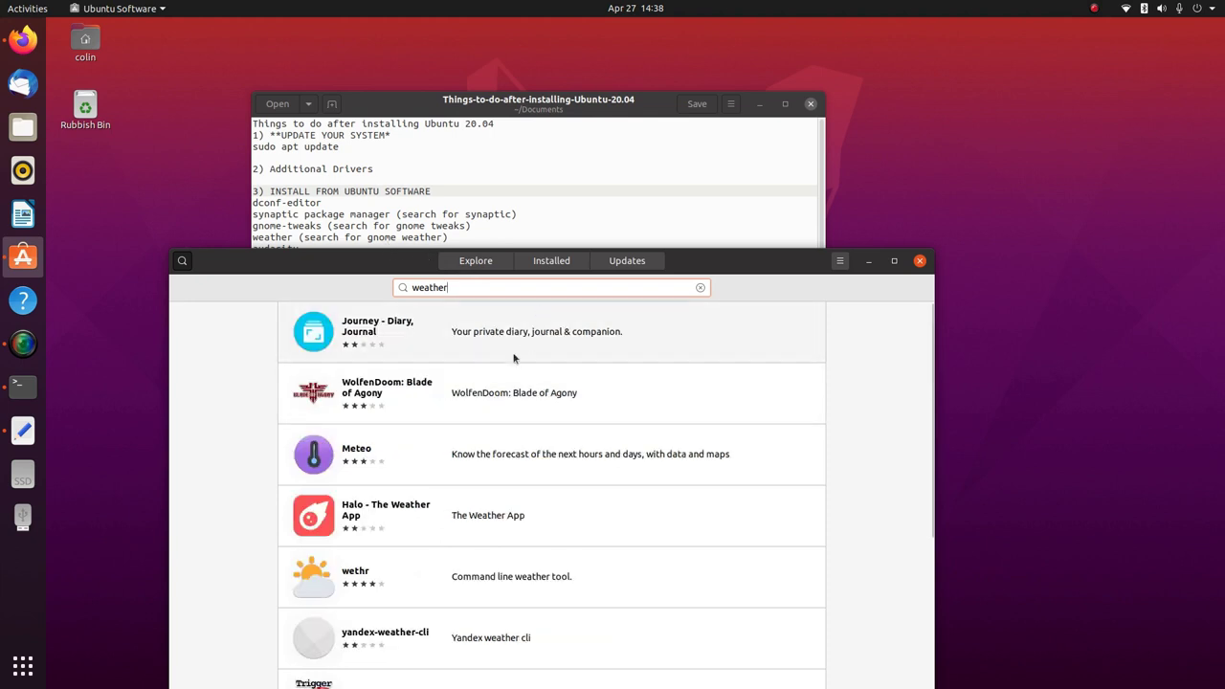
scroll(442, 508, "down", 1)
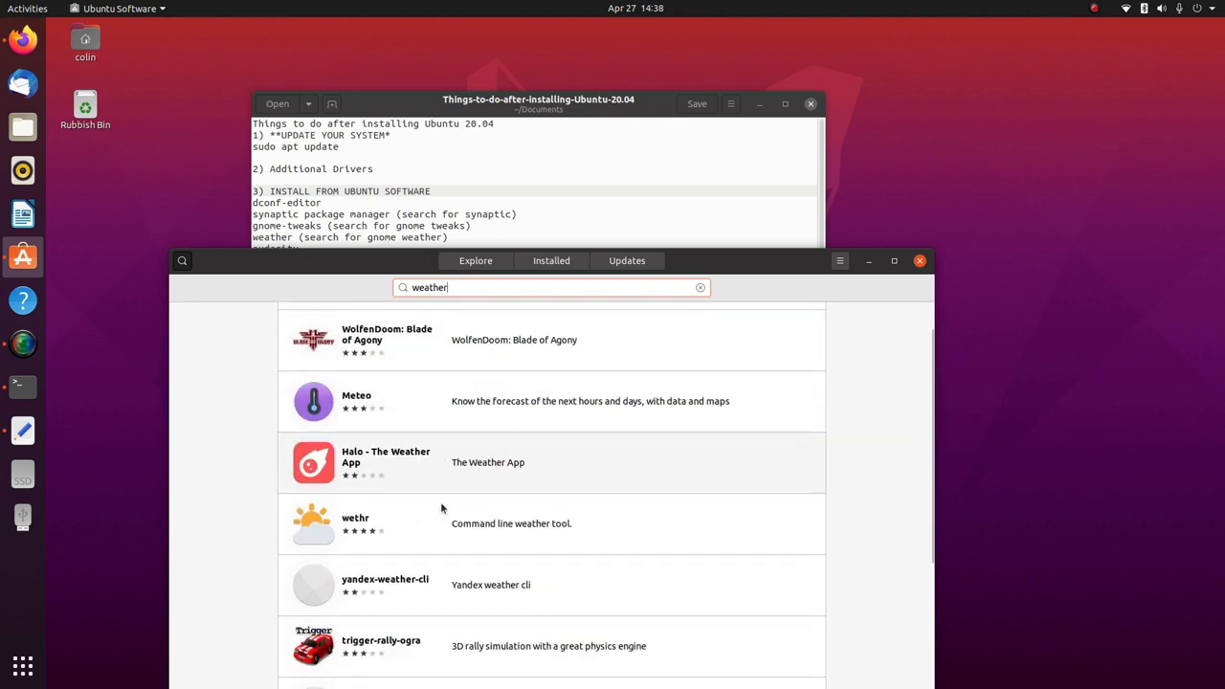
scroll(441, 507, "down", 6)
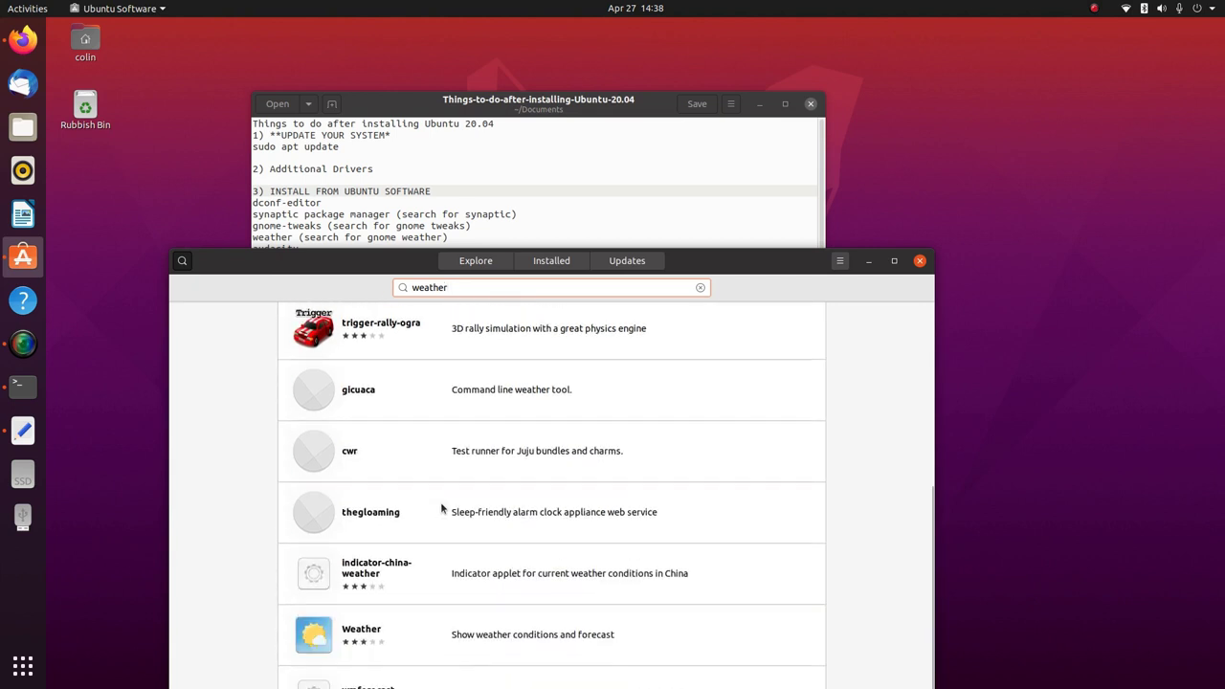
left_click(307, 645)
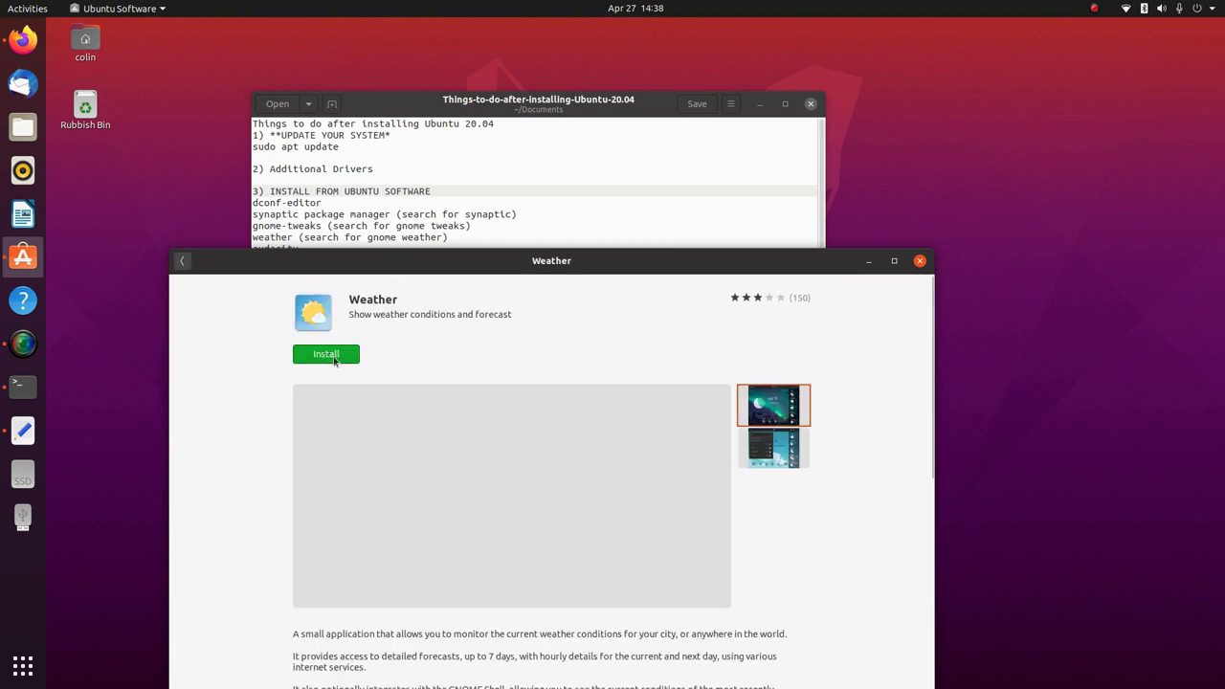
left_click(334, 360)
- Restart GNOME Shell with the Alt+F2 'r' command and check weather in the calendar panel
left_click(642, 9)
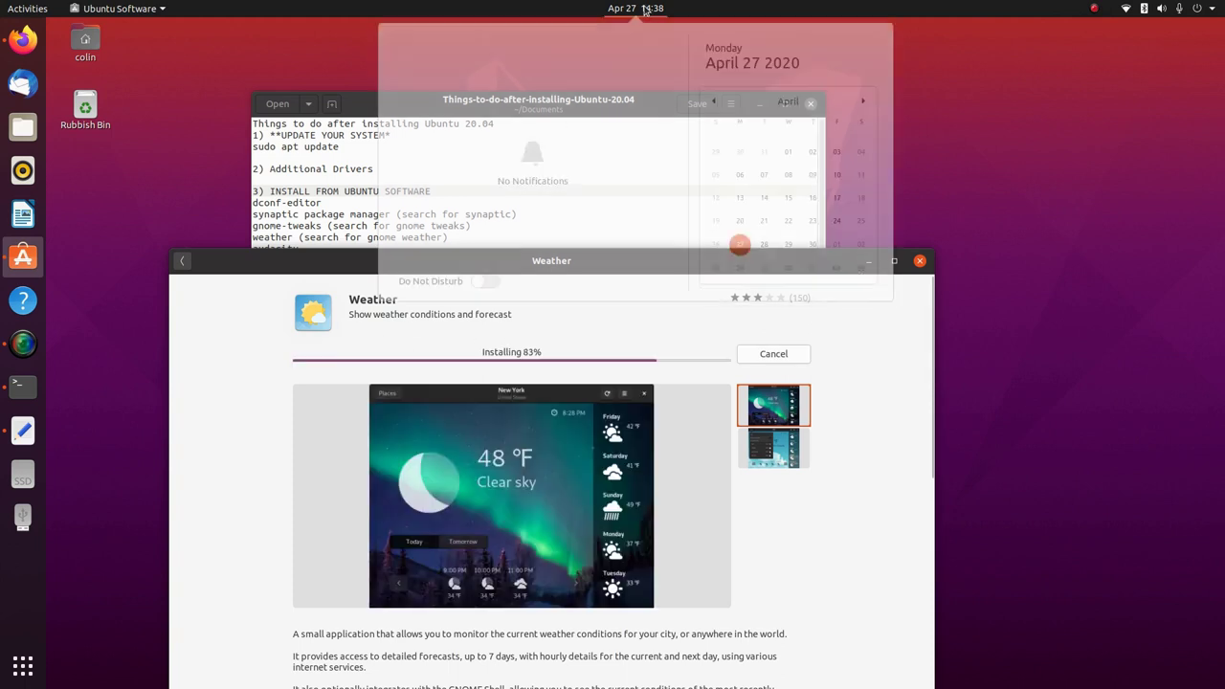
left_click(641, 9)
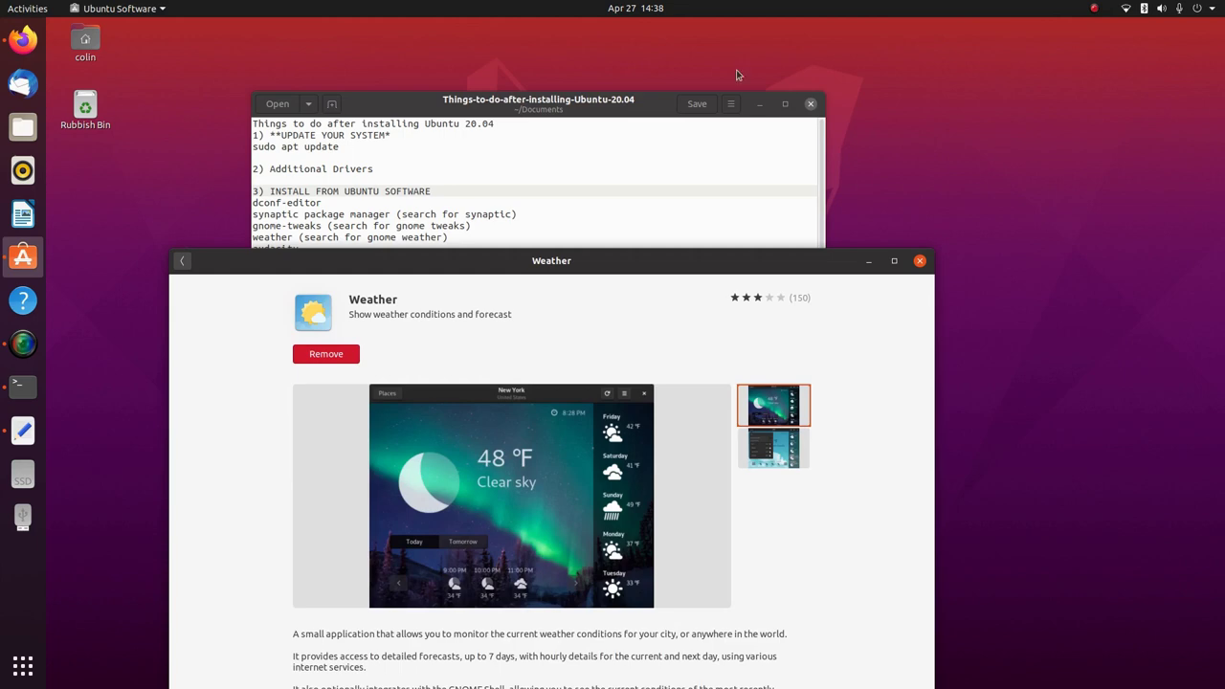
left_click(640, 14)
left_click(645, 14)
key("alt+F2")
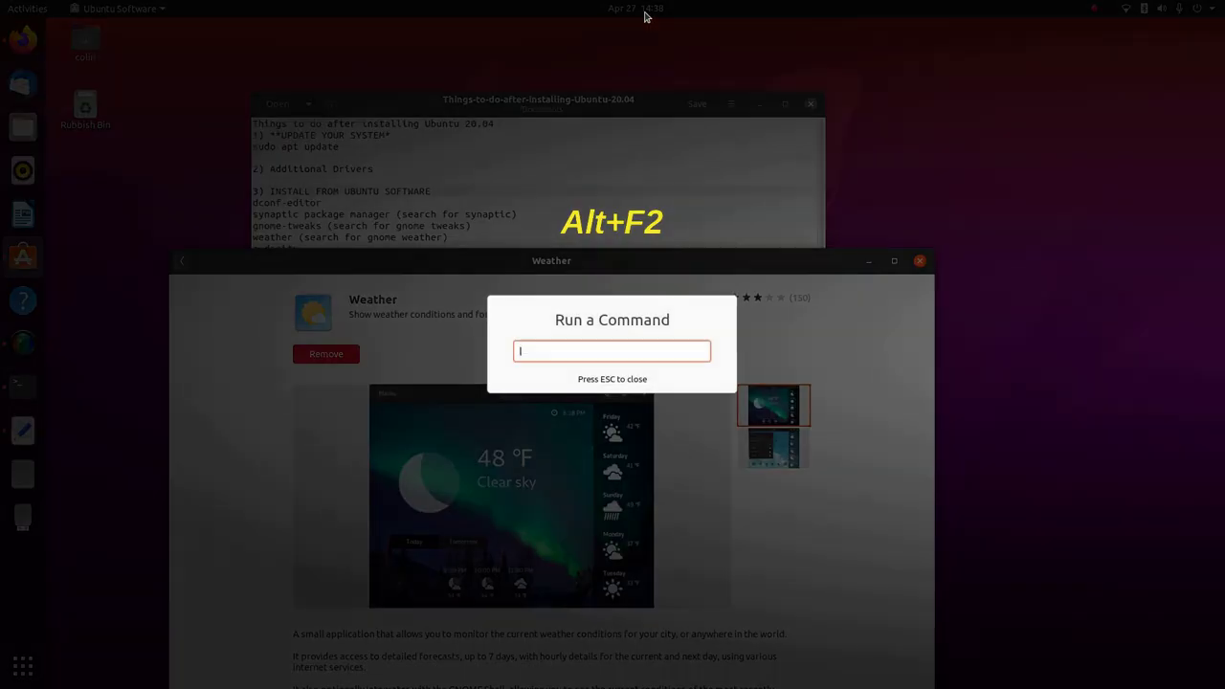
type("r")
key("Return")
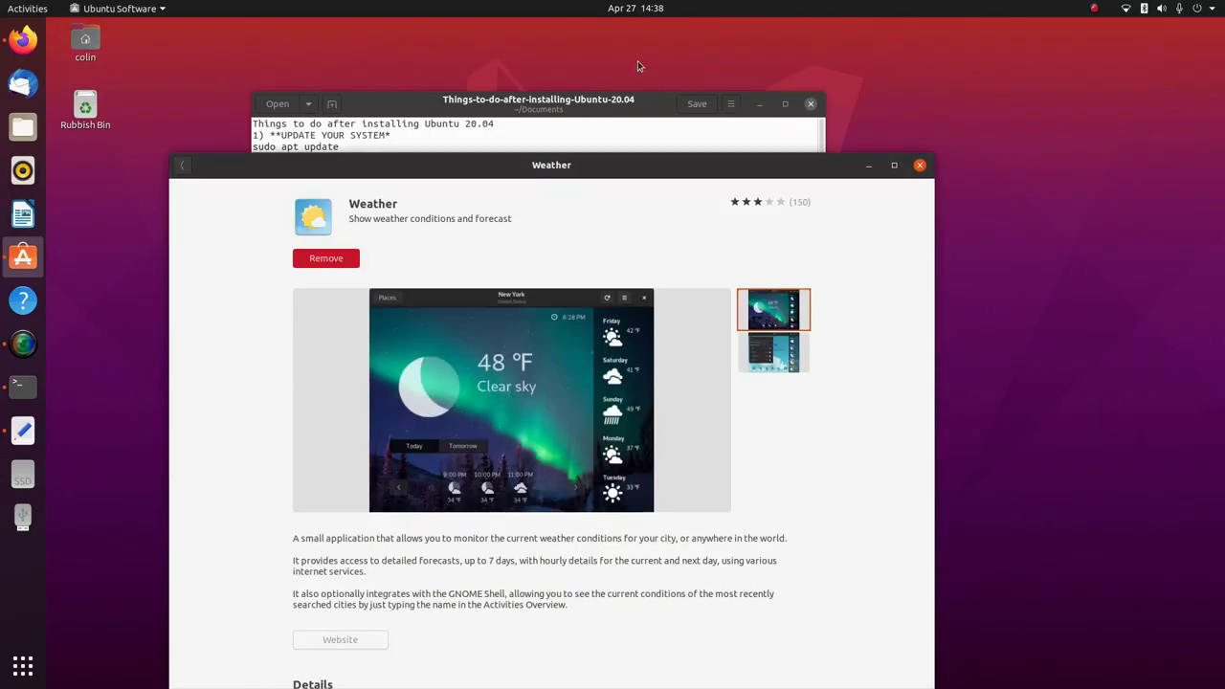
left_click(636, 8)
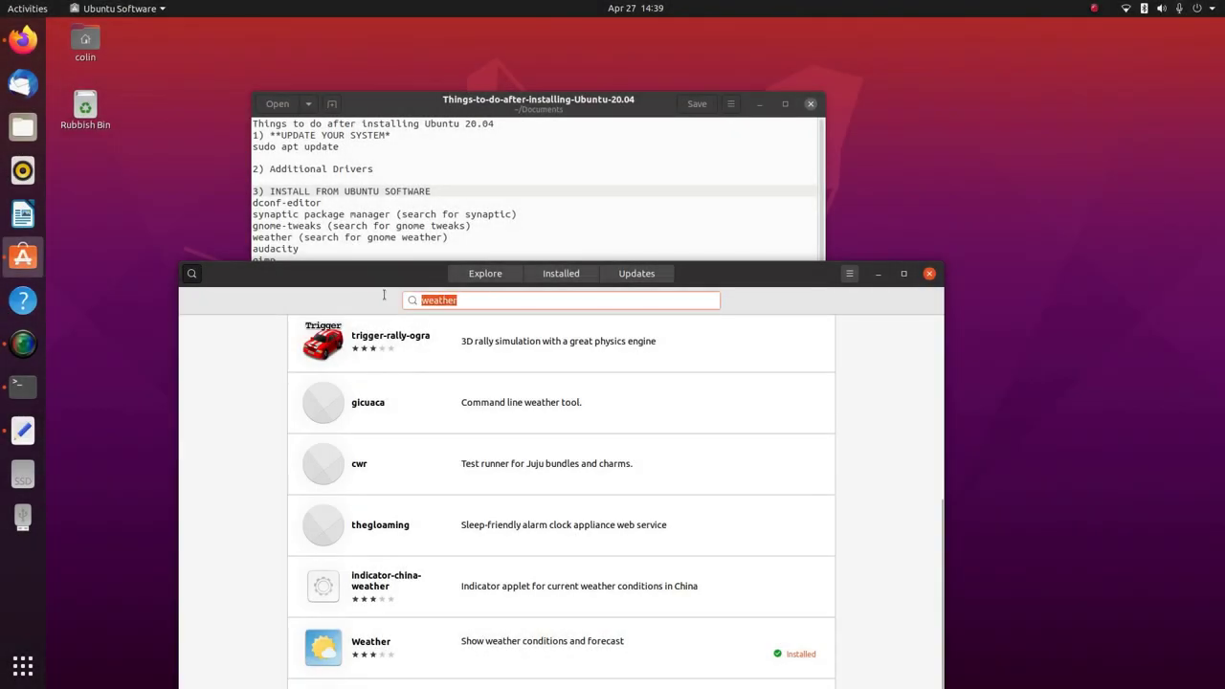
- Search 'audacity', install Audacity with password authorisation, and return to the audacity results
type("au")
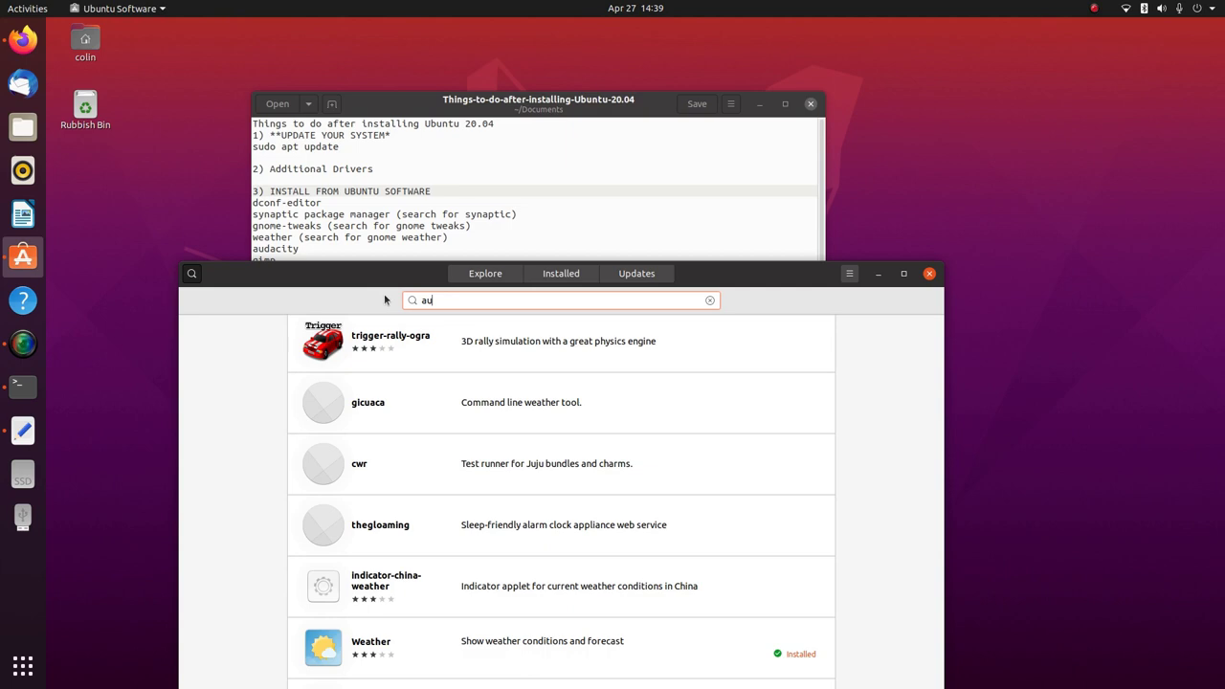
type("dacity")
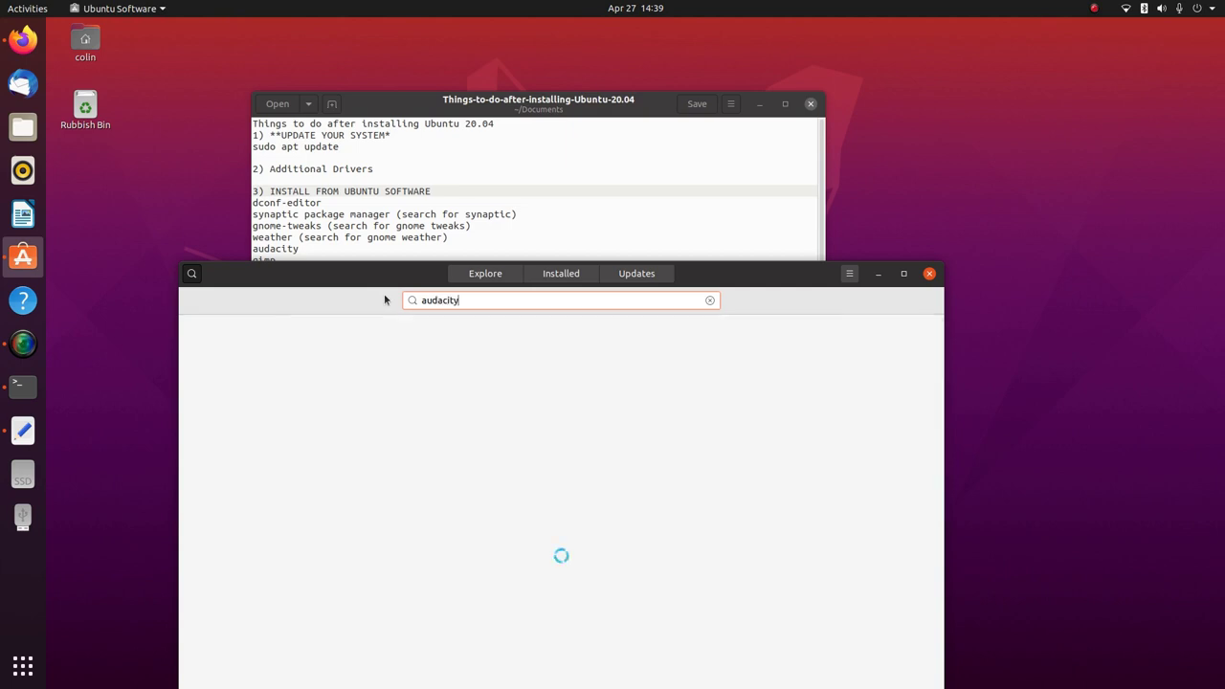
left_click(331, 349)
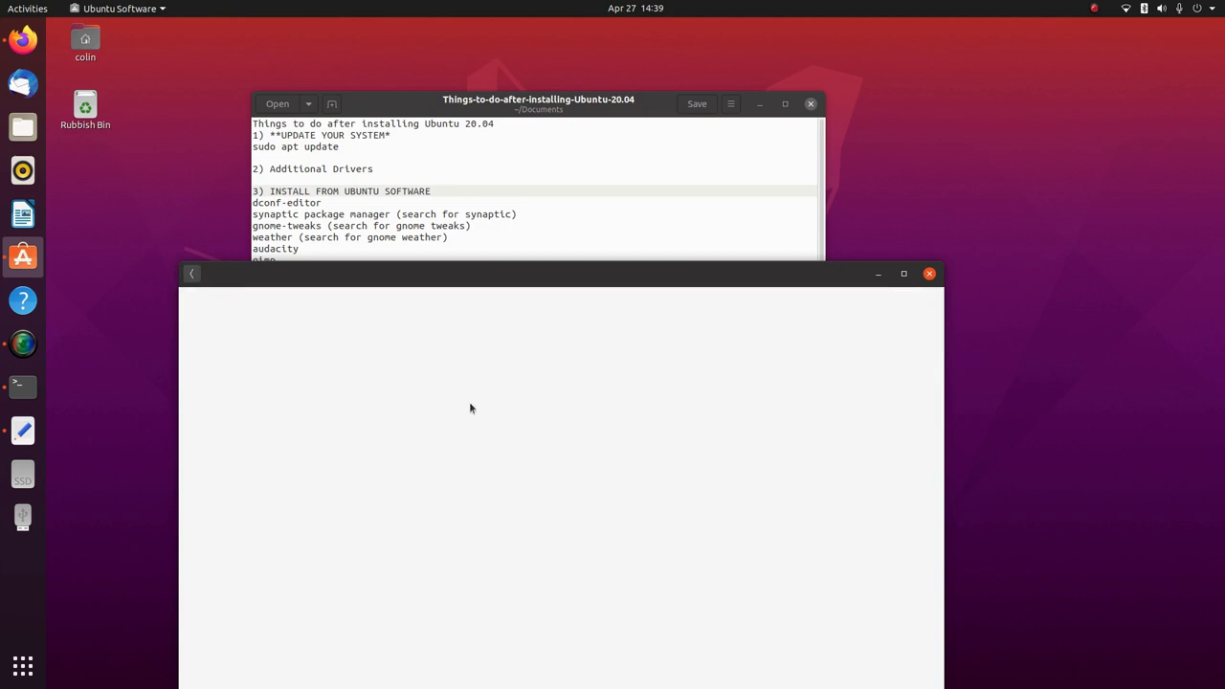
scroll(452, 421, "down", 5)
scroll(452, 425, "down", 2)
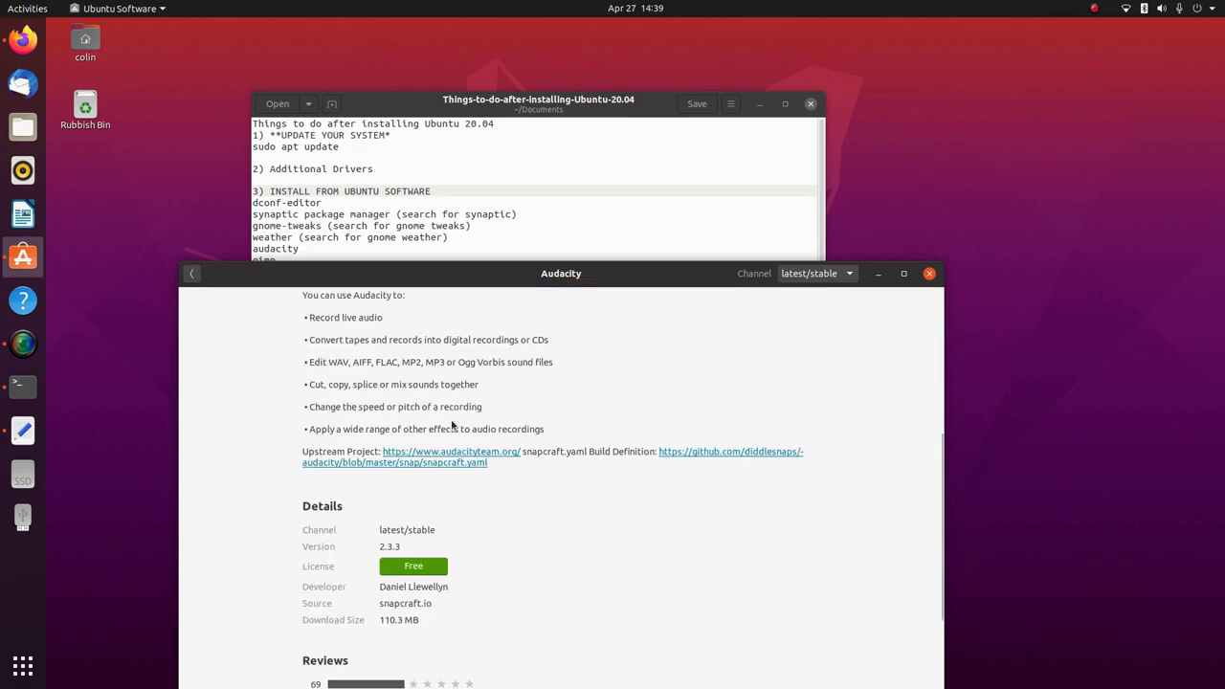
scroll(452, 425, "up", 10)
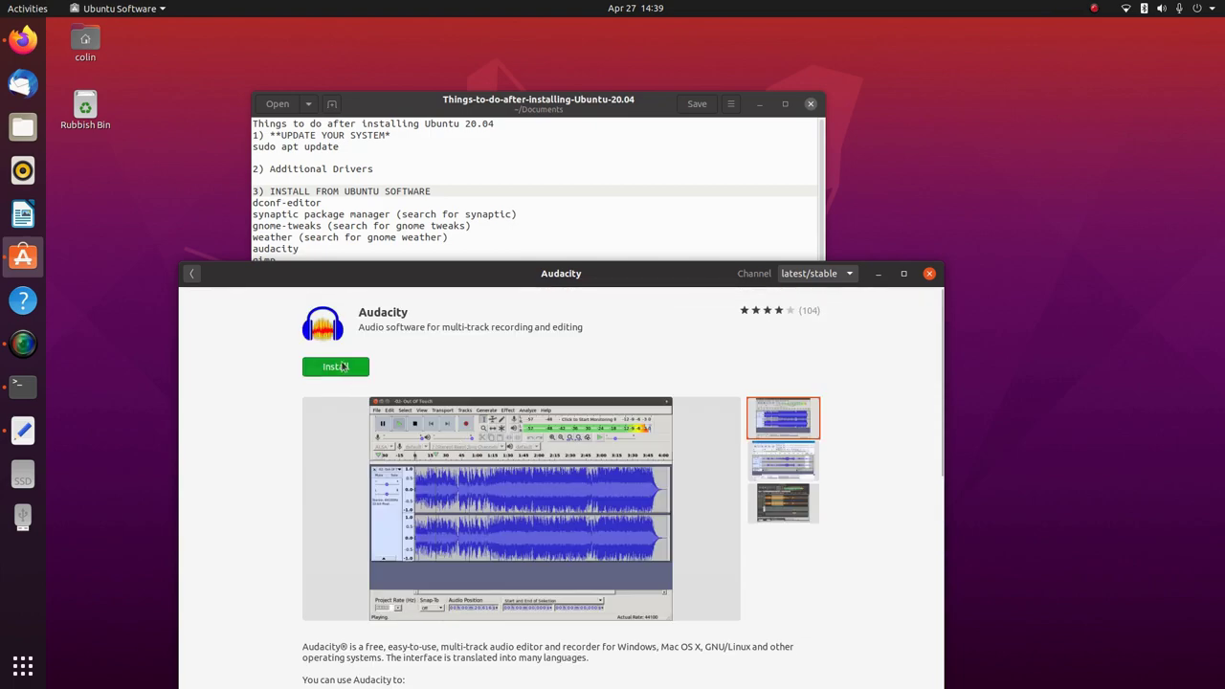
left_click(343, 367)
type("•")
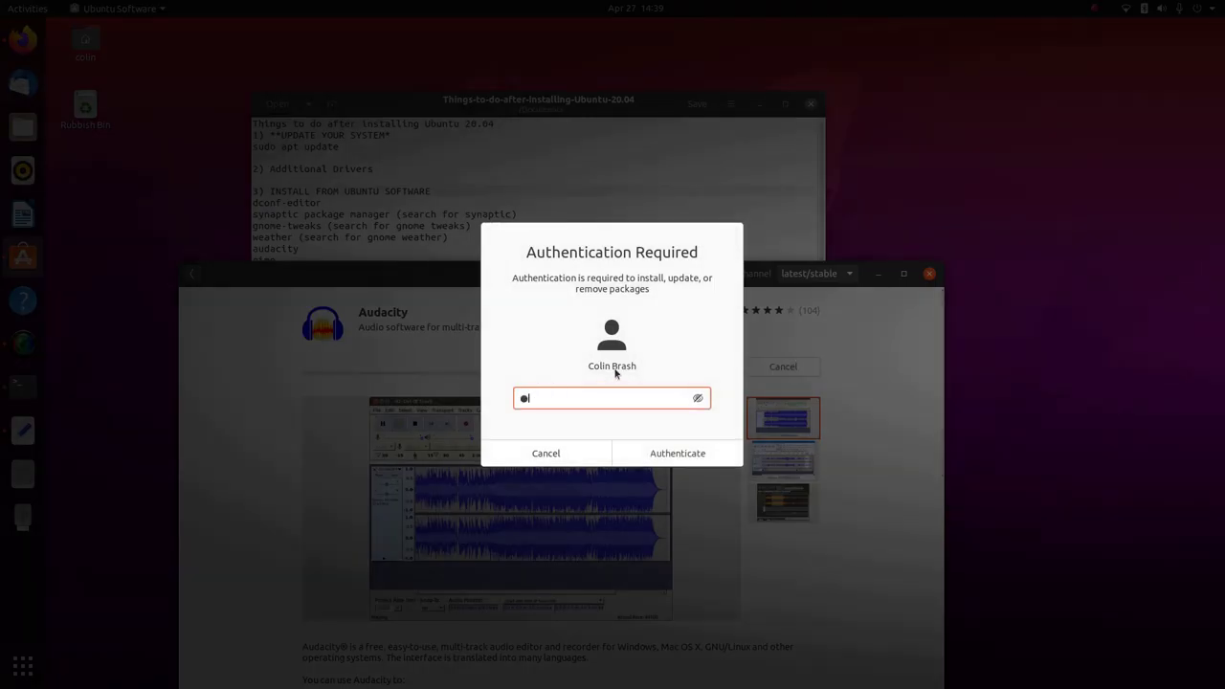
type("••••••••")
key("Return")
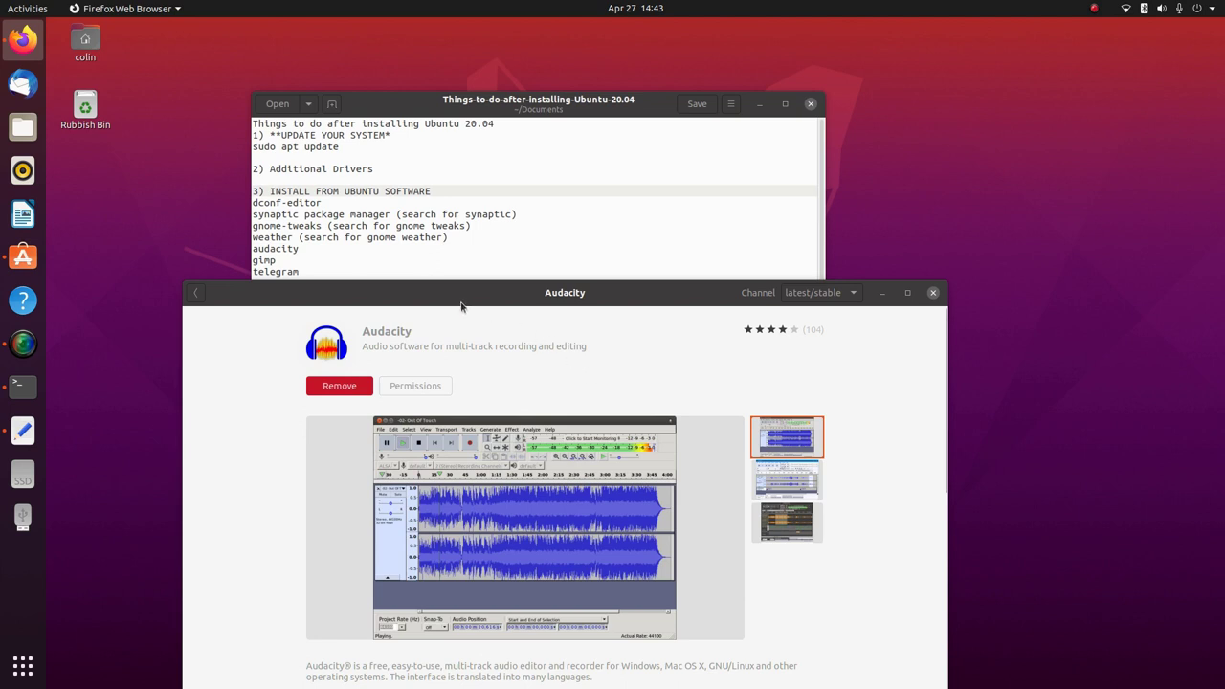
left_click(201, 299)
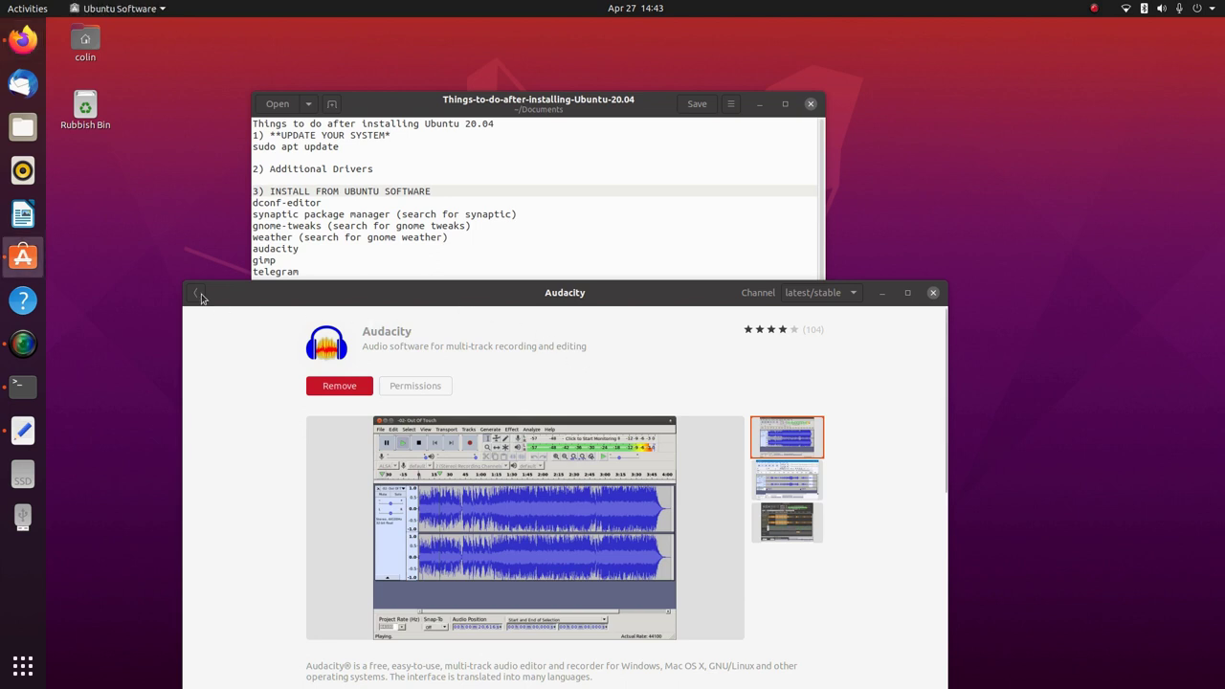
left_click(198, 294)
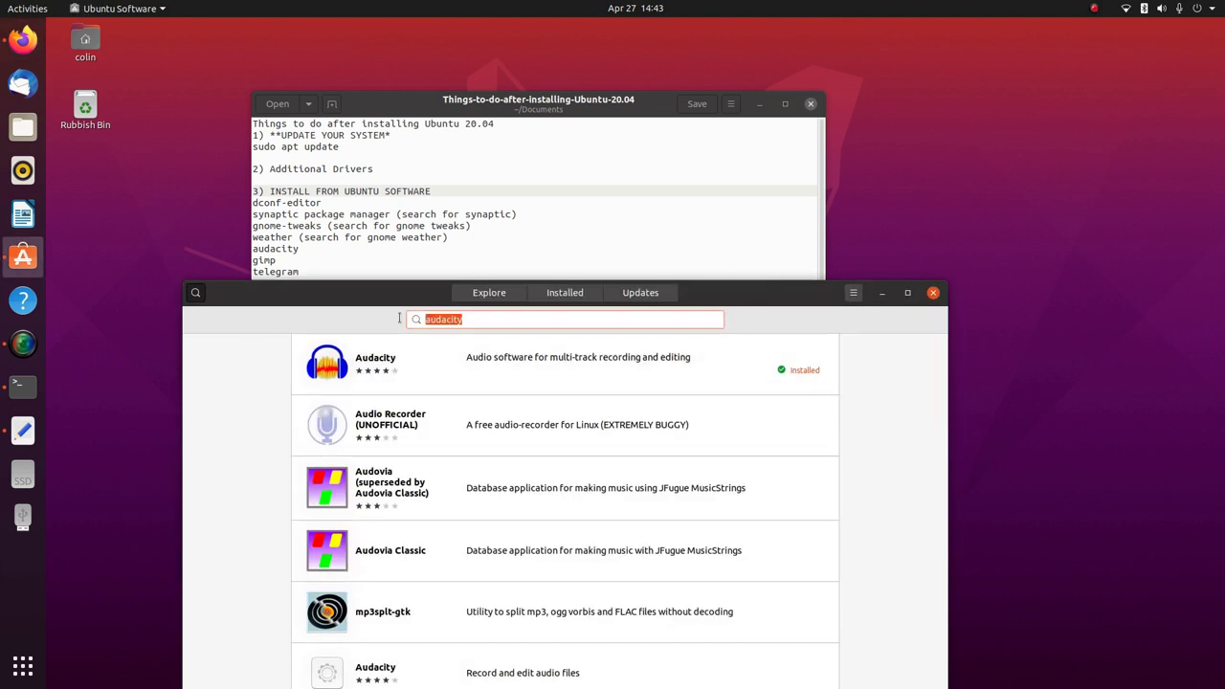
- Search 'gimp', install GNU Image Manipulation Program, and return to the gimp results
type("gimp")
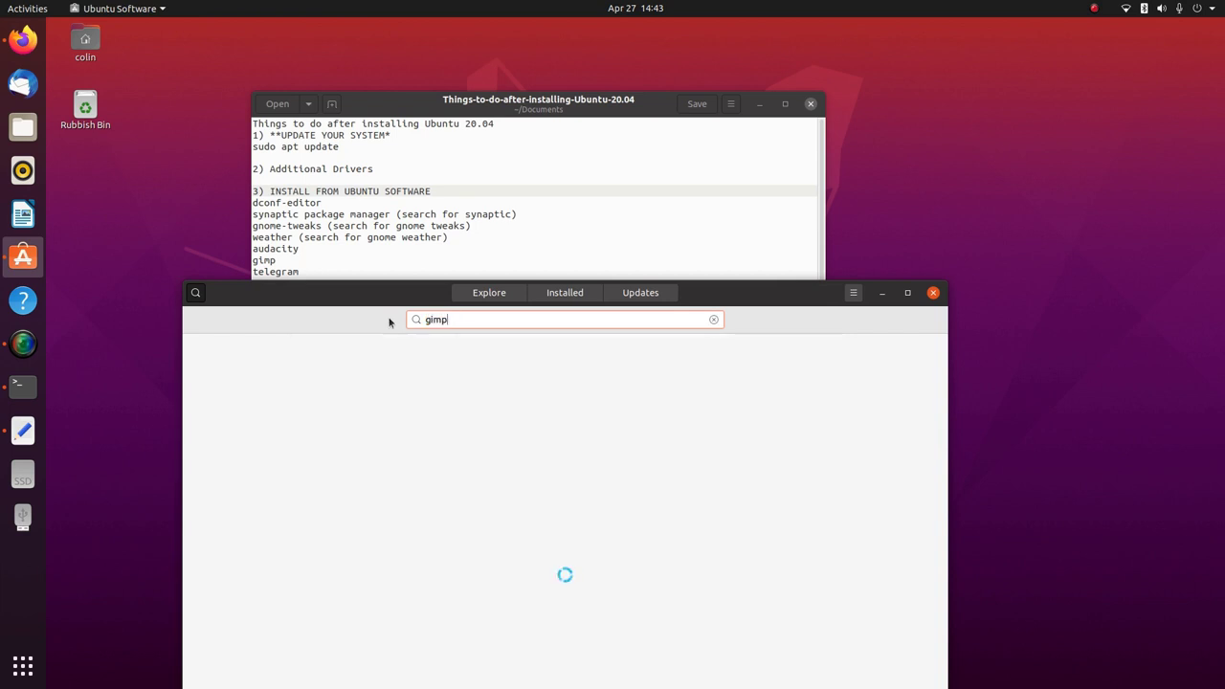
left_click(390, 378)
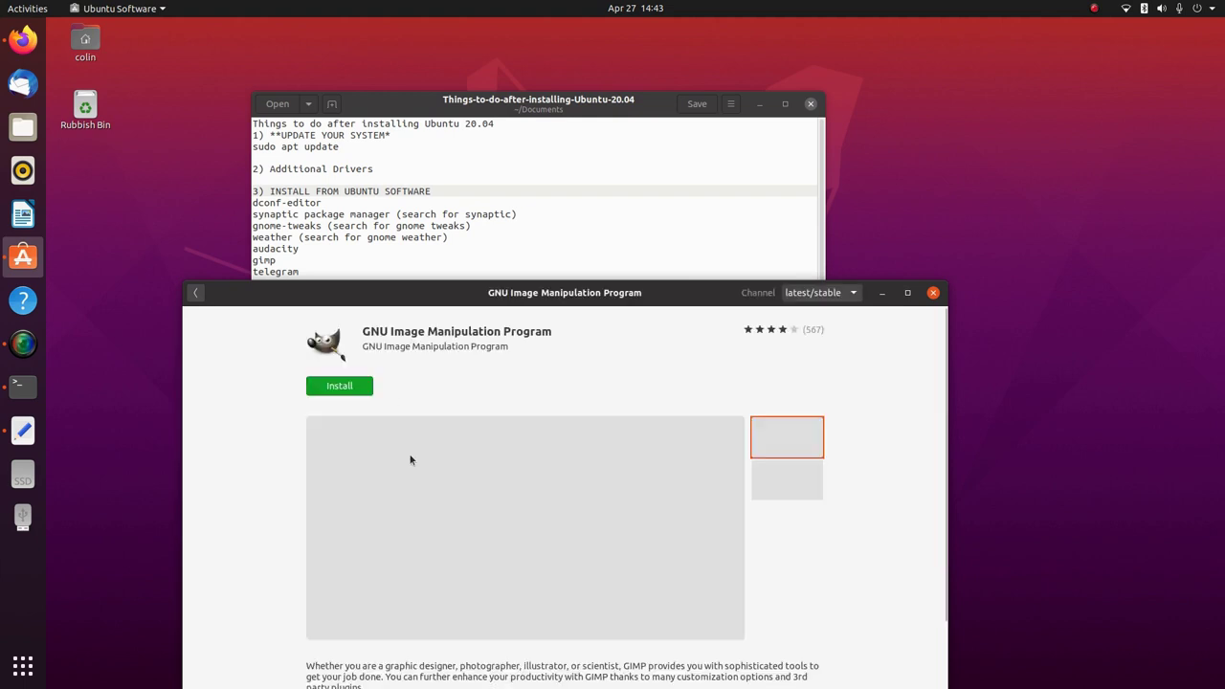
scroll(409, 453, "down", 4)
scroll(409, 453, "down", 2)
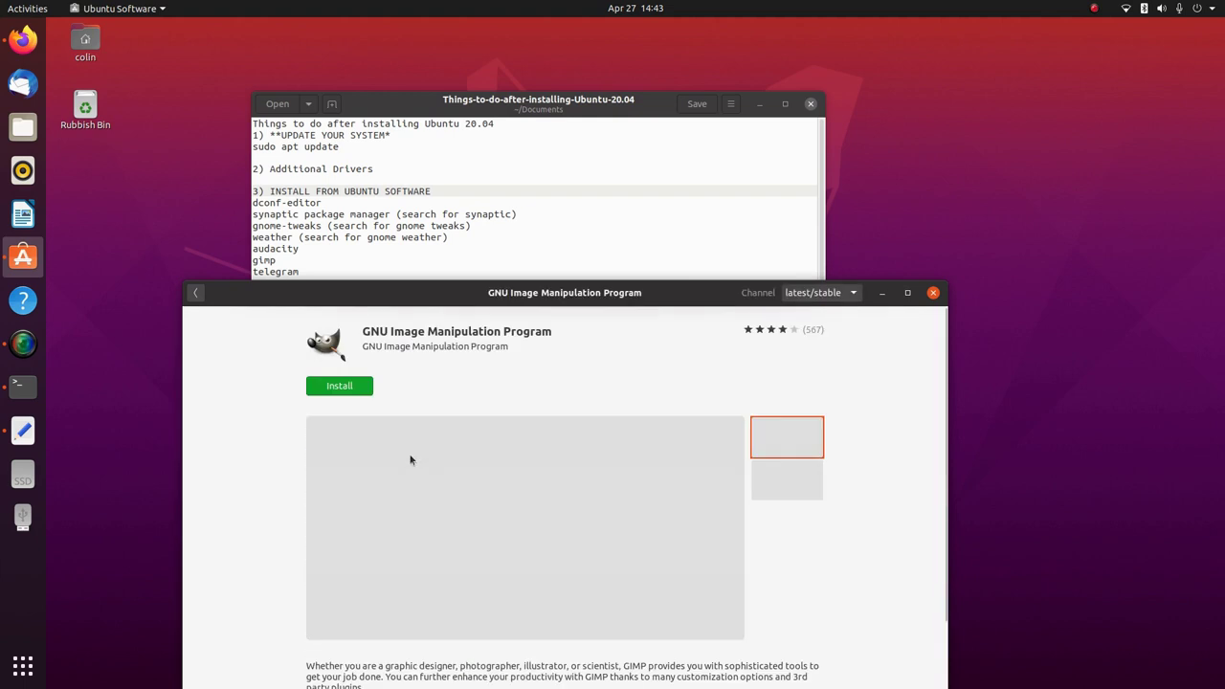
left_click(358, 388)
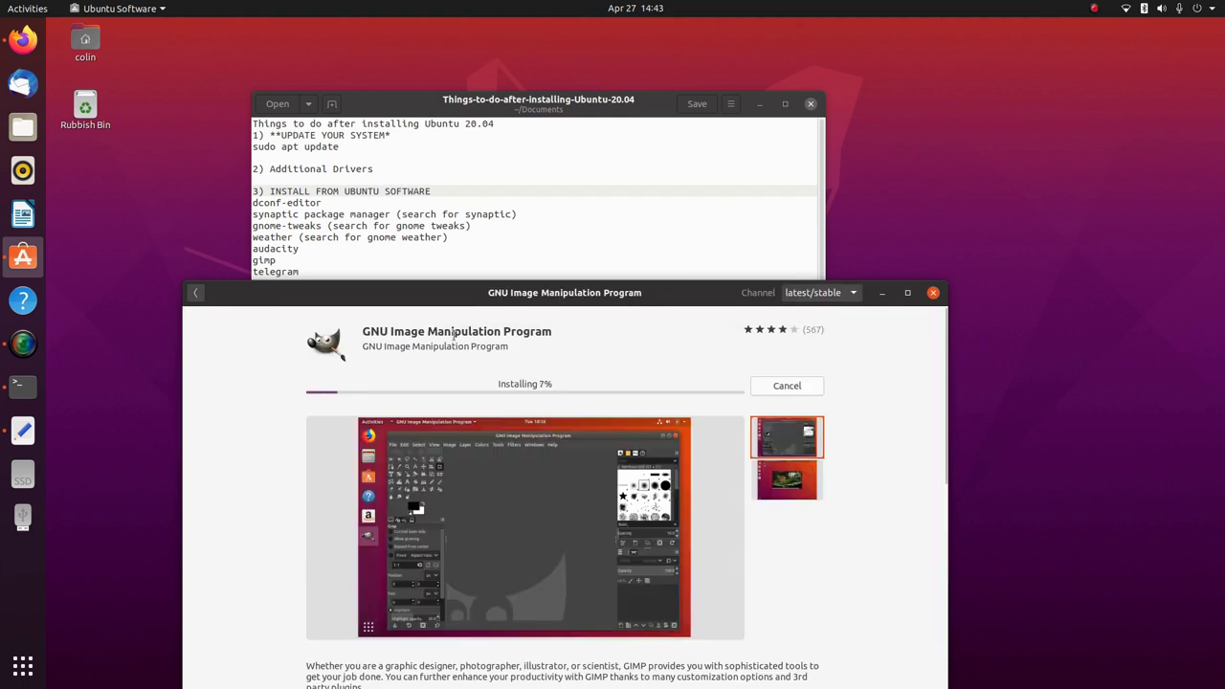
left_click_drag(561, 296, 565, 236)
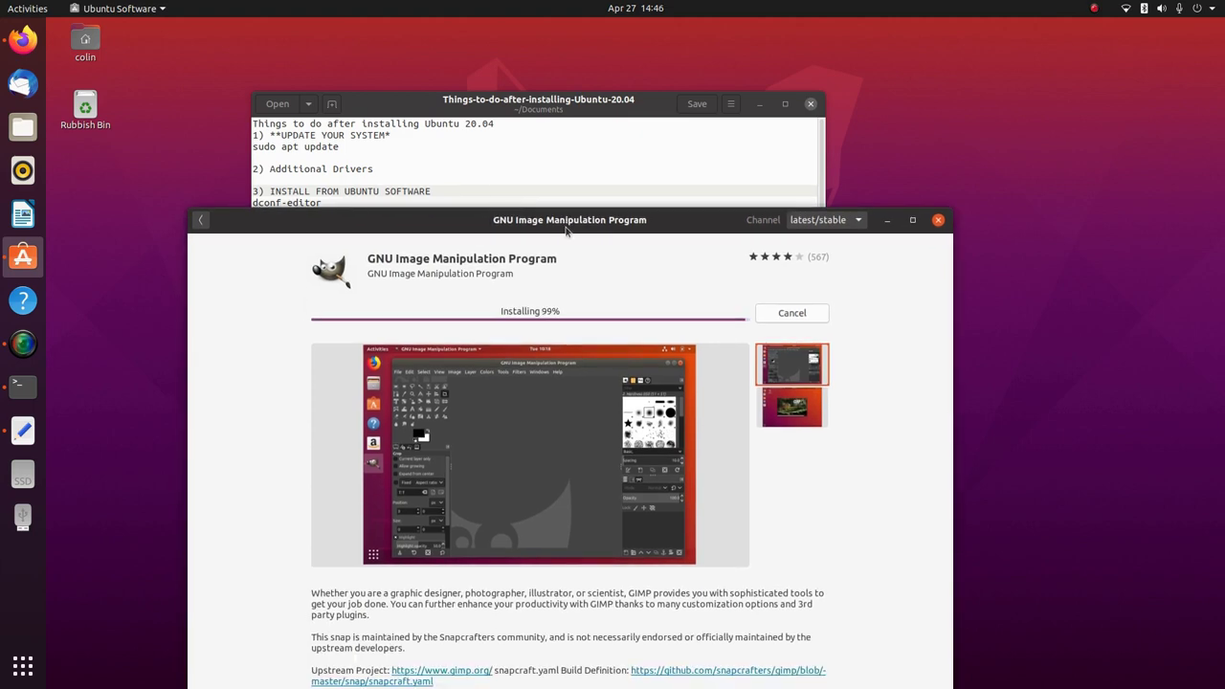
left_click(201, 220)
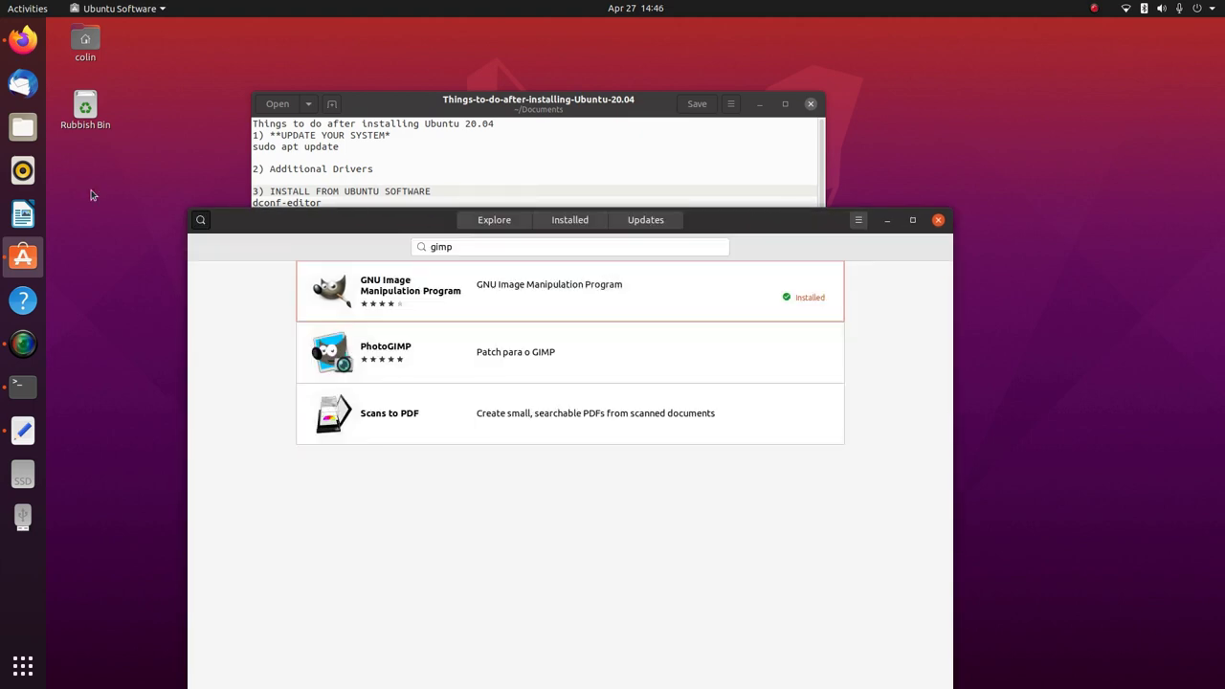
key("super")
- Launch Synaptic Package Manager from the overview via 'syn' and move its window right
type("syn")
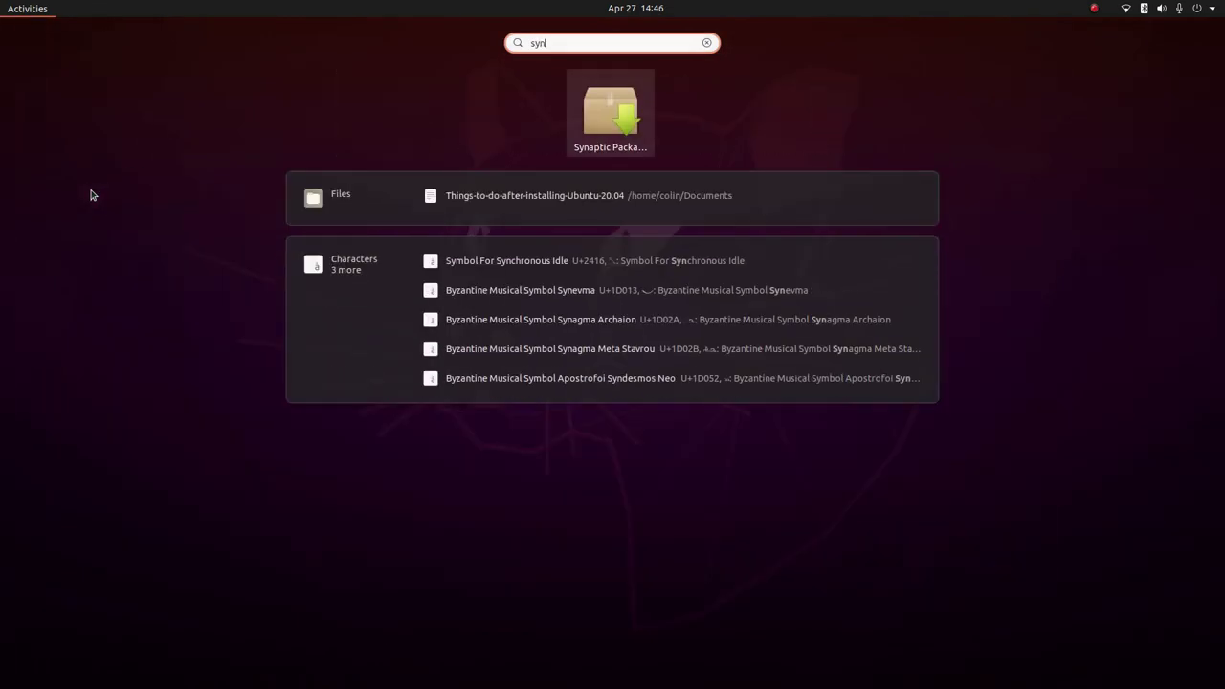
key("Return")
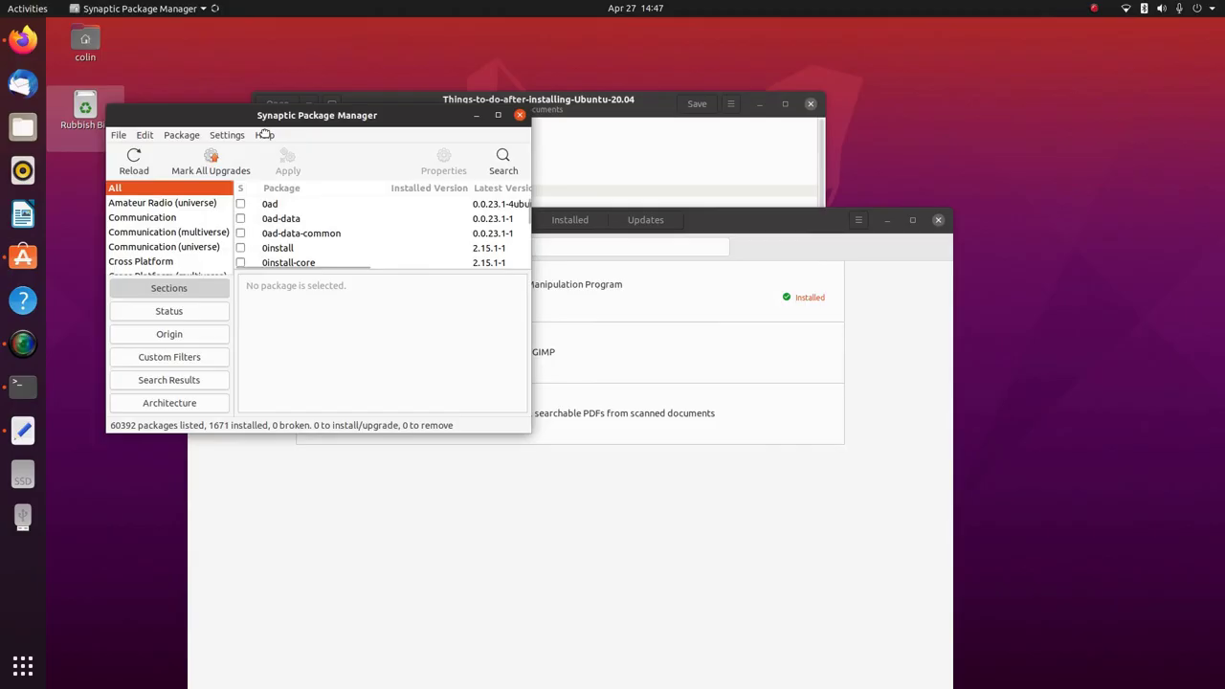
left_click_drag(152, 47, 937, 203)
- Browse the PhotoGIMP details, return to the gimp results, and centre the Synaptic window
left_click(384, 230)
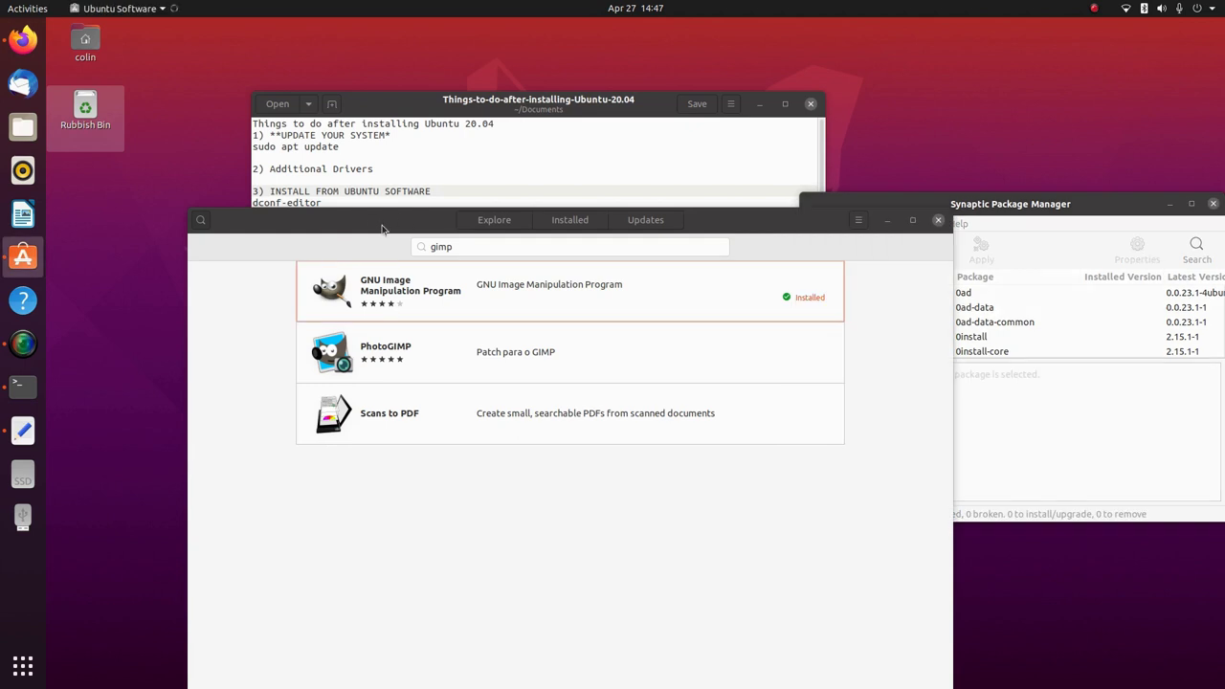
left_click(435, 353)
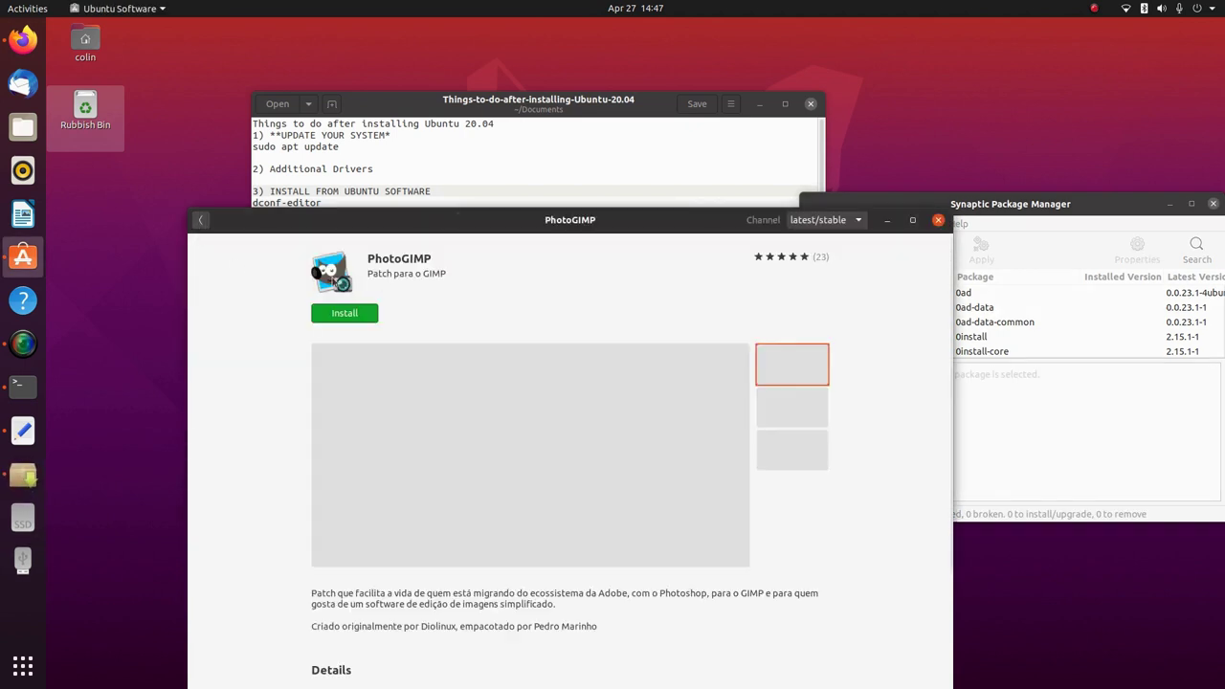
scroll(469, 387, "down", 5)
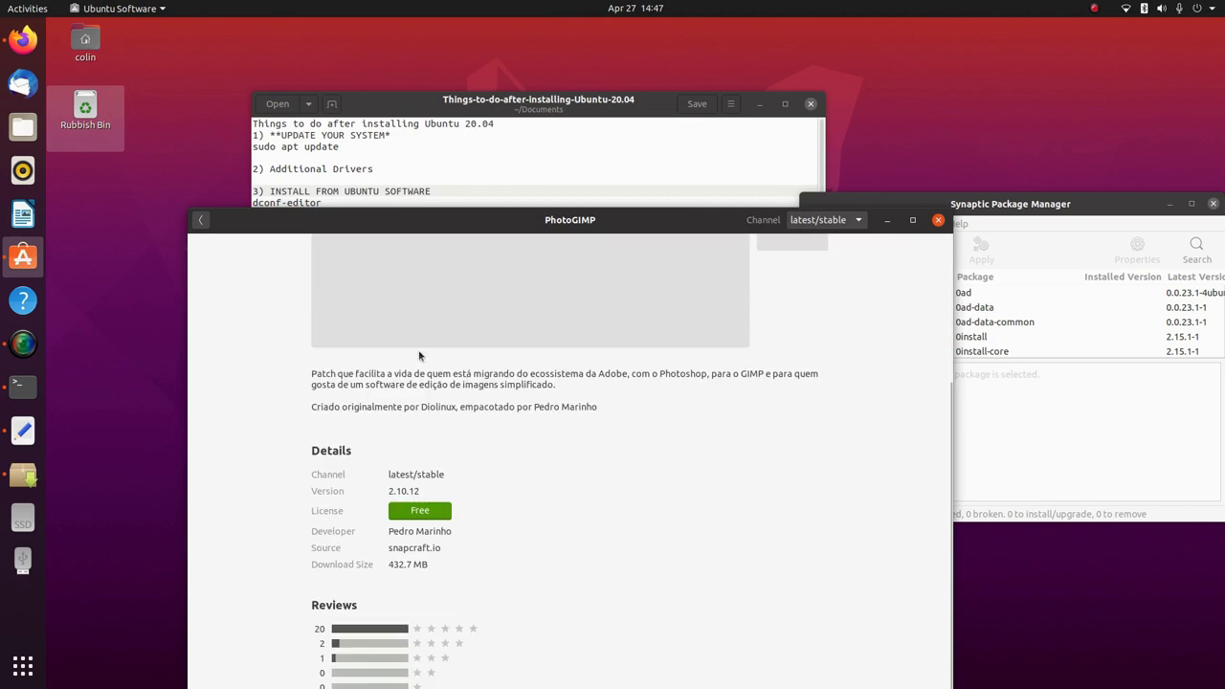
scroll(421, 356, "up", 5)
left_click(201, 221)
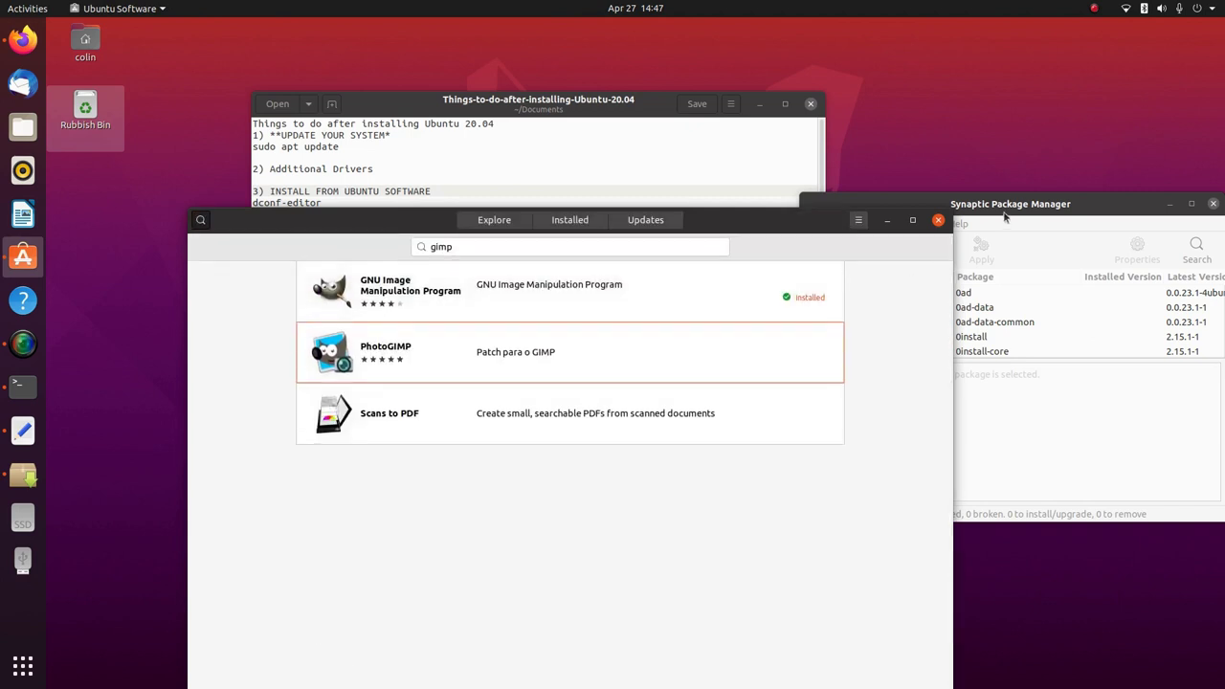
left_click_drag(956, 205, 546, 241)
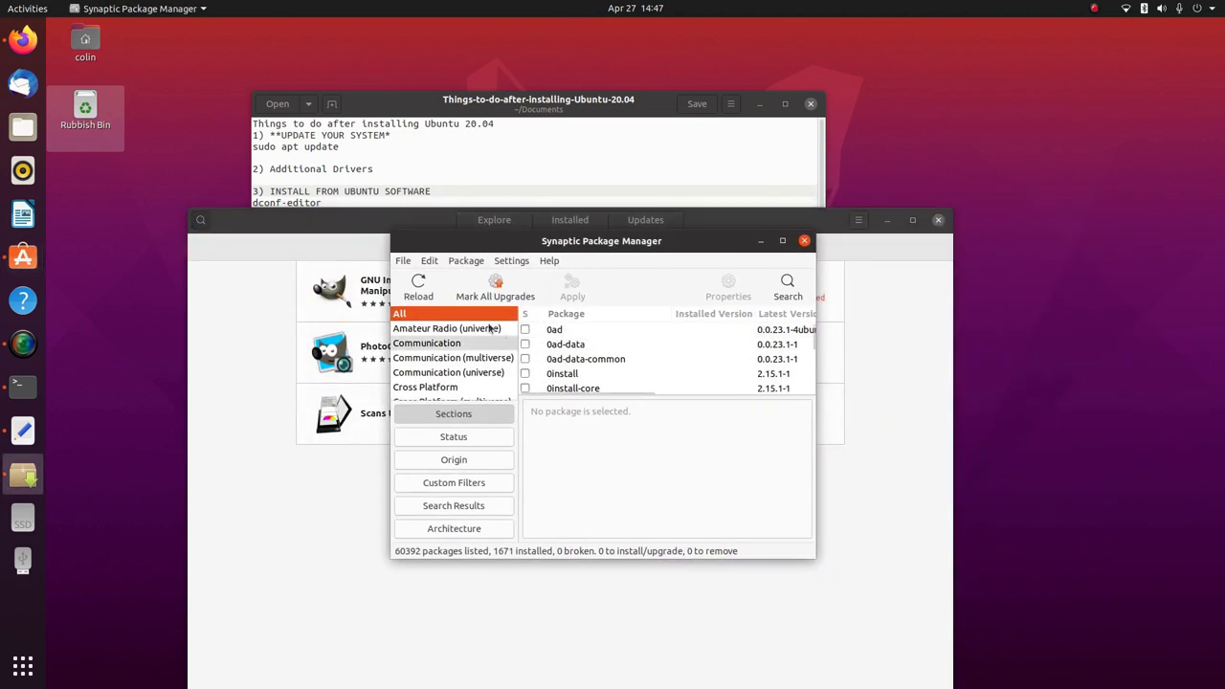
- Search Synaptic for 'gim' and view the gimp package description
left_click(795, 288)
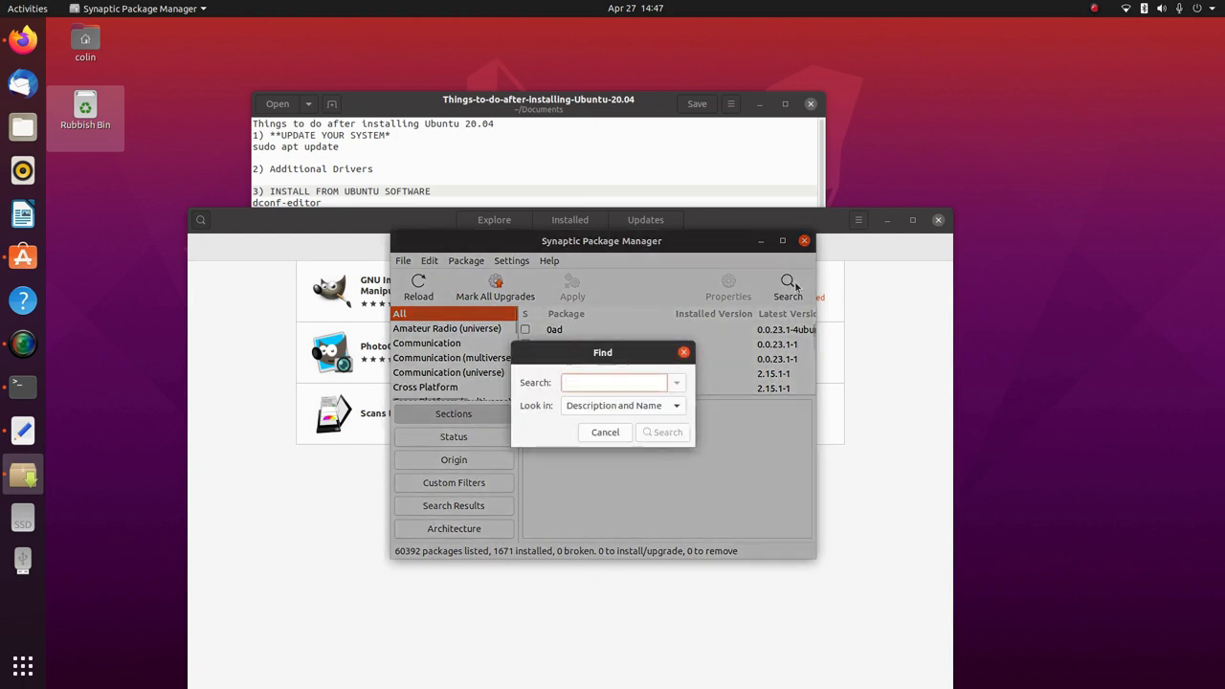
type("gimp")
key("Return")
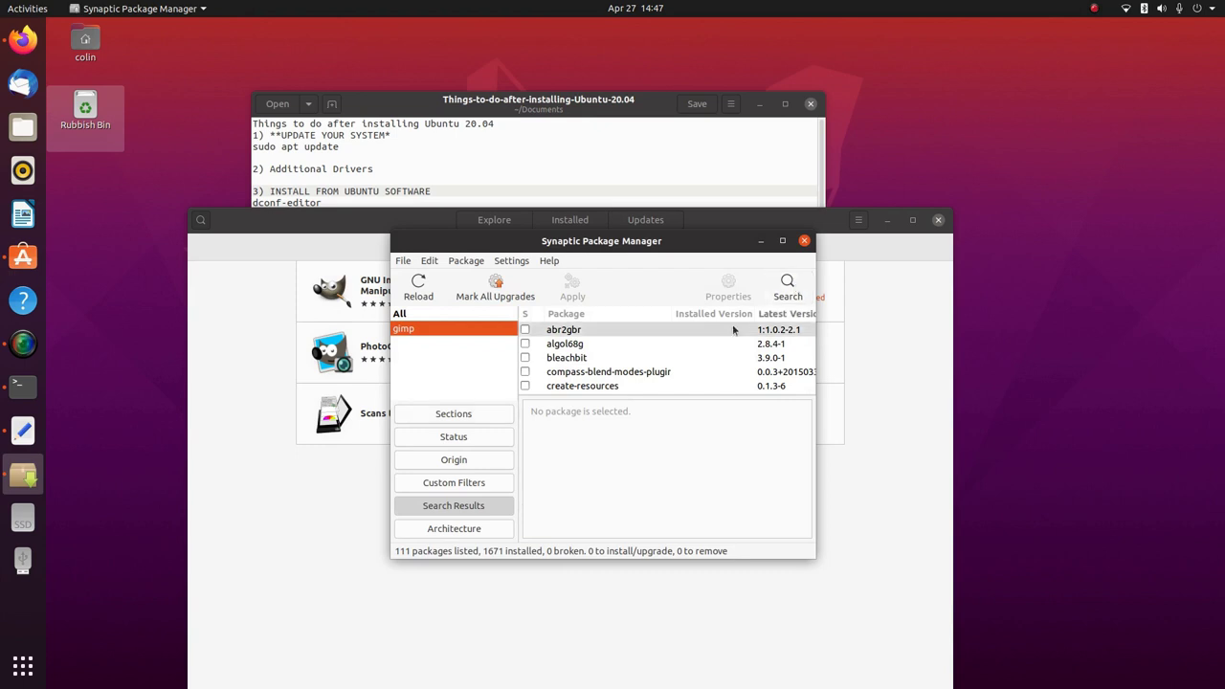
scroll(560, 355, "down", 5)
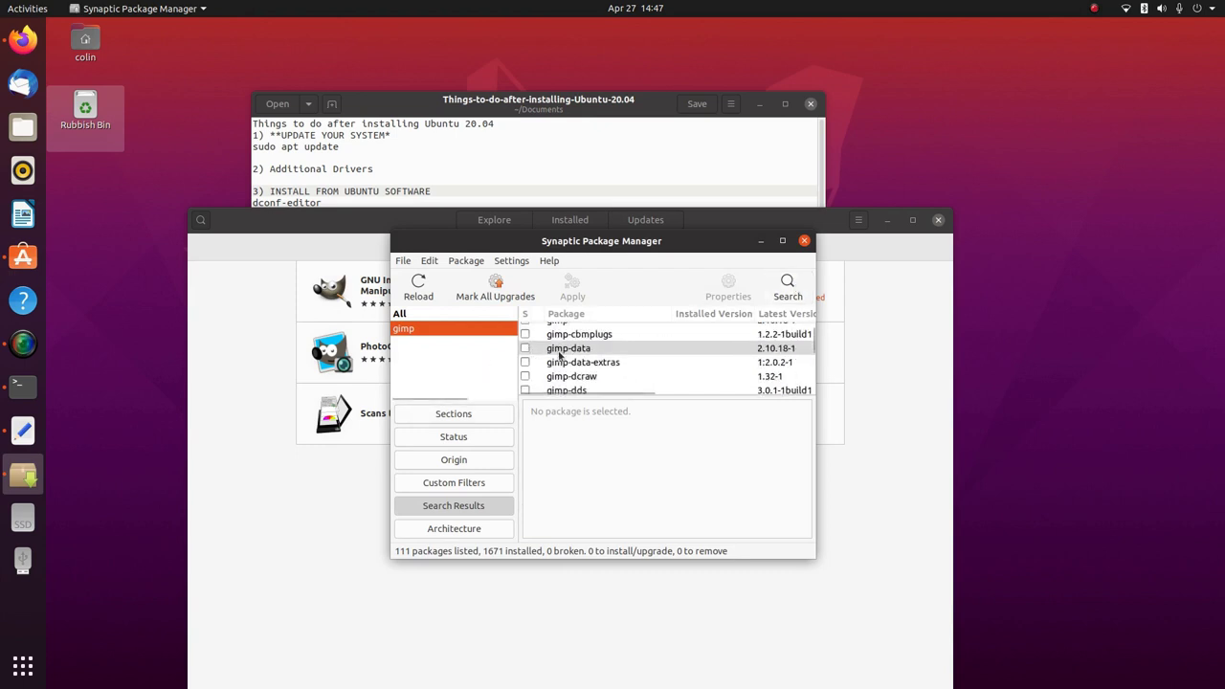
scroll(565, 352, "up", 2)
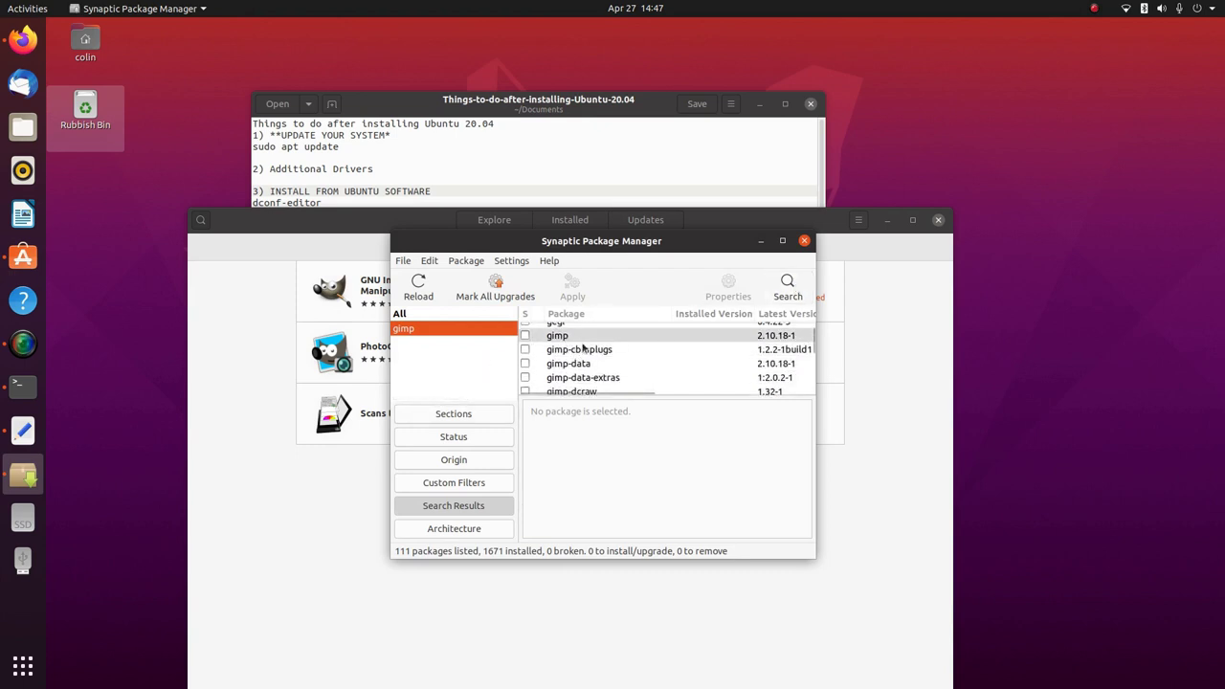
left_click(577, 337)
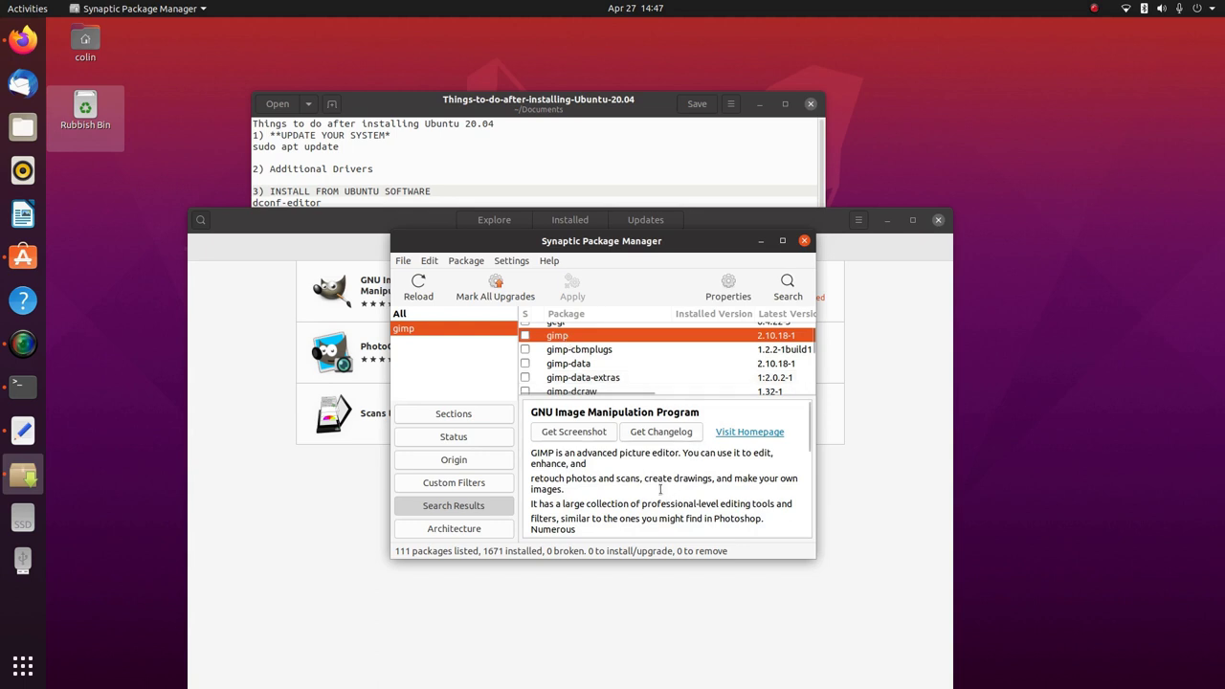
scroll(660, 489, "down", 5)
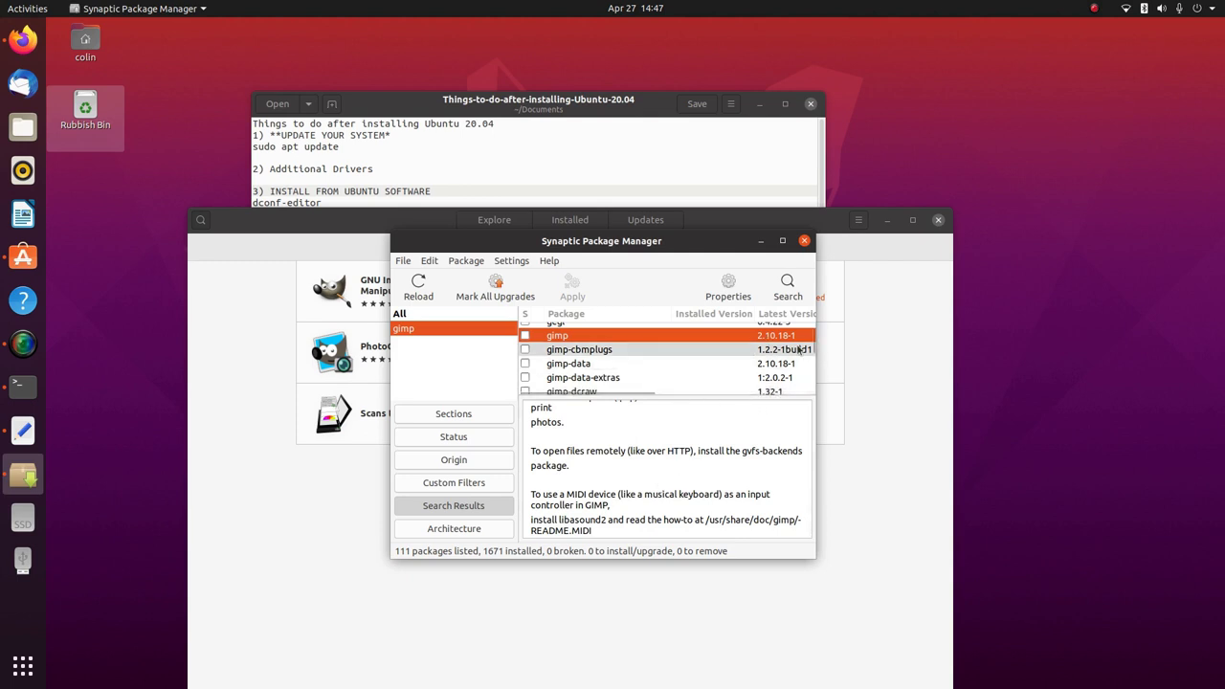
- Review GIMP's details page (2.10.18 snap) in Ubuntu Software, then return to the gimp results
left_click(217, 341)
left_click(398, 304)
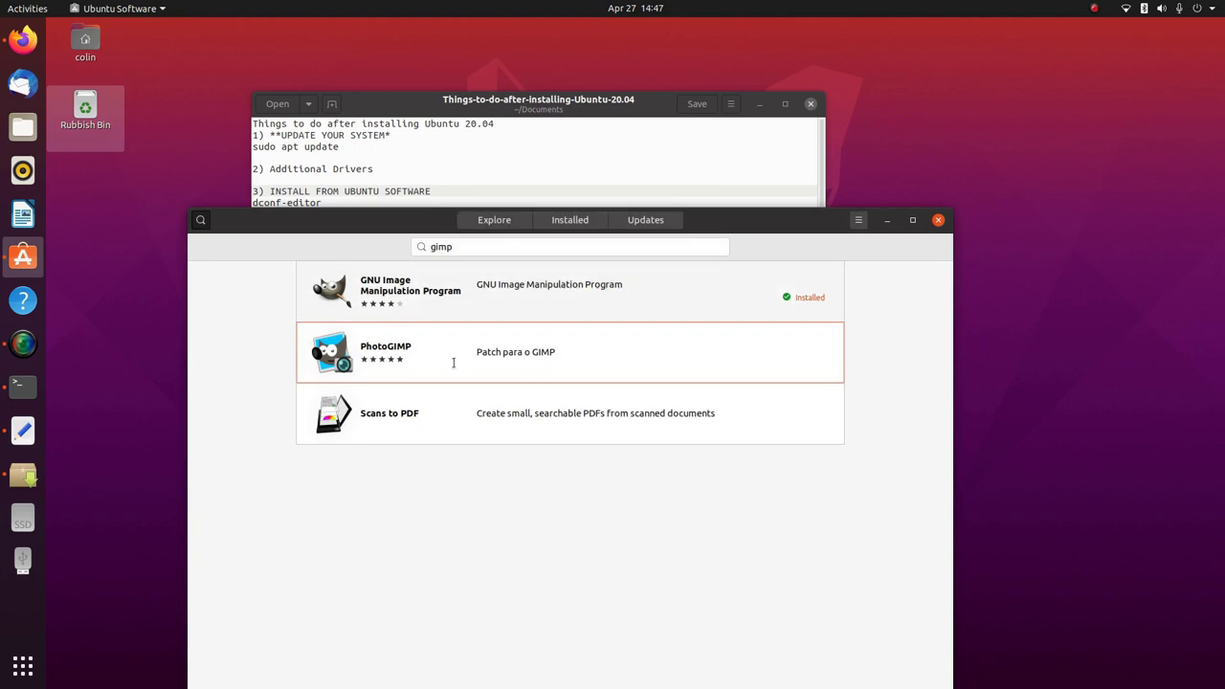
scroll(504, 401, "down", 5)
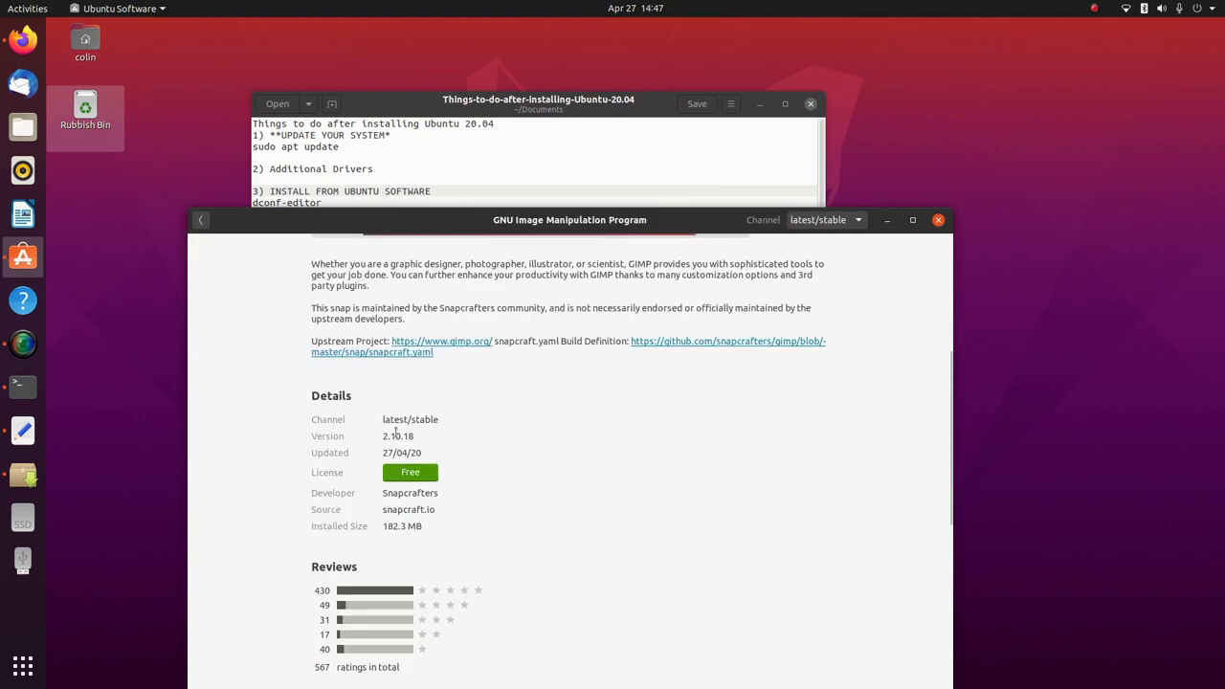
left_click(201, 221)
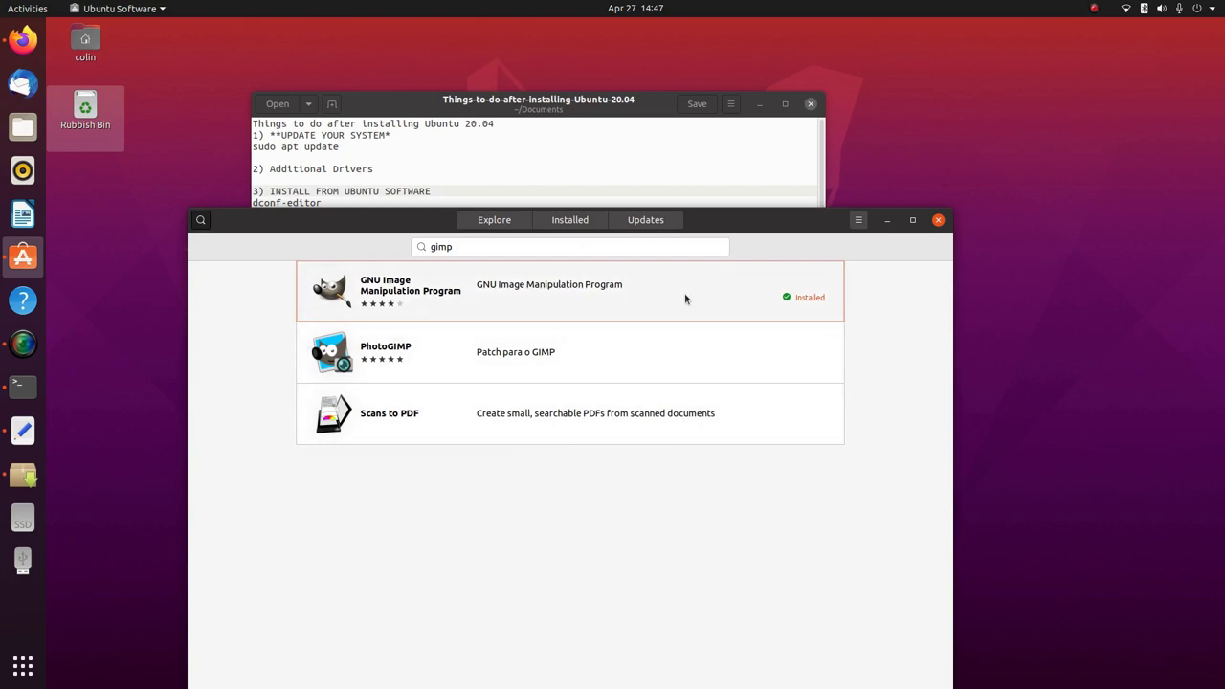
- Bring Synaptic to the front and arrange it over the Ubuntu Software window
key("super")
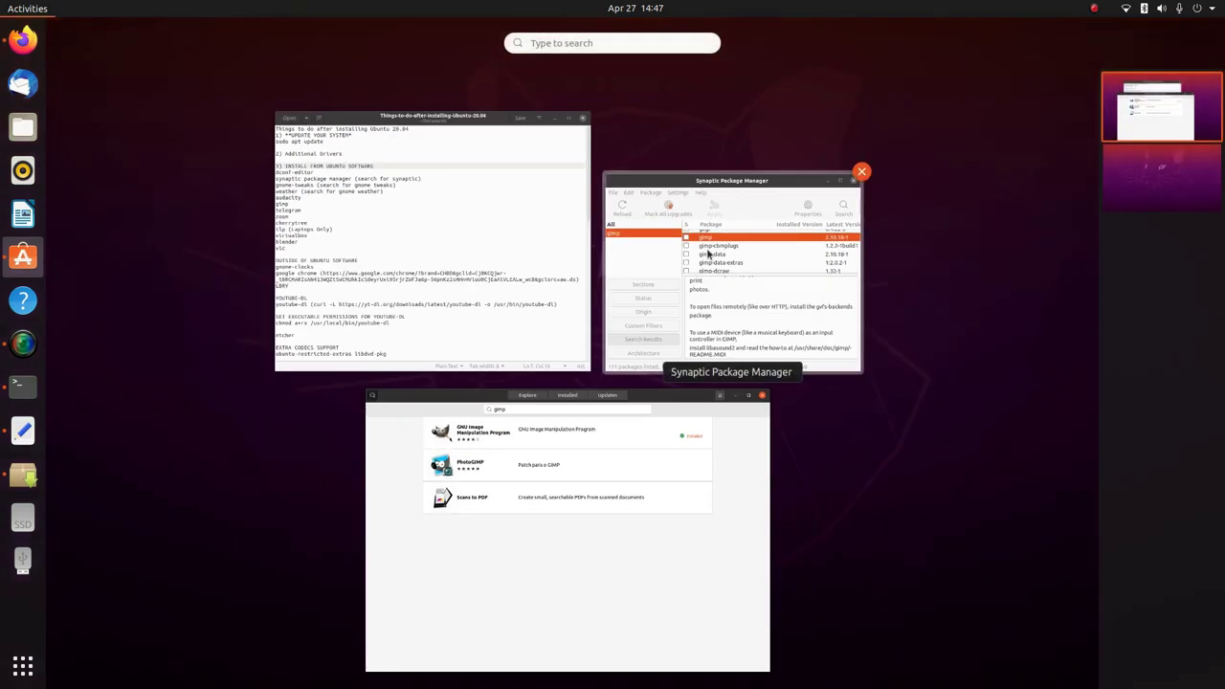
left_click(711, 257)
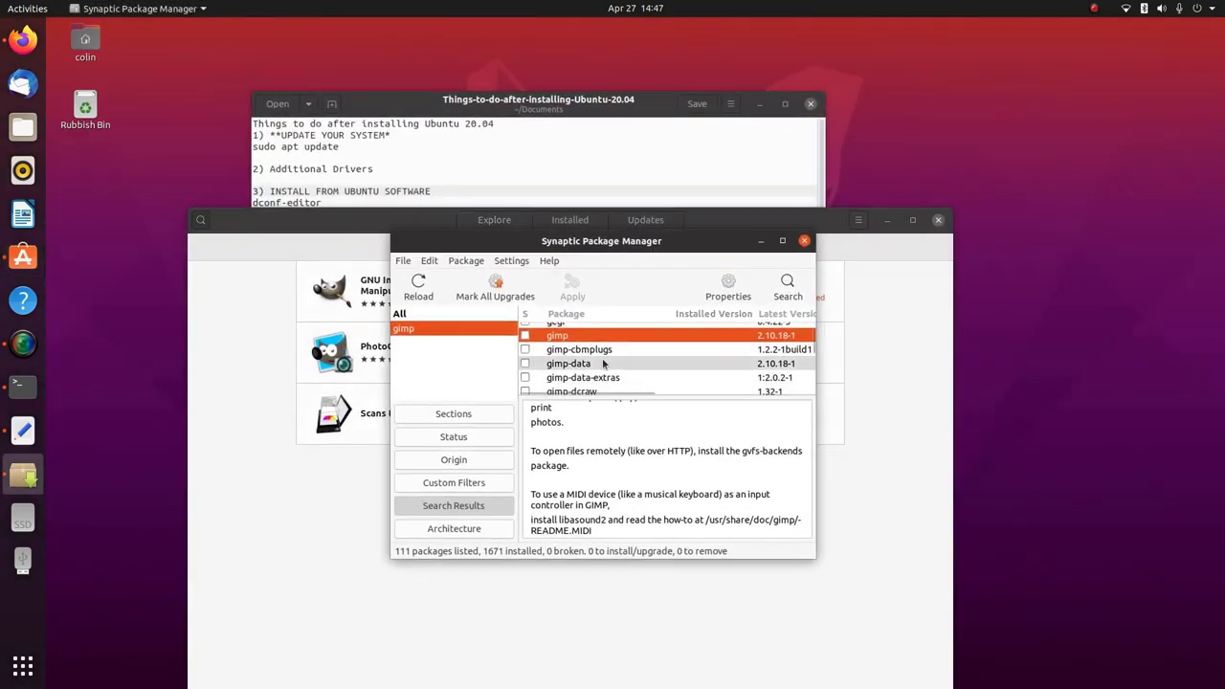
left_click_drag(325, 220, 366, 278)
left_click_drag(471, 242, 361, 326)
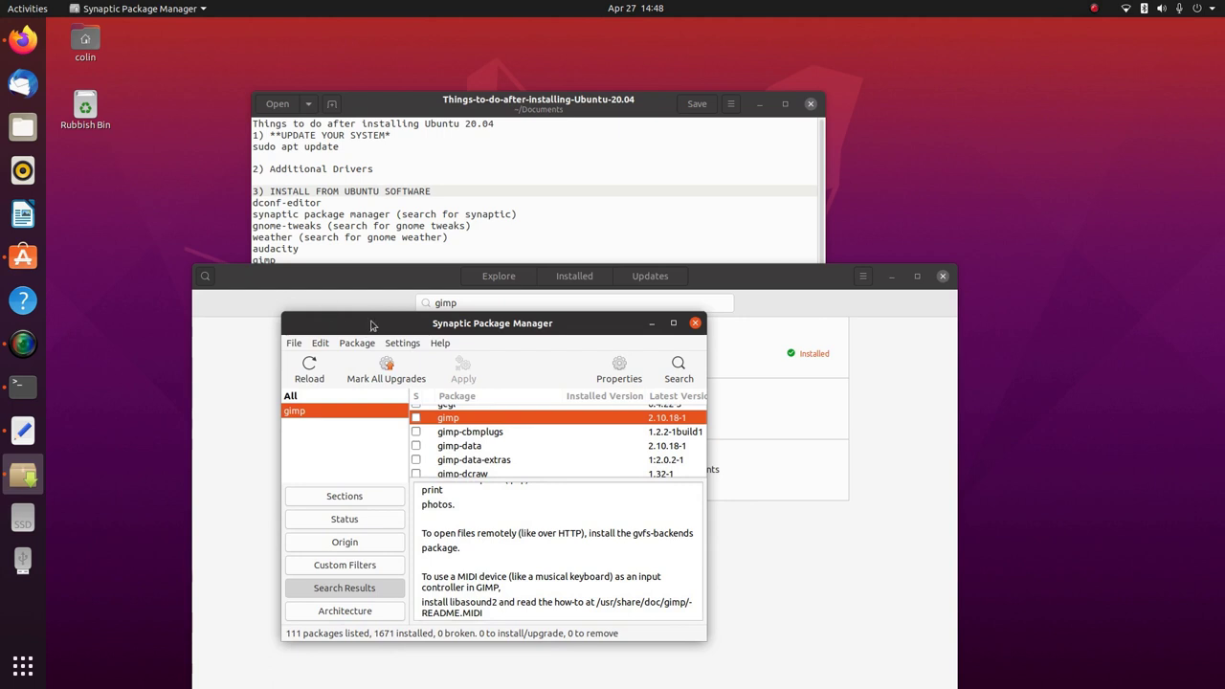
- Search Synaptic for 'audacity', view the audacity package description, then return to Ubuntu Software
left_click(681, 368)
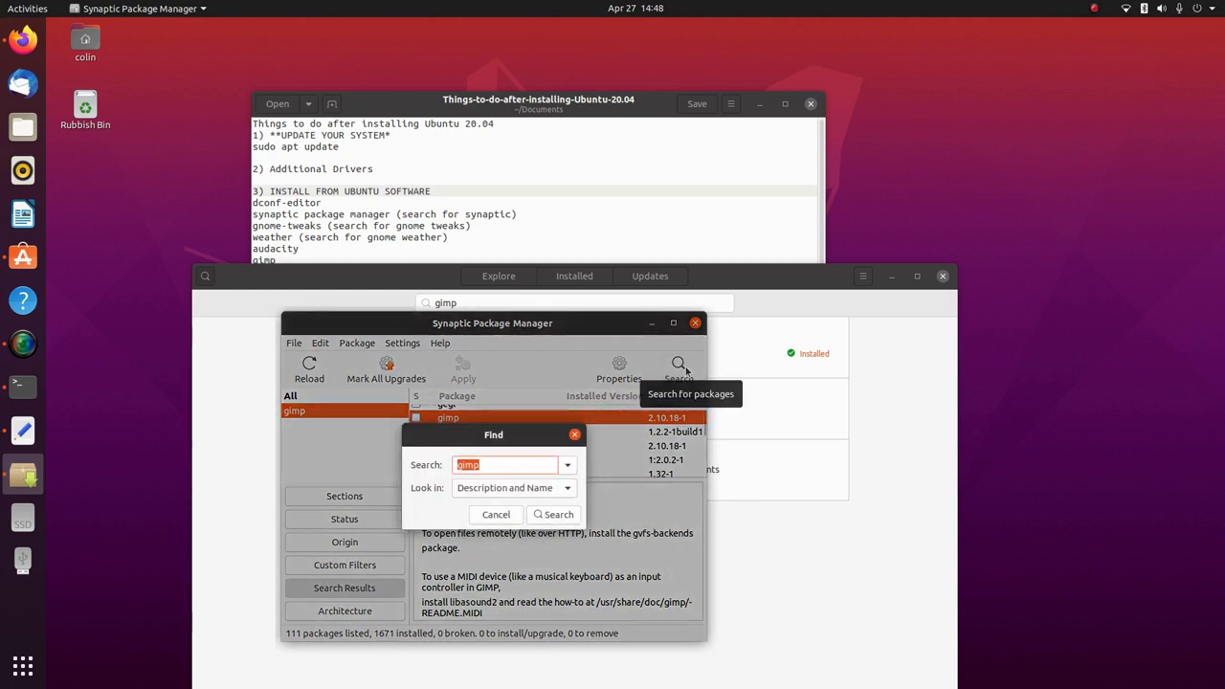
type("audaci")
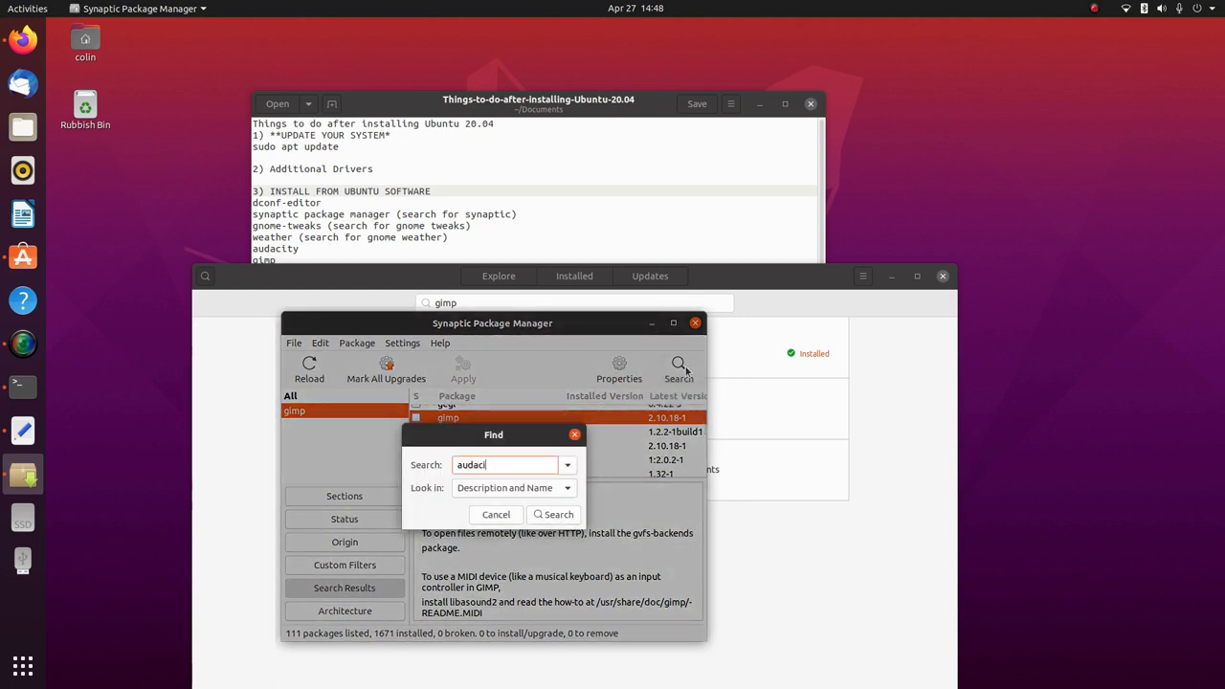
type("ty")
key("Return")
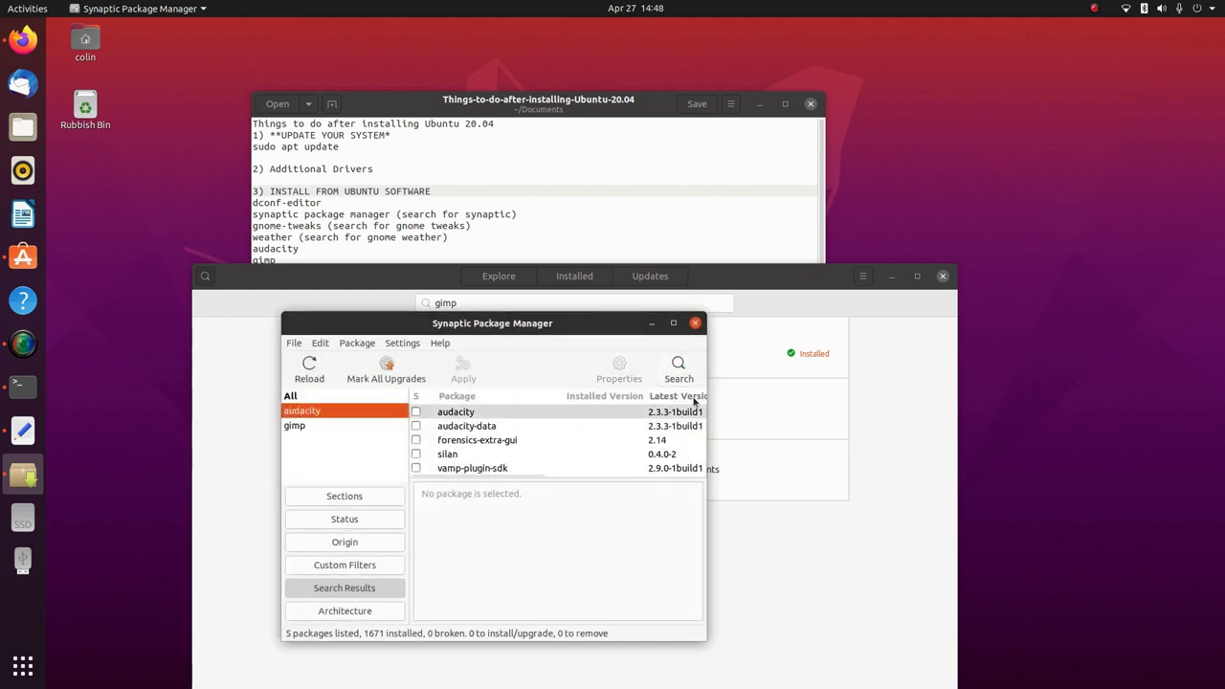
left_click(452, 414)
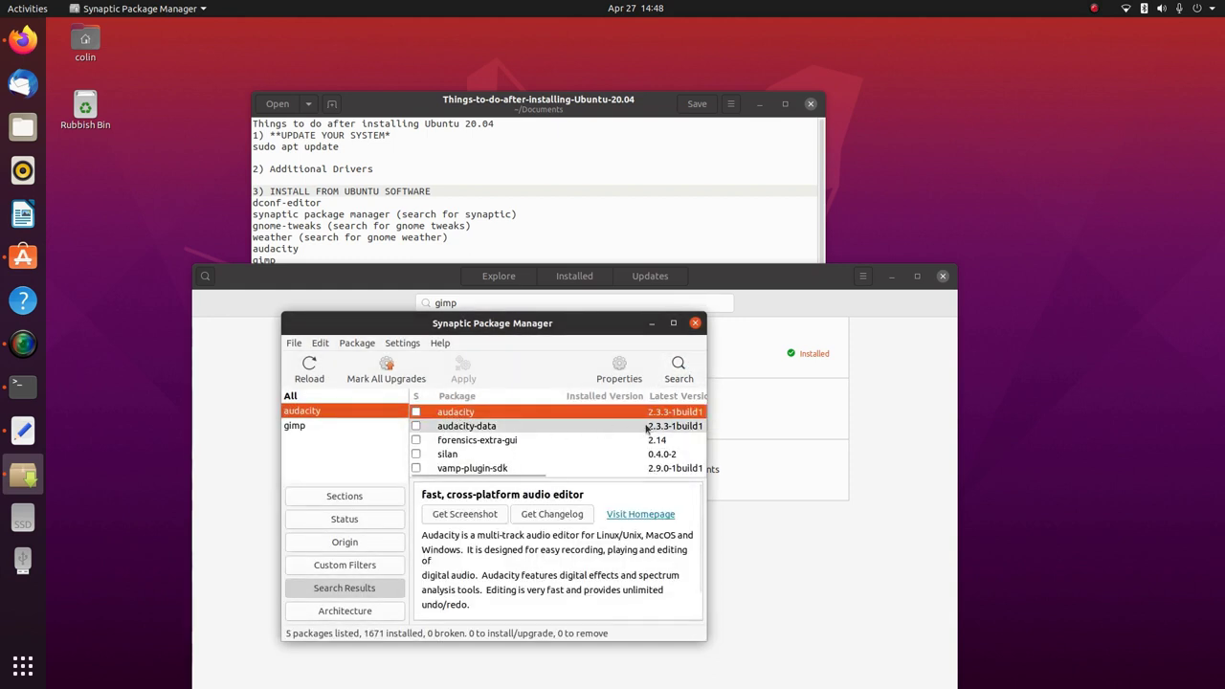
left_click(226, 340)
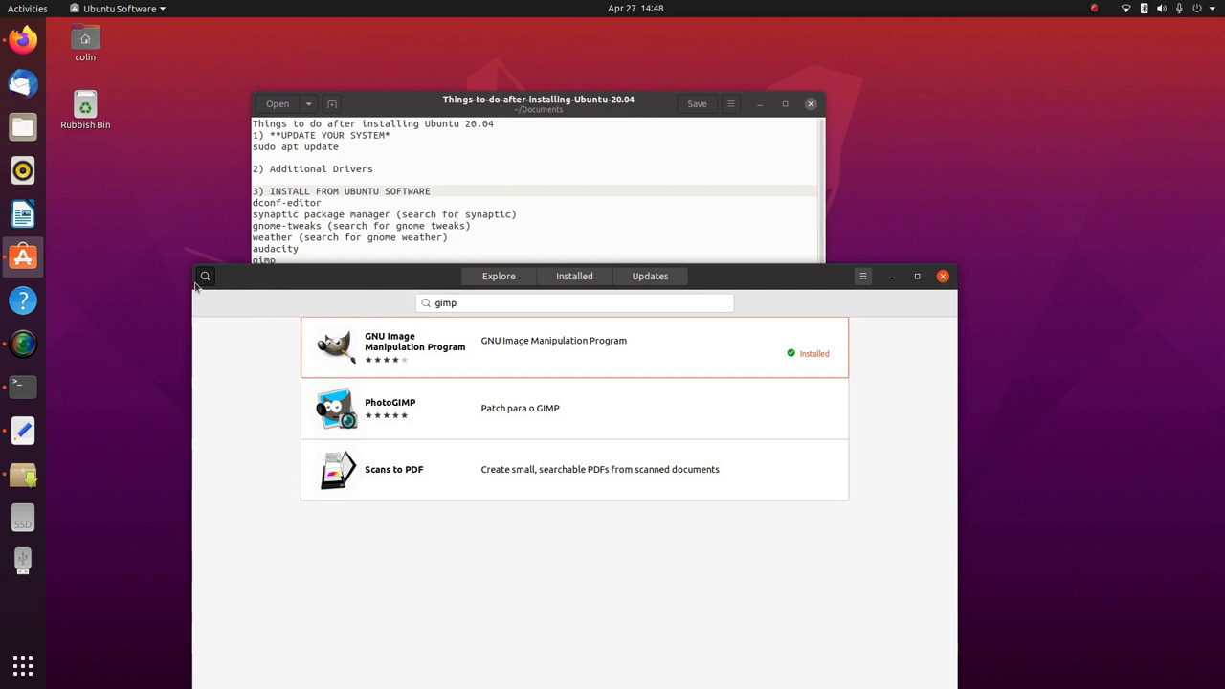
- Search 'audacity', check Audacity's 2.3.3 snap details against Synaptic, and return to results
left_click_drag(465, 300, 374, 303)
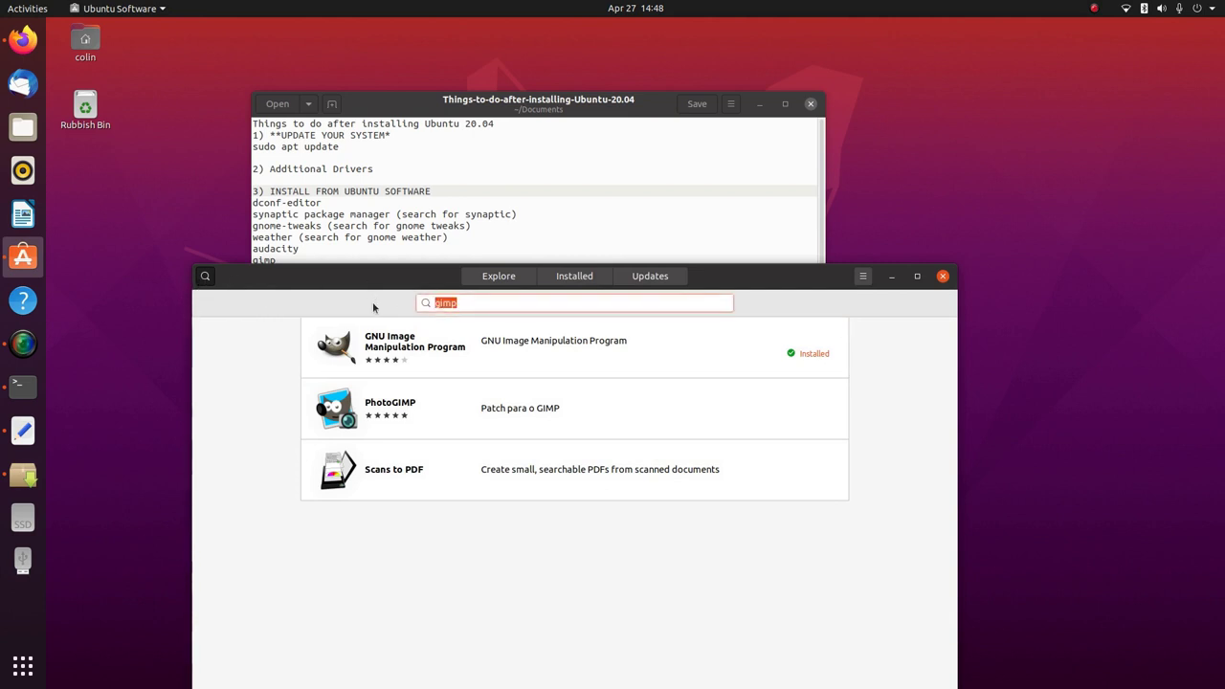
type("audacity")
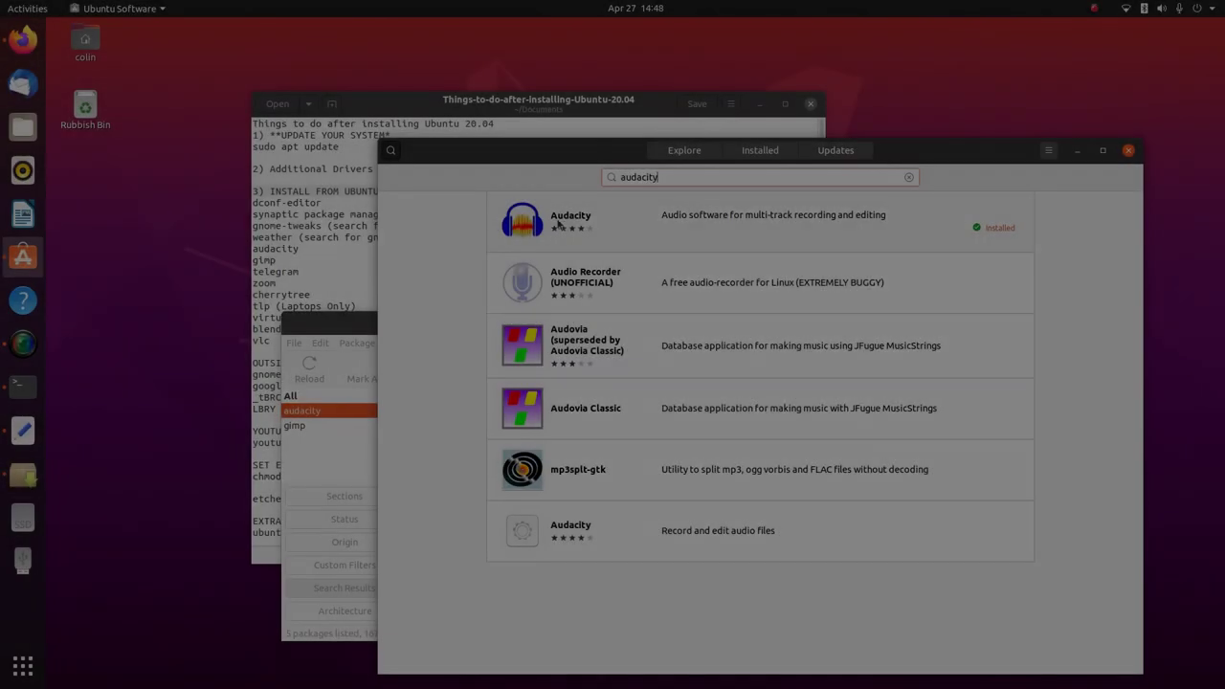
left_click(558, 224)
scroll(632, 431, "down", 2)
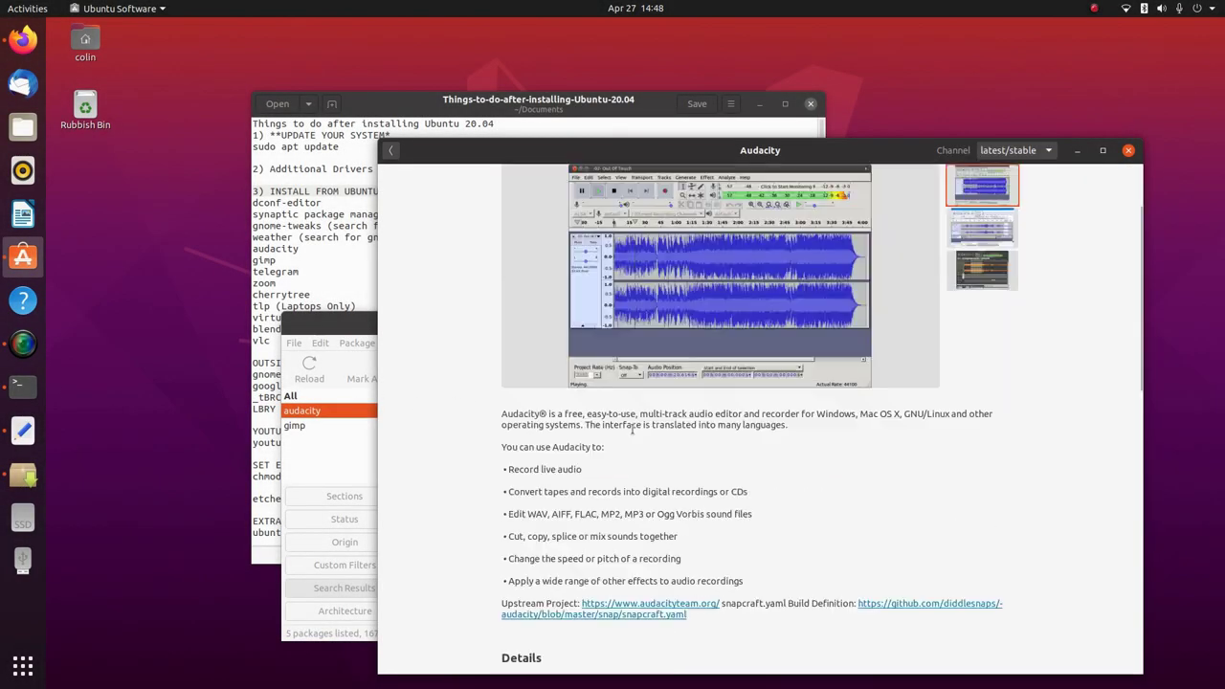
scroll(632, 431, "down", 2)
left_click(336, 324)
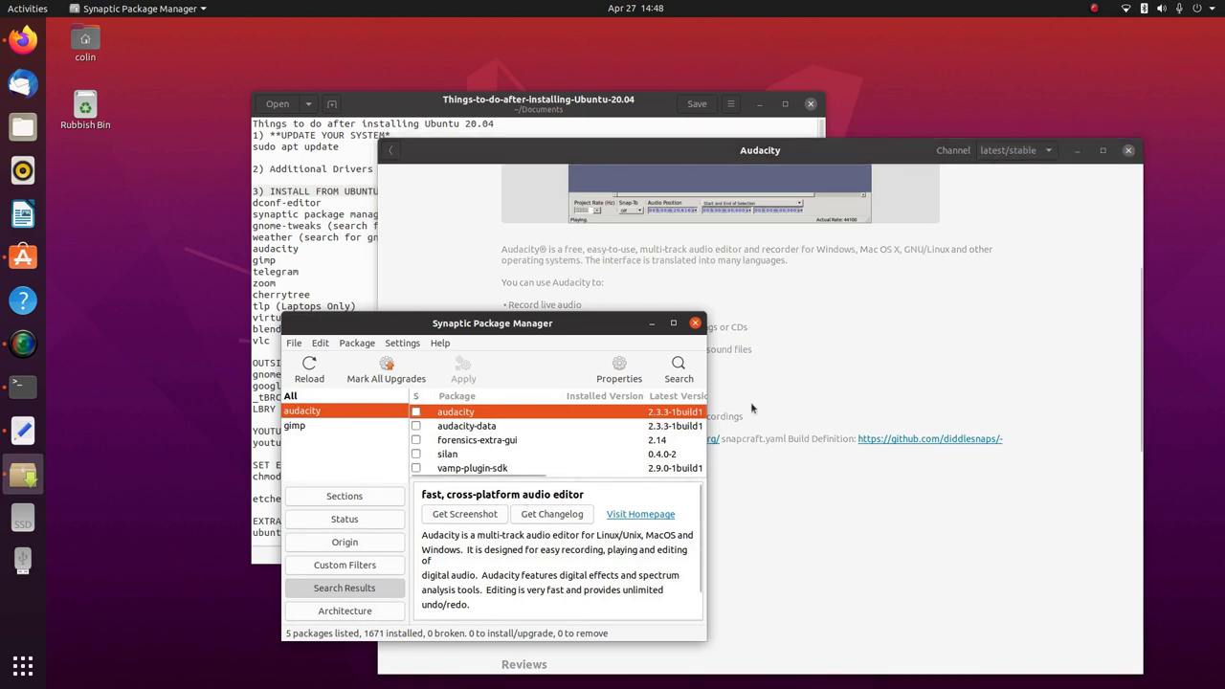
left_click(900, 324)
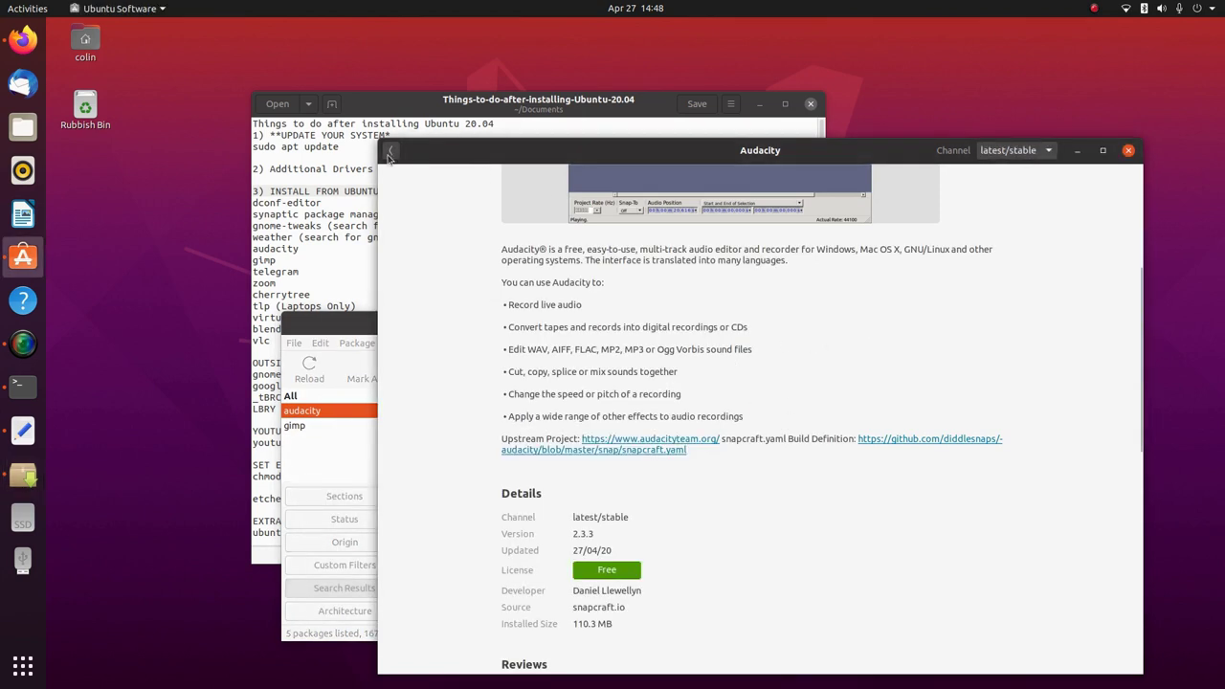
left_click(391, 150)
- Replace the store search text with 'telegram'
left_click(677, 178)
double_click(675, 177)
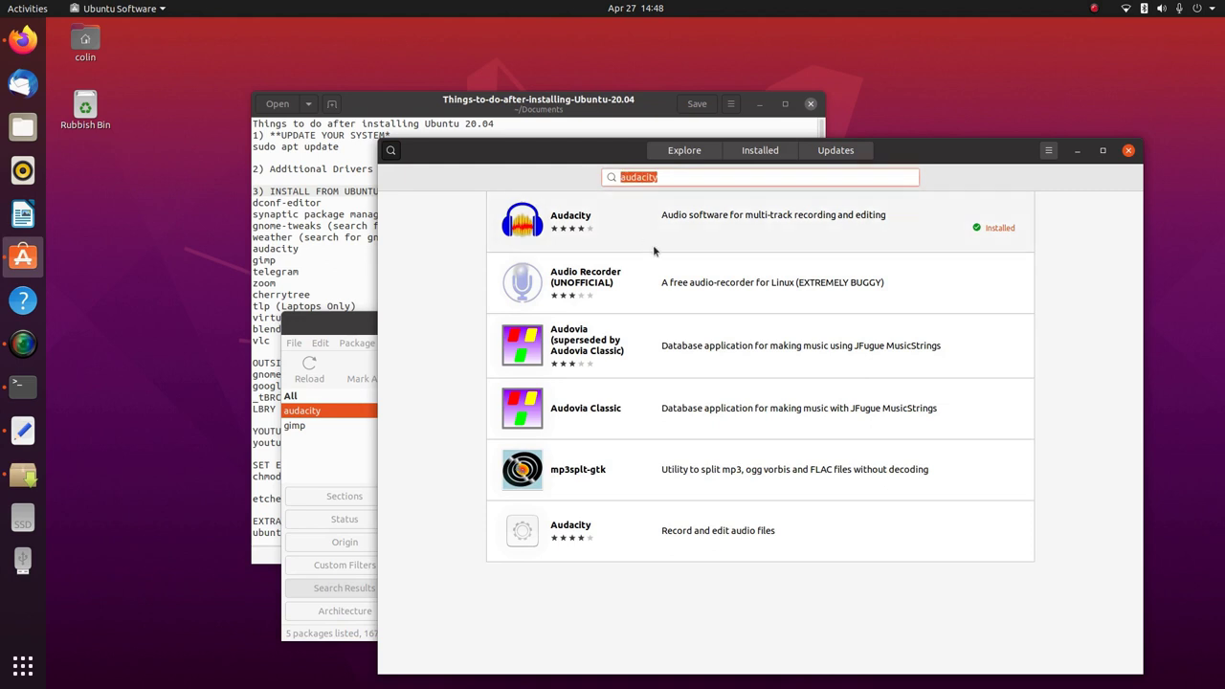
type("telegram")
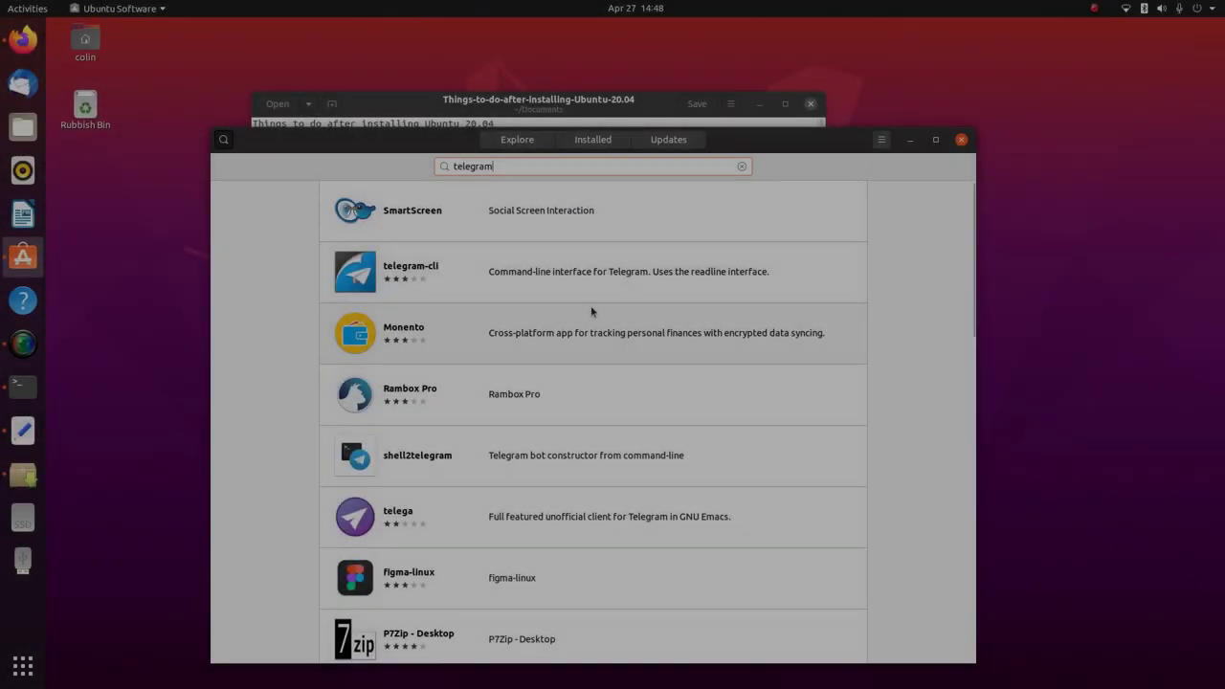
- Install Telegram Desktop from the telegram results, authenticating with the account password
scroll(591, 309, "down", 3)
scroll(591, 305, "down", 10)
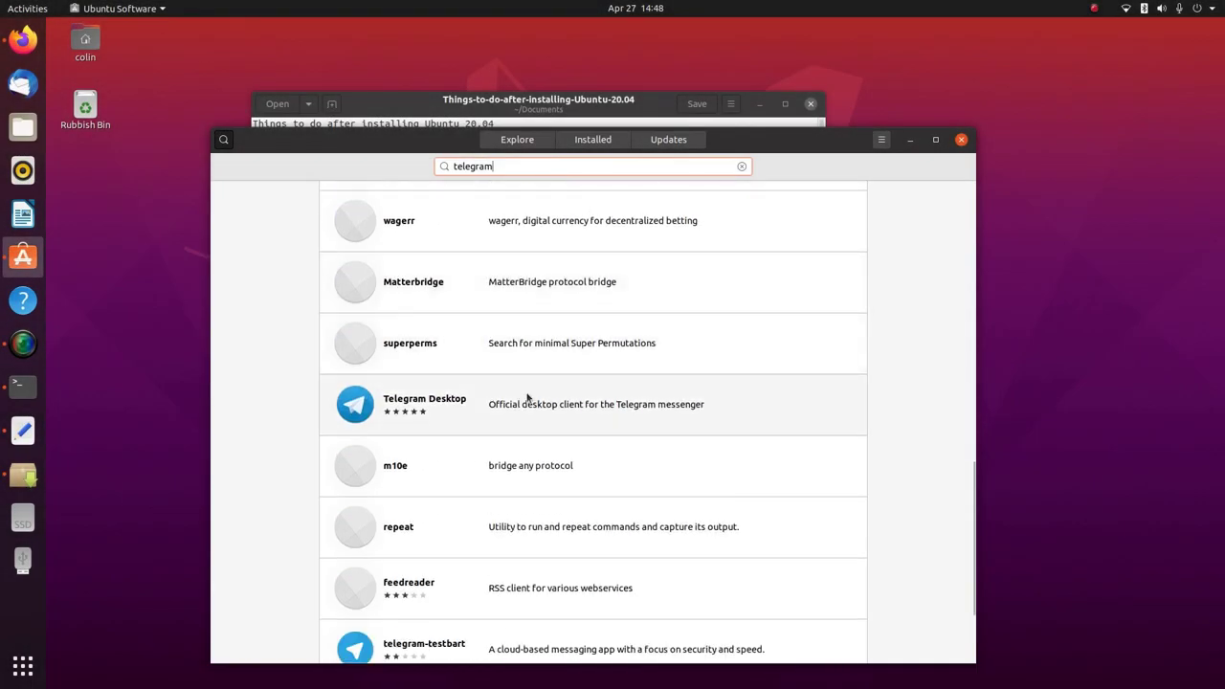
left_click(538, 398)
scroll(483, 429, "down", 1)
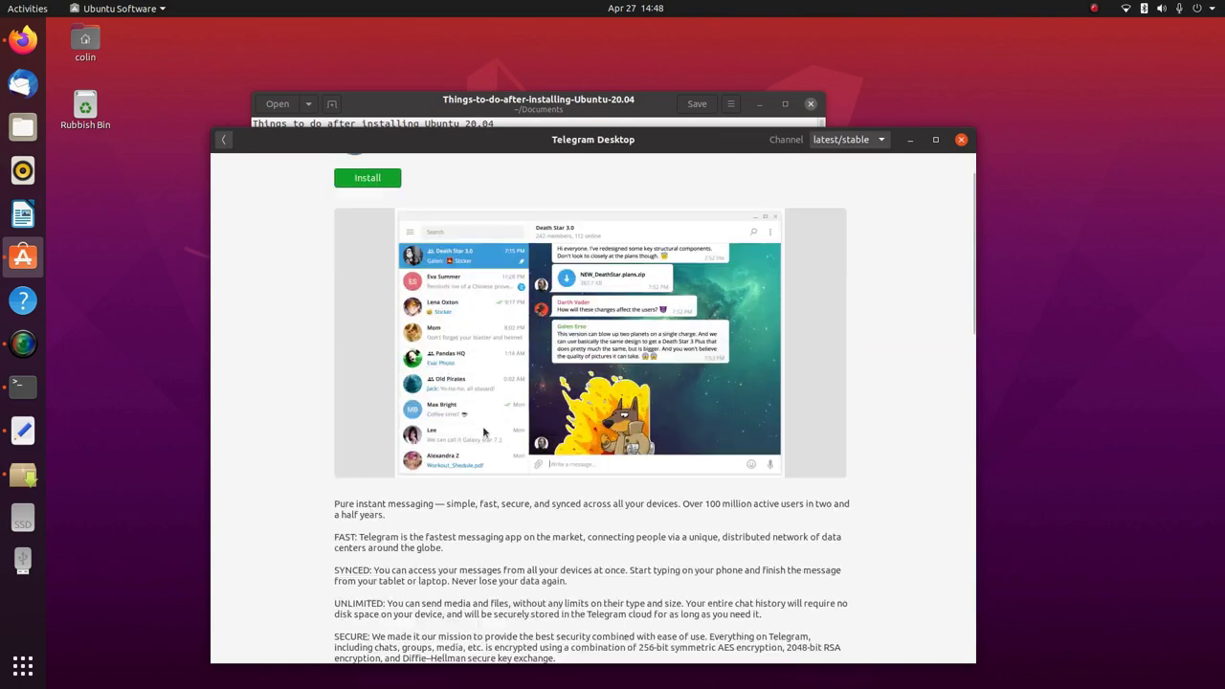
scroll(483, 430, "down", 10)
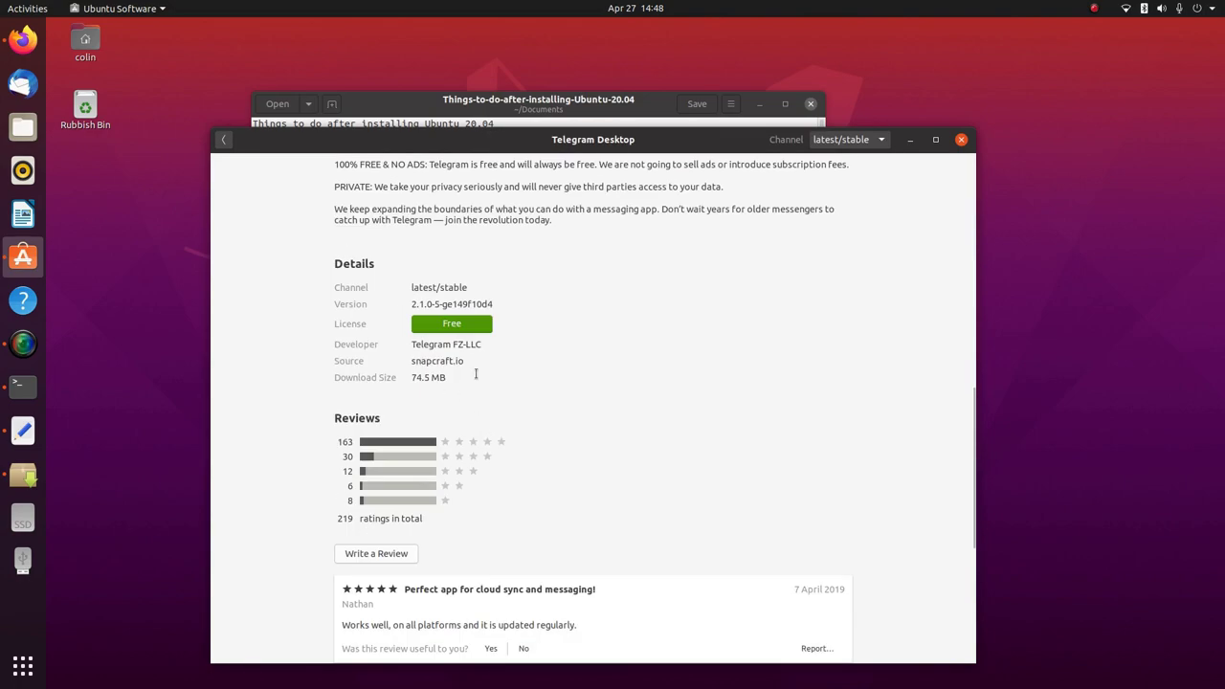
scroll(468, 376, "up", 10)
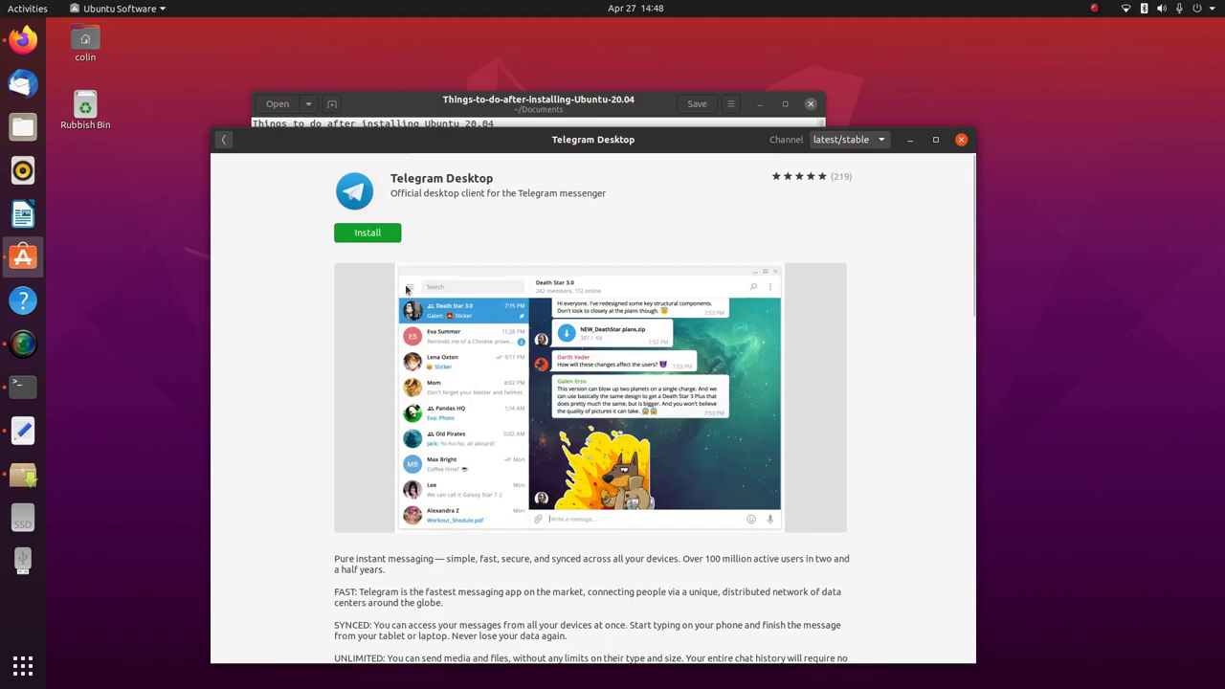
left_click(367, 235)
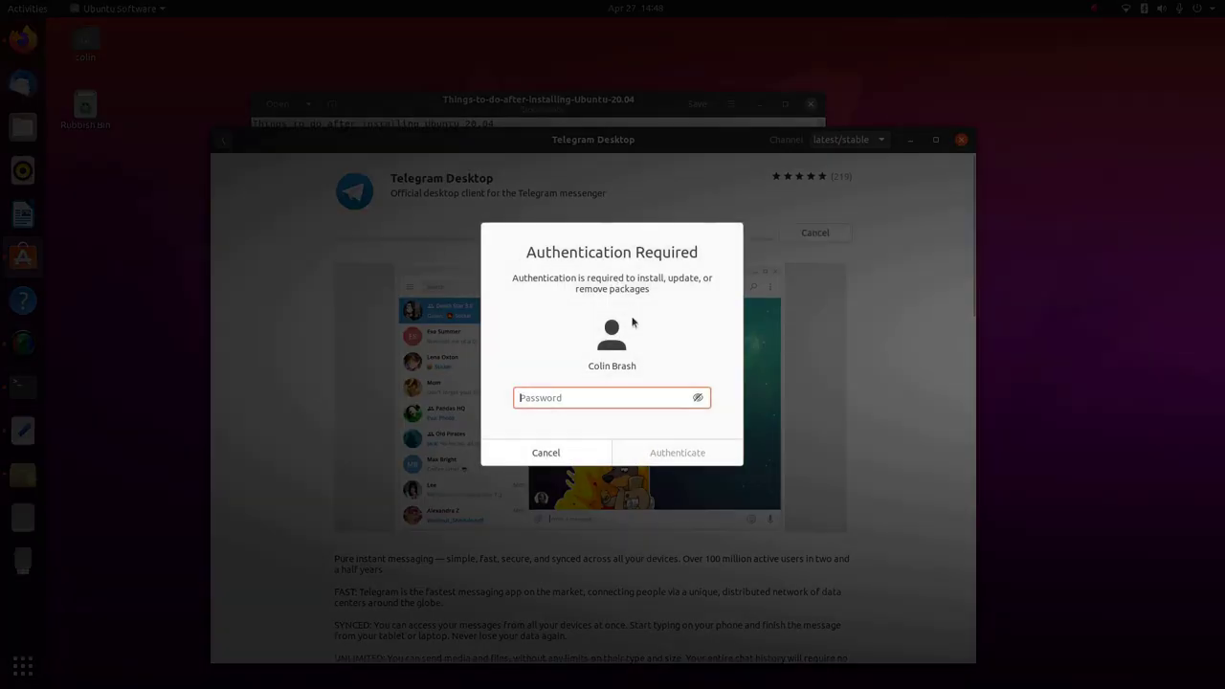
type("••")
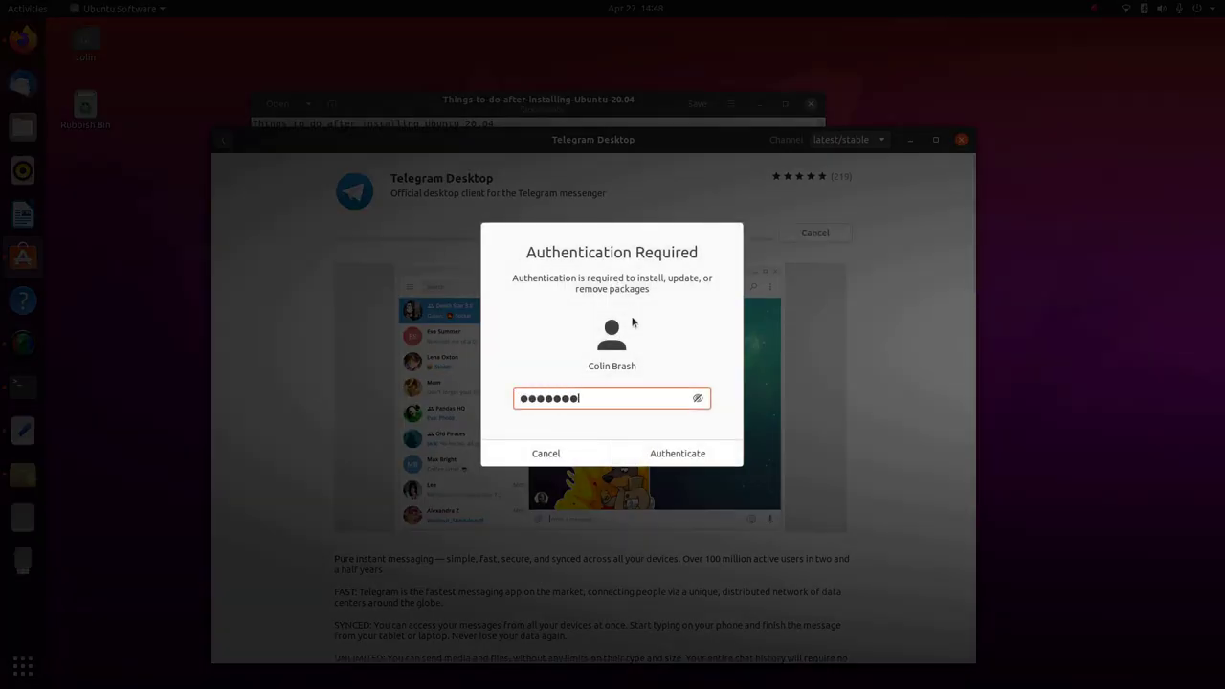
type("•••••••")
key("Return")
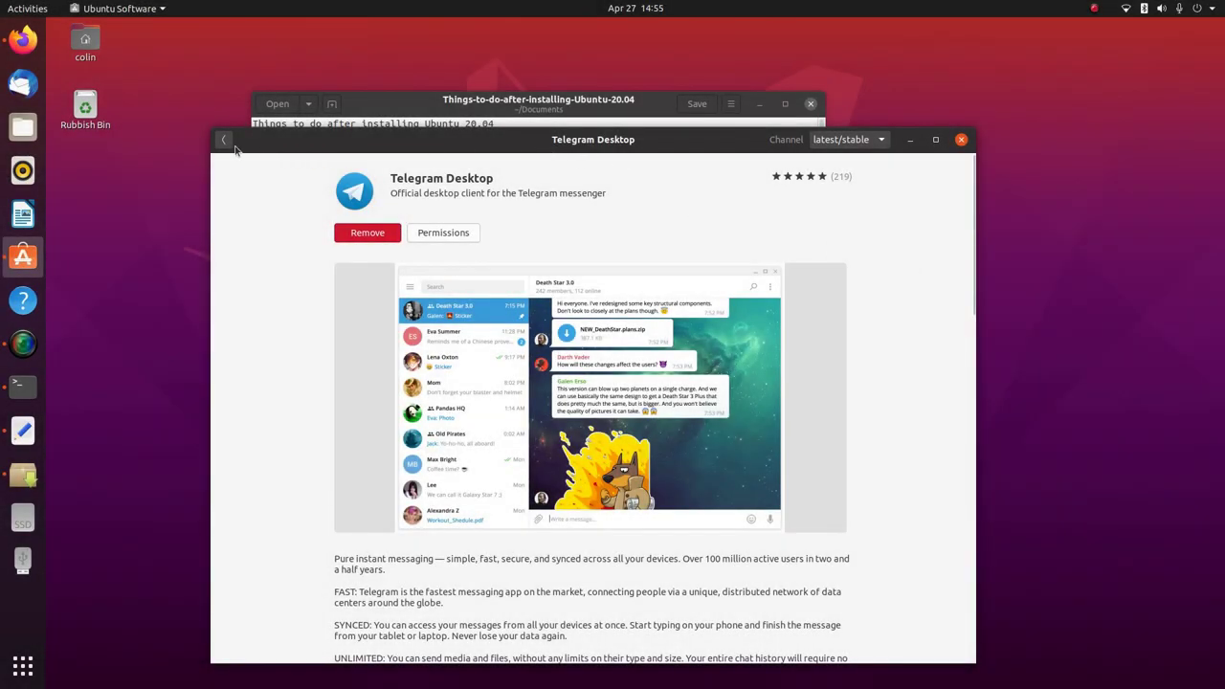
- Leave the telegram search results and return to the Explore overview
left_click(224, 144)
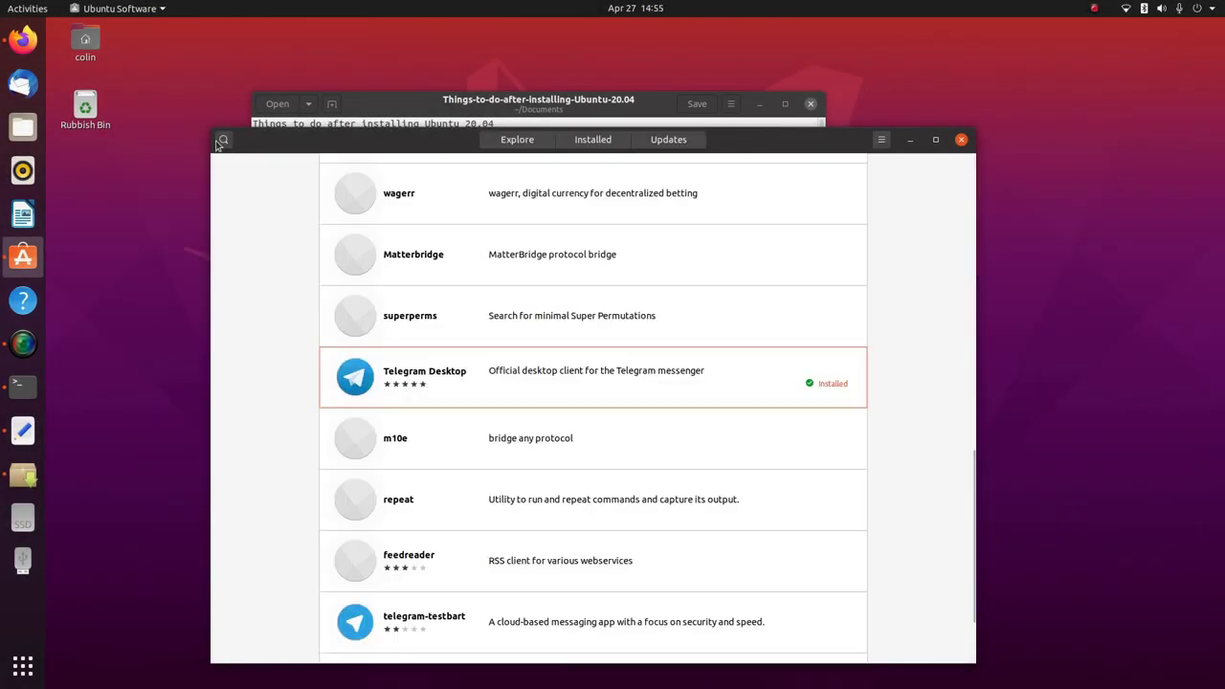
left_click_drag(435, 137, 393, 305)
left_click(190, 305)
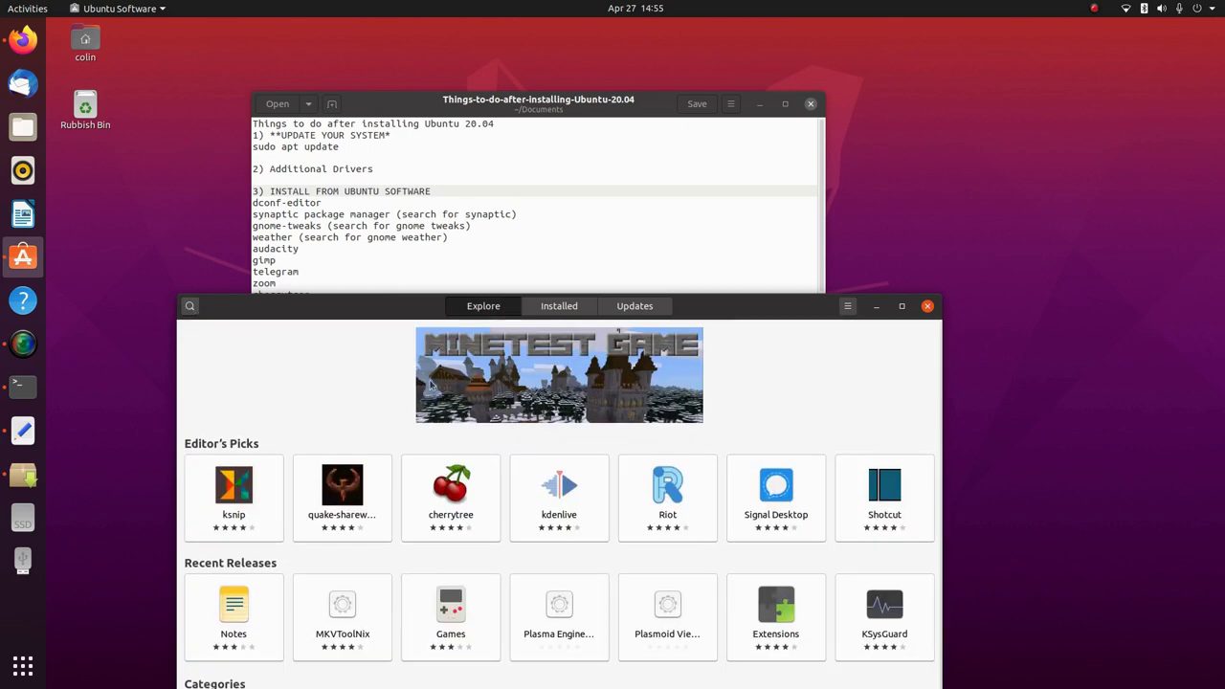
- Search 'zoom' and start installing zoom-client, authenticating with the account password
type("z")
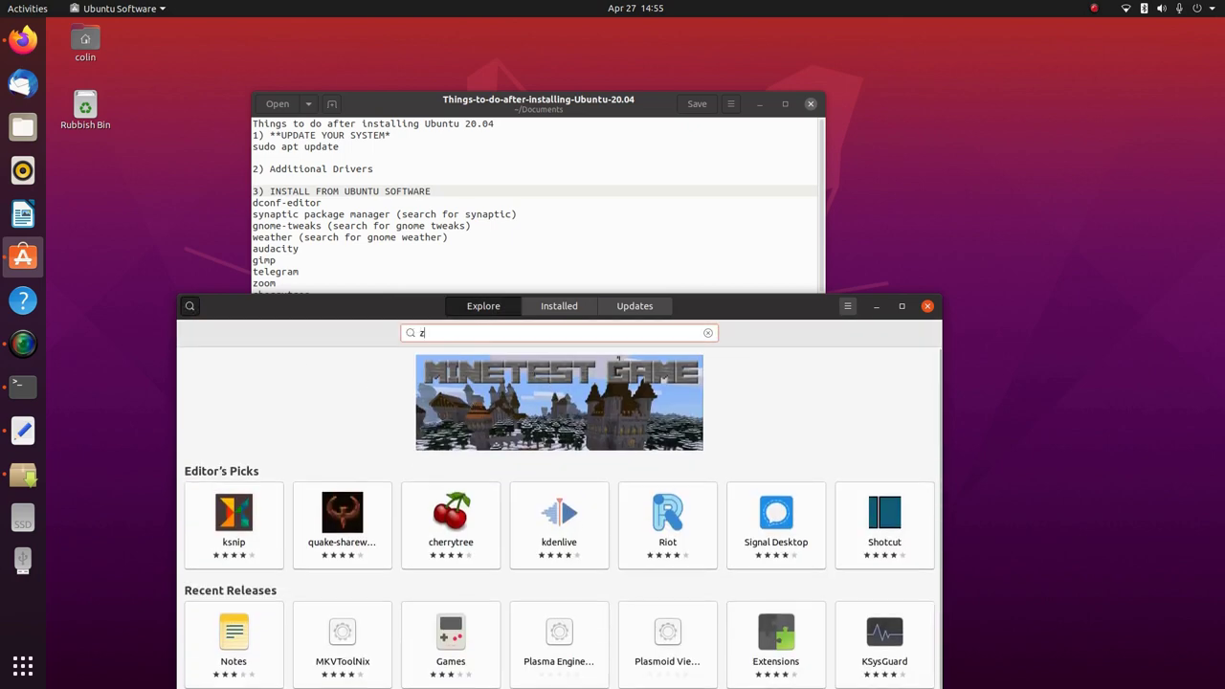
type("oom")
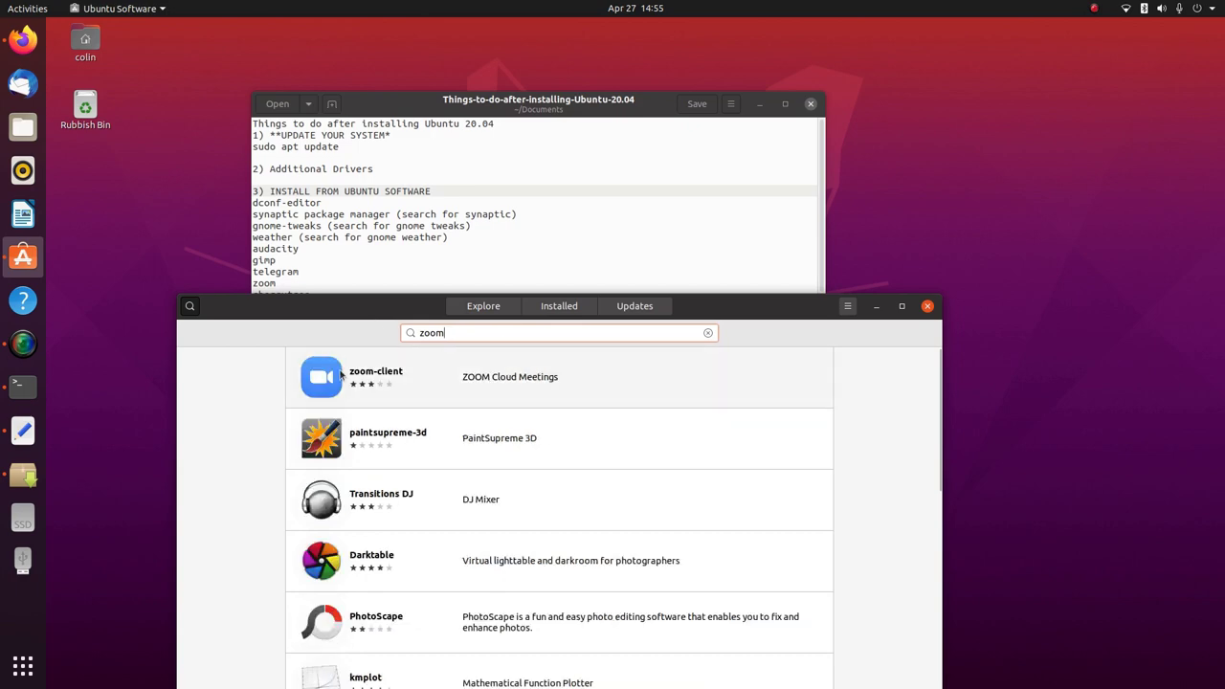
left_click(339, 374)
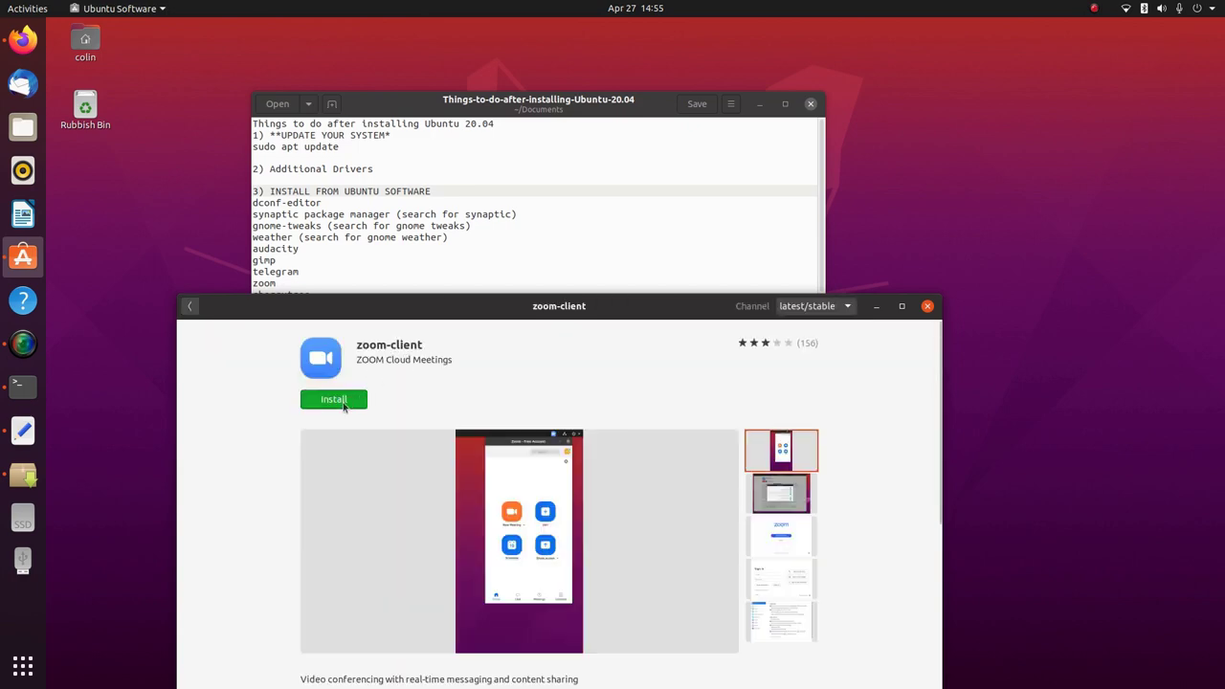
left_click(337, 400)
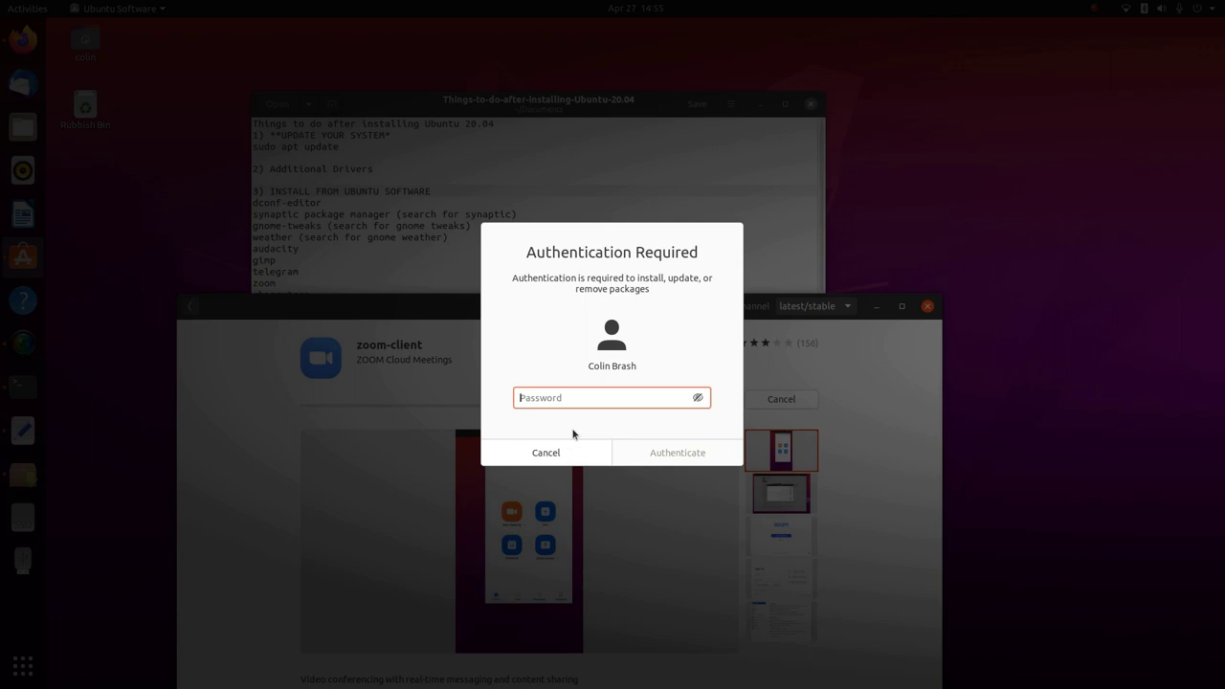
type("••")
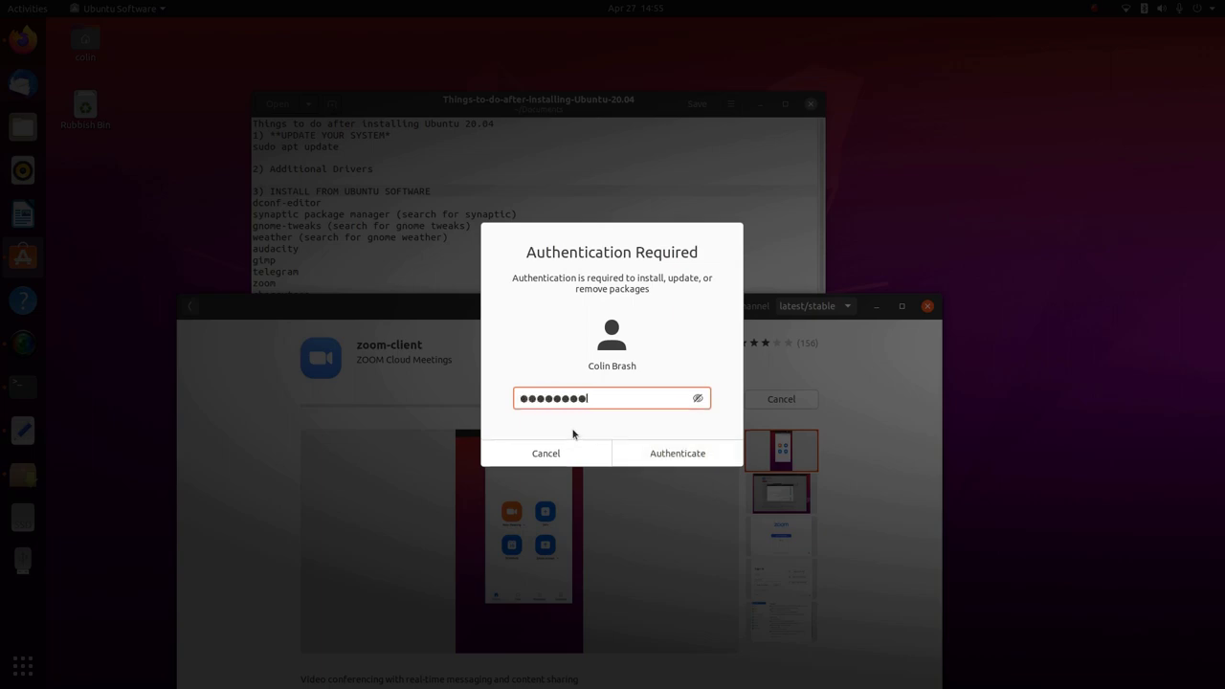
type("•••••••")
key("Return")
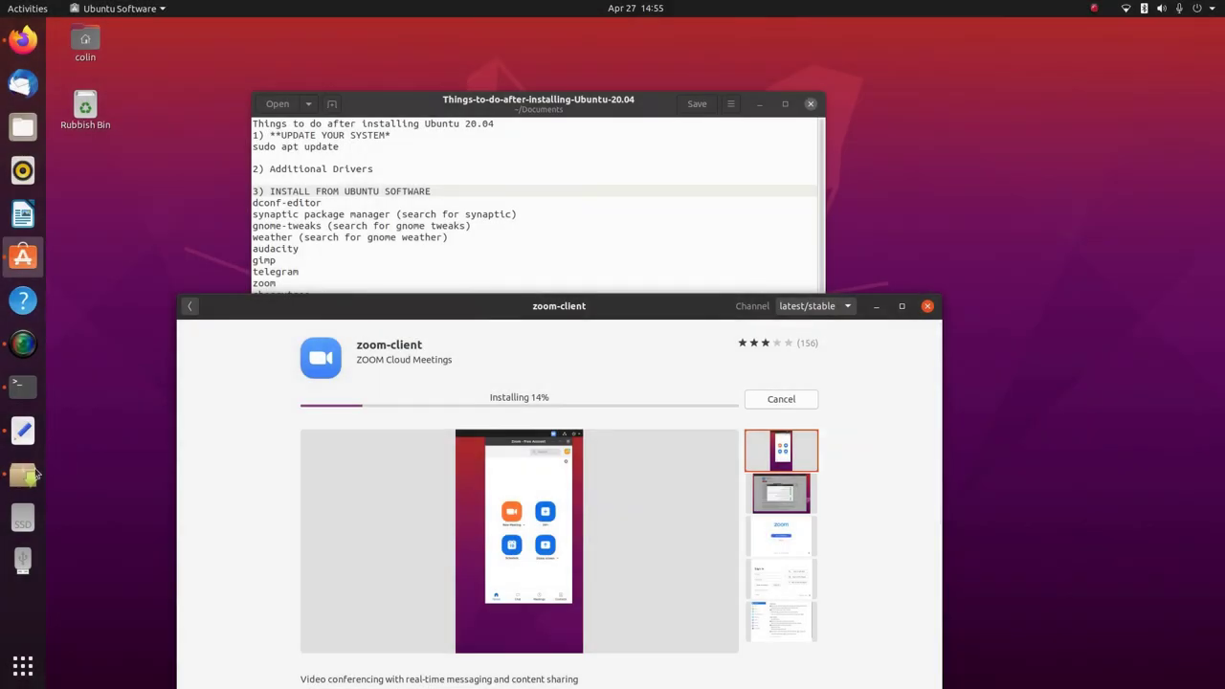
left_click(23, 475)
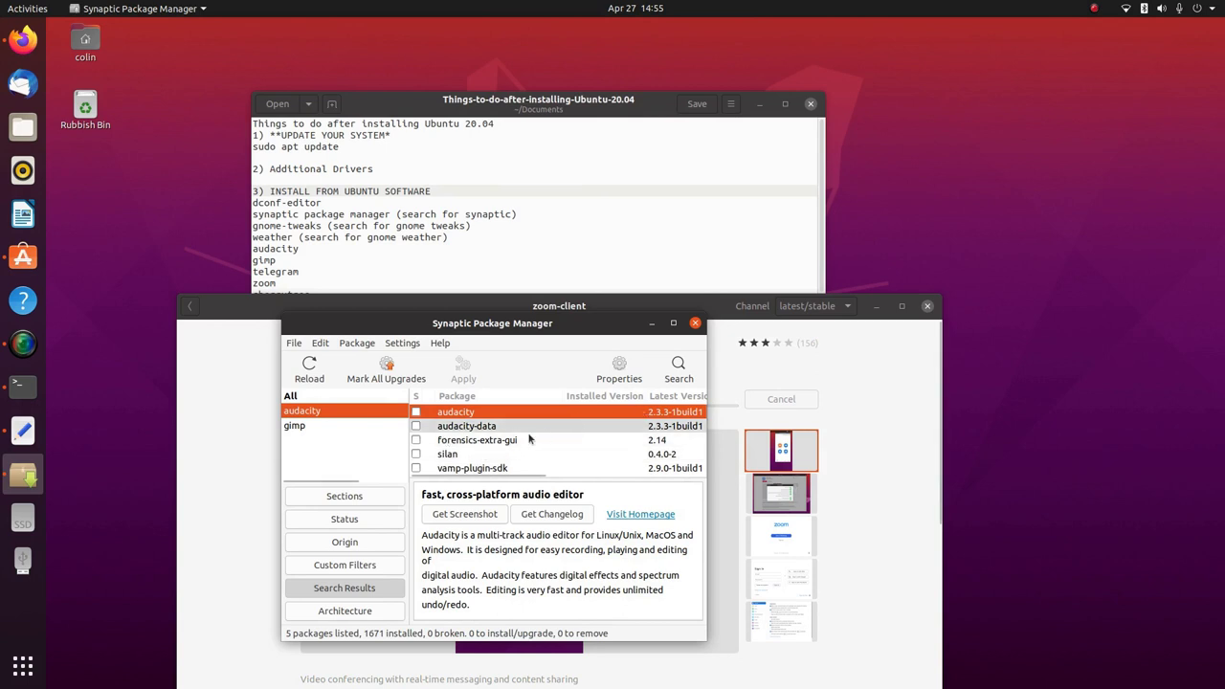
- Search Synaptic for 'telegram' and scan the matching packages
left_click(679, 370)
type("telegram")
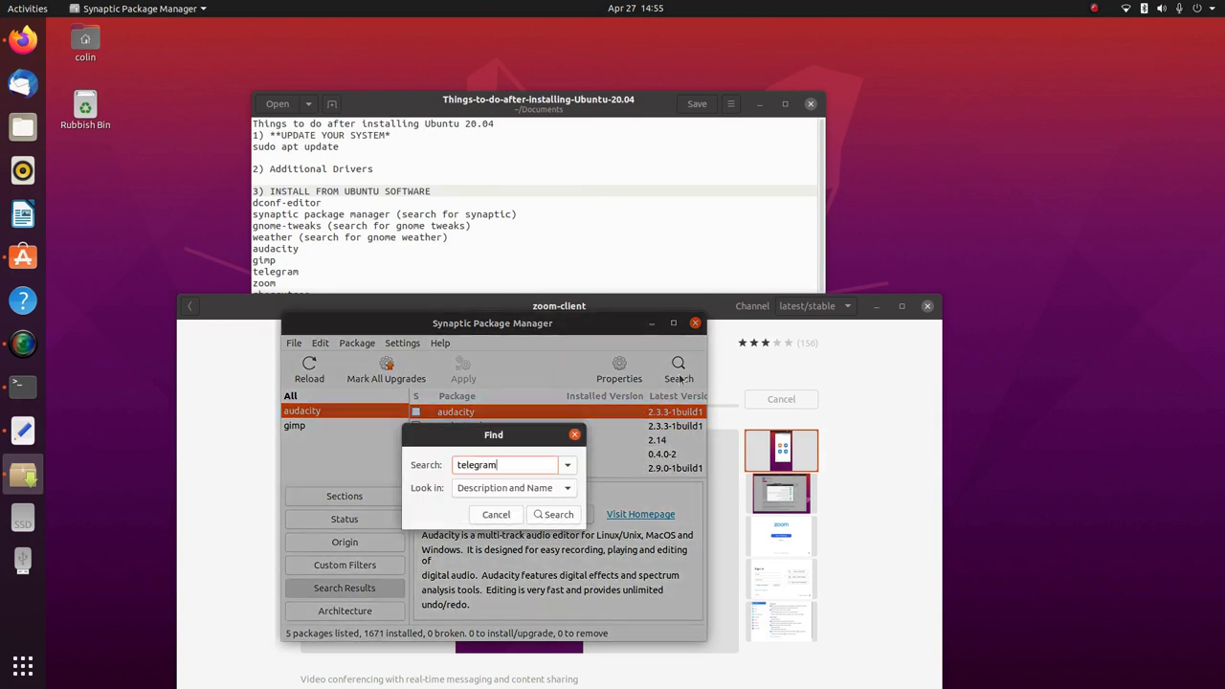
key("Return")
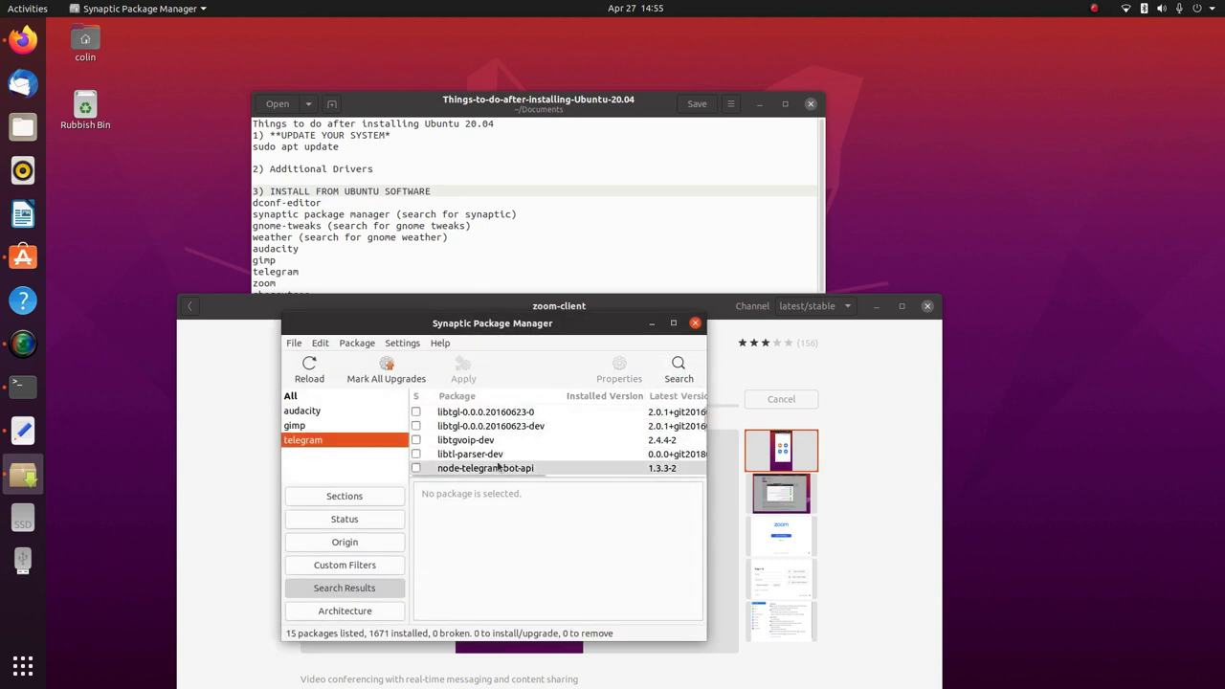
scroll(497, 467, "down", 5)
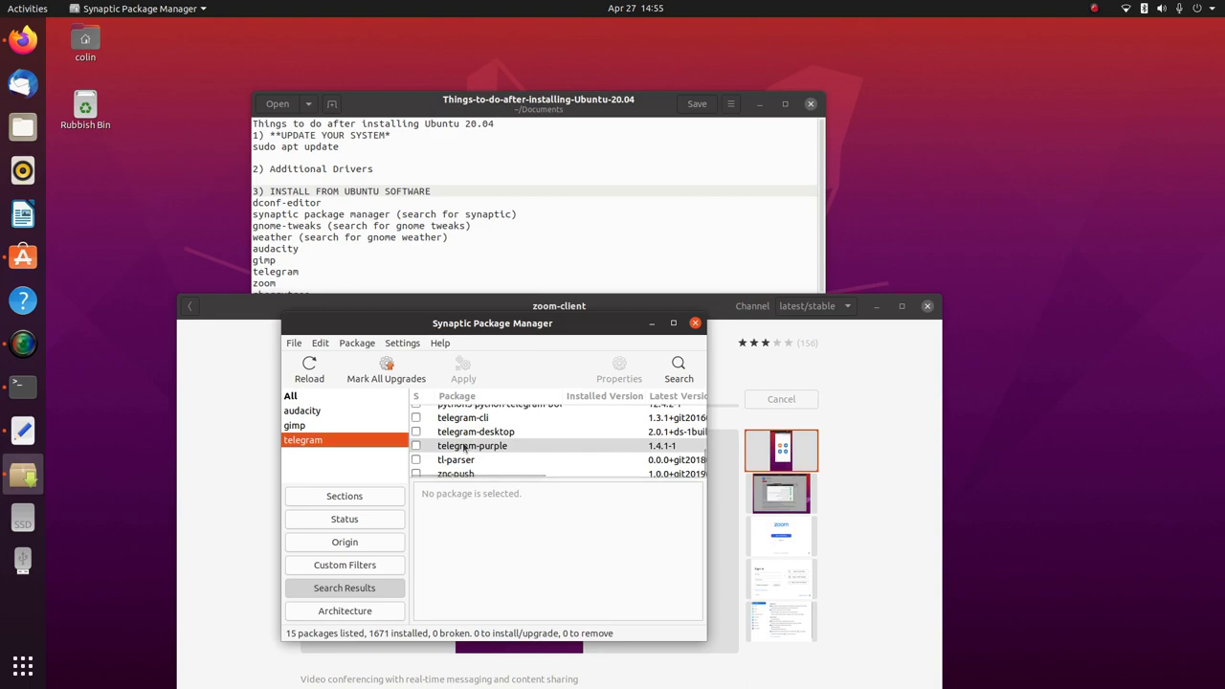
- Search Synaptic for 'zoom', scroll the 110 results, then close Synaptic
left_click(240, 307)
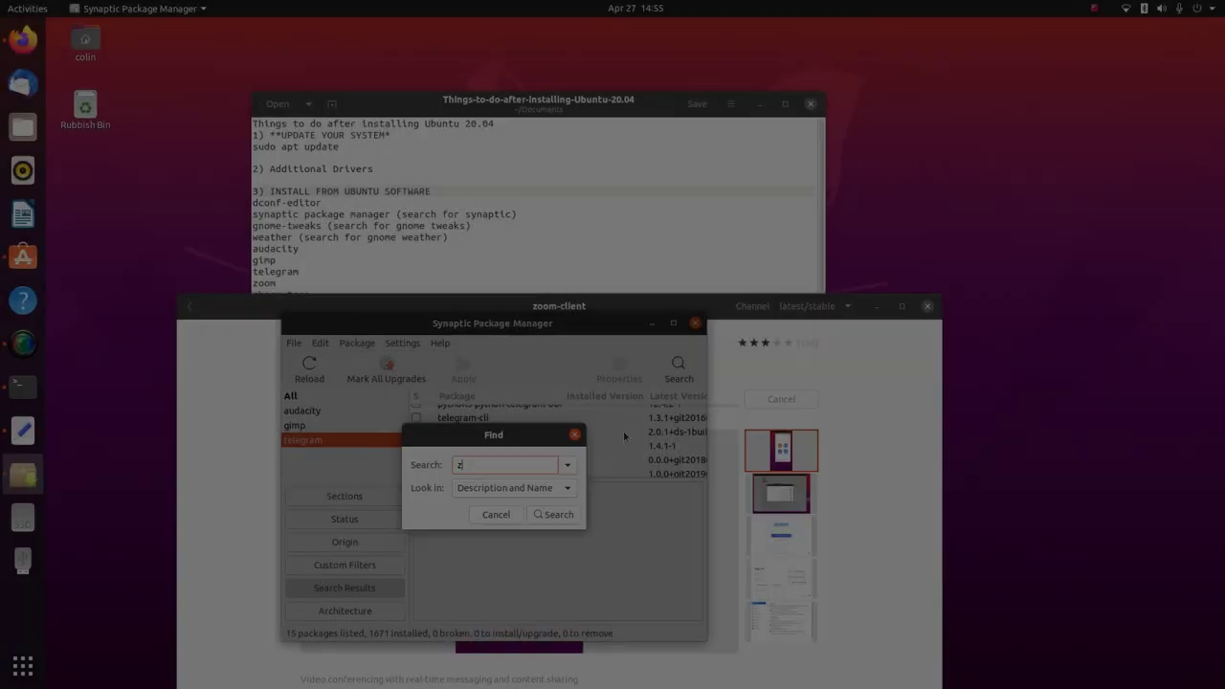
type("oom")
key("Return")
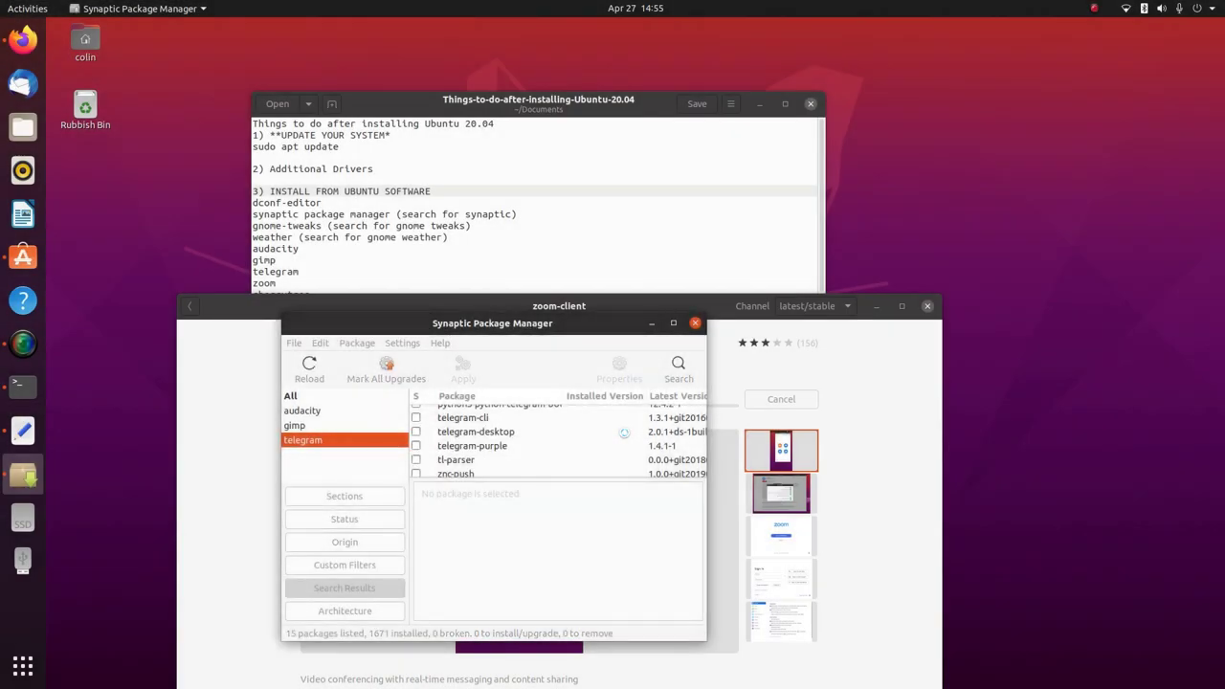
scroll(508, 450, "down", 10)
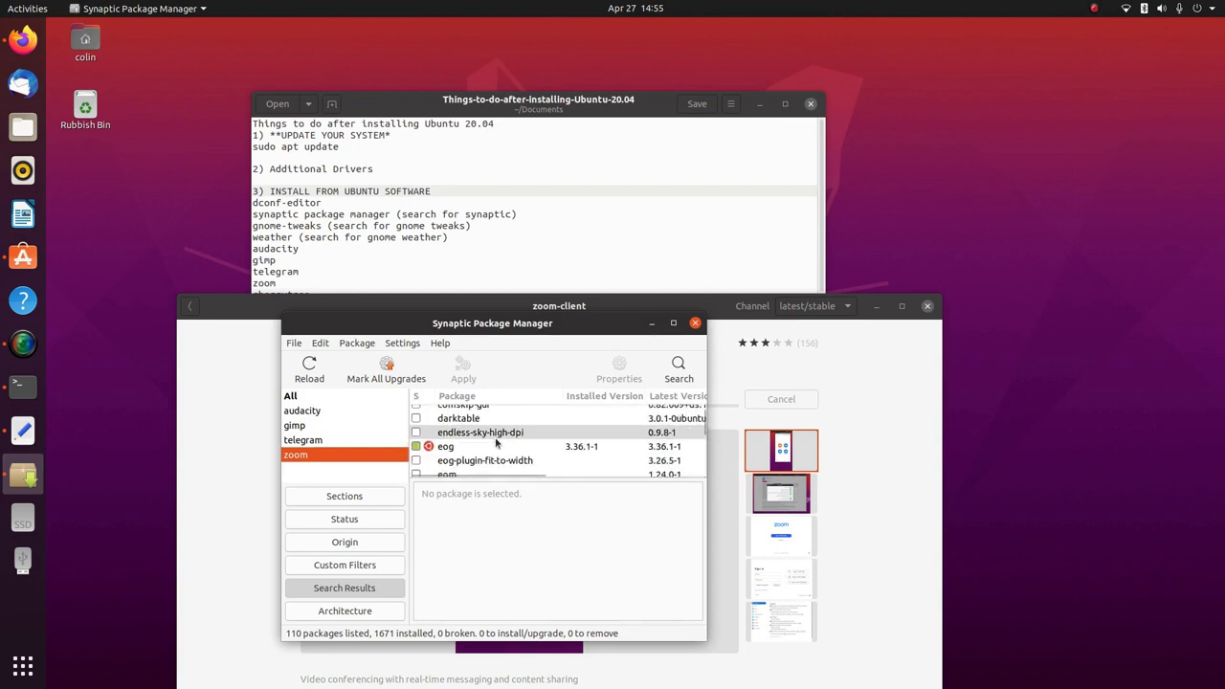
scroll(496, 441, "down", 10)
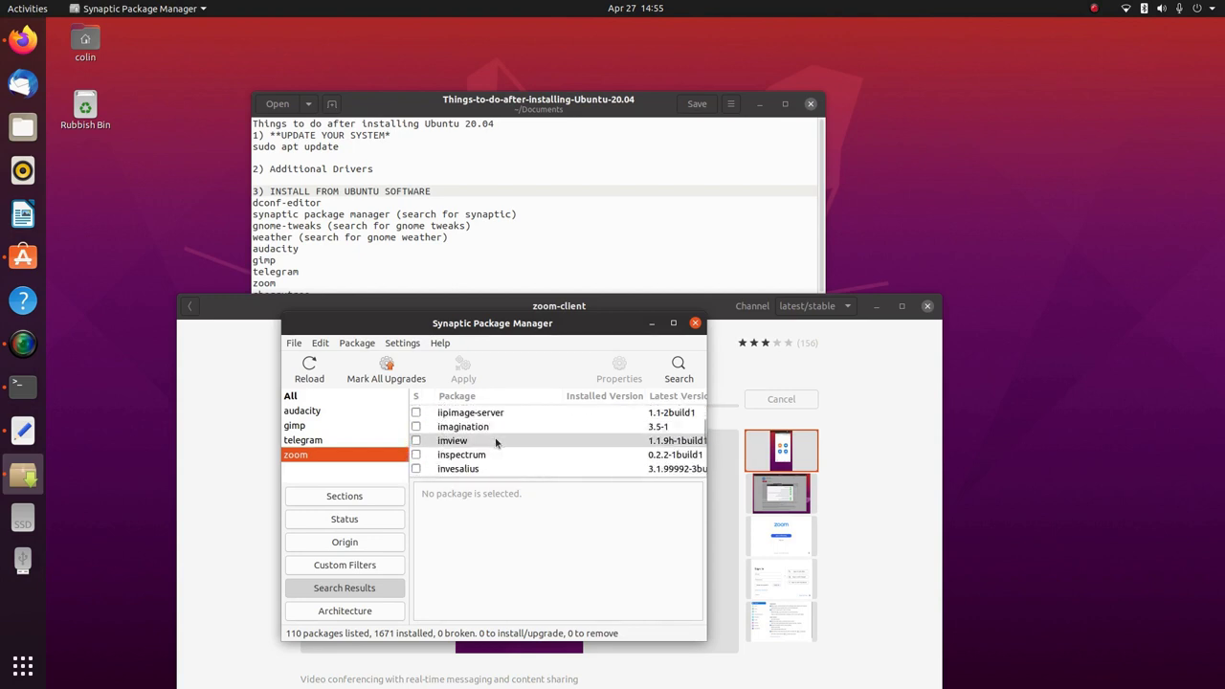
scroll(496, 442, "down", 10)
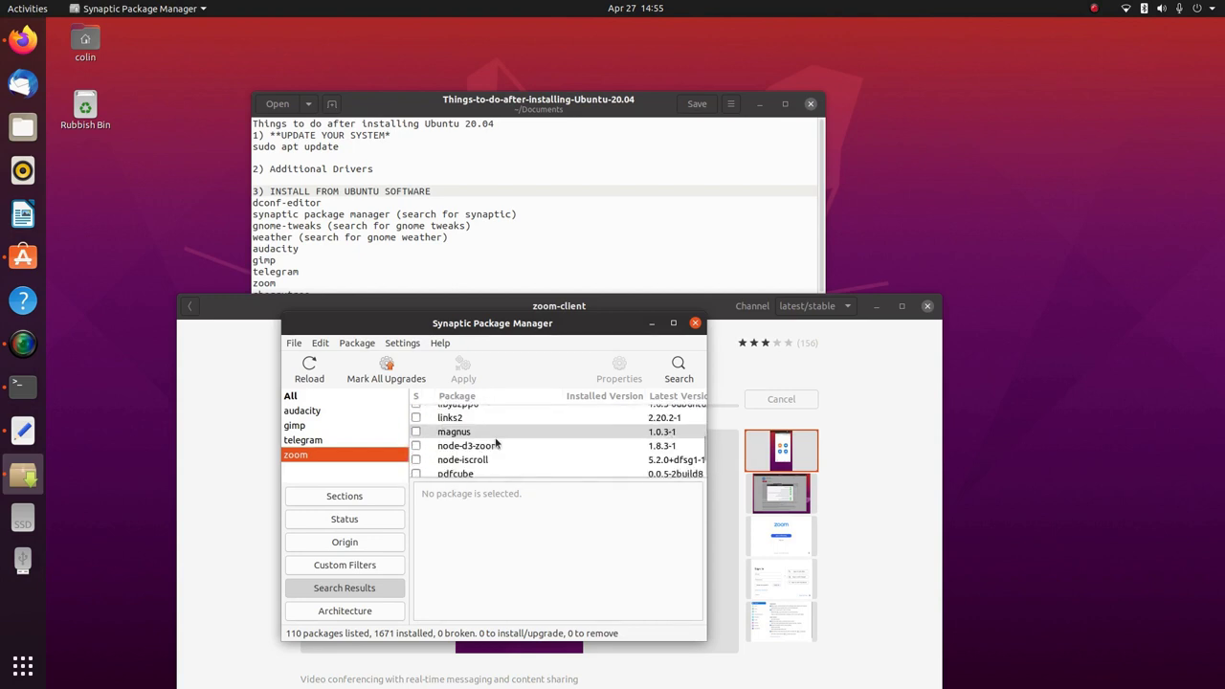
scroll(496, 443, "down", 8)
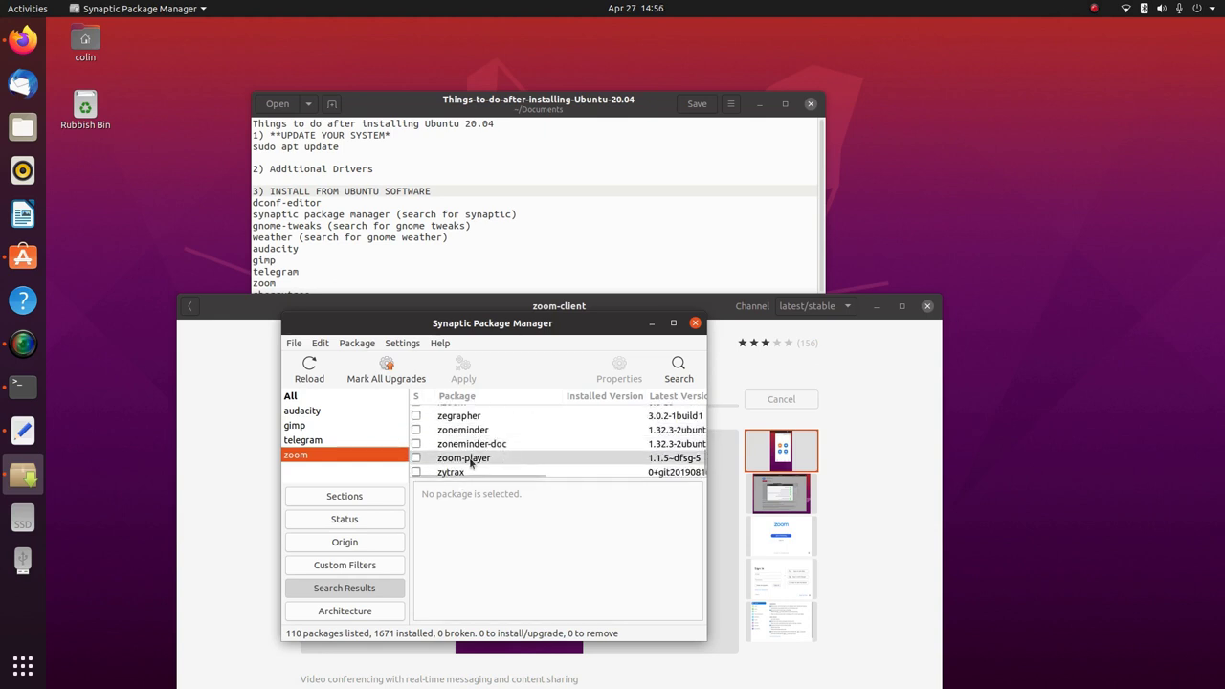
scroll(485, 469, "up", 2)
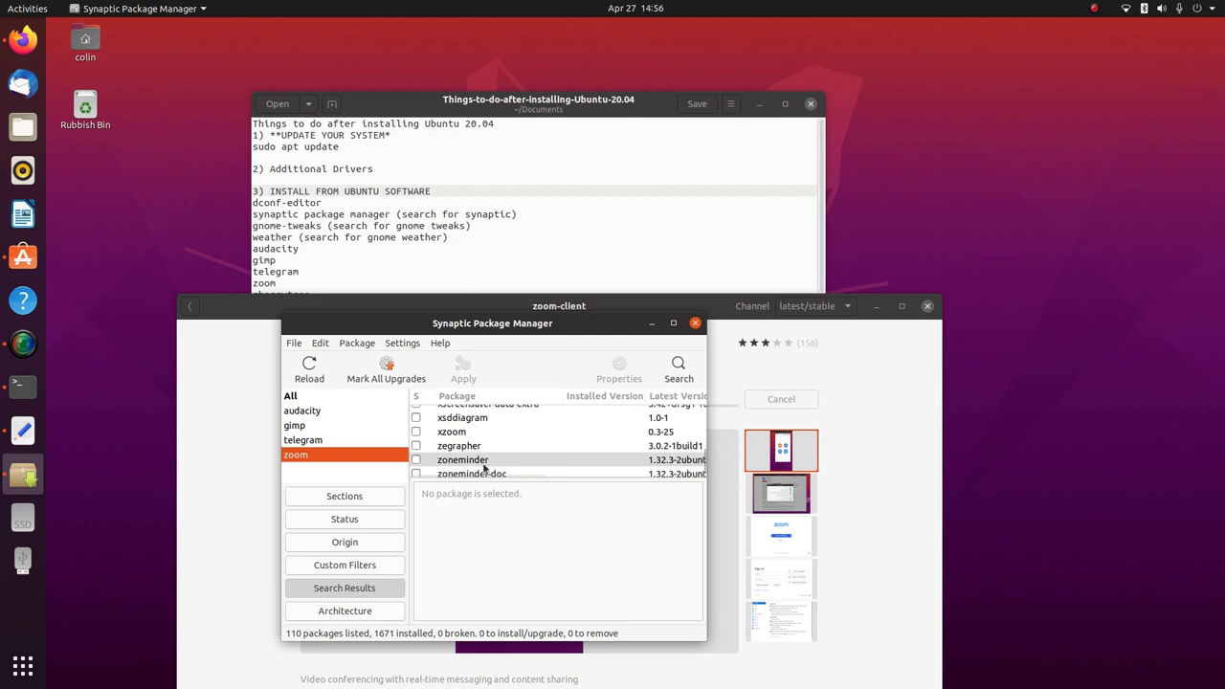
scroll(484, 467, "up", 2)
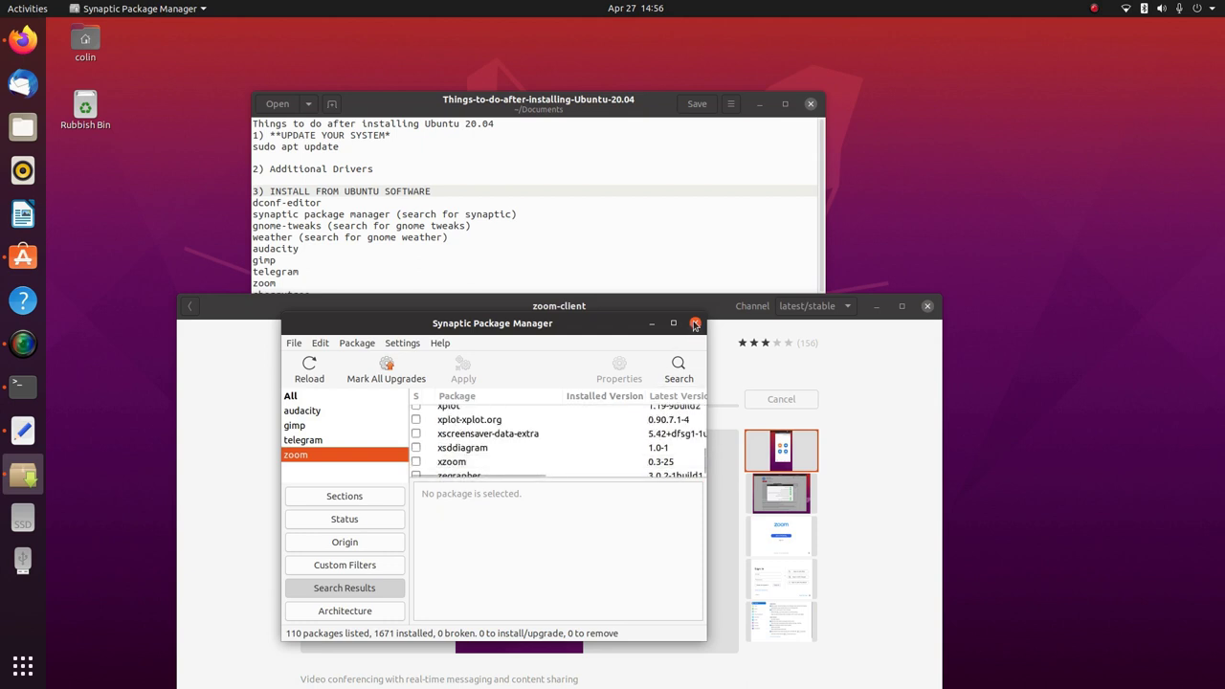
left_click(695, 322)
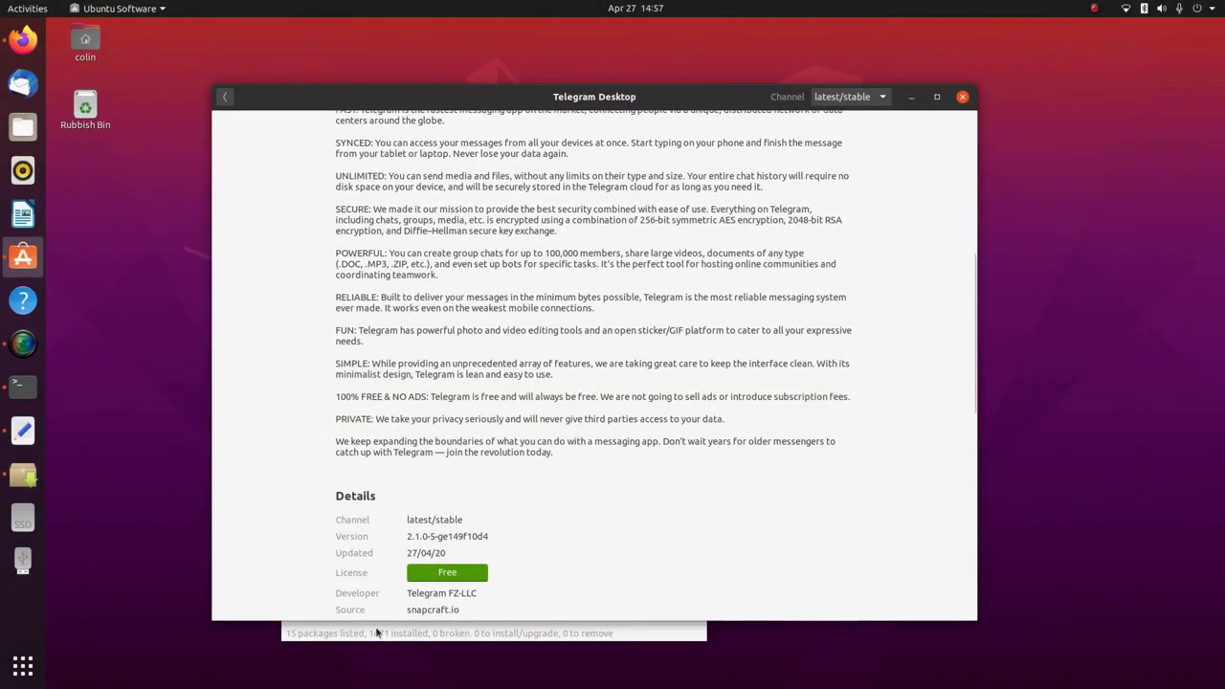
- Retry the zoom-client install repeatedly and dismiss the 'change in progress' error
left_click(355, 636)
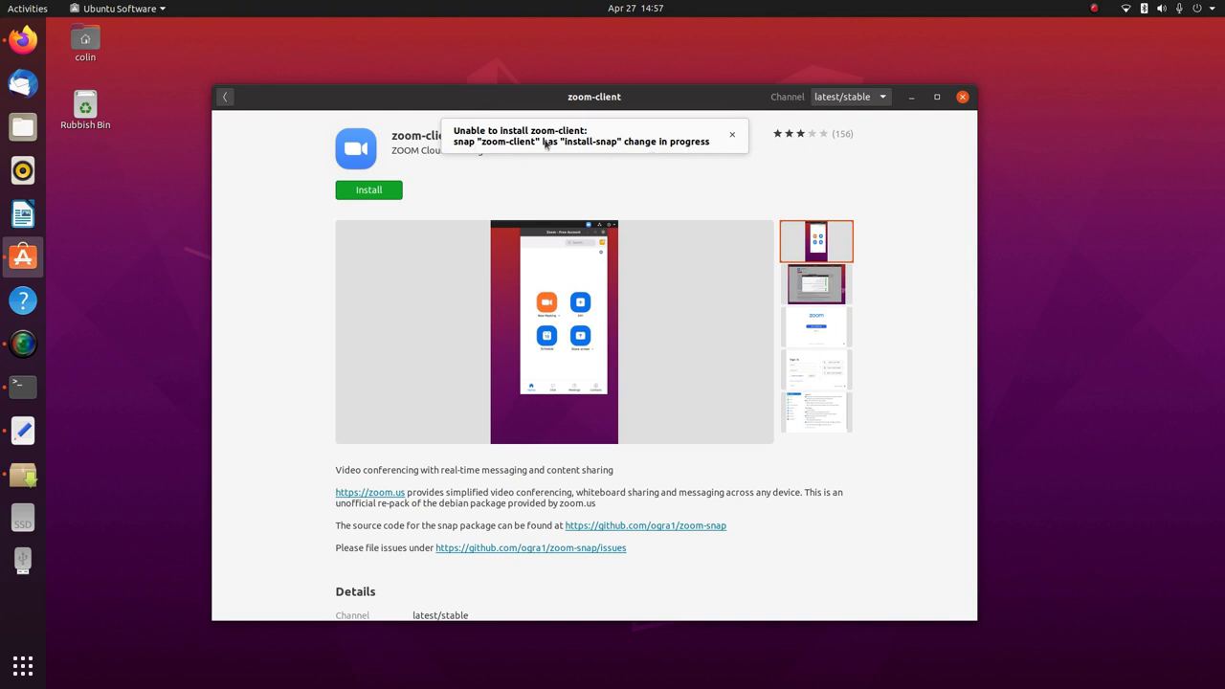
left_click(383, 191)
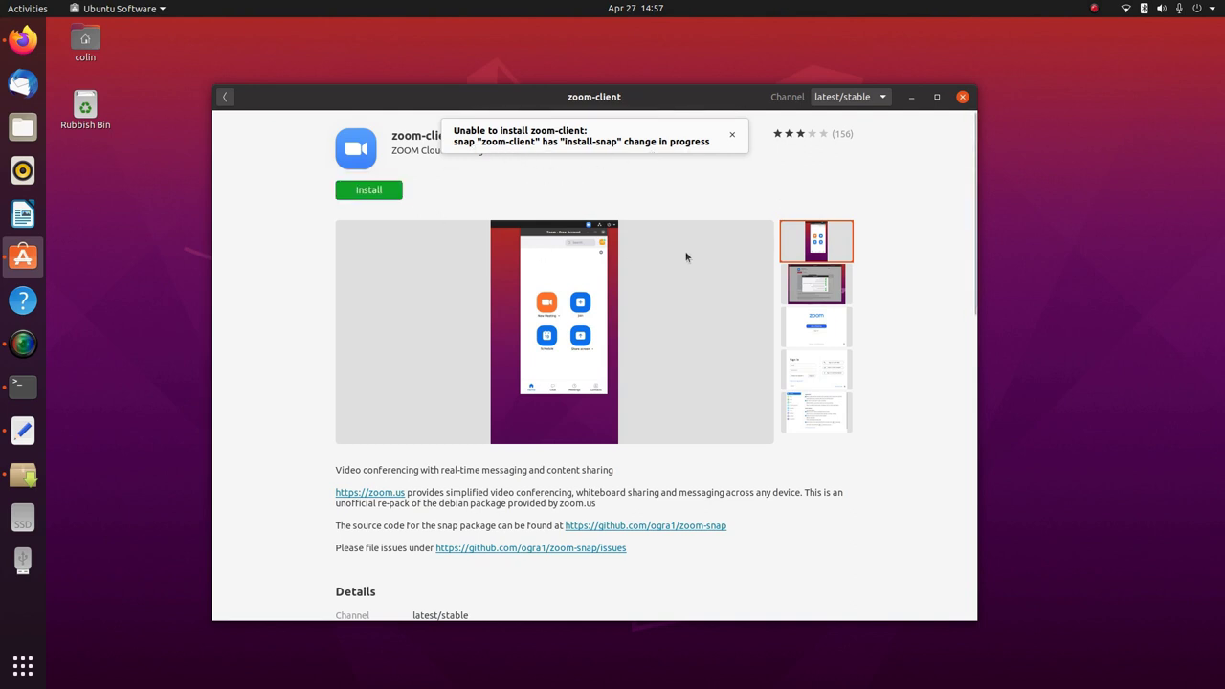
left_click(356, 197)
left_click(370, 195)
left_click(732, 134)
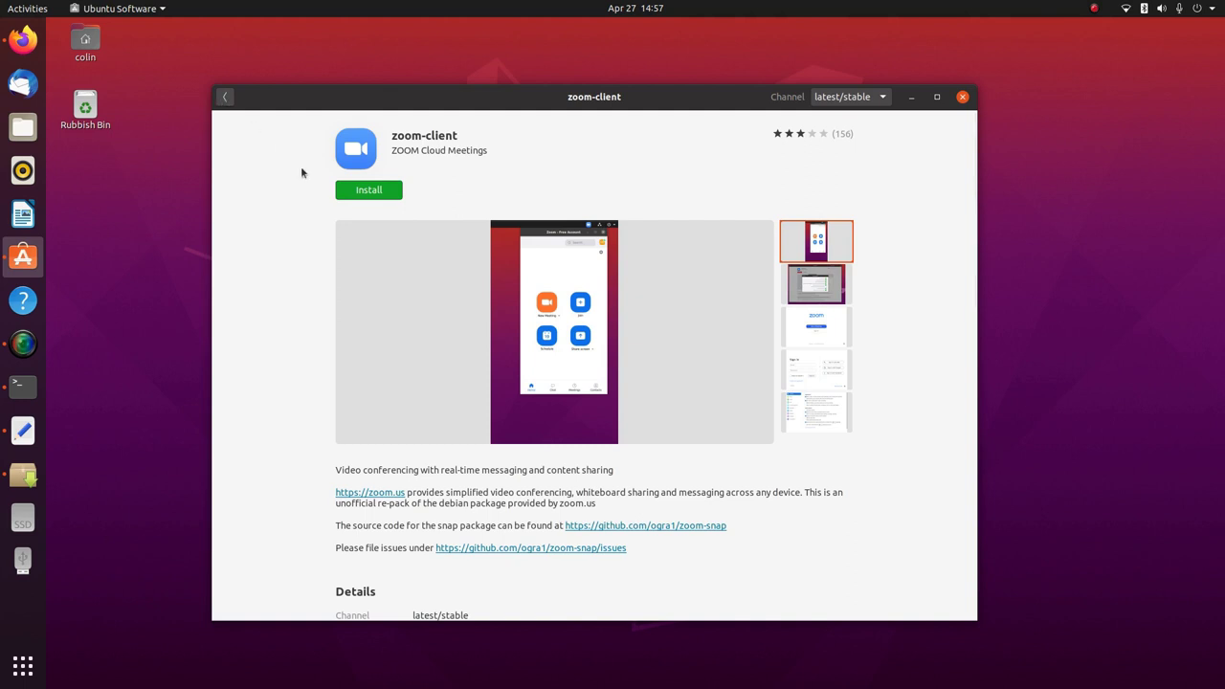
left_click(369, 190)
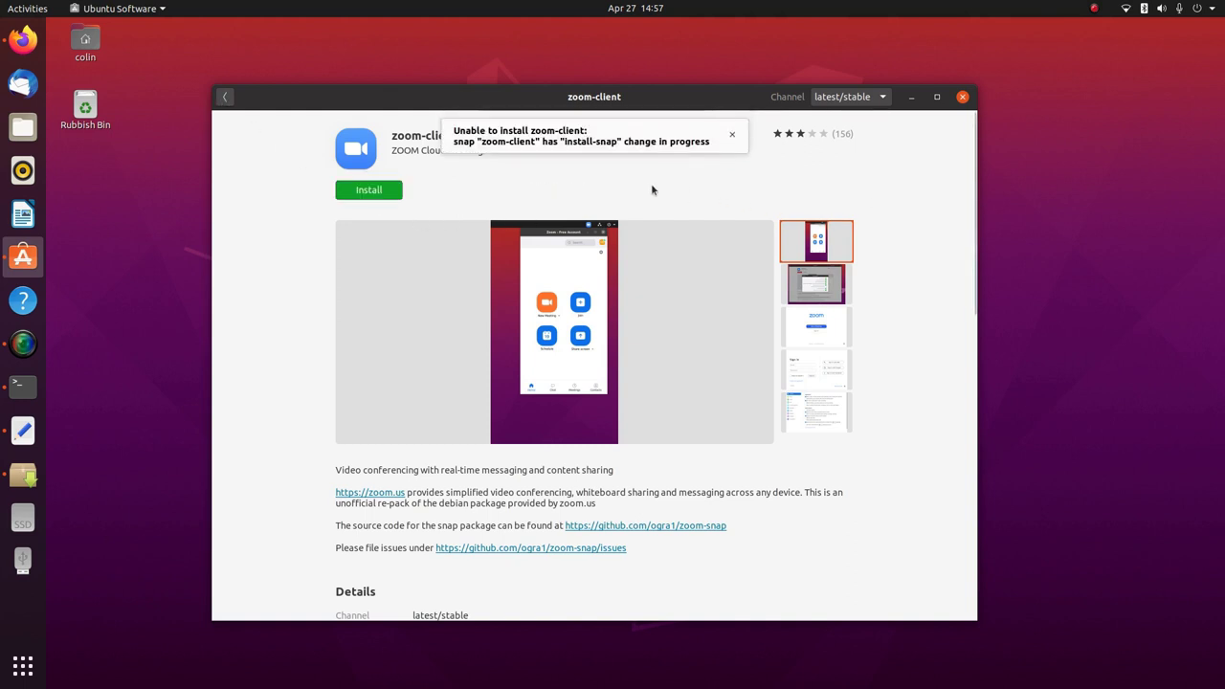
left_click(381, 189)
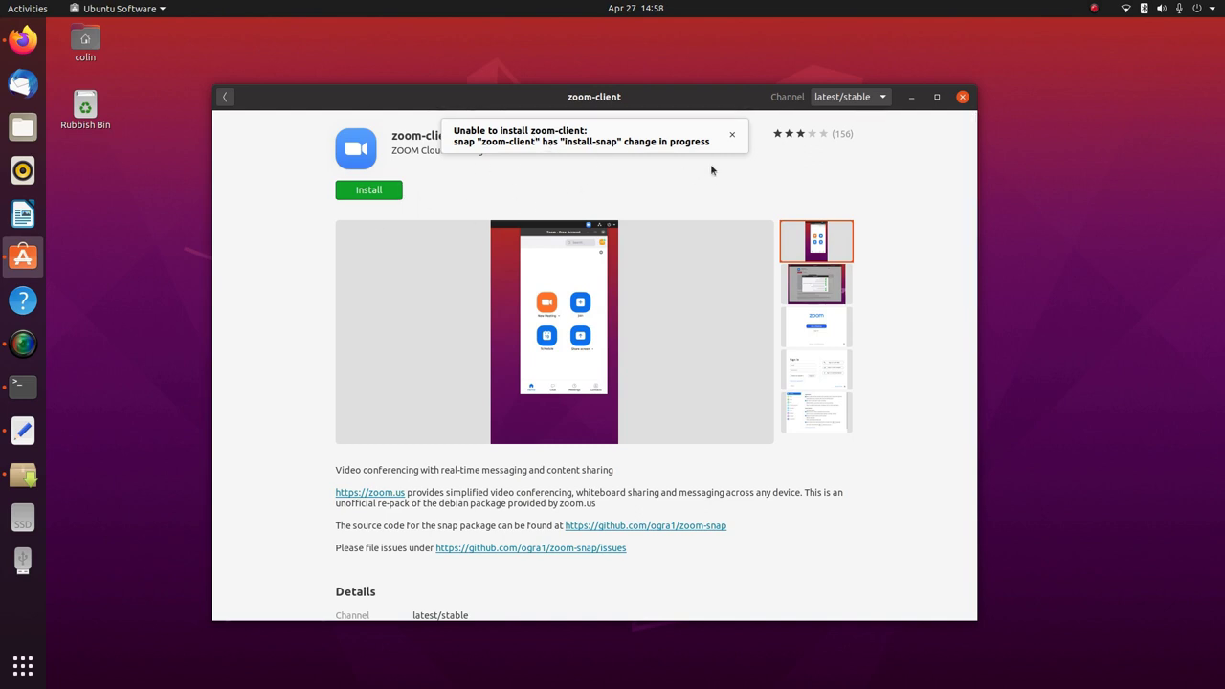
- Return to the search results and search the catalogue for 'cherrytree'
left_click_drag(657, 105, 628, 167)
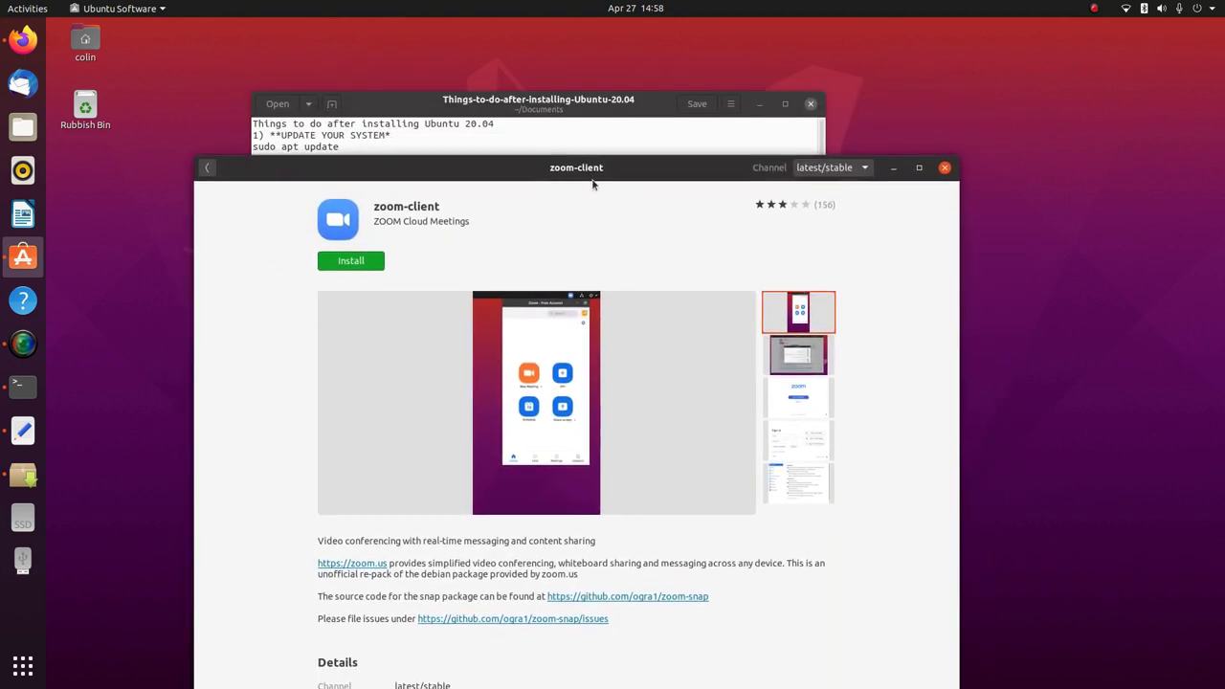
left_click(207, 168)
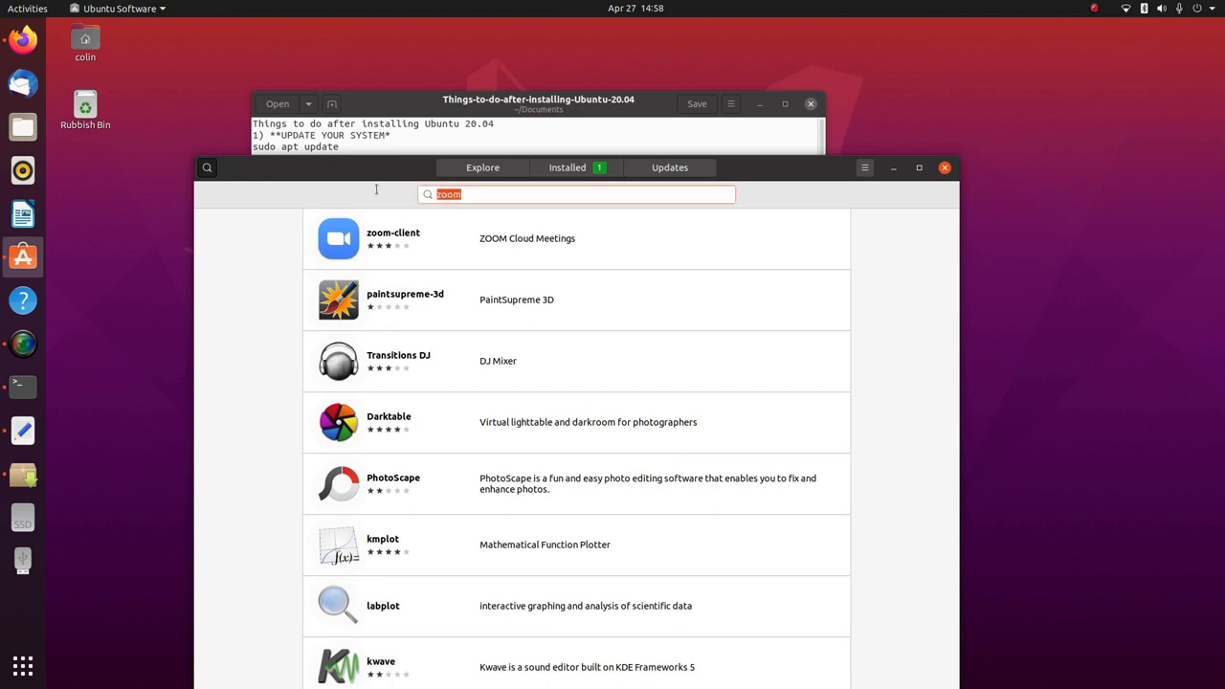
type("cherr")
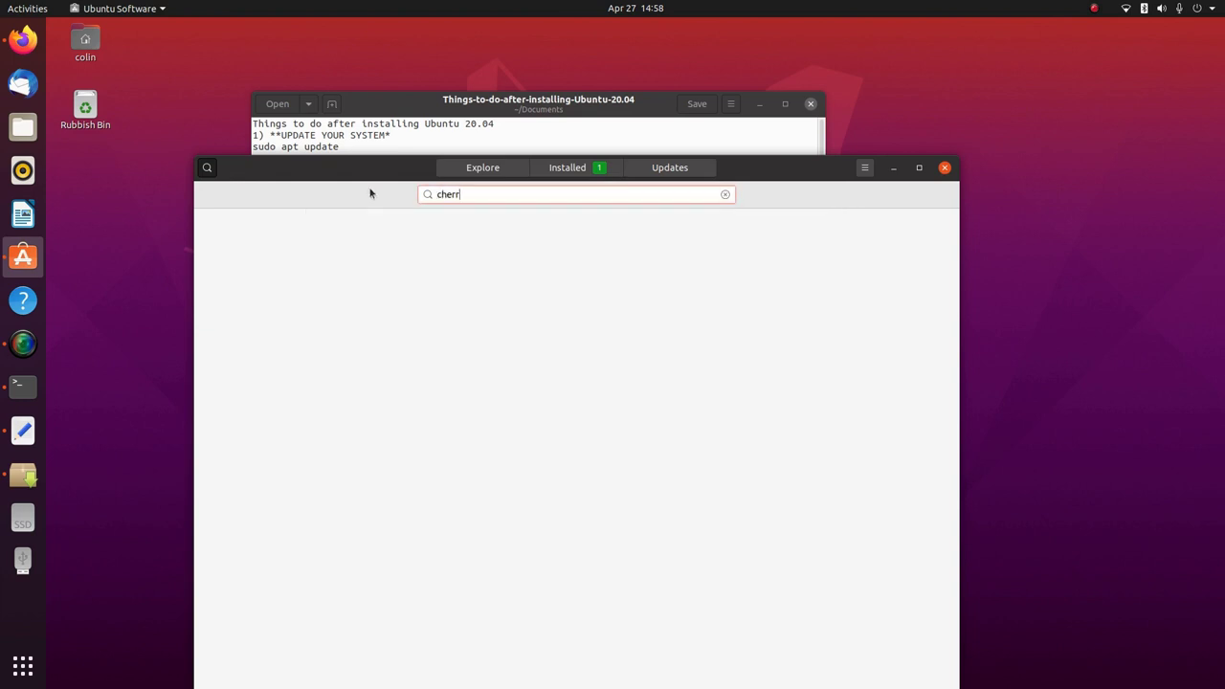
type("ytree")
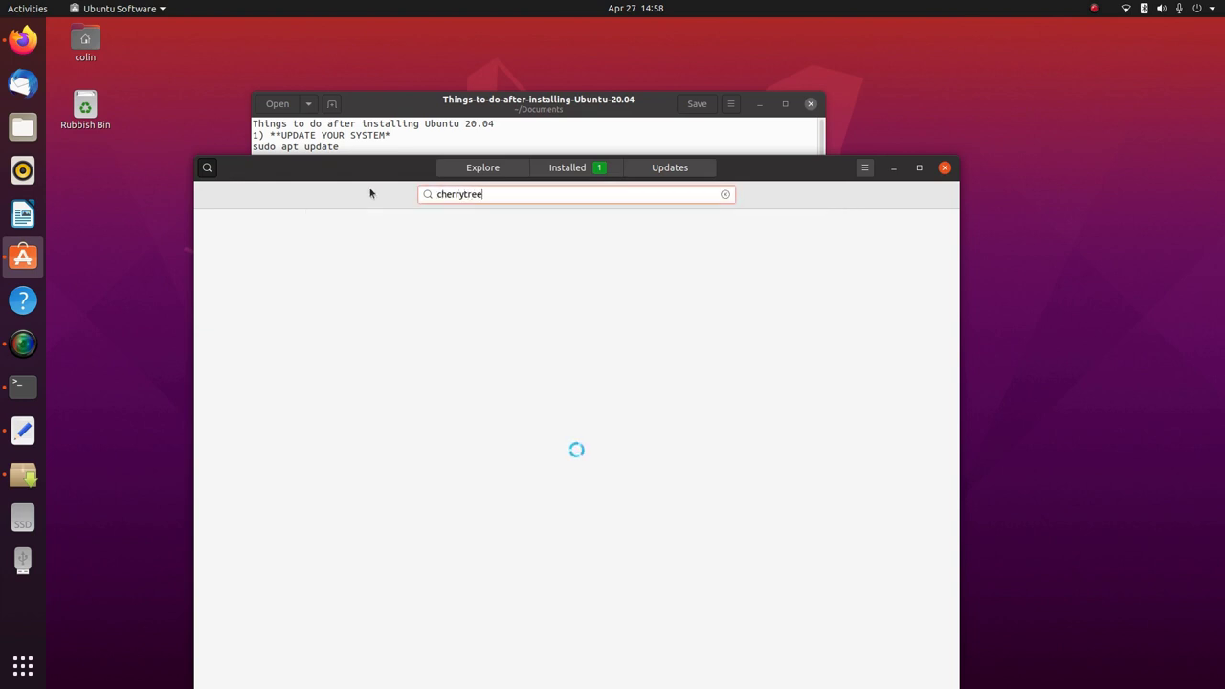
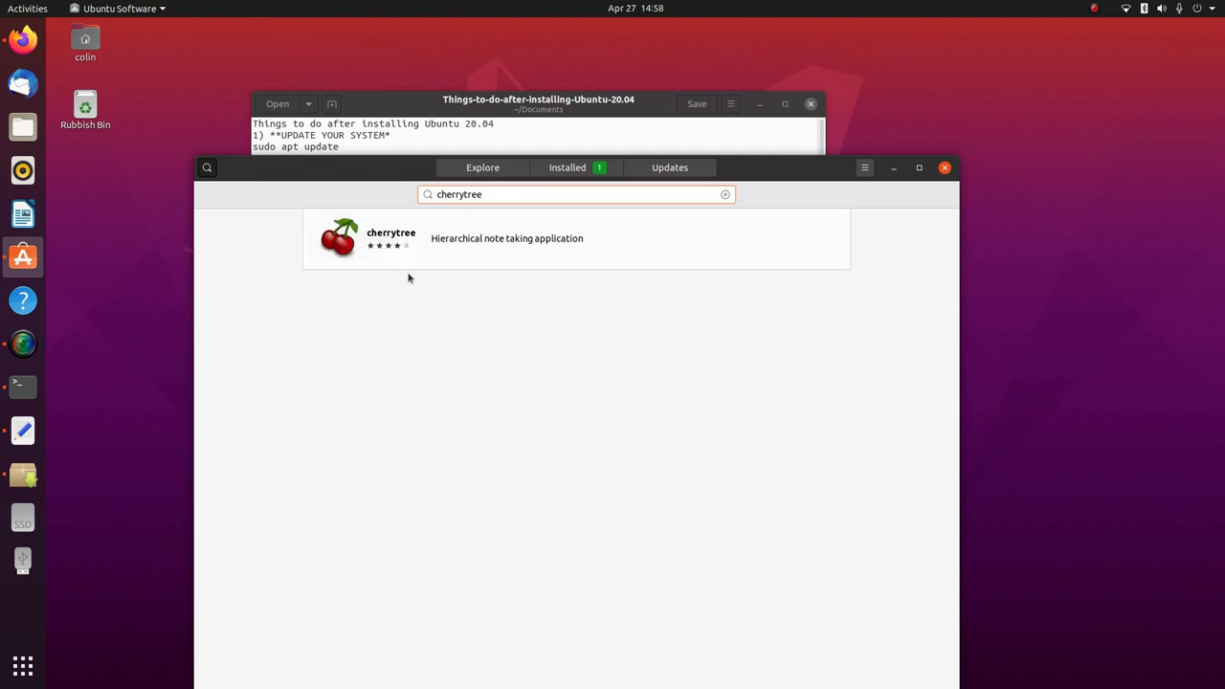
- Try installing cherrytree from its details page and dismiss the installation error
left_click(407, 253)
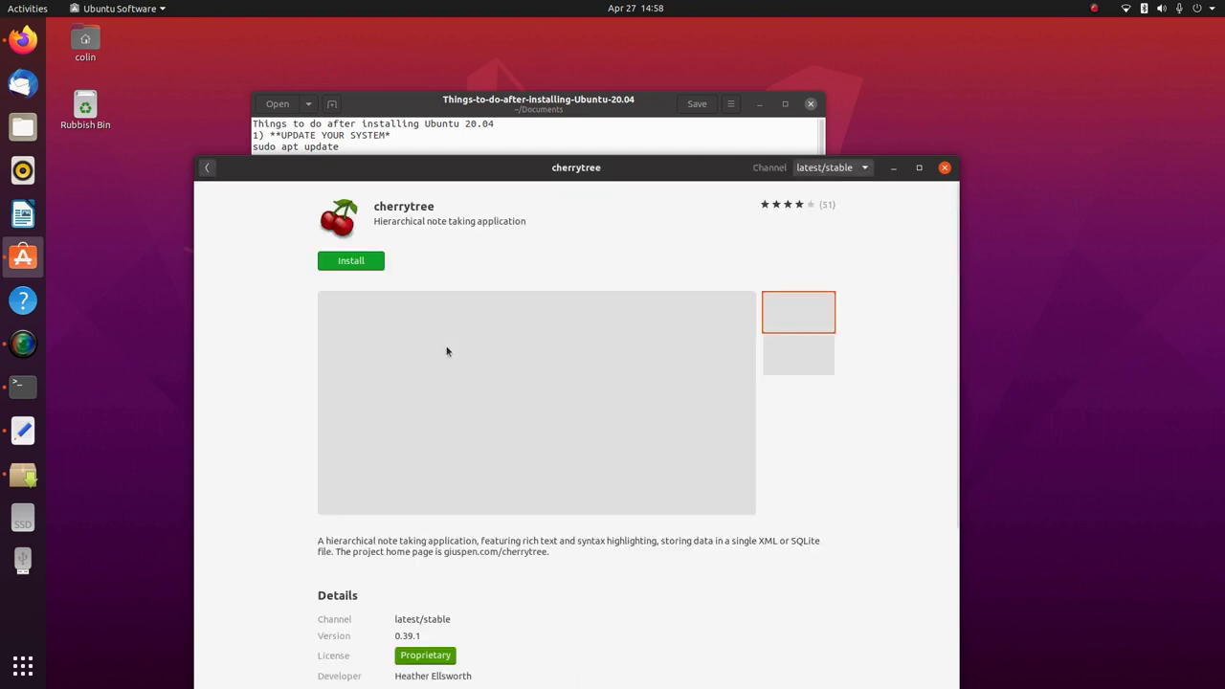
scroll(446, 354, "down", 3)
scroll(437, 471, "up", 3)
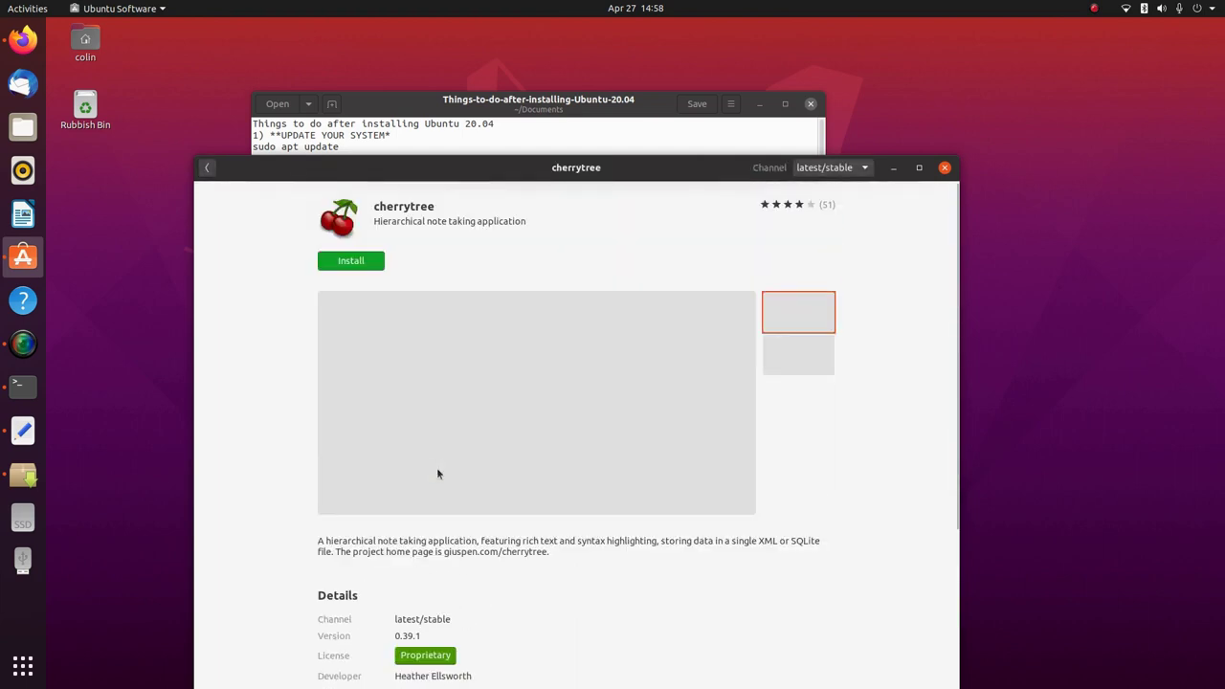
left_click(349, 265)
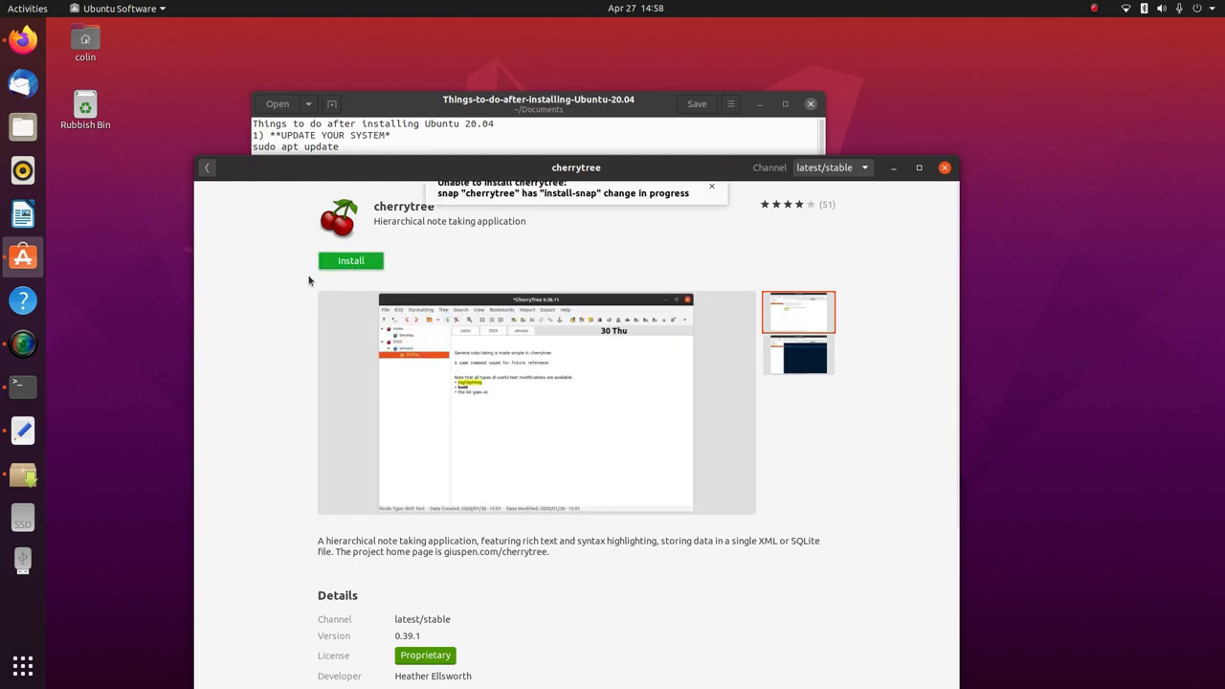
left_click(713, 207)
left_click(356, 269)
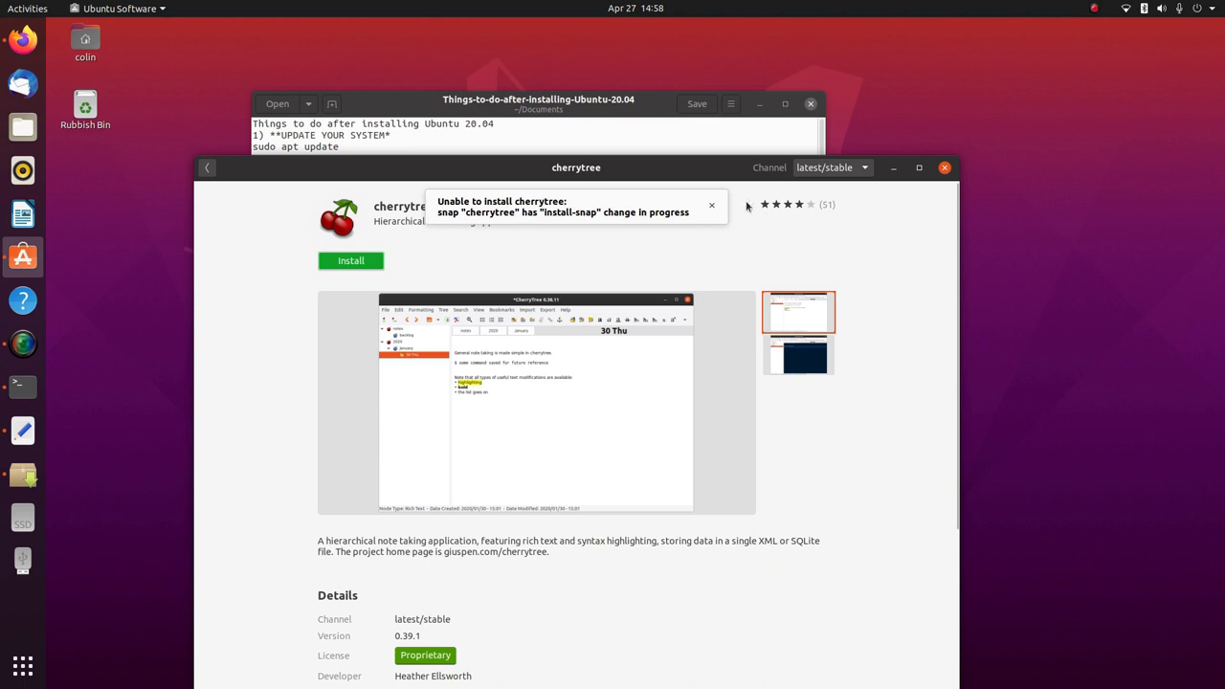
left_click(712, 205)
- Go back to the search results and replace the search term with tlp
left_click(421, 107)
left_click(226, 322)
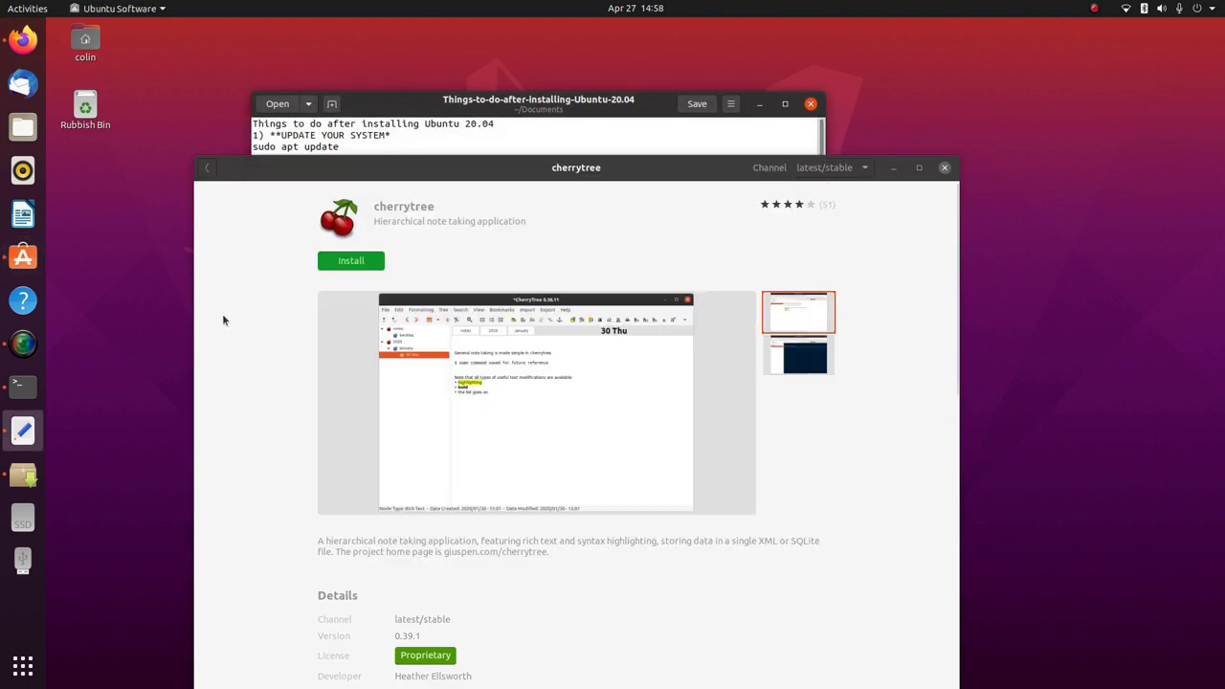
left_click(207, 167)
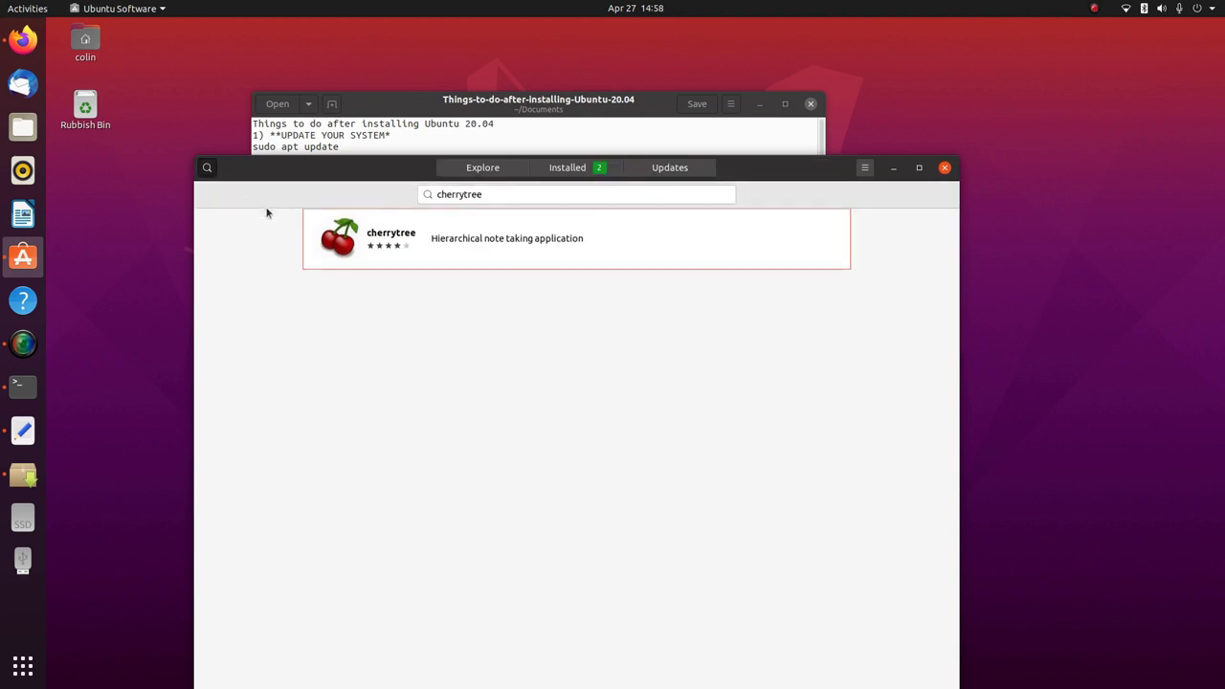
double_click(484, 195)
type("tlp")
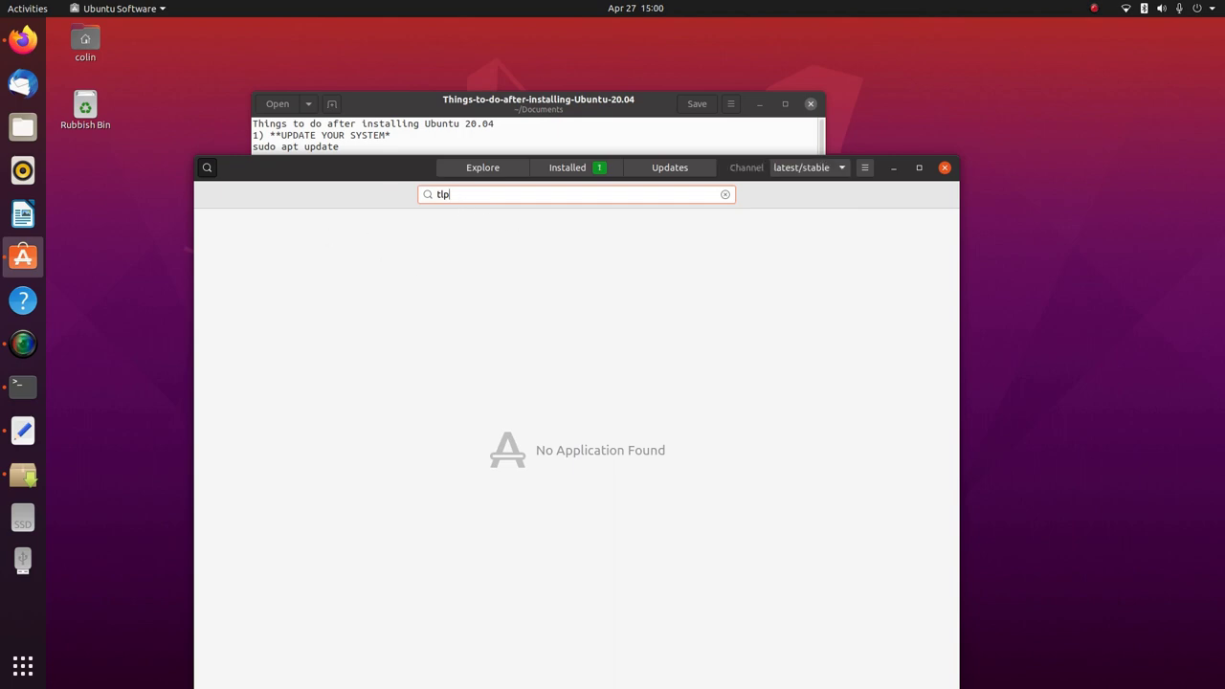
- Search Synaptic's packages for tlp, scroll to the tlp package, then close Synaptic
key("super")
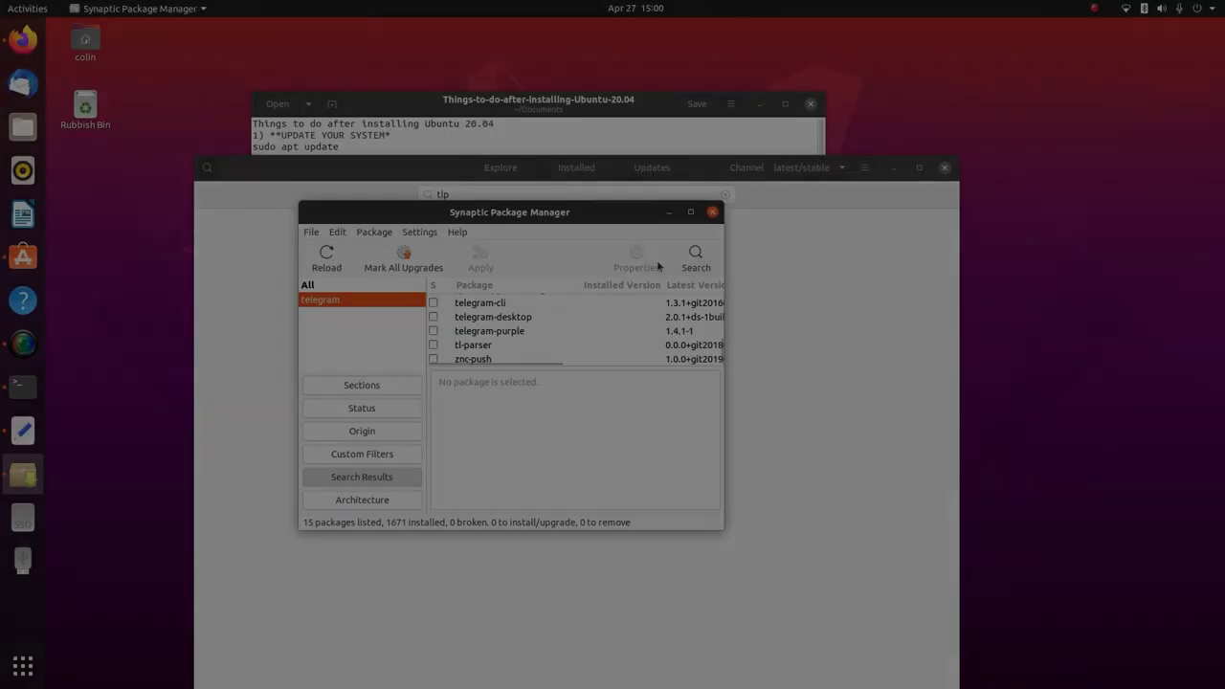
left_click(696, 257)
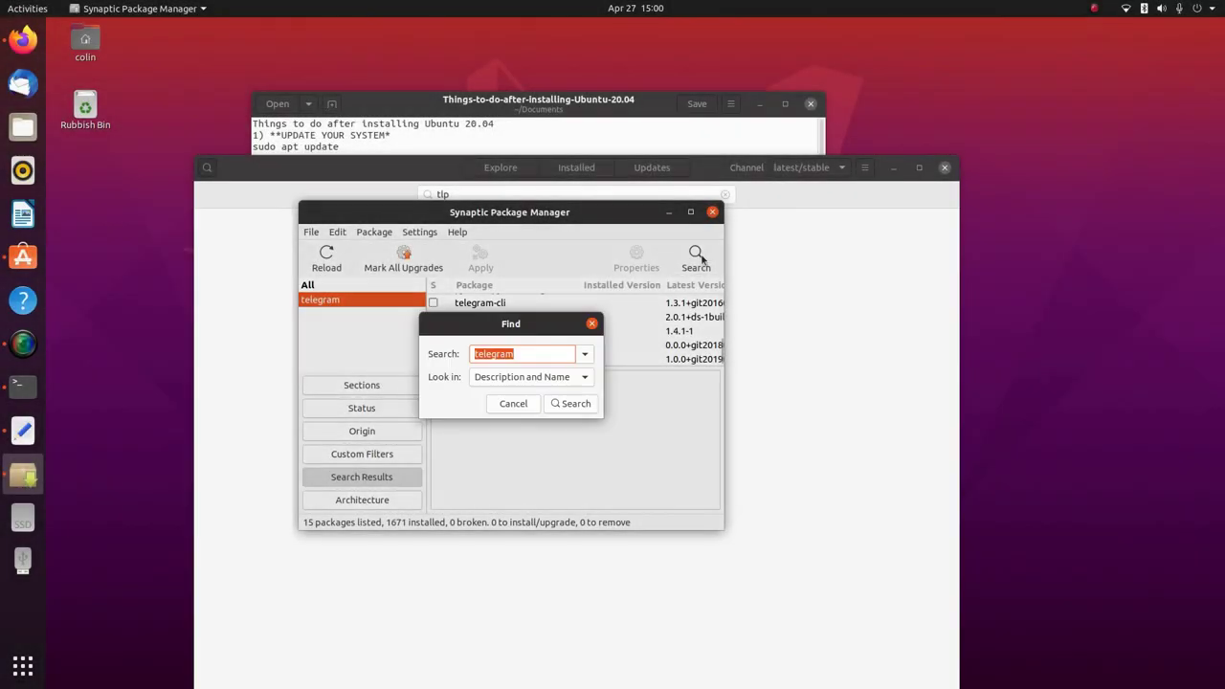
type("tlp")
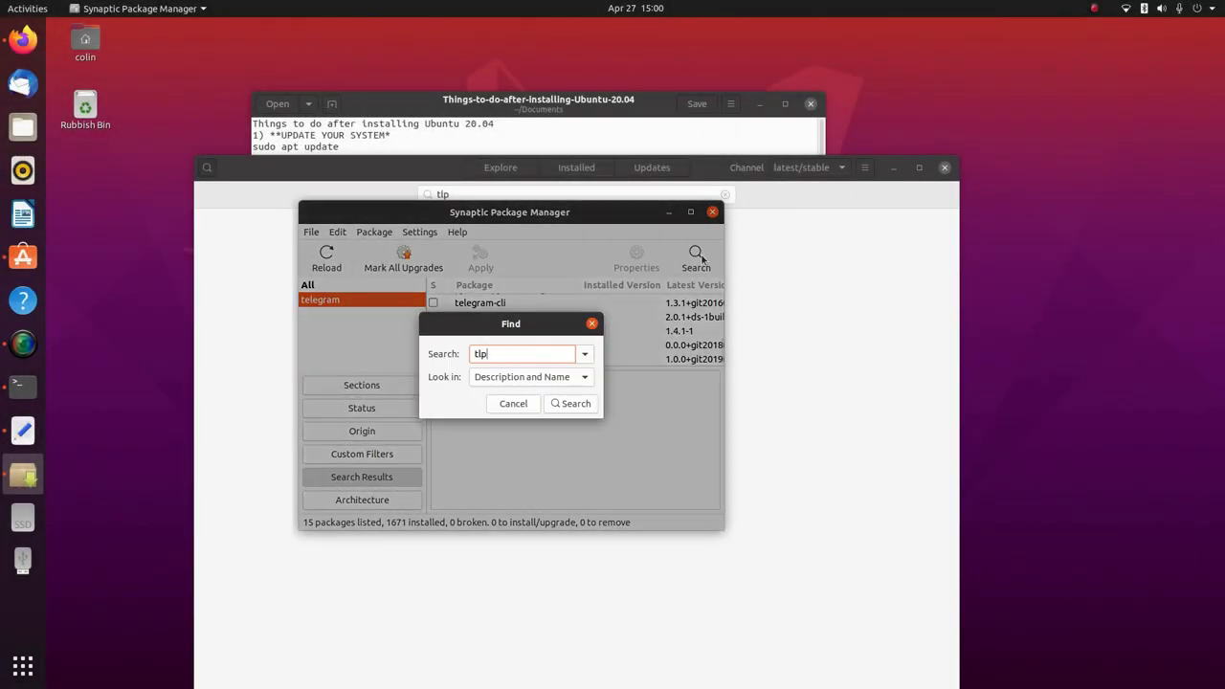
key("Return")
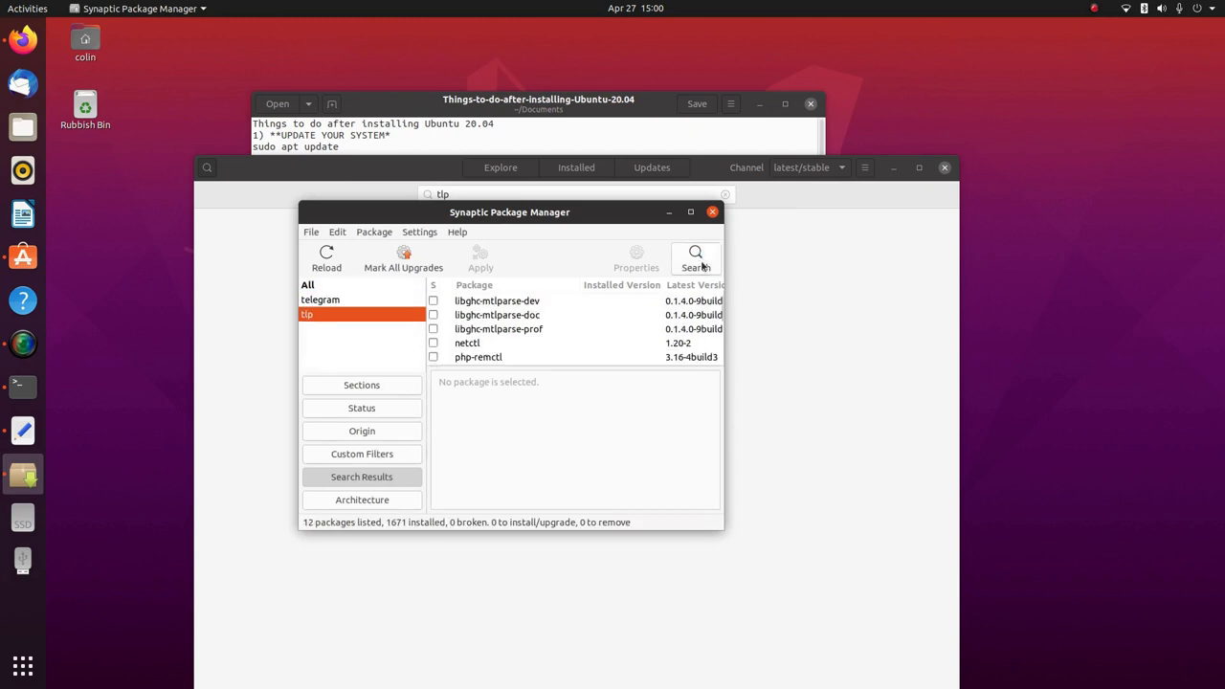
scroll(506, 335, "down", 4)
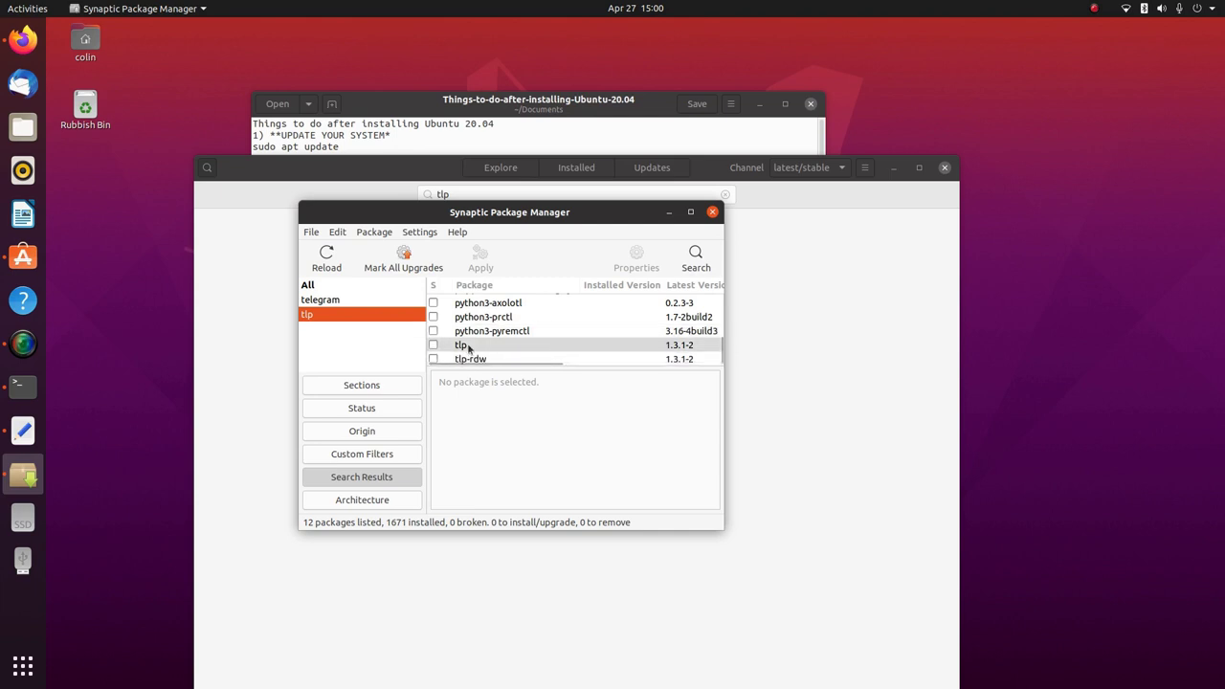
left_click(707, 220)
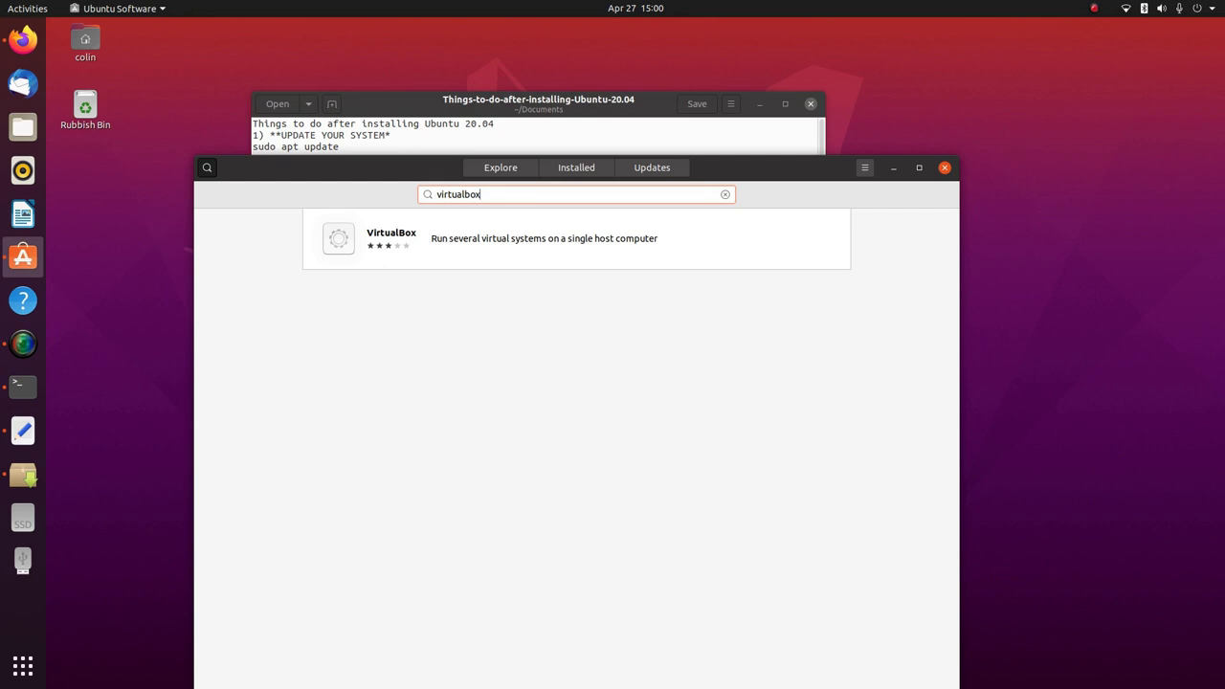
- Install VirtualBox, authenticating with the account password and retrying after the error
left_click(403, 240)
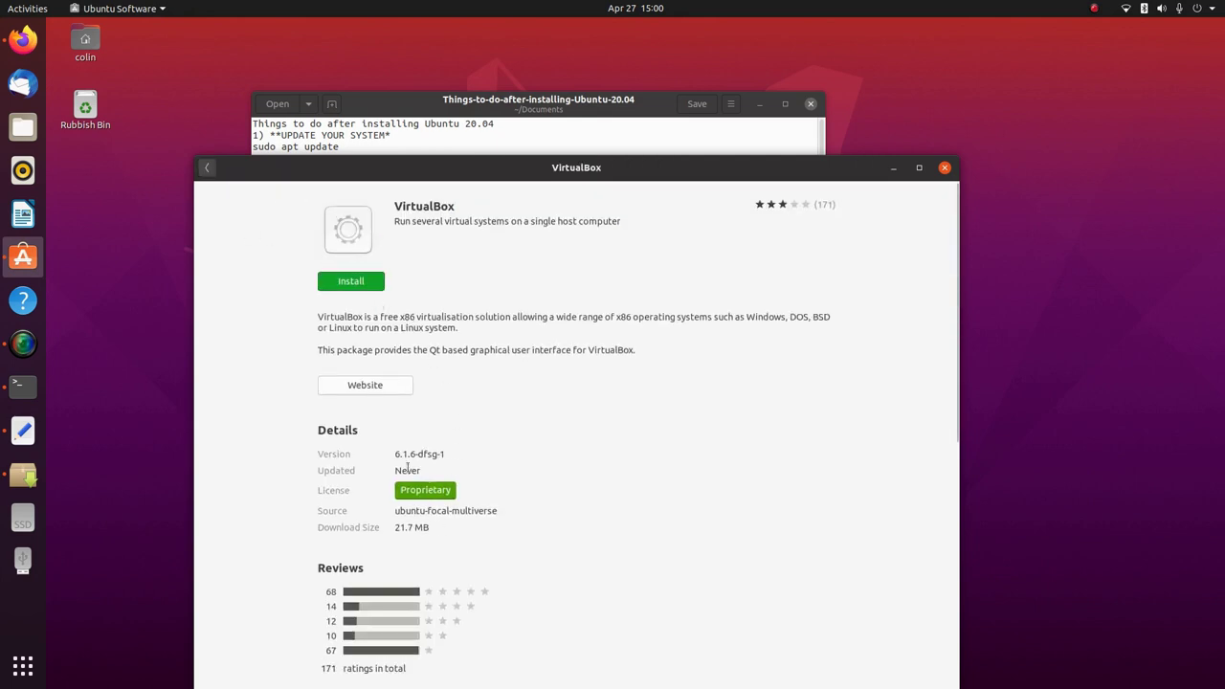
left_click(343, 287)
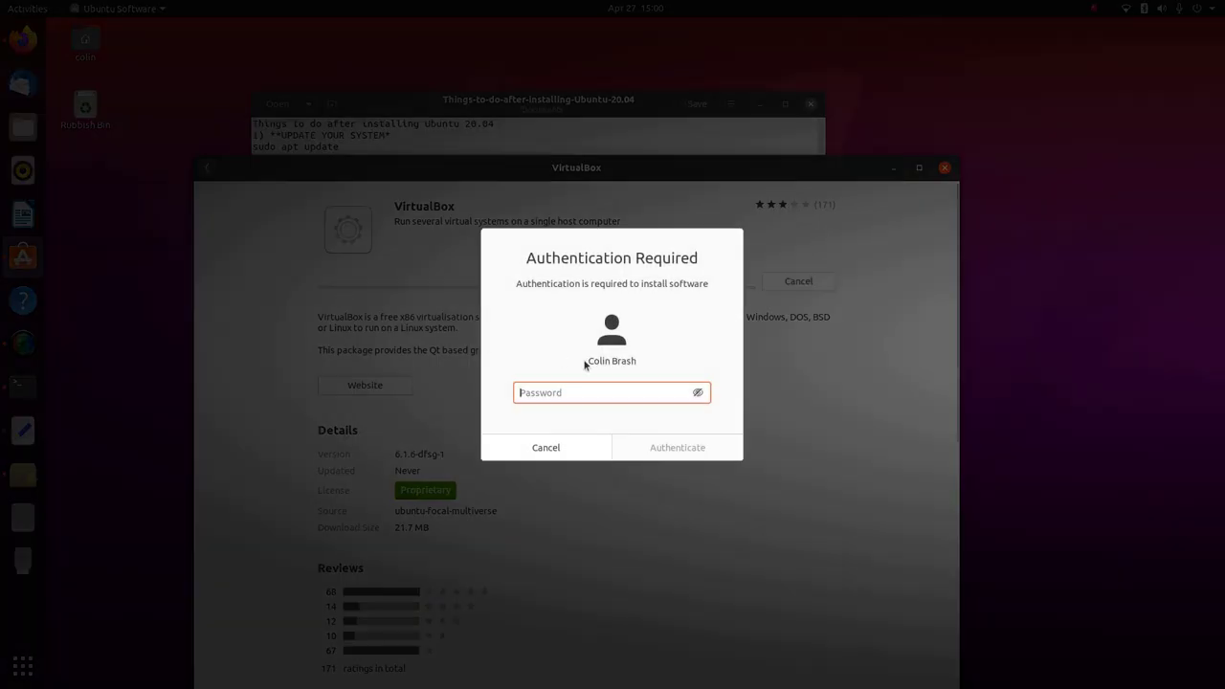
type("••••••••")
key("Return")
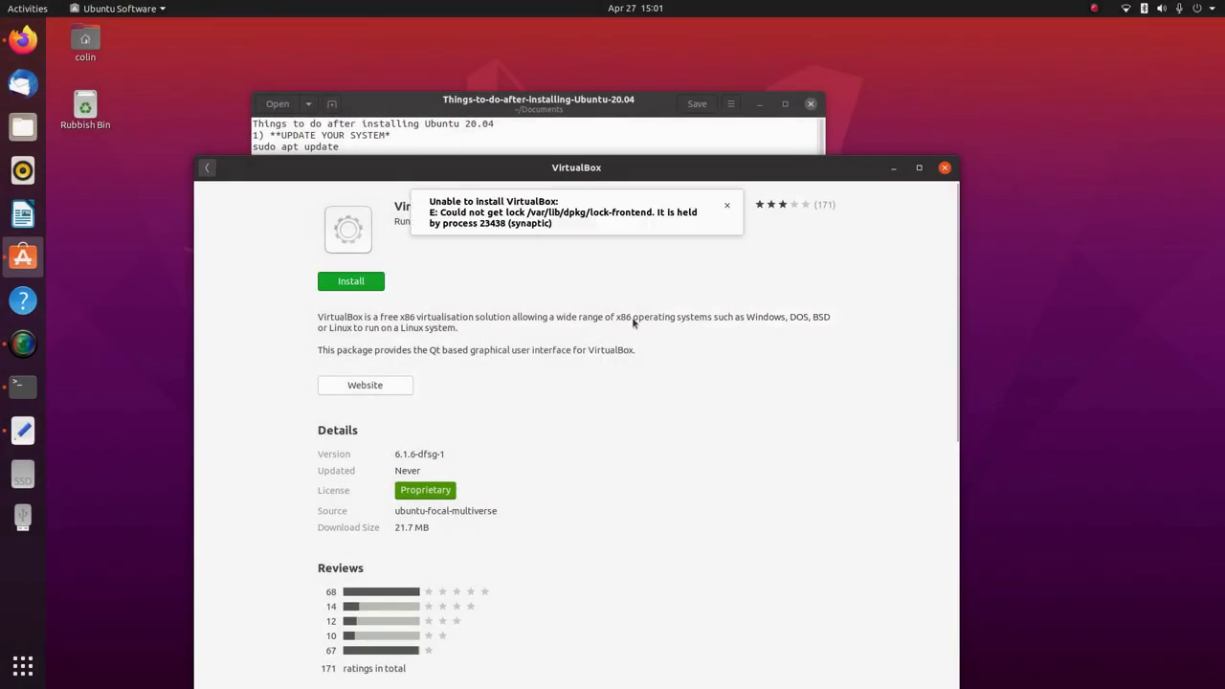
left_click(726, 205)
left_click(351, 286)
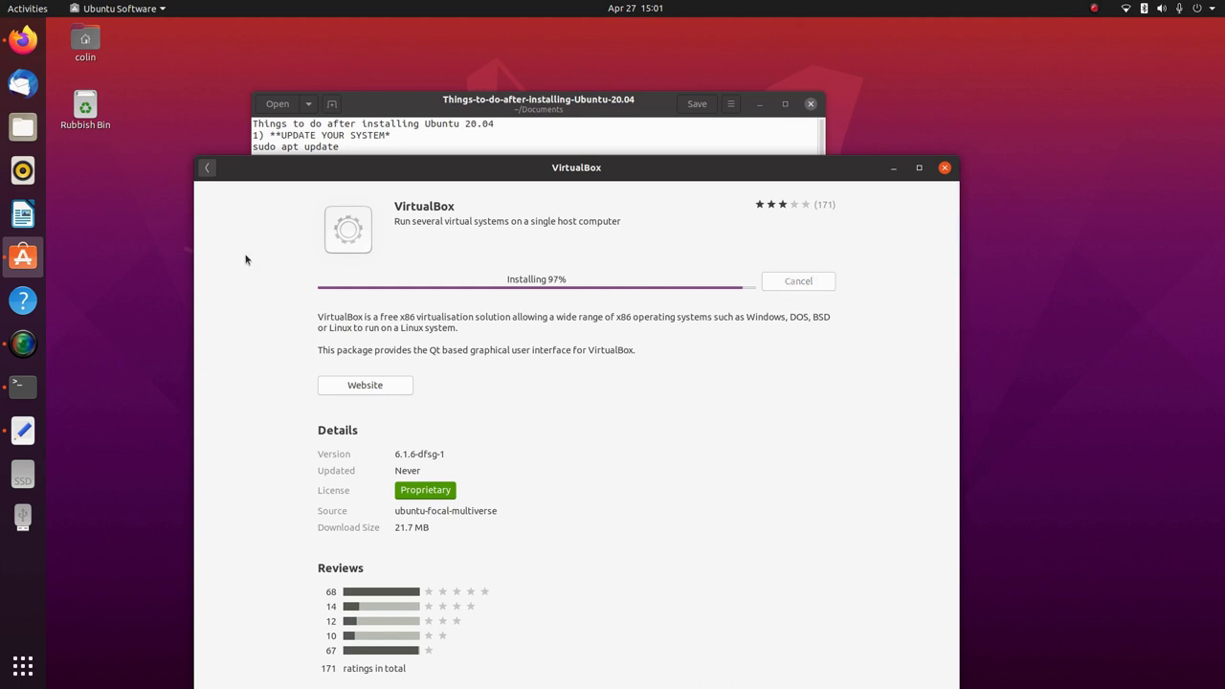
- Return to the virtualbox search results and select the search text for replacement
left_click(467, 103)
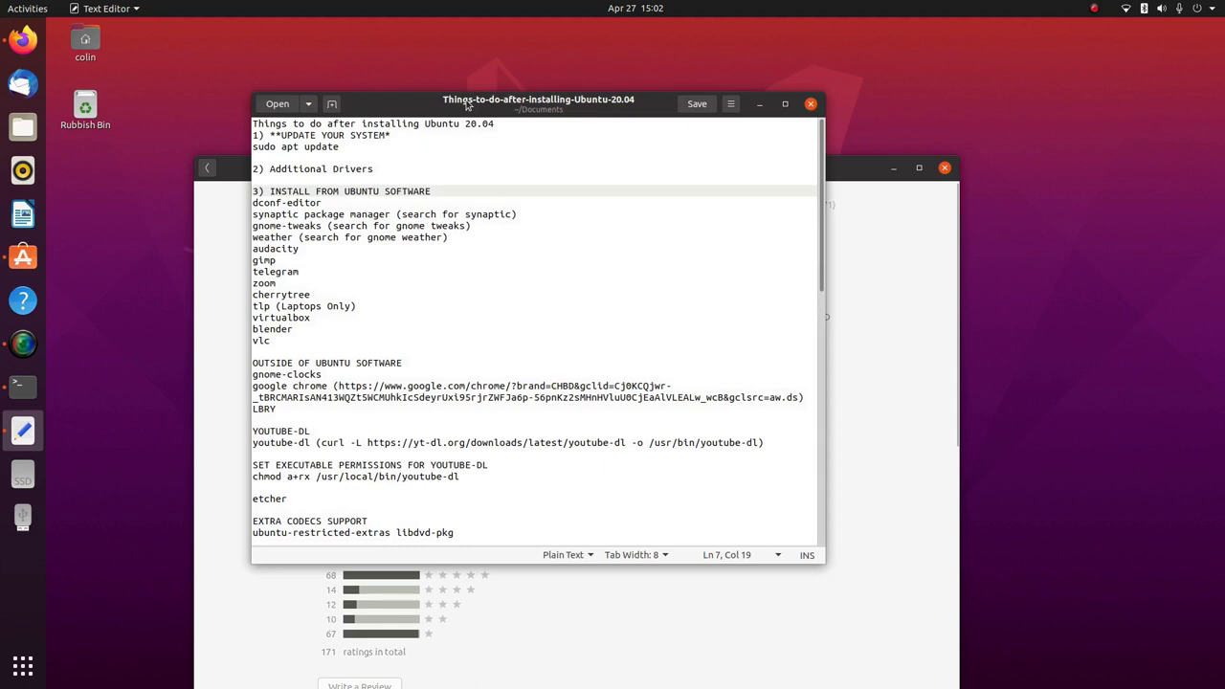
left_click(898, 276)
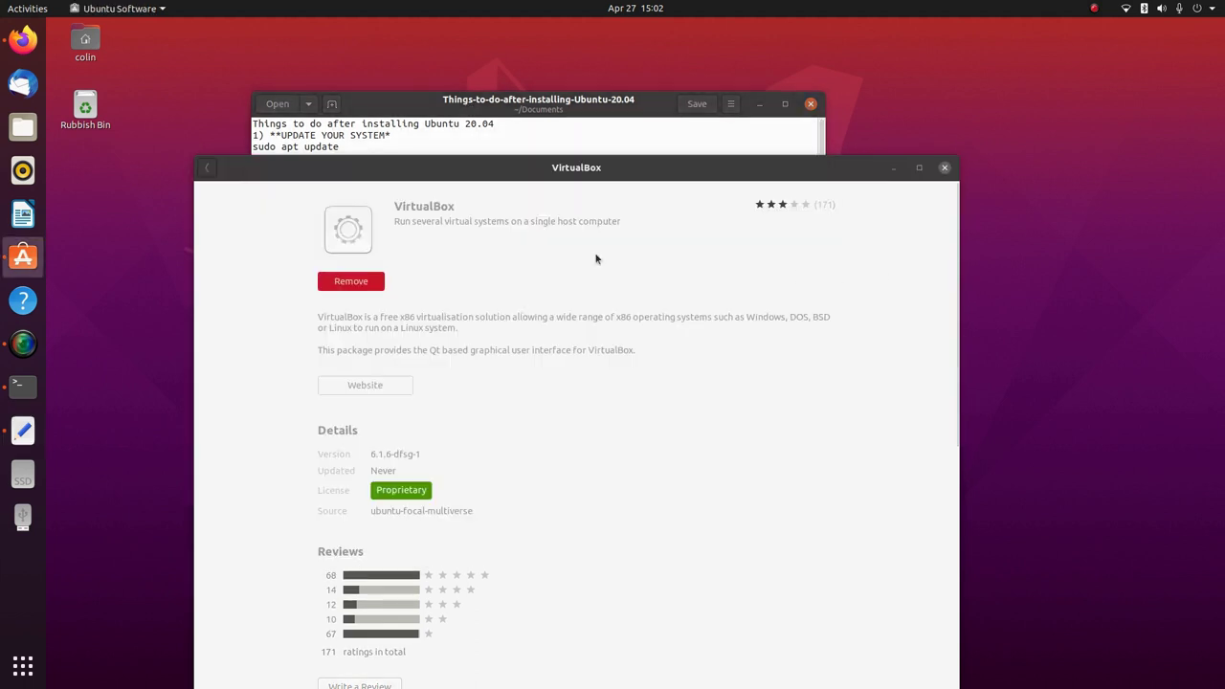
left_click(207, 167)
double_click(494, 192)
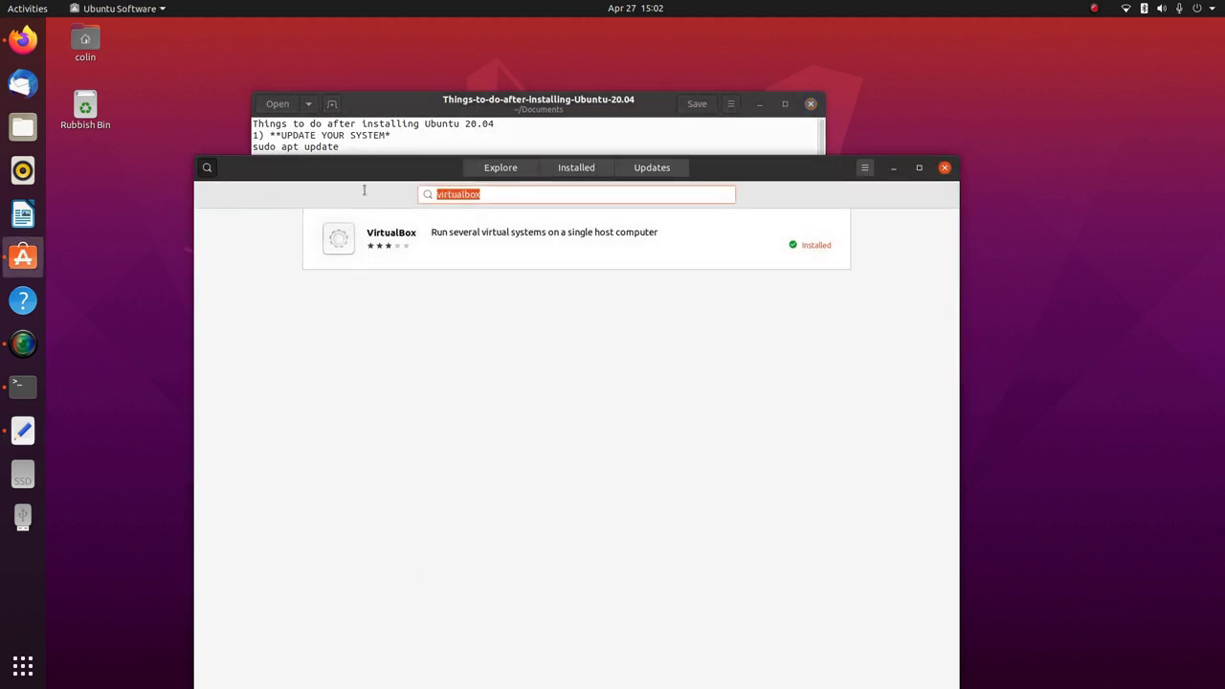
- Search for blender and install the first Blender result, authenticating with the account password
type("blender")
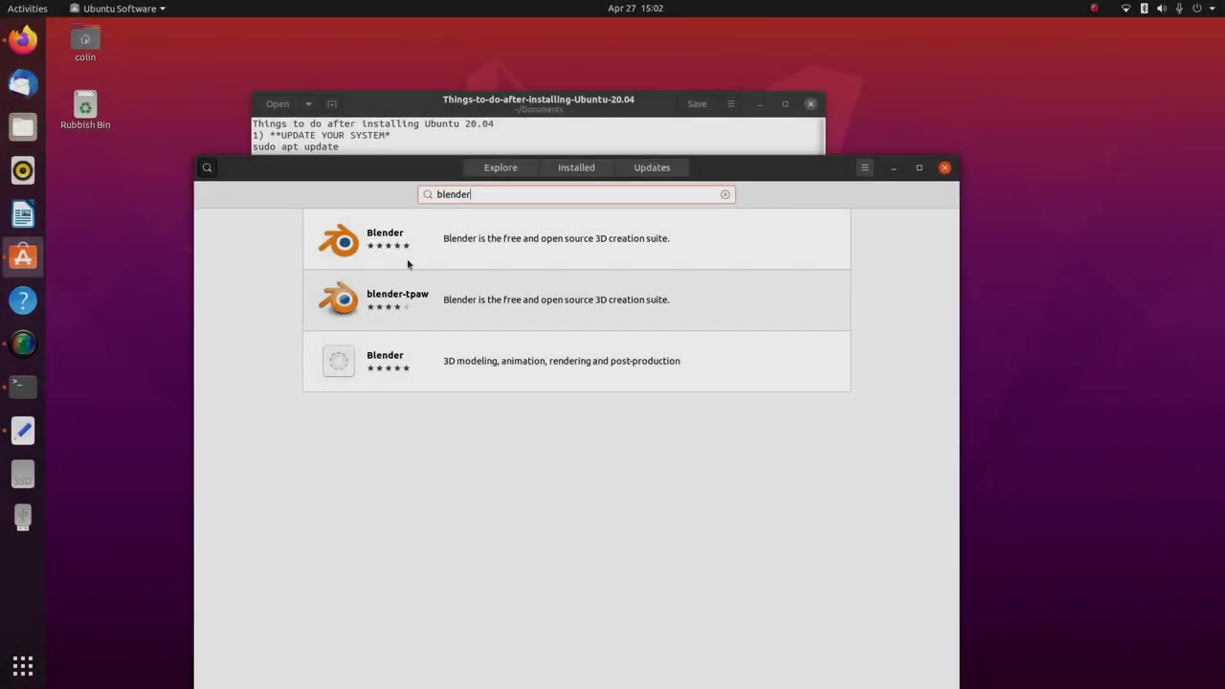
left_click(407, 246)
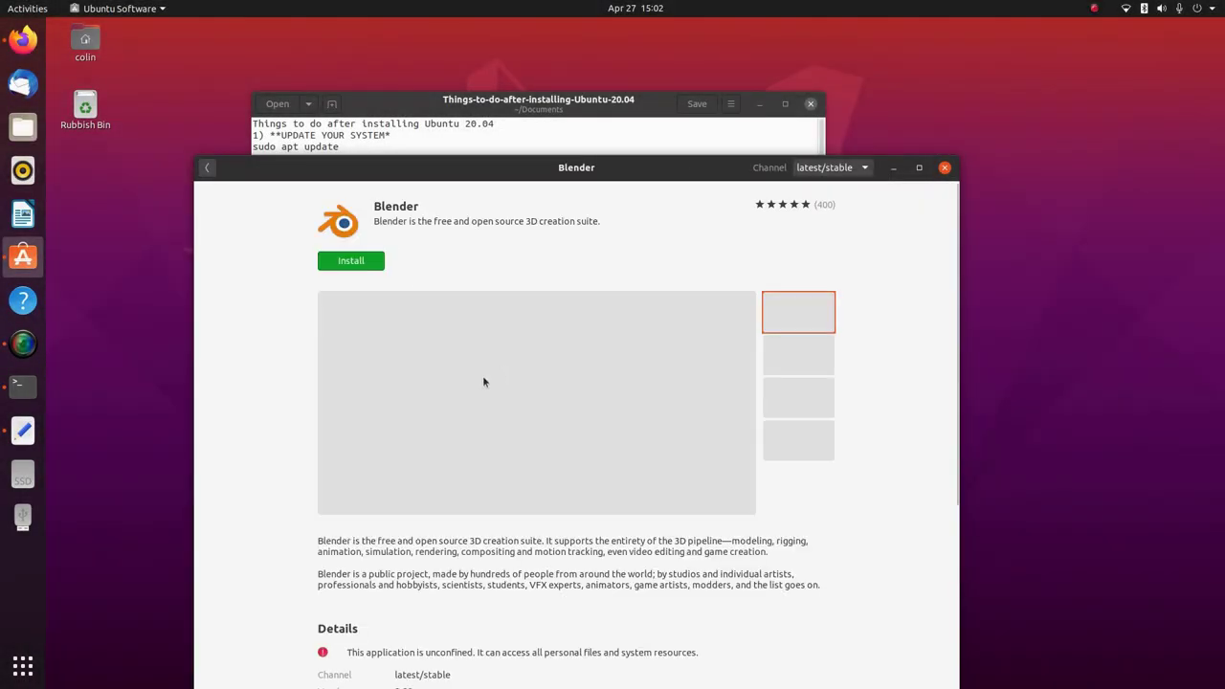
scroll(484, 375, "down", 5)
scroll(443, 524, "up", 5)
left_click(343, 264)
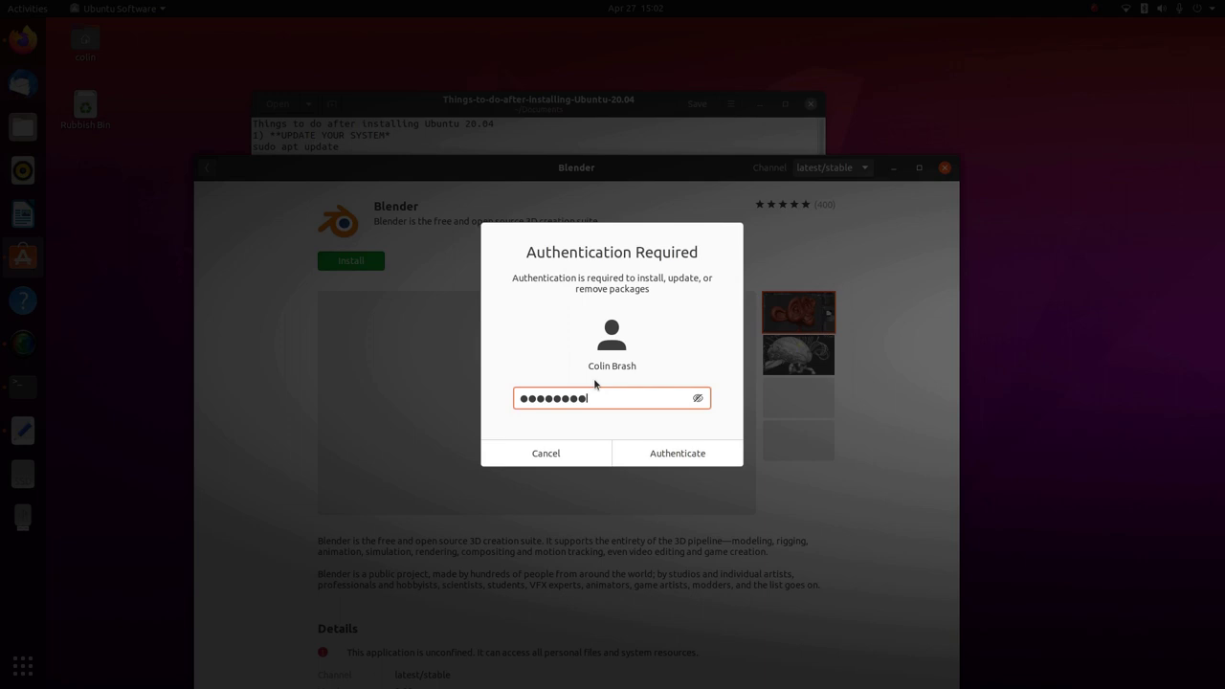
key("Return")
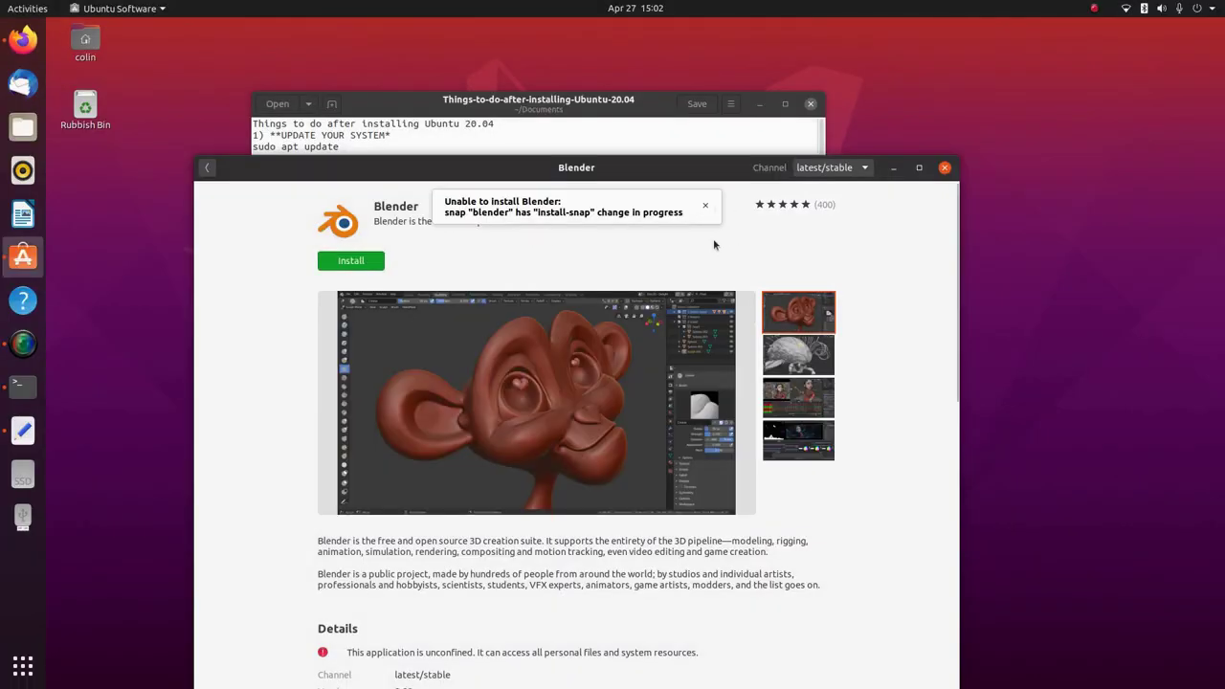
- Return to the blender search results and select the search text for replacement
left_click(610, 113)
left_click(865, 270)
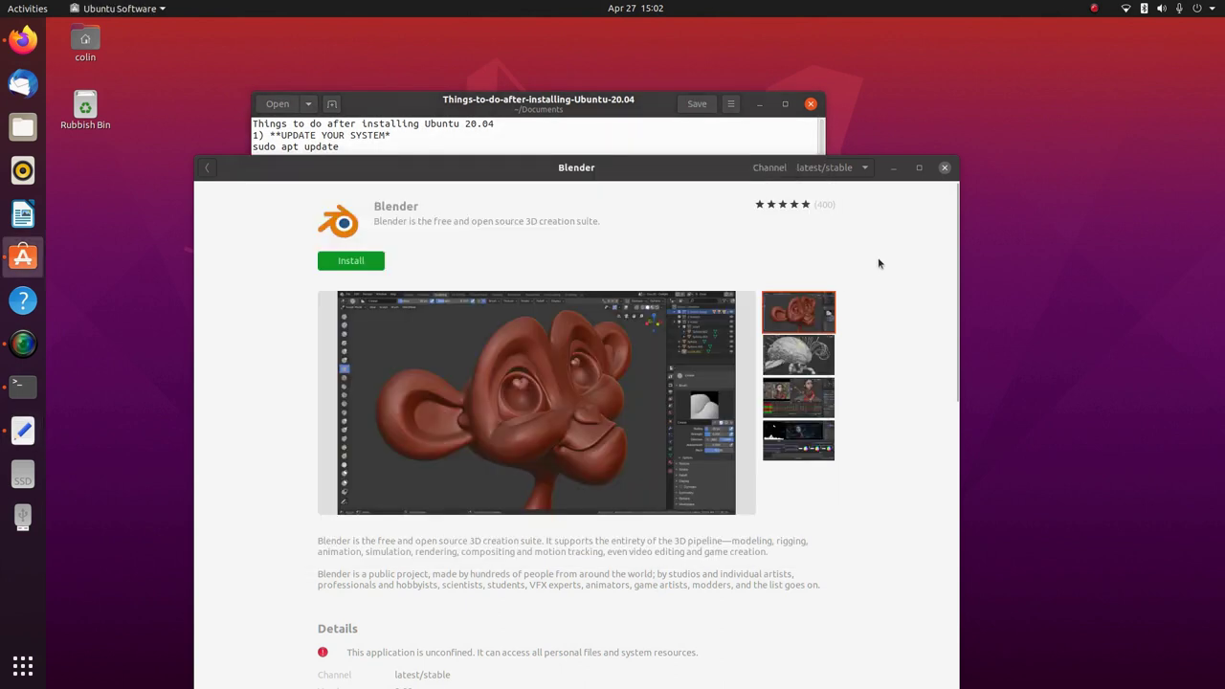
left_click(207, 168)
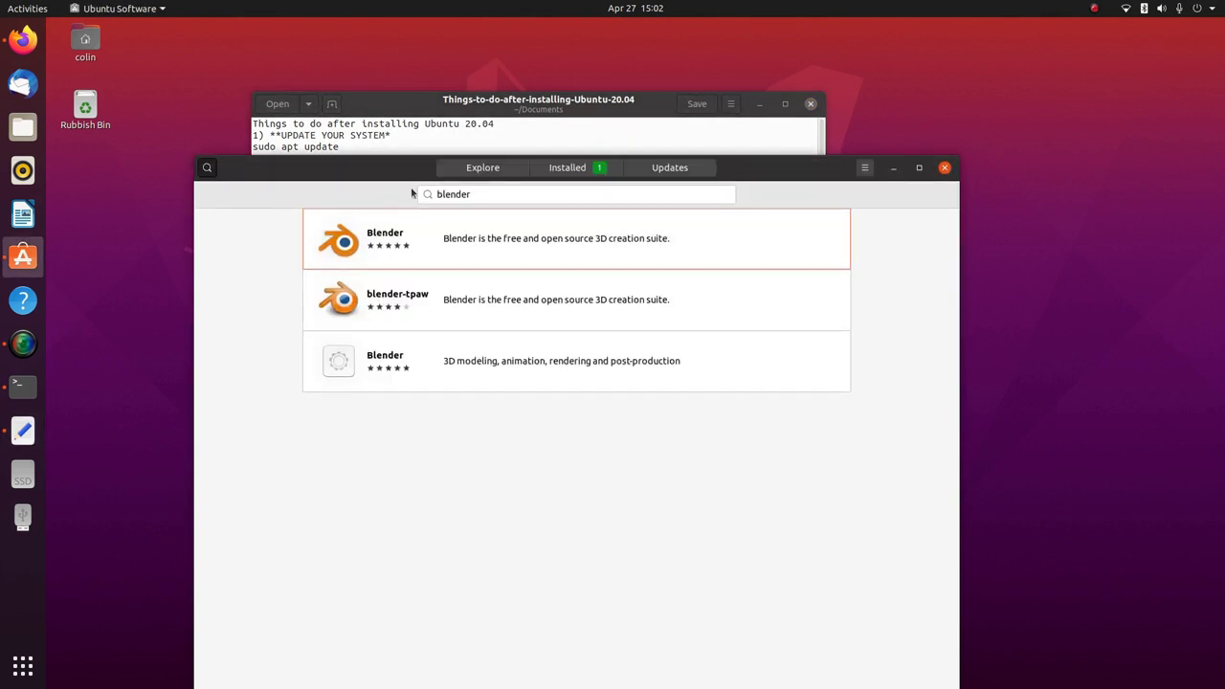
left_click_drag(502, 194, 400, 189)
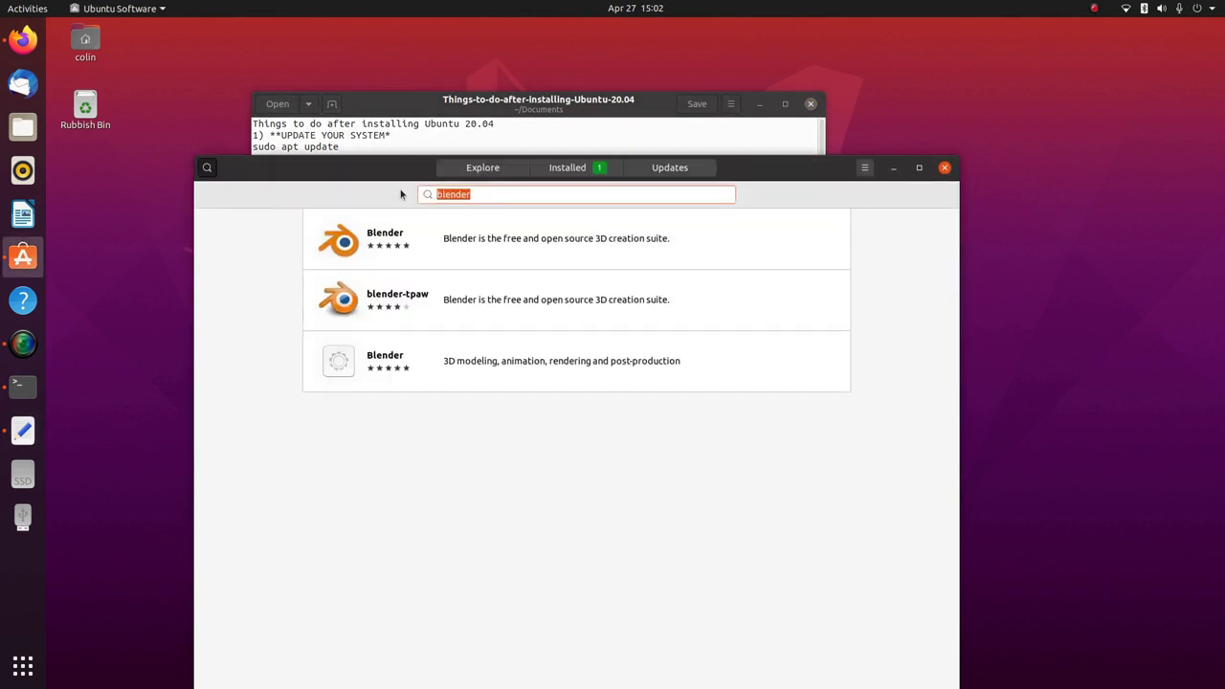
- Open the VLC details page, attempt the install, and dismiss the failure message
type("vlc")
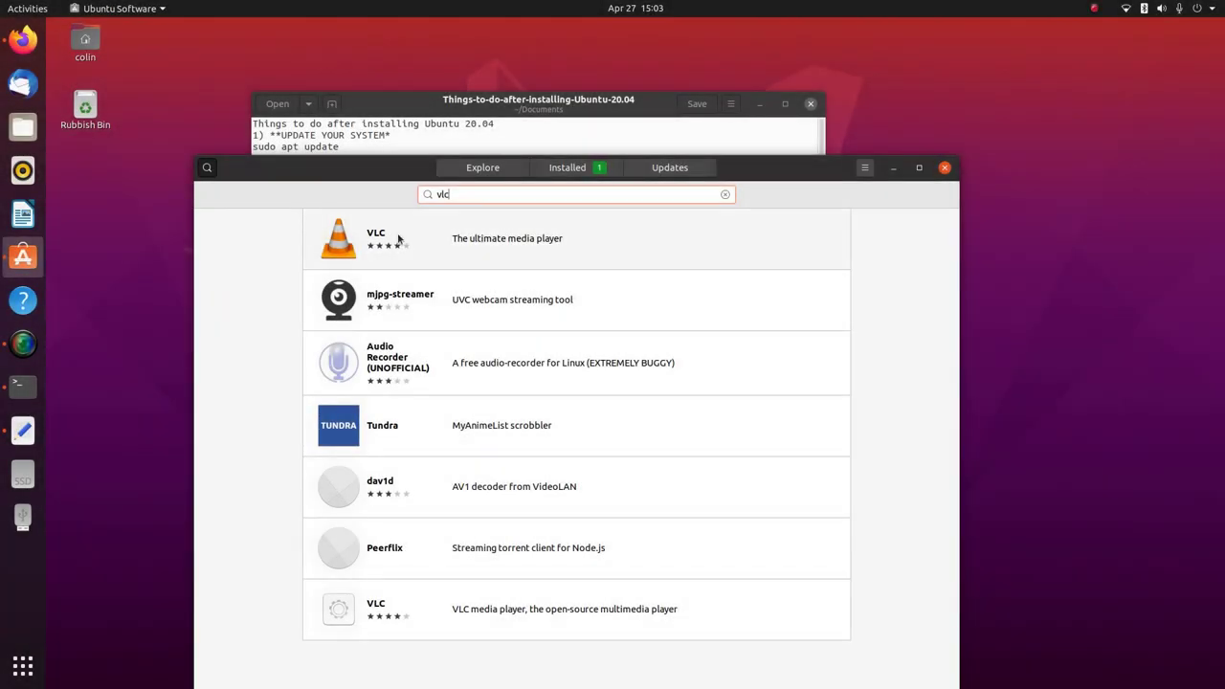
left_click(548, 258)
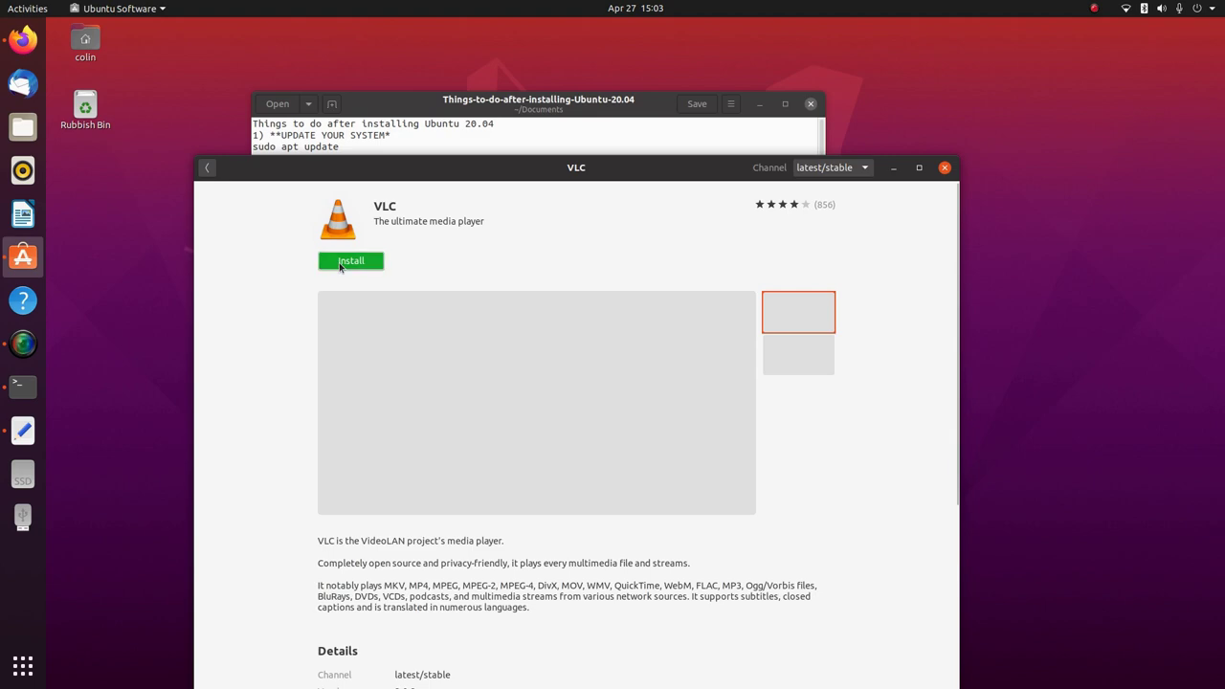
scroll(454, 542, "down", 5)
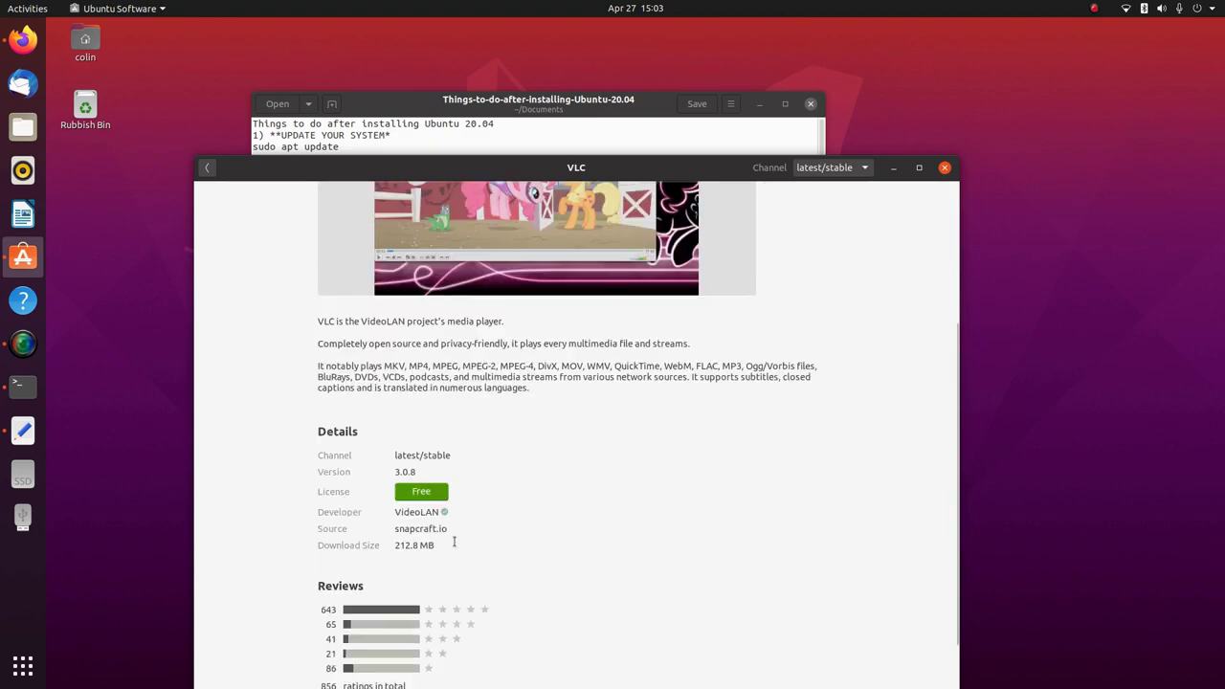
scroll(454, 542, "up", 5)
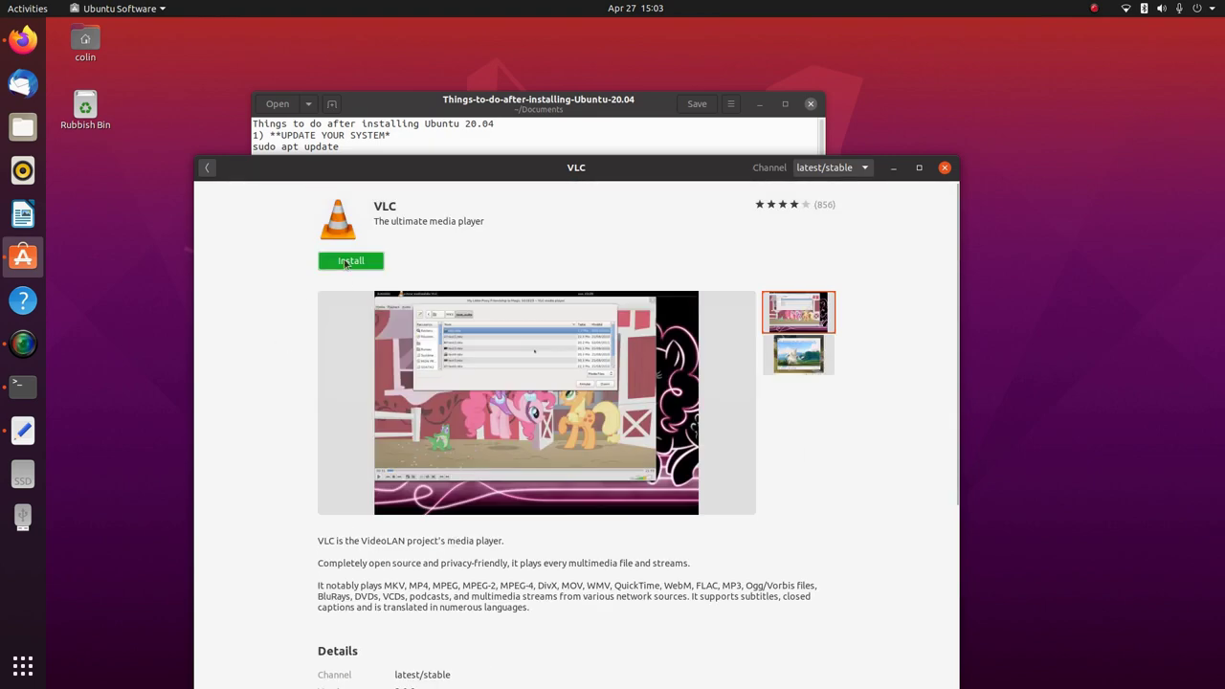
left_click(351, 262)
left_click(694, 205)
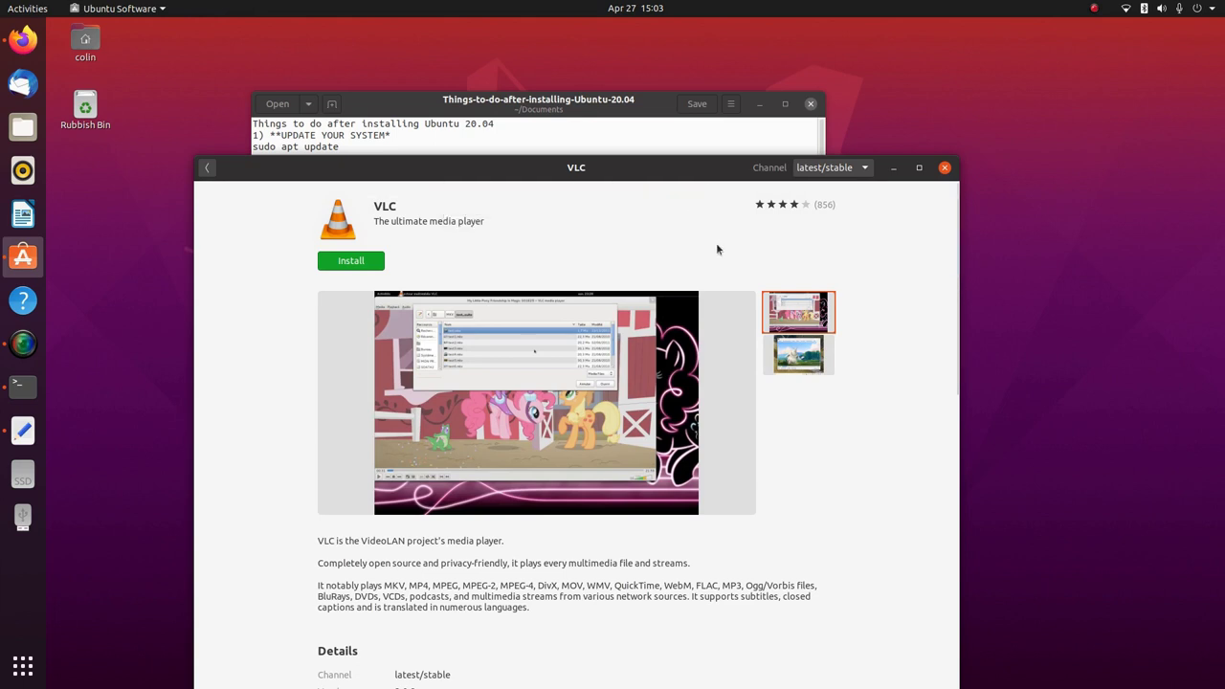
- Keep VLC on the latest/stable channel and retry the install, dismissing the error
left_click(841, 176)
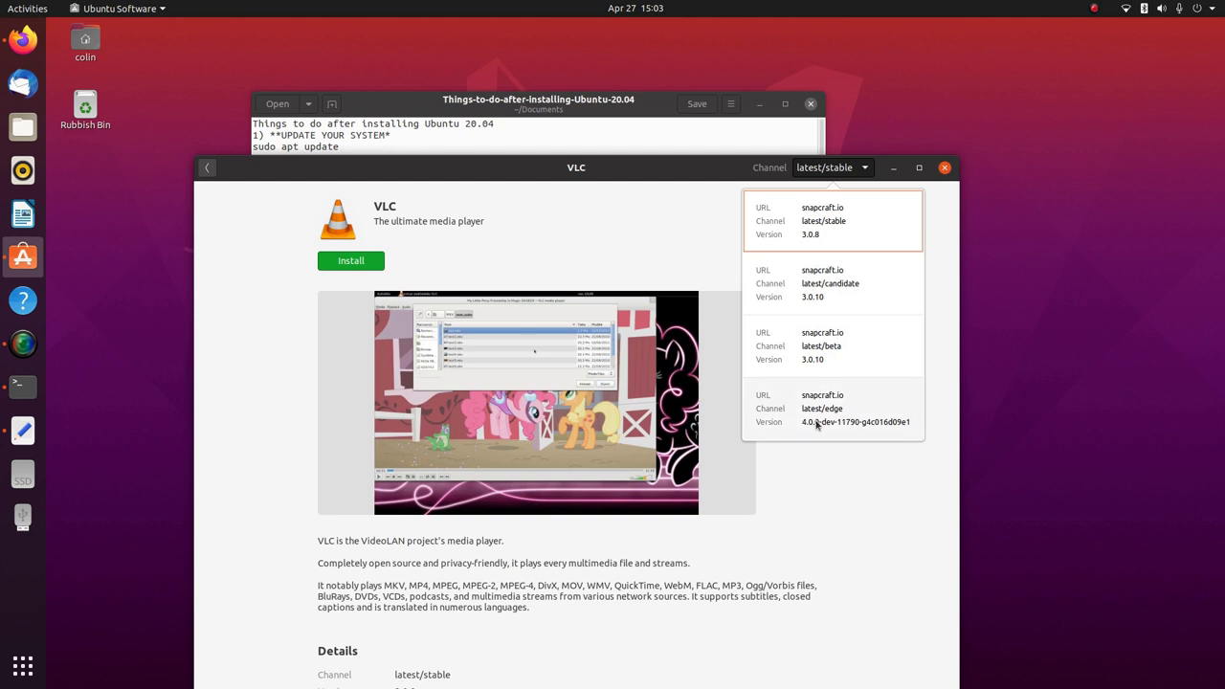
left_click(829, 205)
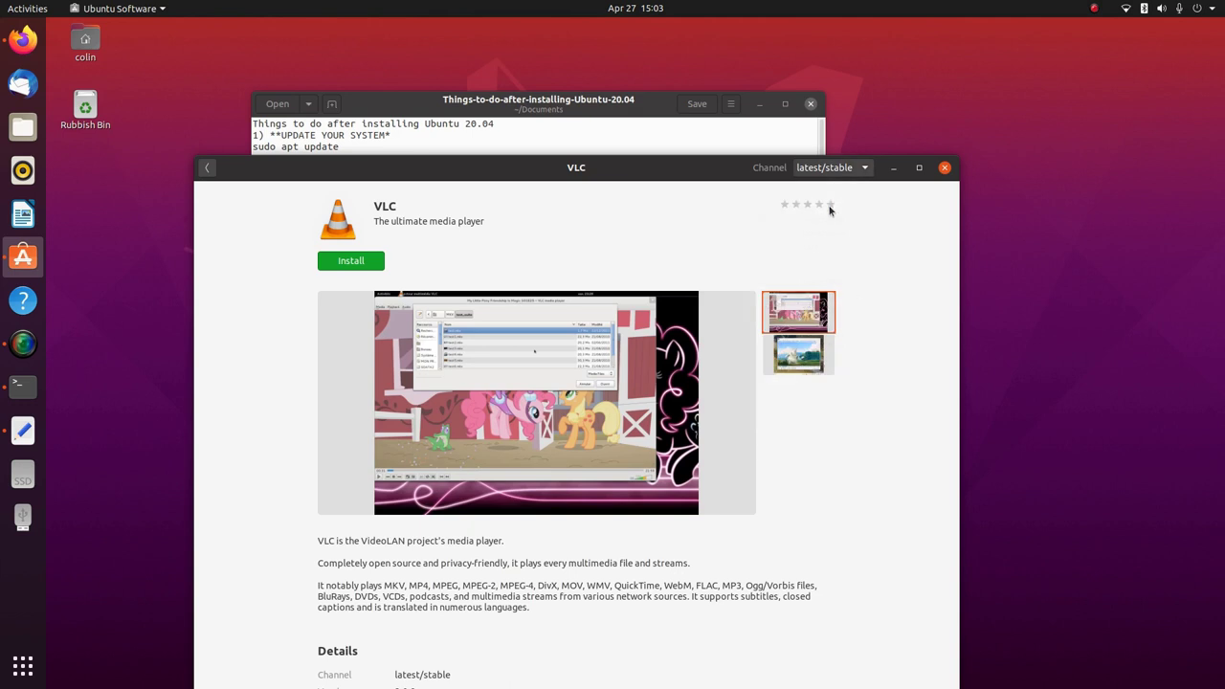
left_click(332, 262)
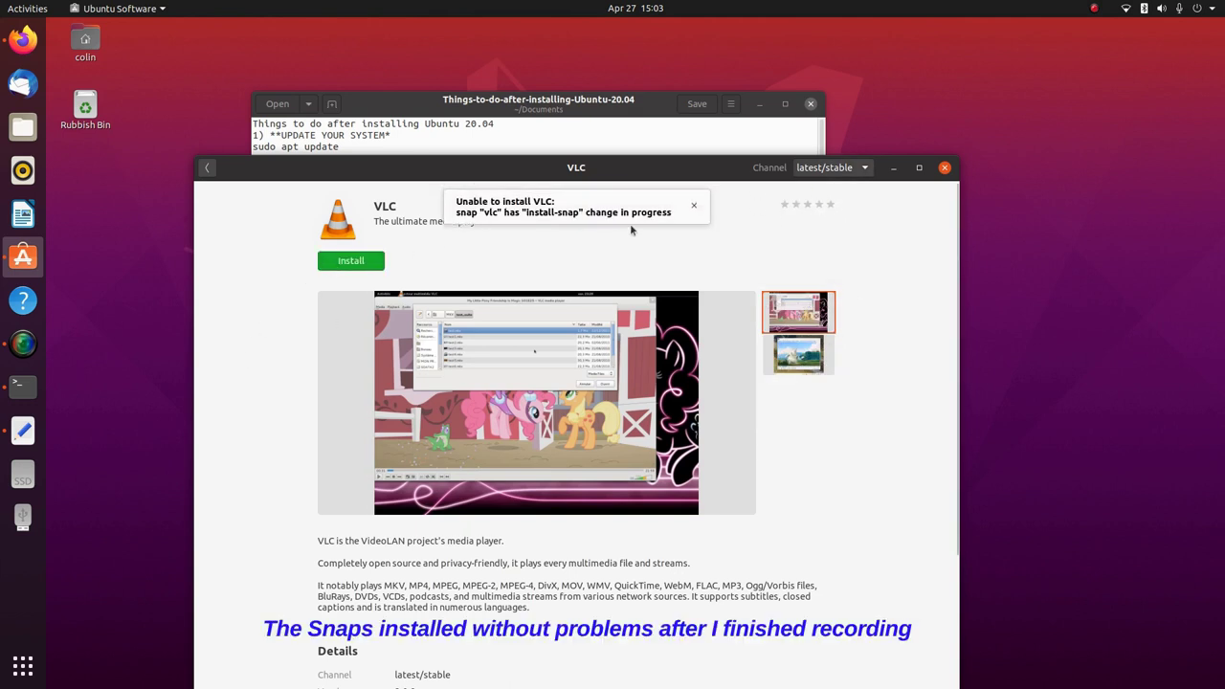
left_click(695, 207)
- Bring the install checklist document back in front of the VLC page
left_click(609, 109)
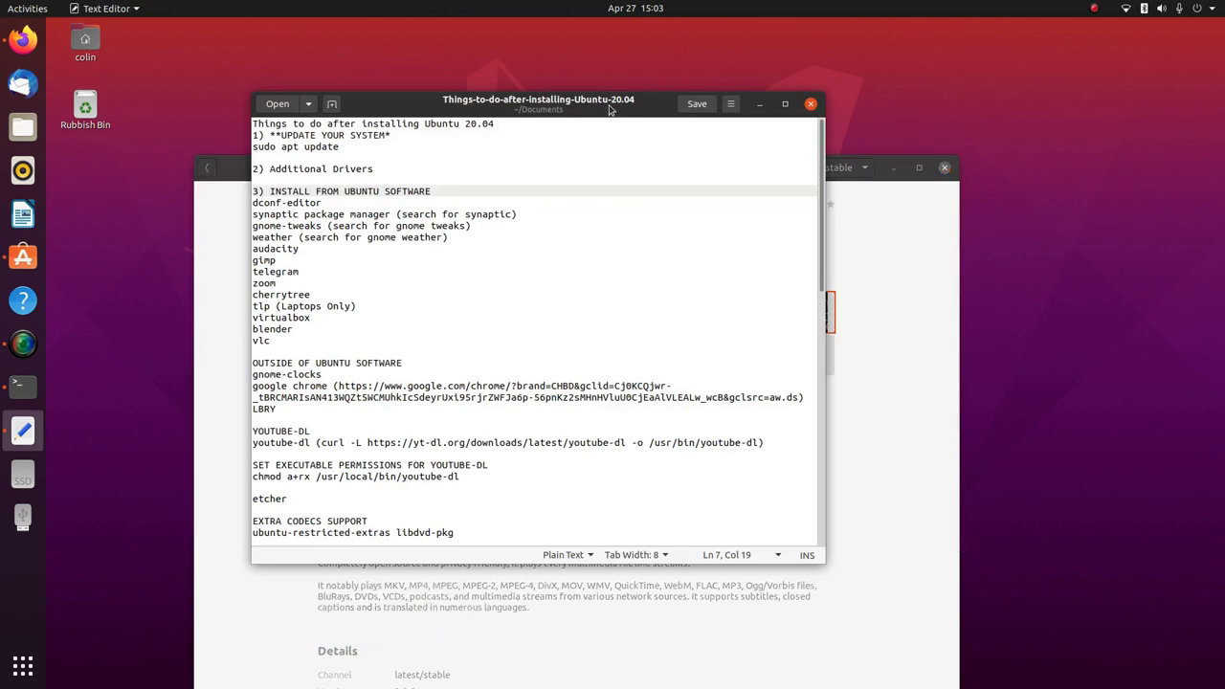
left_click(877, 253)
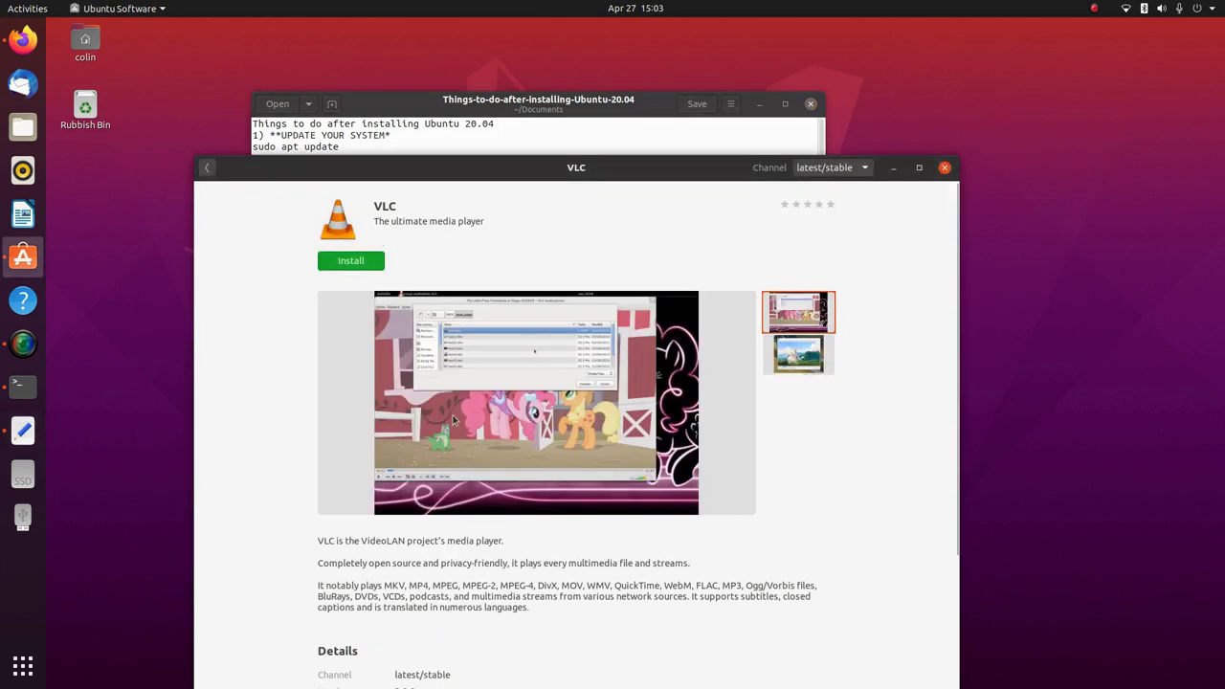
scroll(453, 417, "down", 4)
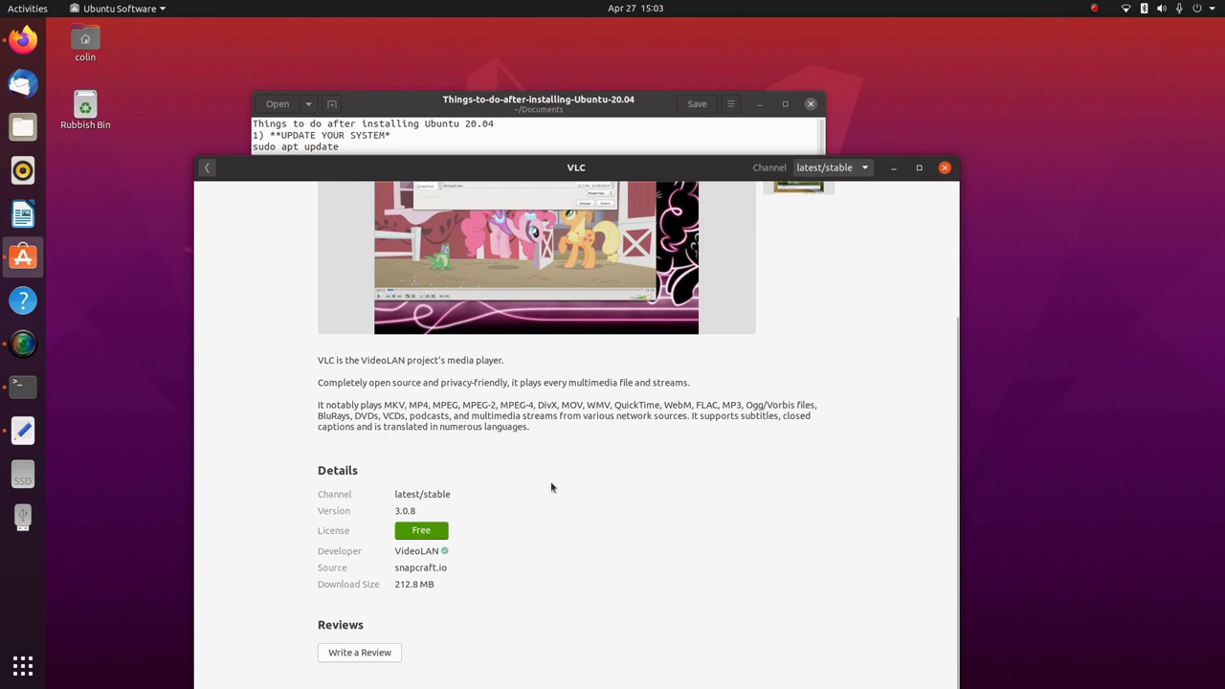
left_click(393, 108)
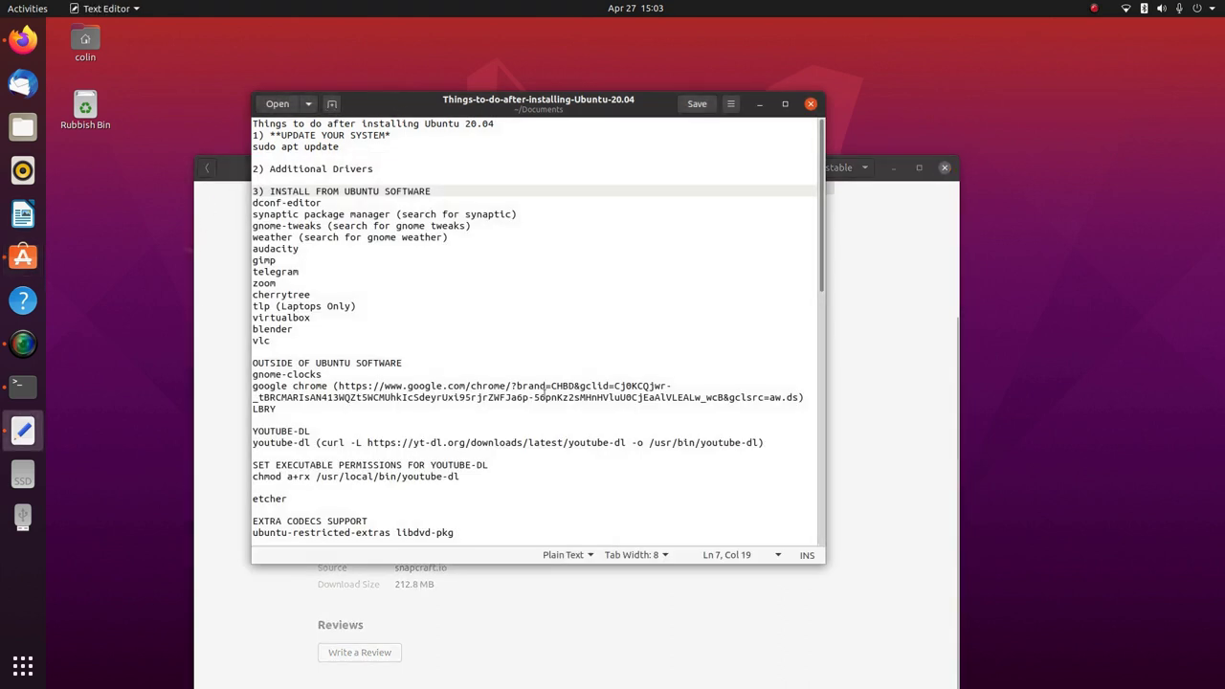
- Launch Synaptic Package Manager via the syn search and authenticate with the account password
key("super")
type("syn")
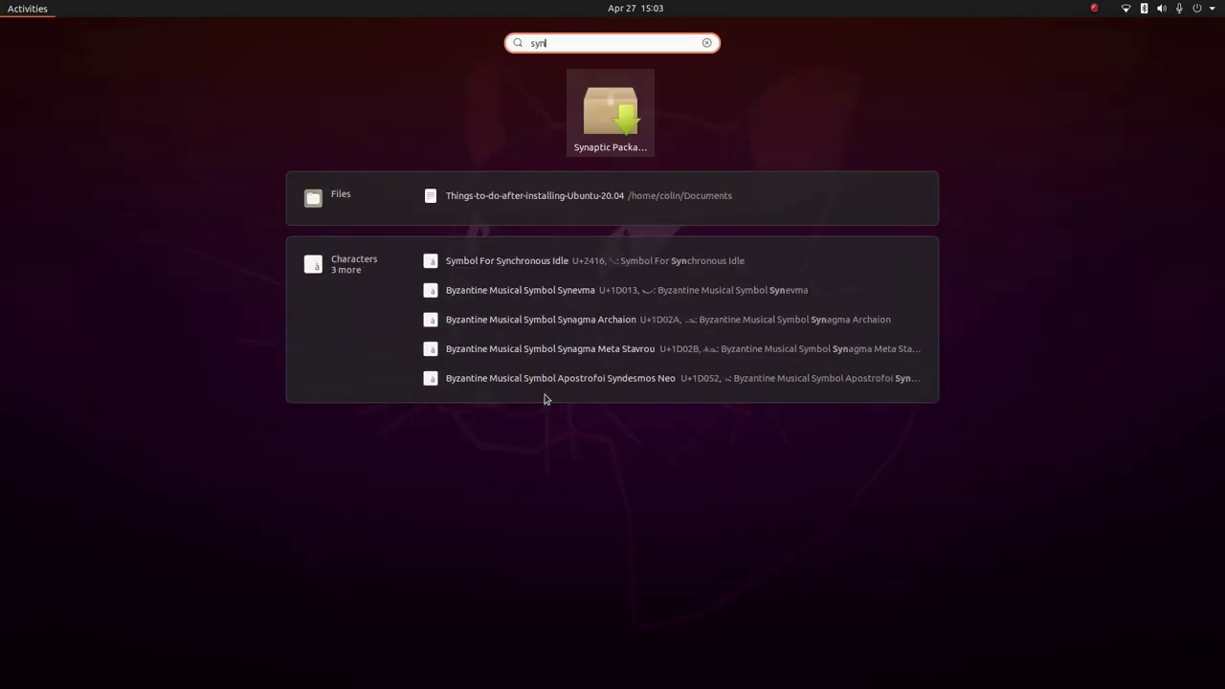
key("Return")
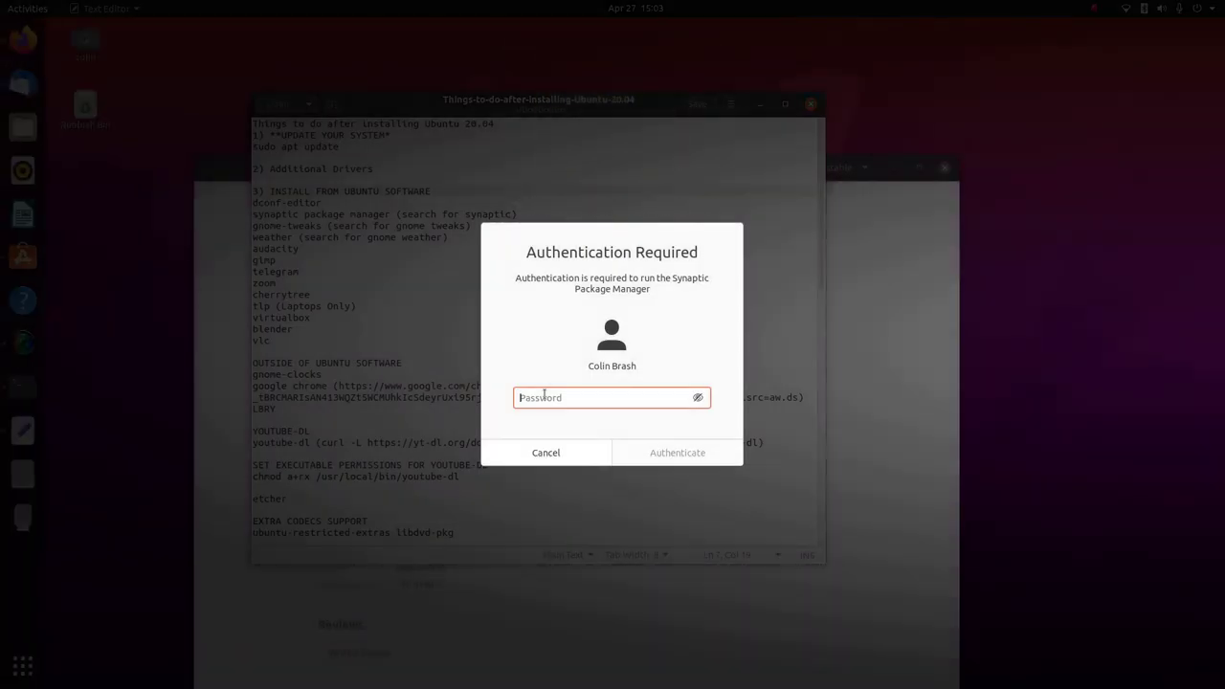
type("********")
key("Return")
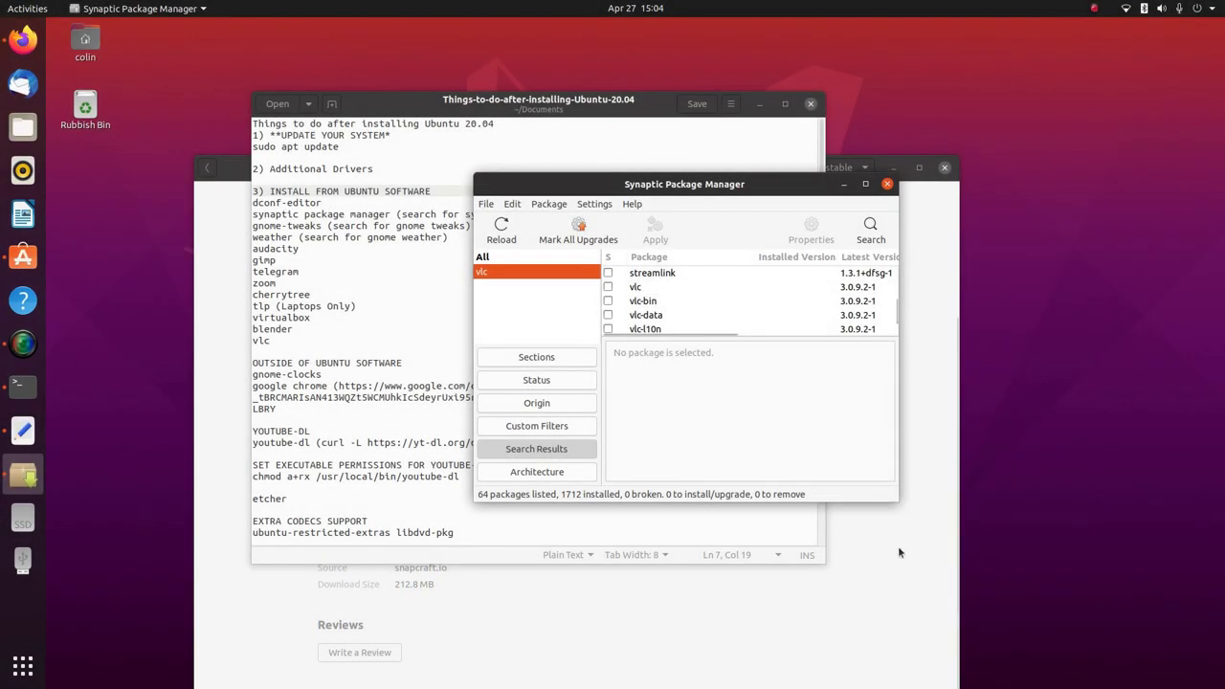
left_click(898, 546)
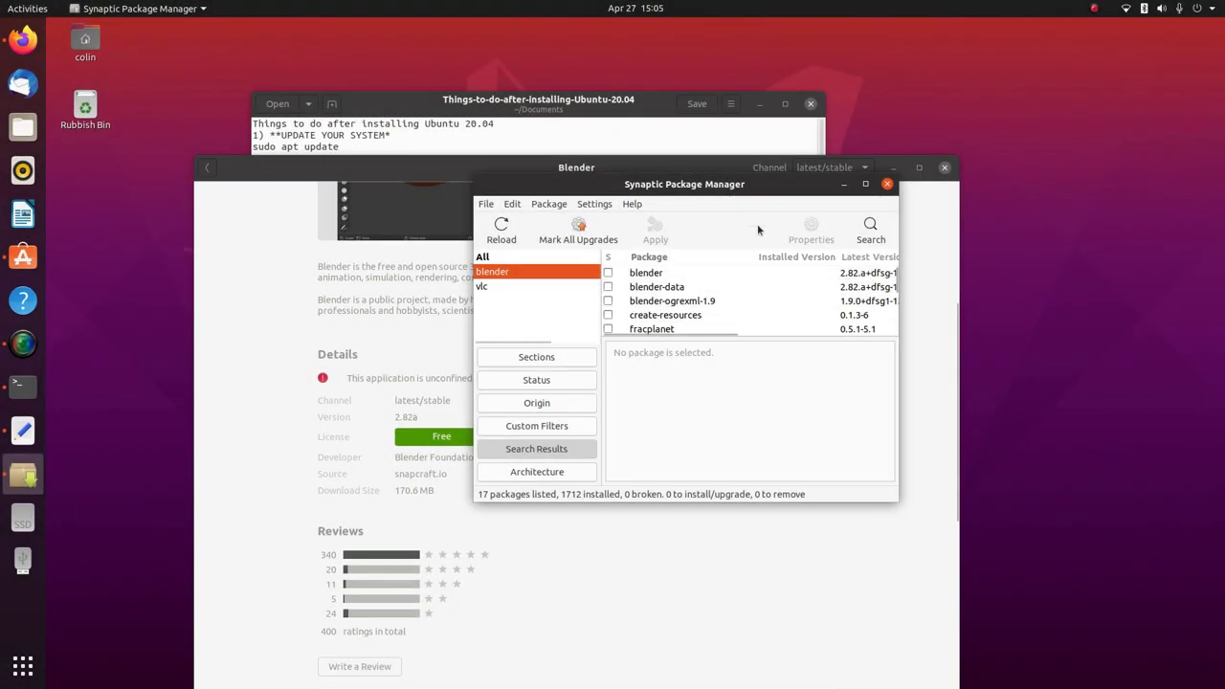
- Search Synaptic's package list for gnome-clocks
left_click(574, 103)
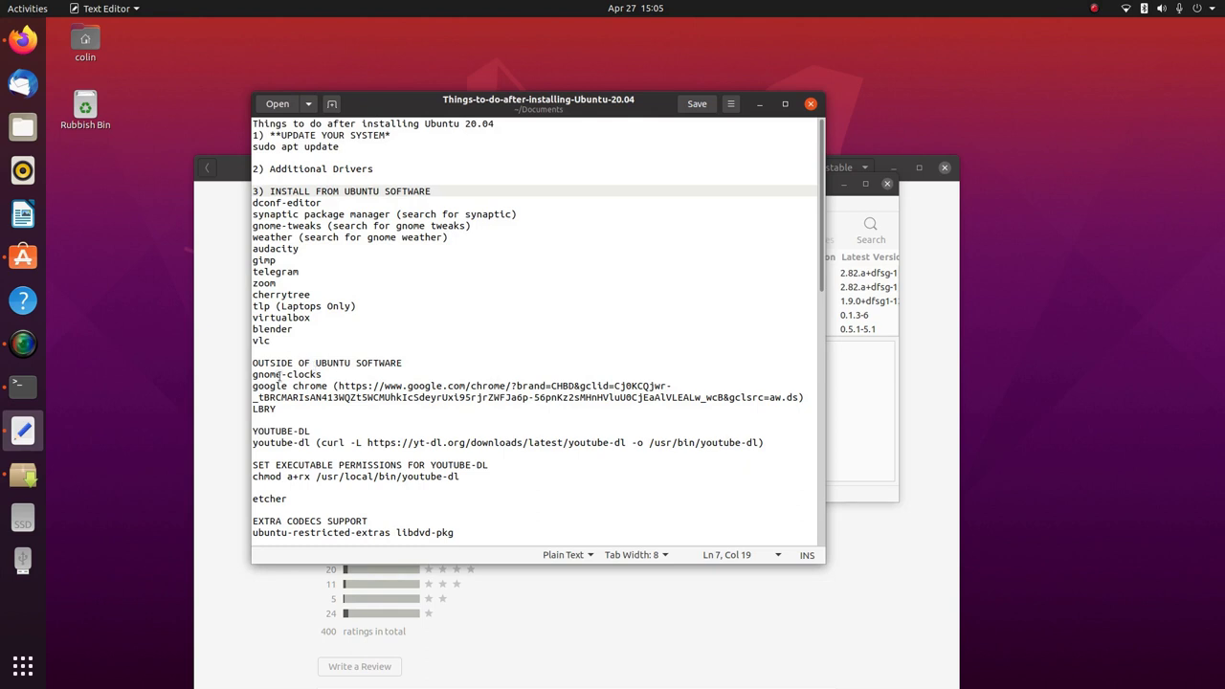
left_click(837, 190)
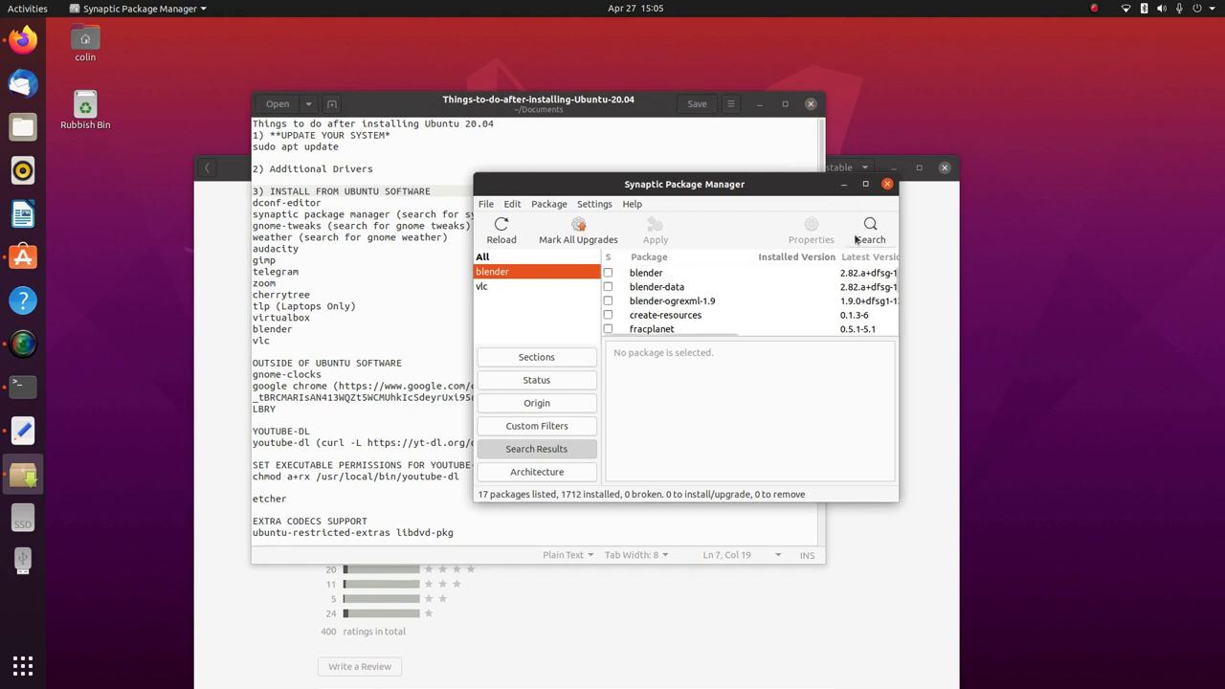
left_click(870, 230)
type("gnome-clocks")
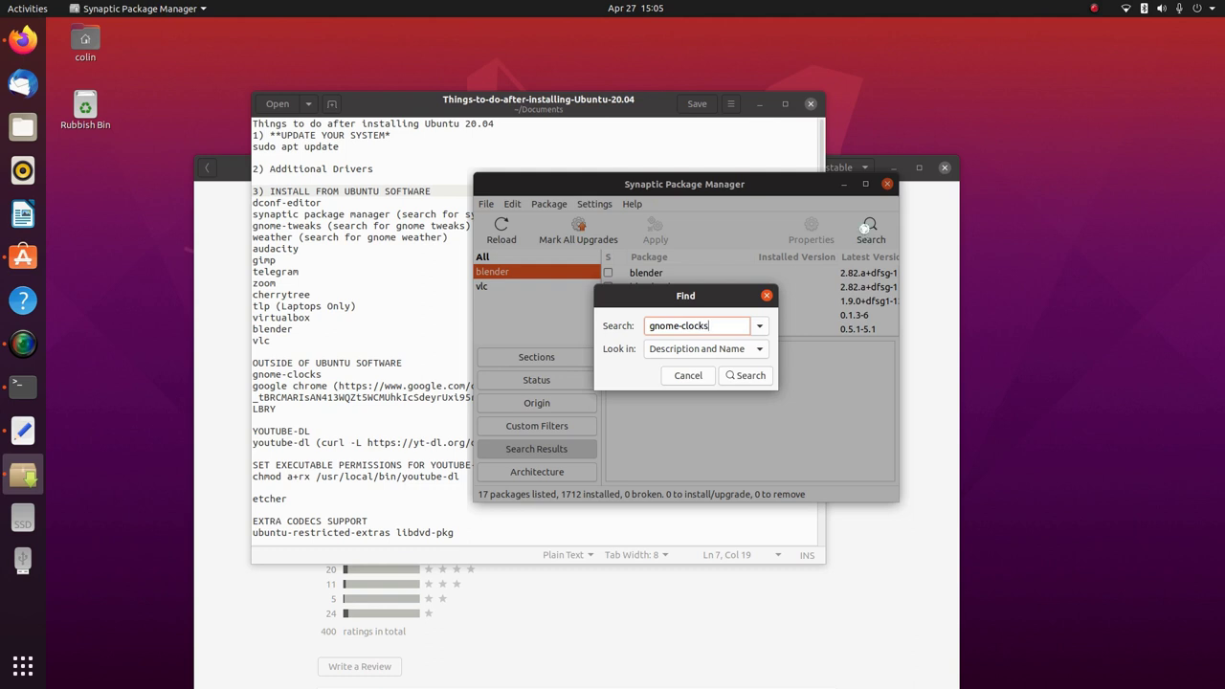
key("Return")
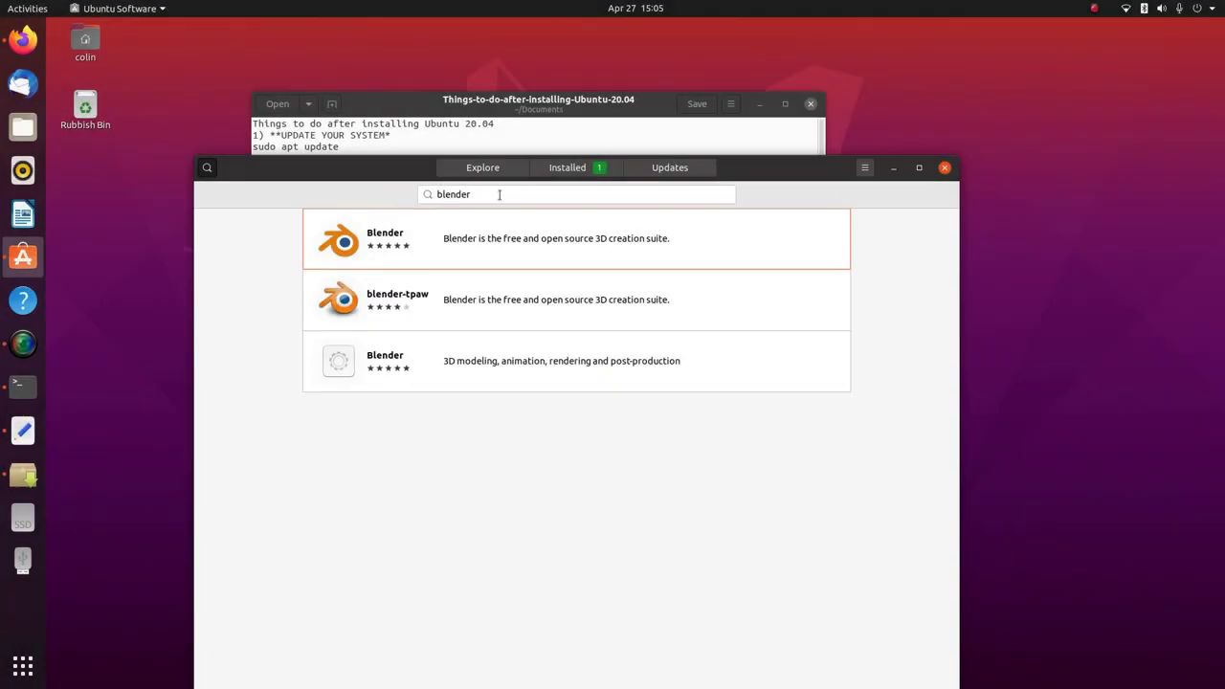
- Replace the Ubuntu Software search term with gnome clocks
double_click(499, 195)
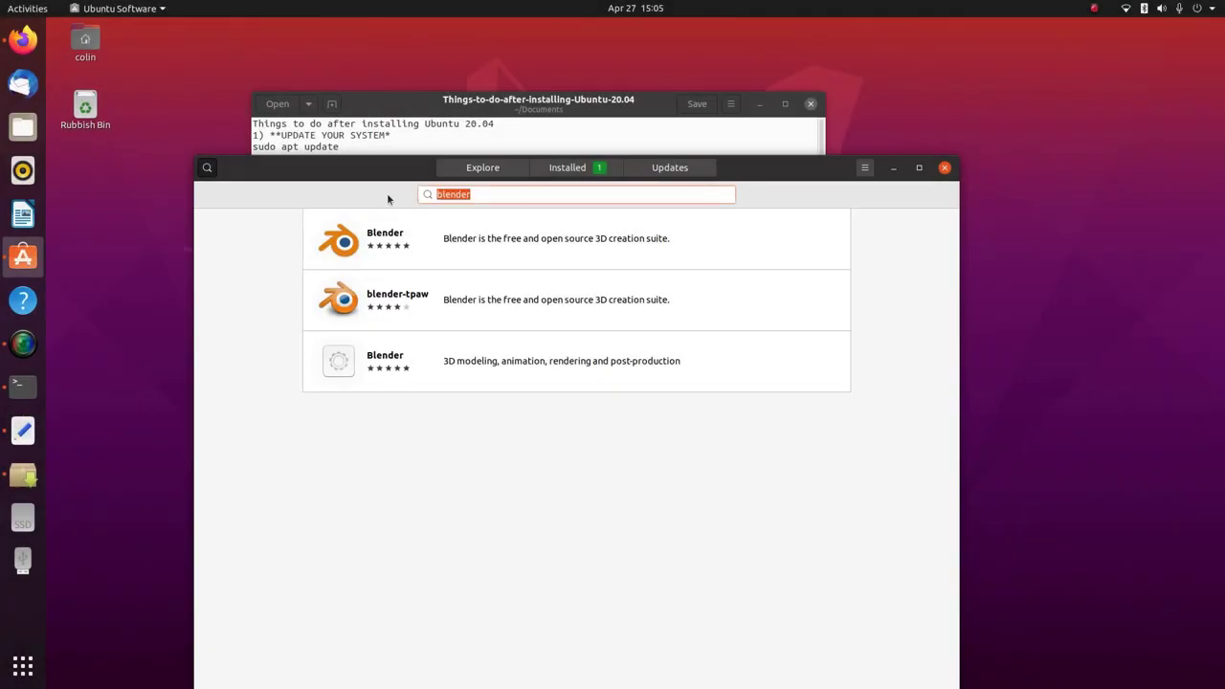
type("gnome clocks")
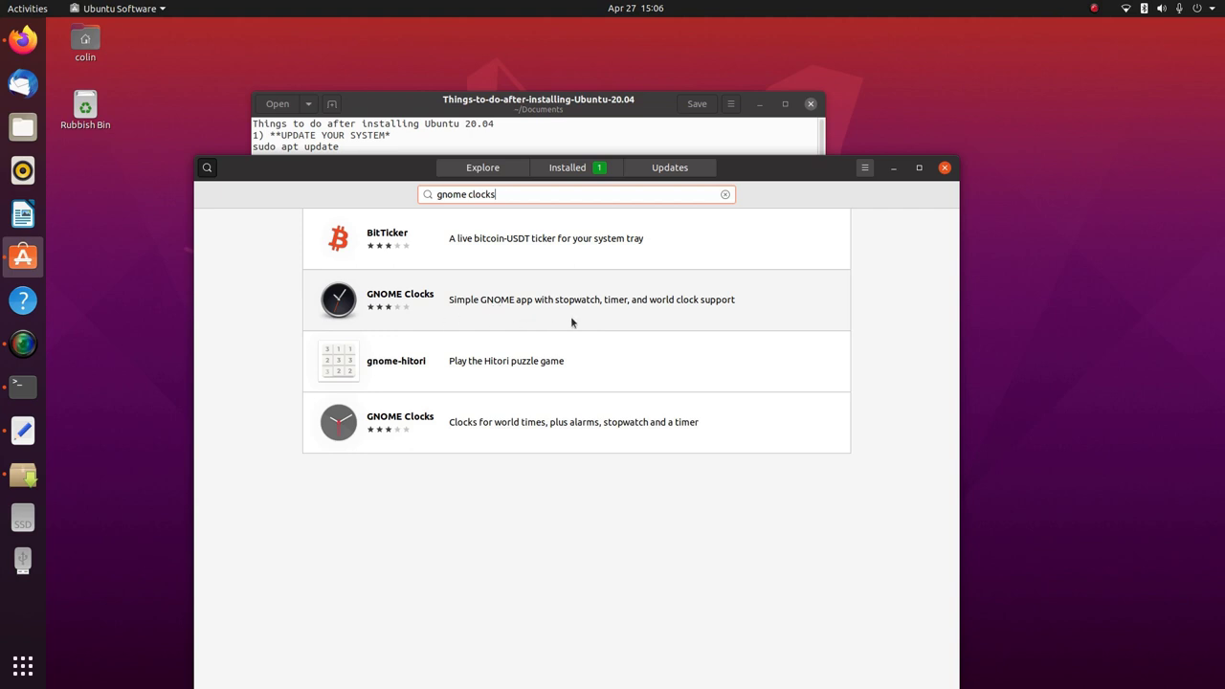
left_click(627, 8)
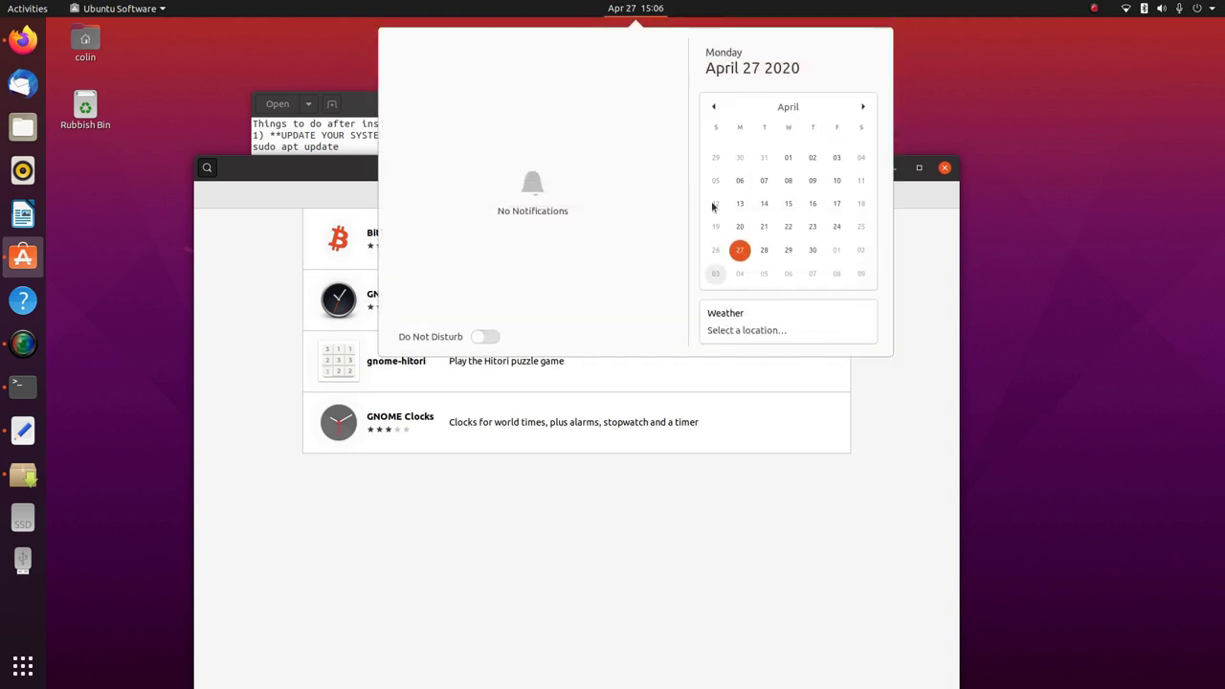
left_click(640, 7)
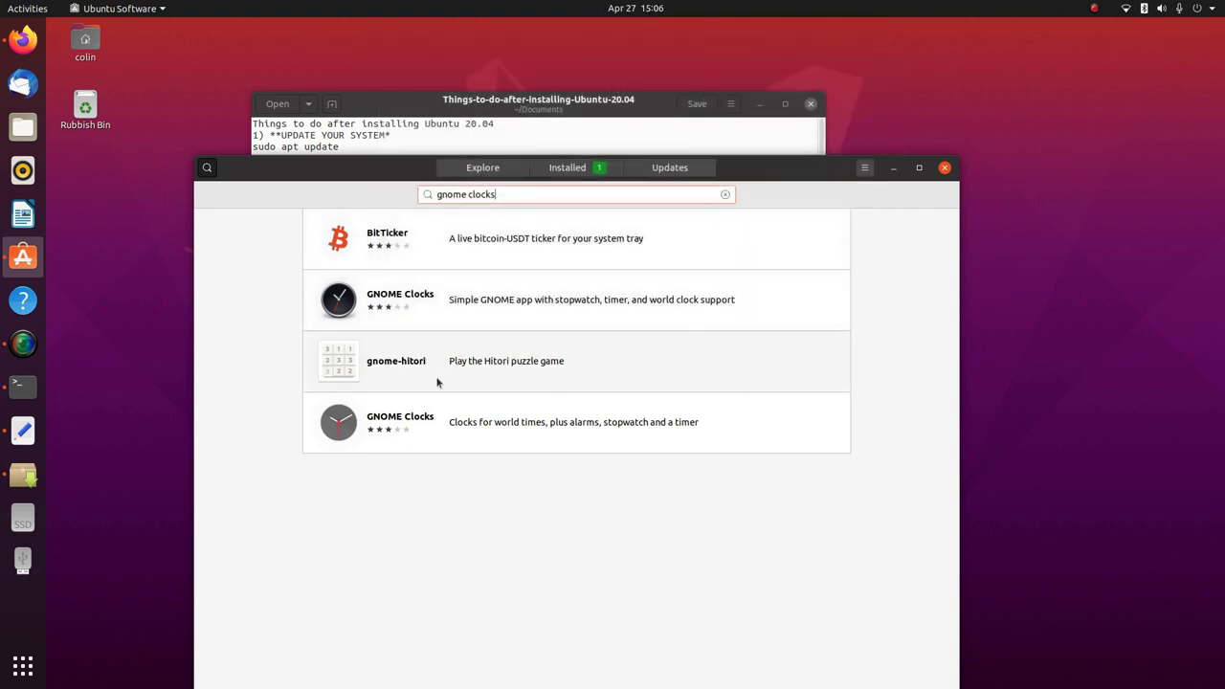
- Start installing GNOME Clocks, then switch to the Terminal
left_click(350, 429)
left_click(340, 262)
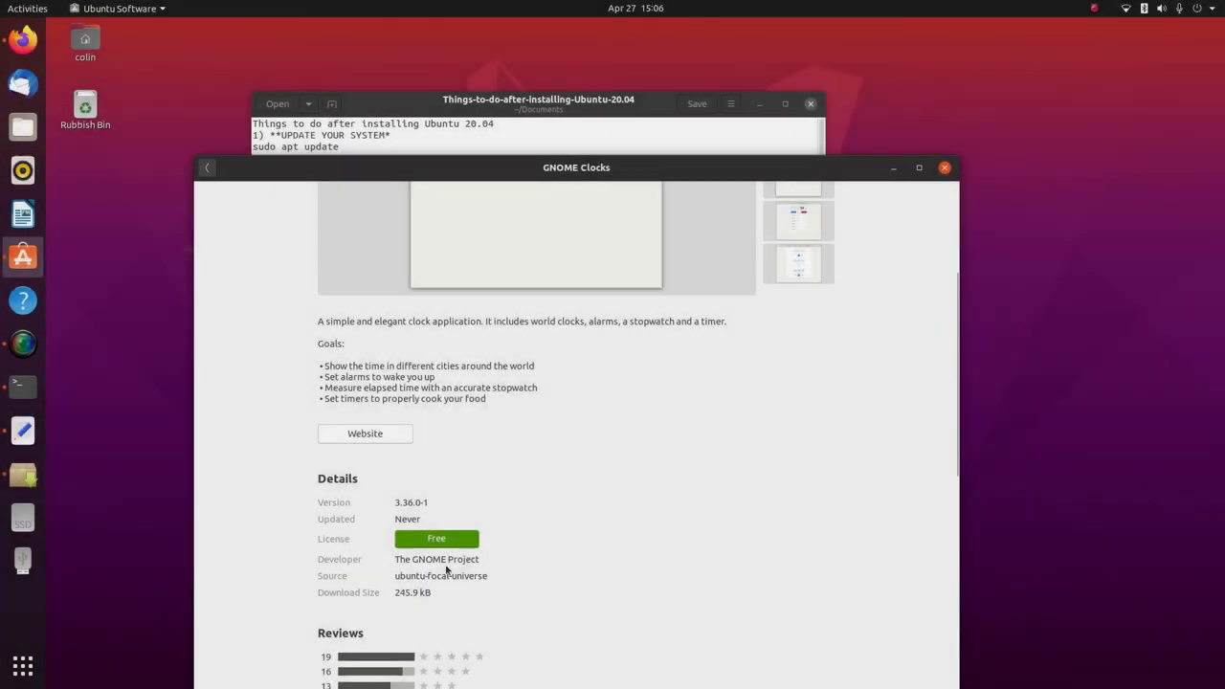
scroll(455, 560, "up", 3)
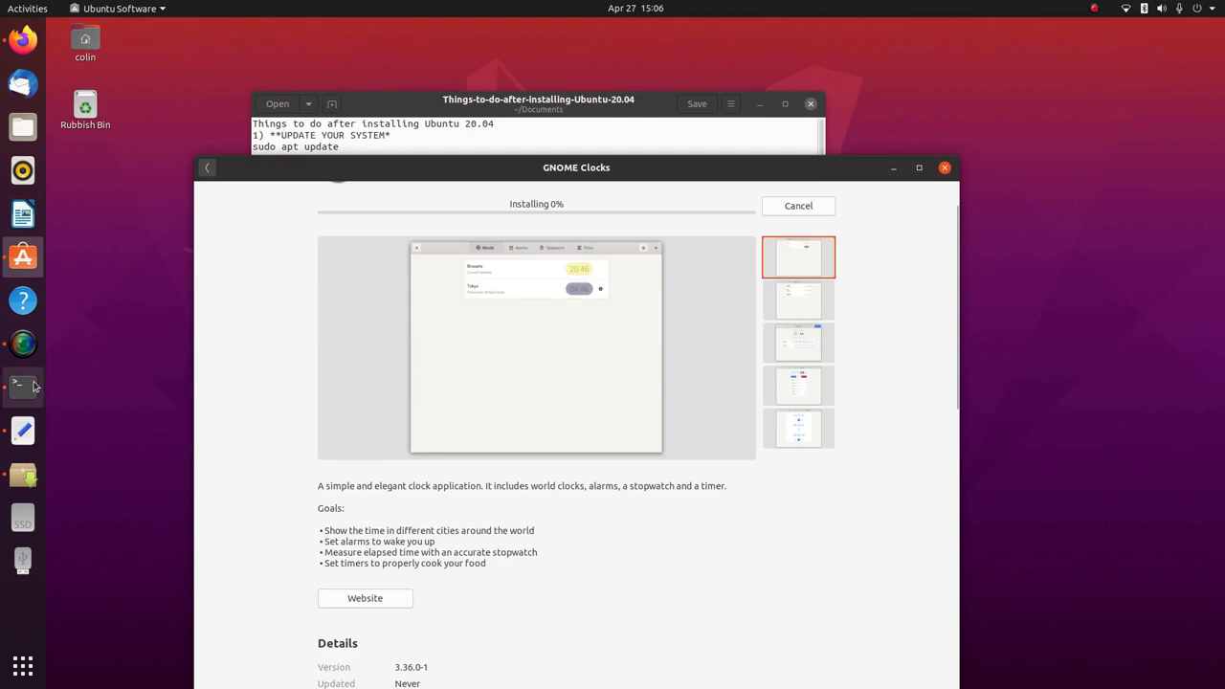
left_click(23, 385)
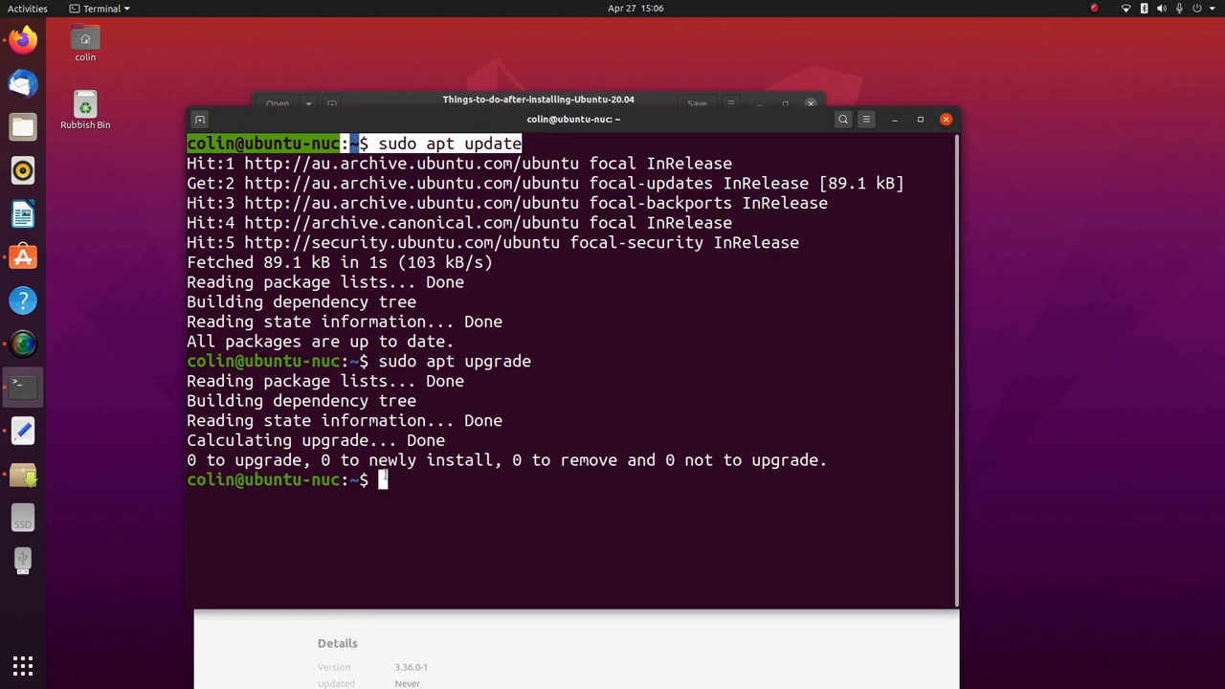
left_click(419, 475)
- Enter sudo apt install gnome-clocks in Terminal, then close Synaptic to free the package lock
type("sudo ")
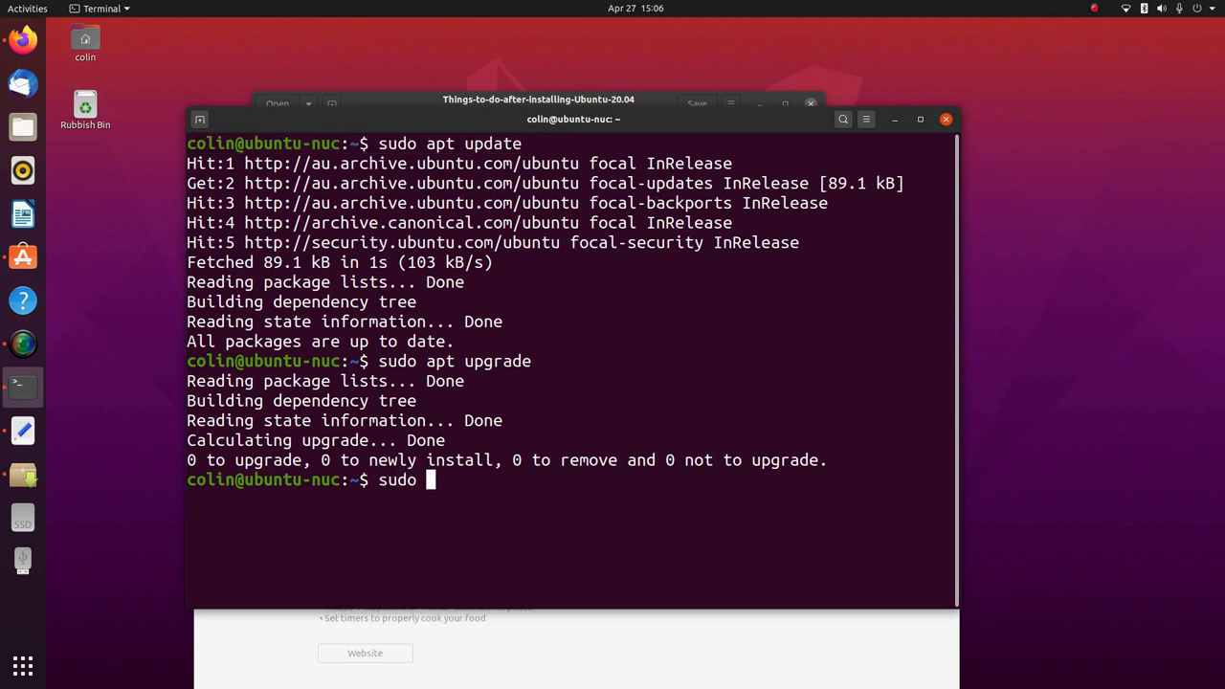
type("apt insta")
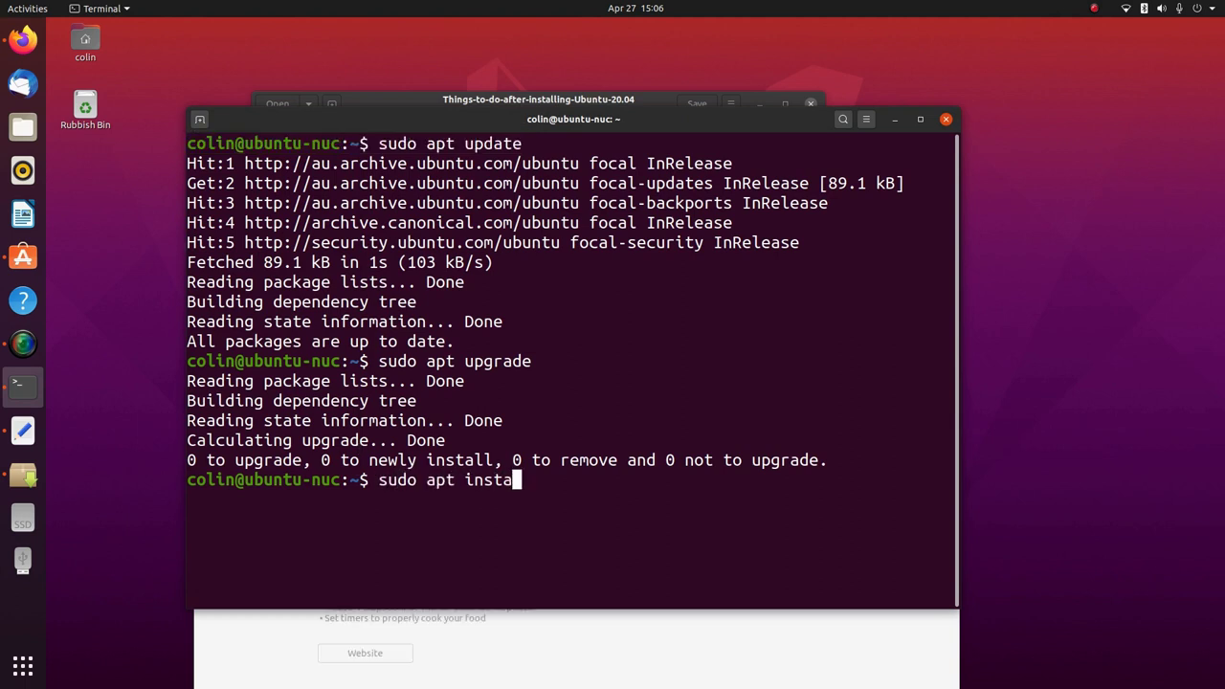
type("ll gnome-c")
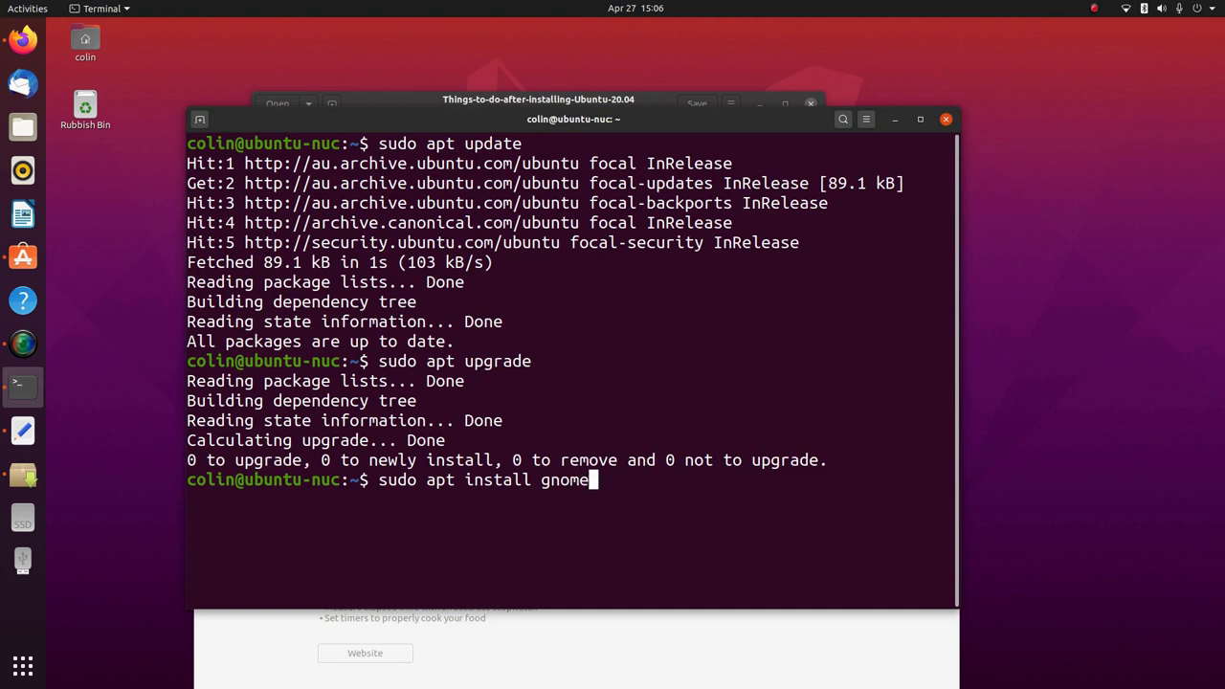
type("locks")
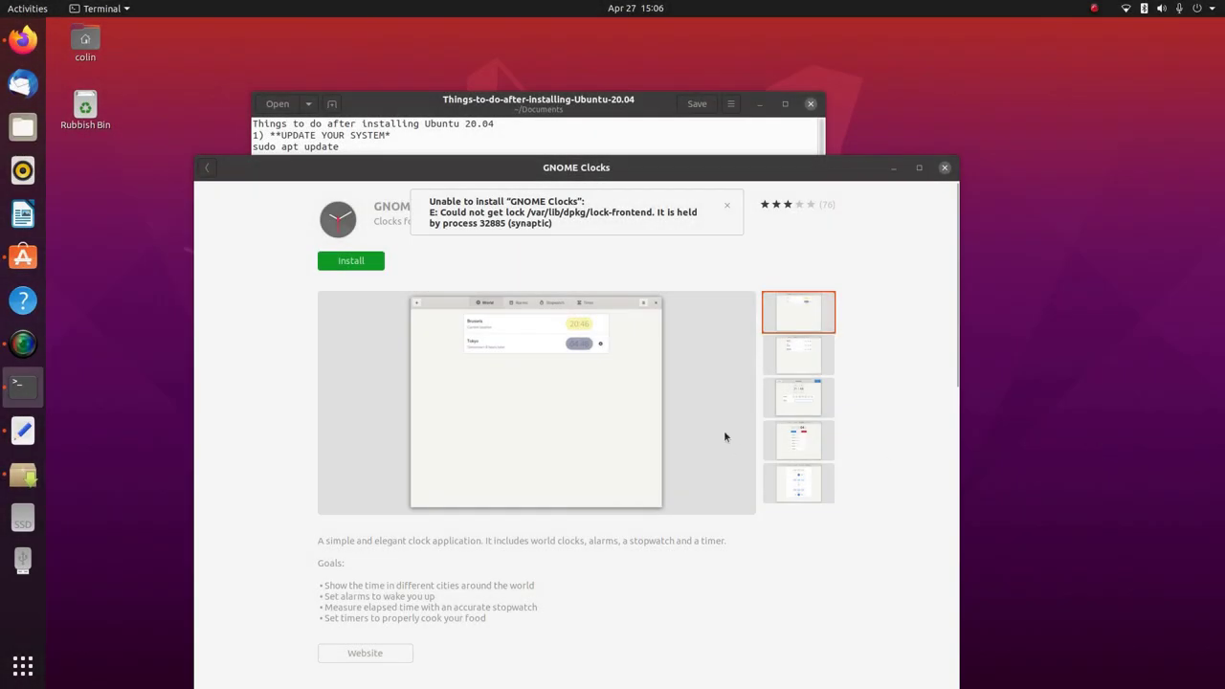
key("super")
left_click(691, 297)
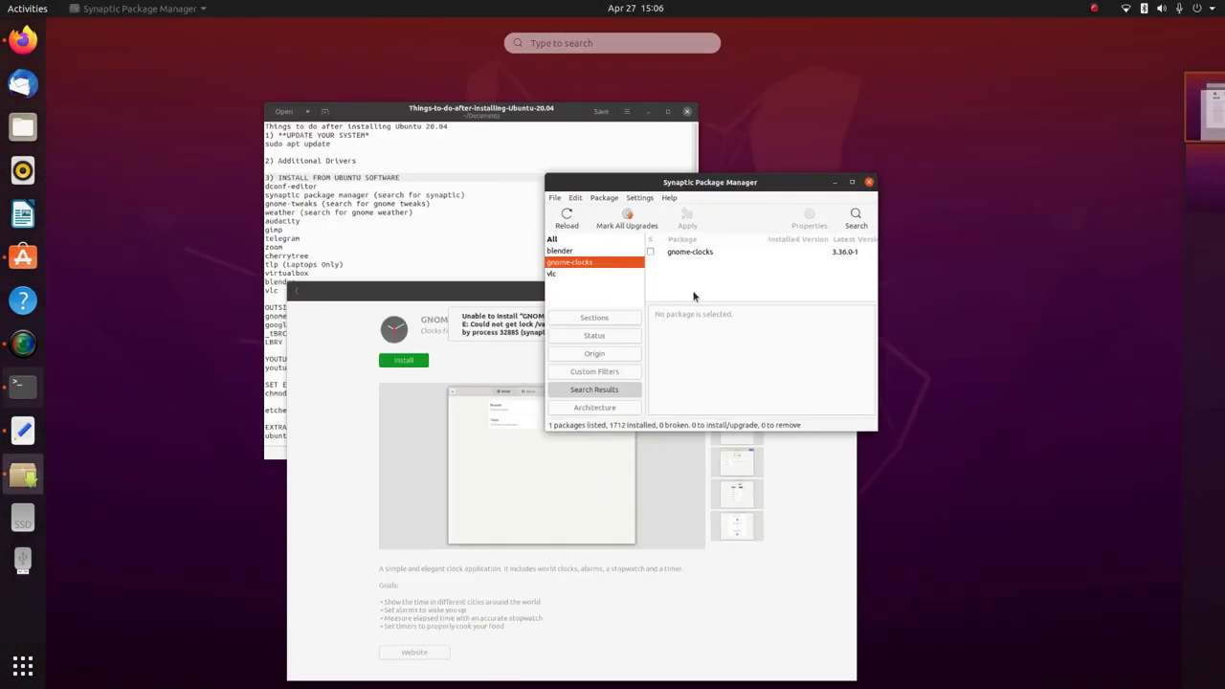
left_click(887, 184)
left_click(362, 265)
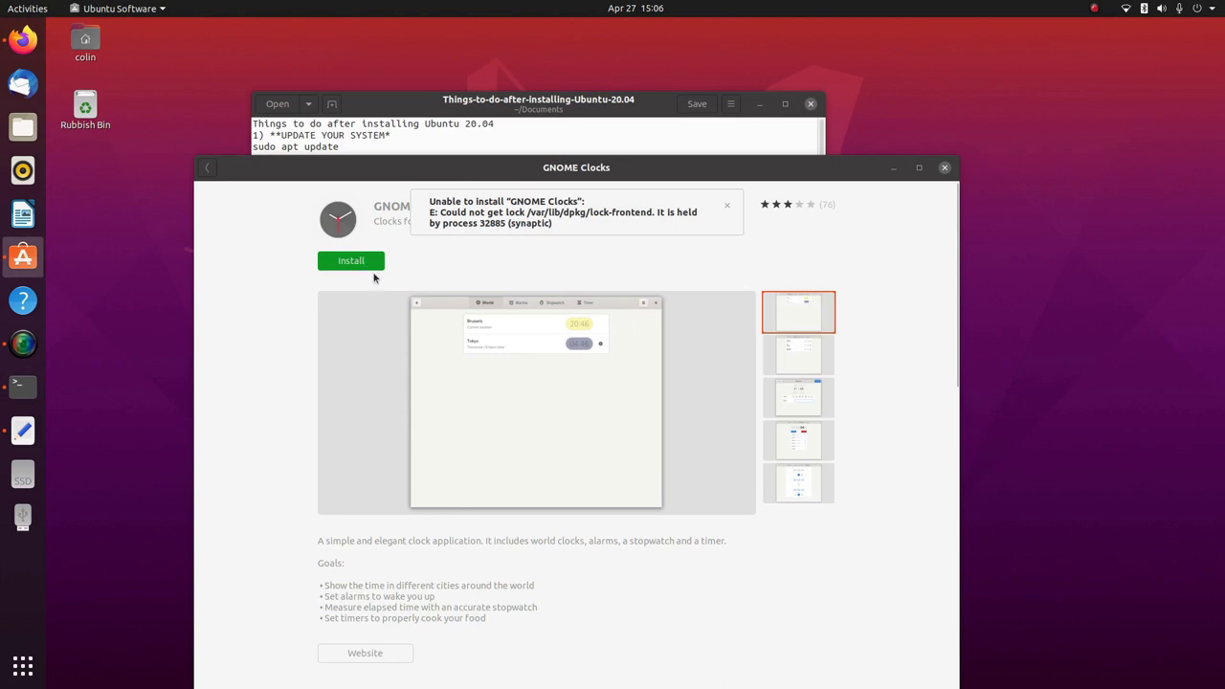
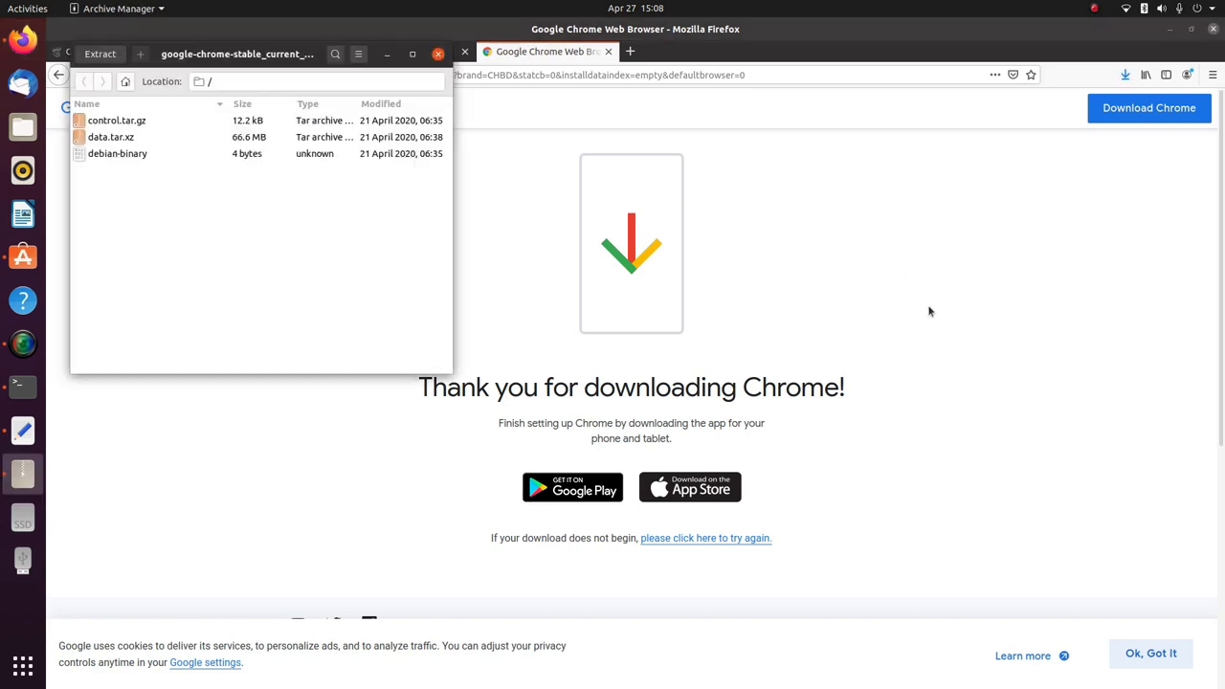
- Replace the 'gnome clocks' search with 'gdebi' and start installing GDebi Package Installer
left_click(883, 355)
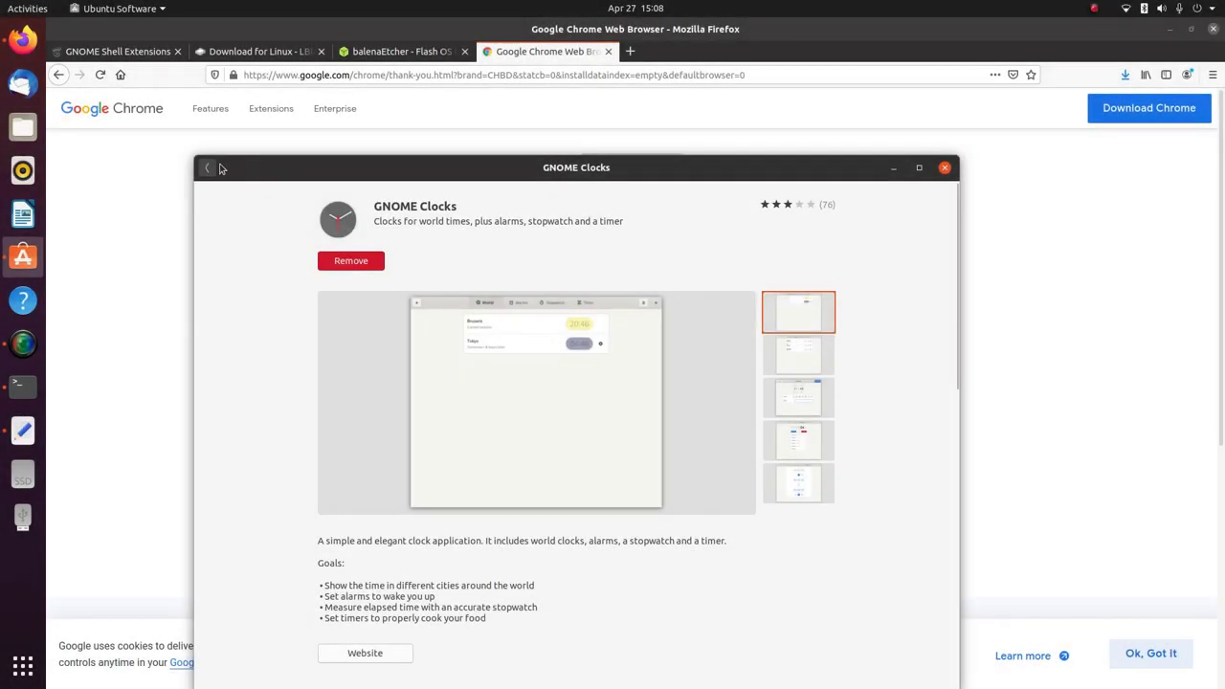
left_click(209, 168)
left_click_drag(531, 195, 367, 196)
type("gdebi")
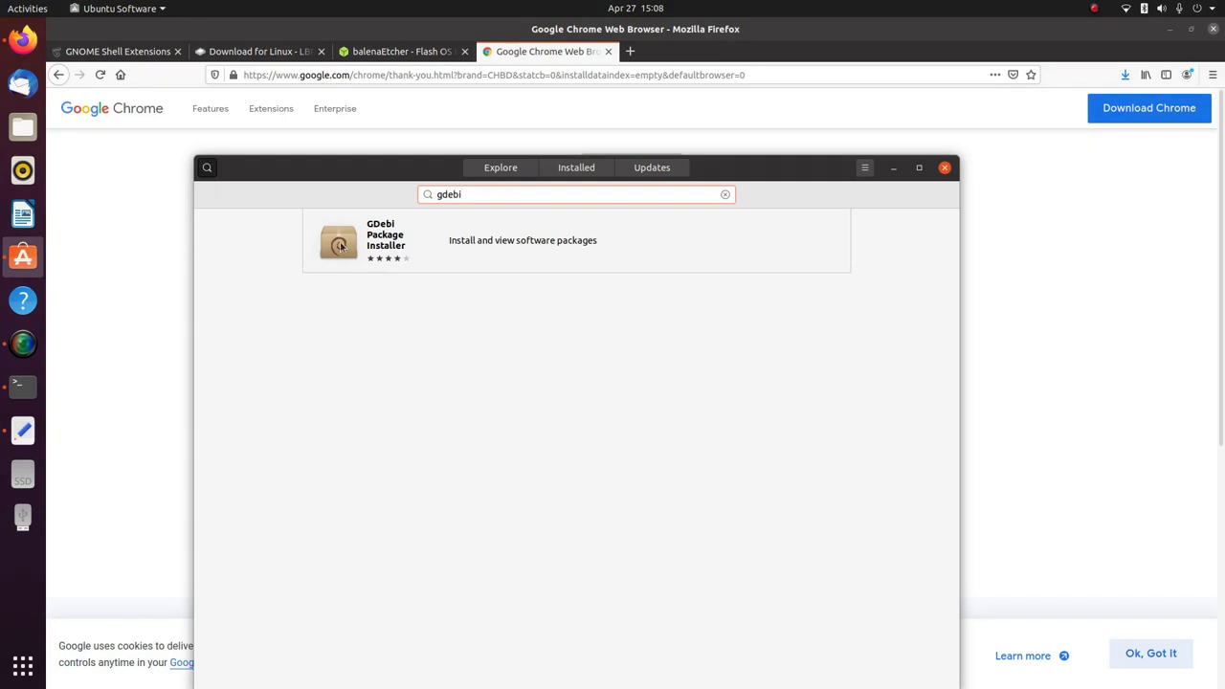
left_click(341, 246)
left_click(347, 262)
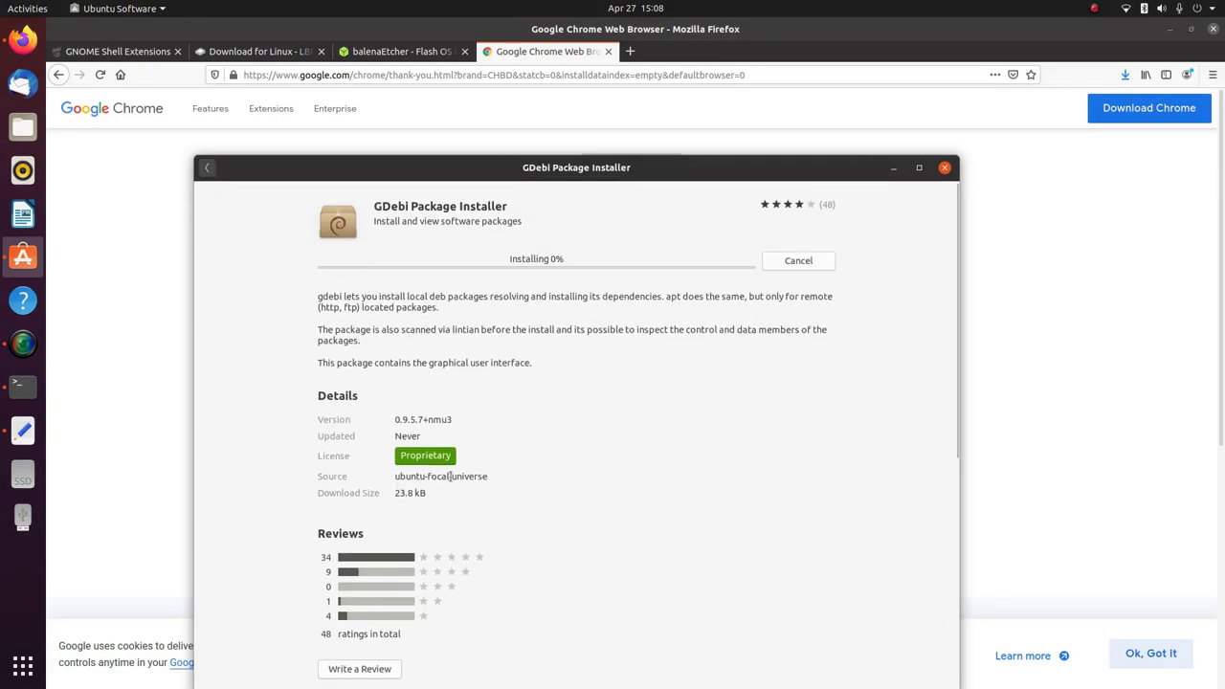
- Type 'sudo apt install gdebi' in Terminal, then bring Firefox's Chrome thank-you page forward
key("alt+Tab")
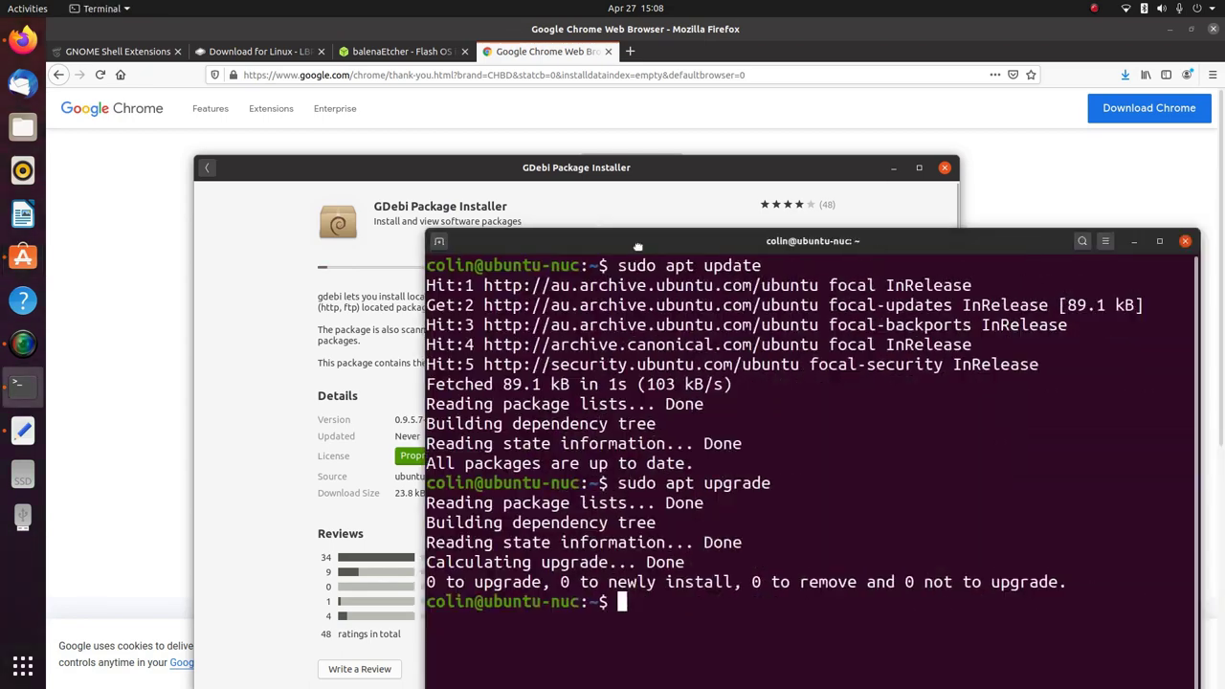
type("sudo apt ")
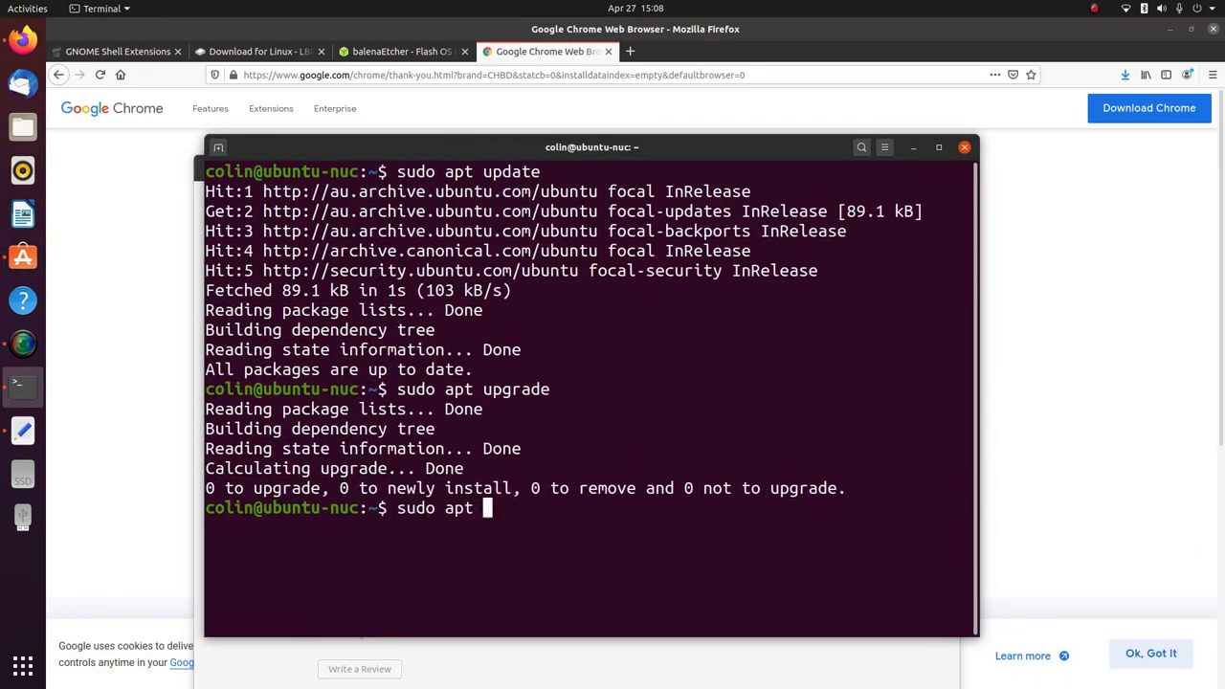
type("install gdeb")
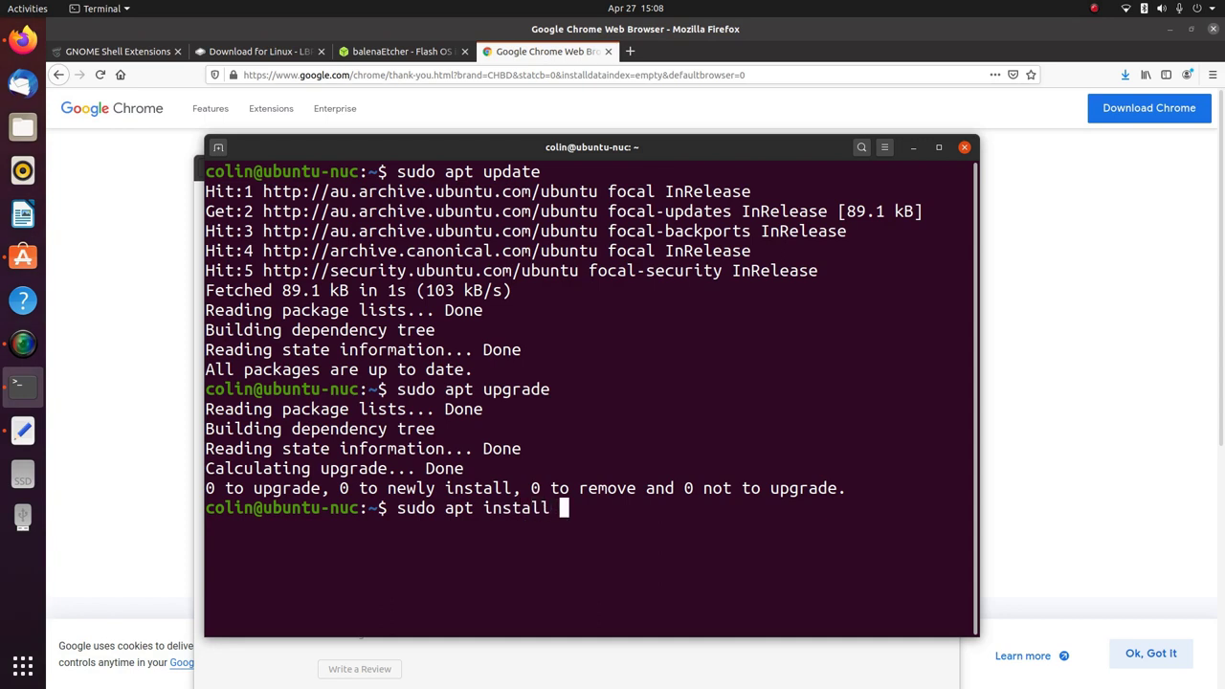
type("i")
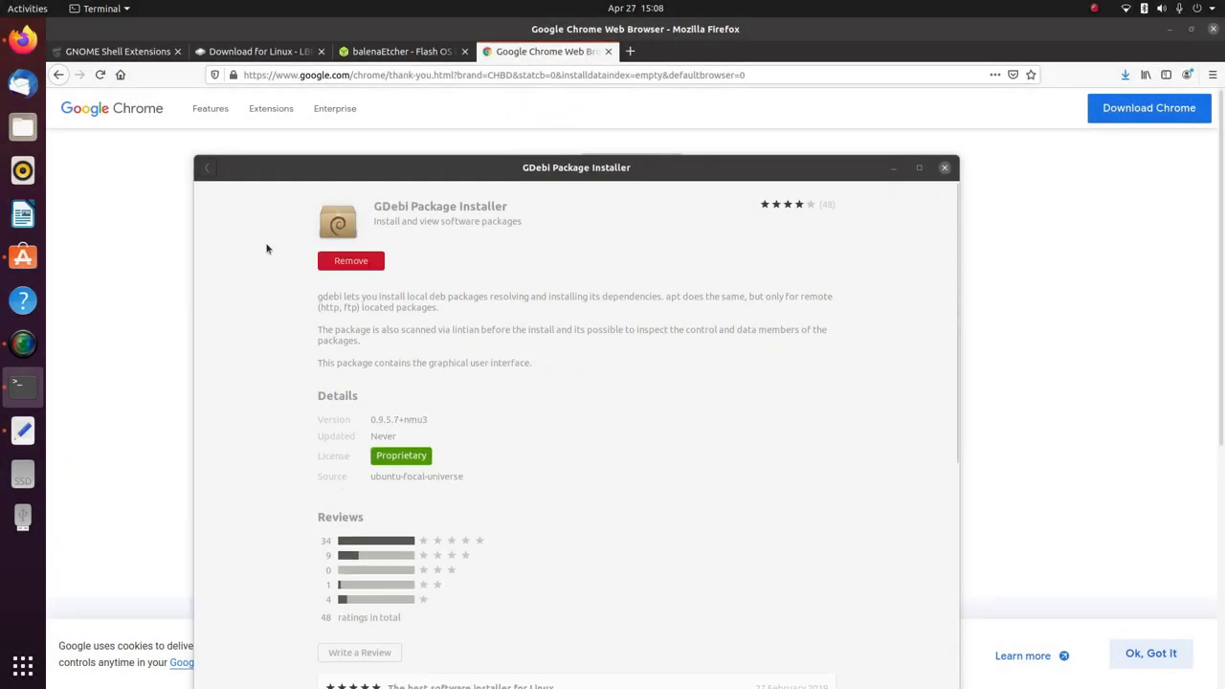
left_click(89, 211)
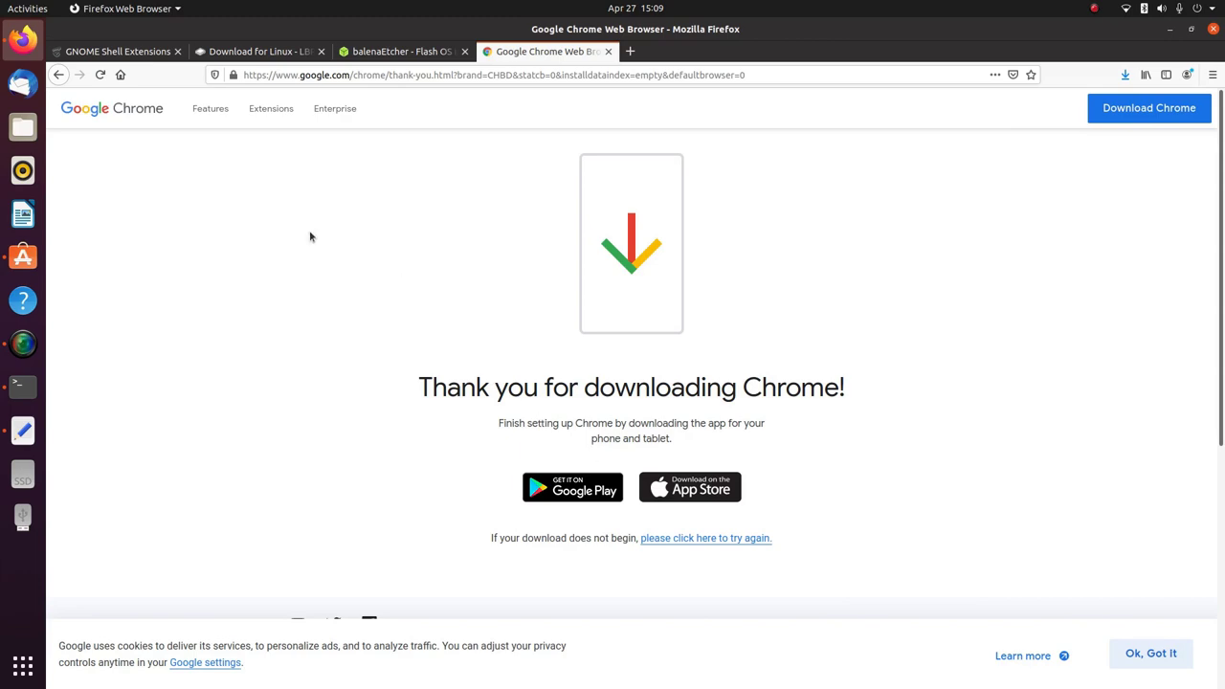
- Download the 64-bit .deb of Google Chrome for Linux after accepting the terms
left_click(60, 75)
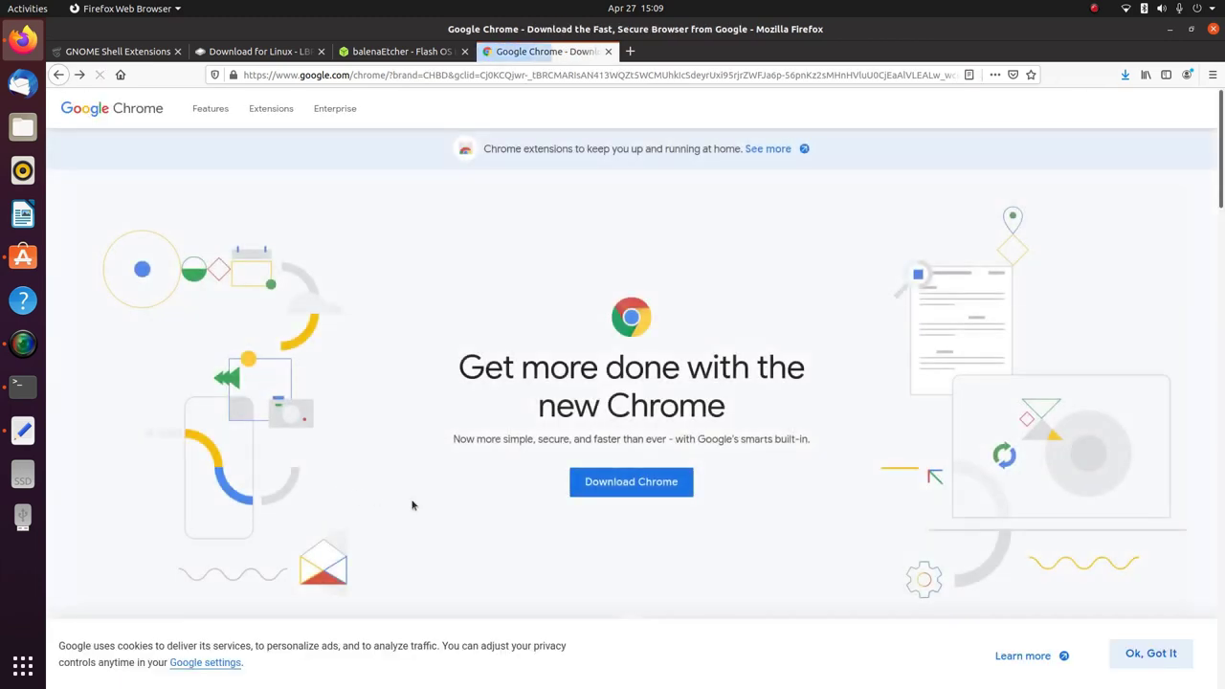
left_click(620, 492)
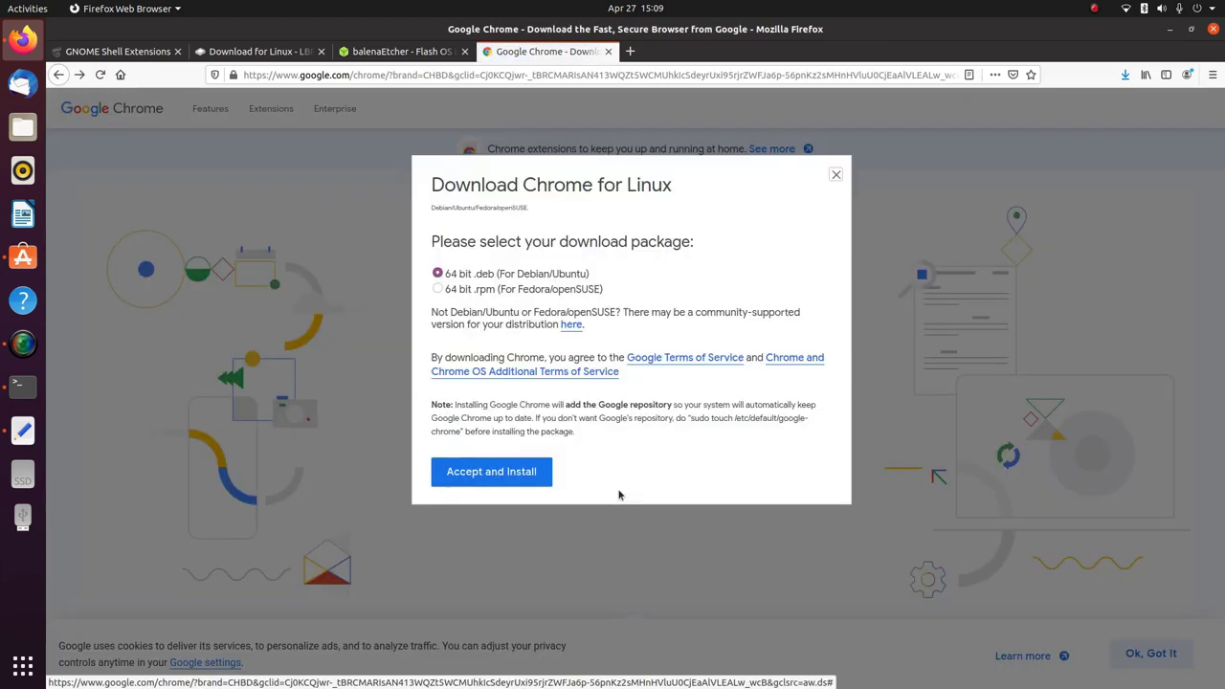
left_click(487, 481)
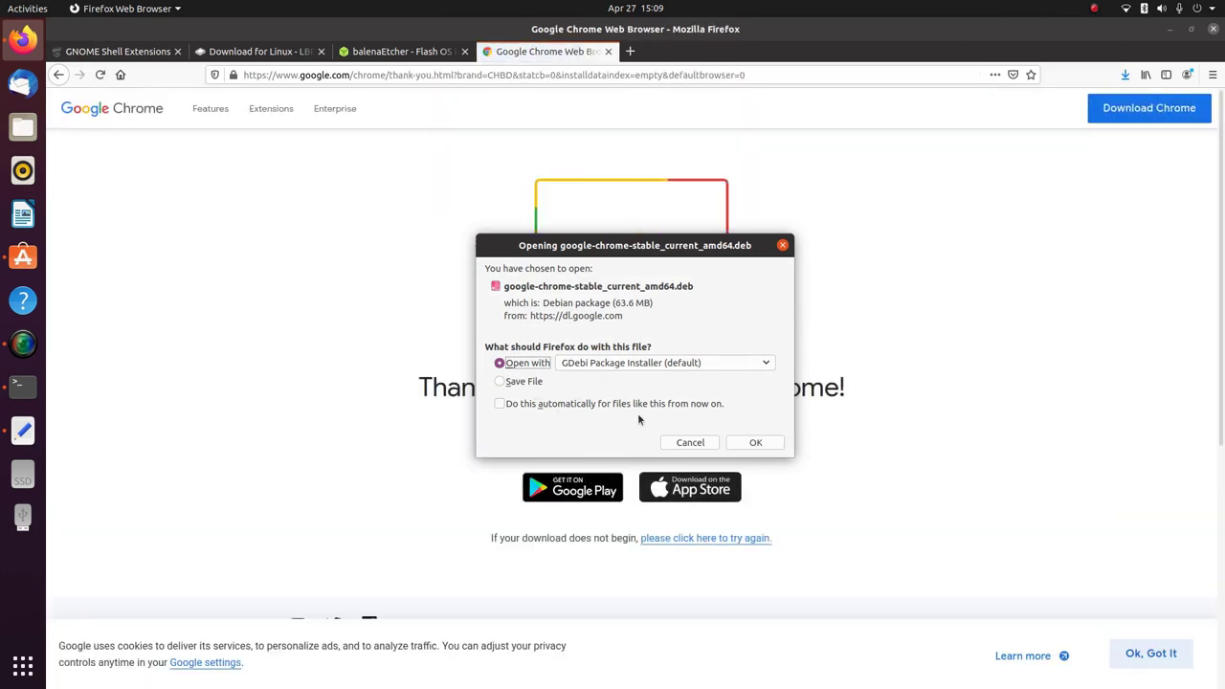
- Open the Chrome .deb in GDebi and install google-chrome-stable, authenticating with the account password
left_click(738, 443)
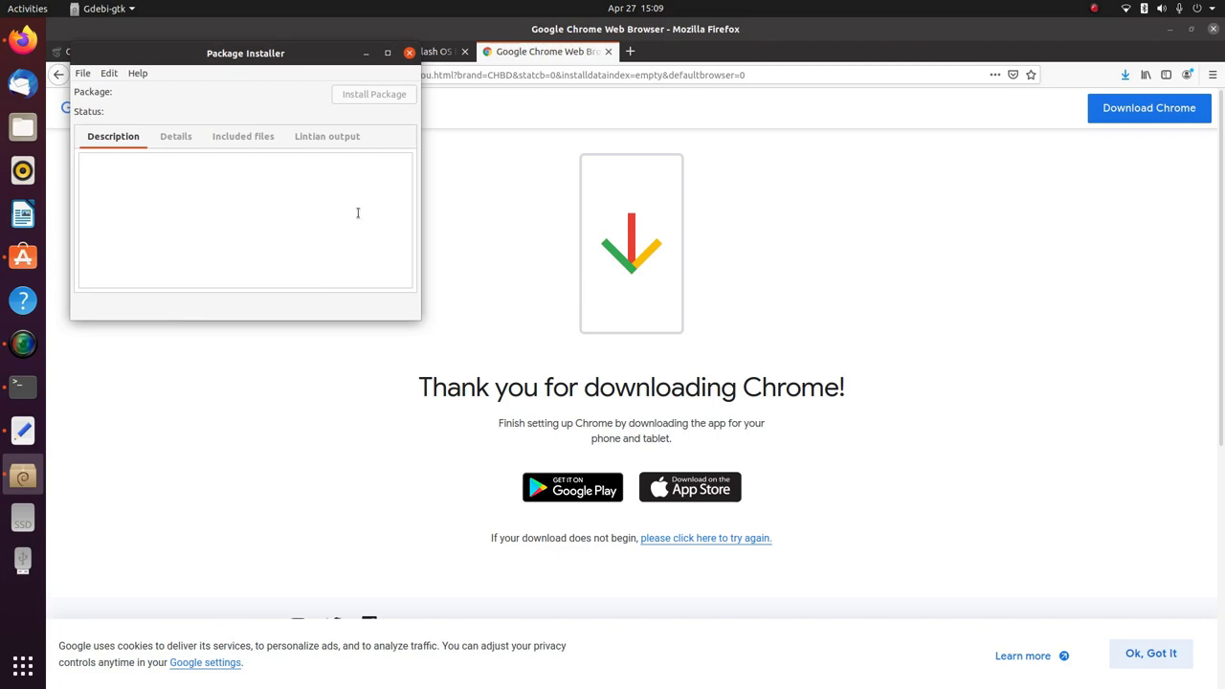
left_click(380, 95)
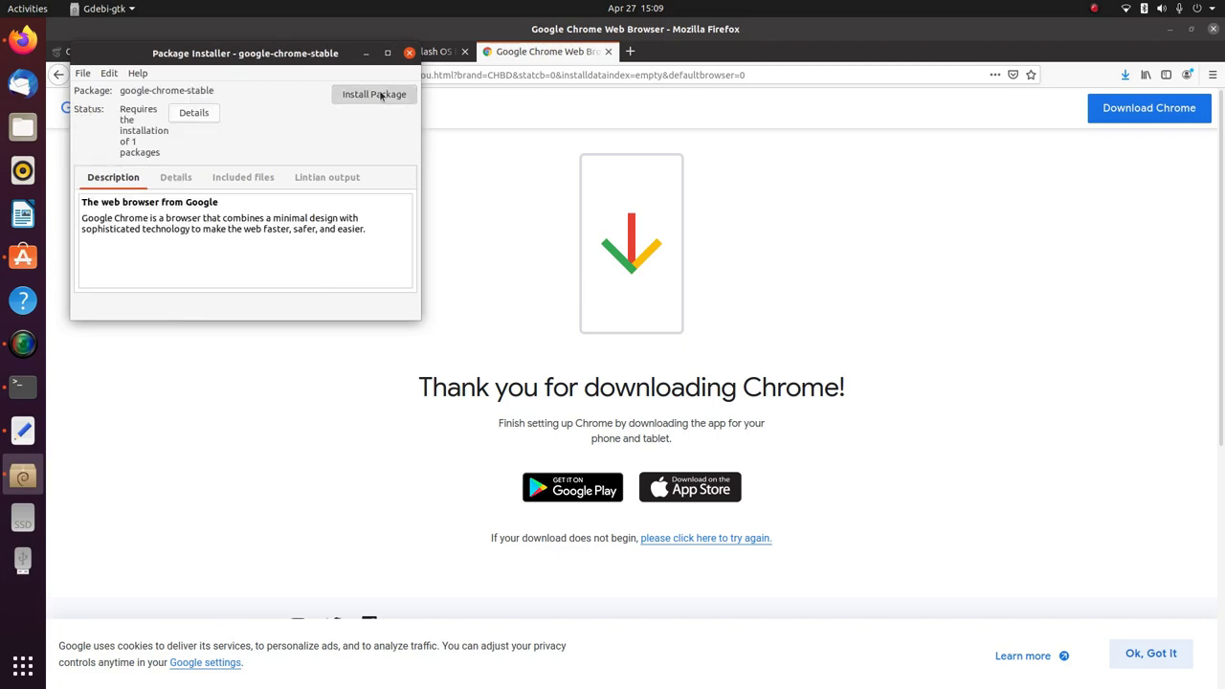
type("********")
key("Return")
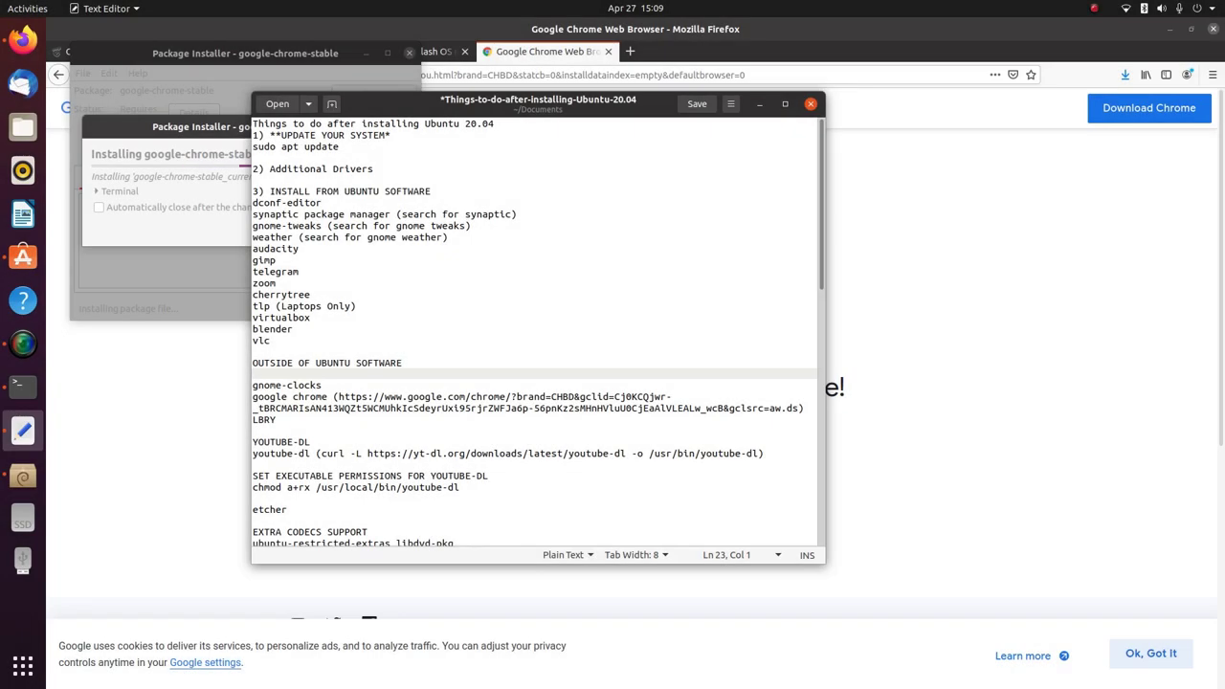
- Add 'gdebi (Ubuntu Software)' to the checklist and close the finished Chrome installer dialog and window
type("gdebi (Ubuntu So")
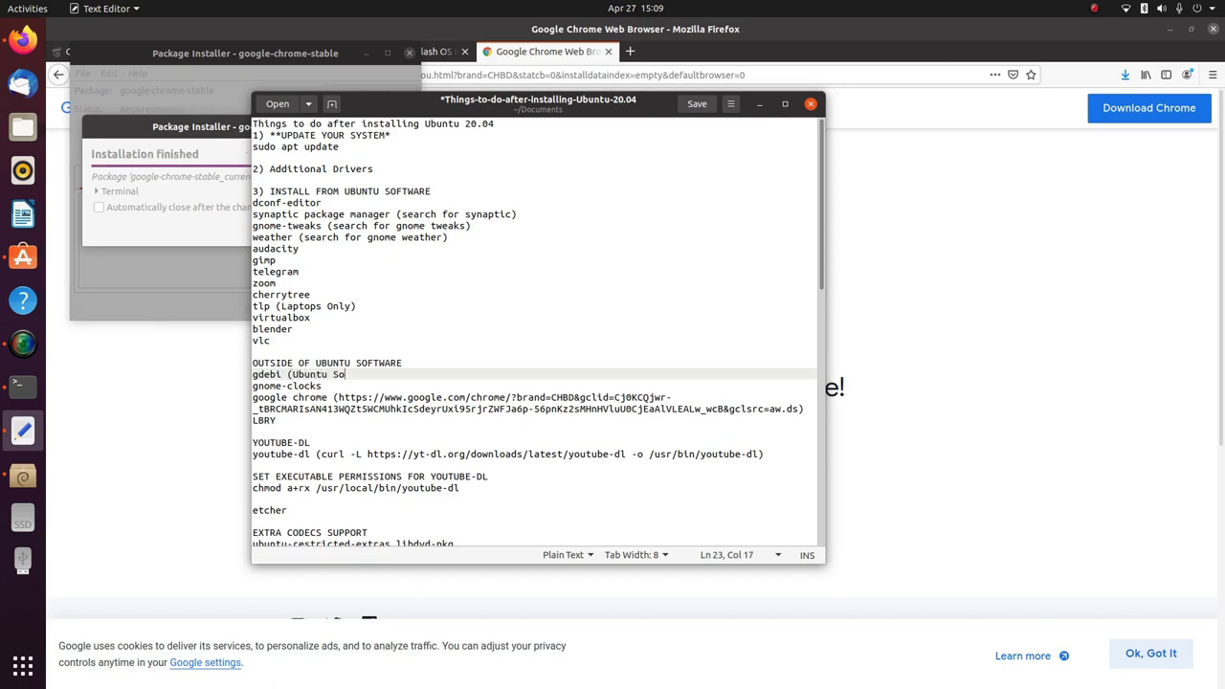
type("ftware)")
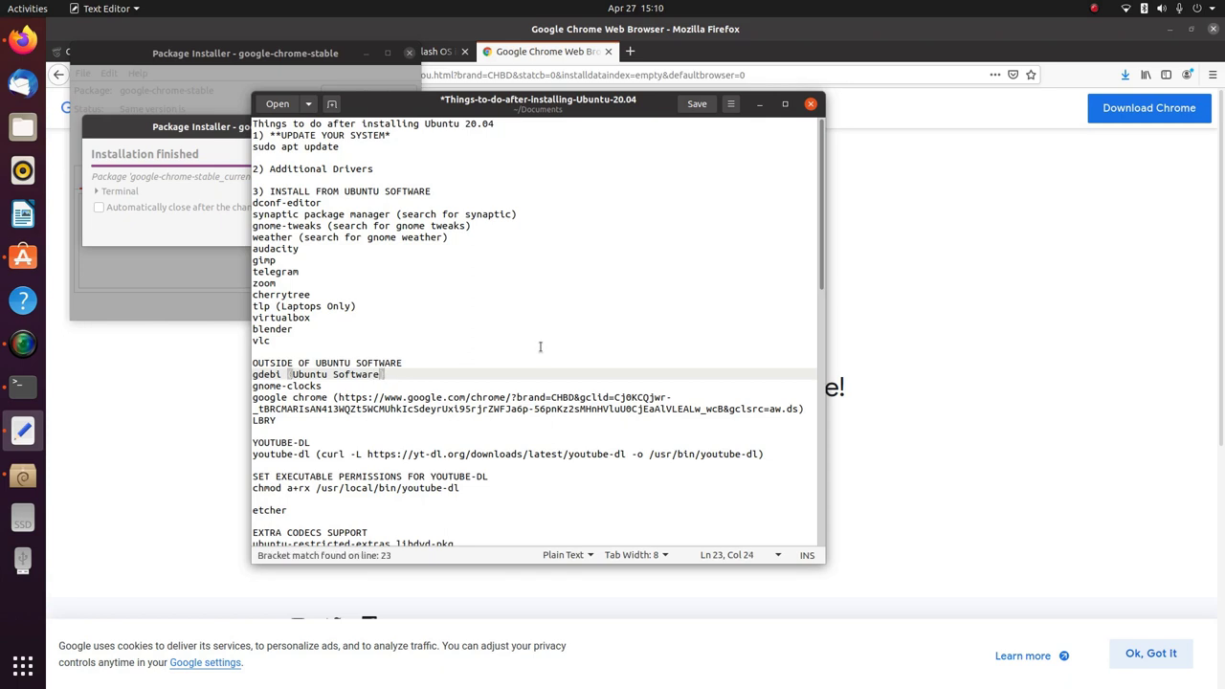
key("Up")
key("Up")
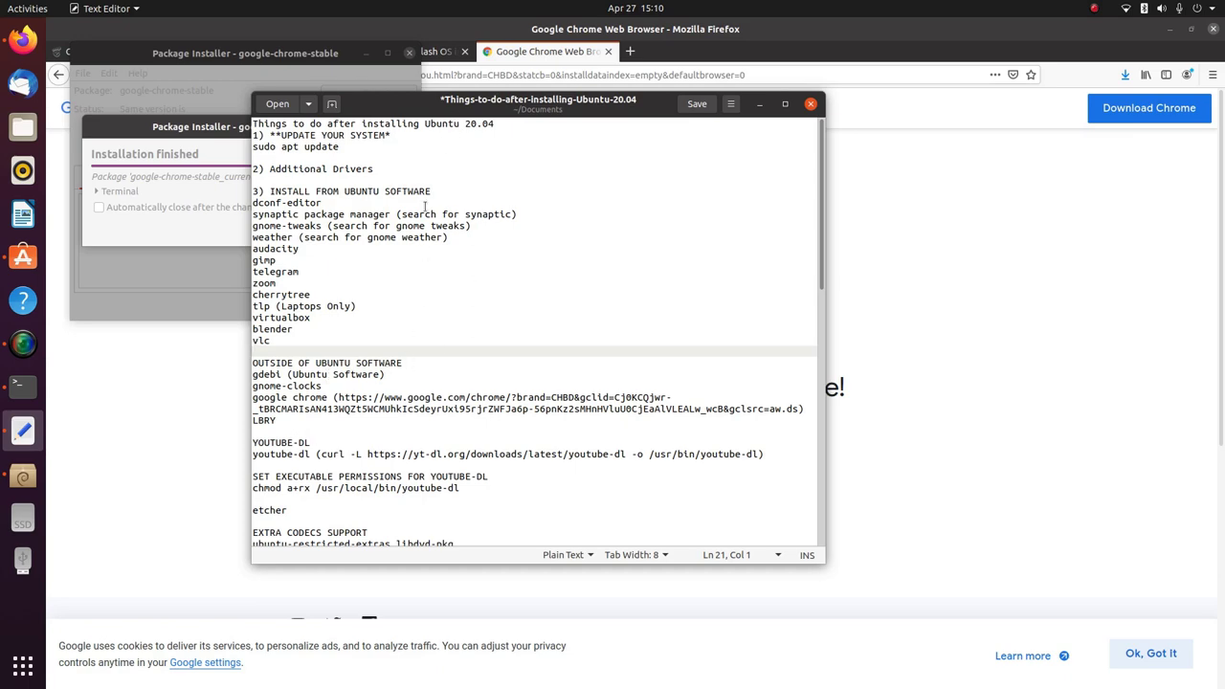
key("super+h")
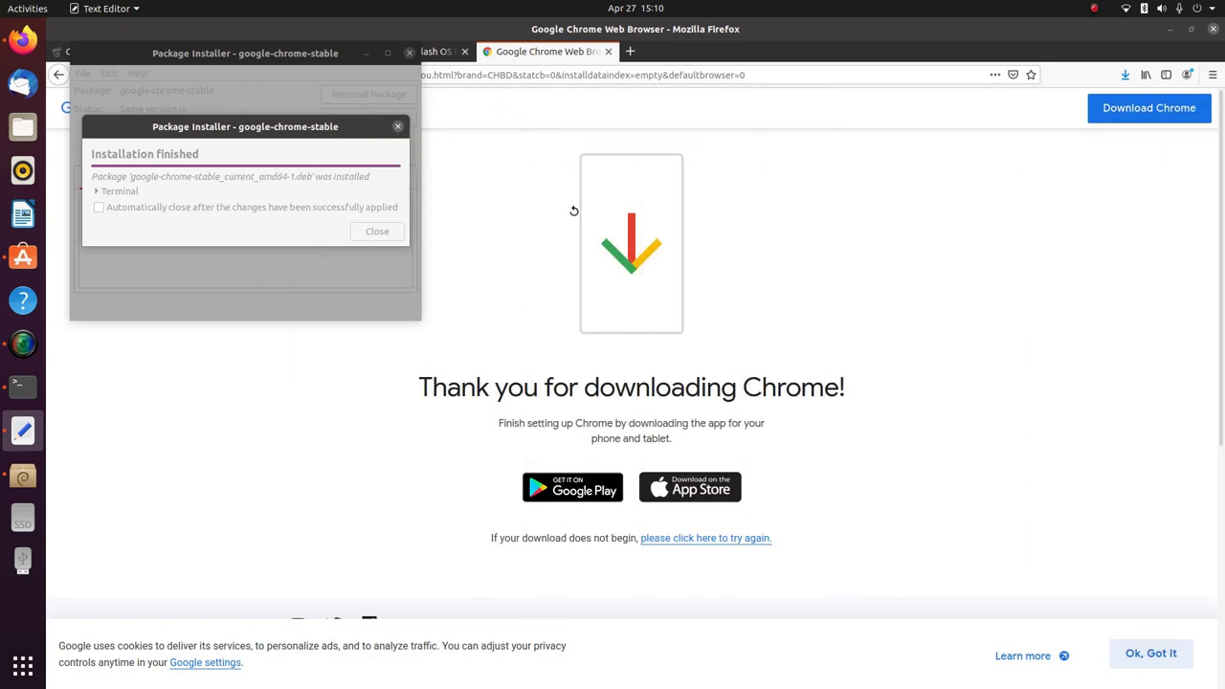
left_click(377, 232)
left_click(408, 52)
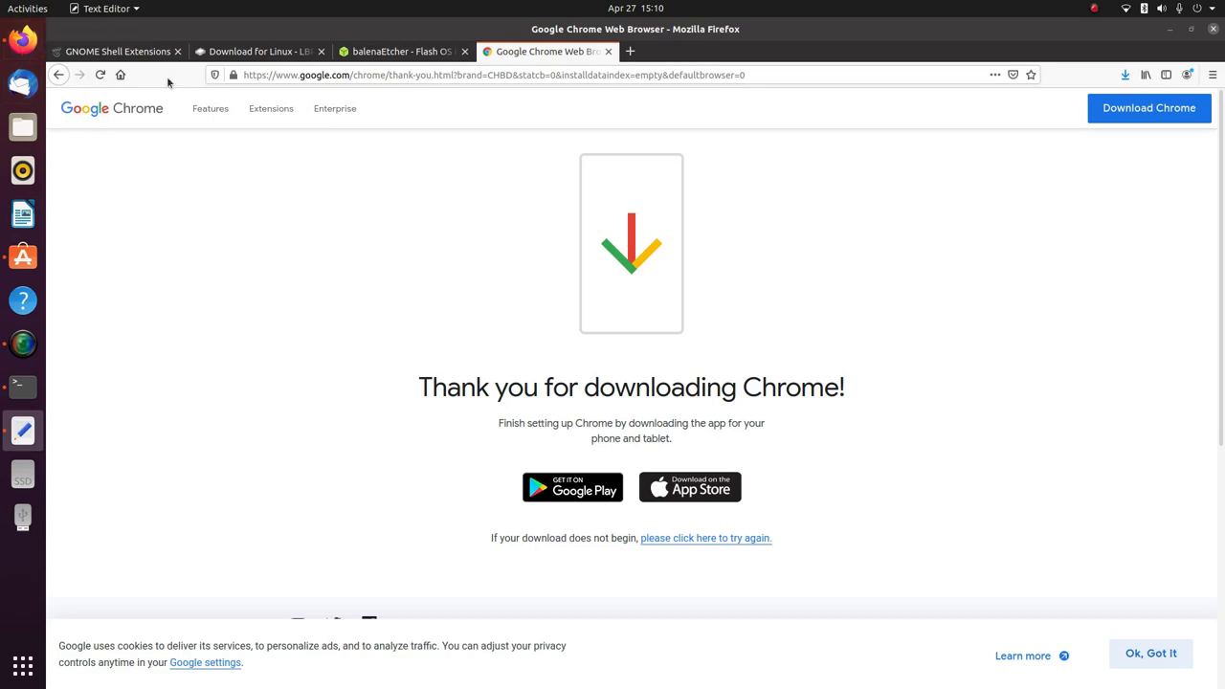
- Bring Firefox back up and switch to the 'Download for Linux - LBRY' tab
key("super")
type("googl")
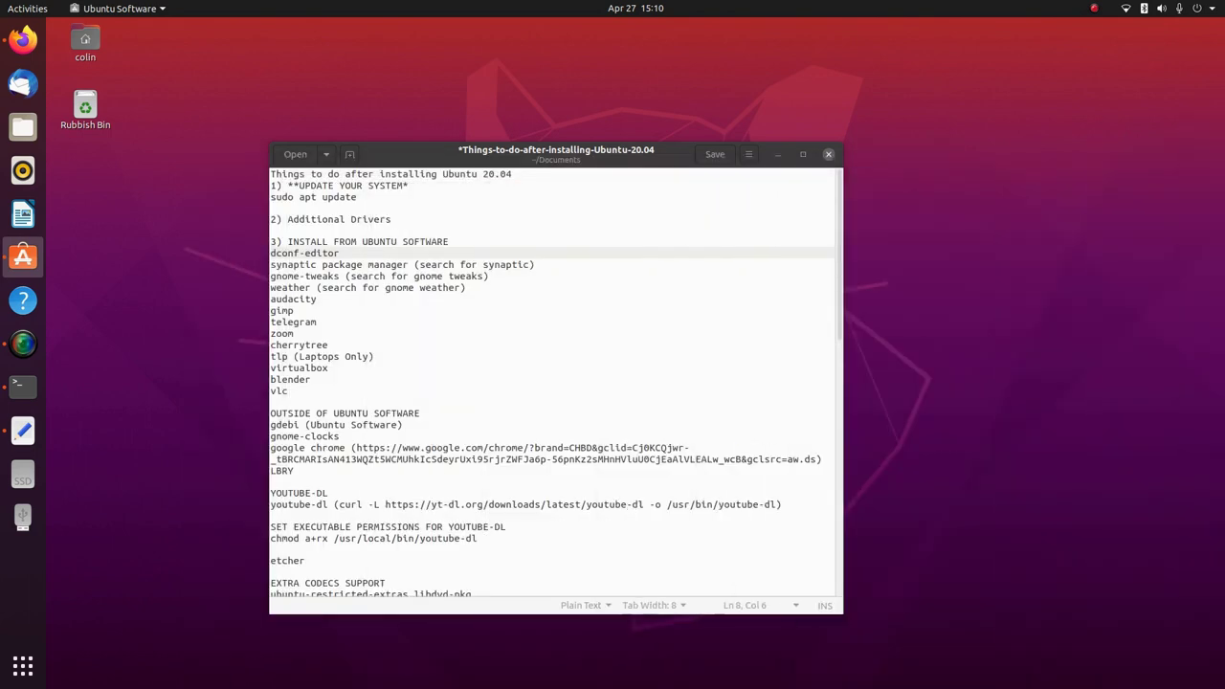
left_click(23, 40)
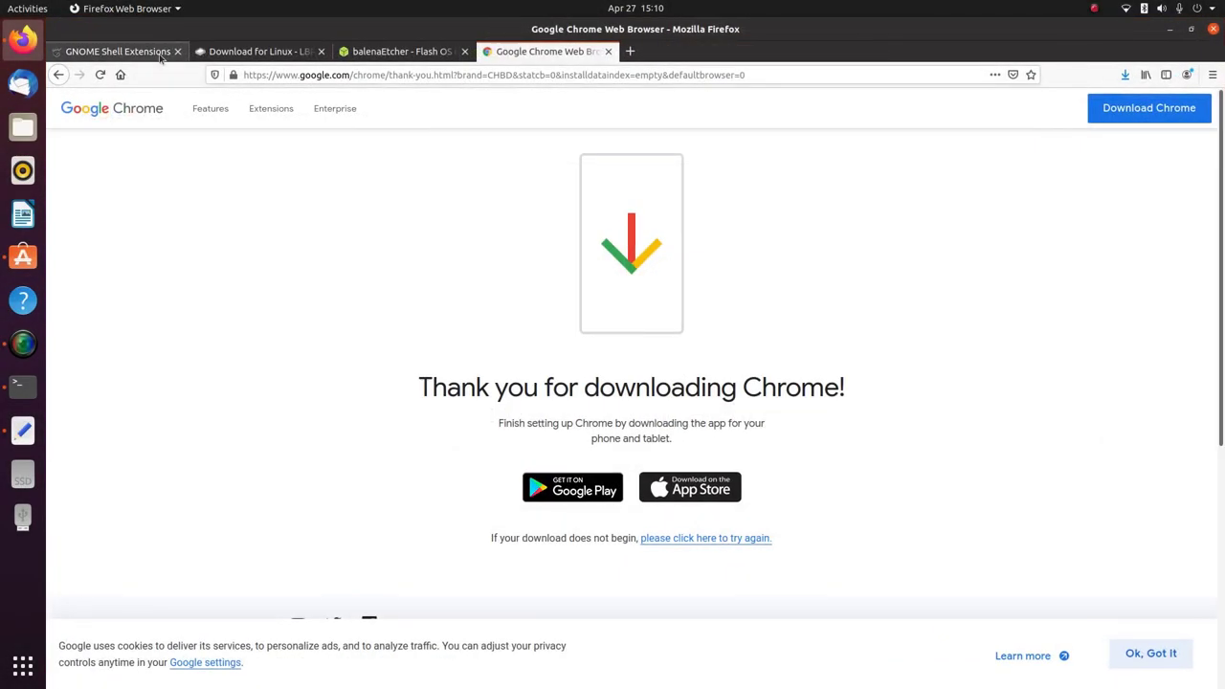
left_click(244, 51)
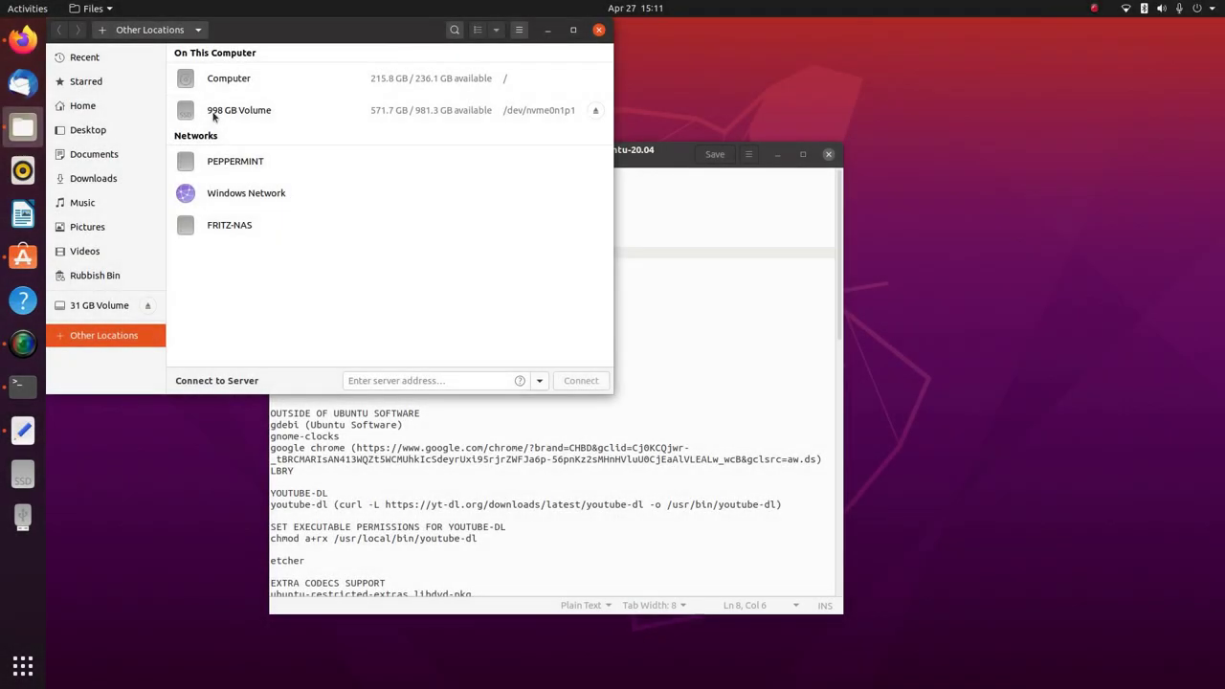
- Open LBRY_0.45.0.deb from the 998 GB Volume's Apps/LBRY folder in the package installer
left_click(388, 115)
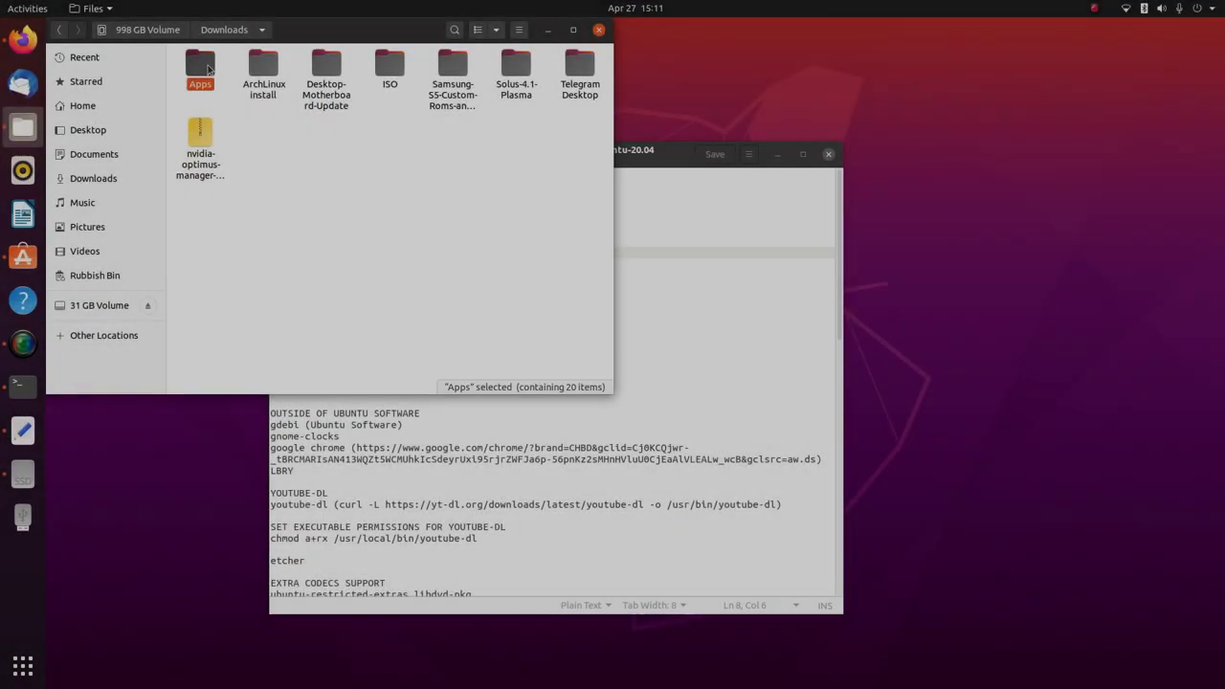
double_click(201, 62)
double_click(264, 122)
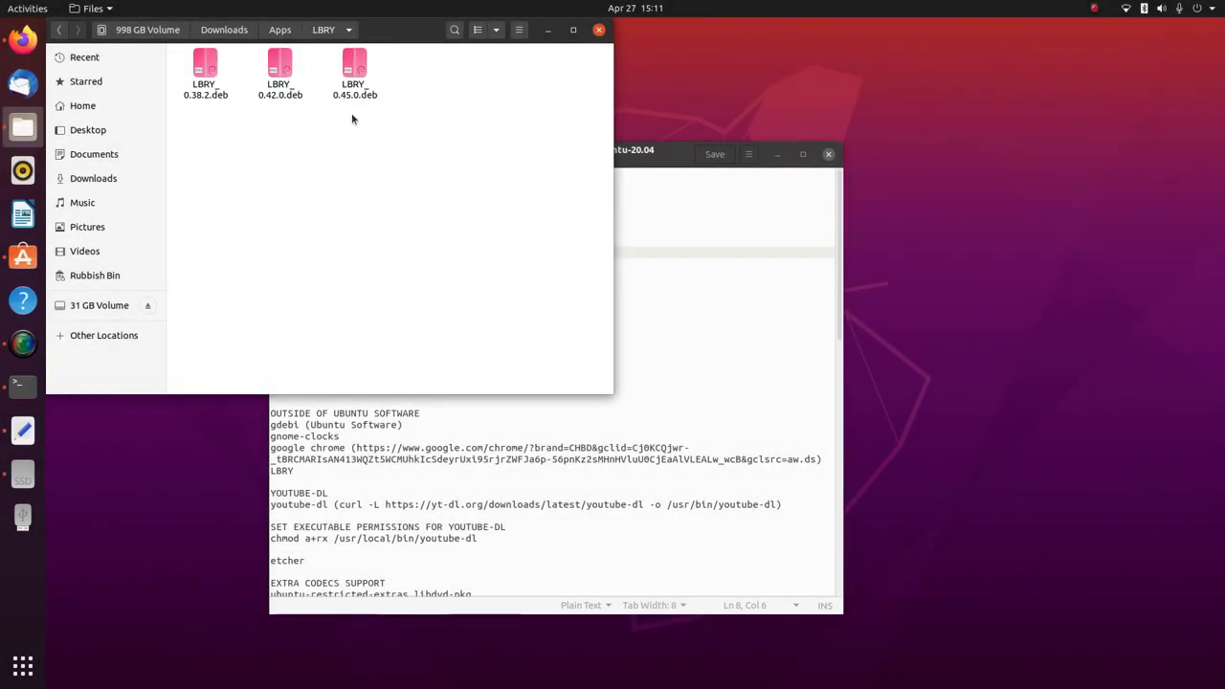
double_click(360, 84)
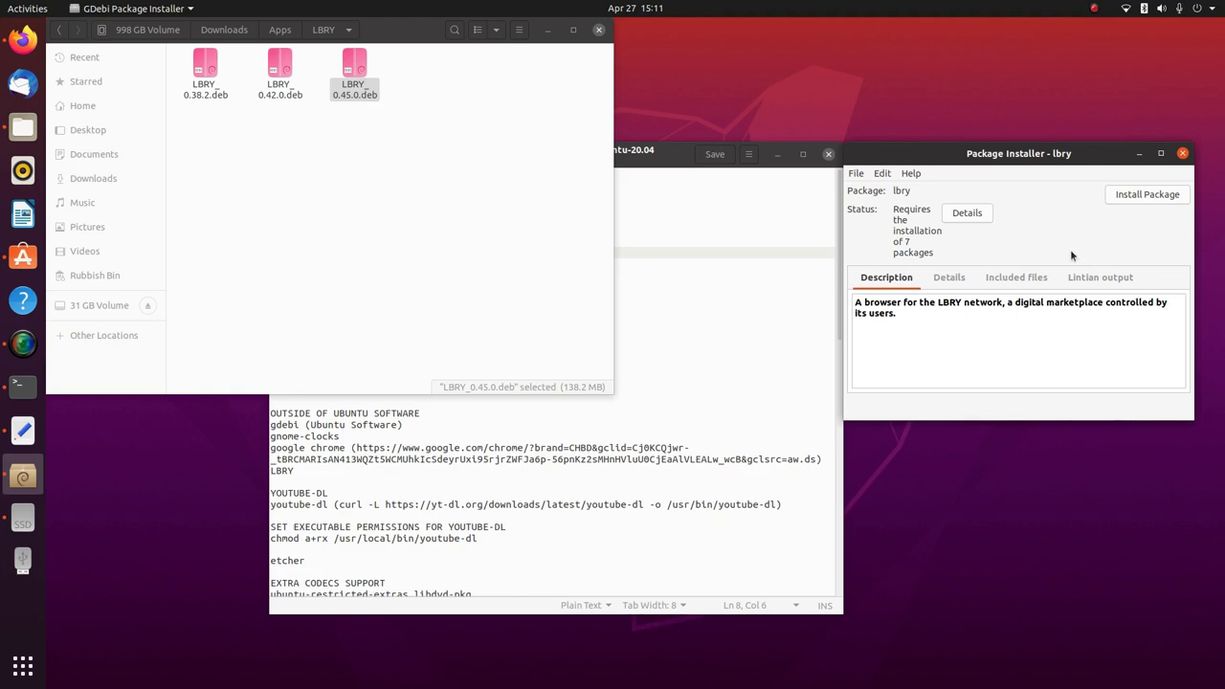
- Install the lbry package and close the LBRY installer windows
left_click(1148, 196)
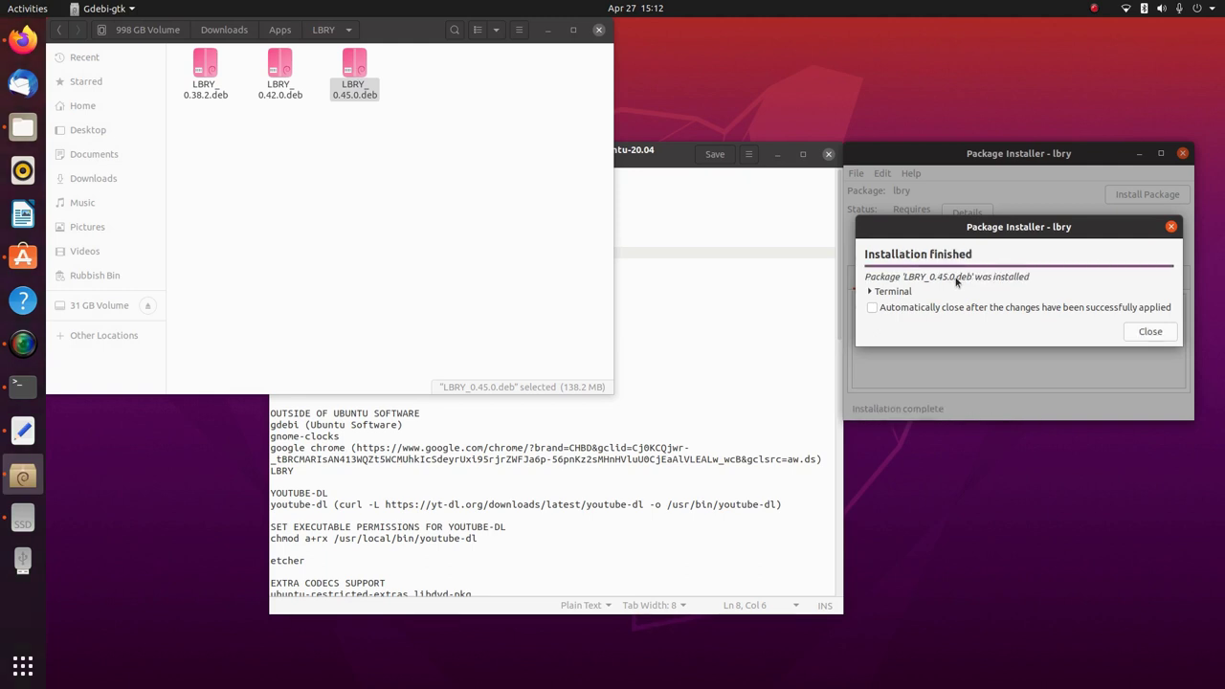
left_click(1162, 335)
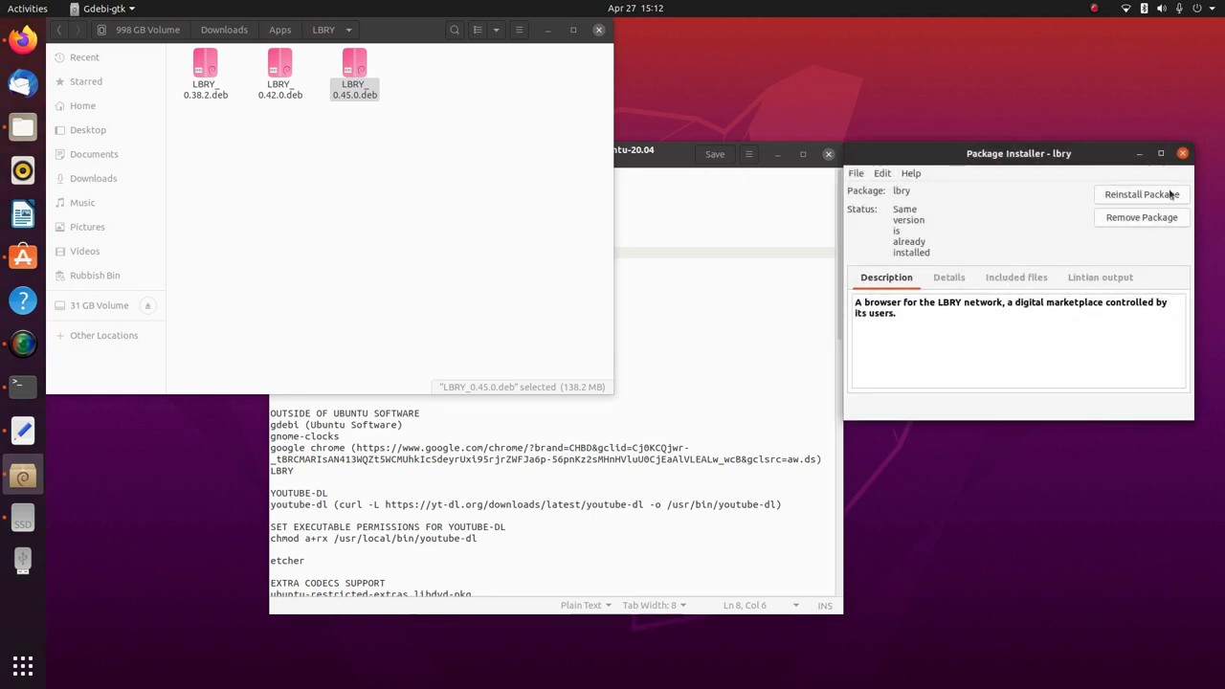
left_click(1183, 153)
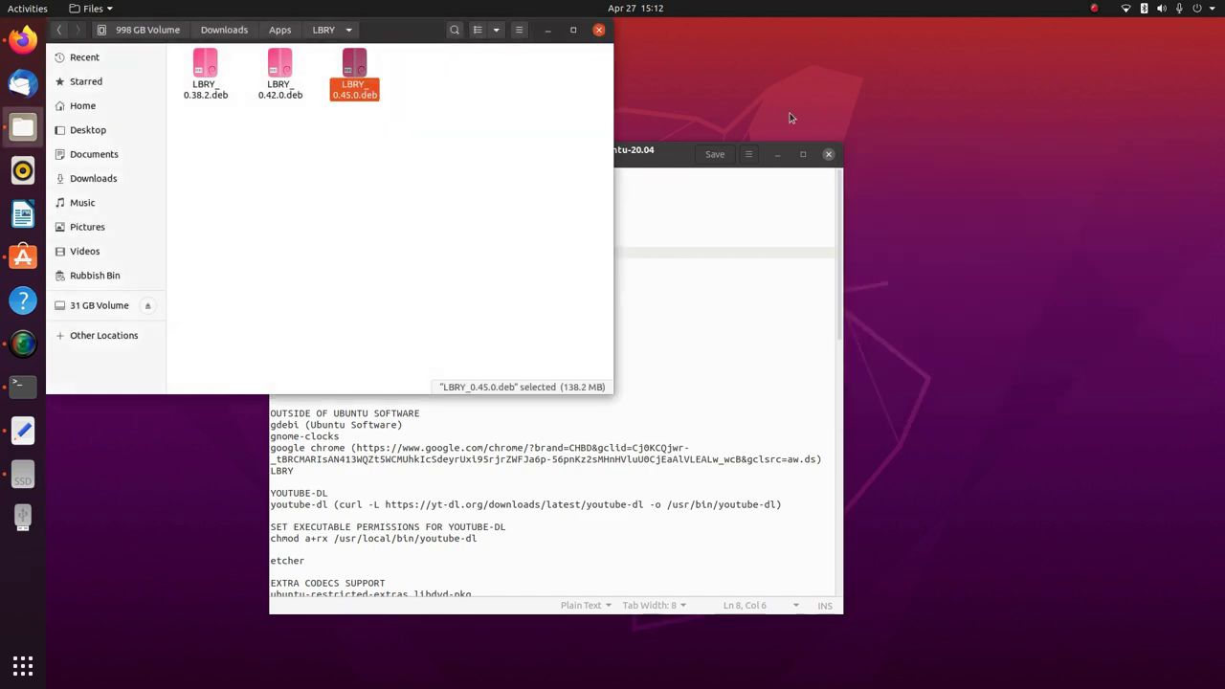
- Search the applications overview for 'lb' to find LBRY
key("super")
type("lb")
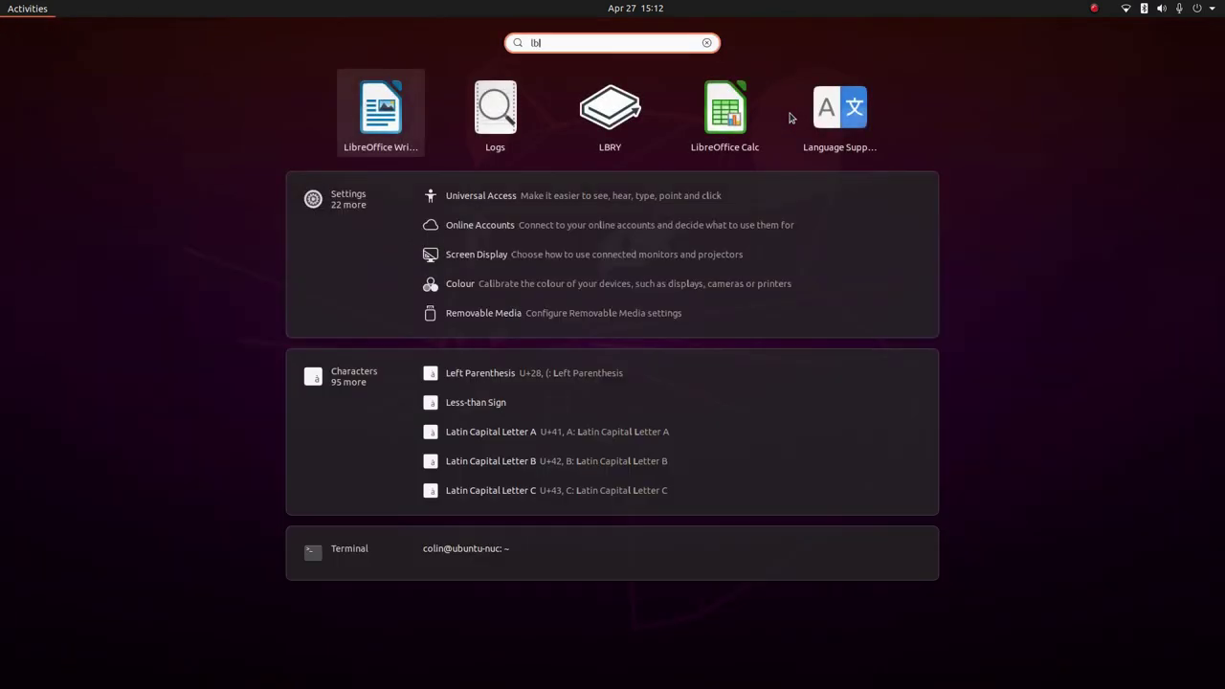
mouse_move(0, 0)
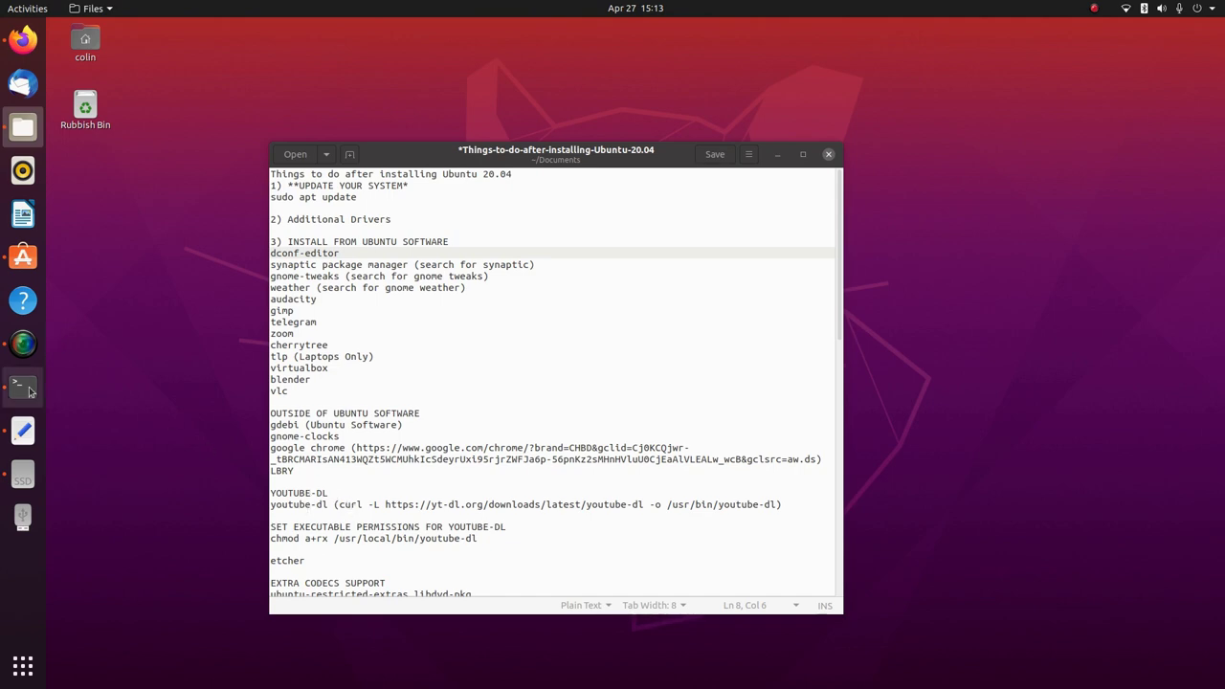
- Copy the youtube-dl curl command from the checklist into a new Terminal and run it
left_click(23, 386)
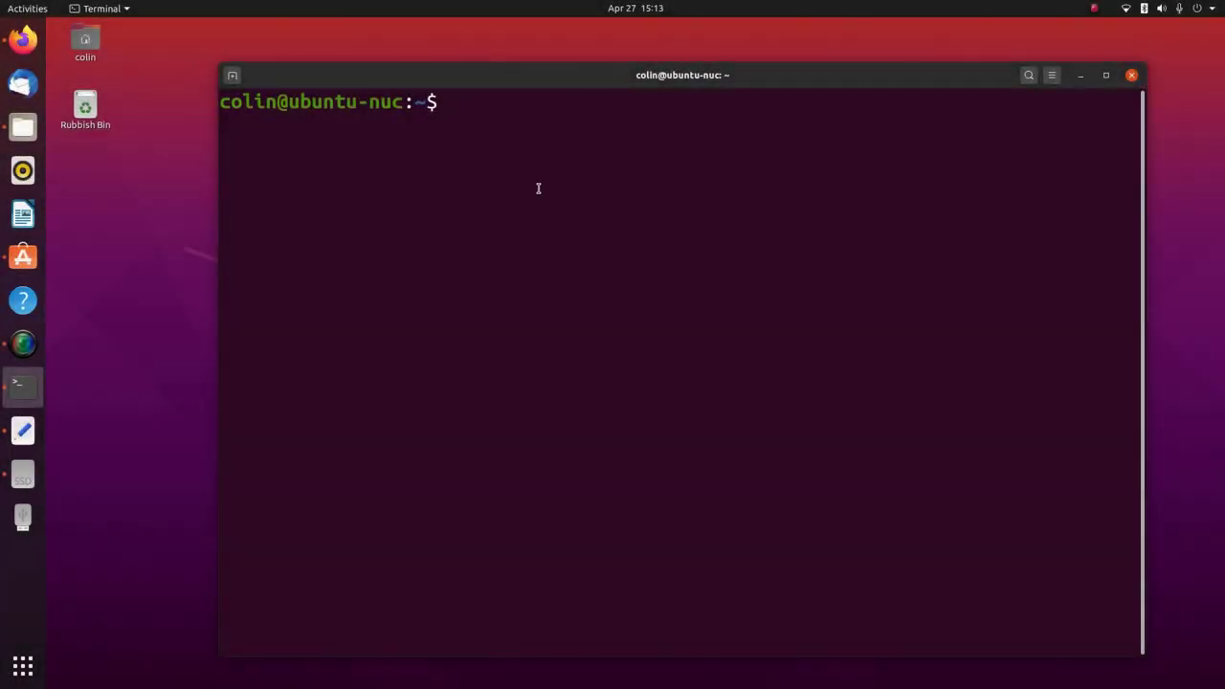
key("super")
left_click(348, 377)
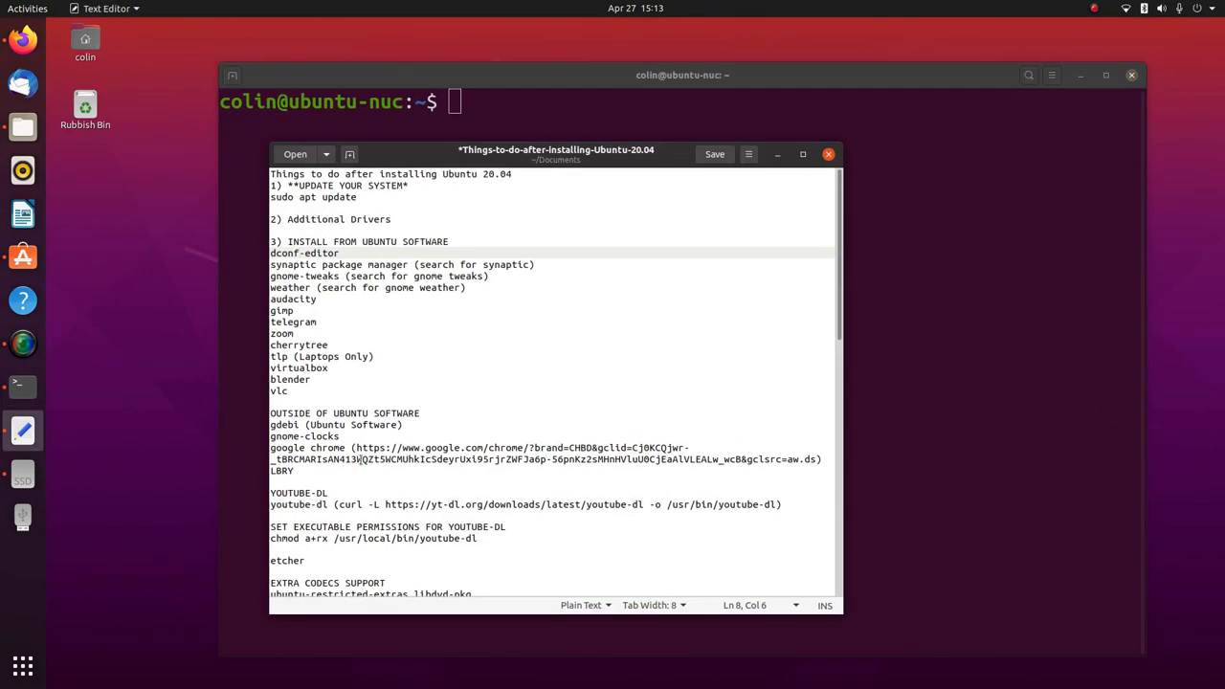
left_click_drag(335, 505, 777, 505)
key("super+c")
right_click(725, 509)
left_click(756, 564)
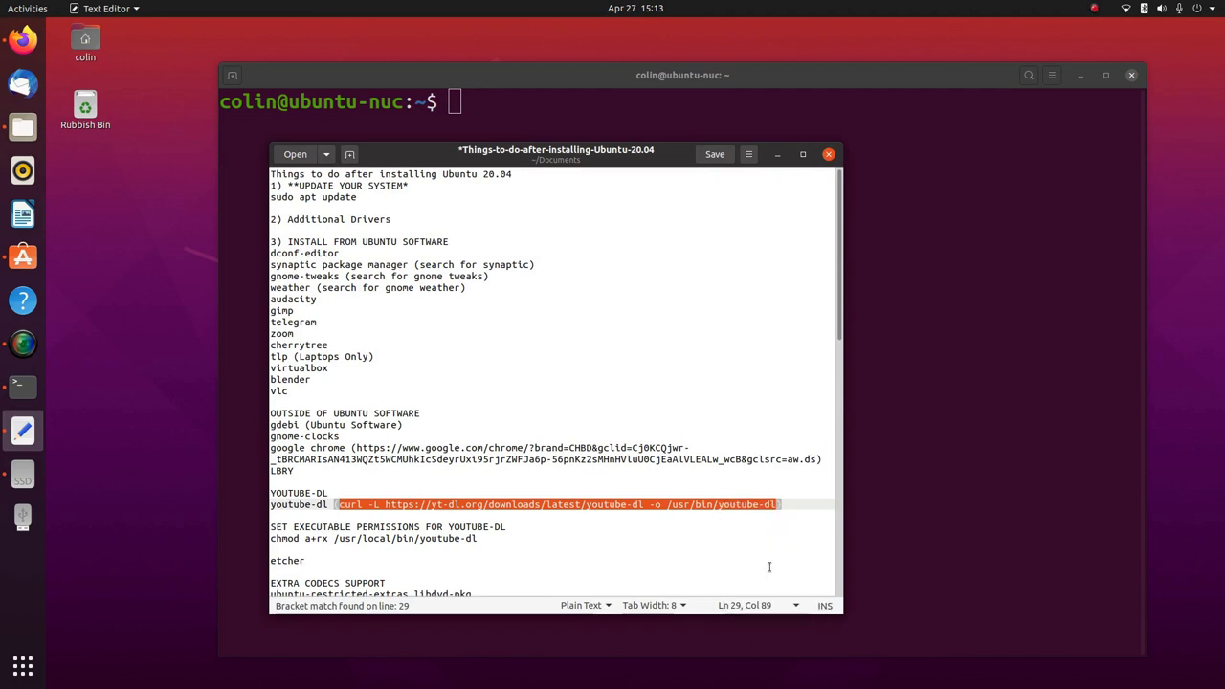
left_click(458, 100)
right_click(500, 99)
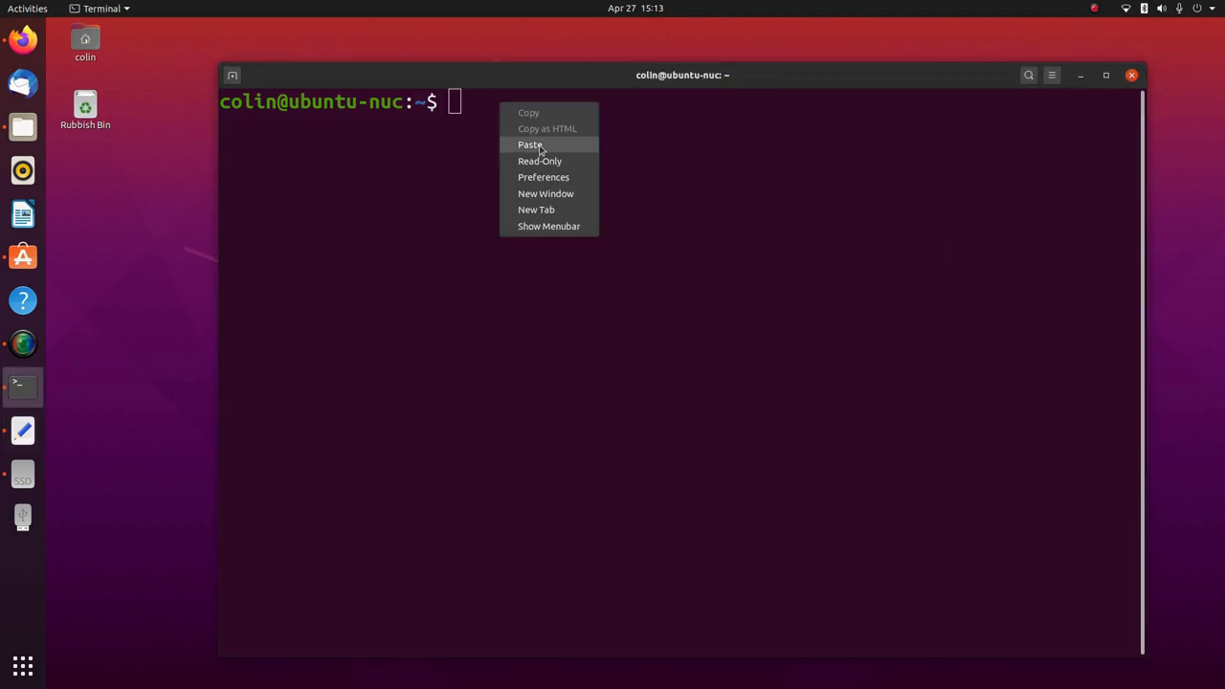
left_click(538, 148)
key("Return")
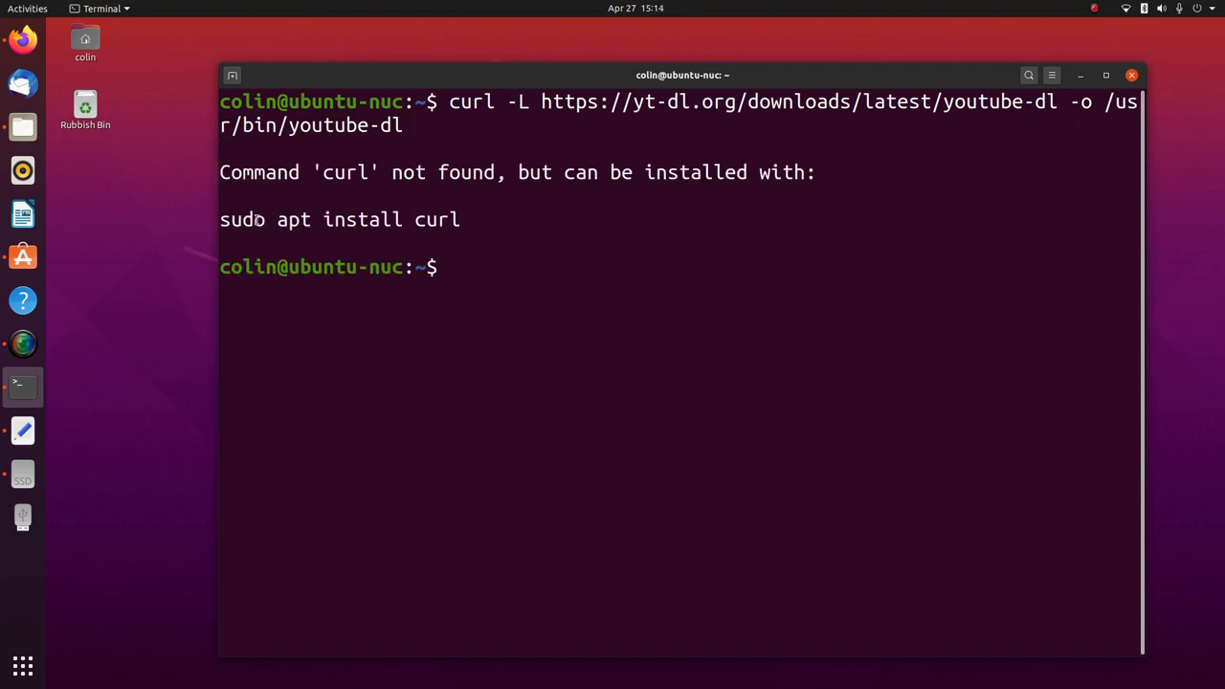
- Install curl with the suggested 'sudo apt install curl' command, then clear the terminal
triple_click(303, 227)
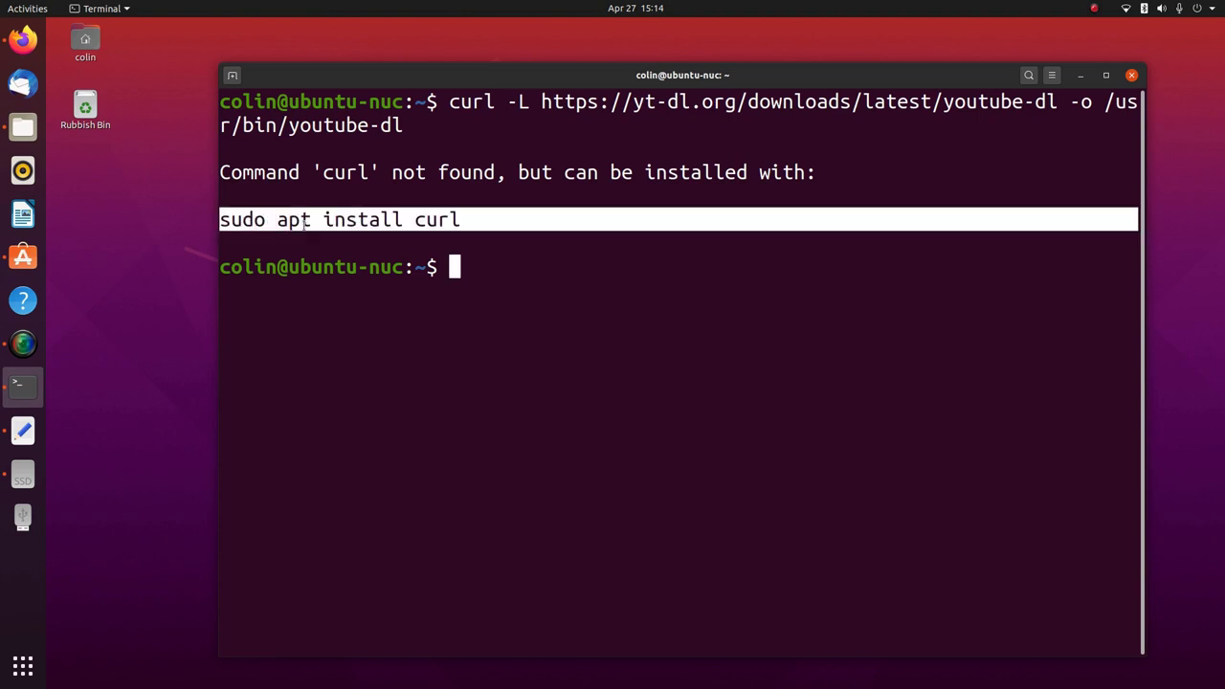
right_click(305, 229)
left_click(333, 238)
right_click(507, 274)
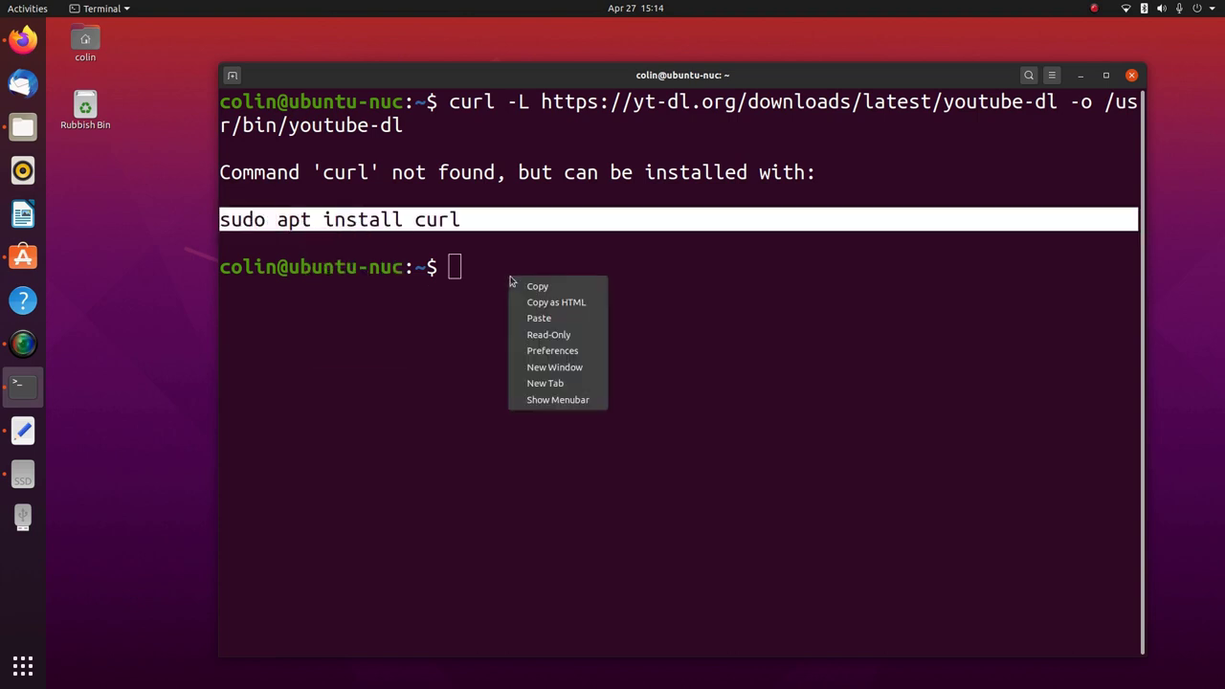
left_click(539, 318)
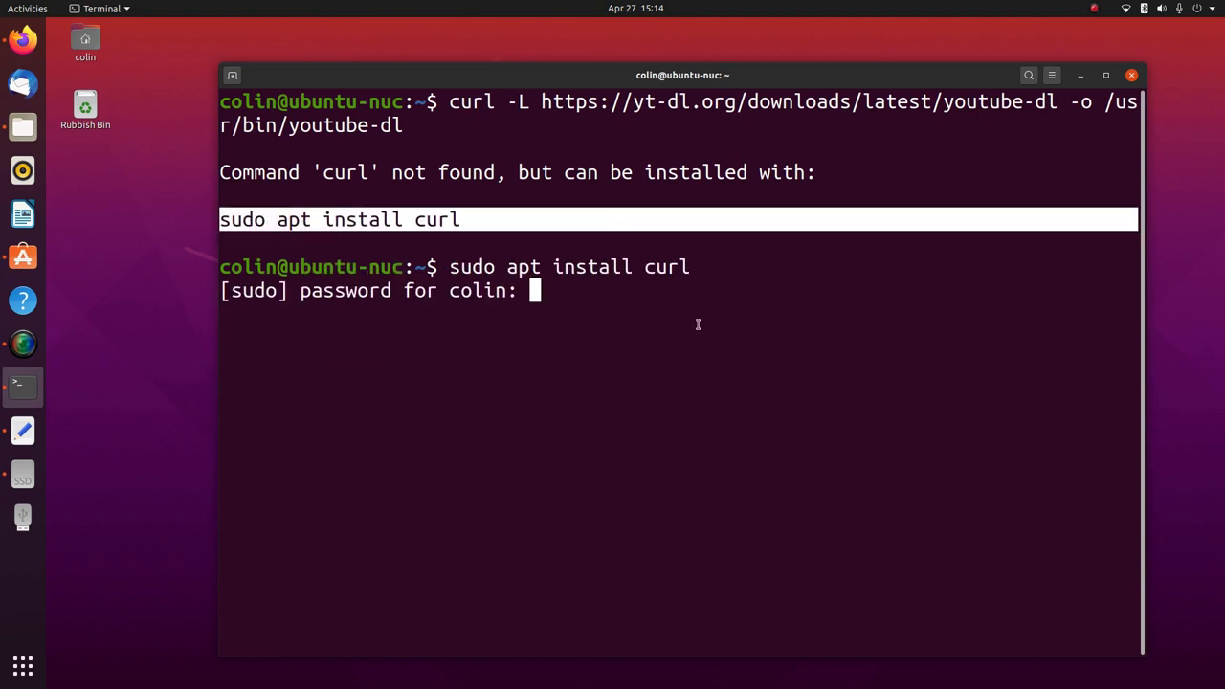
key("Return")
type("clear")
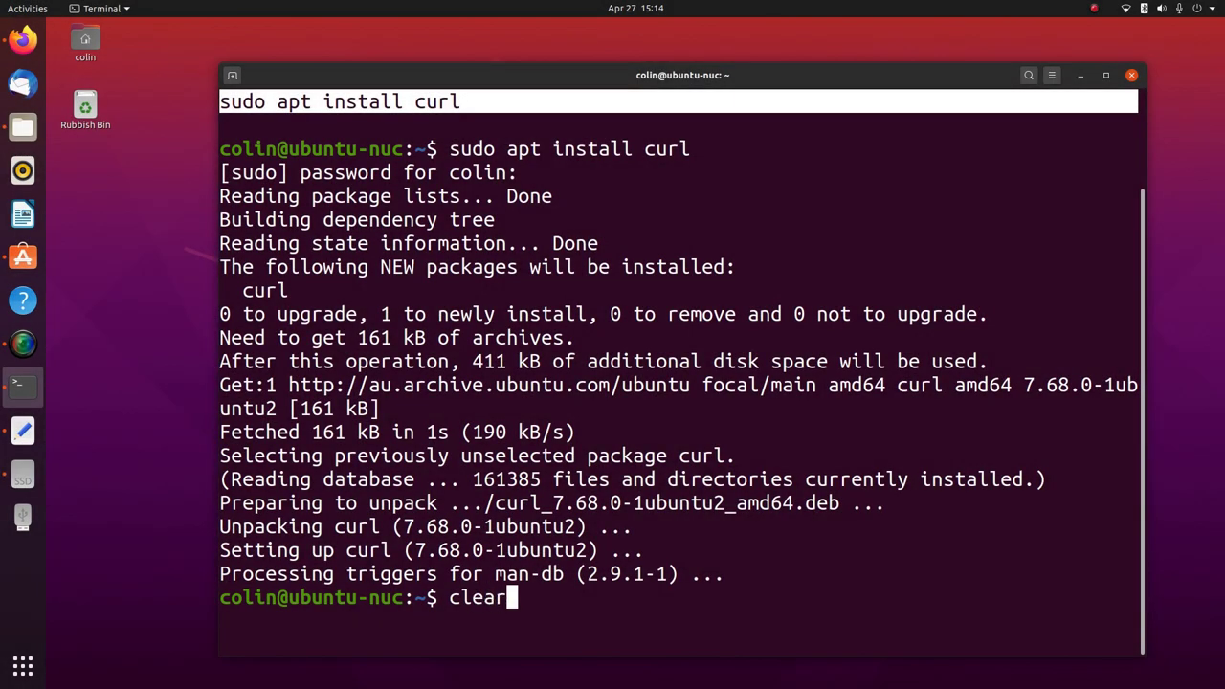
key("Return")
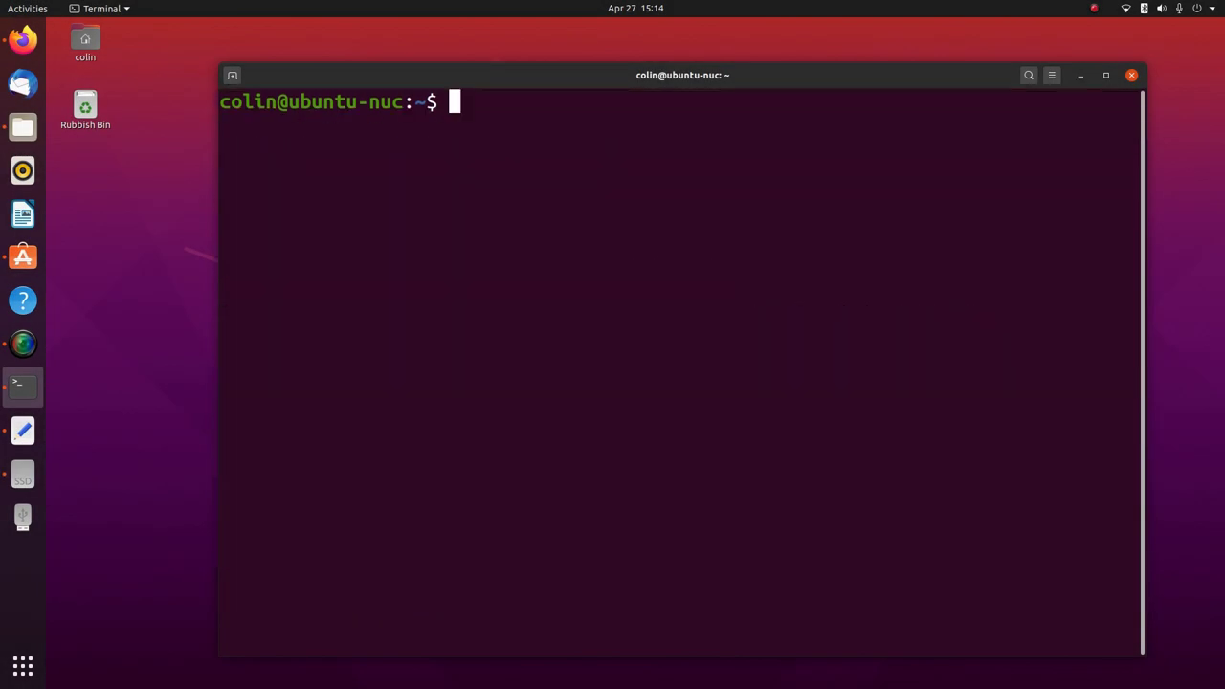
- Rerun the youtube-dl curl download with sudo so it saves to /usr/bin/youtube-dl
type("clear")
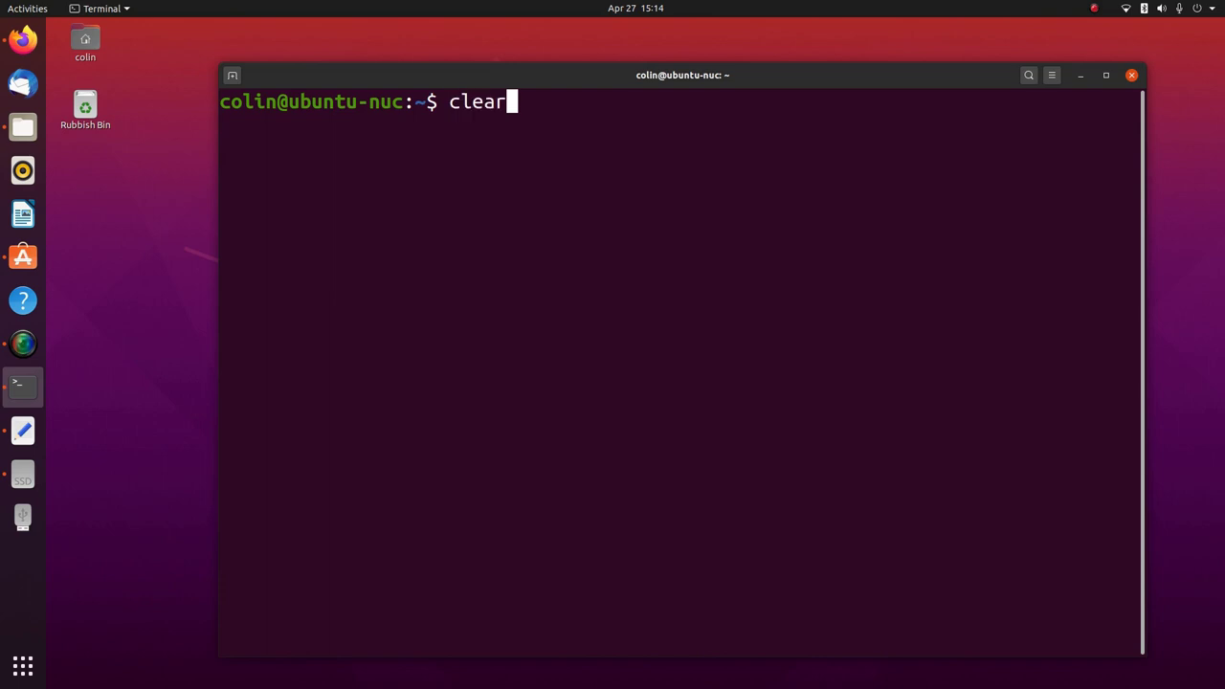
key("Up")
key("Up")
key("Up")
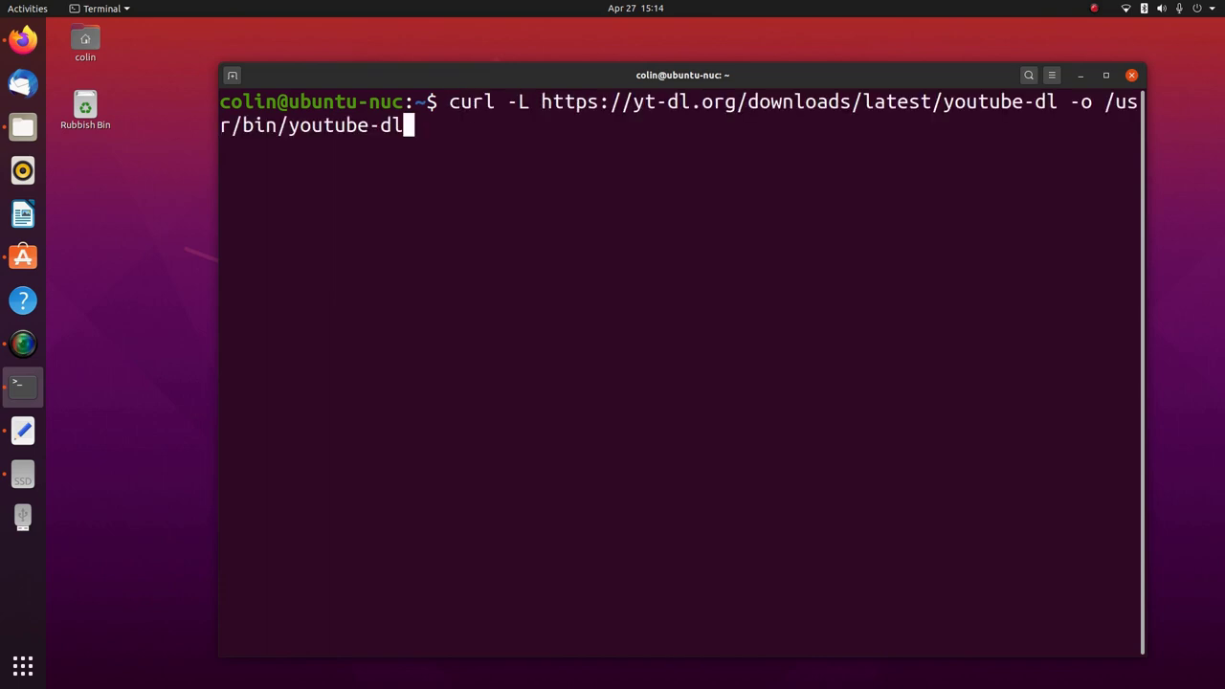
key("Return")
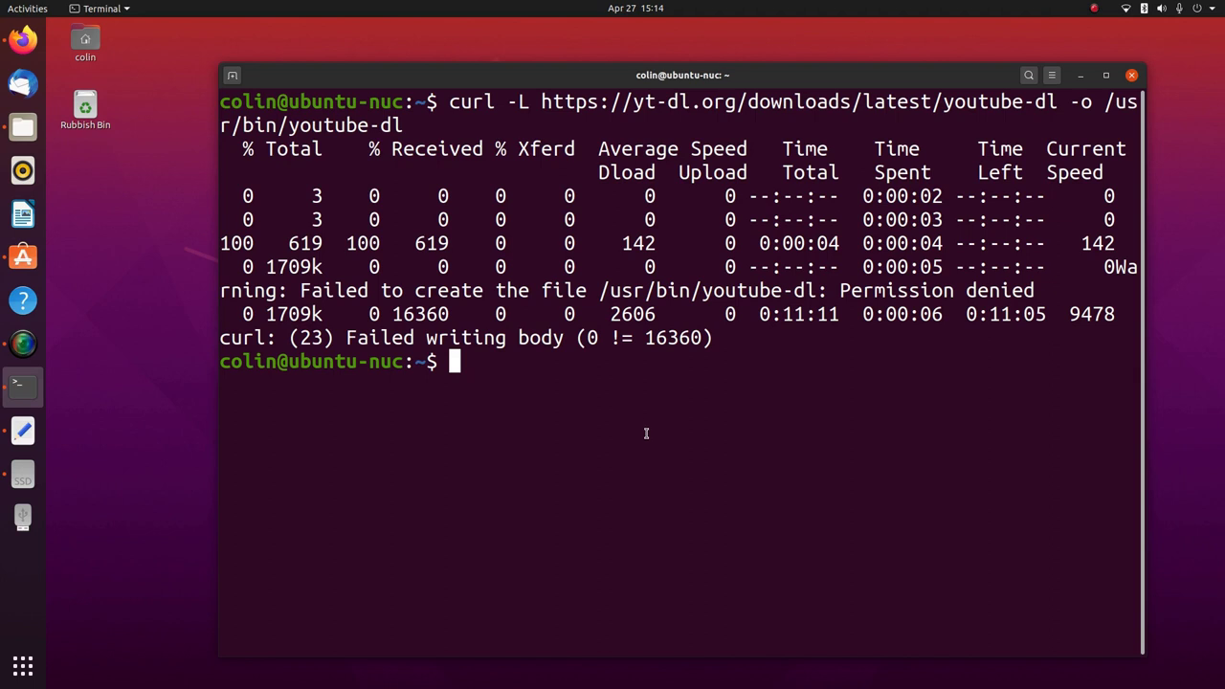
type("sudp")
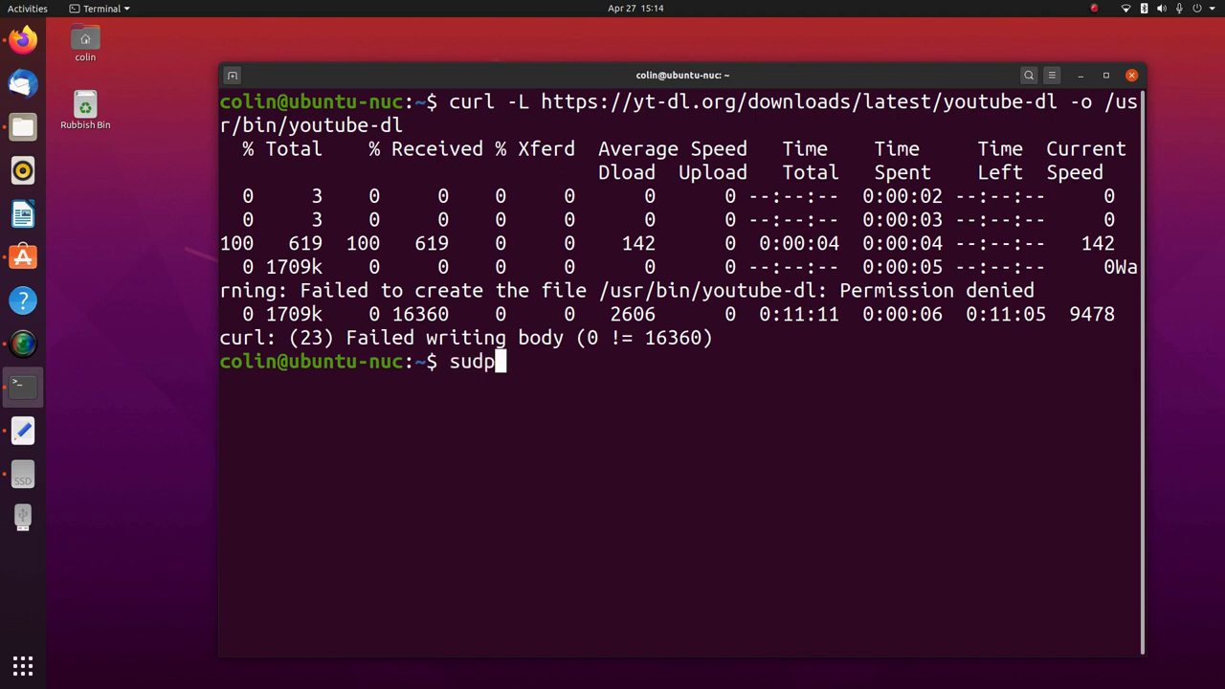
key("BackSpace")
type("o")
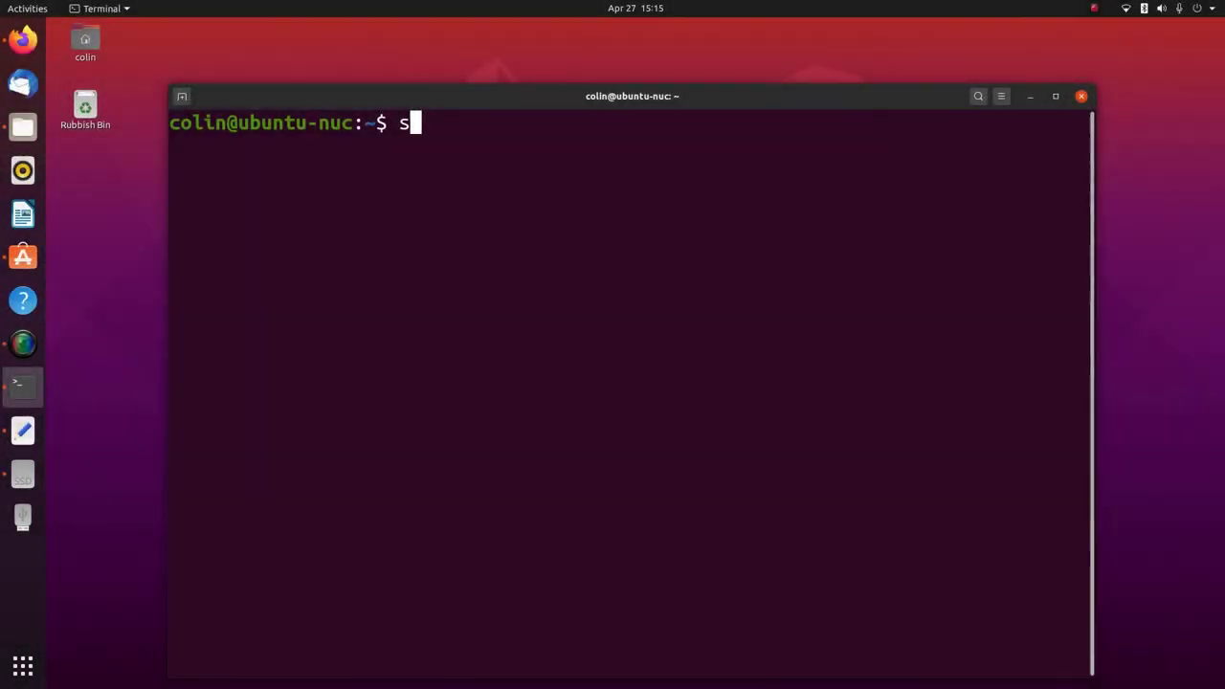
type("udo")
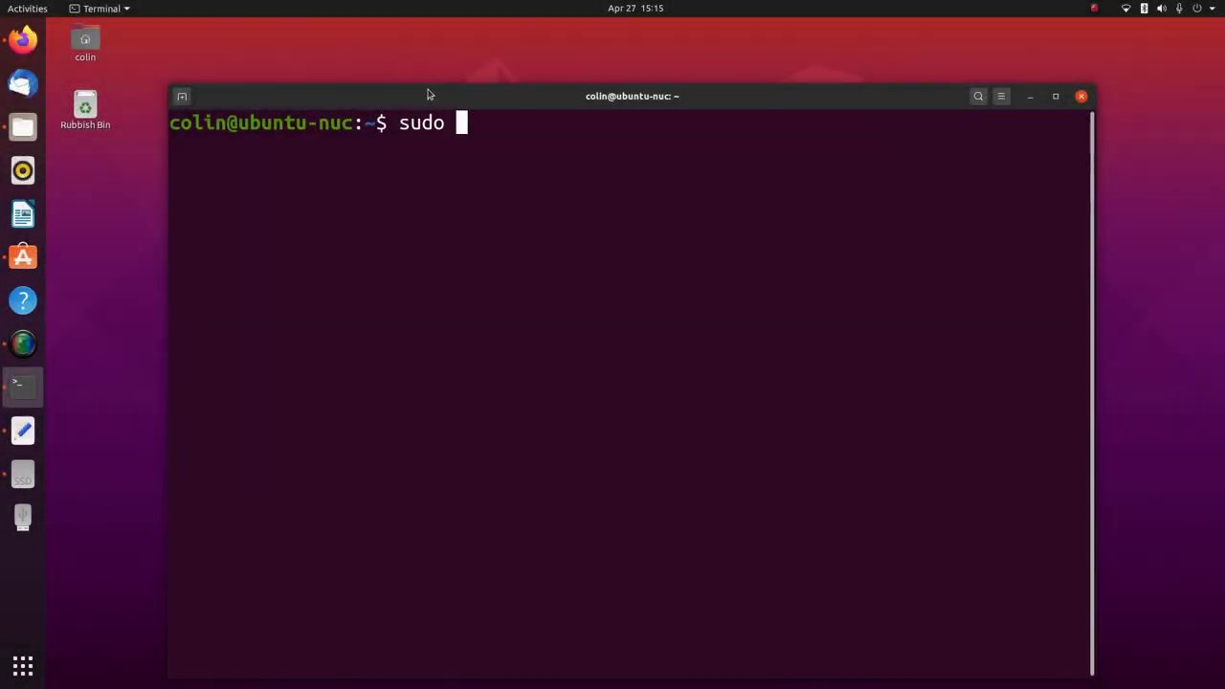
right_click(499, 129)
left_click(545, 168)
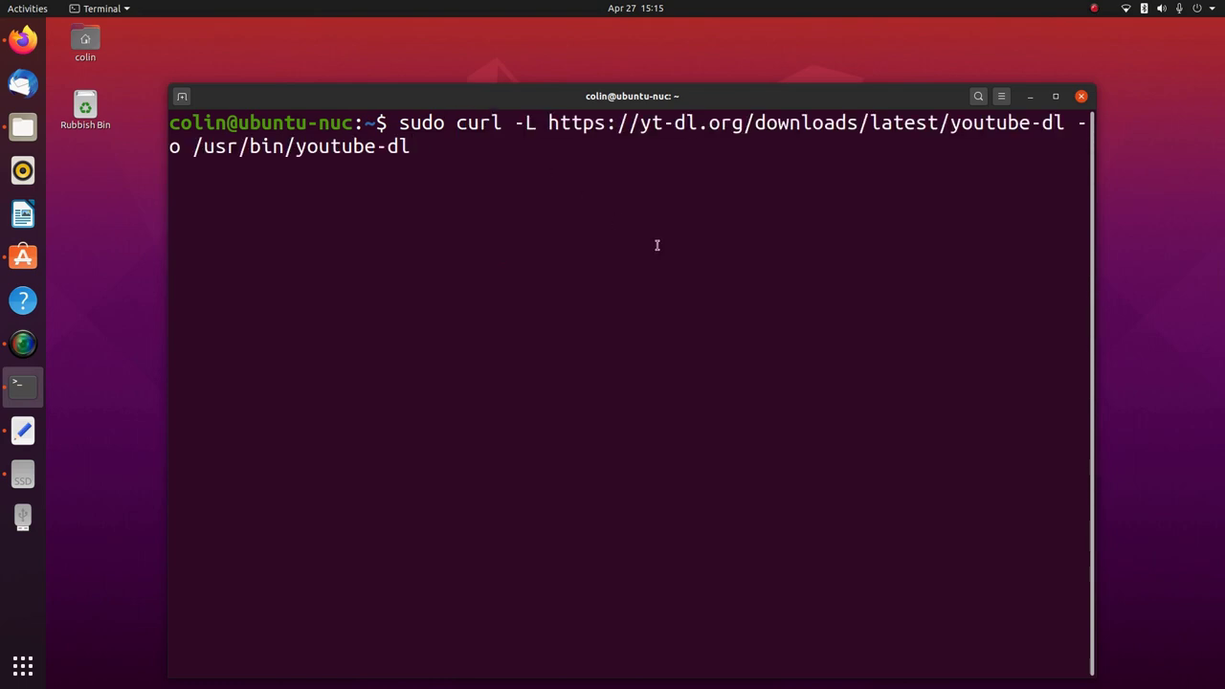
key("Return")
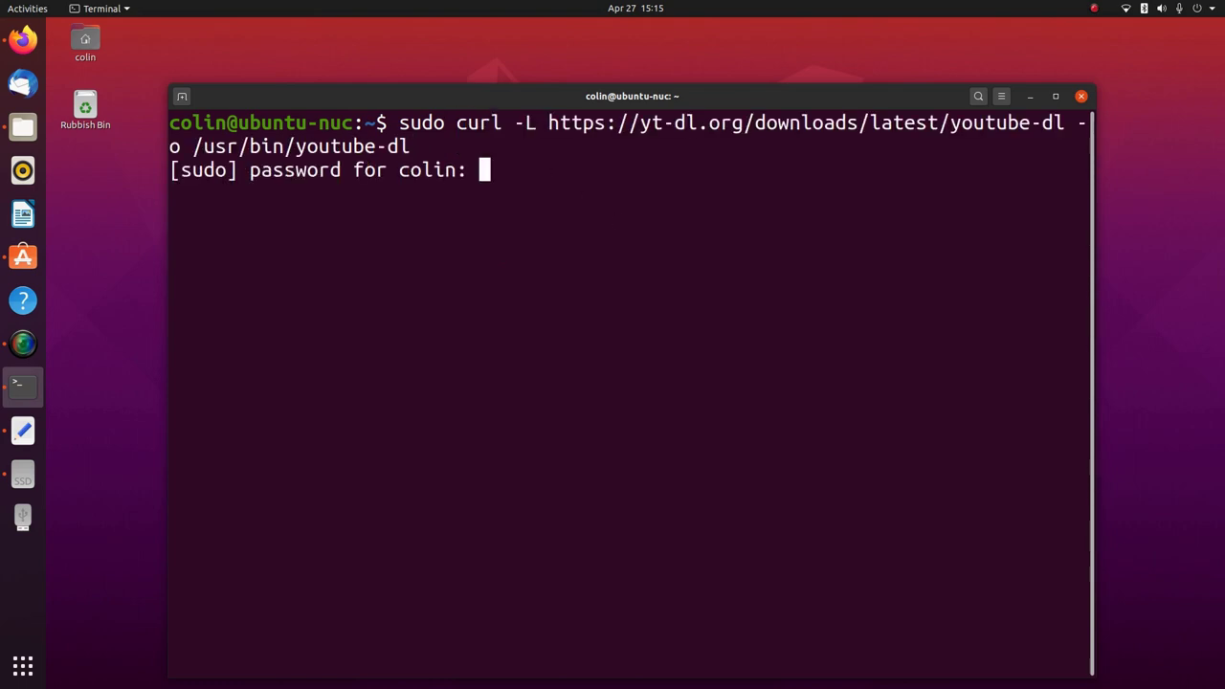
key("Return")
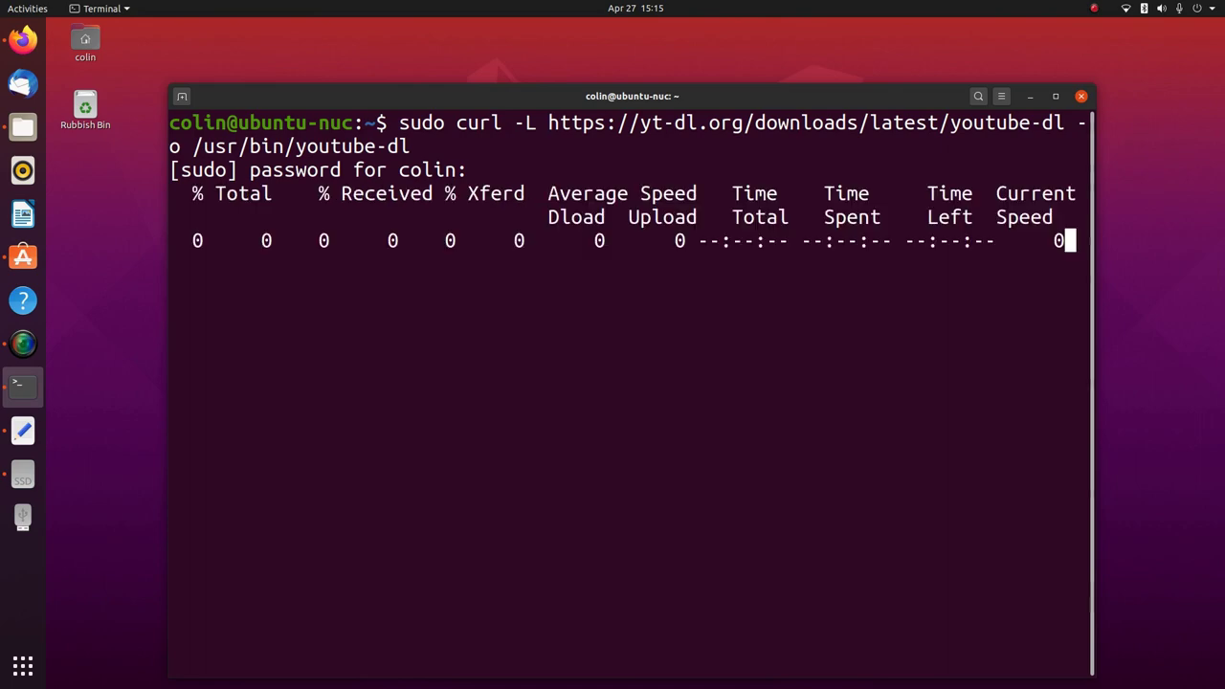
- Copy the chmod permissions command from checklist line 32 for pasting into Terminal
left_click(300, 359)
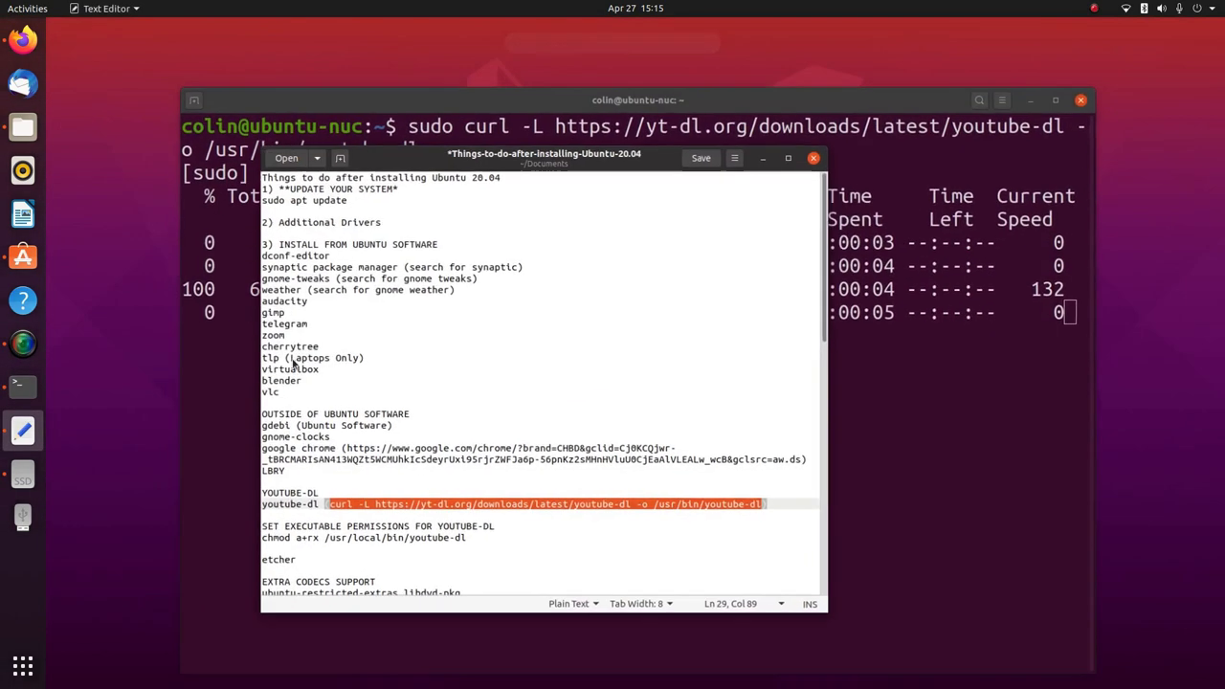
left_click_drag(272, 540, 481, 540)
right_click(443, 541)
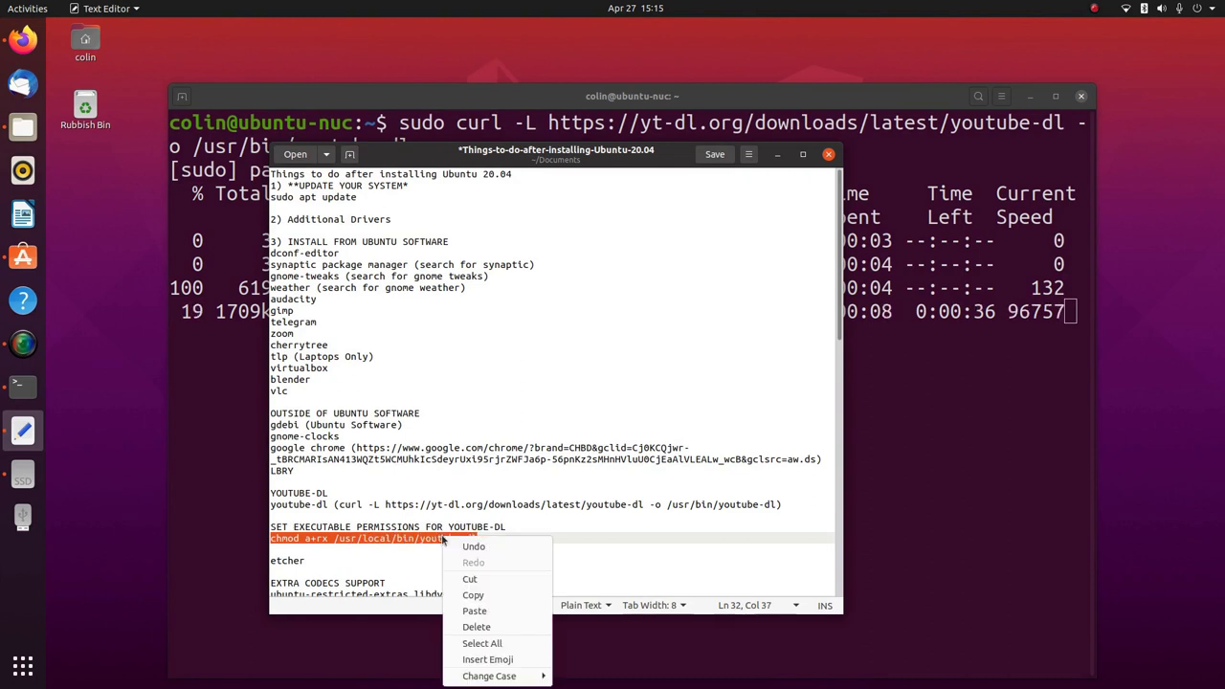
left_click(472, 594)
left_click(901, 416)
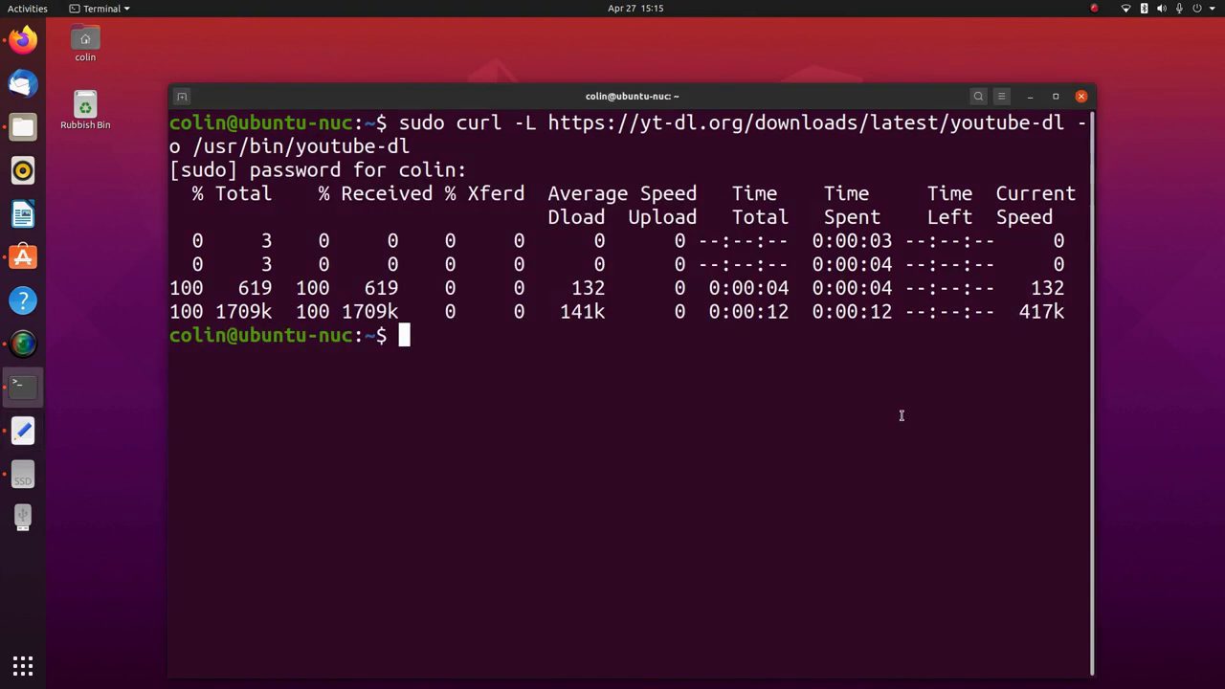
right_click(437, 343)
- Run 'sudo chmod a+rx' on youtube-dl, correcting the path to /usr/bin/youtube-dl
left_click(465, 382)
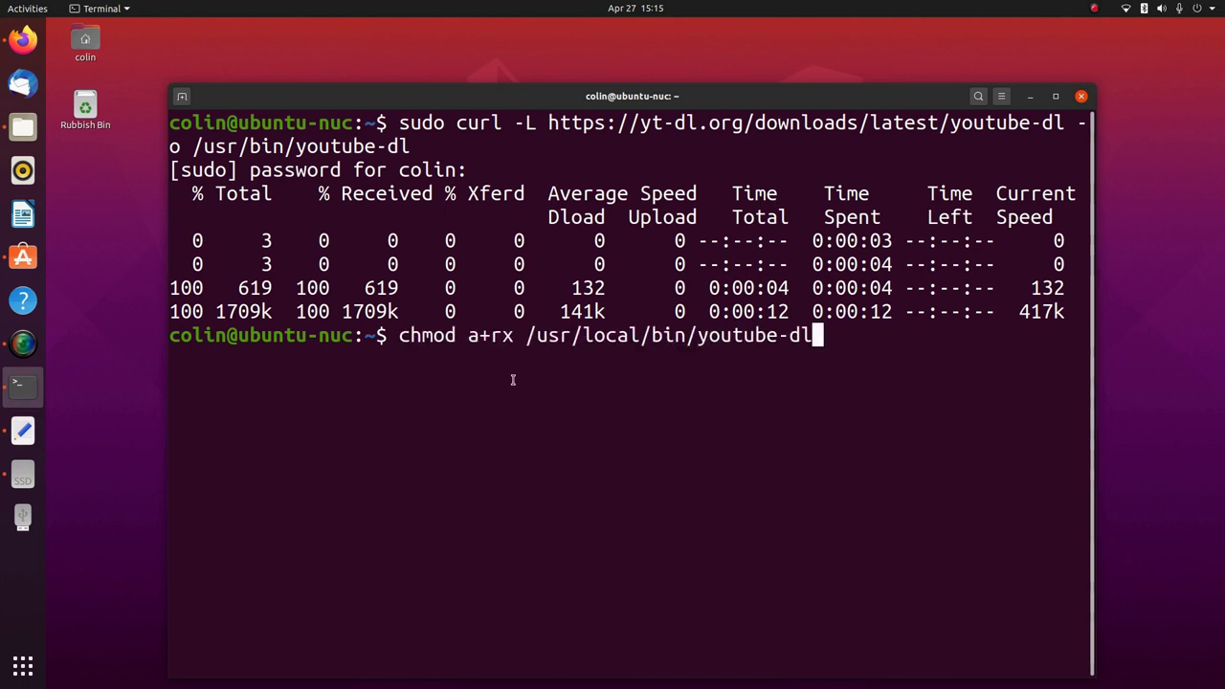
key("Return")
type("sudo")
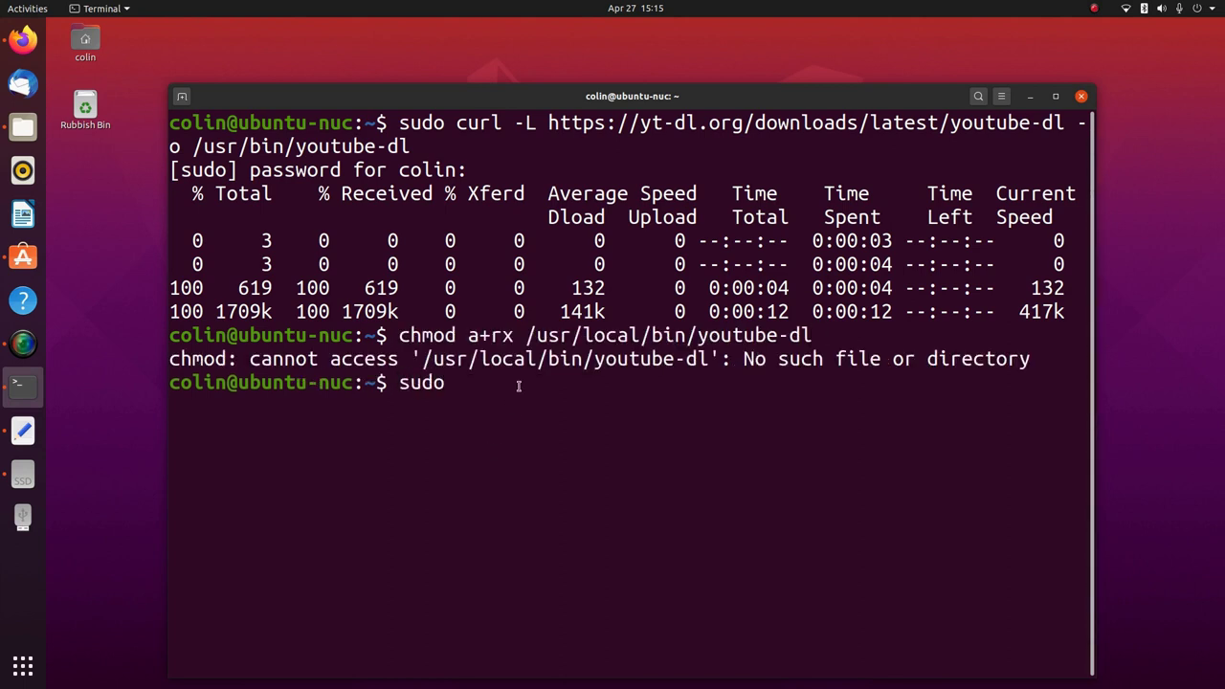
right_click(516, 388)
left_click(560, 431)
key("Return")
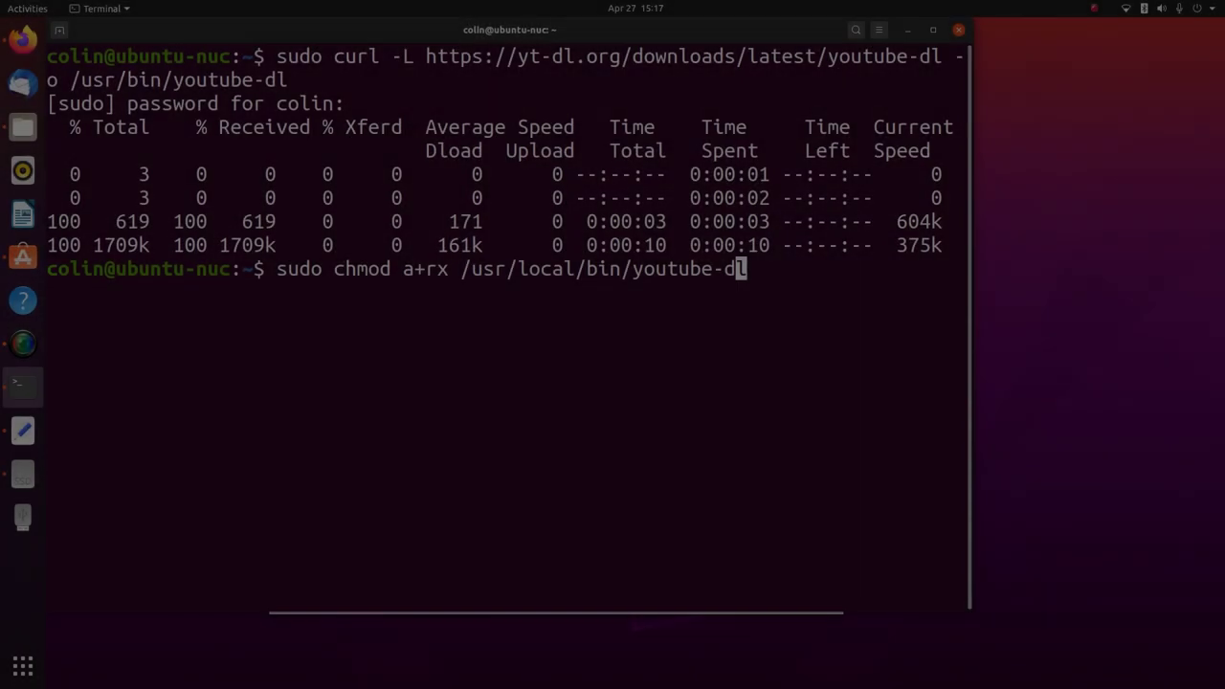
key("Left")
key("Left")
key("Left")
key("Left")
key("Left")
key("Left")
key("Left")
key("Left")
key("Left")
key("Left")
key("Left")
key("Left")
key("Left")
key("Delete")
key("Delete")
key("Delete")
key("Delete")
key("Delete")
key("Delete")
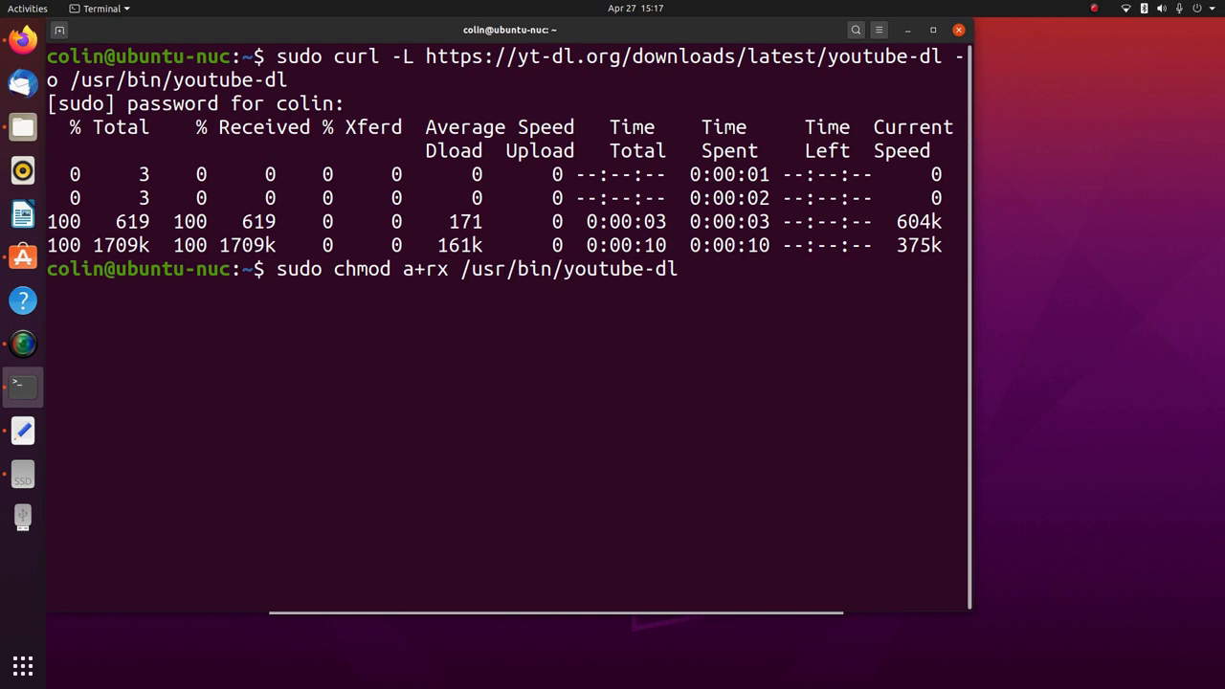
key("Right")
key("Right")
key("Right")
key("Right")
key("Right")
key("Right")
key("Right")
key("Right")
key("Right")
key("Right")
key("Right")
key("Right")
key("Right")
key("Right")
key("Right")
key("Return")
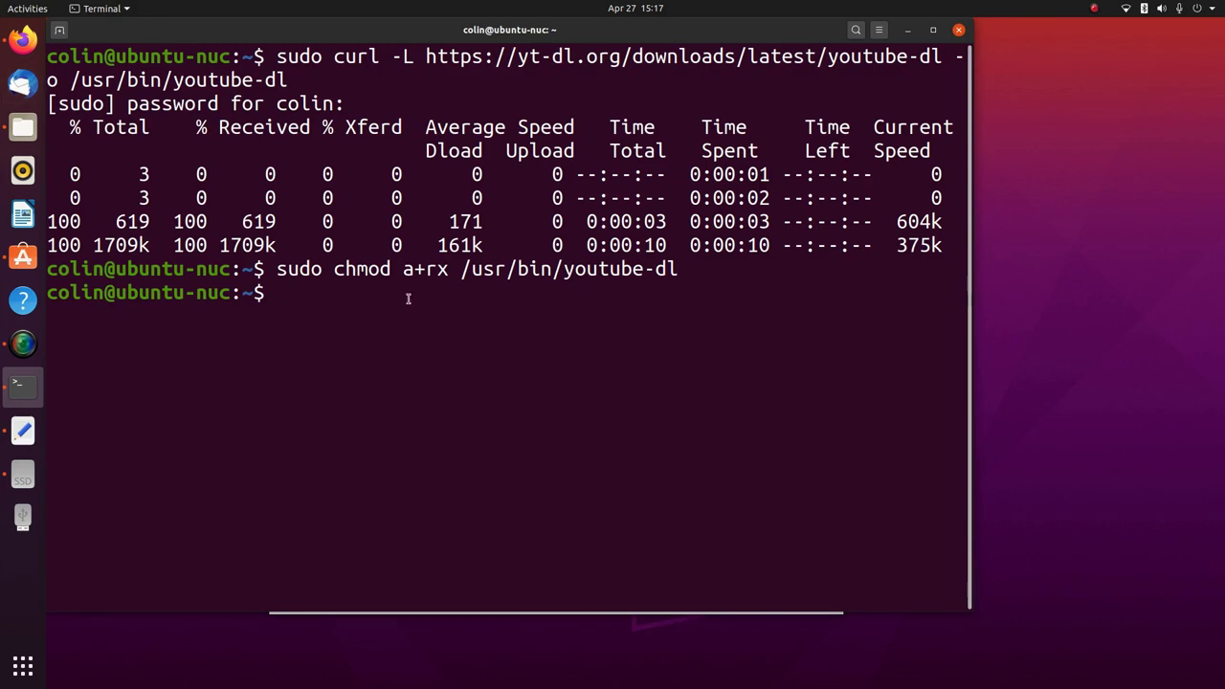
- Remove '/local' from the checklist's chmod line and save the file
key("super")
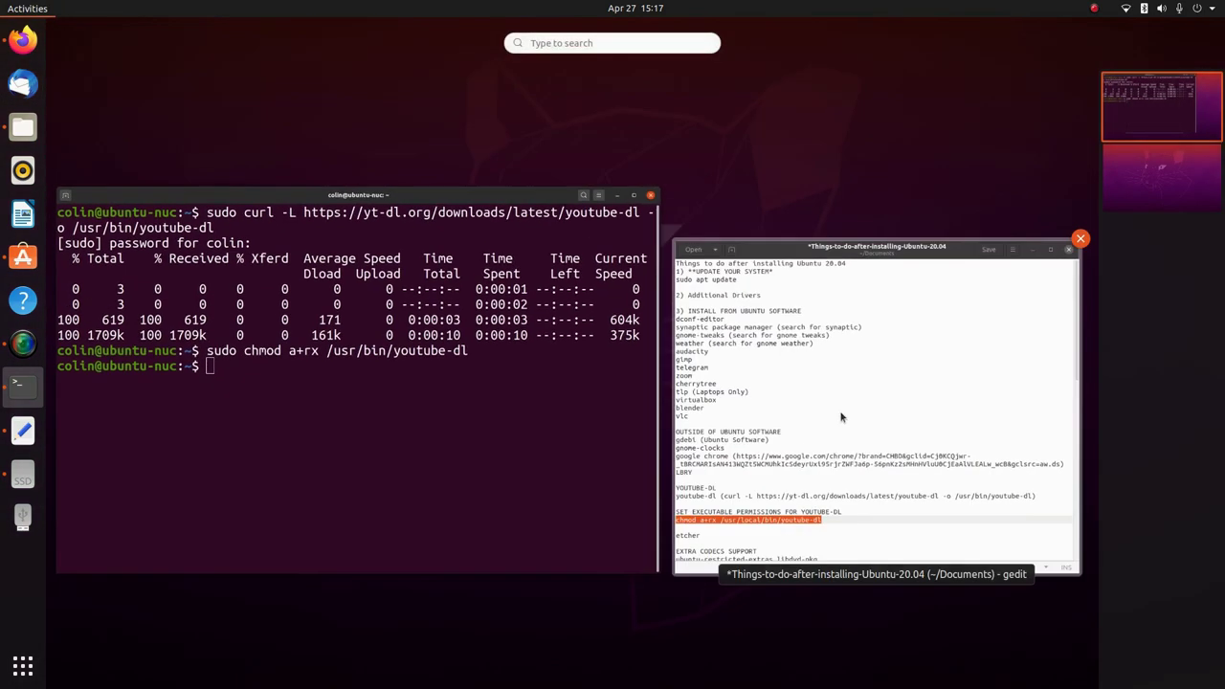
left_click(829, 422)
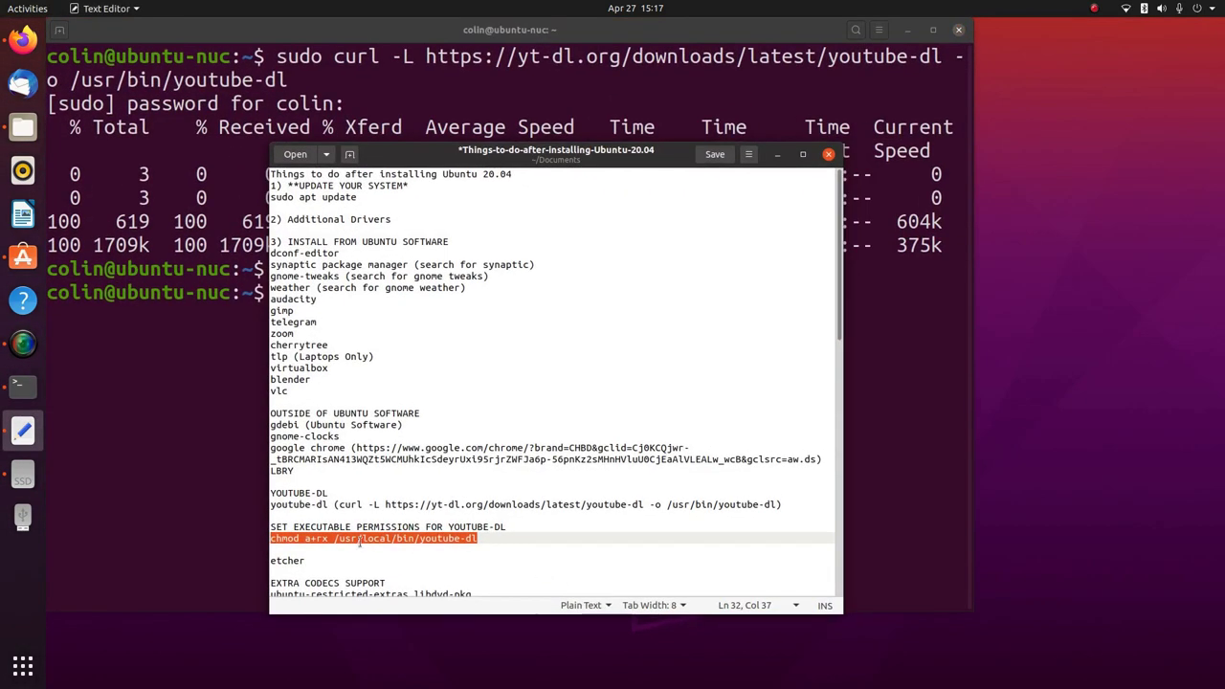
left_click(360, 539)
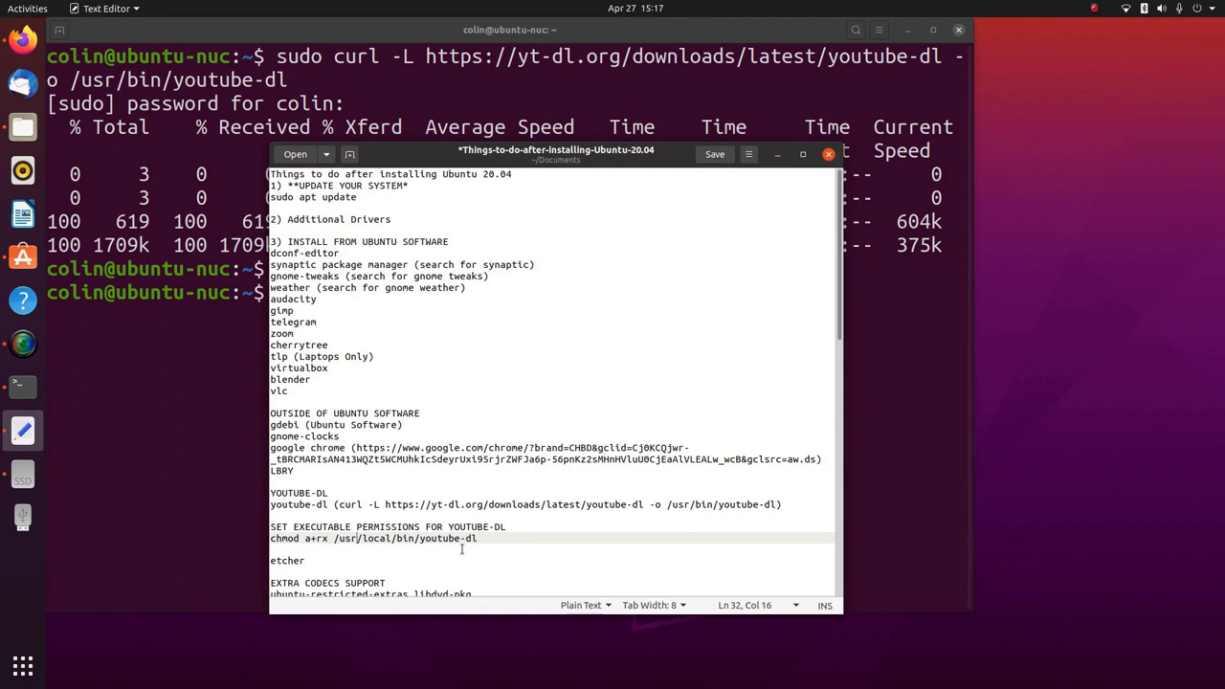
key("Delete")
key("Delete")
key("Delete")
key("Delete")
key("Delete")
key("Delete")
key("Delete")
type("/")
key("ctrl+s")
scroll(522, 456, "down", 3)
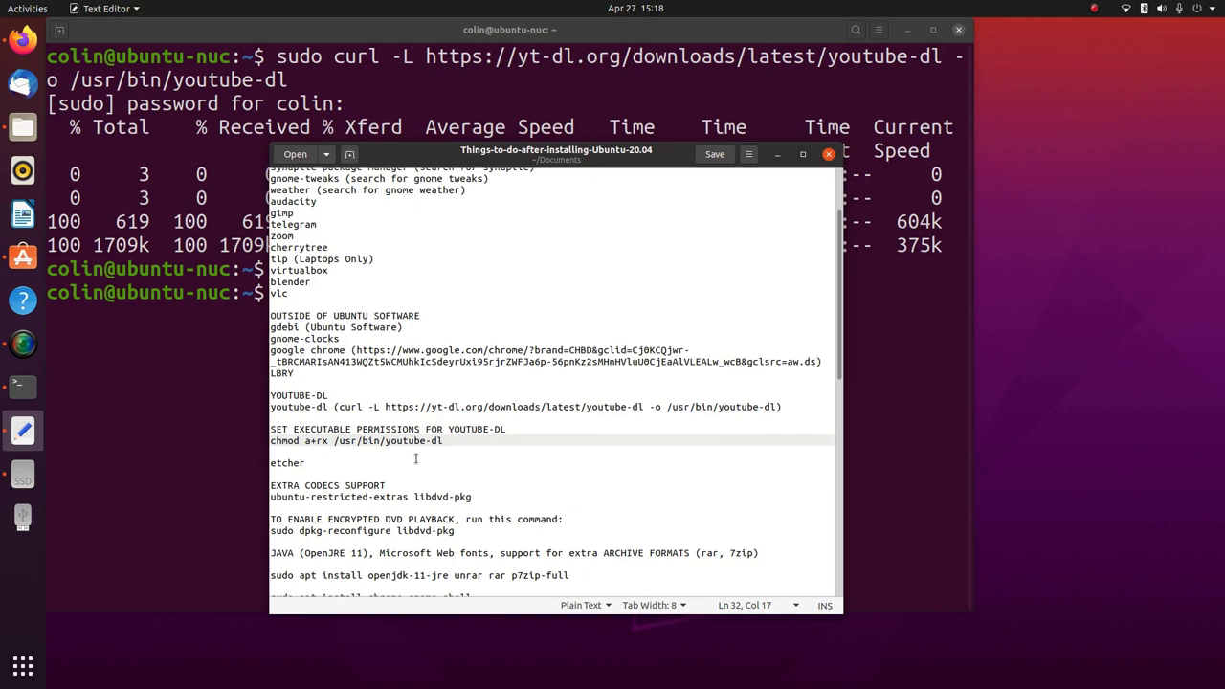
- Move the checklist aside to check the terminal output, then switch to the browser
left_click_drag(559, 151, 1156, 151)
key("super+h")
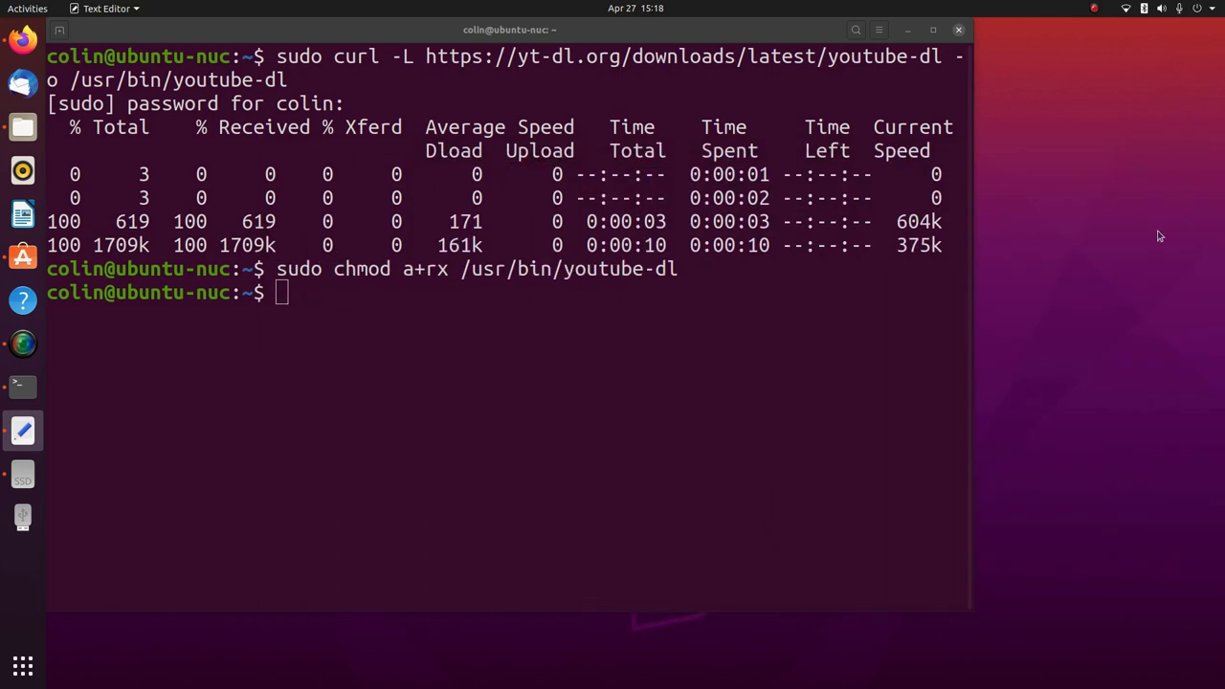
key("alt+Tab")
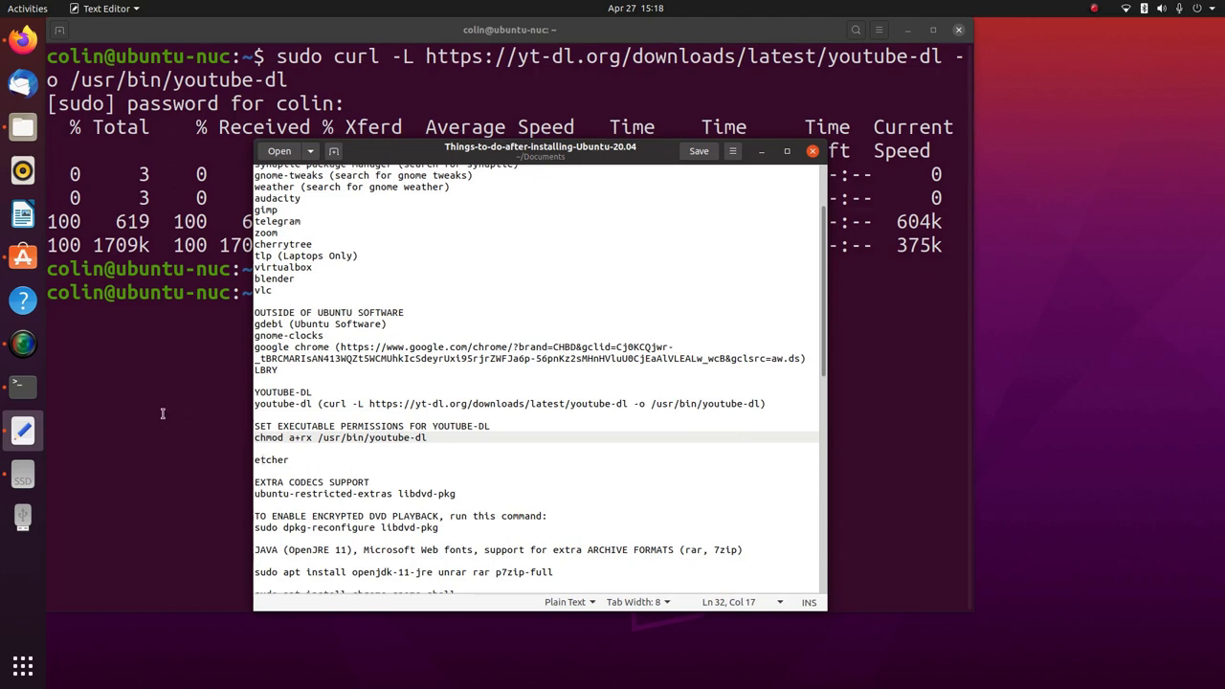
key("alt+Tab")
left_click(575, 76)
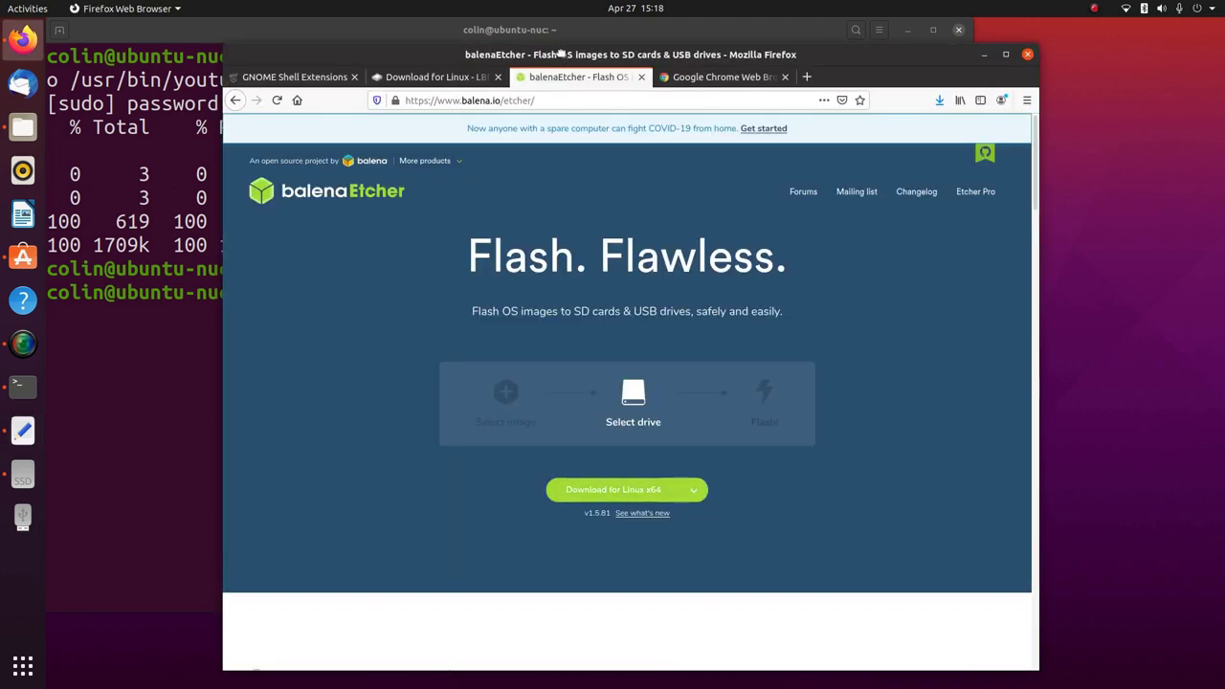
key("super+h")
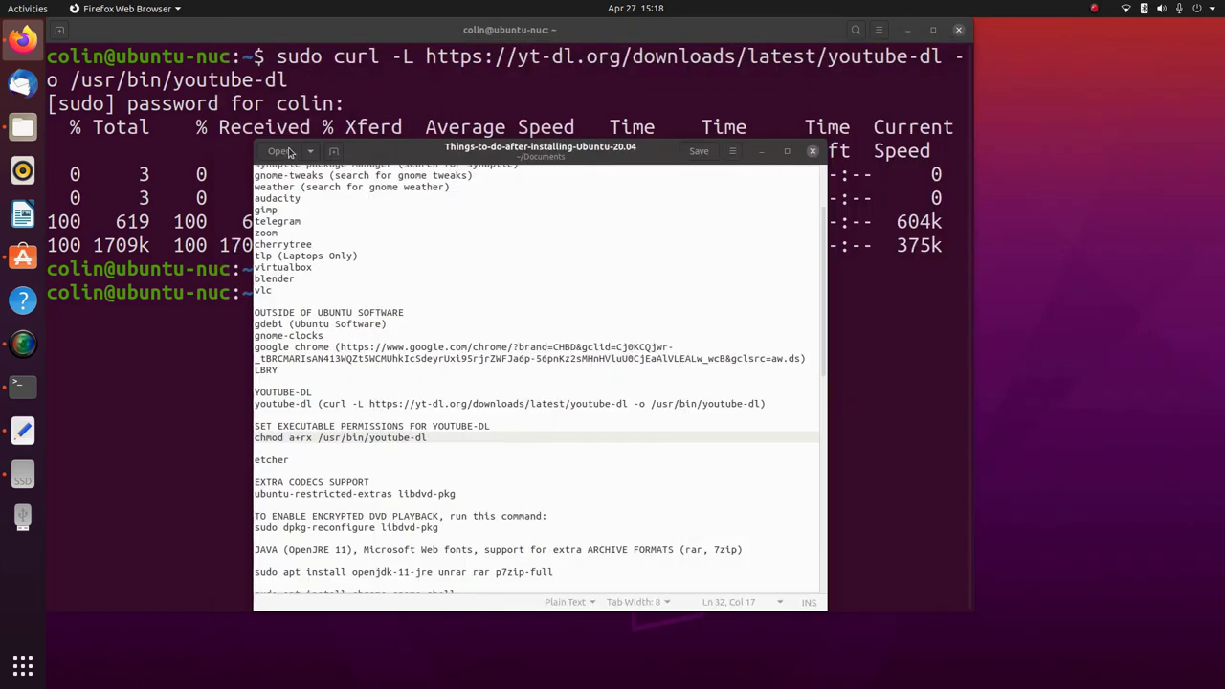
key("super")
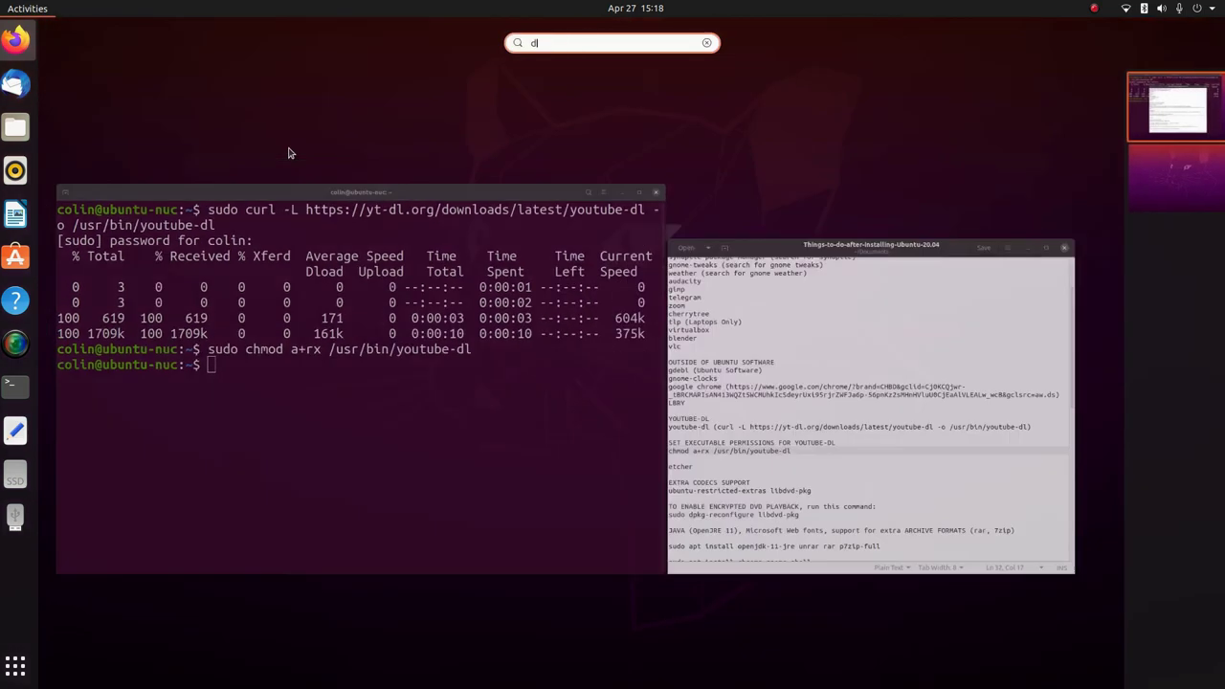
type("disk")
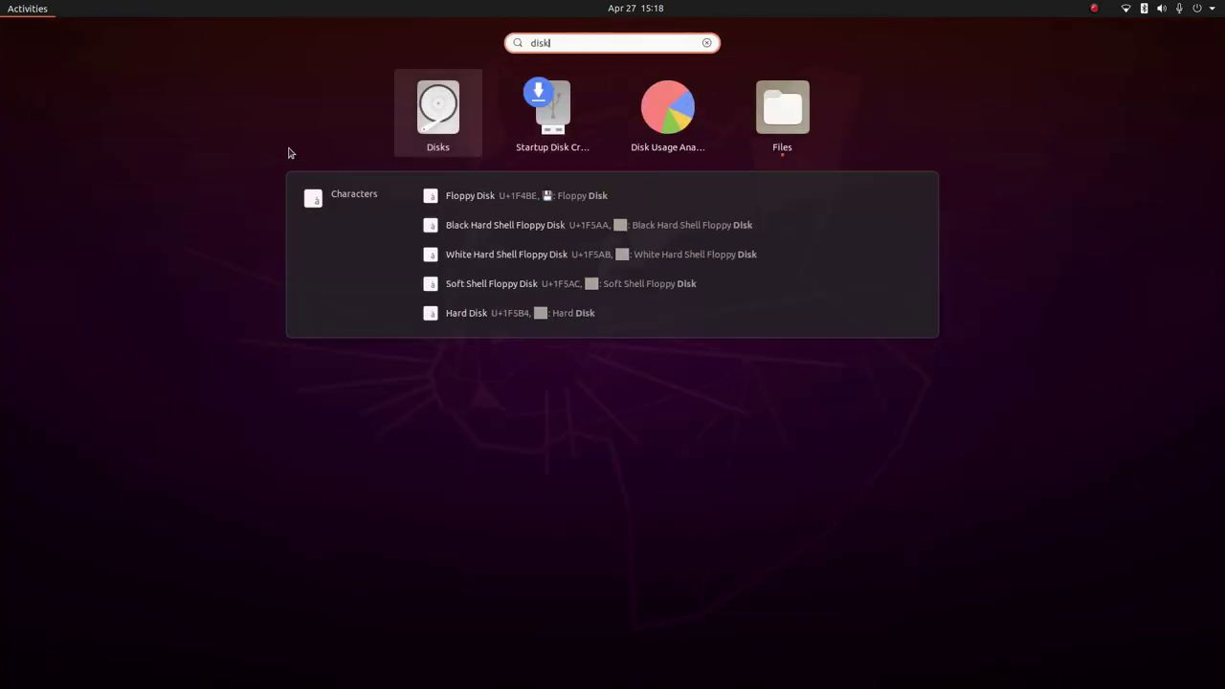
key("Return")
left_click(412, 234)
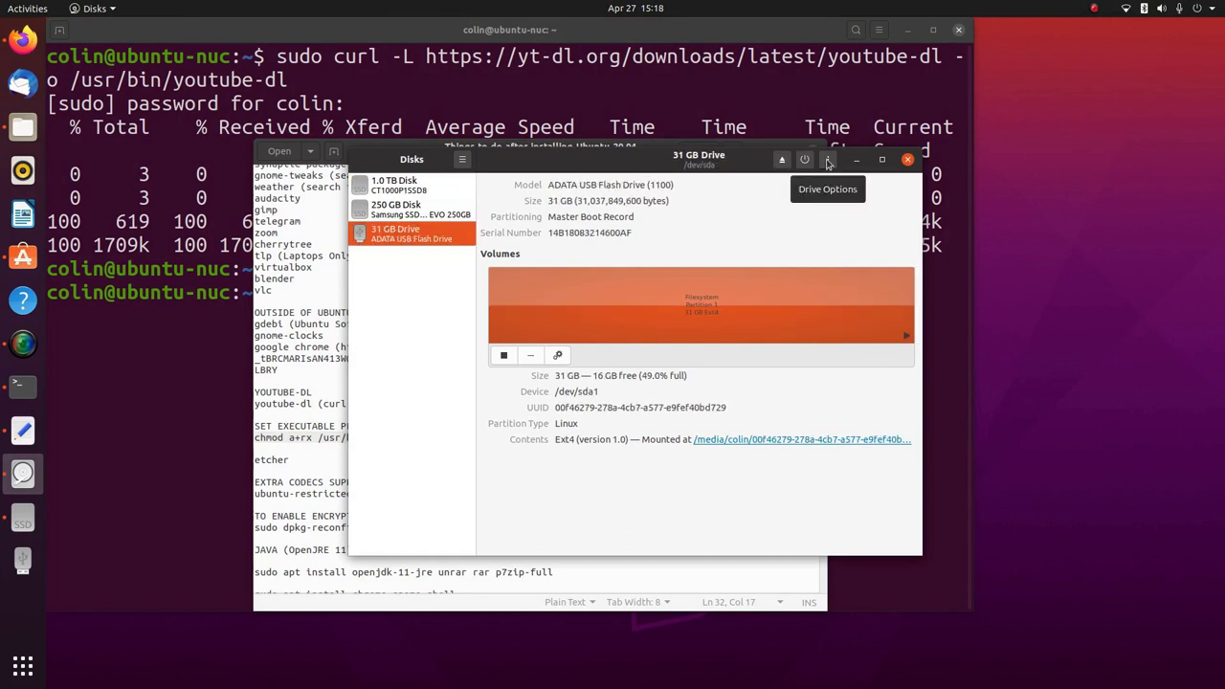
left_click(828, 160)
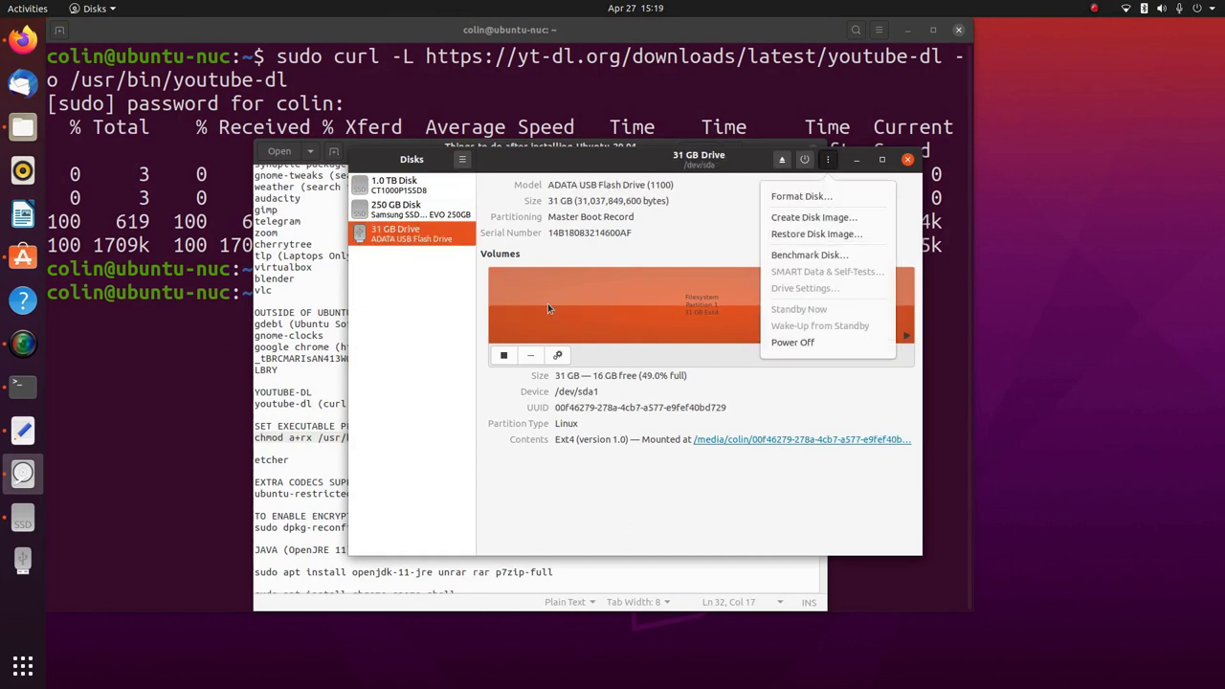
left_click(703, 215)
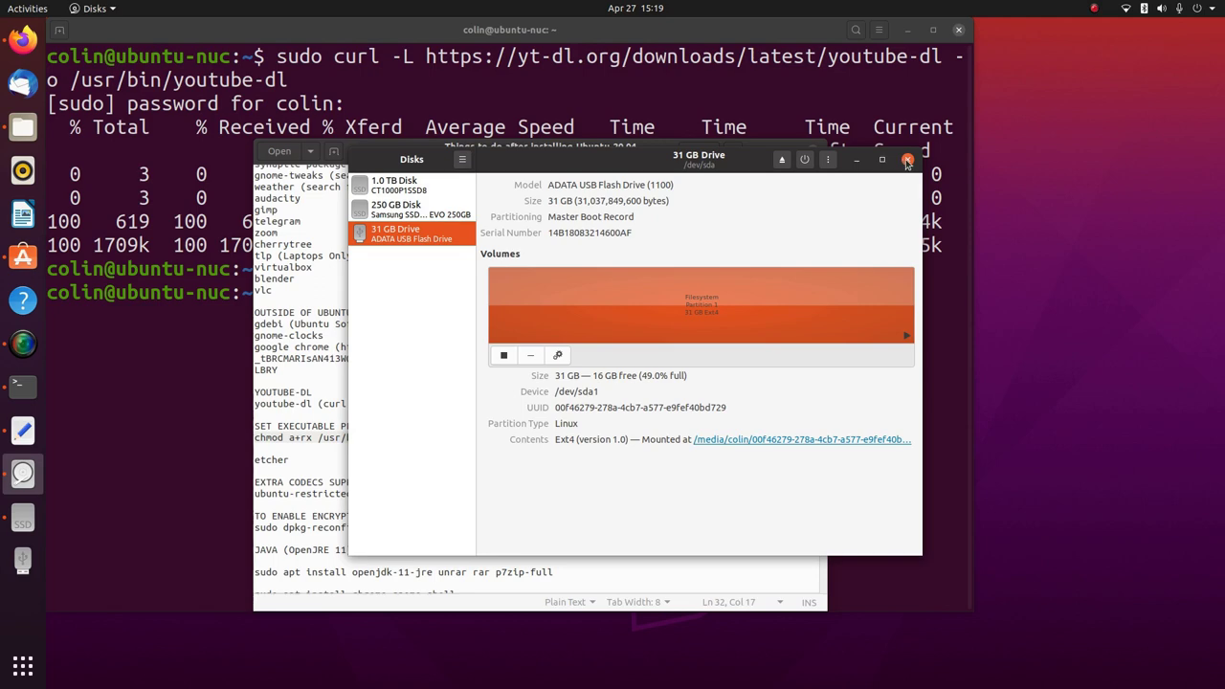
left_click(908, 160)
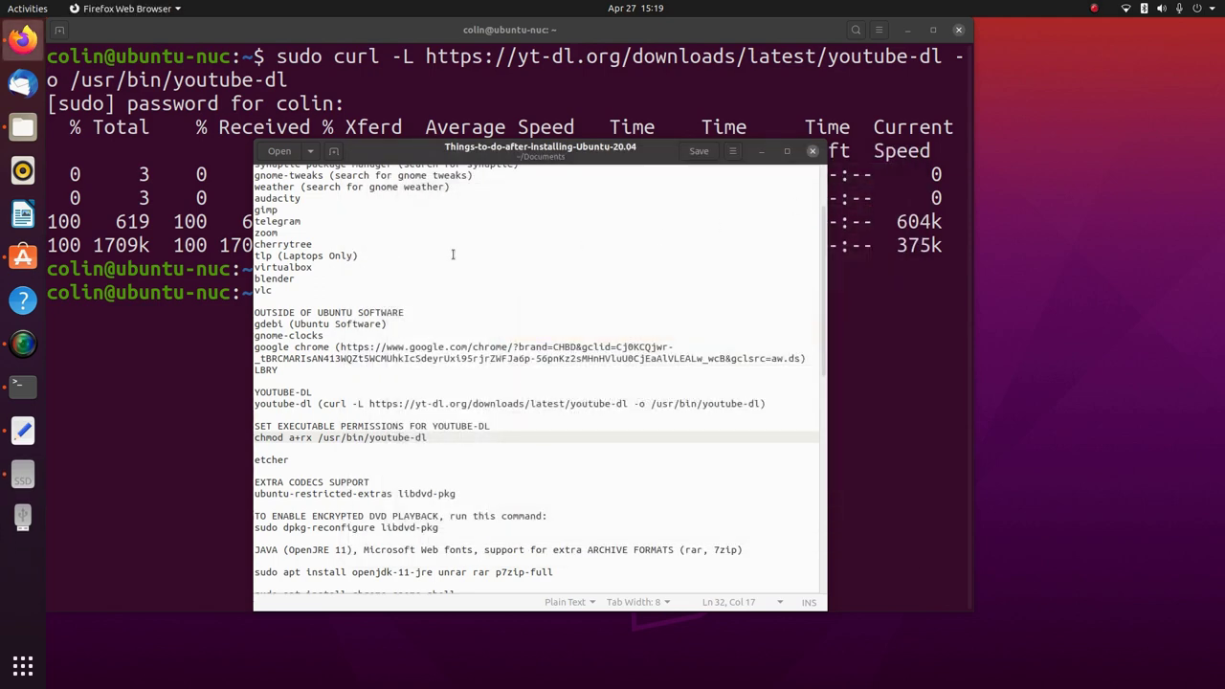
key("super")
type("sta")
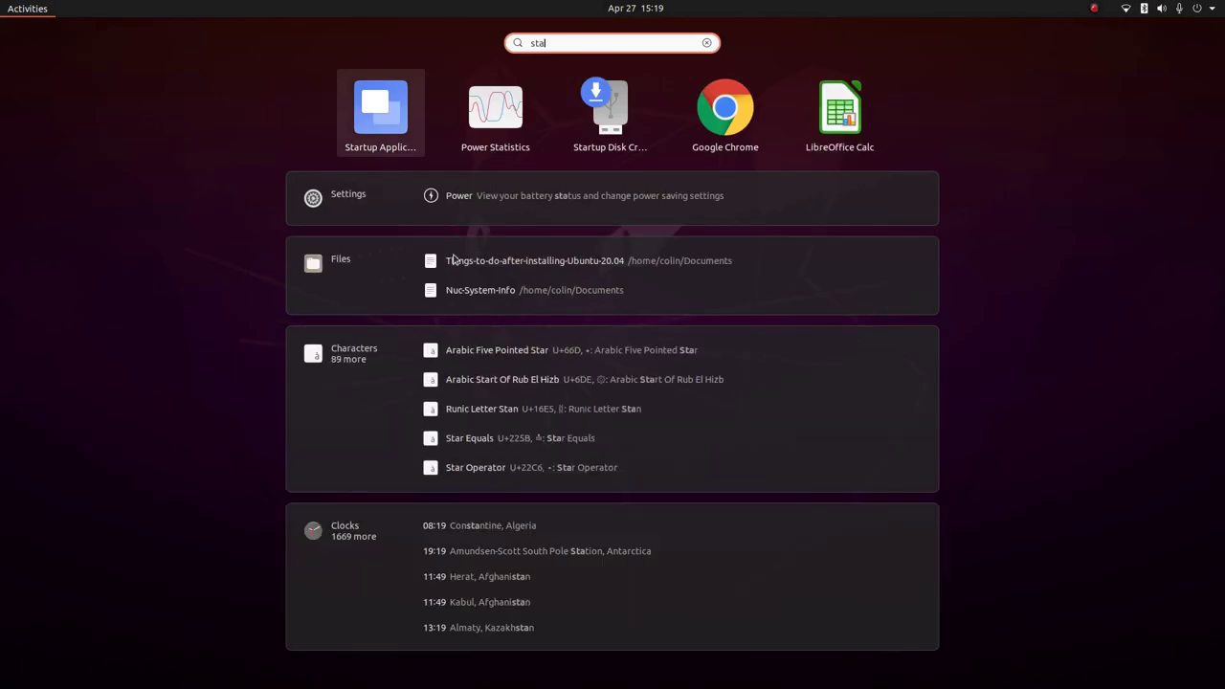
left_click(603, 119)
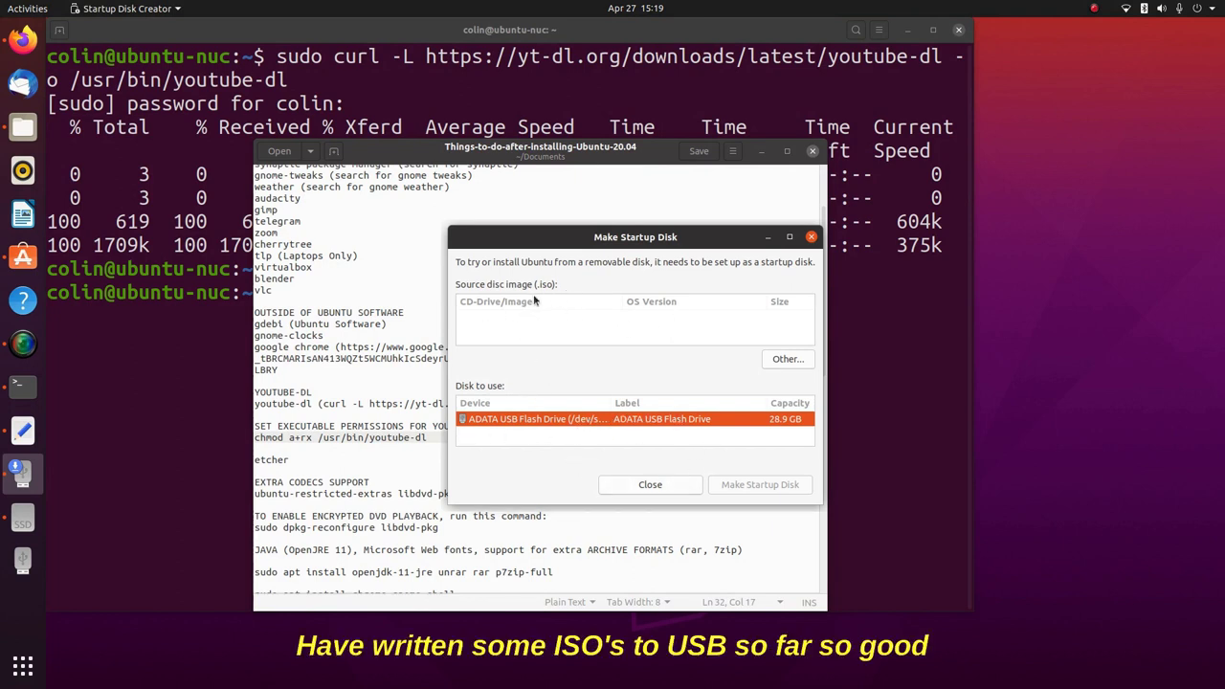
left_click(650, 484)
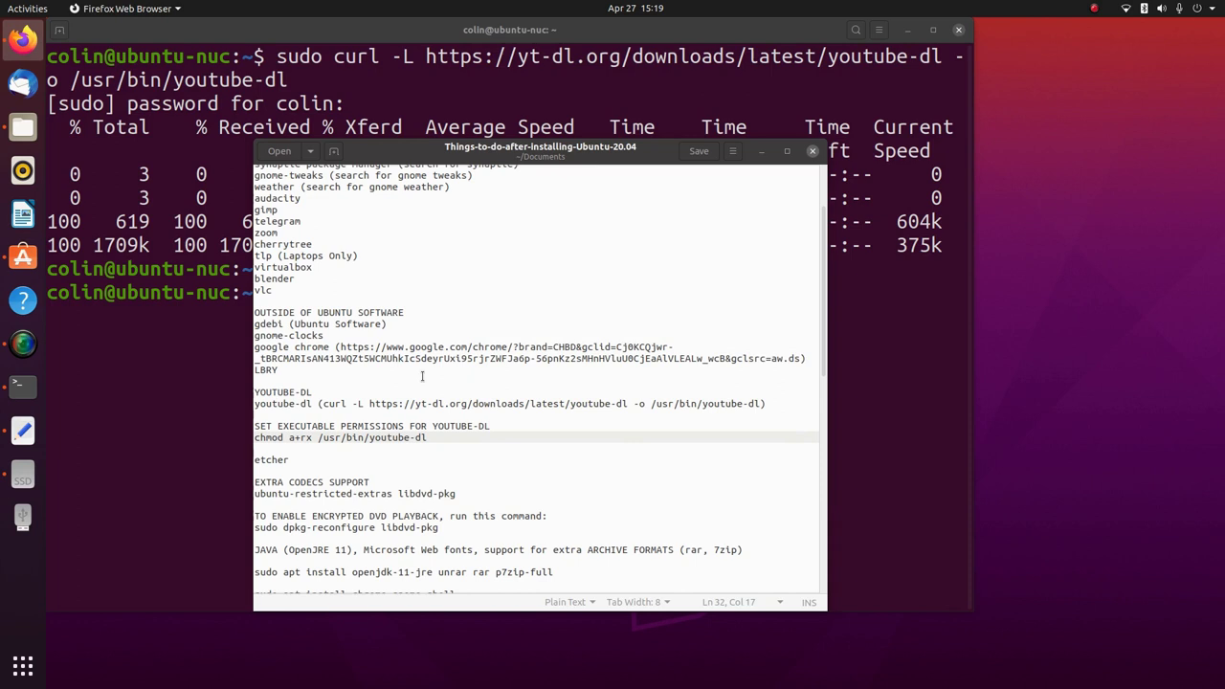
scroll(423, 376, "down", 1)
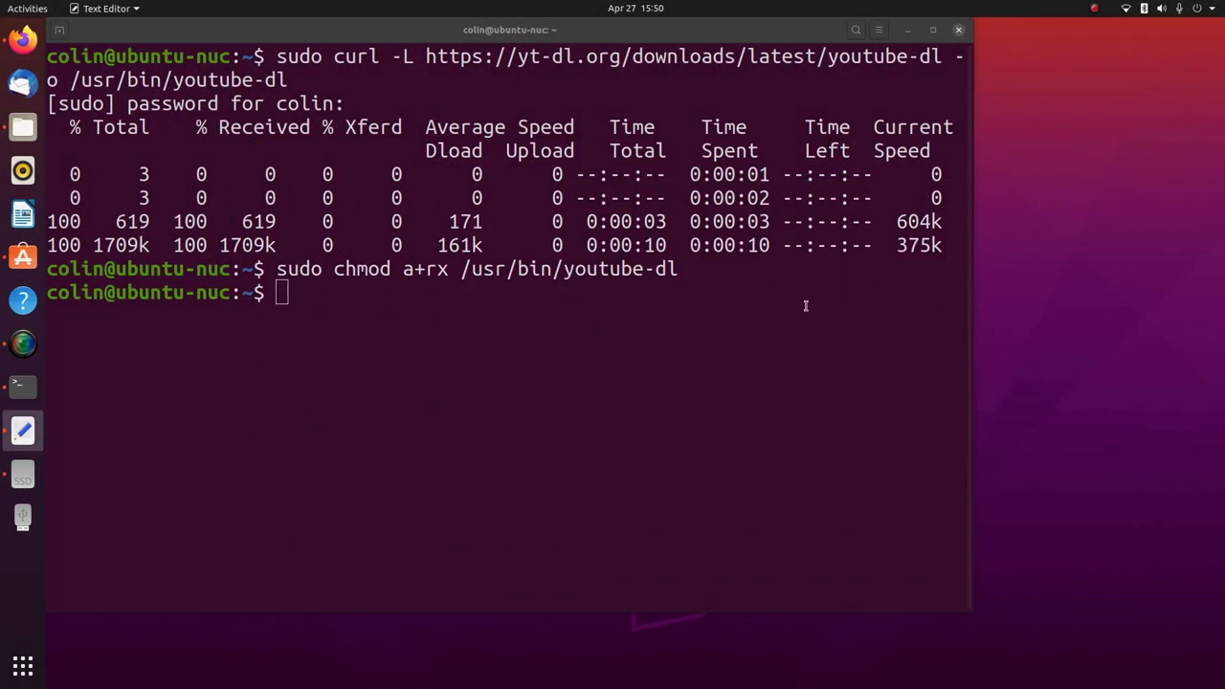
- Copy the 'ubuntu-restricted-extras libdvd-pkg' line from the checklist into the Terminal prompt
left_click(805, 305)
type("clear")
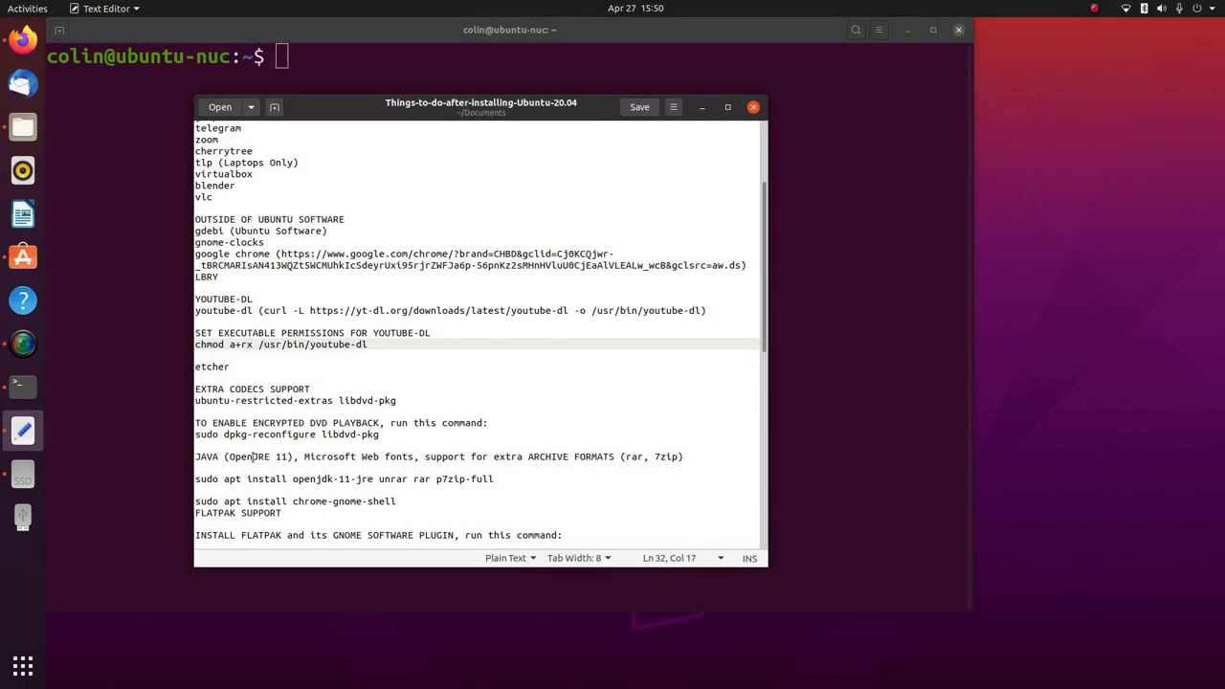
left_click_drag(195, 401, 400, 404)
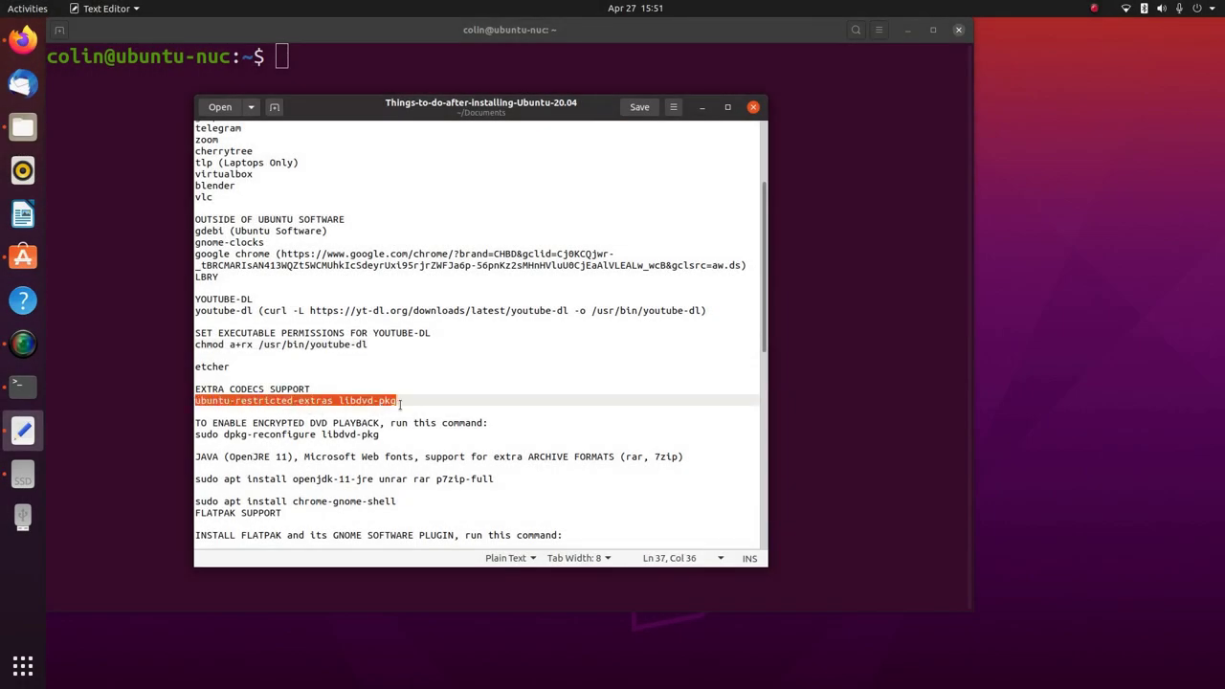
right_click(302, 401)
left_click(314, 460)
left_click_drag(432, 113, 1224, 113)
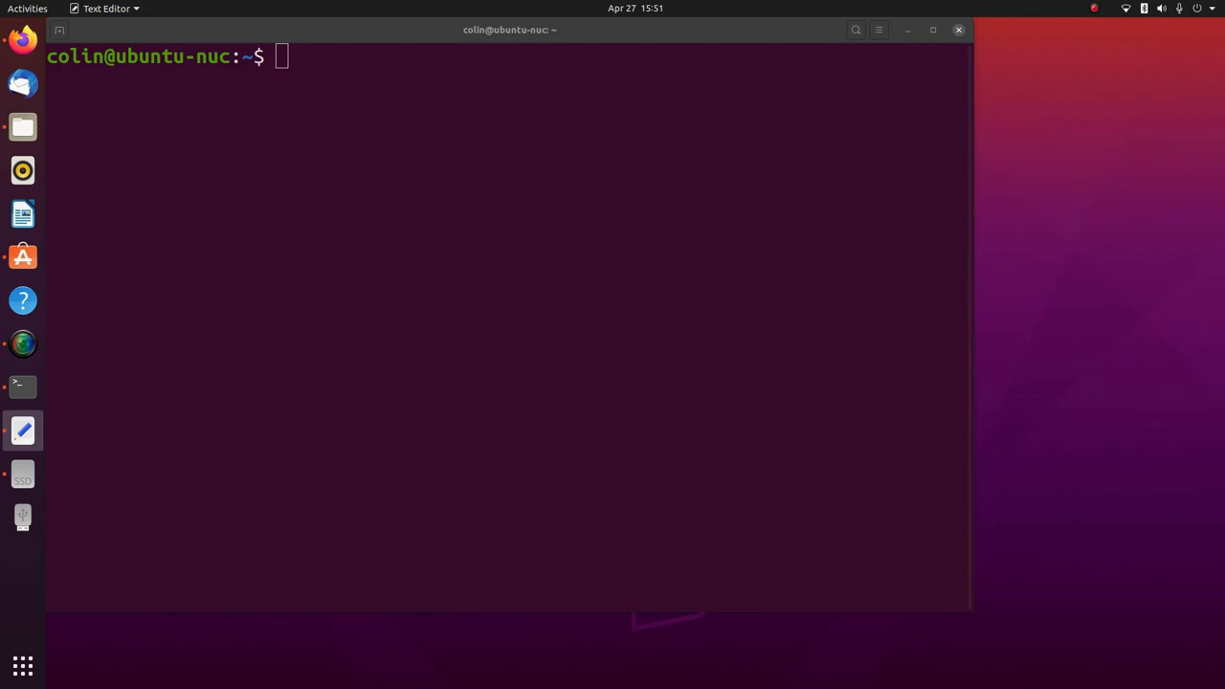
right_click(305, 52)
left_click(340, 96)
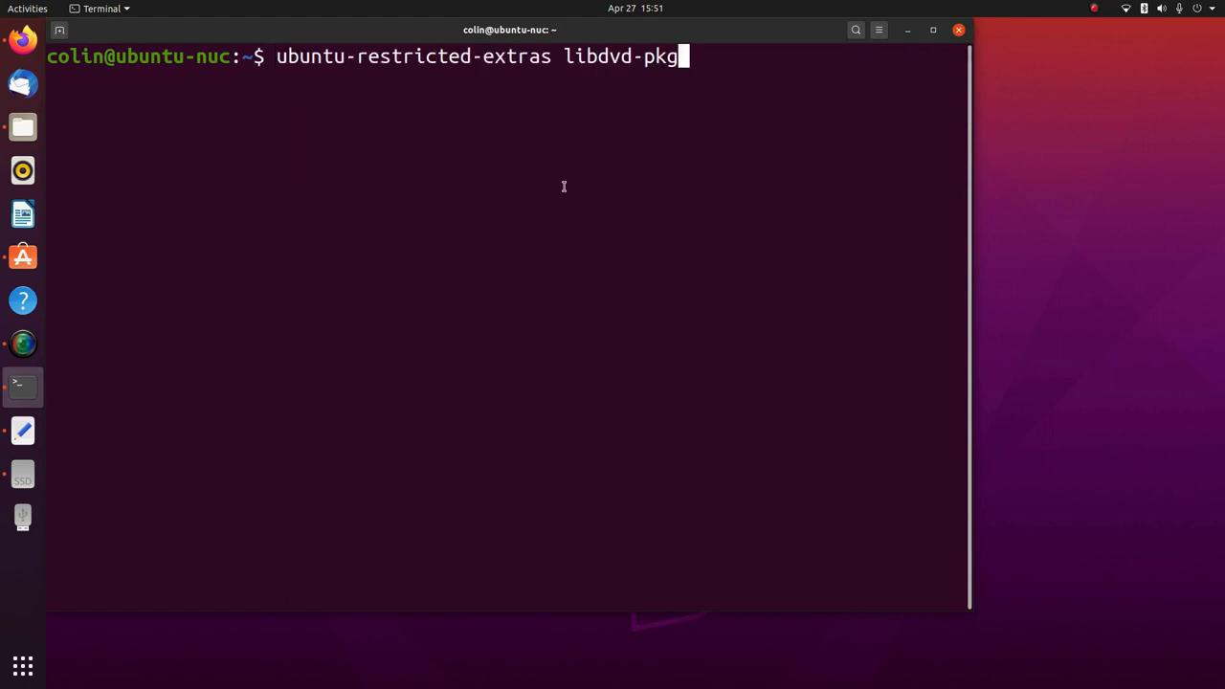
- Prefix it with 'sudo apt install', run it, authenticate, and confirm with y
key("Left")
key("Left")
key("Left")
key("Left")
key("Left")
key("Left")
key("Left")
key("Left")
key("Left")
key("Left")
key("Left")
key("Left")
key("Left")
key("Left")
key("Left")
key("Left")
key("Left")
key("Left")
key("Left")
key("Left")
key("Left")
key("Left")
key("Left")
key("Left")
key("Left")
key("Left")
key("Left")
key("Left")
key("Left")
key("Left")
key("Left")
key("Left")
key("Left")
key("Left")
type("sudo apt install")
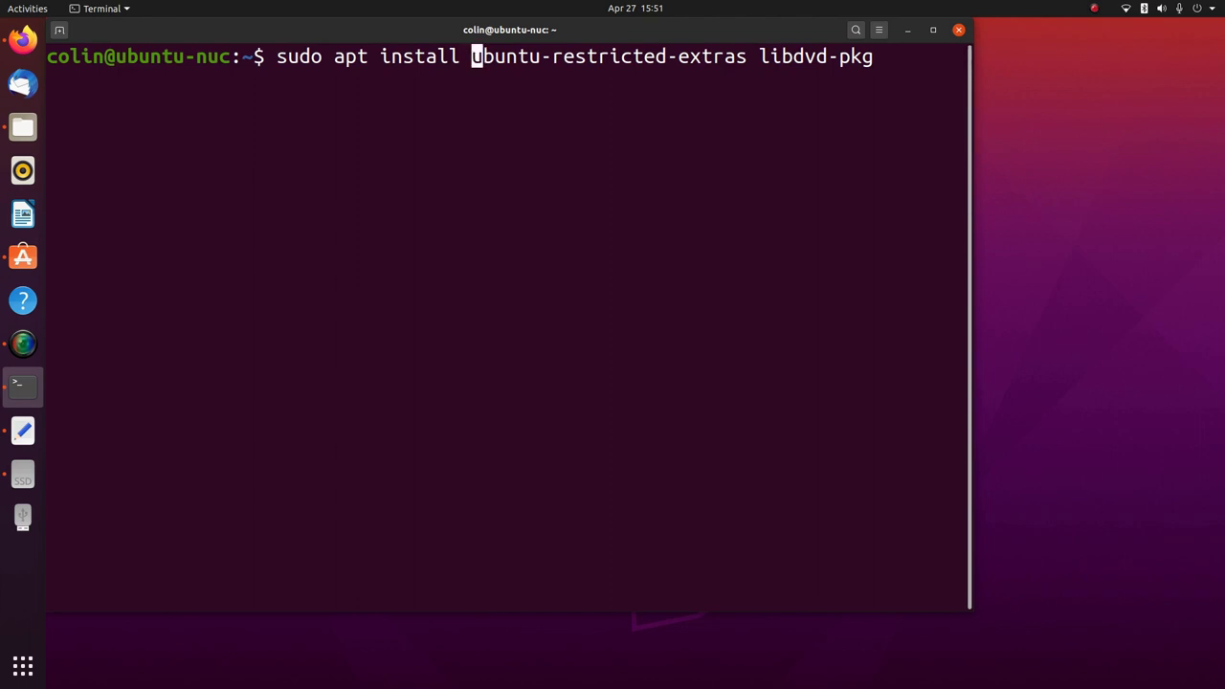
key("Return")
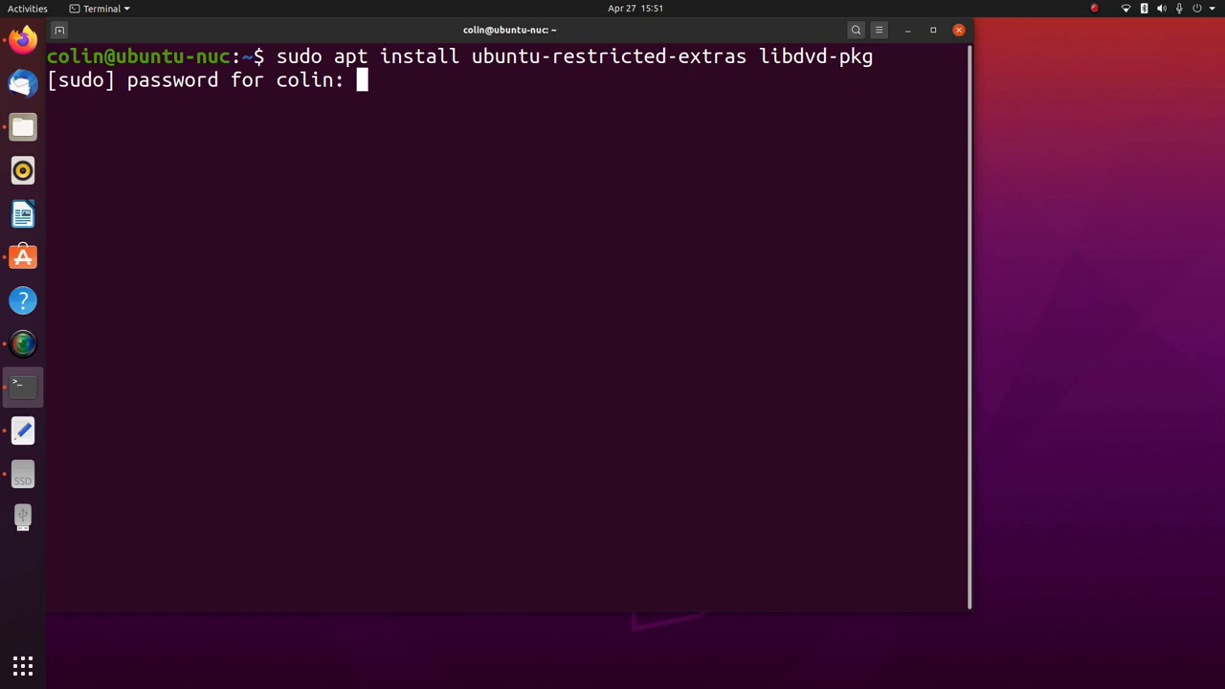
key("Return")
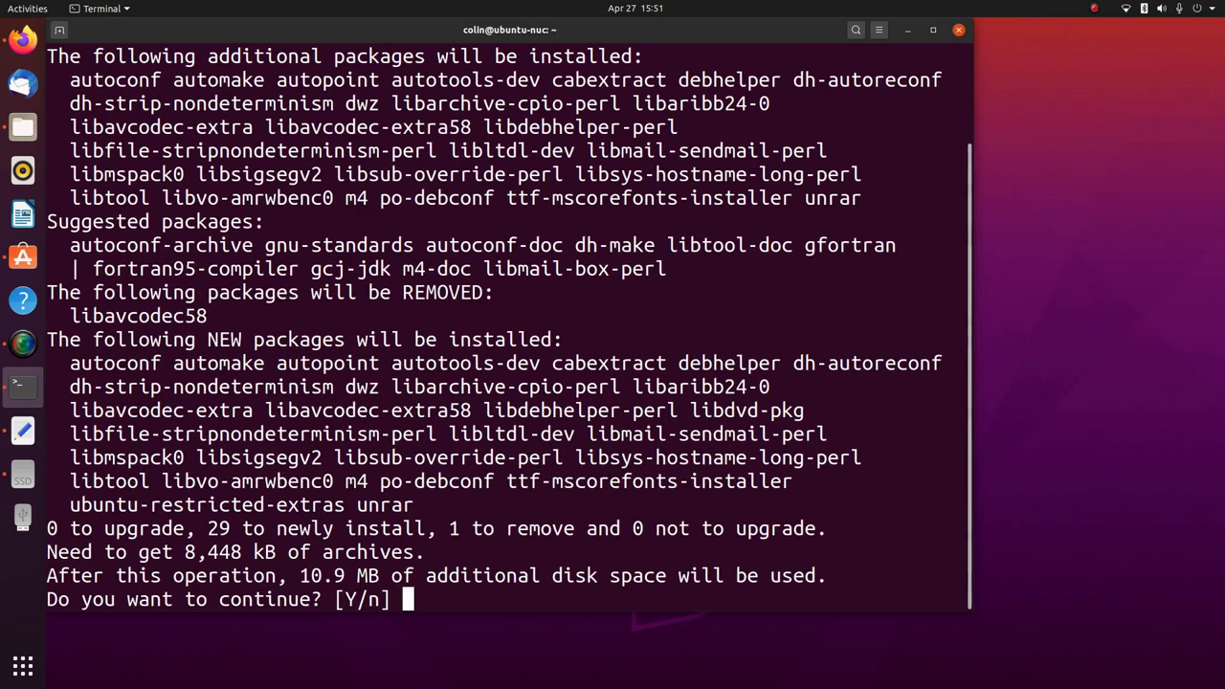
type("y")
key("Return")
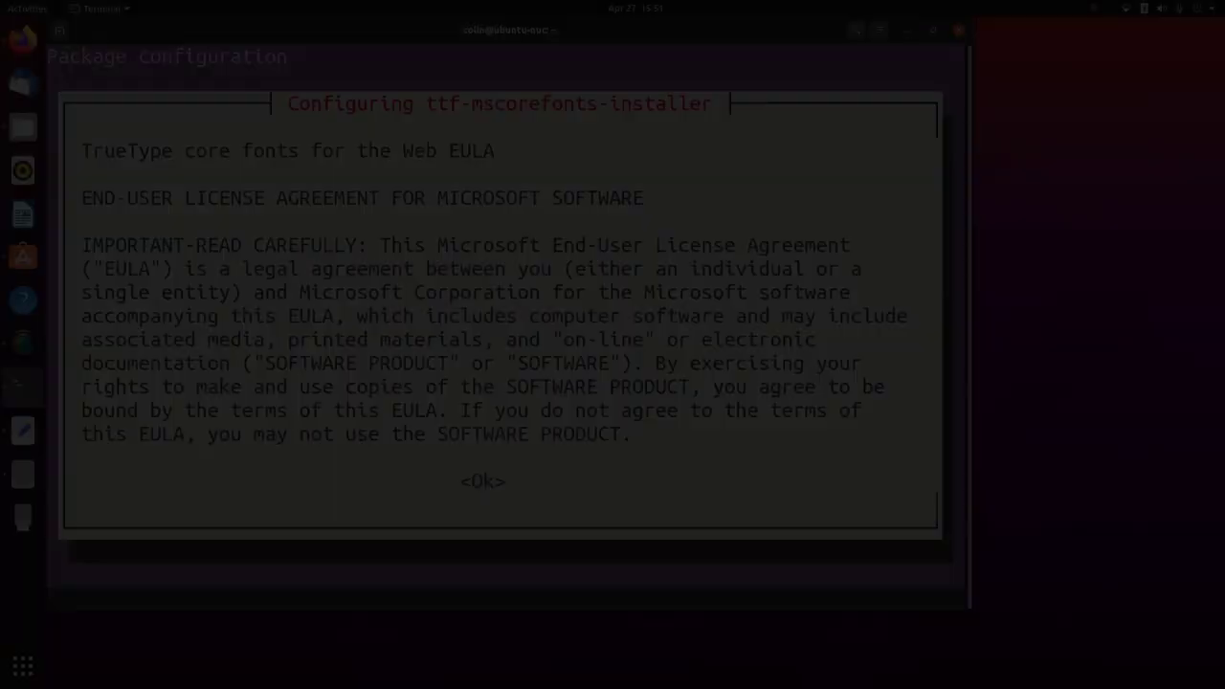
- Acknowledge and accept the Microsoft core fonts EULA to finish the installation
key("Tab")
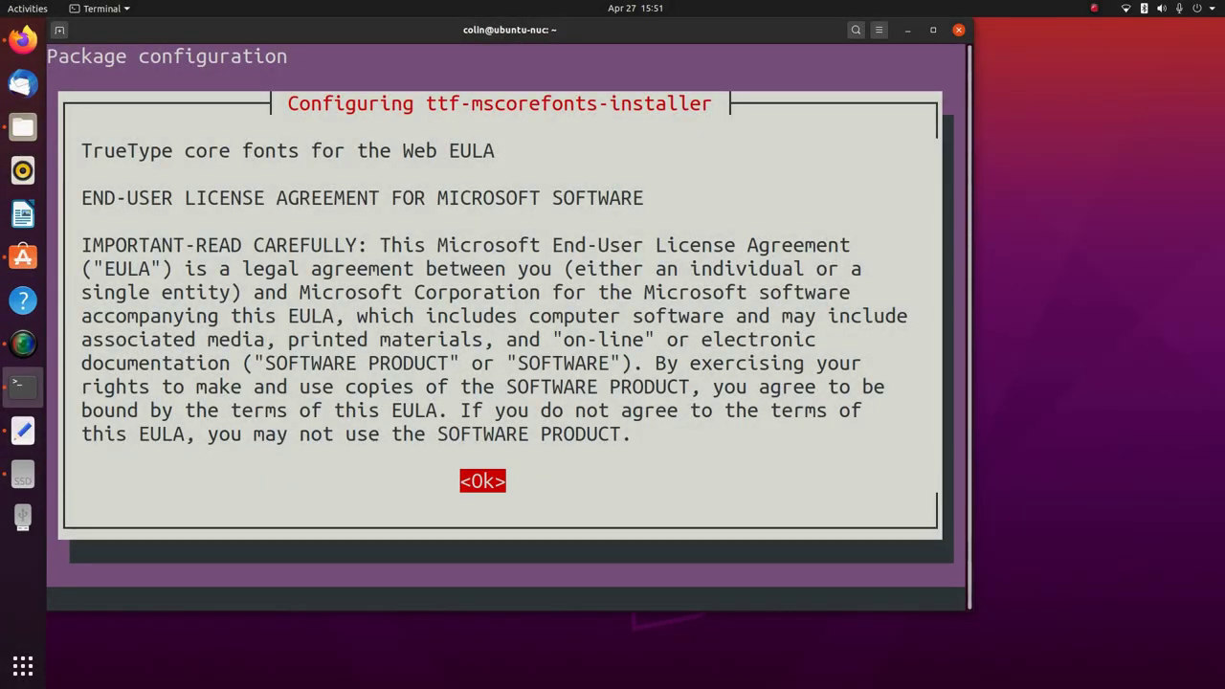
key("Return")
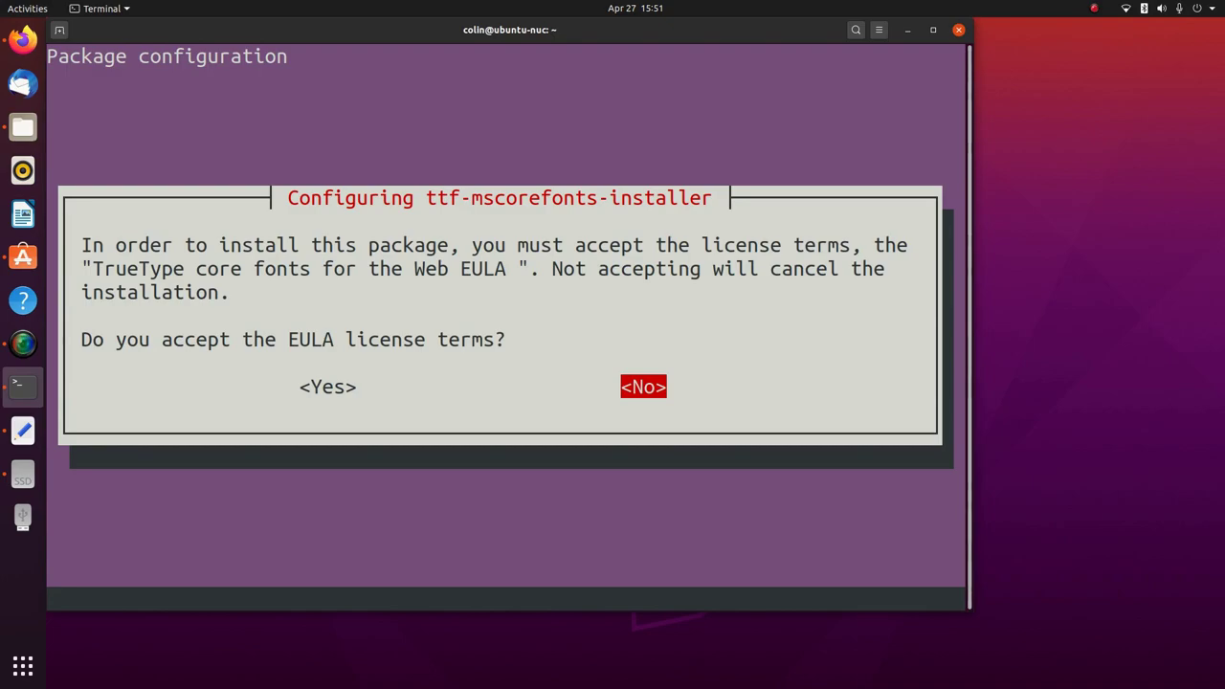
key("Left")
key("Return")
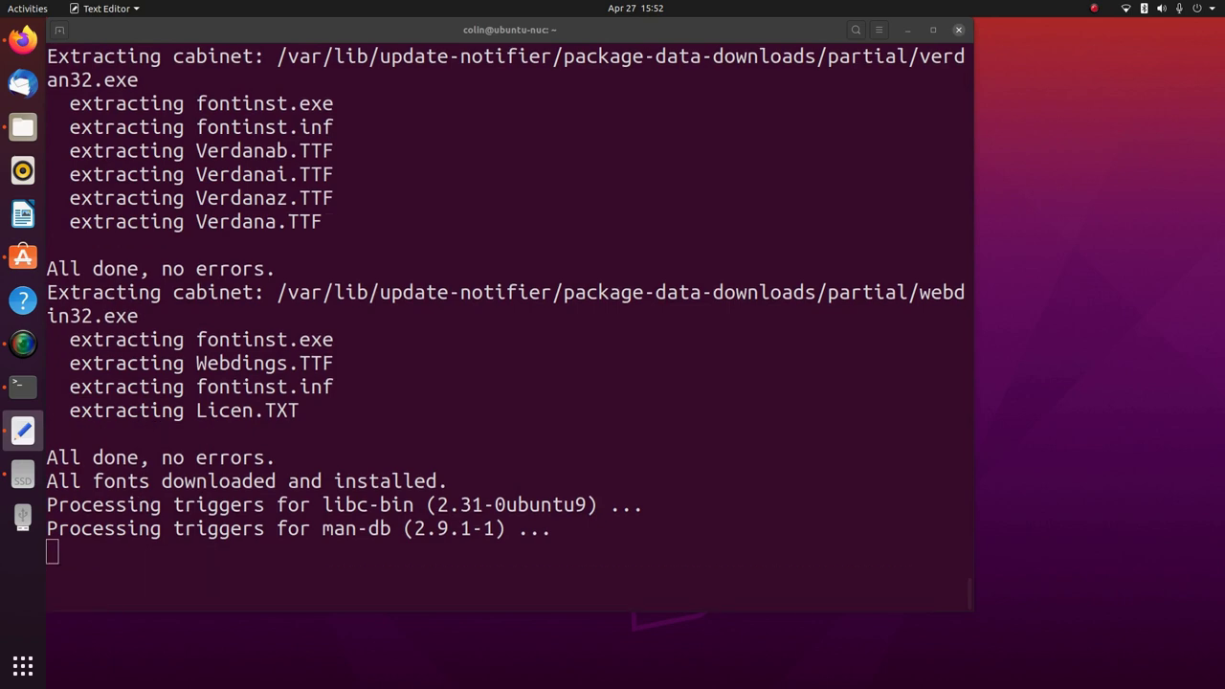
left_click(479, 553)
- Clear the terminal and copy the 'sudo dpkg-reconfigure libdvd-pkg' line from the checklist
type("cle")
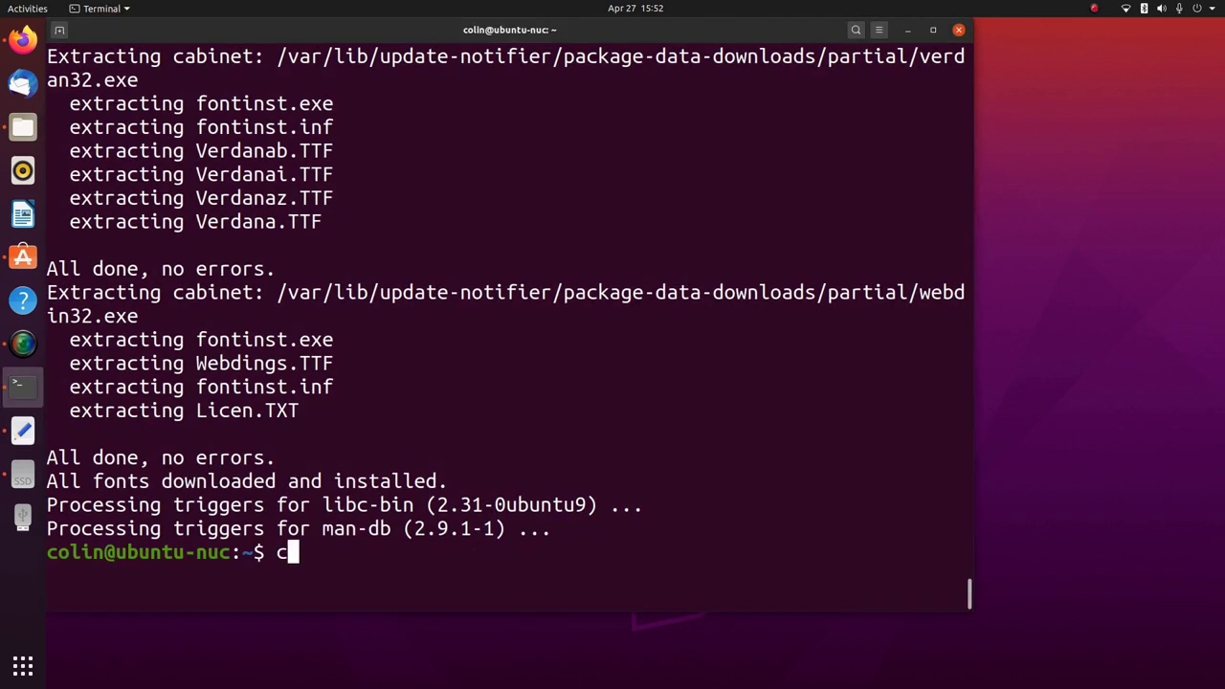
type("ar")
key("Return")
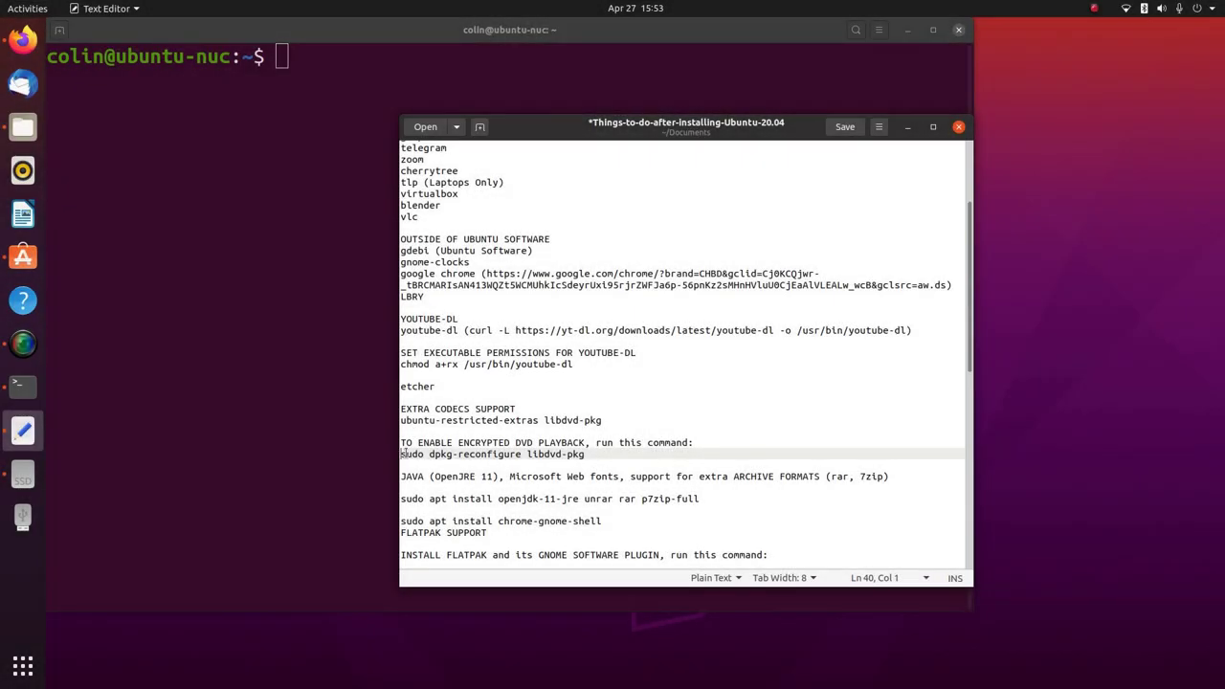
triple_click(402, 453)
right_click(430, 453)
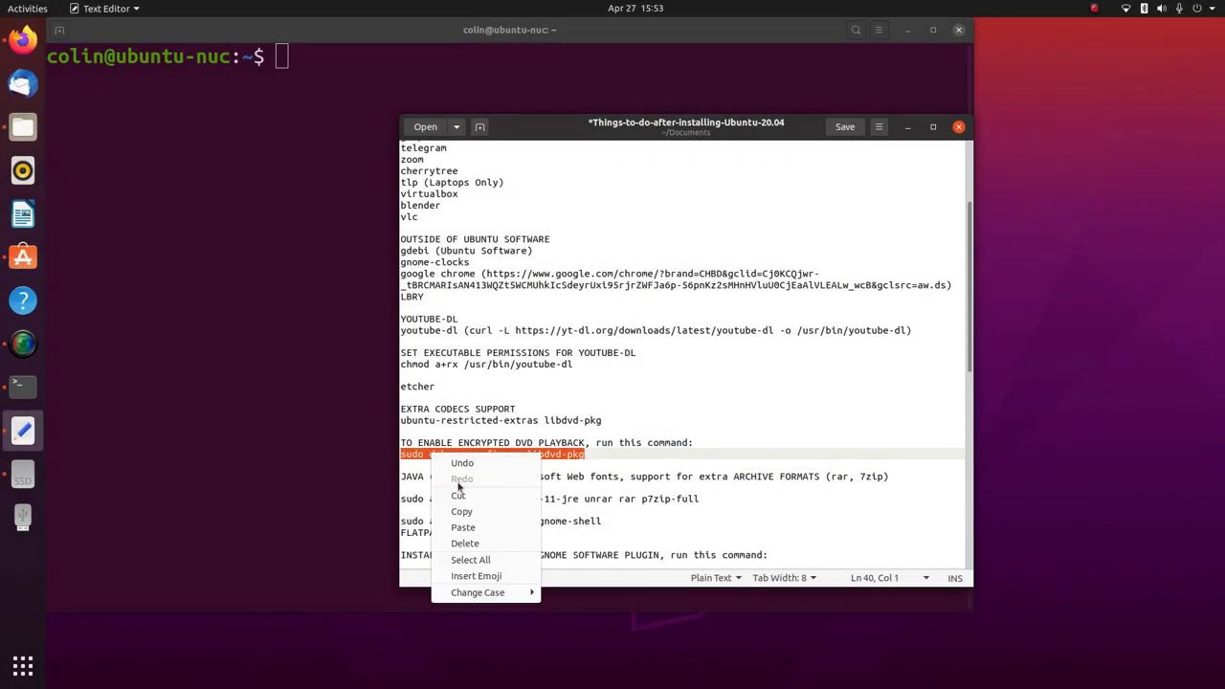
left_click(464, 511)
- Run 'sudo dpkg-reconfigure libdvd-pkg' in Terminal, accept its prompt, then clear the screen
key("super+h")
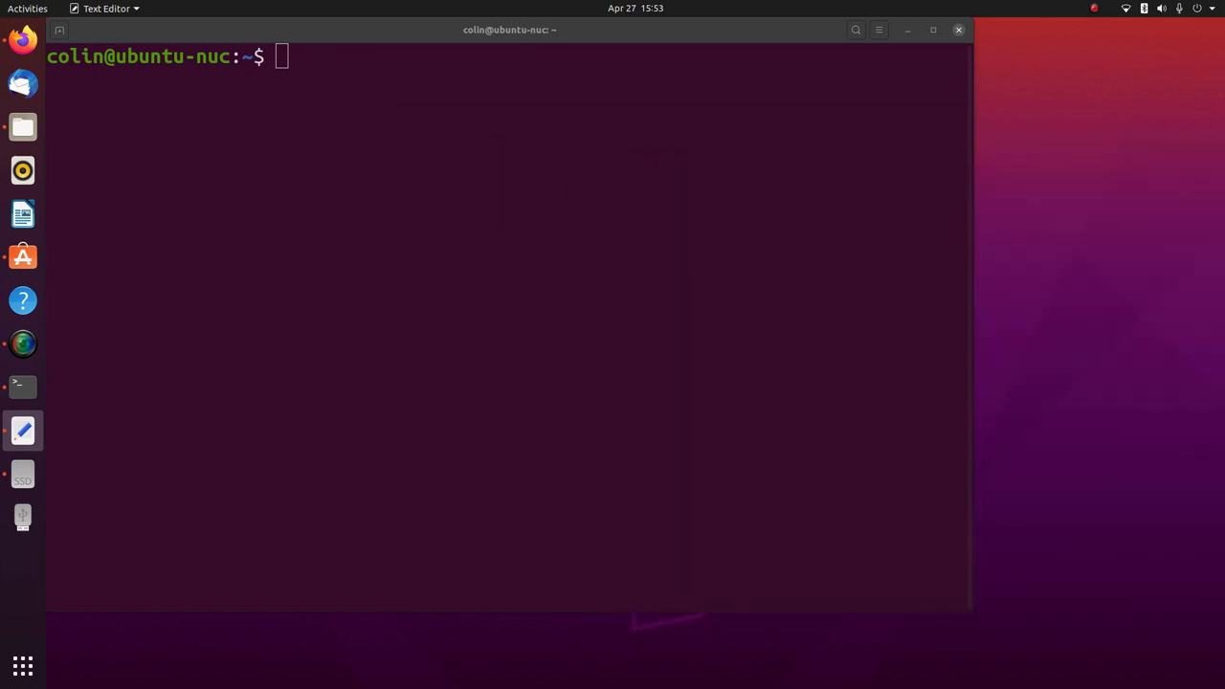
right_click(324, 57)
left_click(367, 98)
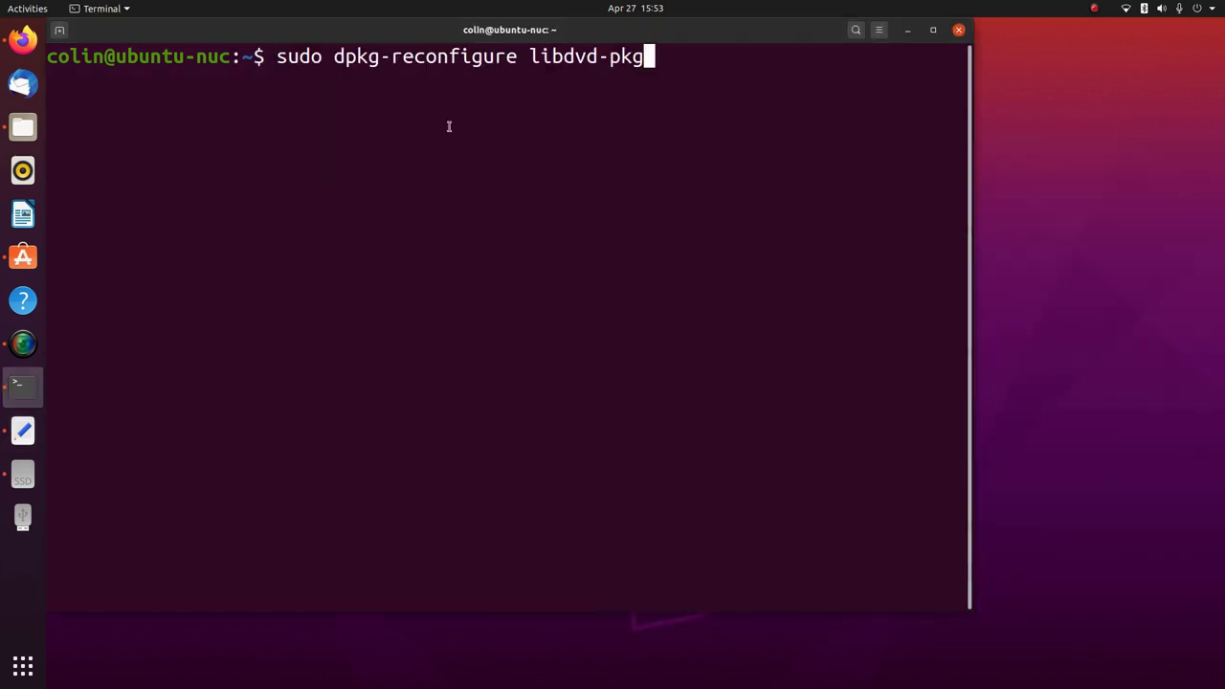
key("Return")
key("Return")
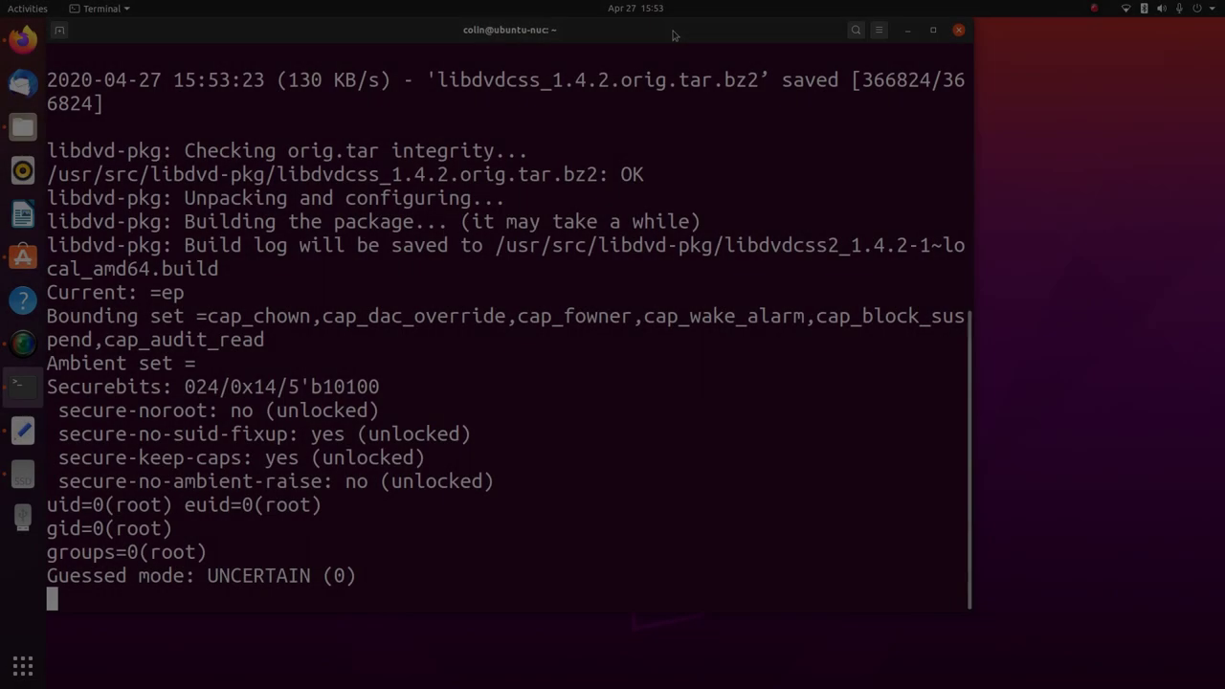
type("cl")
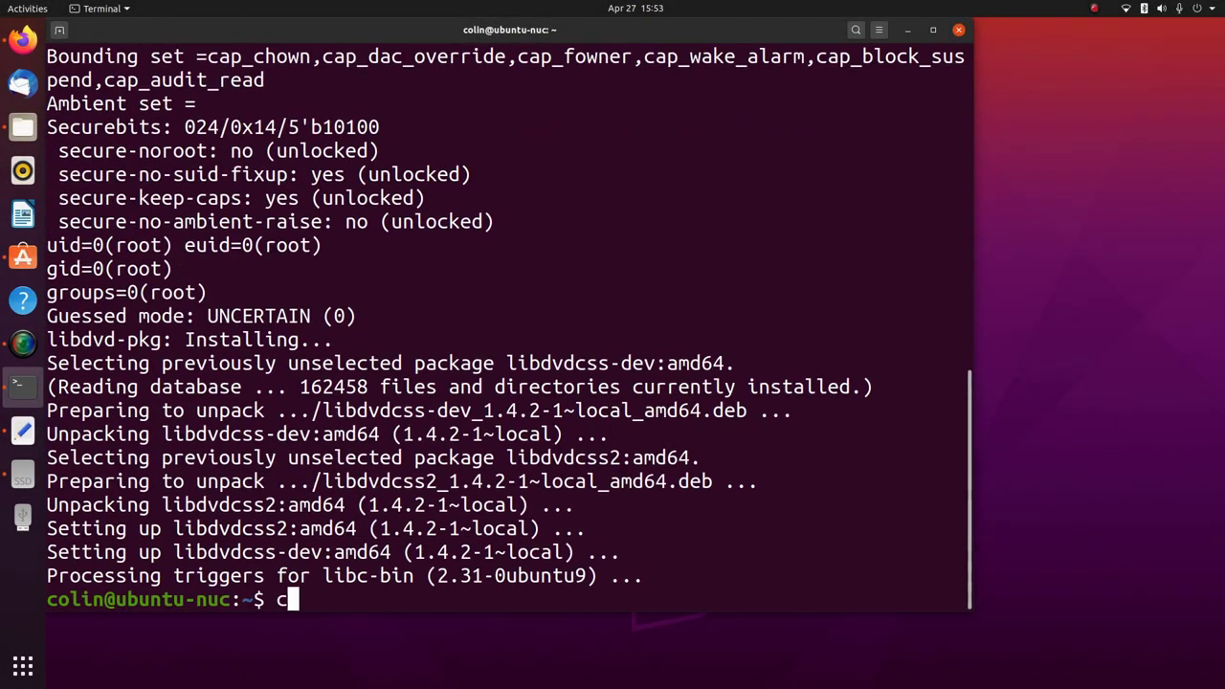
type("ear")
key("Return")
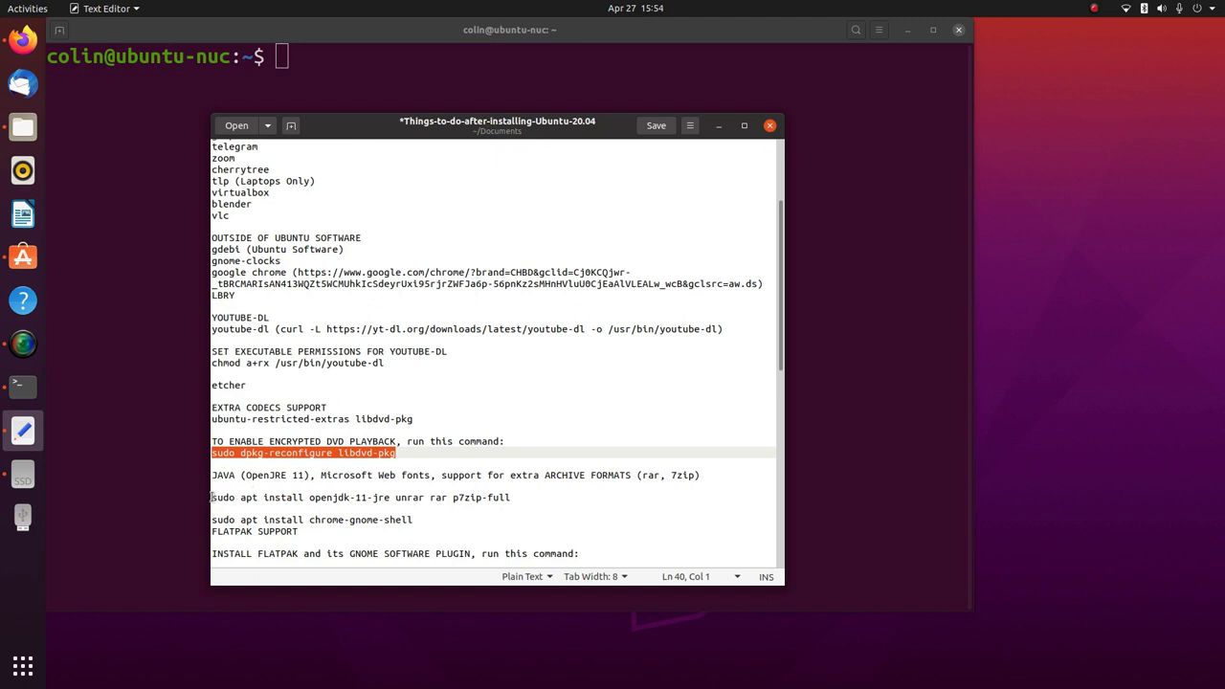
- Run the checklist's 'sudo apt install openjdk-11-jre unrar rar p7zip-full', confirm with y, then clear Terminal
left_click_drag(211, 497, 515, 498)
right_click(381, 498)
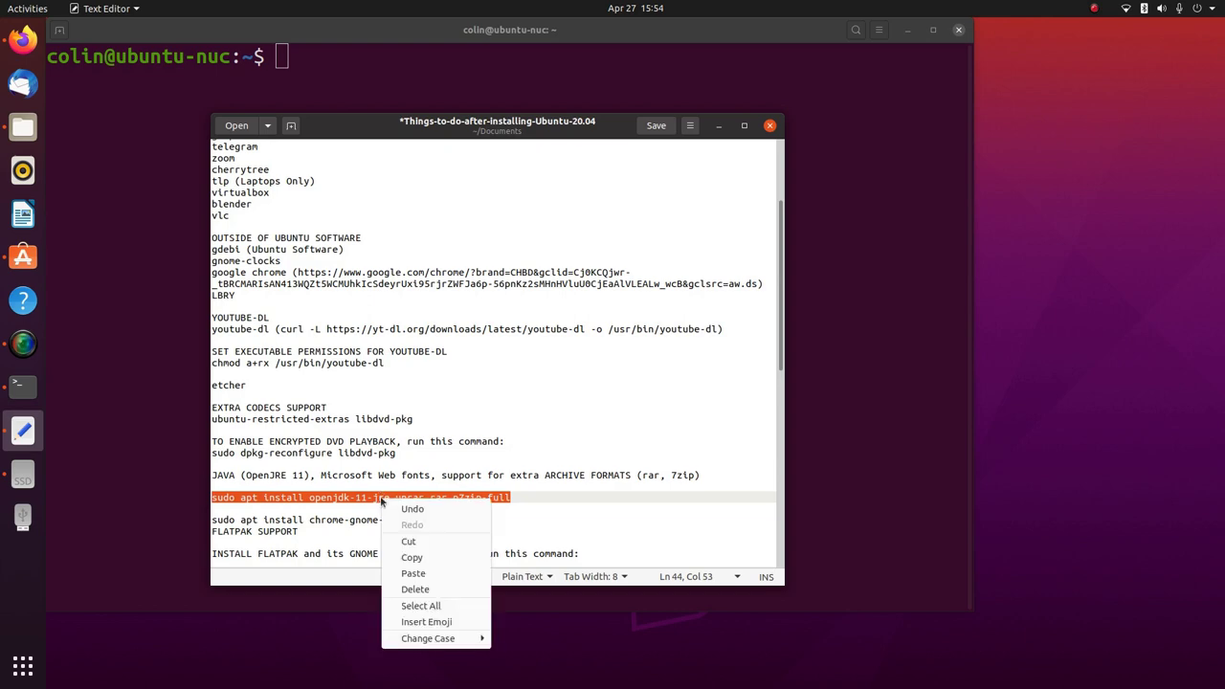
left_click(413, 557)
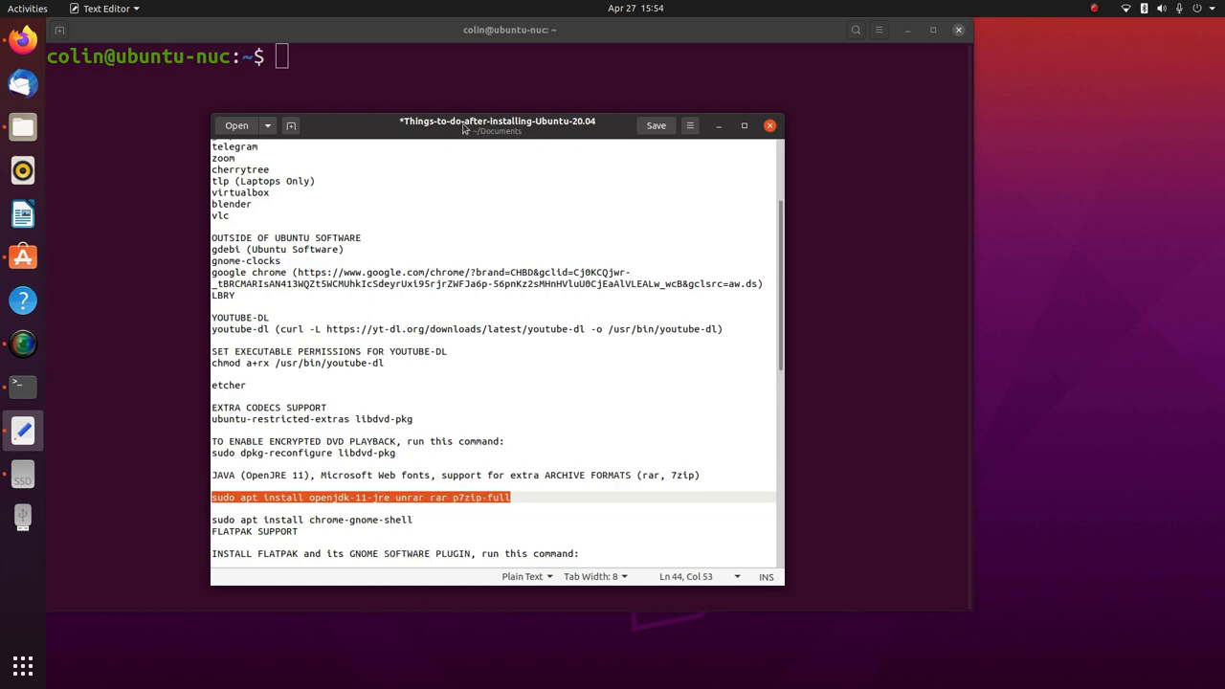
key("super+h")
right_click(337, 63)
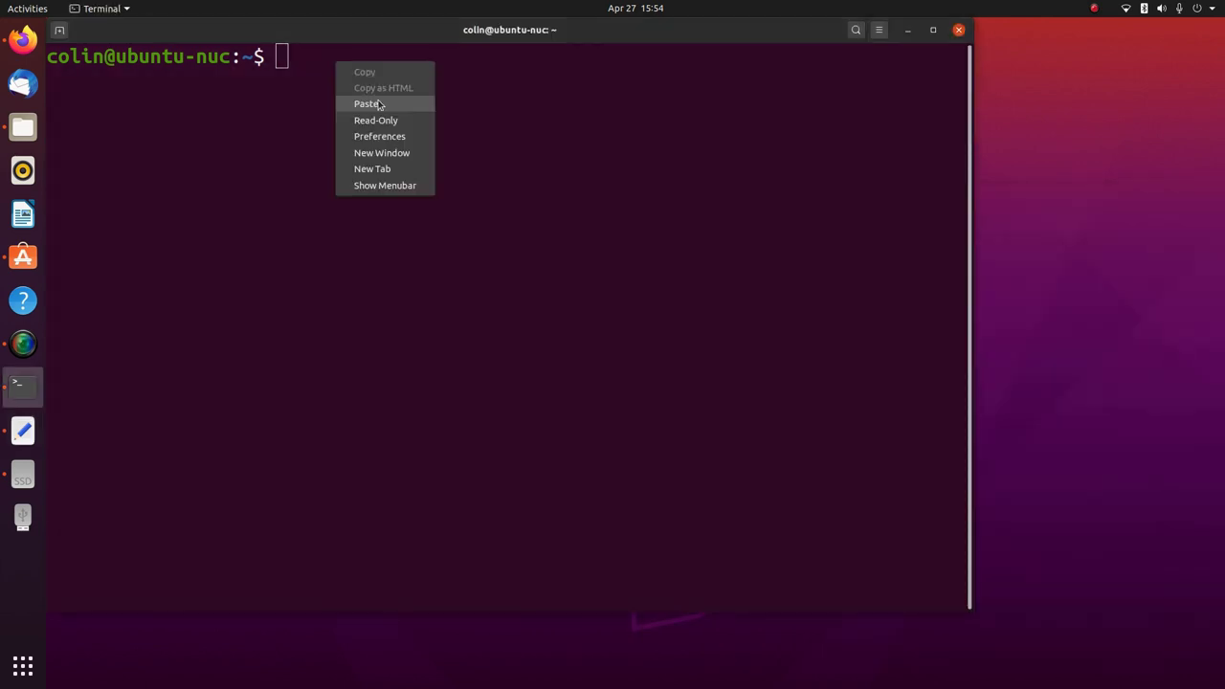
left_click(378, 104)
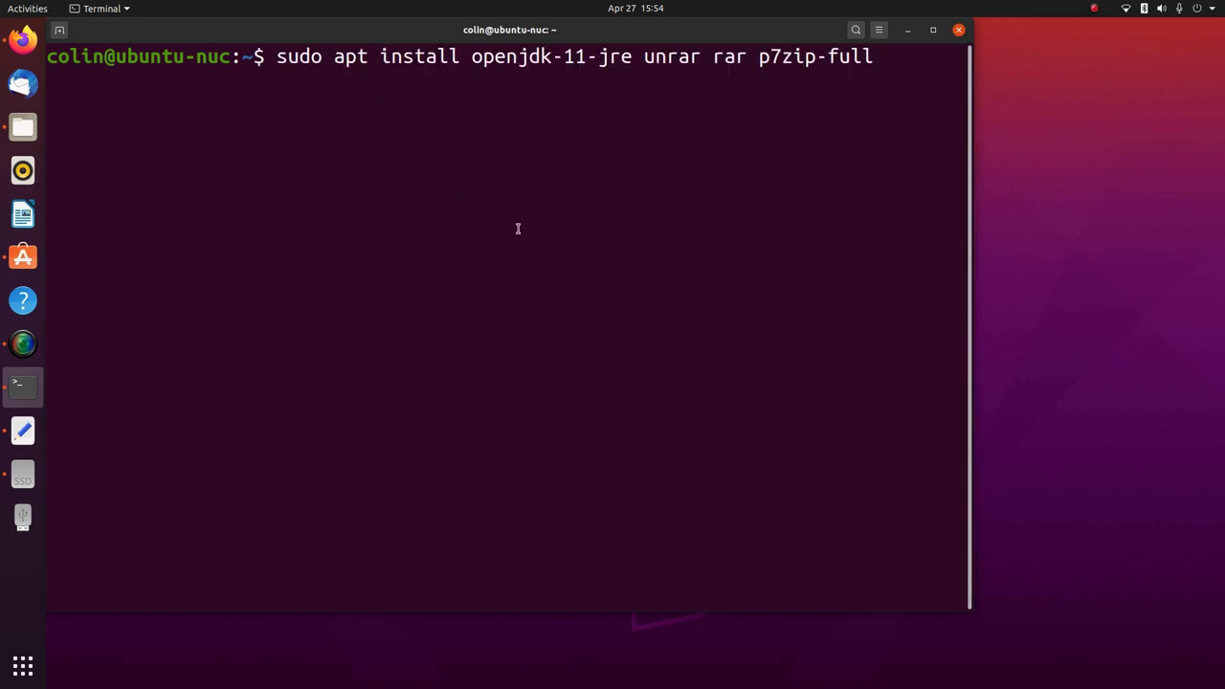
key("Return")
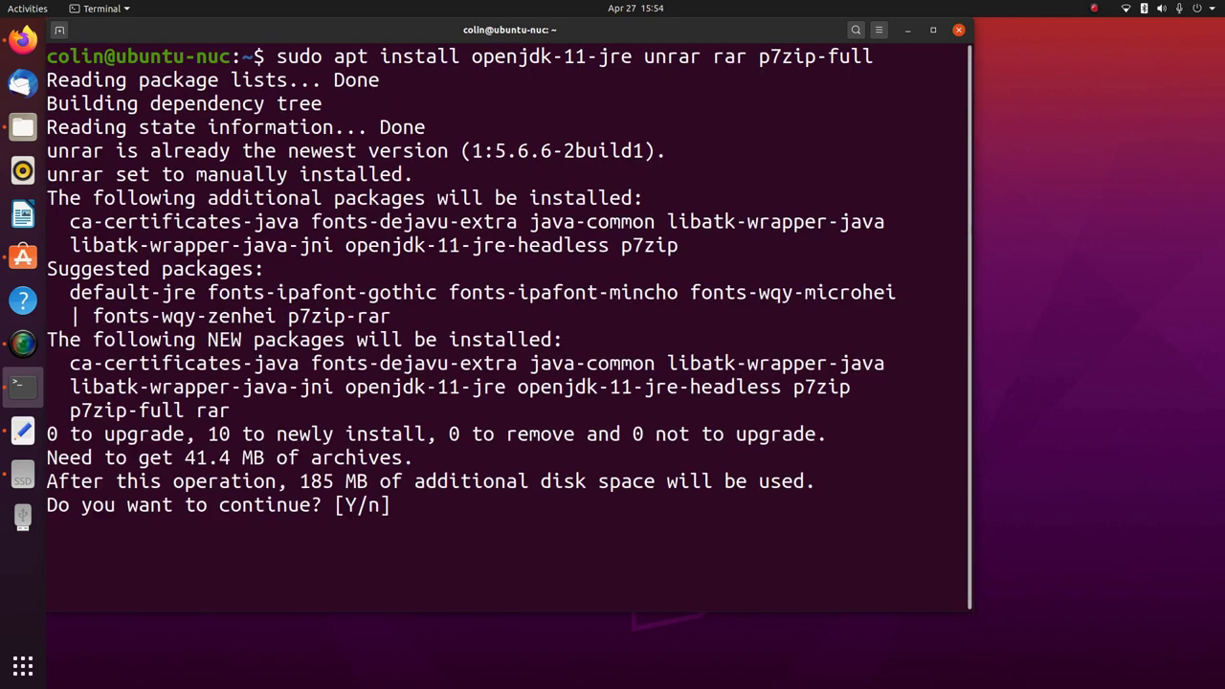
type("y")
key("Return")
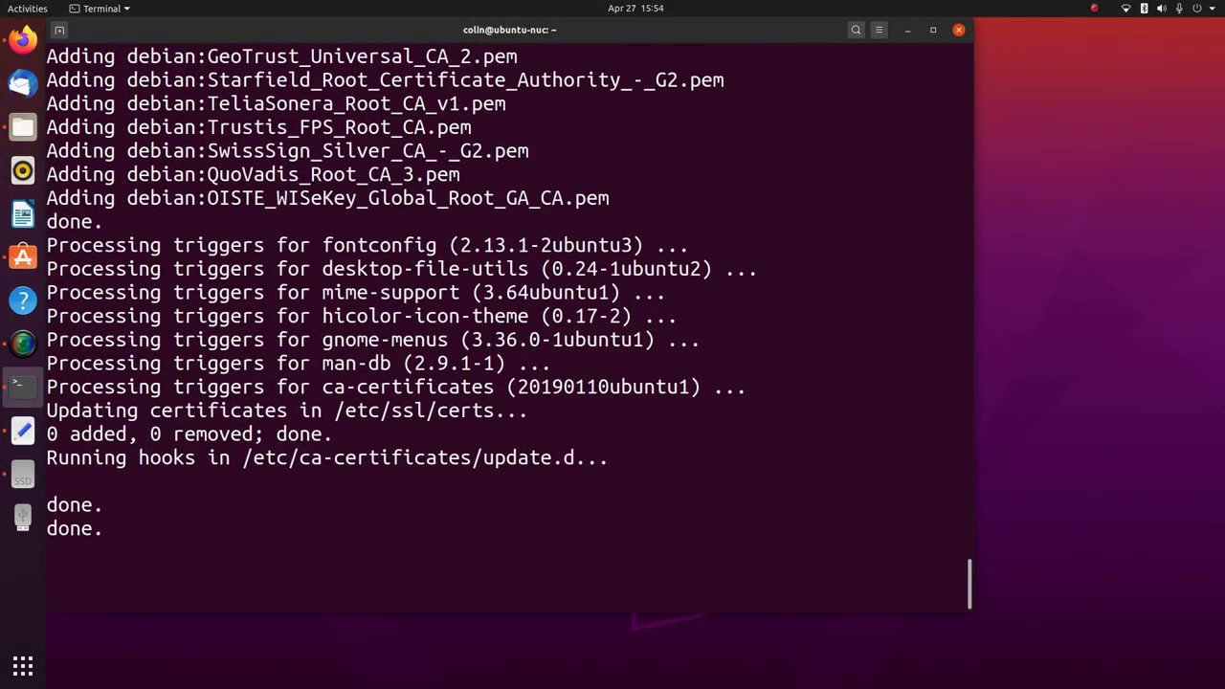
type("clear")
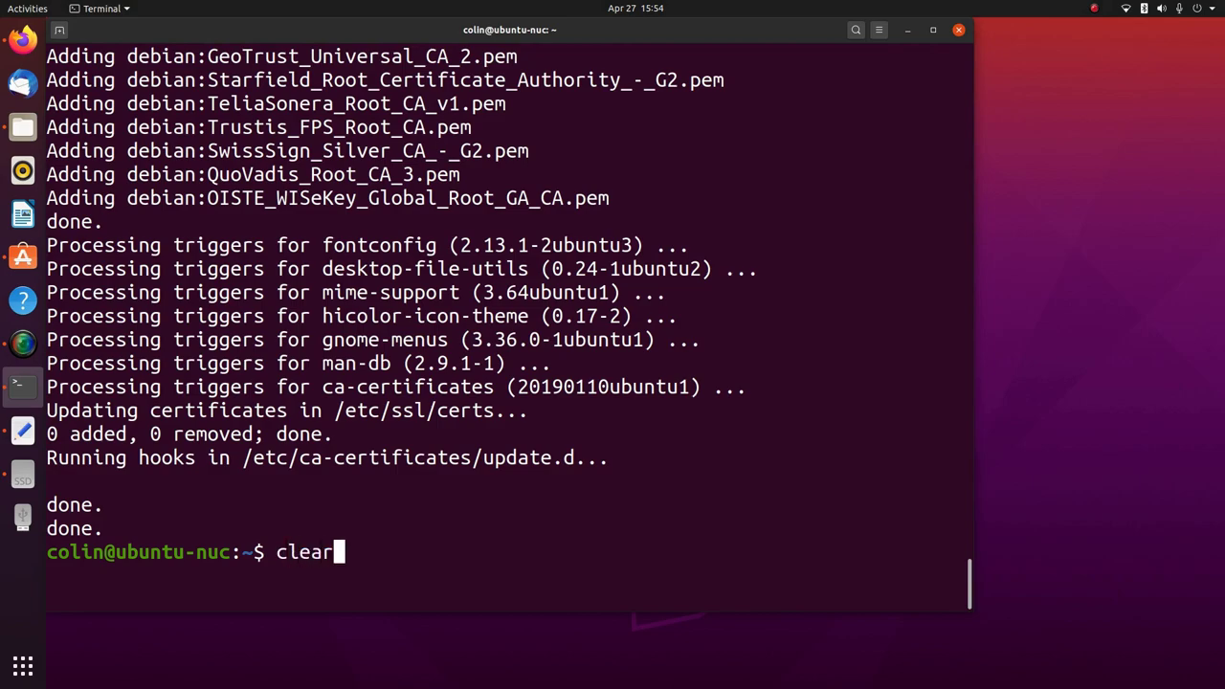
key("Return")
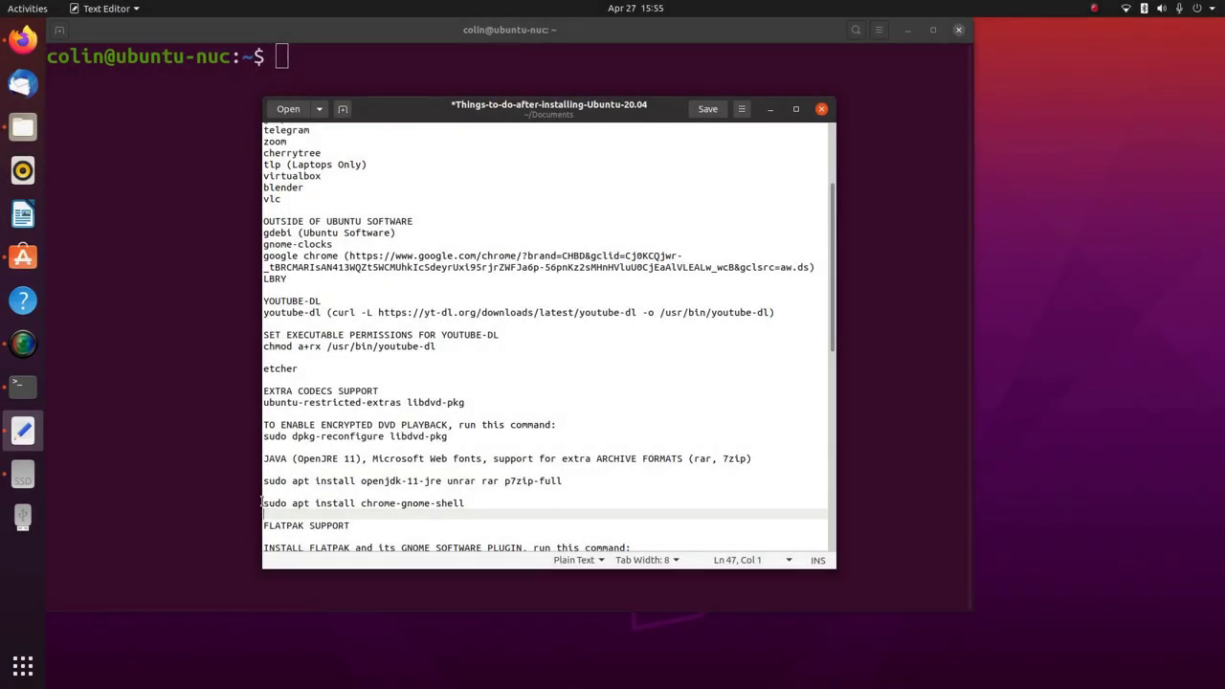
- Copy the chrome-gnome-shell install command from the checklist and run it in Terminal
left_click_drag(263, 503, 469, 500)
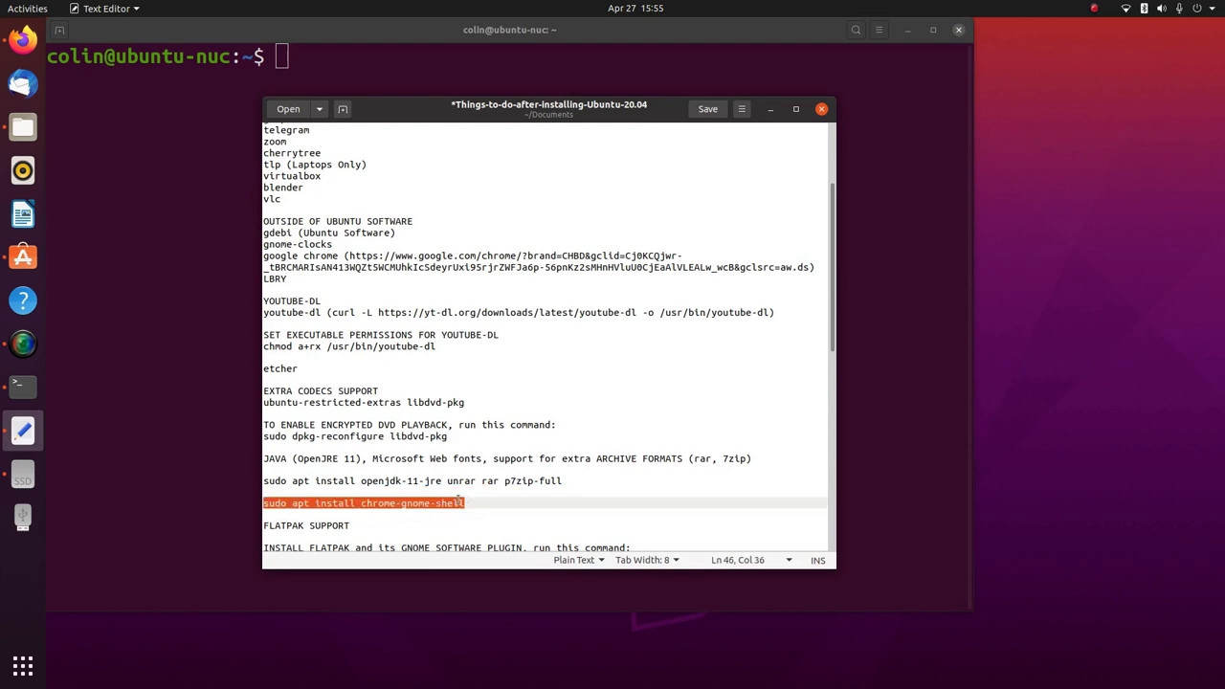
right_click(403, 508)
left_click(433, 561)
left_click_drag(533, 163, 1224, 220)
key("super+h")
right_click(318, 46)
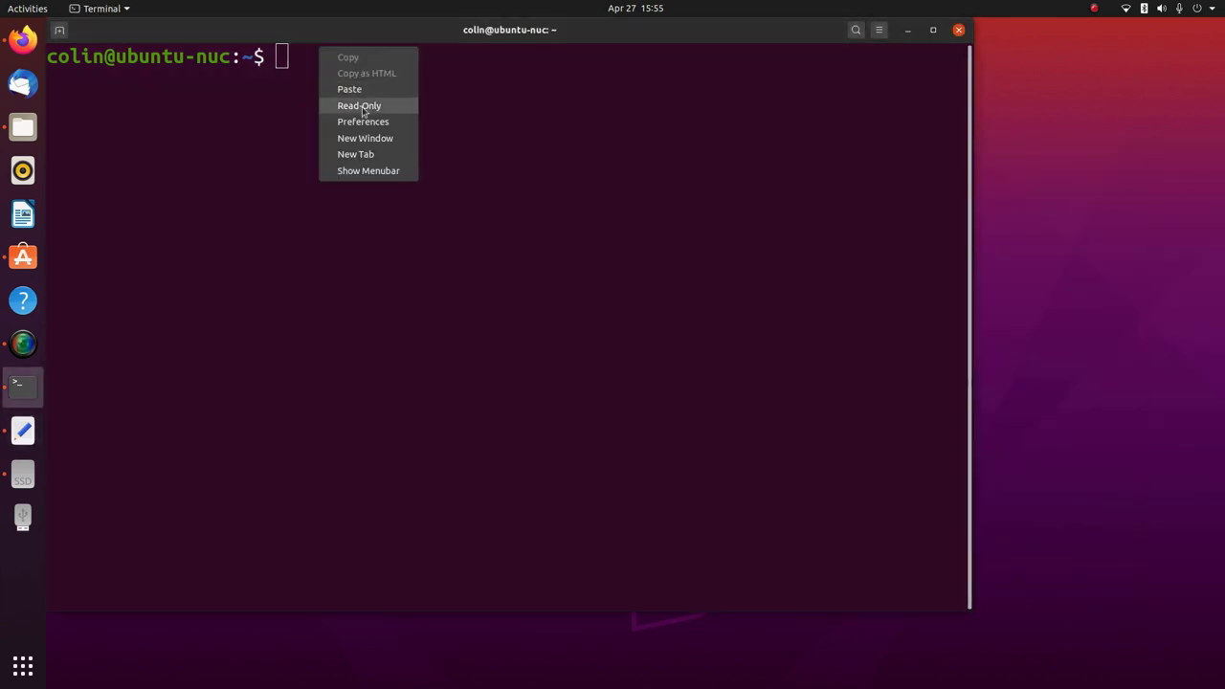
left_click(350, 89)
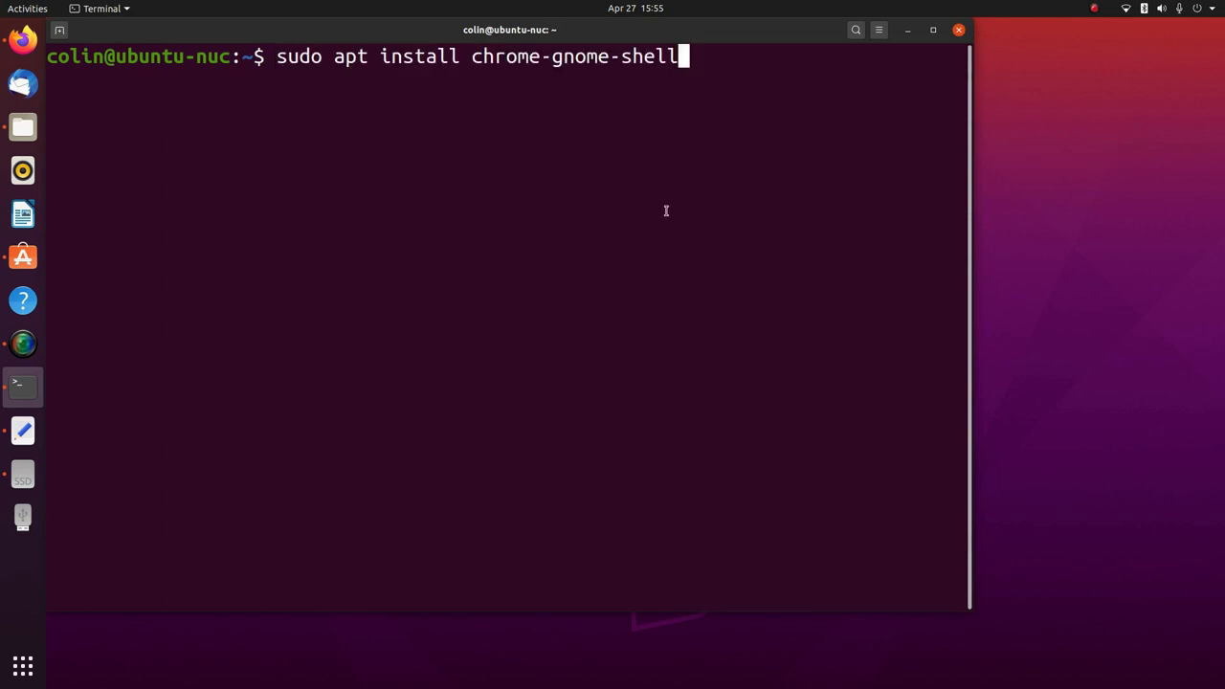
key("Return")
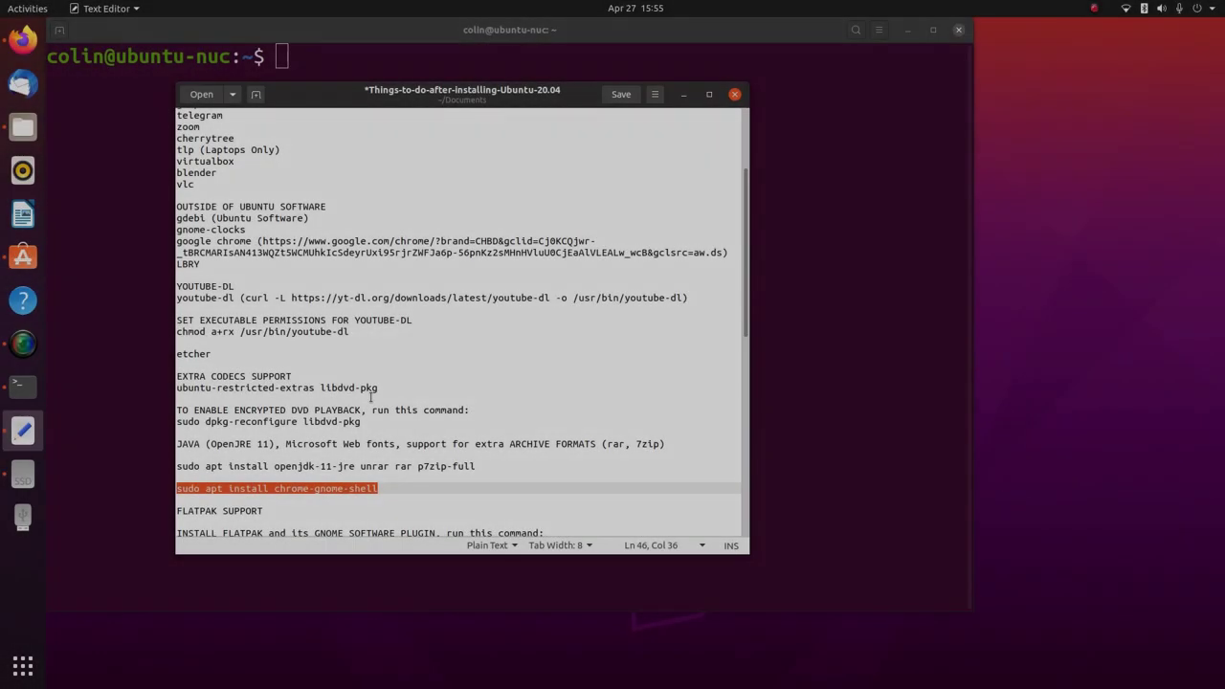
scroll(402, 287, "down", 3)
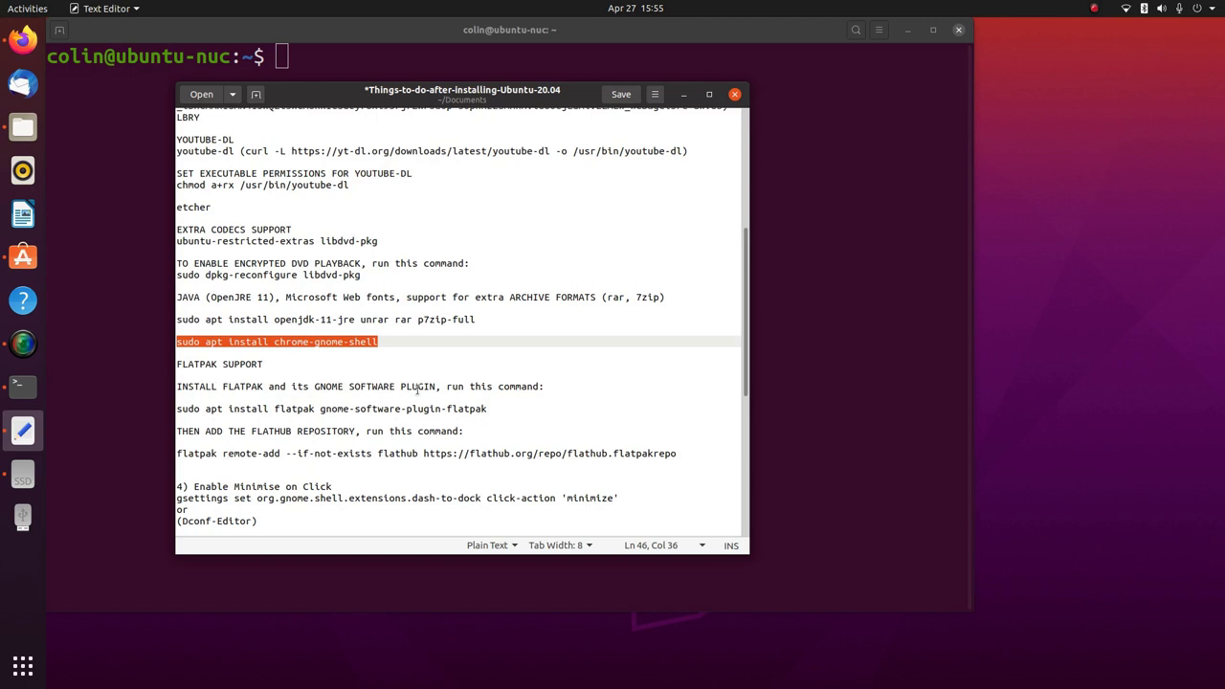
- Select the flatpak install and Flathub remote-add lines in the checklist
left_click_drag(178, 409, 491, 411)
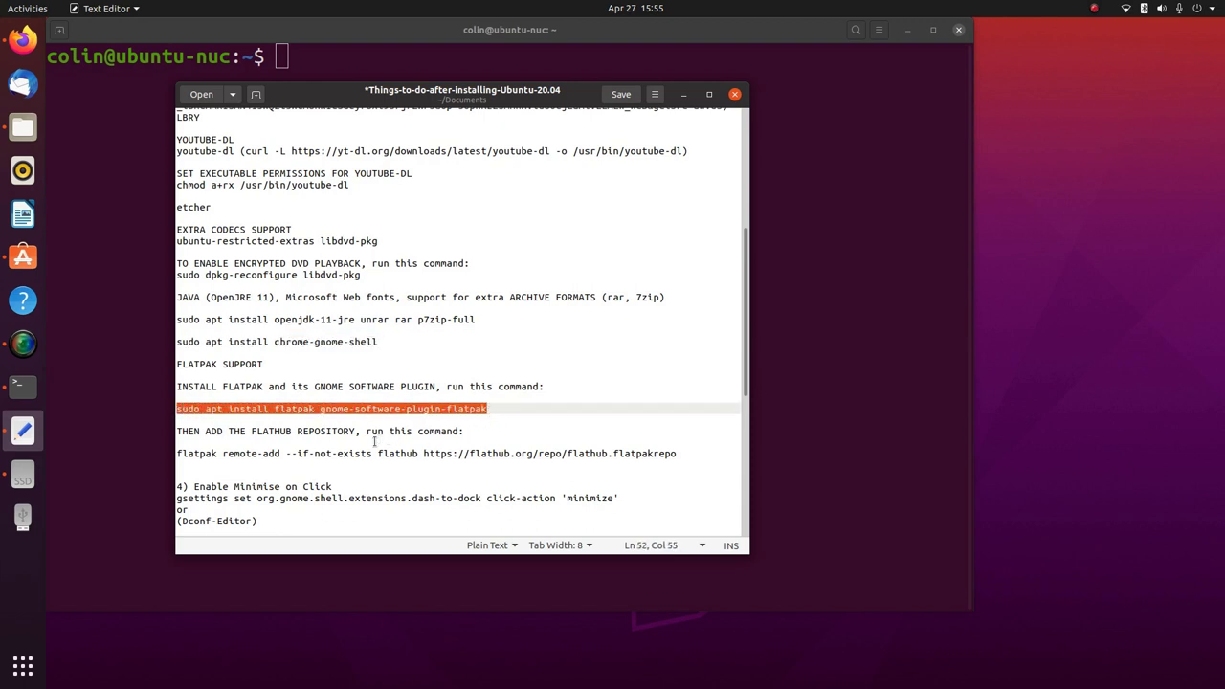
left_click_drag(178, 456, 430, 463)
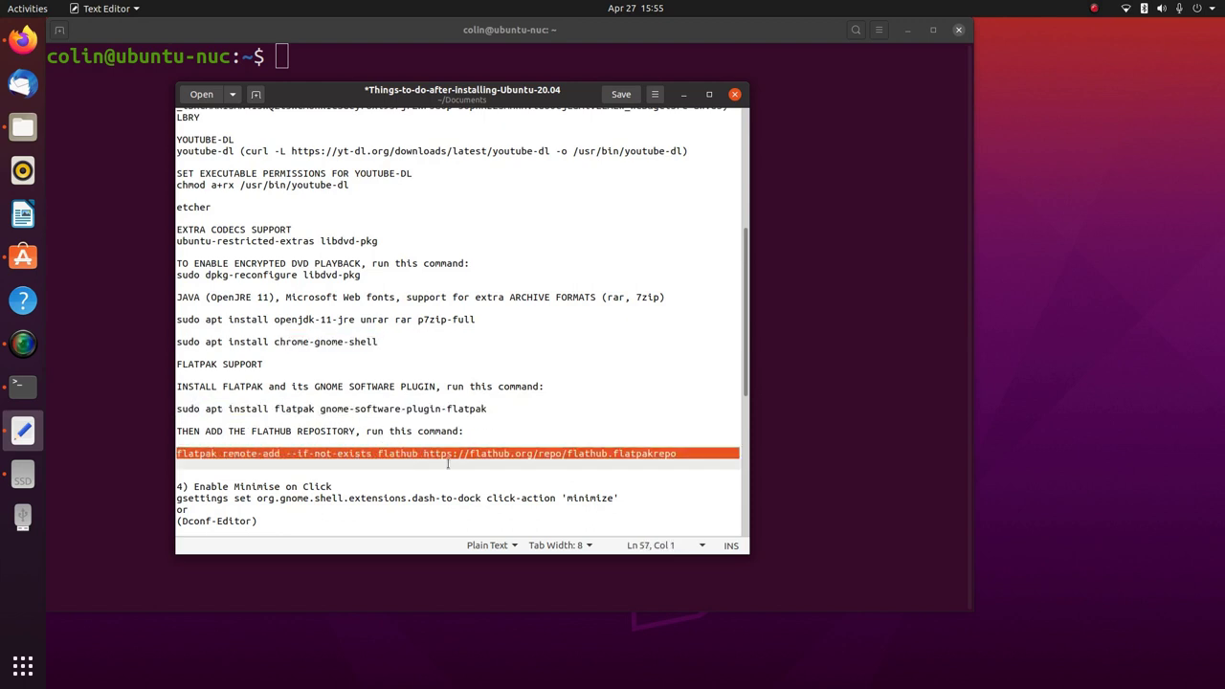
left_click_drag(649, 457, 678, 456)
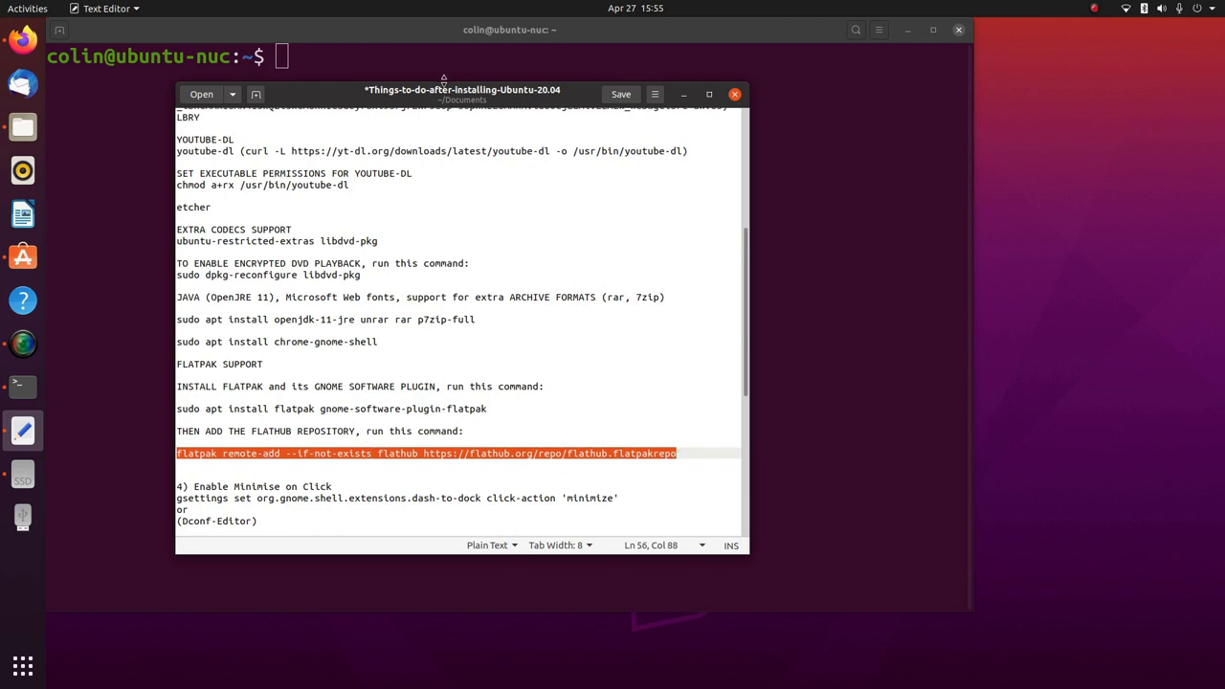
left_click_drag(417, 98, 453, 100)
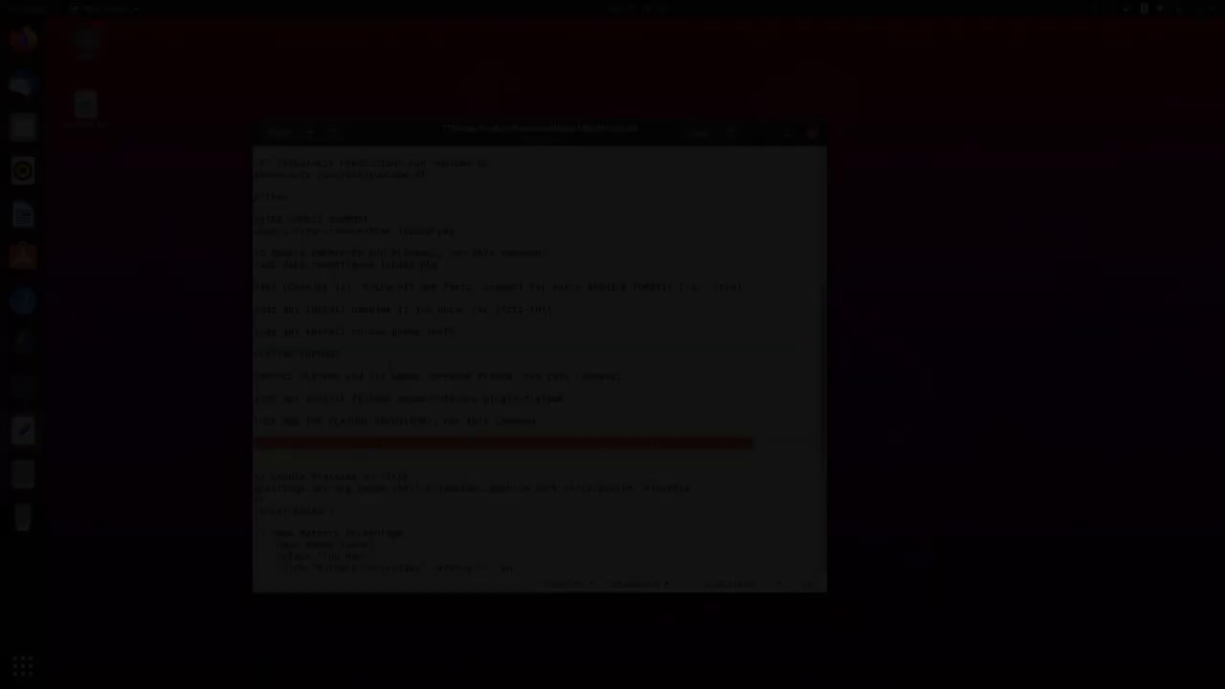
- Scroll down the checklist and select the dash-to-dock minimize gsettings command
scroll(466, 354, "down", 3)
scroll(466, 354, "down", 2)
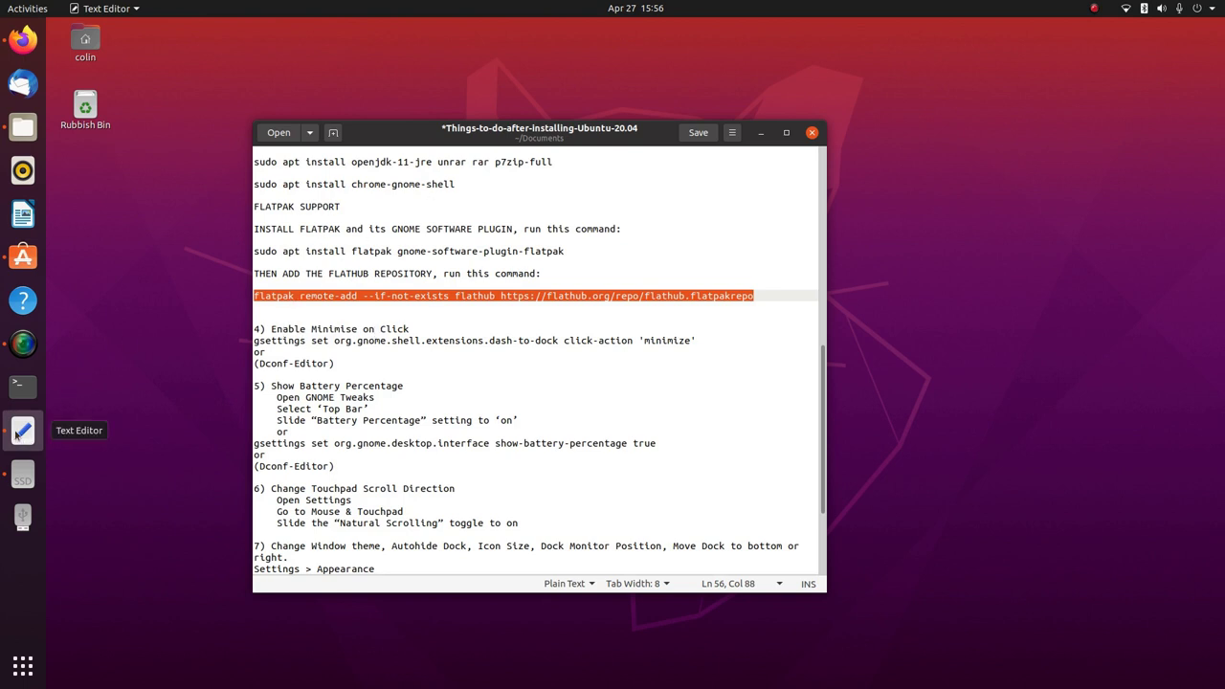
left_click(763, 135)
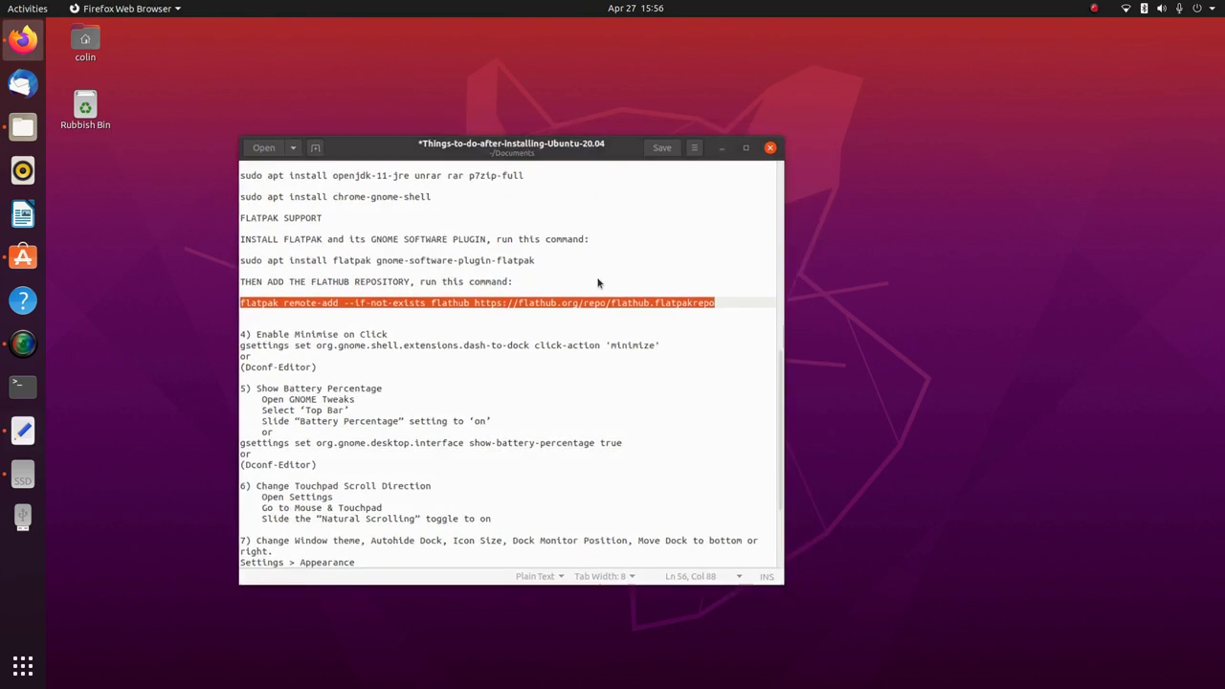
left_click(21, 435)
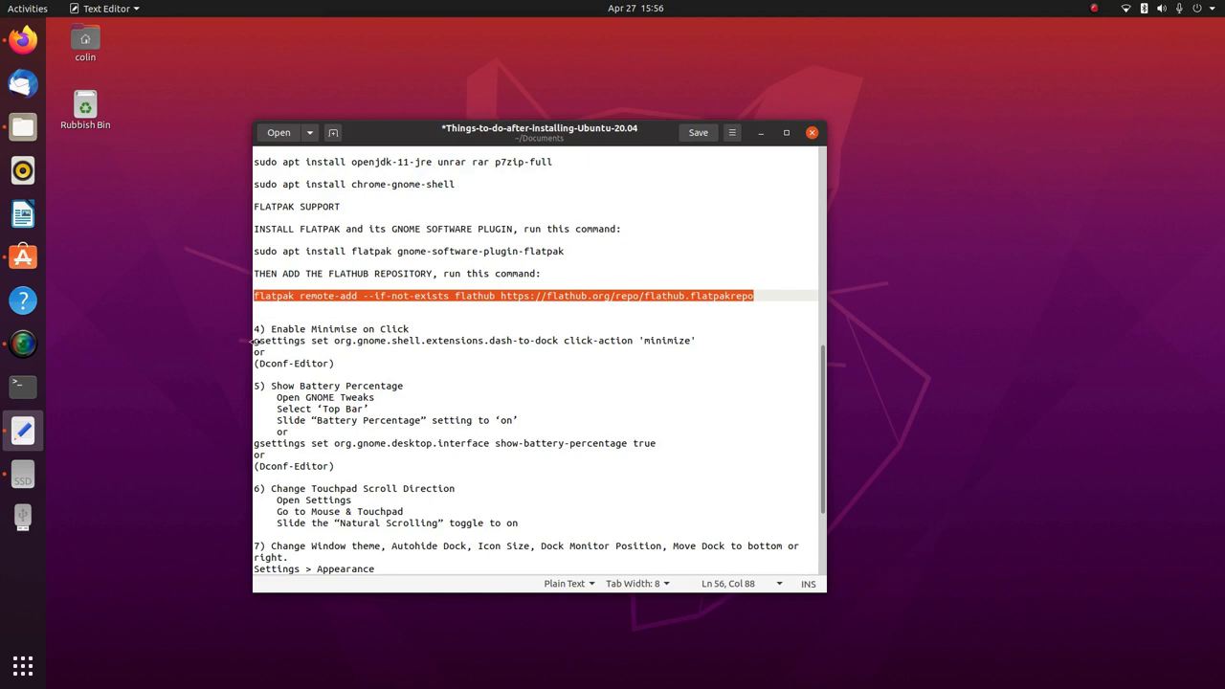
left_click_drag(254, 341, 696, 340)
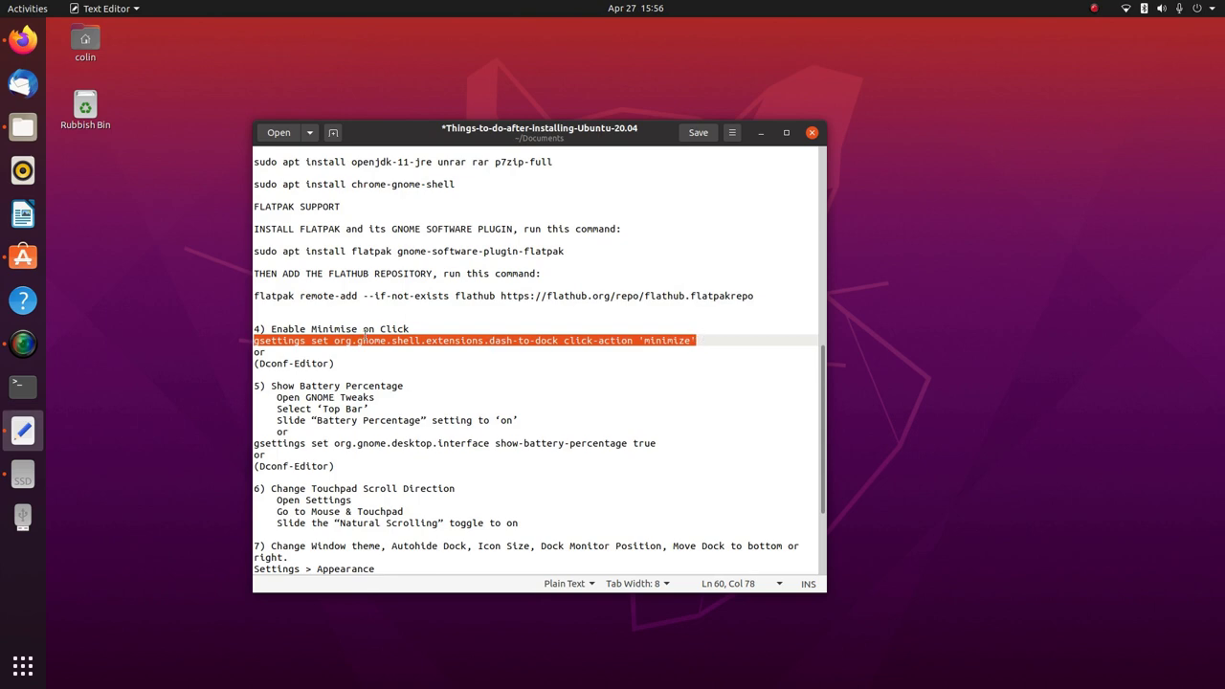
- Launch dconf Editor with the 'dcon' search and dismiss its caution warning
key("super")
type("dconf")
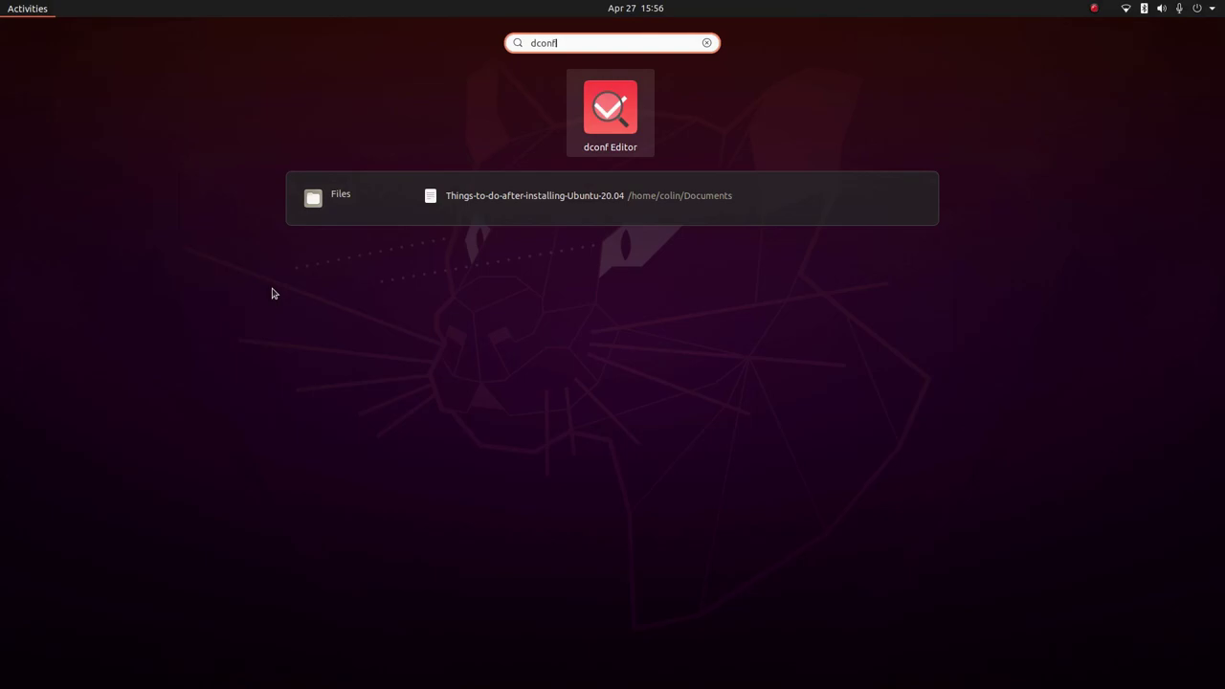
key("Return")
left_click(986, 339)
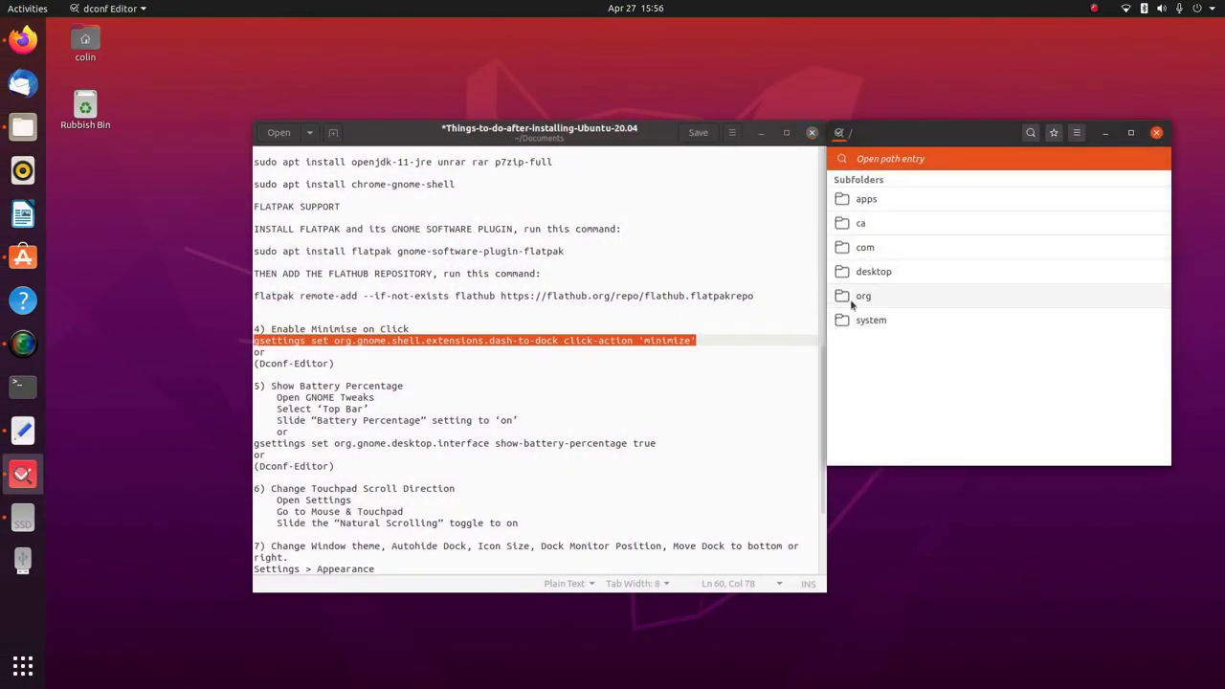
- Navigate to /org/gnome/shell/extensions/dash-to-dock and open the click-action key
left_click(867, 296)
left_click(869, 231)
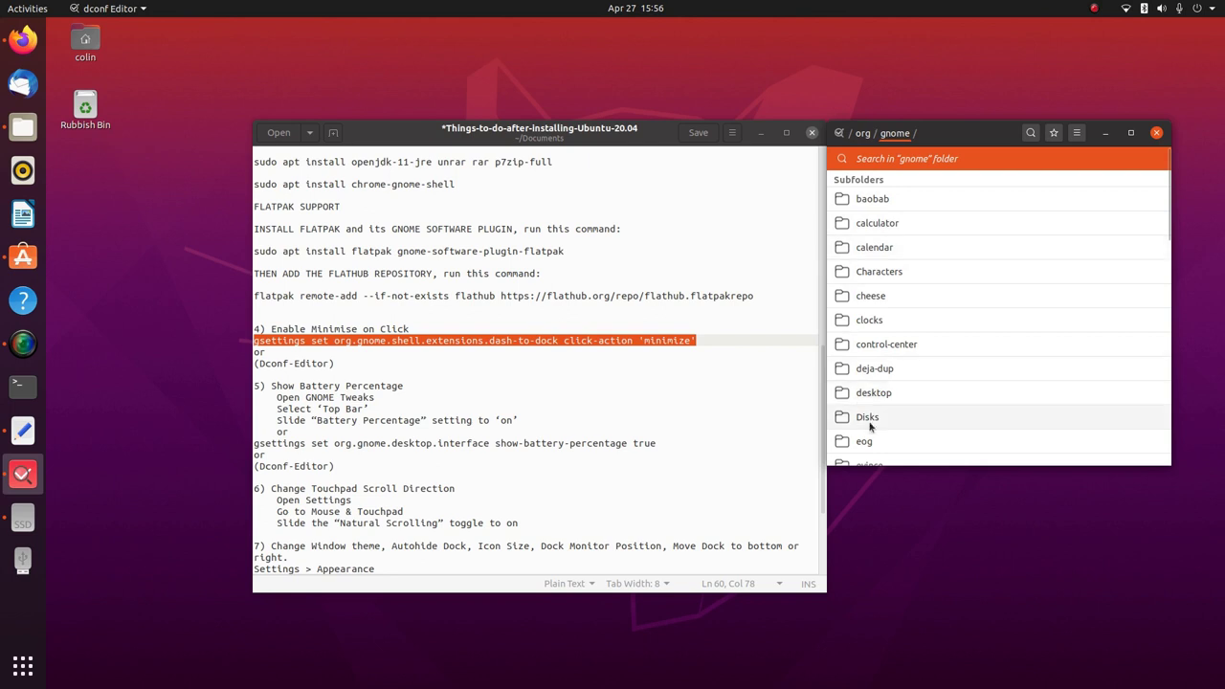
scroll(873, 413, "down", 1)
scroll(884, 403, "down", 5)
scroll(883, 400, "down", 5)
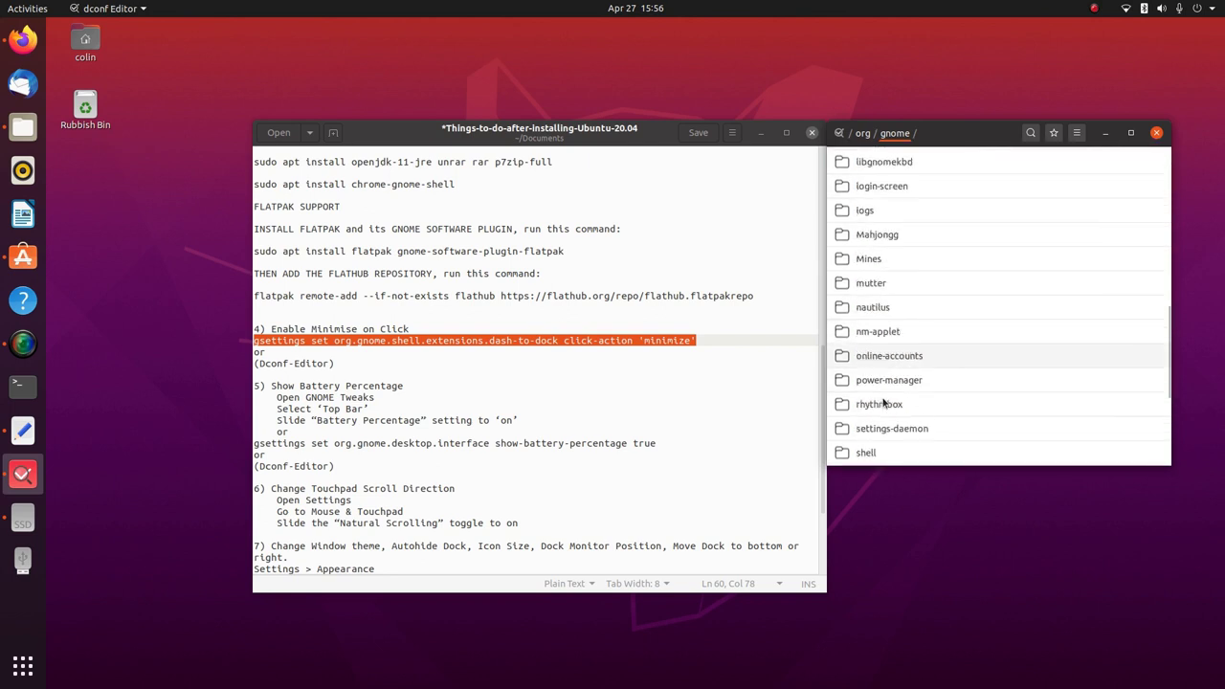
left_click(864, 374)
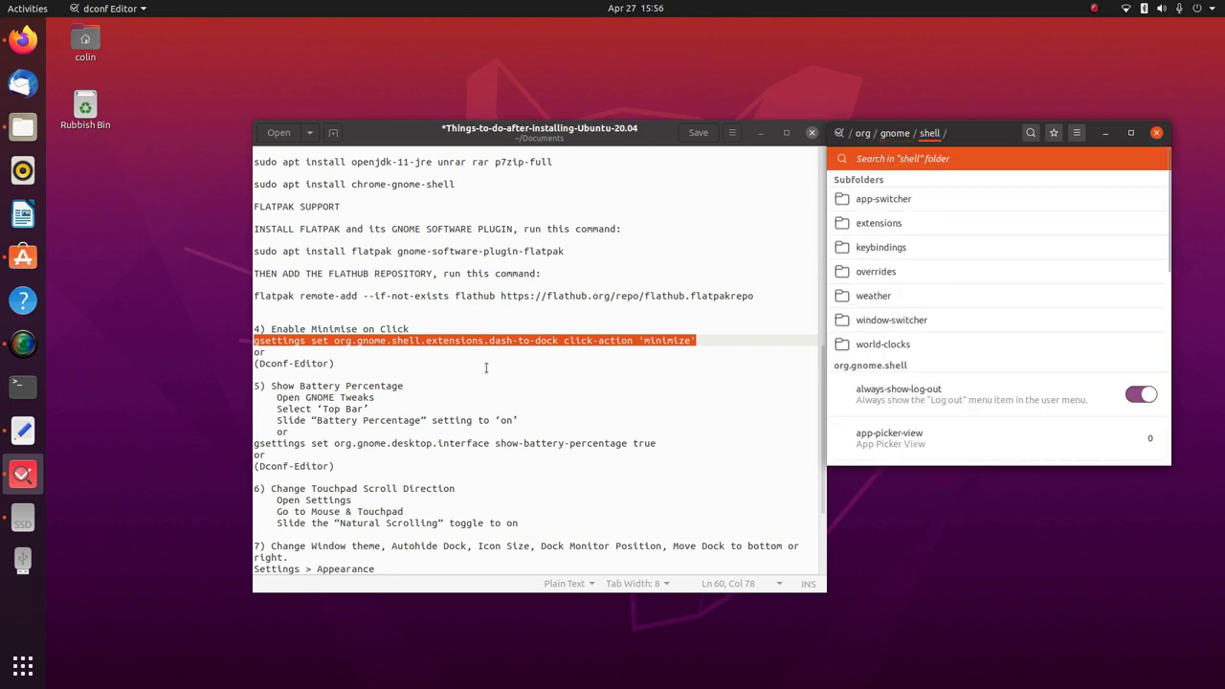
left_click(877, 223)
left_click(883, 198)
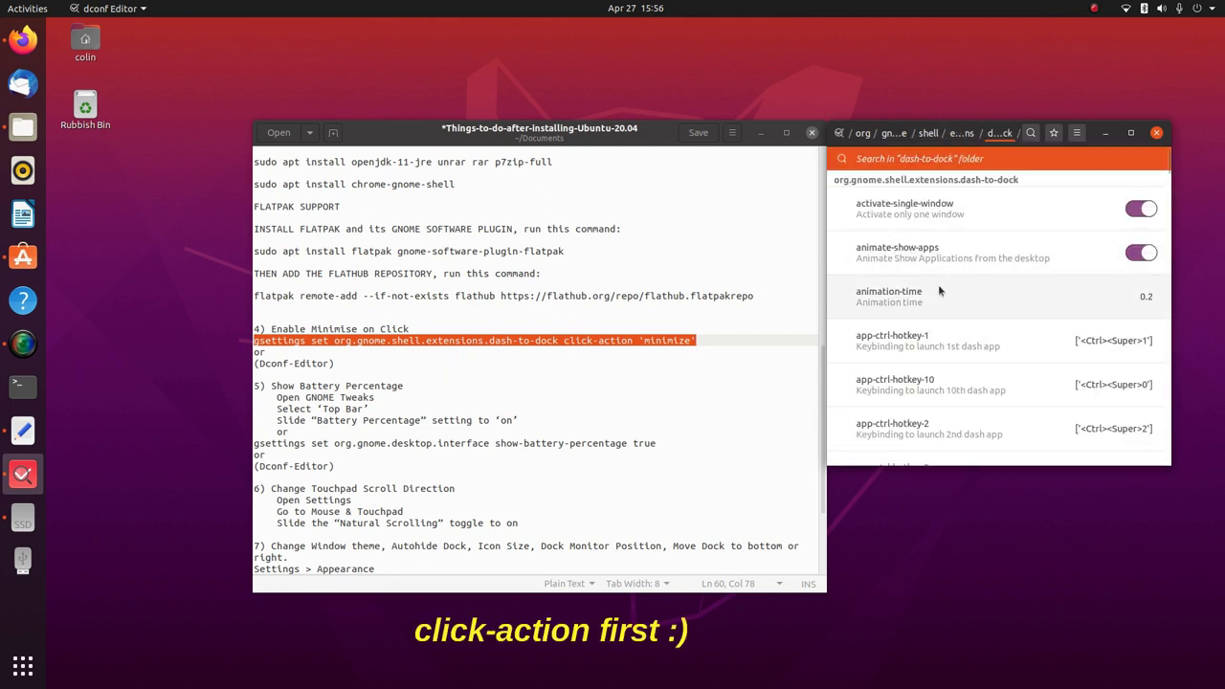
scroll(941, 284, "down", 10)
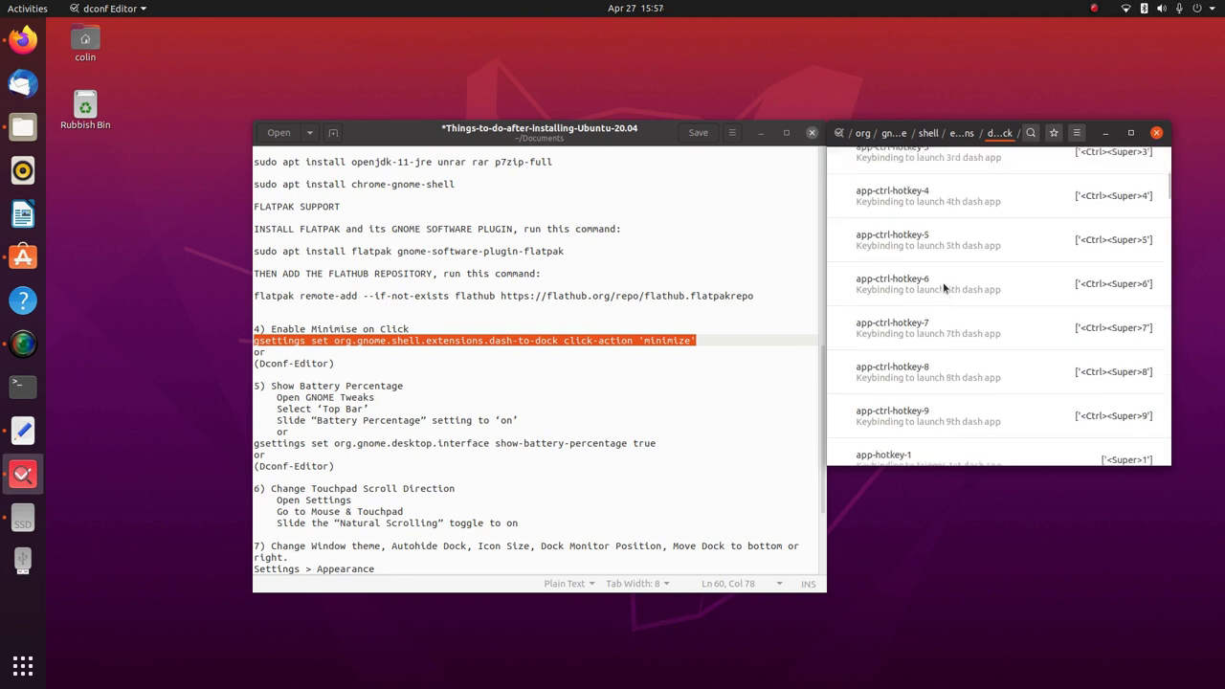
scroll(943, 287, "down", 15)
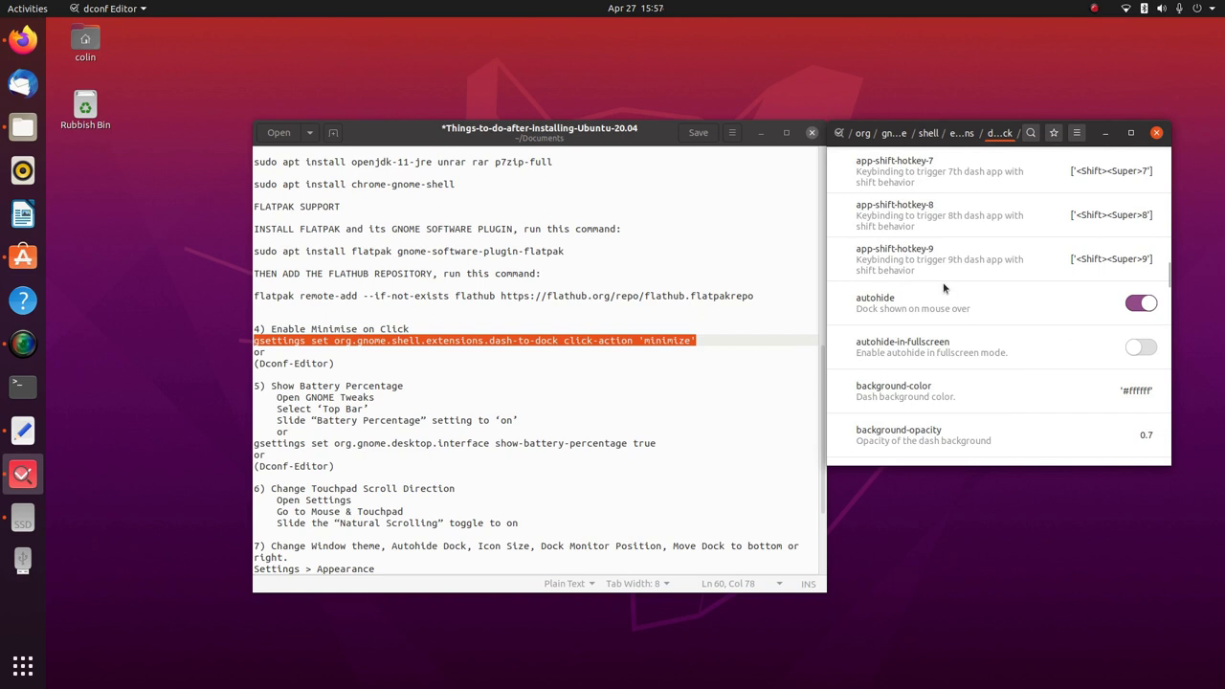
scroll(943, 287, "down", 6)
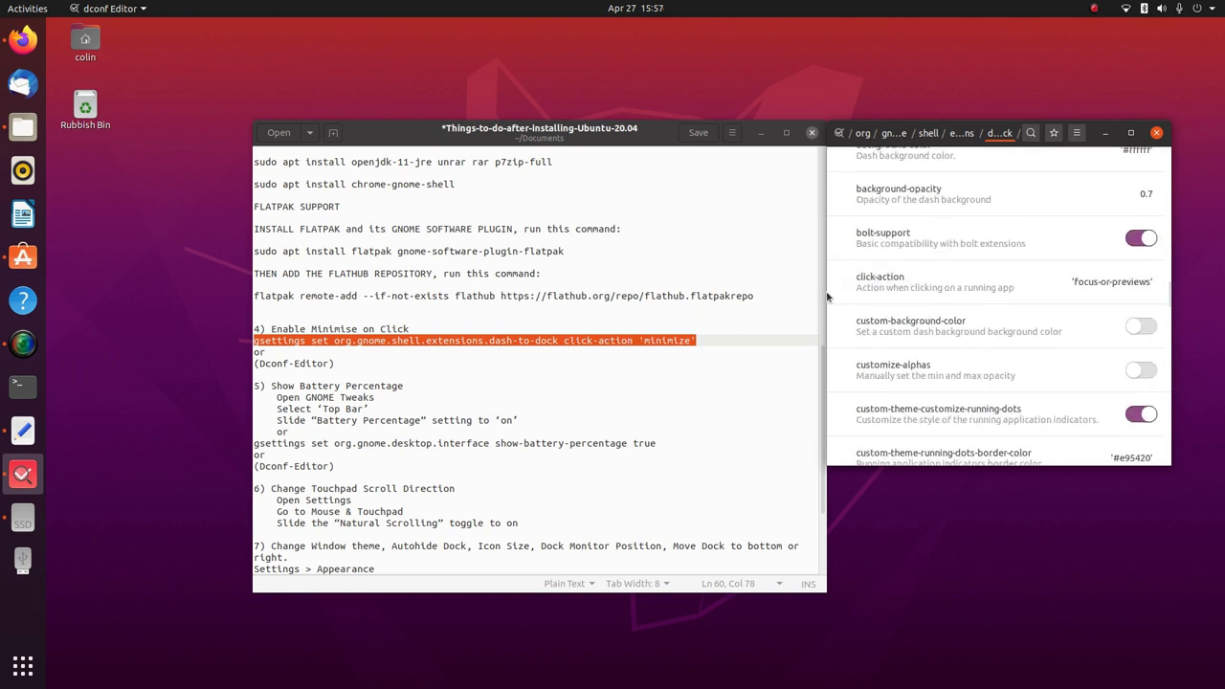
left_click(898, 284)
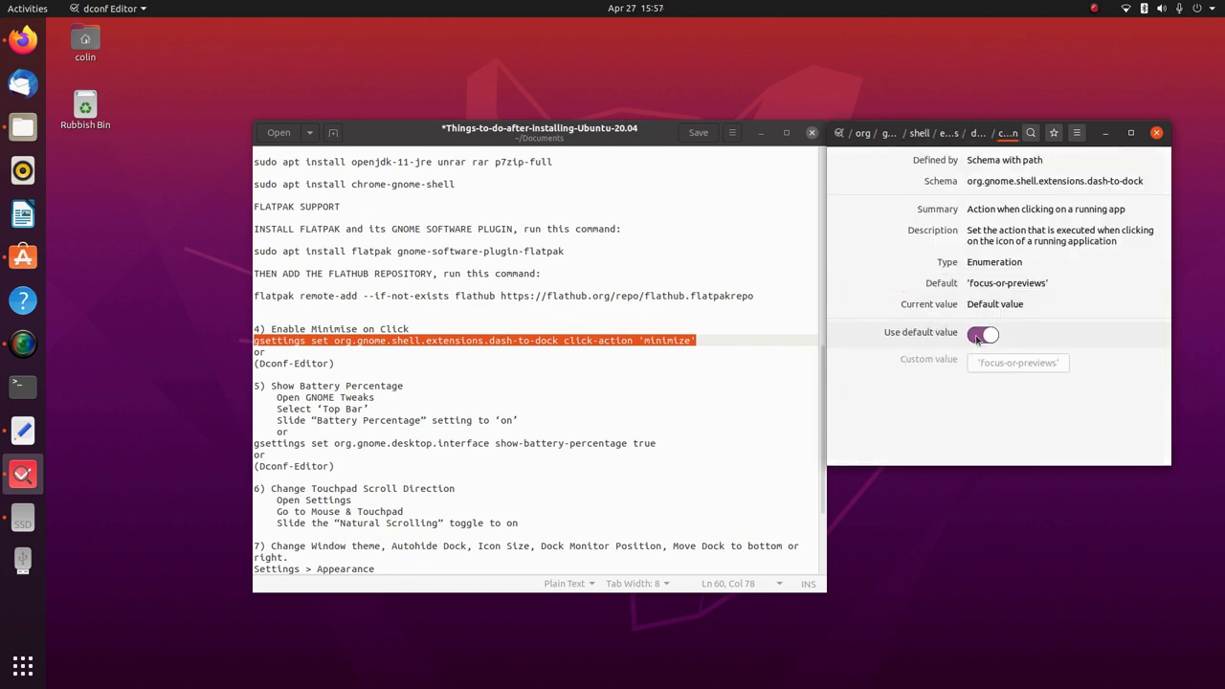
- Turn off Use default value, set click-action to 'minimize' and apply it
left_click(981, 335)
left_click(1024, 363)
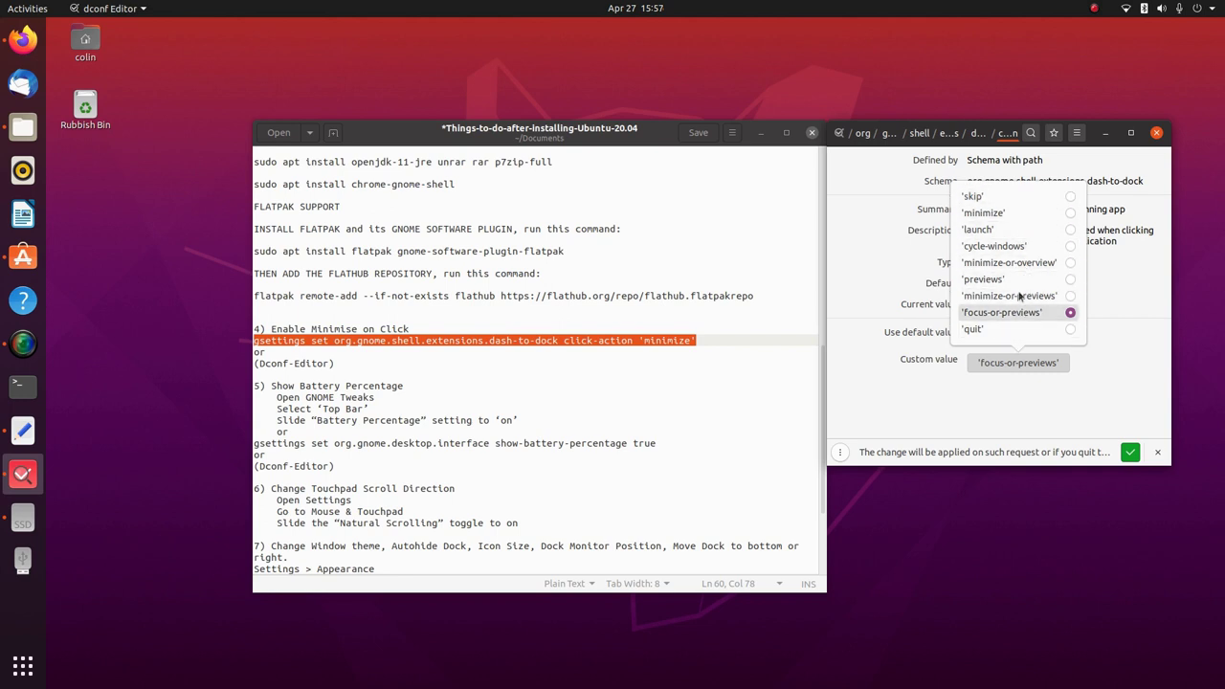
left_click(1069, 218)
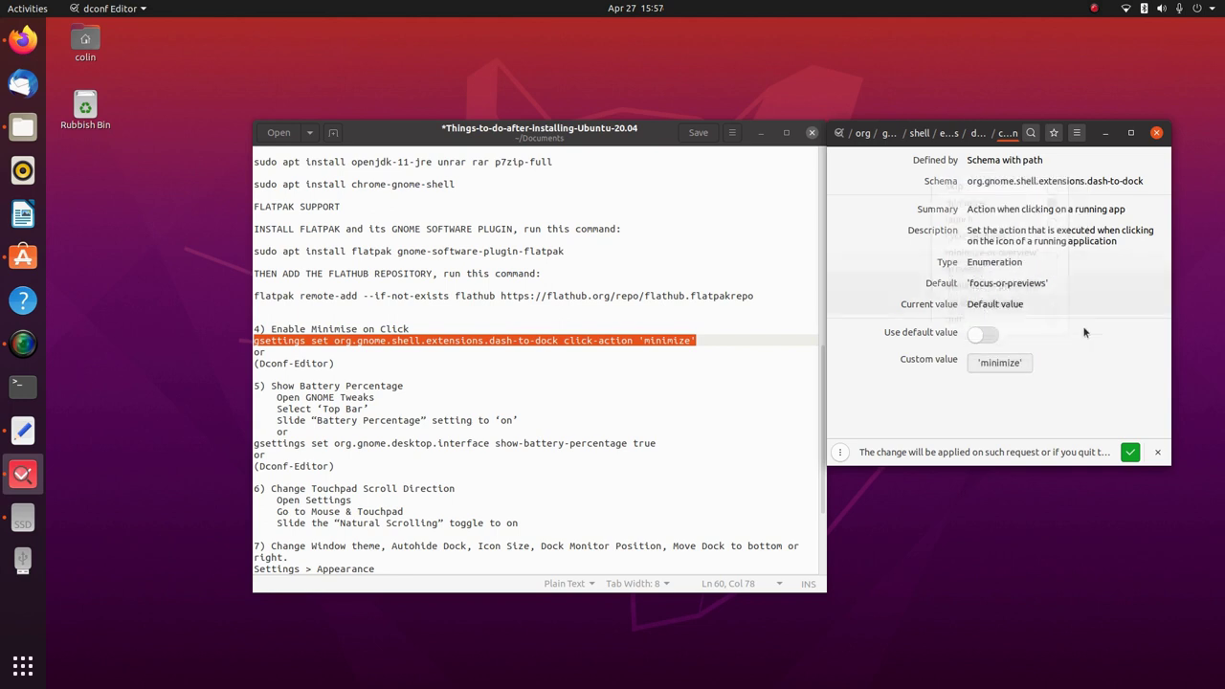
left_click(1133, 452)
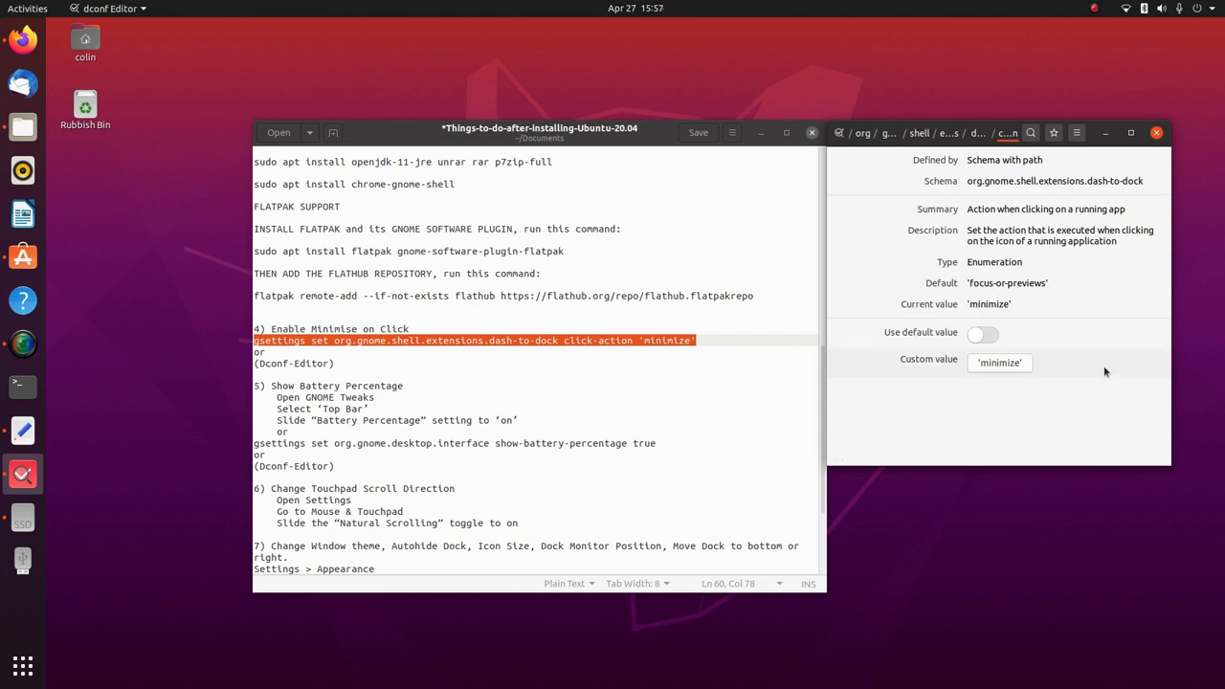
- Close dconf Editor and check that clicking the dock icon minimises and restores the checklist
left_click(1158, 134)
left_click(21, 437)
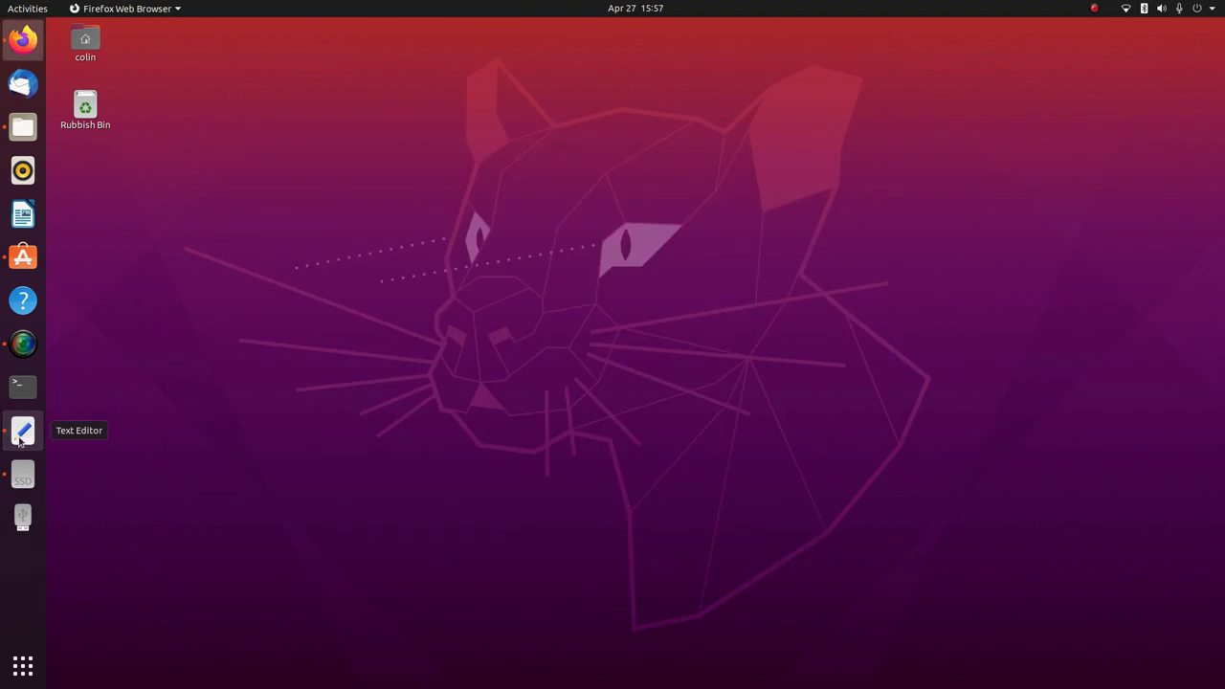
left_click(21, 438)
left_click(21, 437)
- Find Tweaks with the 'twe' search, add it to Favorites, and launch it from the dock
left_click(21, 438)
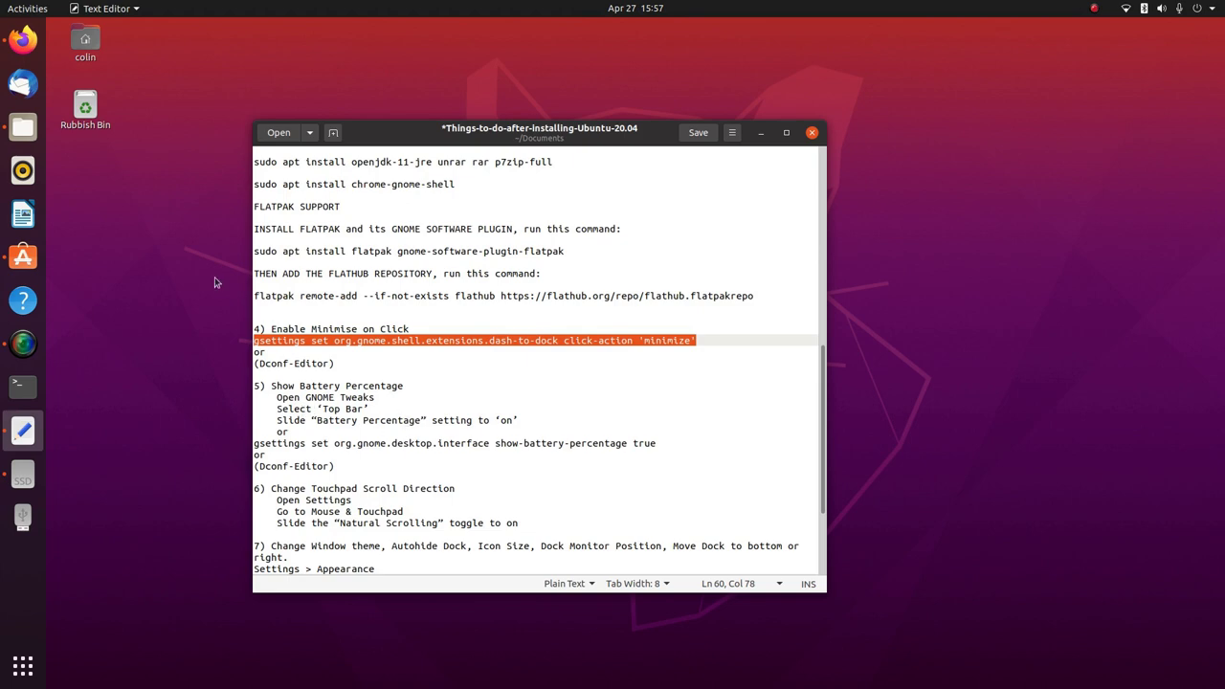
key("super")
type("twe")
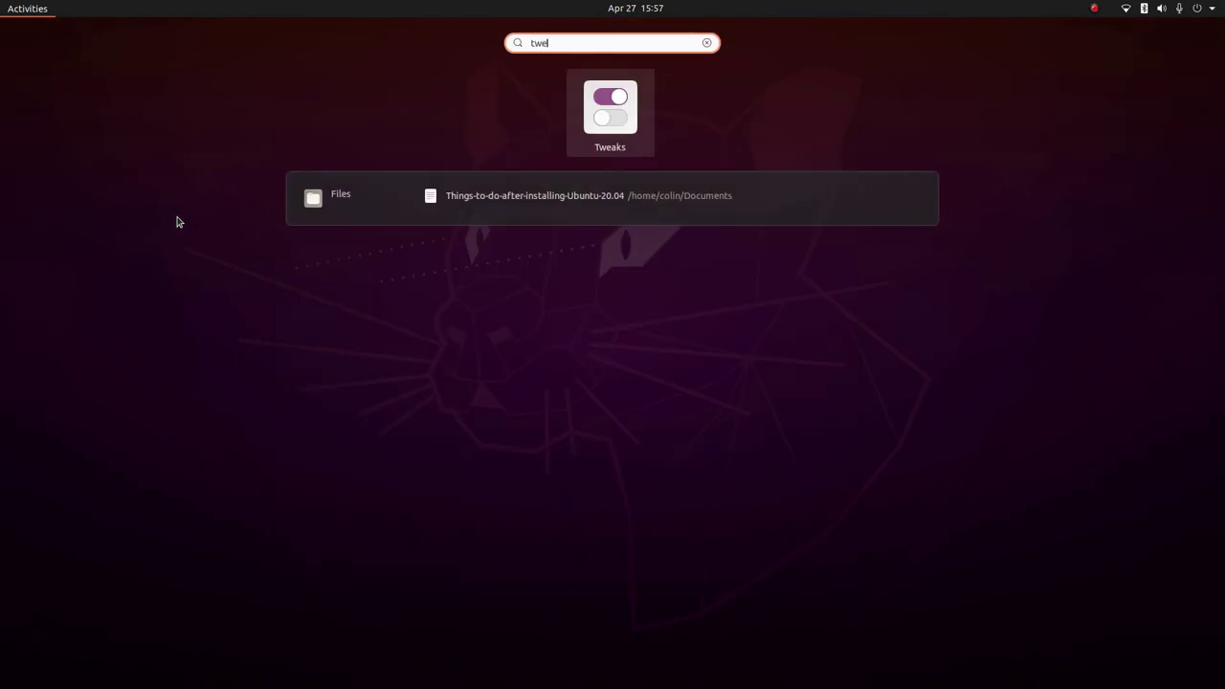
right_click(578, 127)
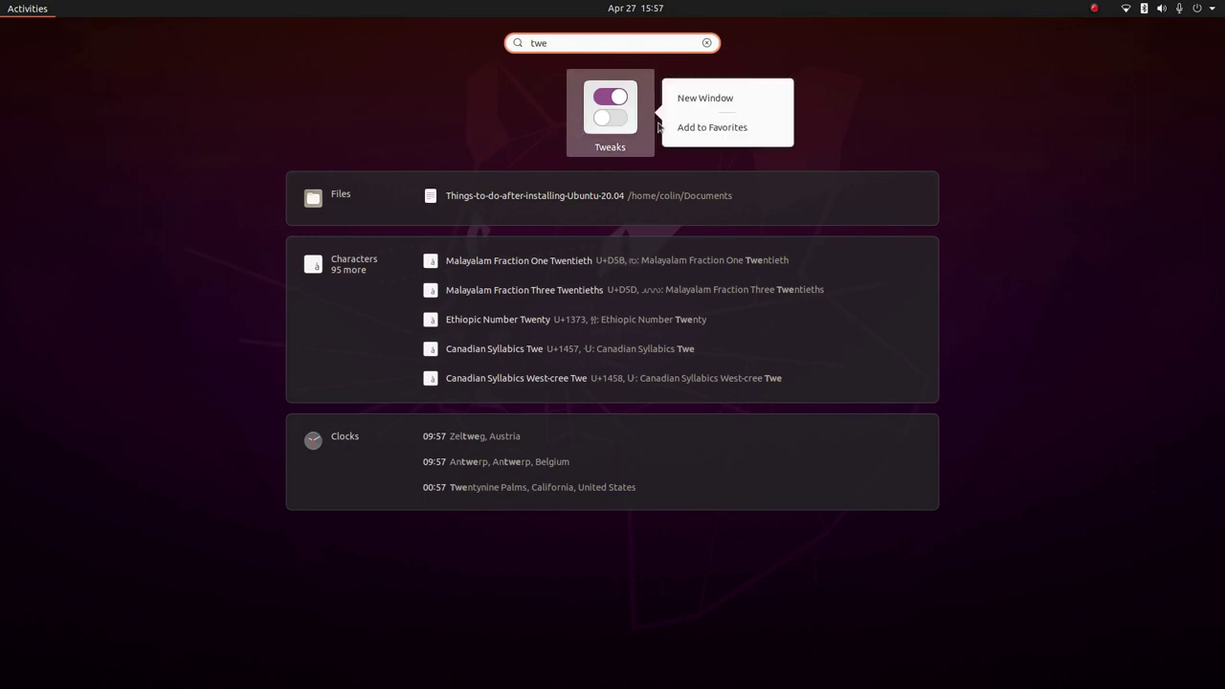
left_click(689, 127)
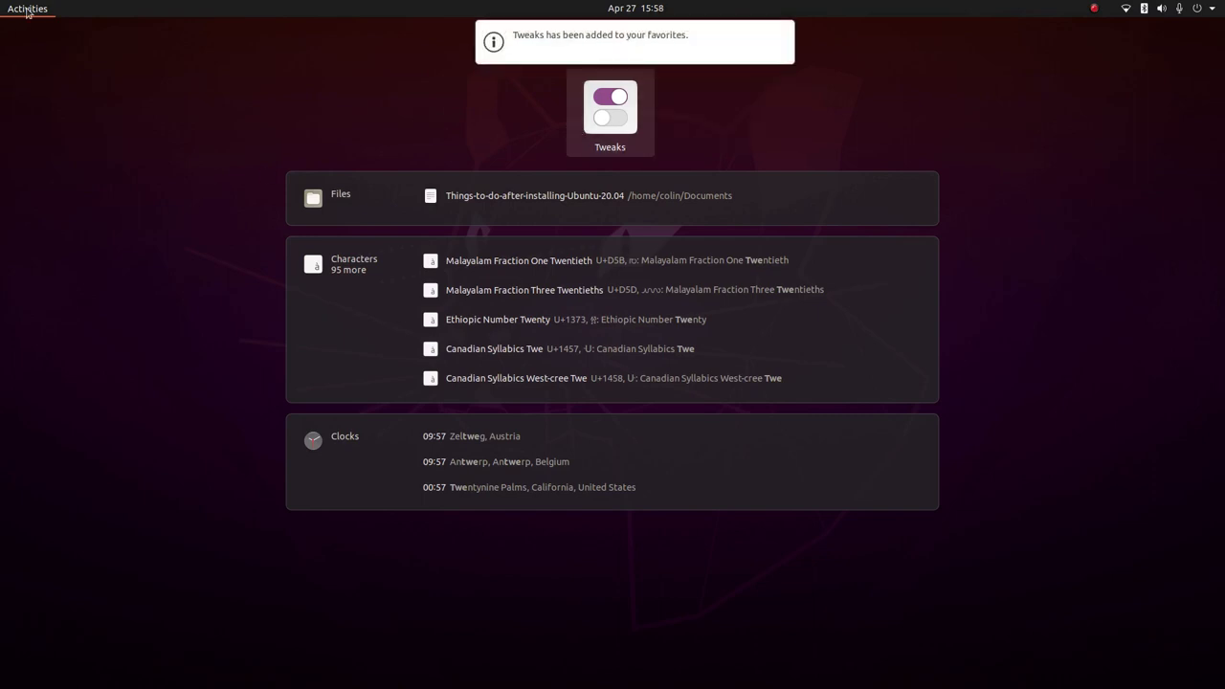
left_click(26, 10)
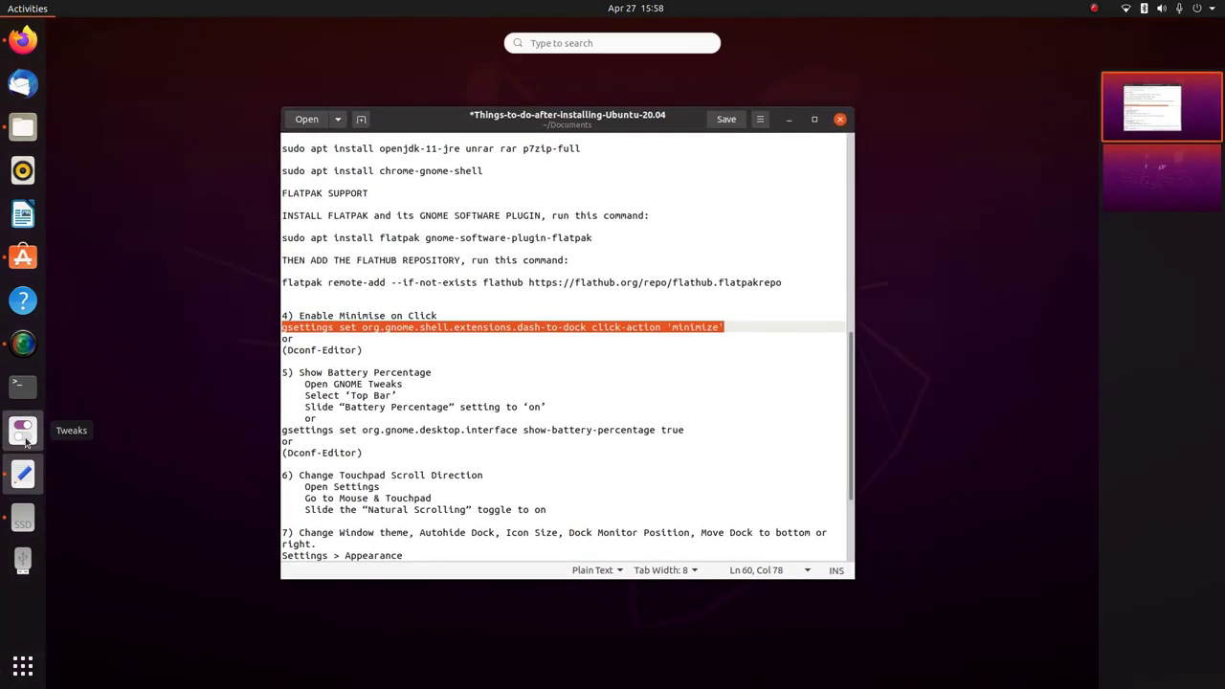
left_click(24, 433)
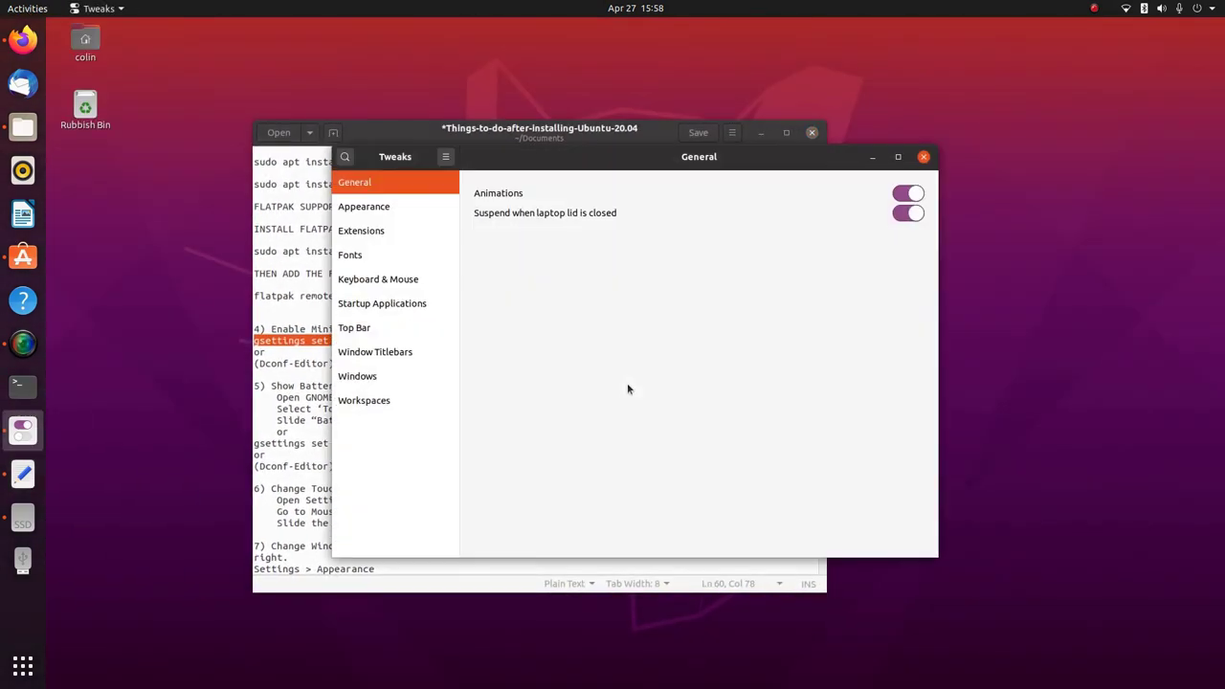
- Open the Top Bar page in Tweaks and toggle the Battery Percentage switch
left_click_drag(609, 161, 459, 443)
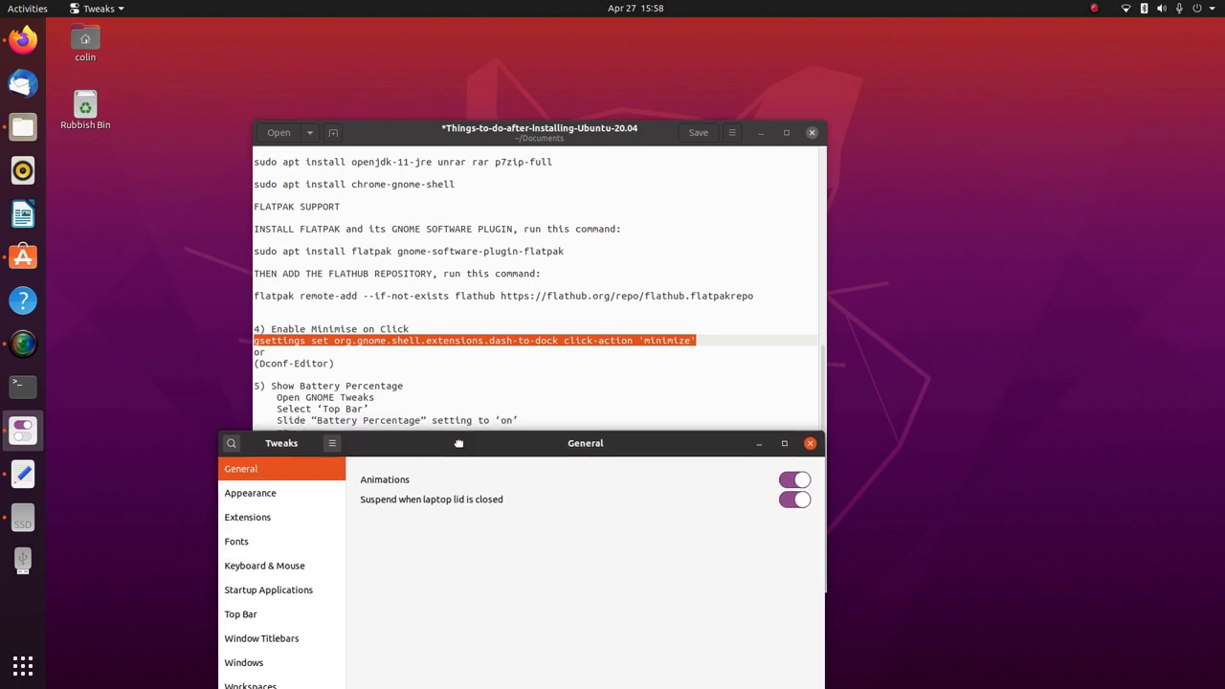
left_click(246, 615)
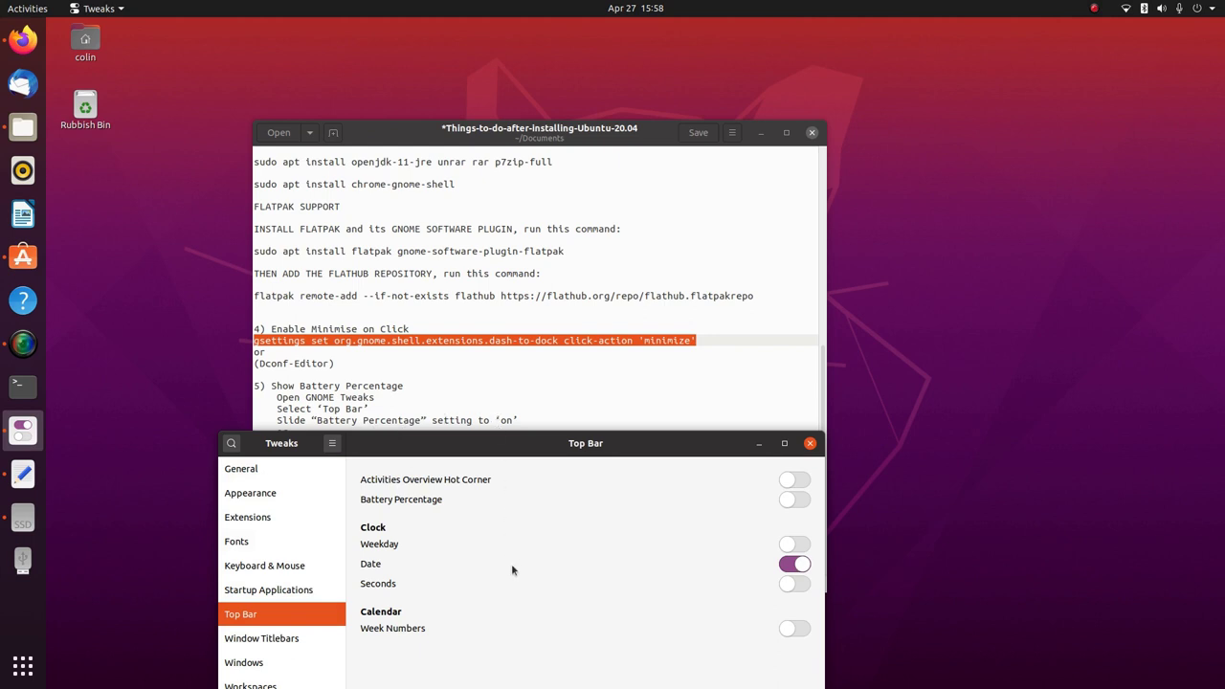
left_click(795, 501)
- Try the Activities Overview Hot Corner, switch it back off, and return to the checklist
left_click_drag(460, 451, 607, 229)
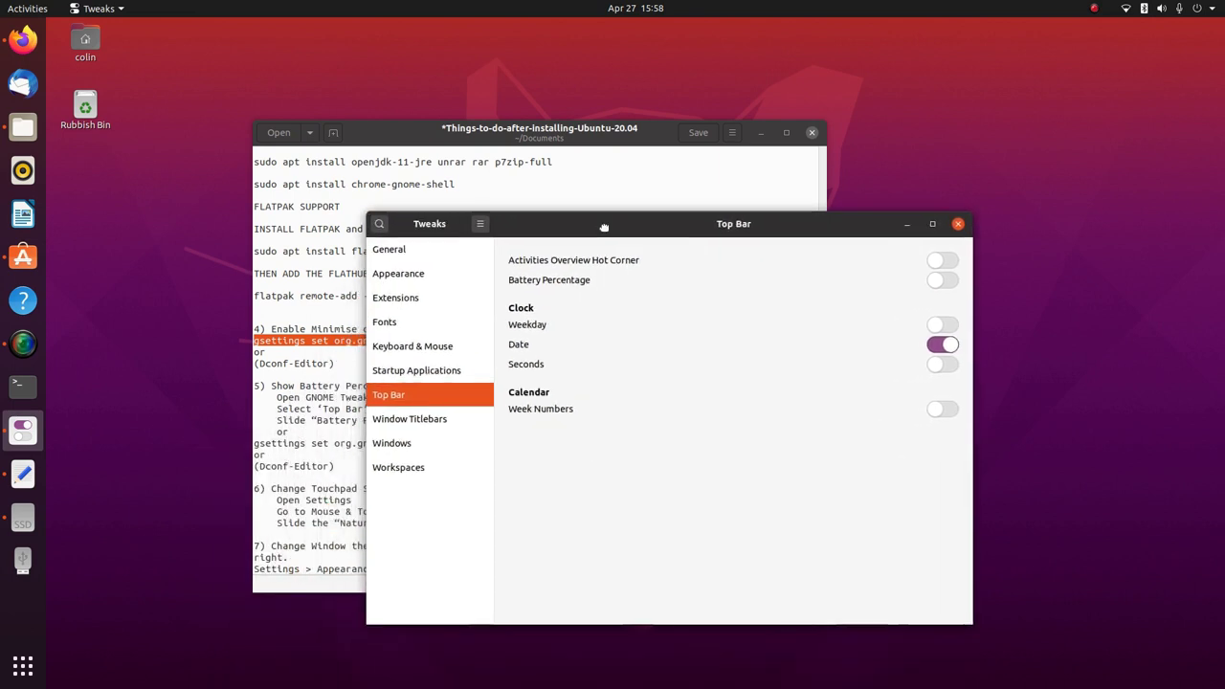
left_click(948, 262)
mouse_move(2, 2)
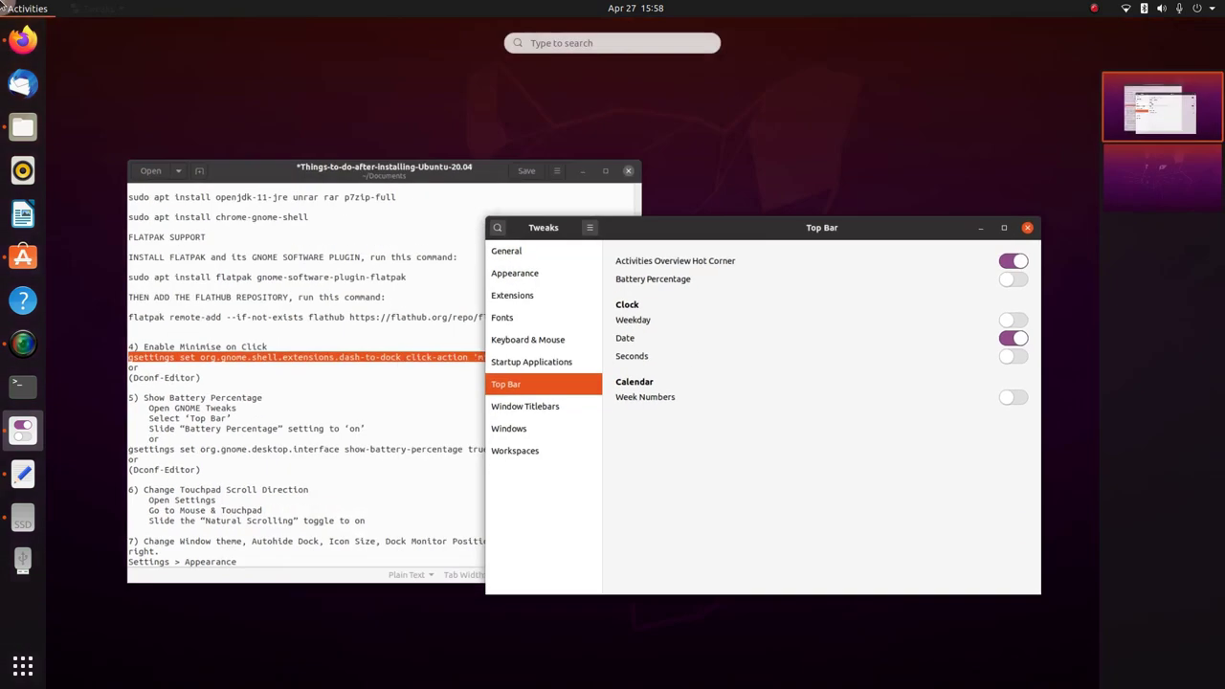
left_click(823, 392)
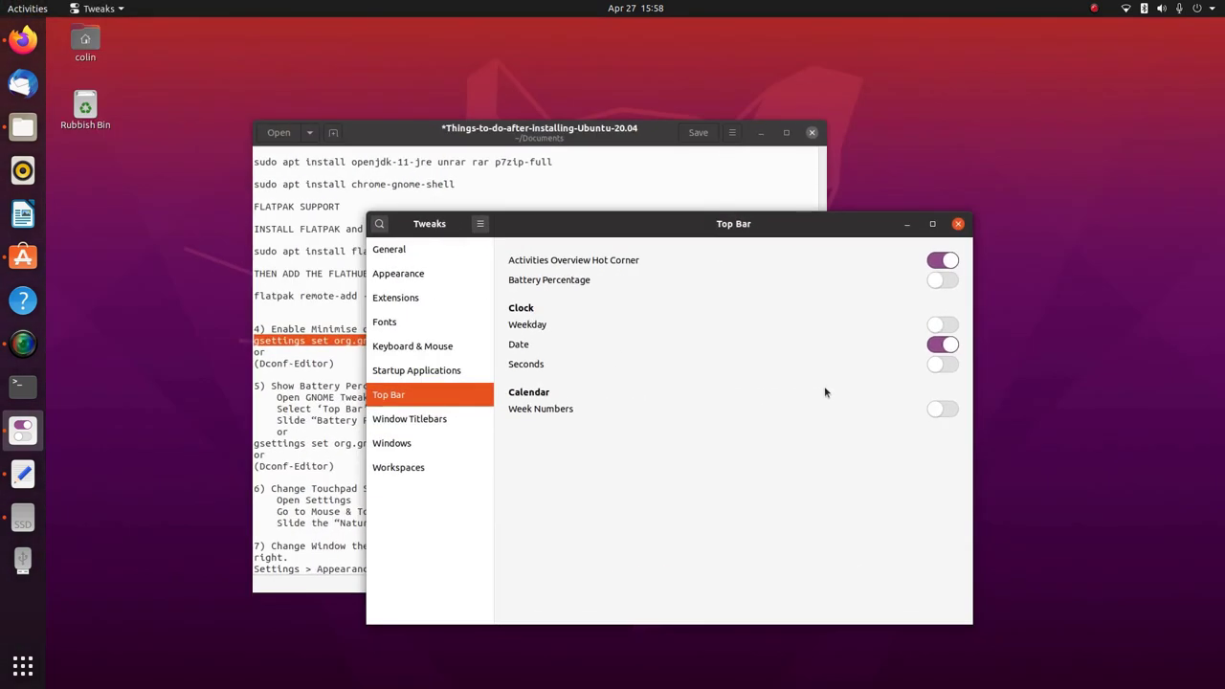
left_click(938, 261)
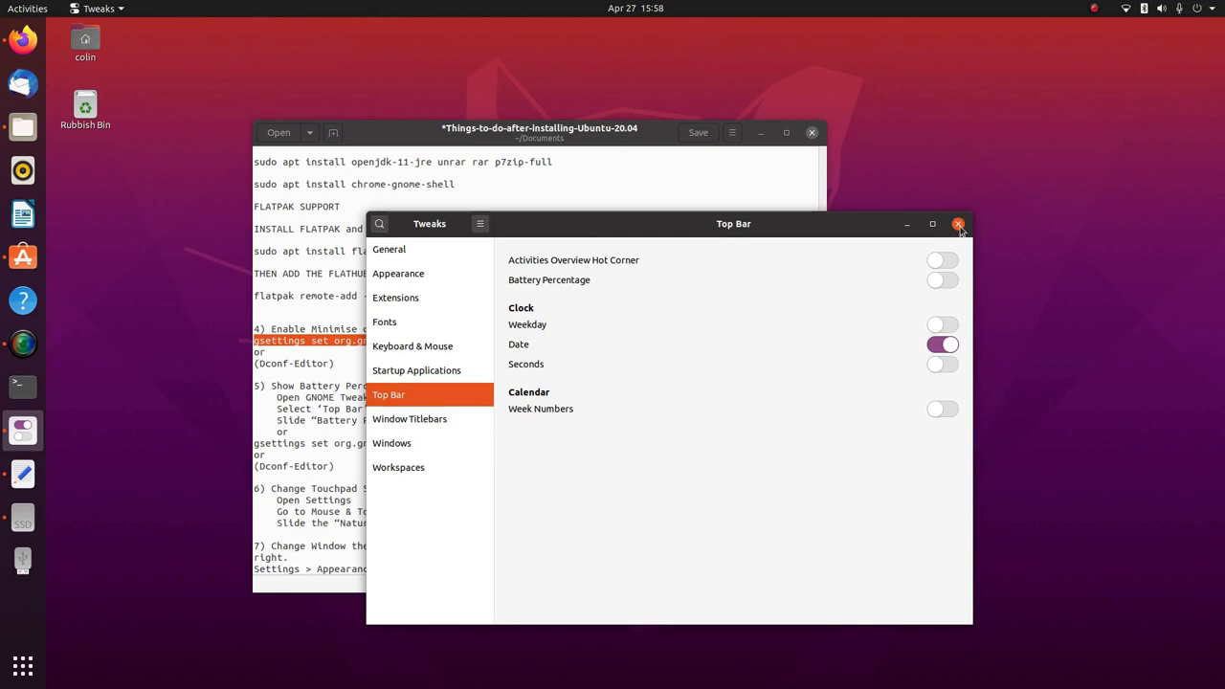
left_click(359, 414)
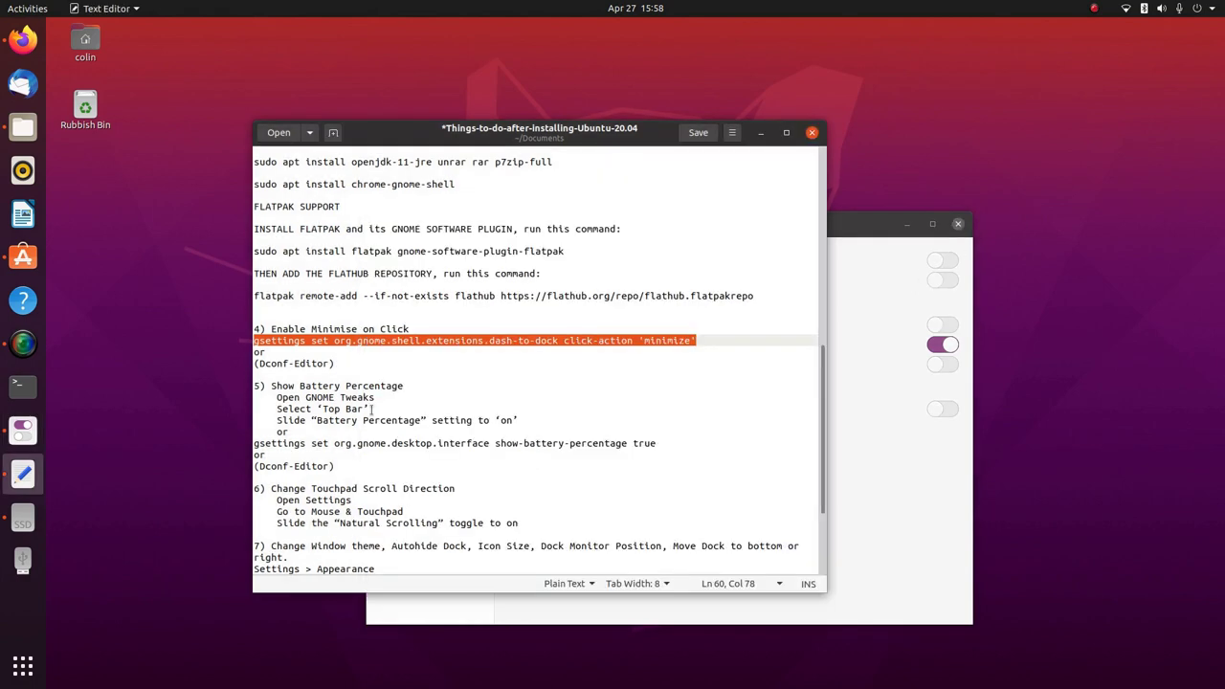
- Open Settings from the system menu, view Mouse & Touchpad, then close it
scroll(372, 409, "down", 3)
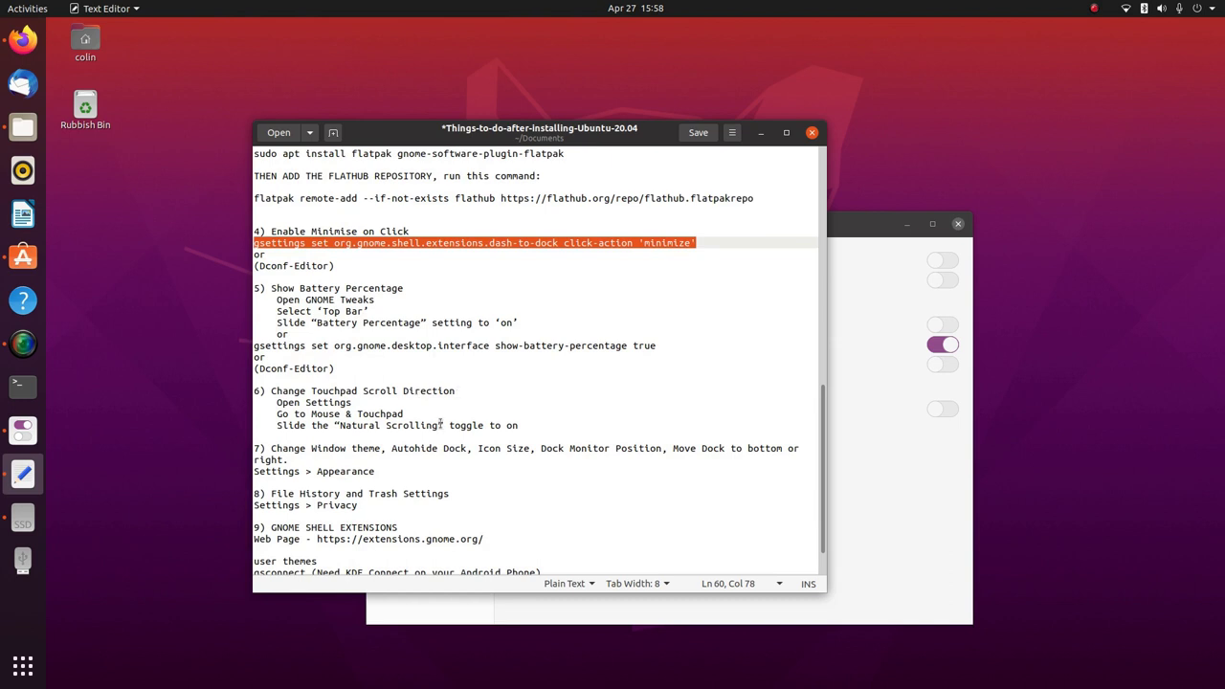
left_click(891, 351)
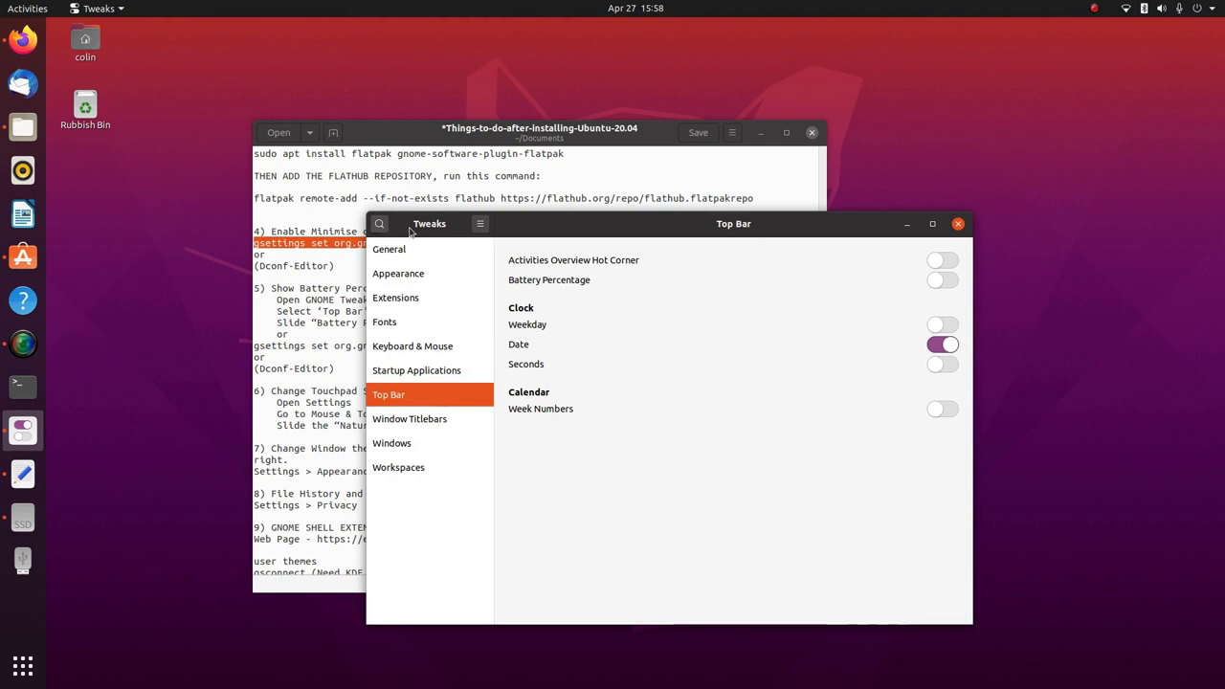
left_click(1196, 8)
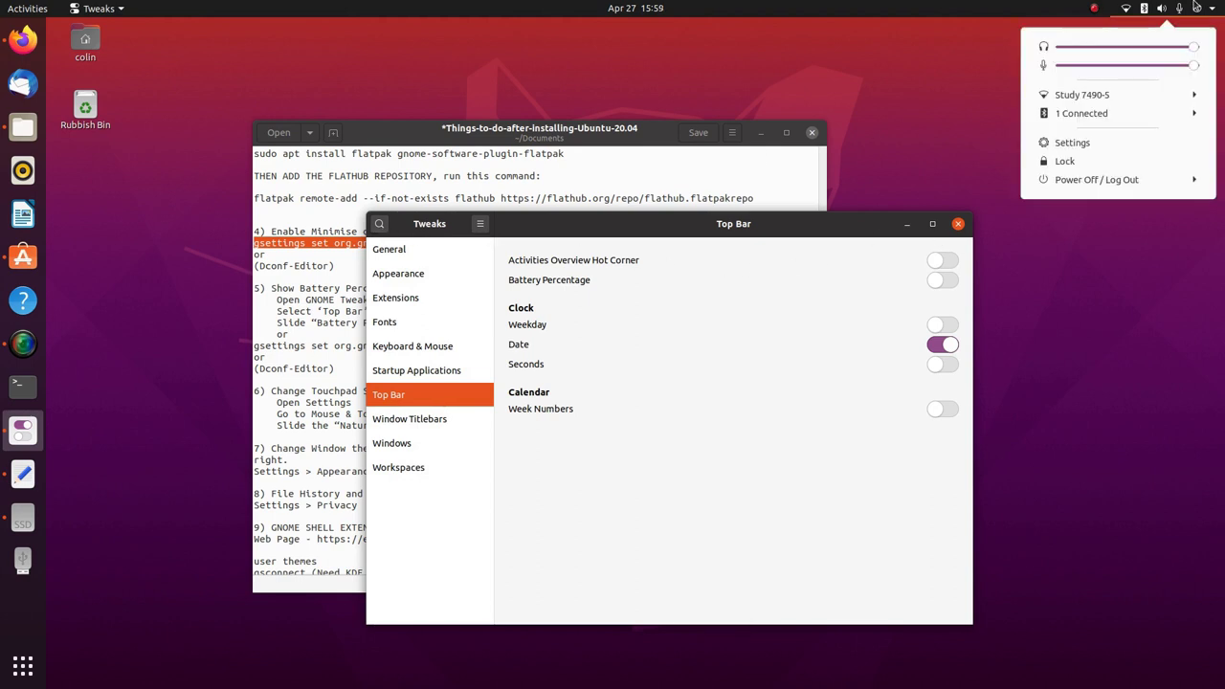
left_click(1070, 143)
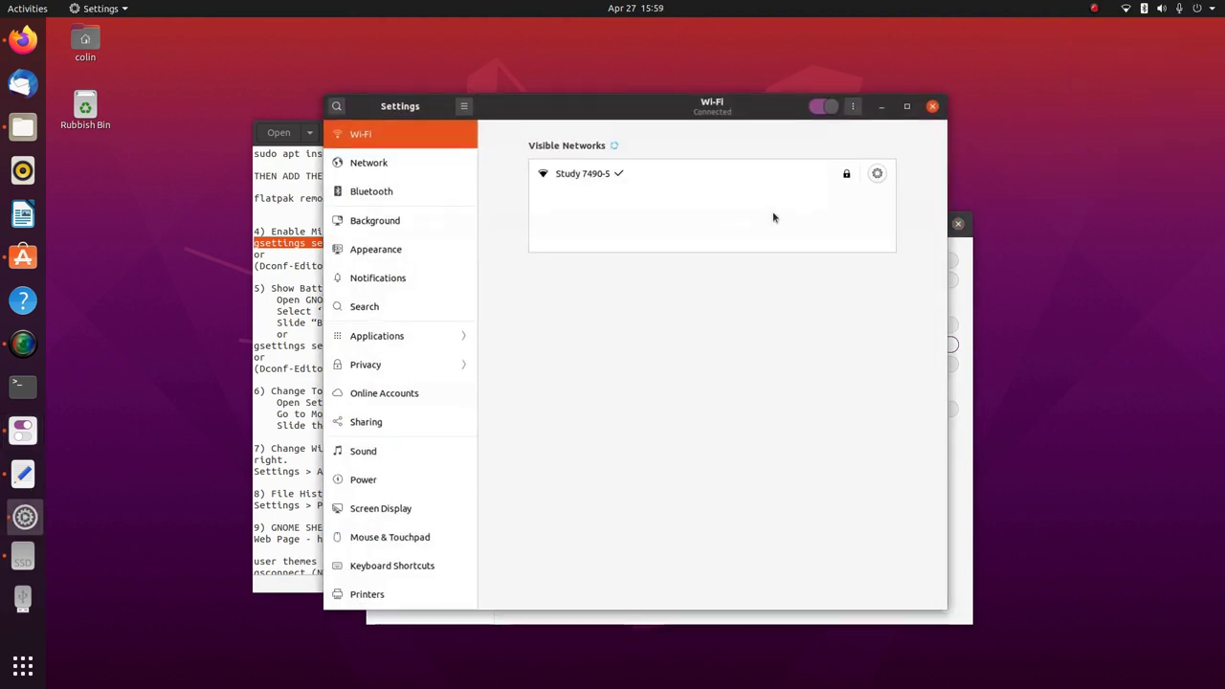
left_click(389, 537)
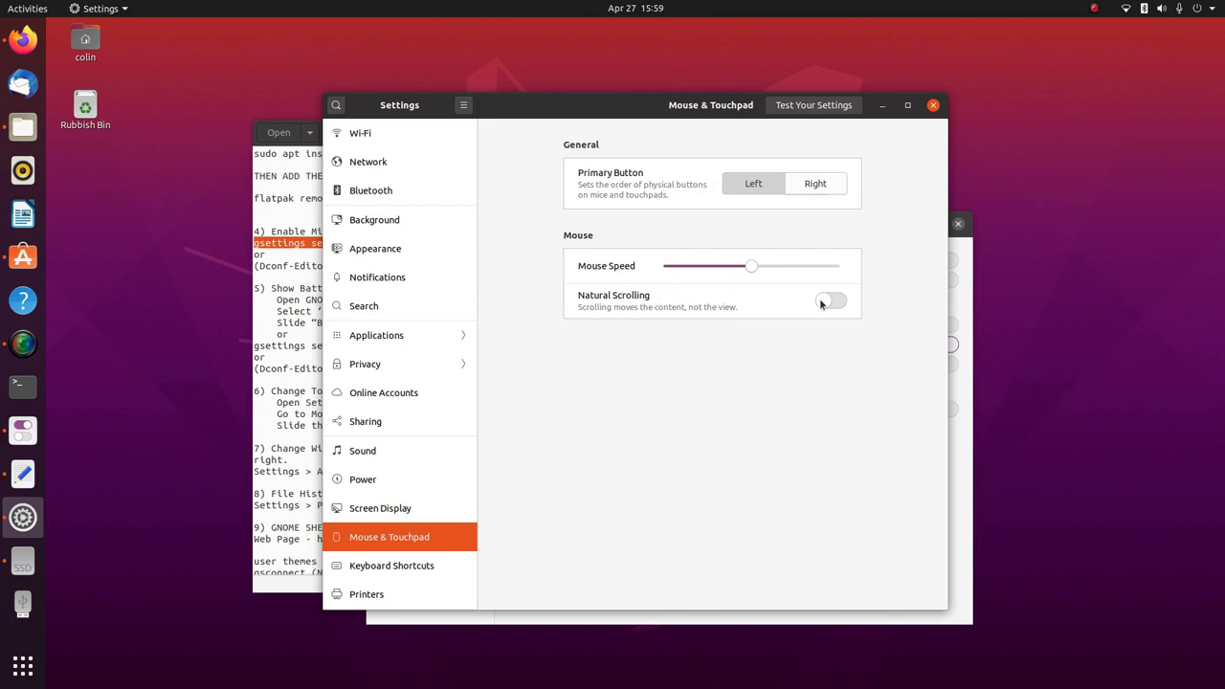
left_click(933, 106)
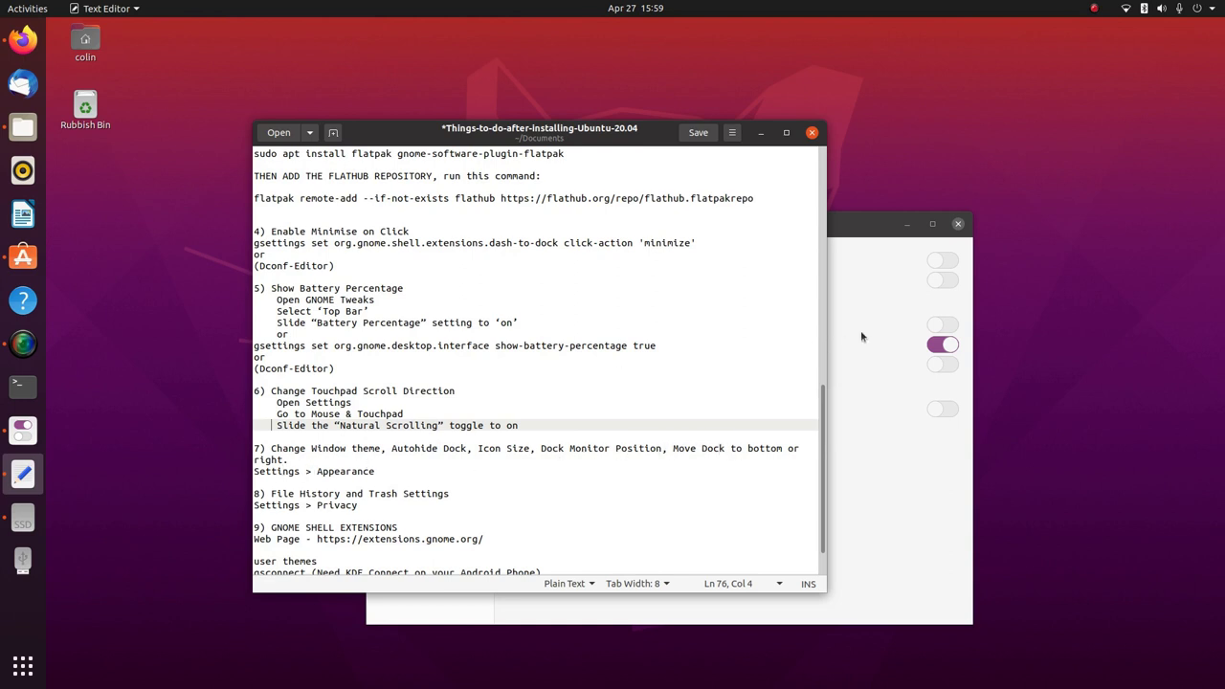
- Reopen Settings from the top-bar system menu and go to Appearance
left_click(902, 308)
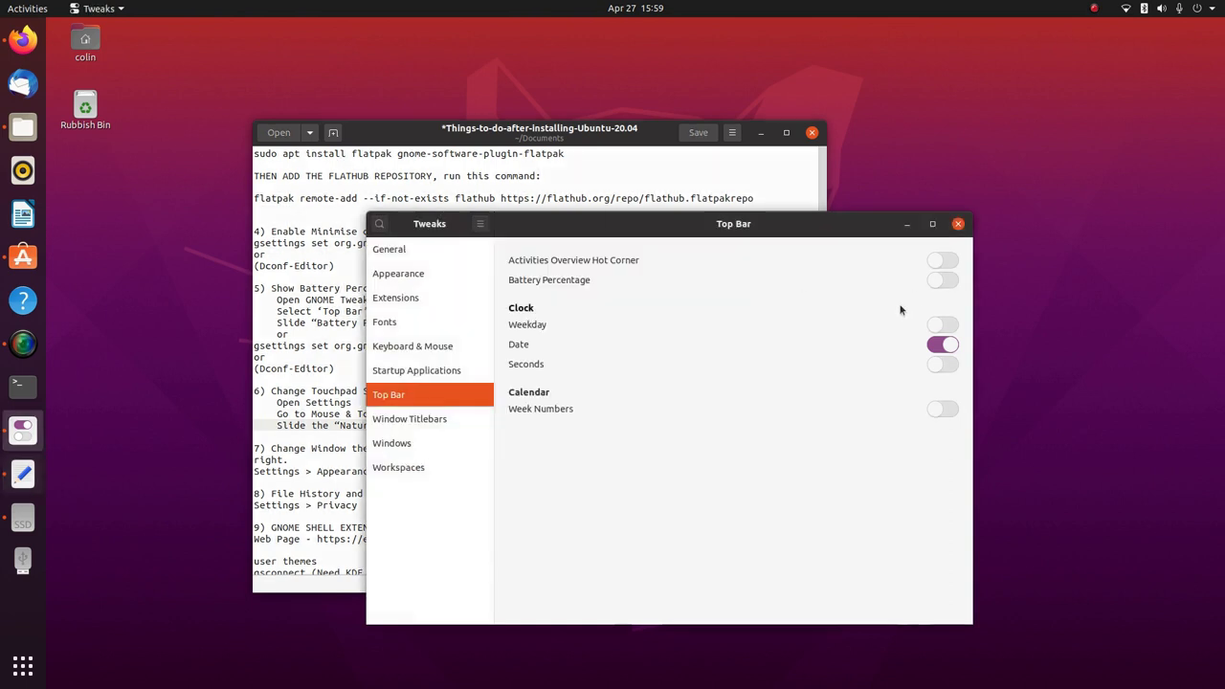
left_click(1202, 8)
left_click(1077, 143)
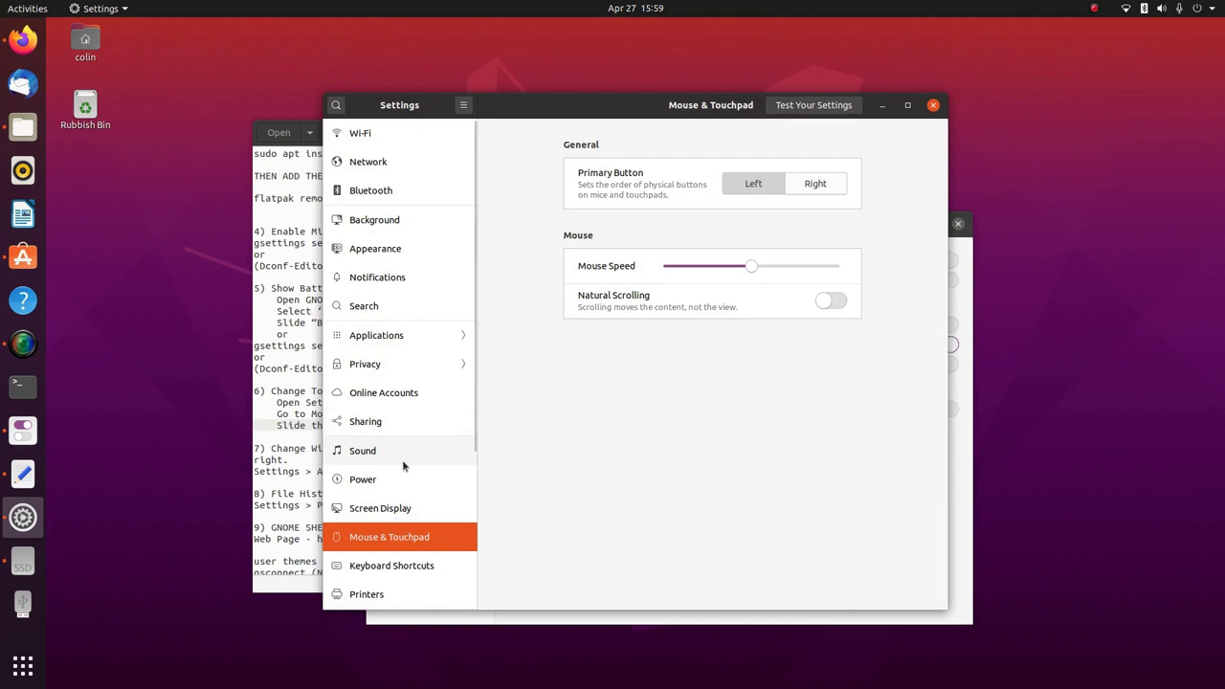
left_click(375, 248)
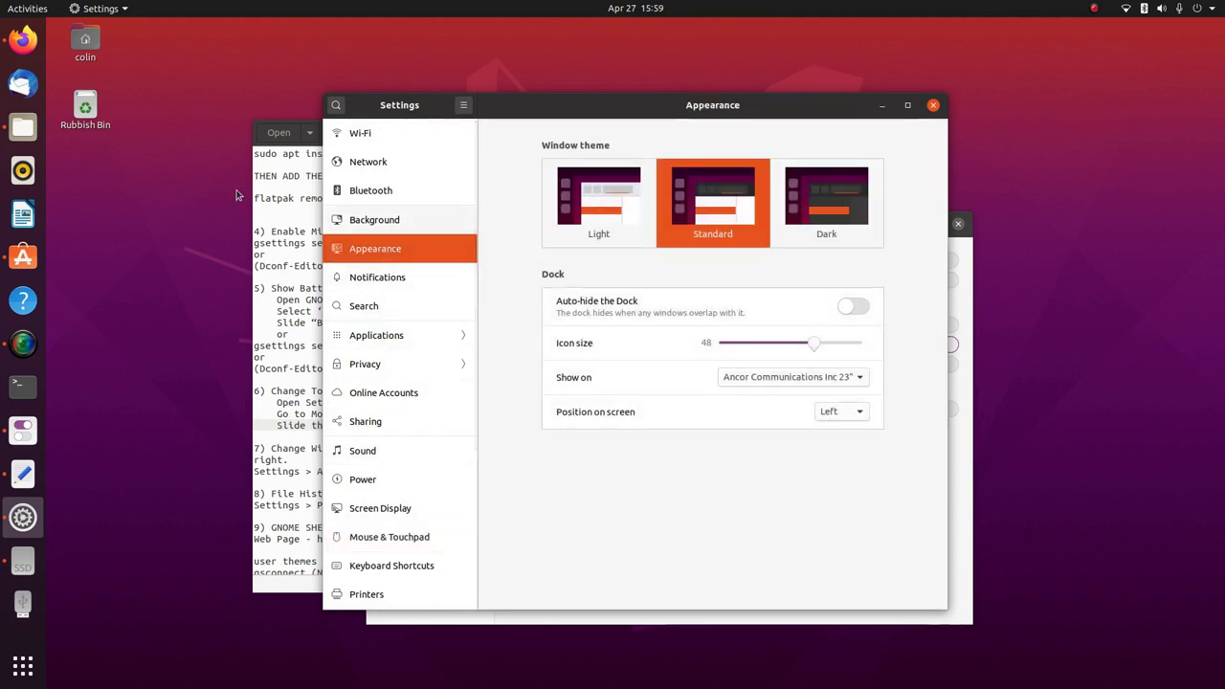
- Open the Files window on the Home folder beside Settings for previewing
left_click_drag(625, 126, 901, 107)
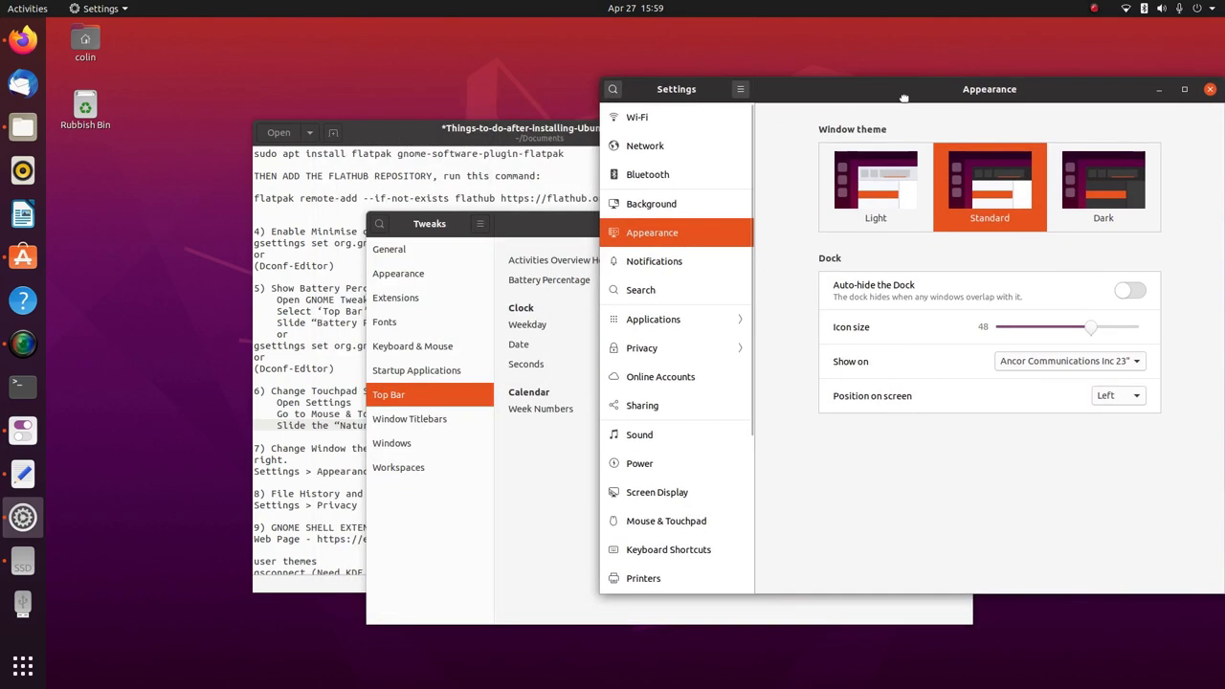
left_click(82, 146)
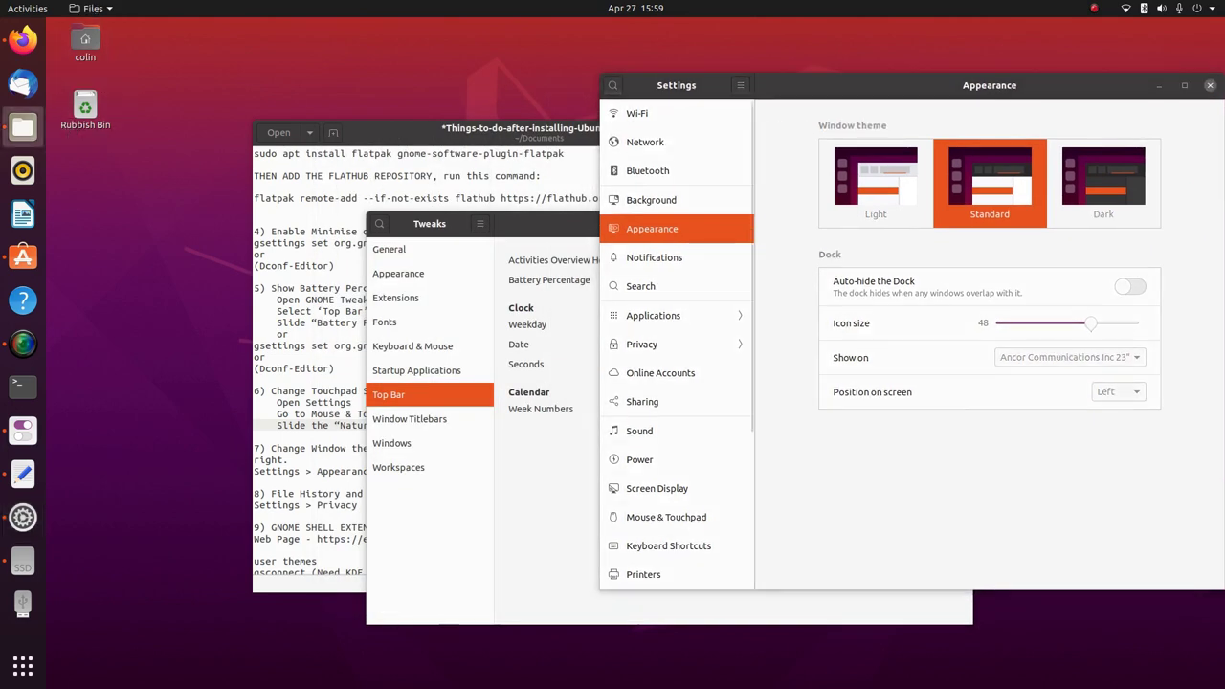
left_click(23, 126)
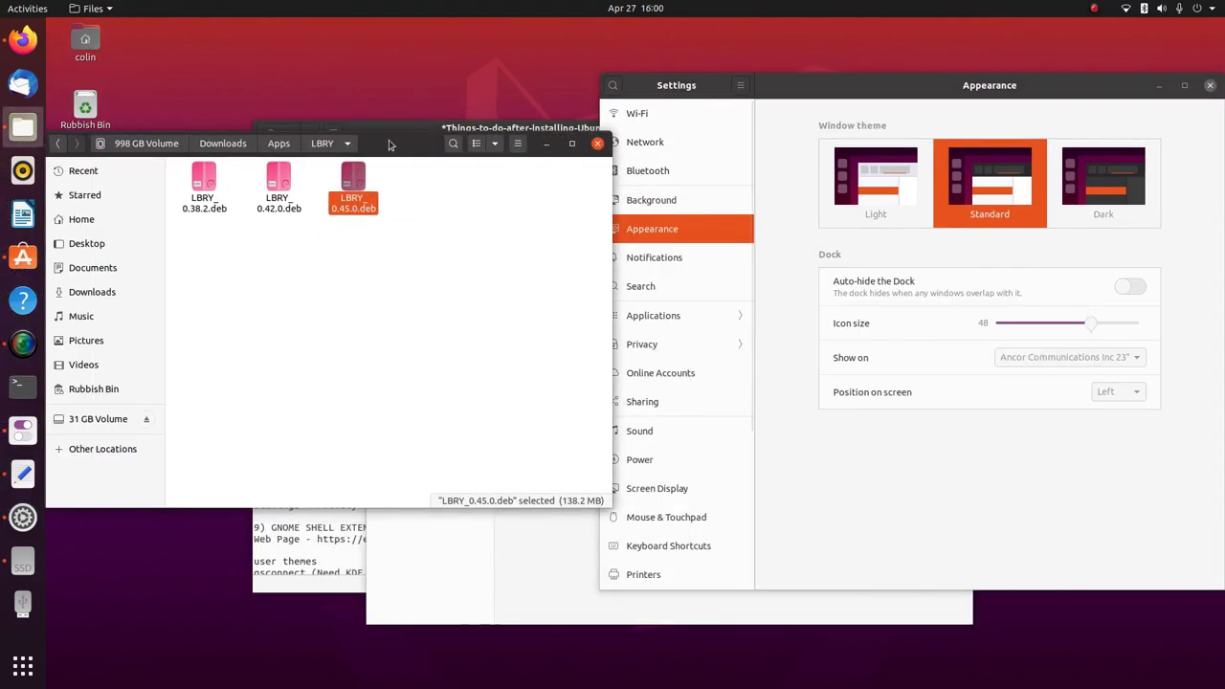
left_click(81, 219)
left_click_drag(318, 143, 319, 170)
- Preview the Light and Dark window themes, ending on Standard
left_click(876, 187)
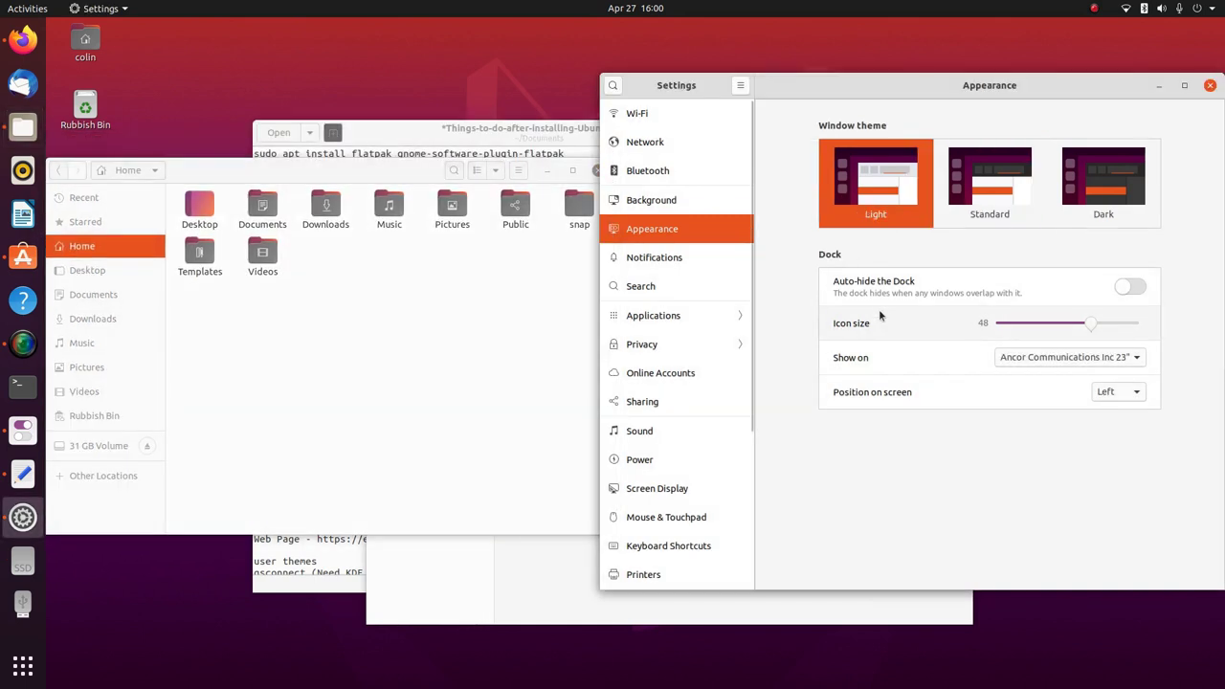
left_click(980, 199)
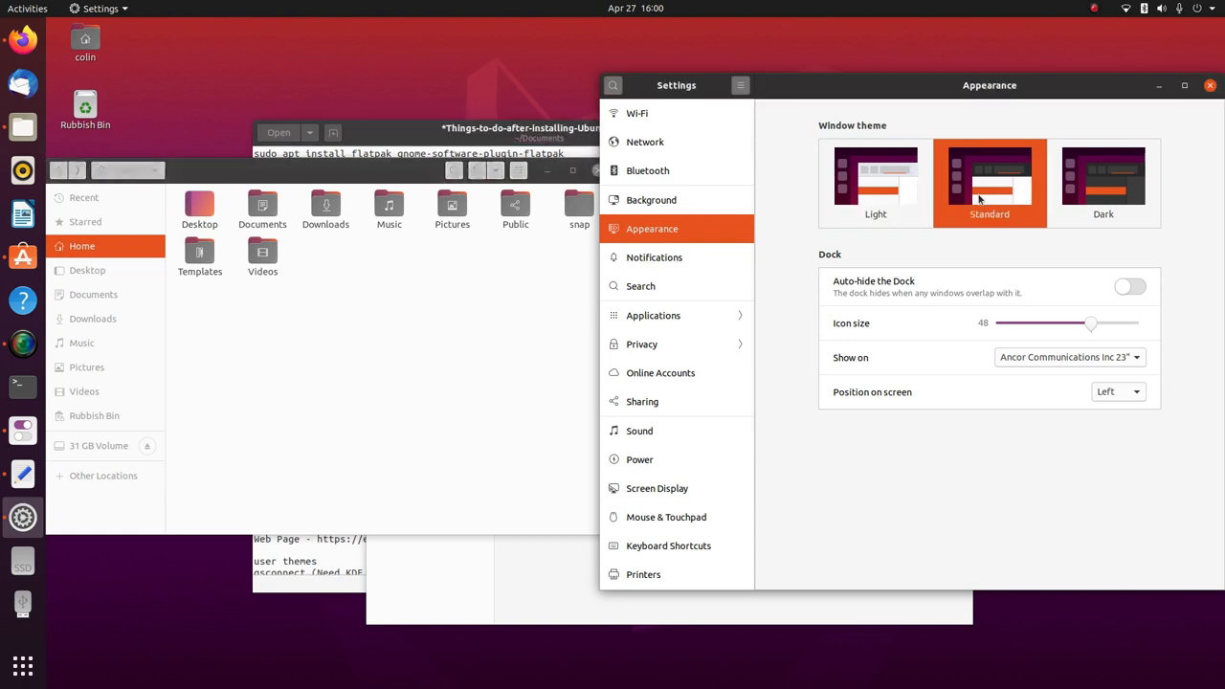
left_click(1105, 191)
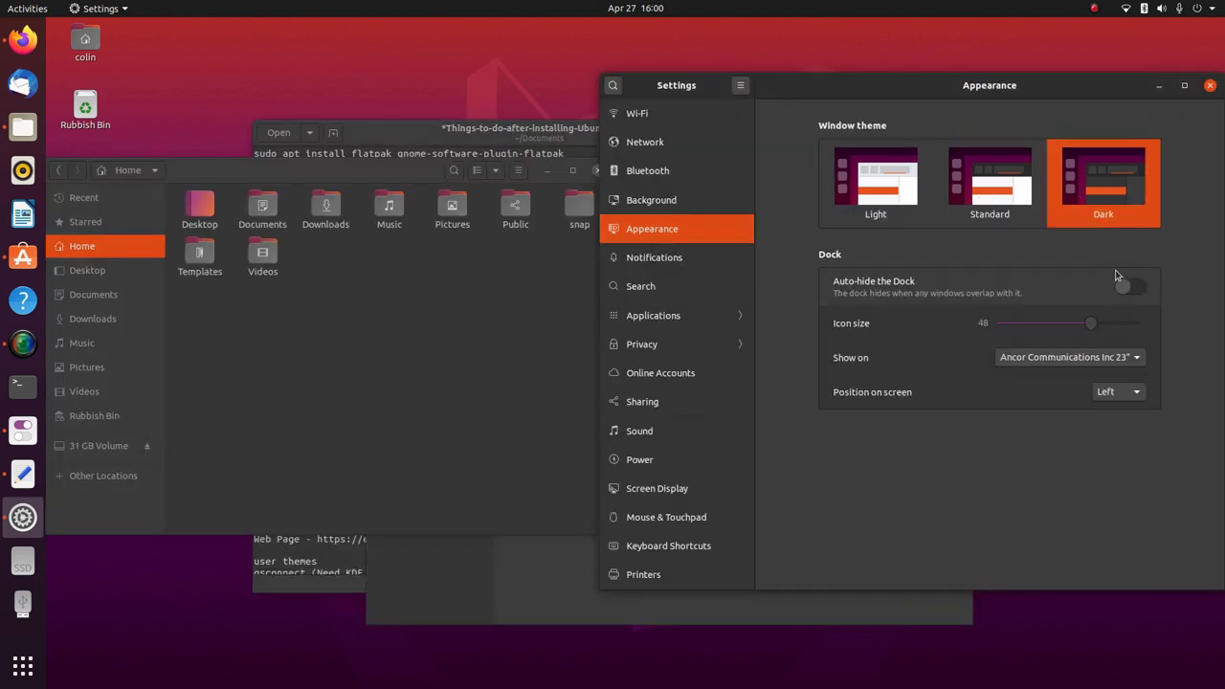
left_click(995, 179)
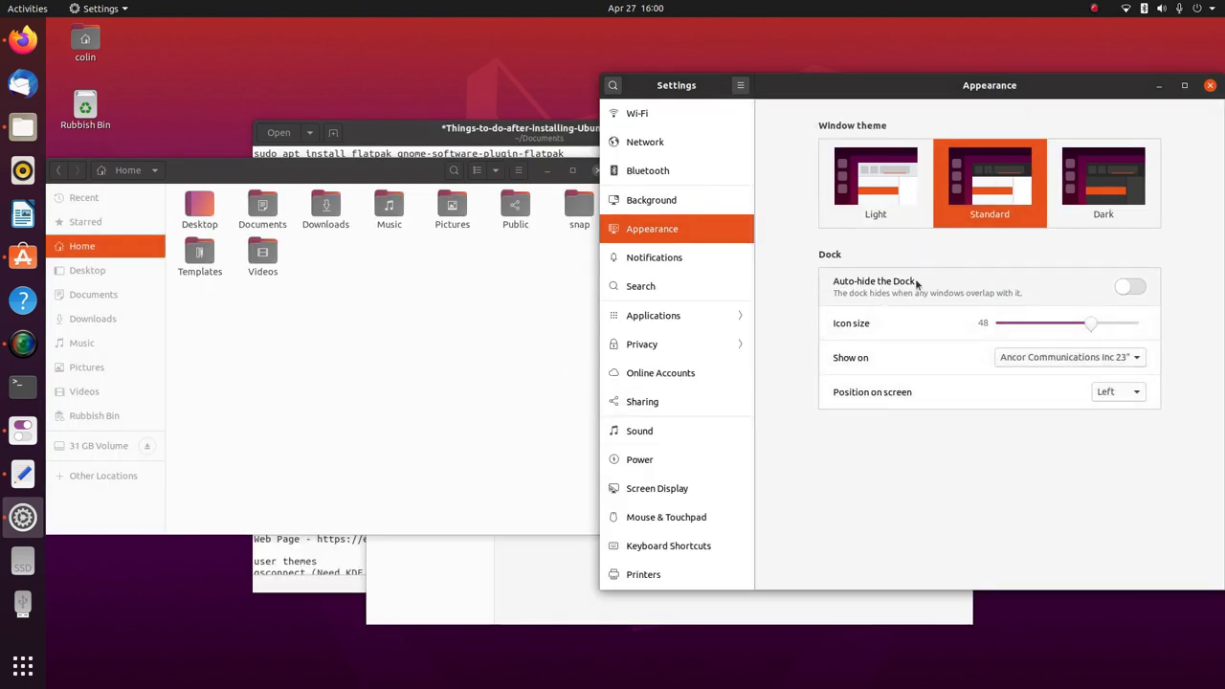
- Toggle dock auto-hide on and back off, nudge icon size, and open the Show on display list
left_click(1137, 289)
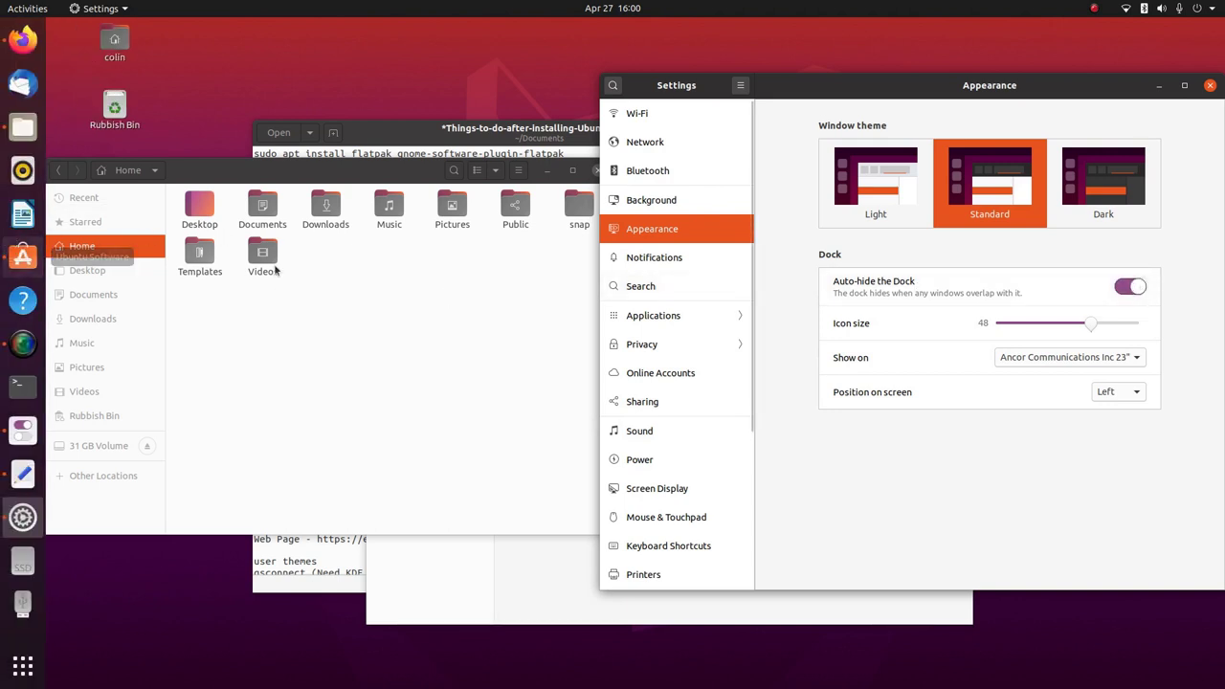
left_click(1125, 288)
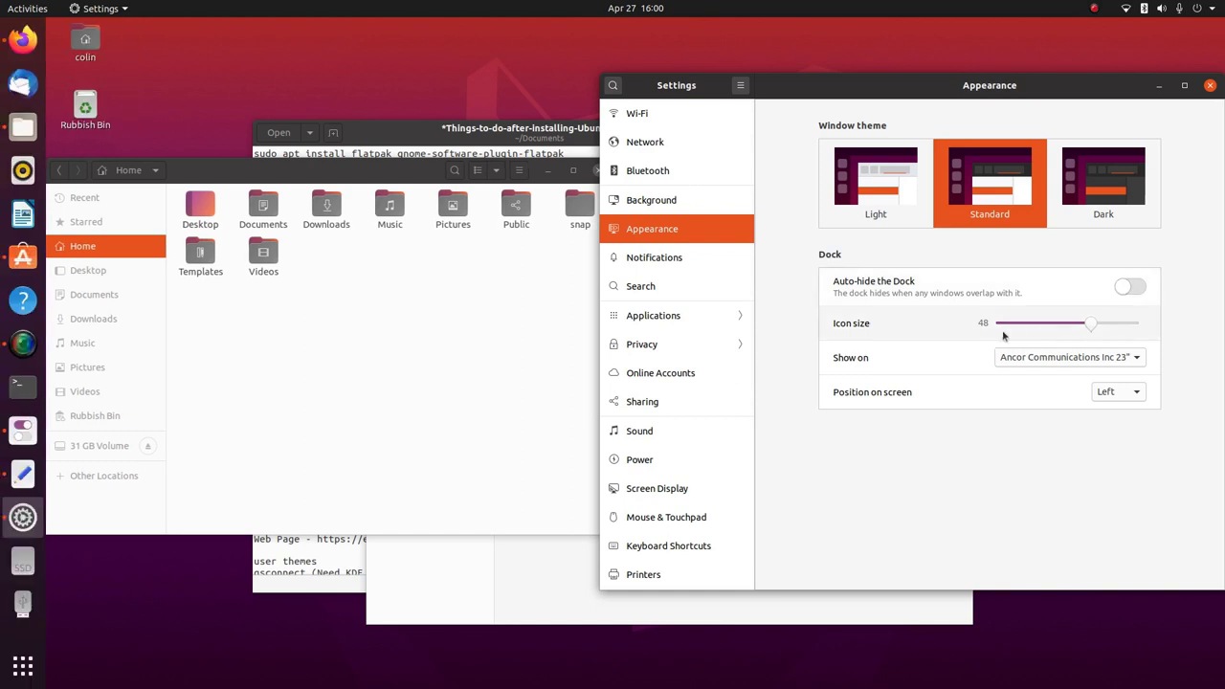
left_click_drag(1088, 325, 1094, 326)
left_click(1062, 359)
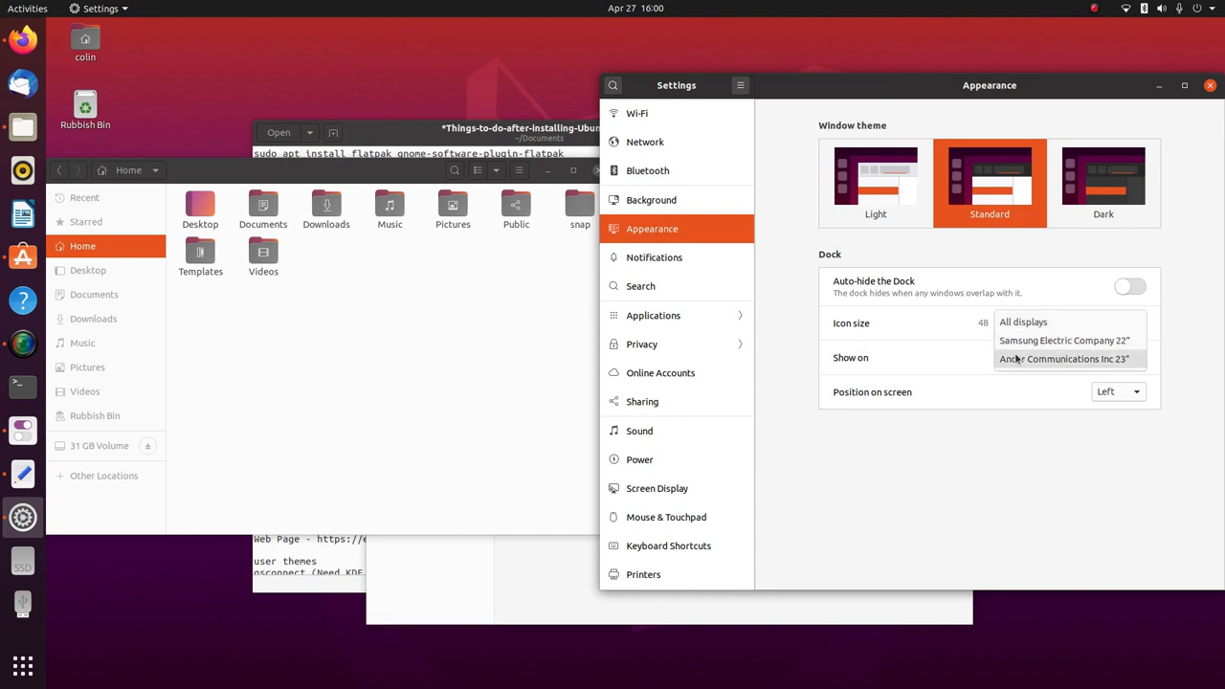
- Keep the dock on the Ancor display, try Right and Bottom at icon size 36, then restore Left at 48
left_click(1003, 361)
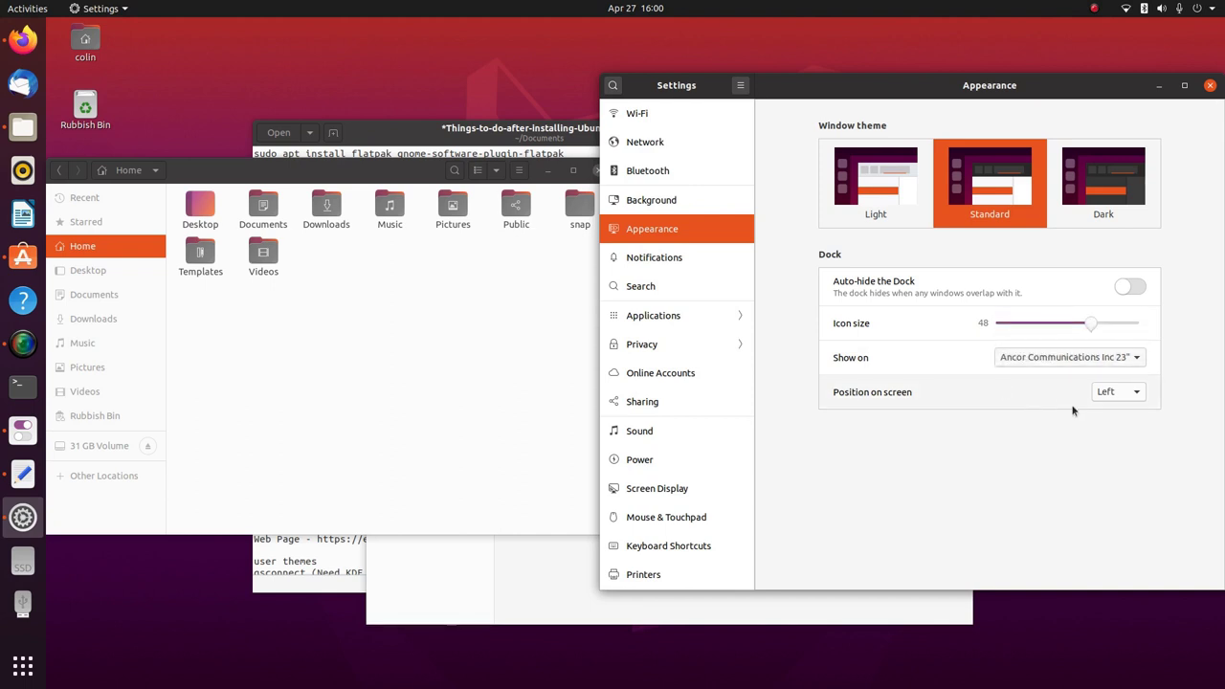
left_click(1113, 395)
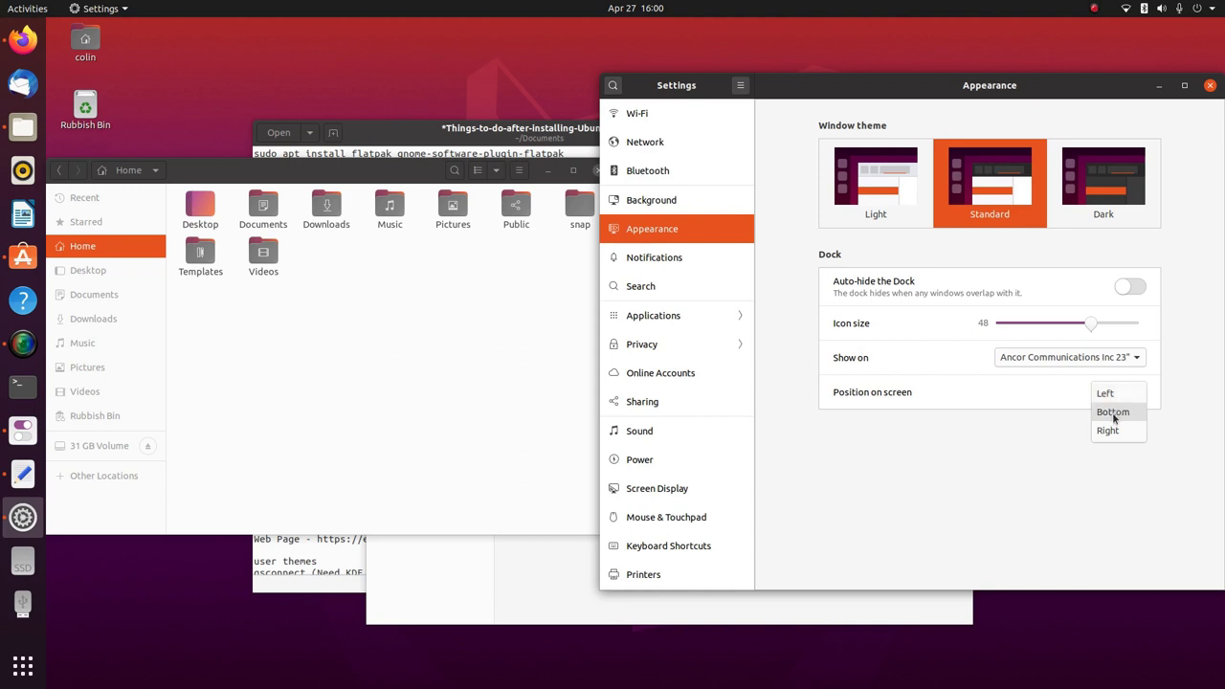
left_click(1107, 435)
left_click(1118, 395)
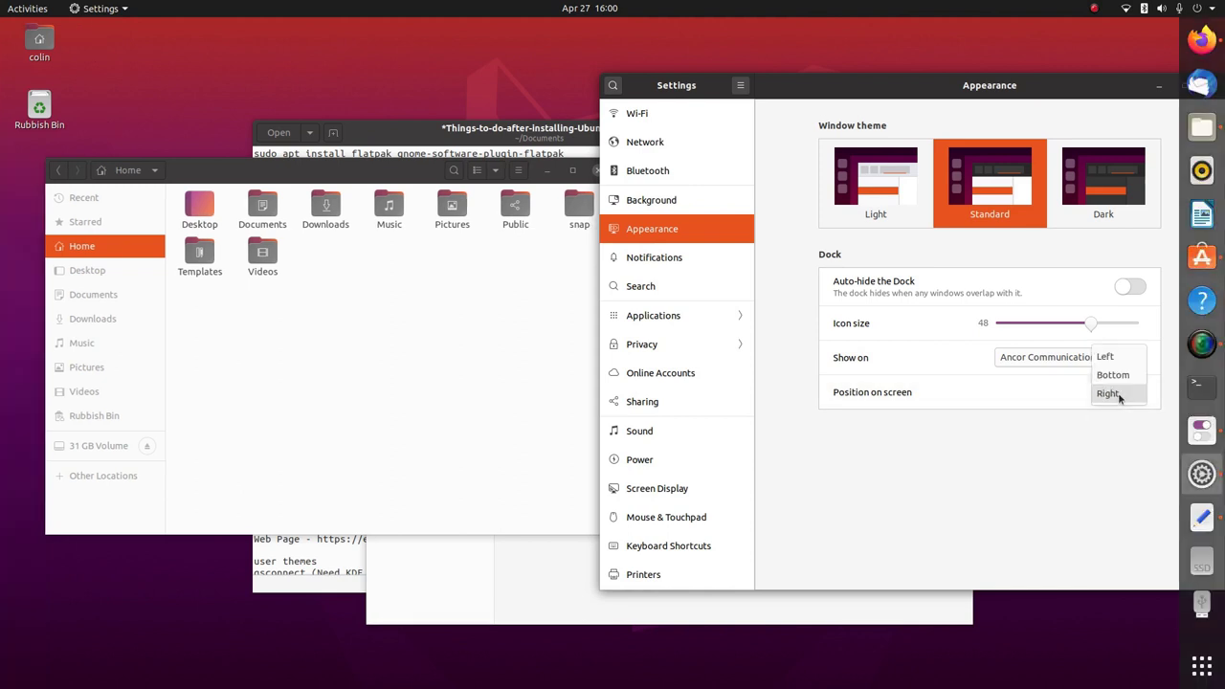
left_click(1117, 376)
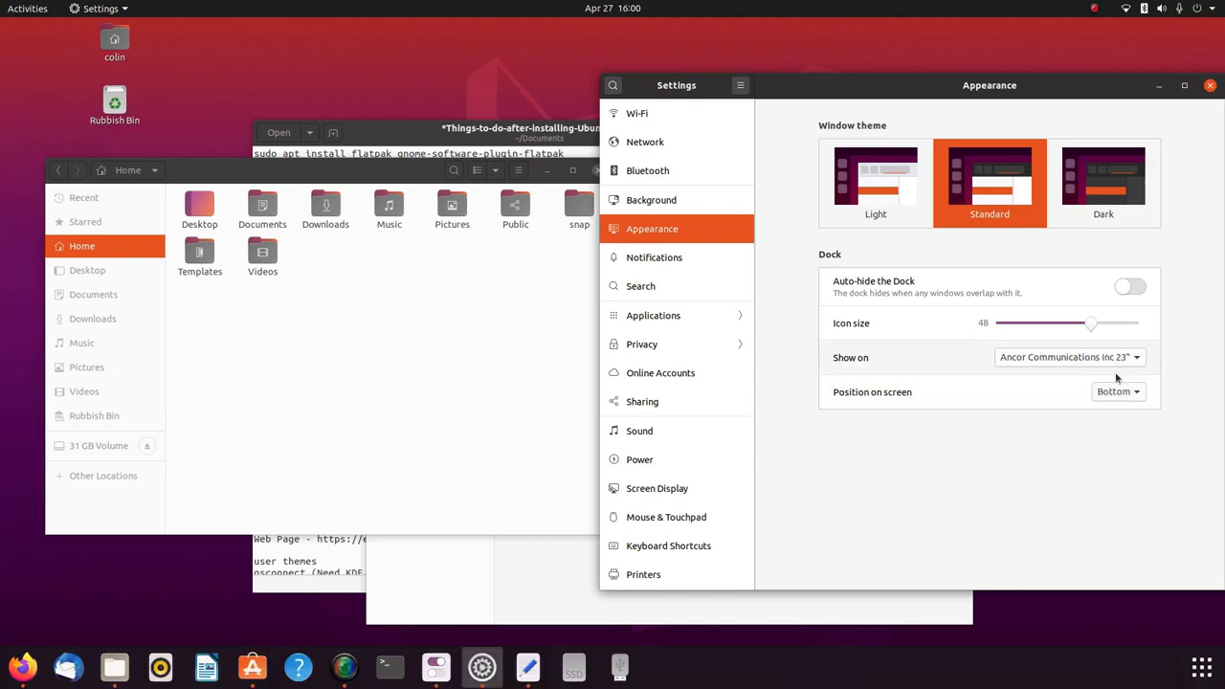
left_click_drag(1089, 327, 1058, 330)
left_click(1118, 392)
left_click(1113, 374)
left_click_drag(1063, 326, 1092, 326)
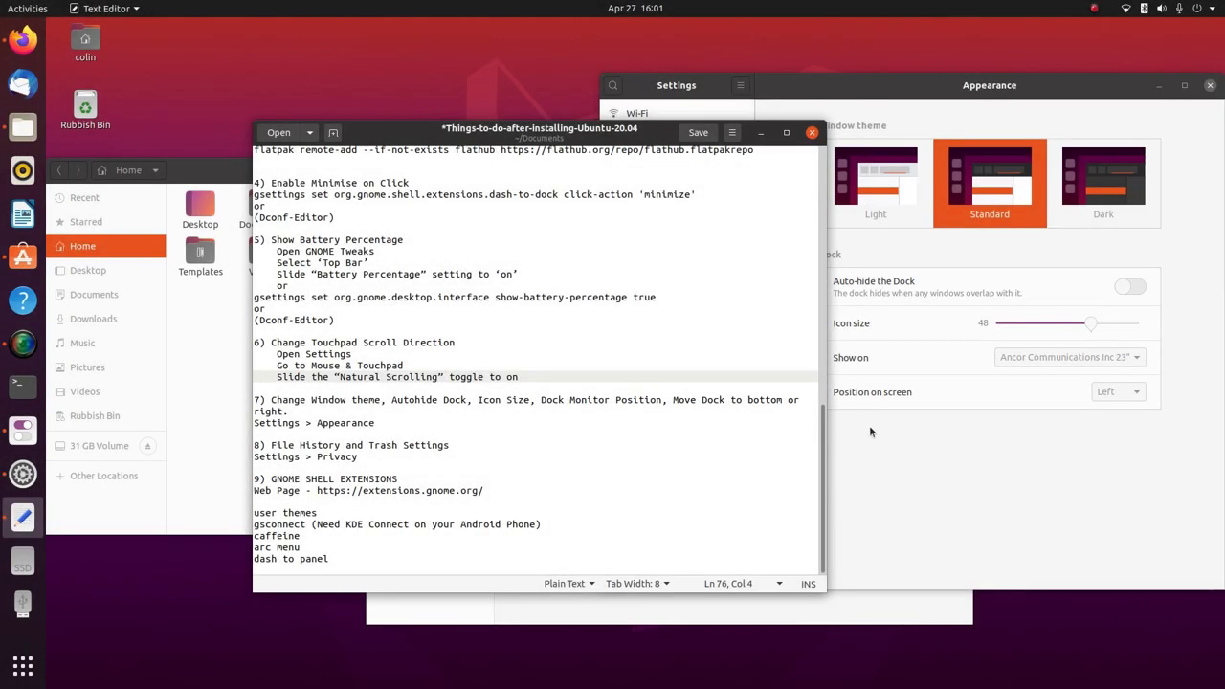
- In Privacy > File History & Trash, keep history Forever and enable Automatically Delete Temporary Files
left_click(869, 425)
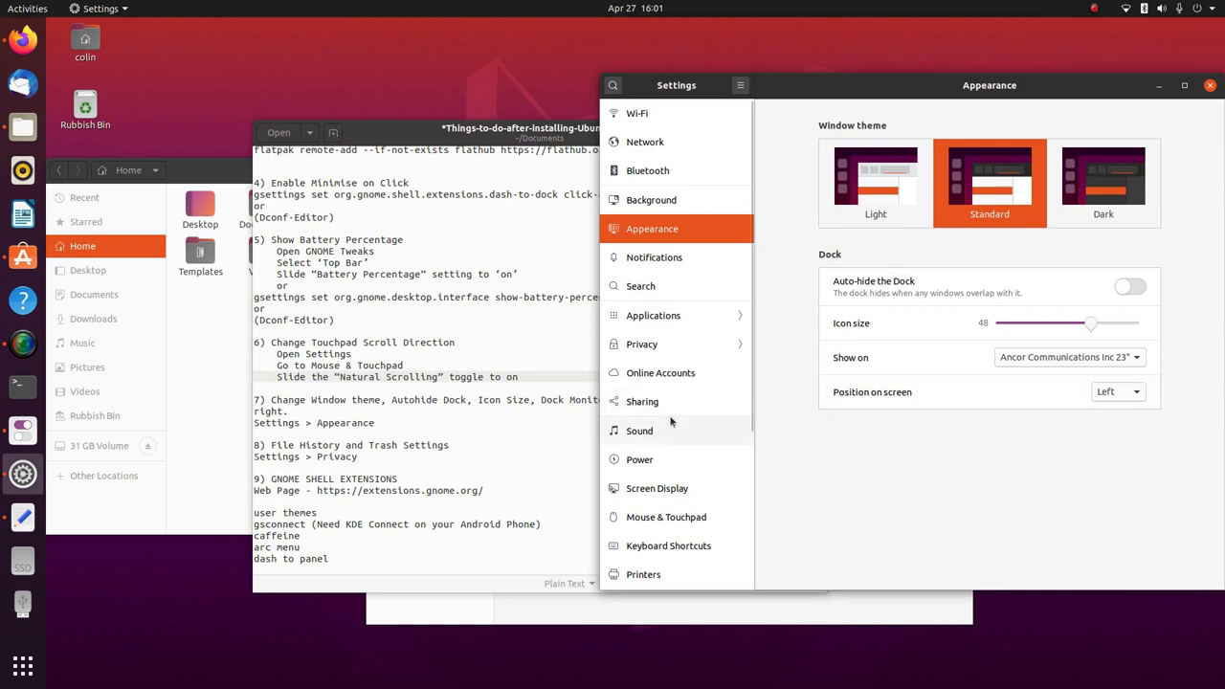
left_click(672, 345)
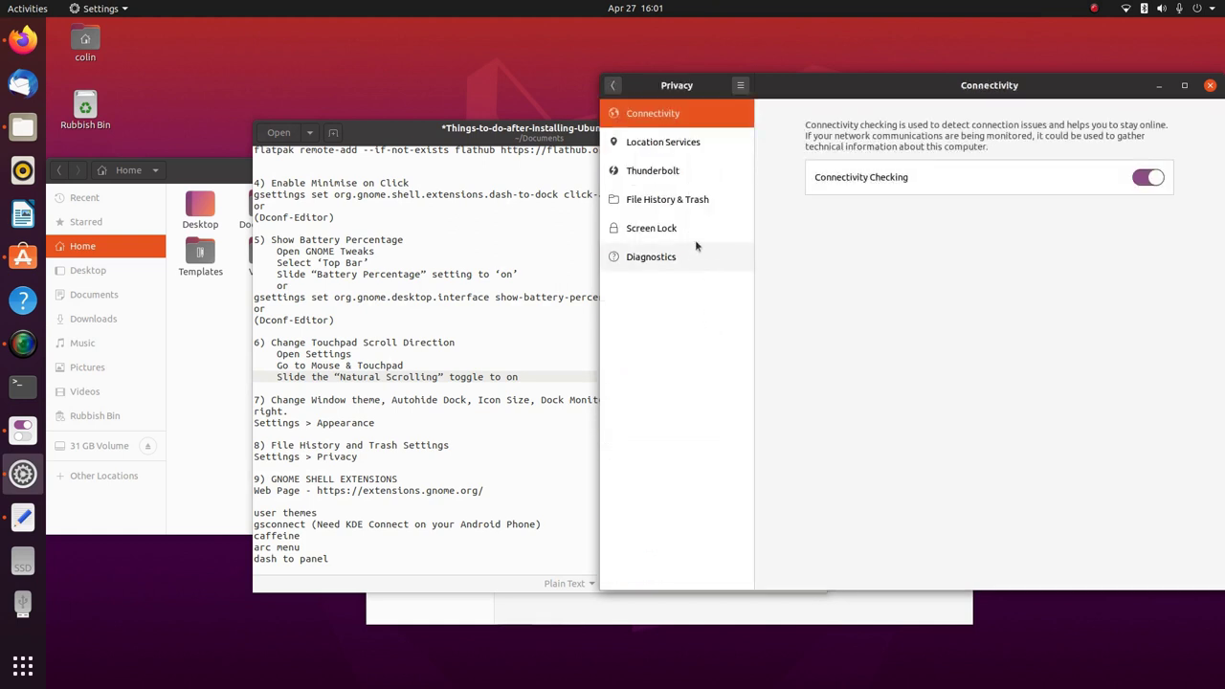
left_click(663, 201)
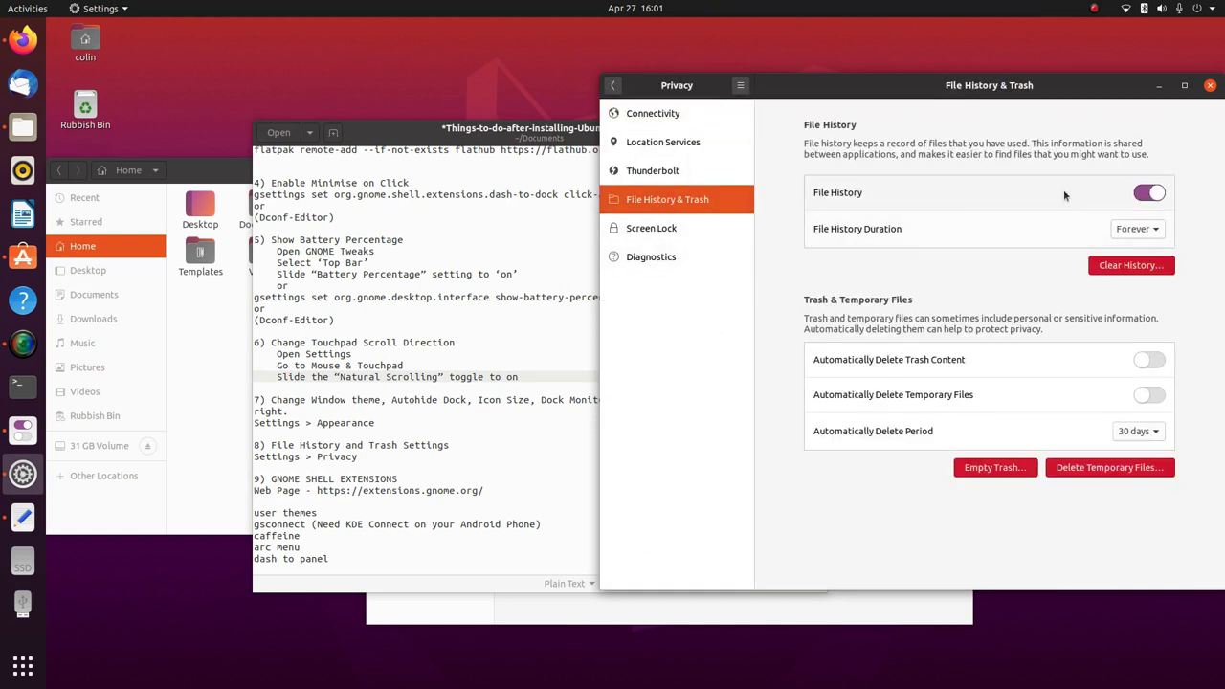
left_click(1141, 230)
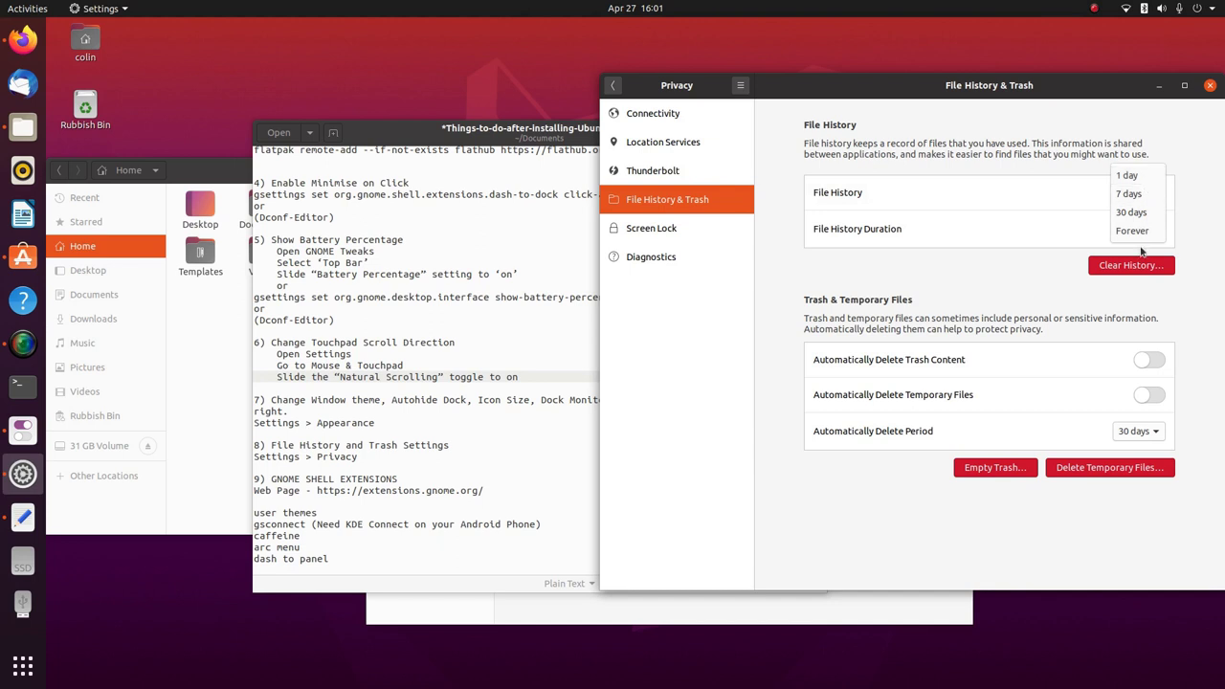
left_click(1139, 231)
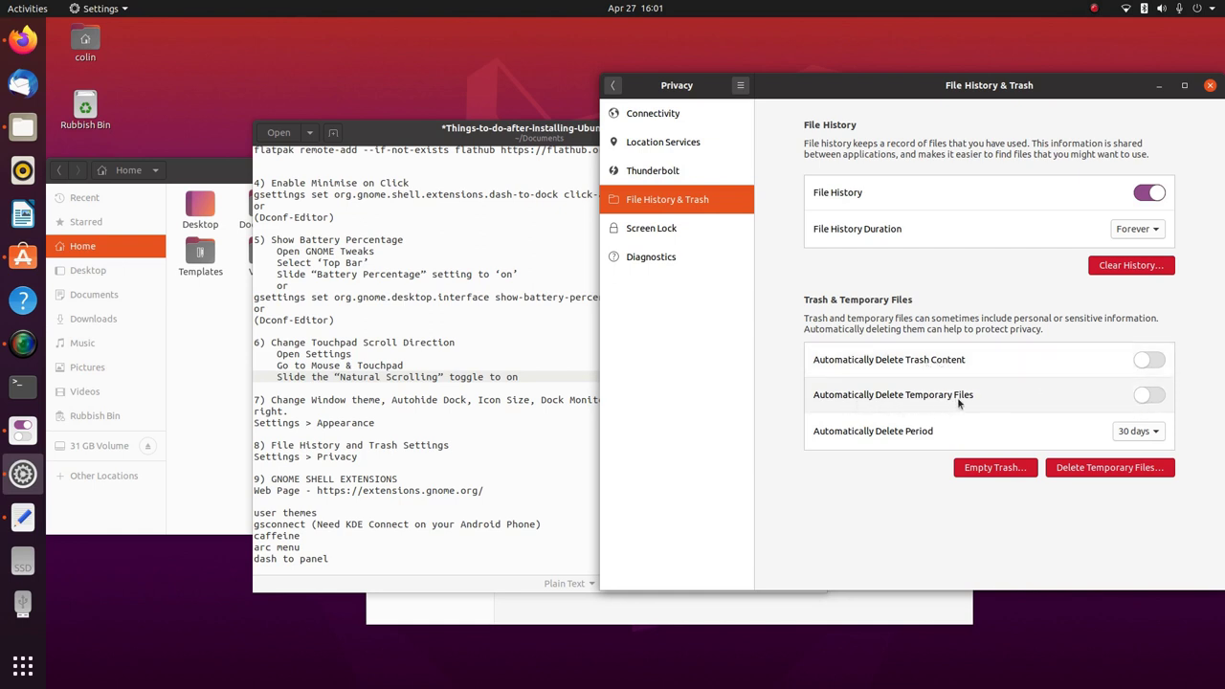
left_click(1151, 396)
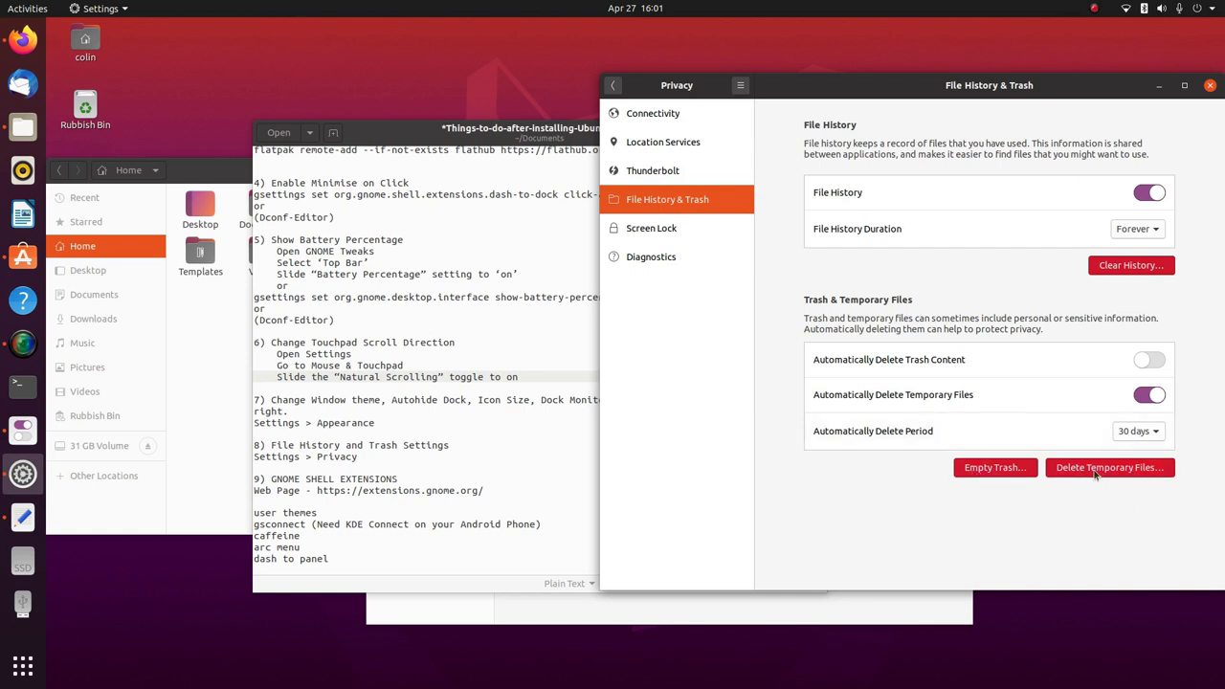
left_click(337, 422)
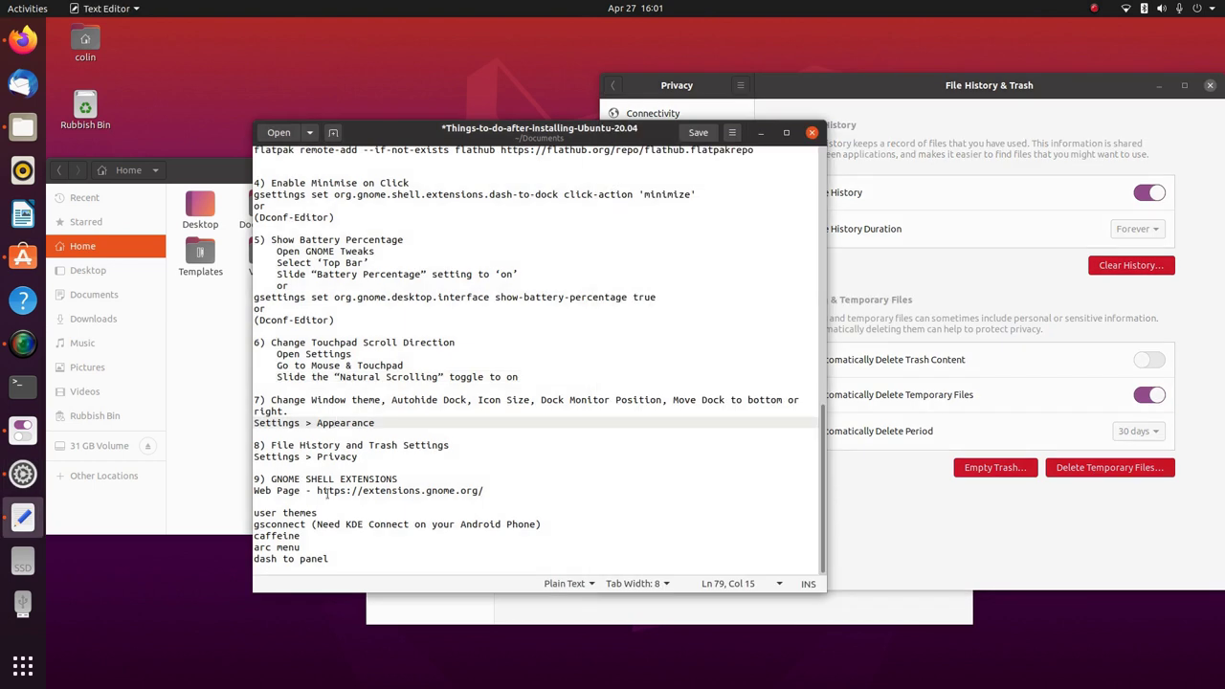
- Add the GNOME Shell integration add-on to Firefox and dismiss its notice
left_click_drag(318, 490, 486, 491)
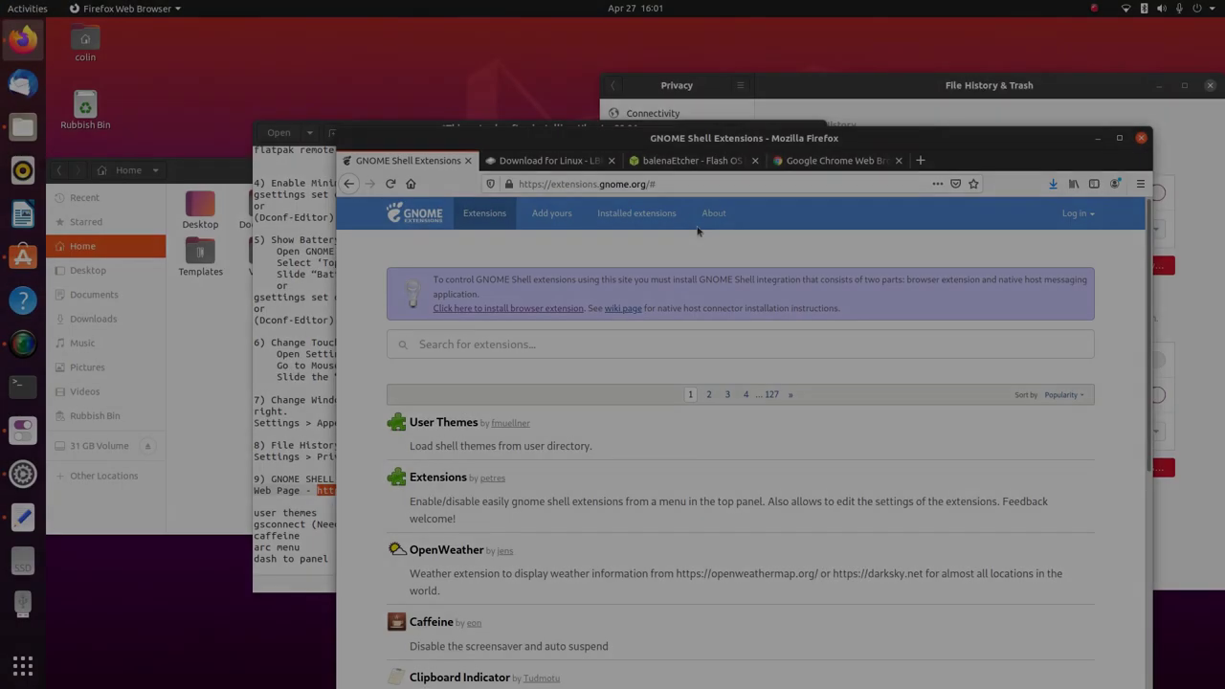
left_click_drag(698, 138, 624, 41)
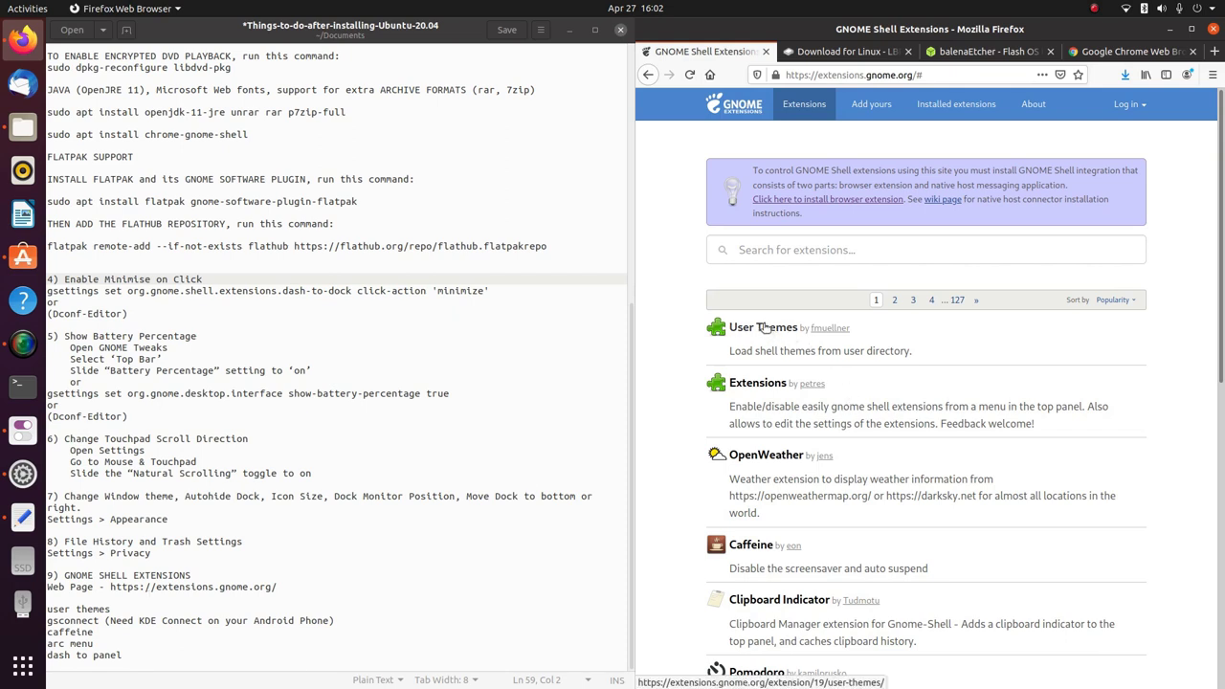
left_click(869, 201)
left_click(984, 185)
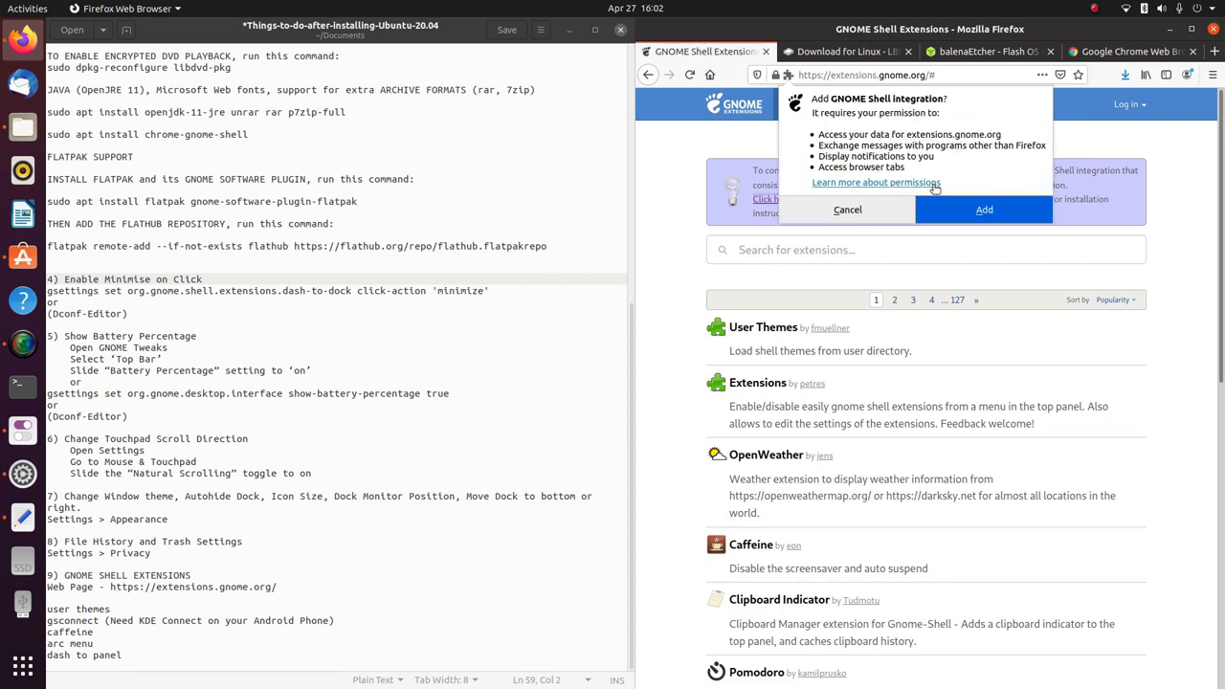
left_click(971, 207)
left_click(1072, 186)
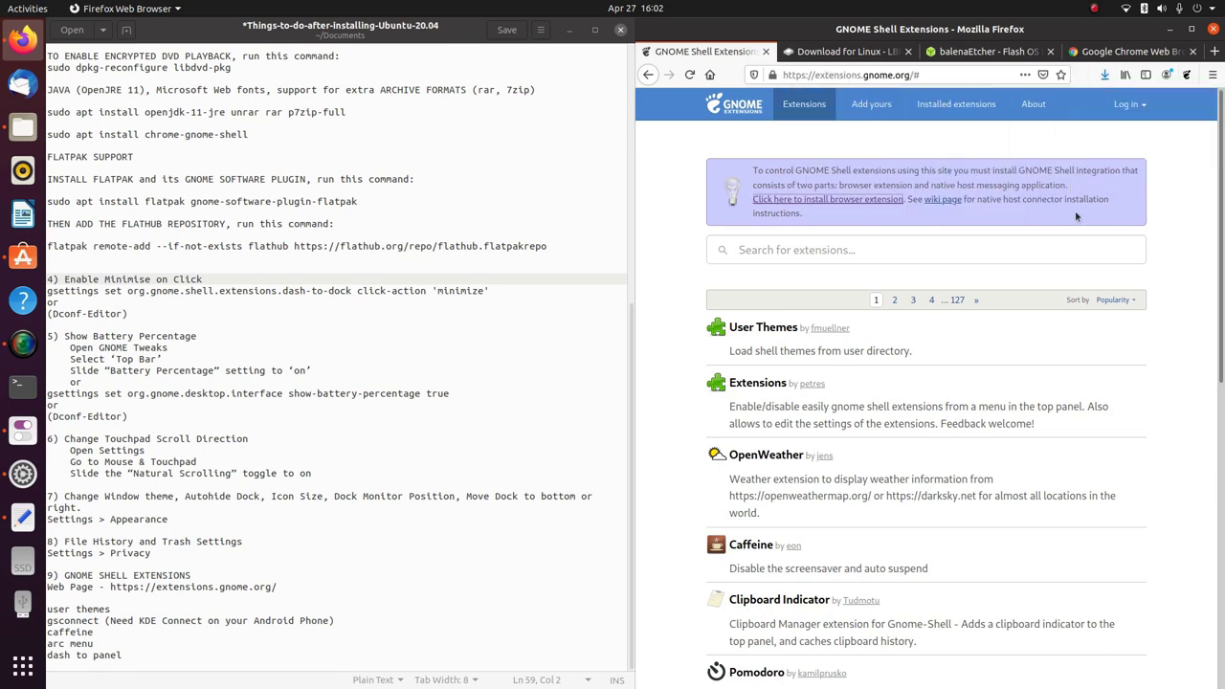
- Reload extensions.gnome.org and switch on User Themes, confirming its installation
left_click(689, 73)
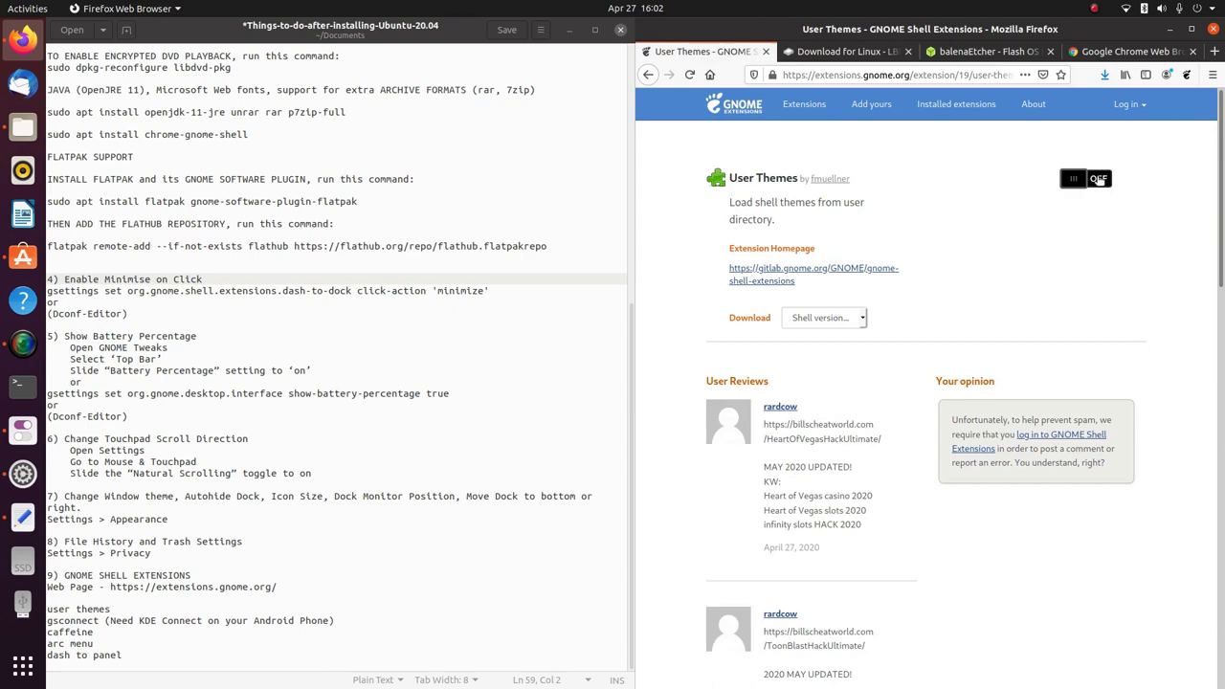
left_click(1099, 179)
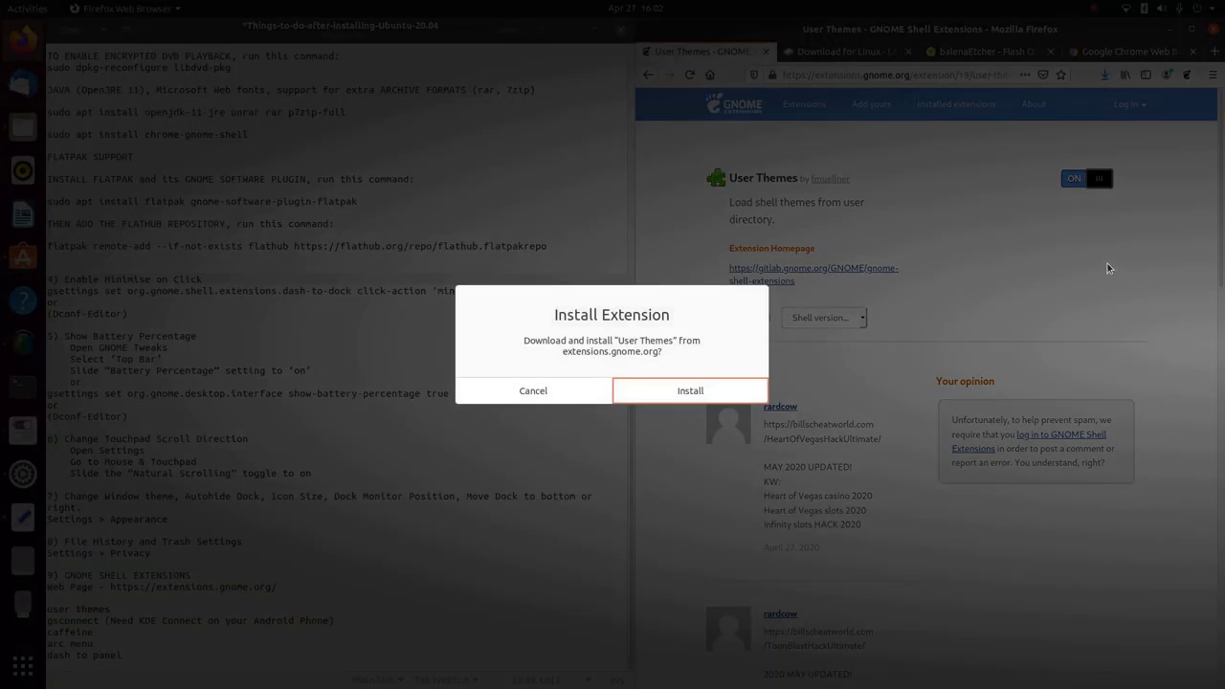
left_click(722, 388)
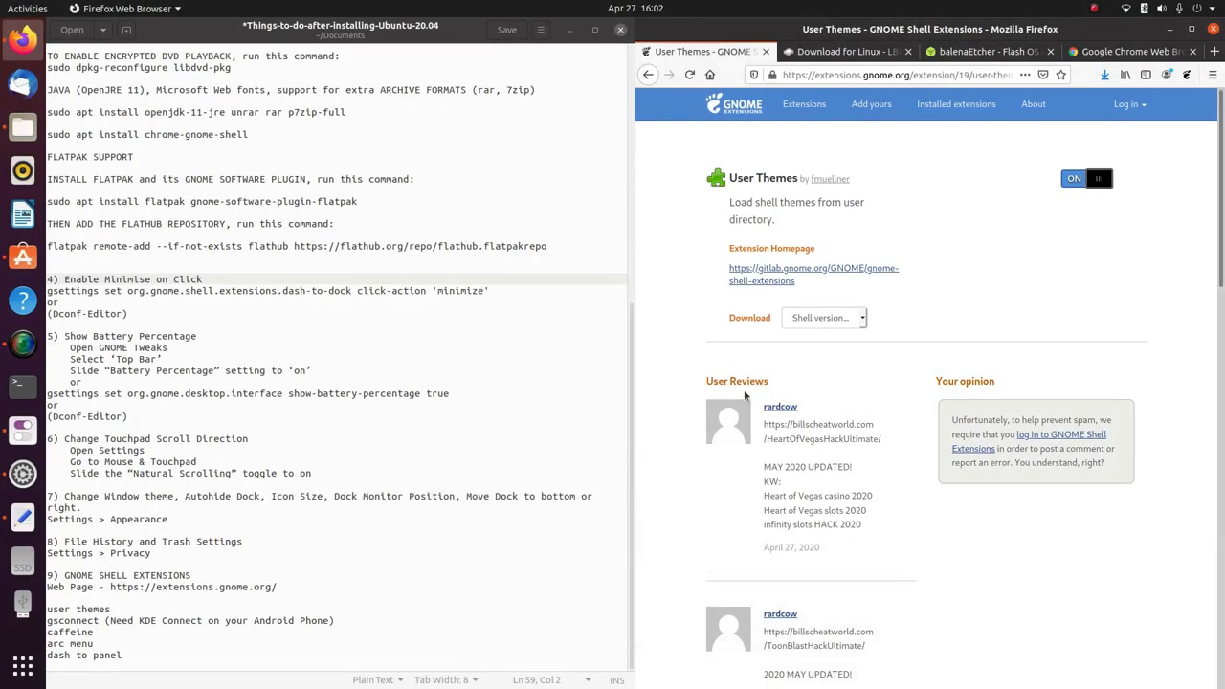
left_click(17, 433)
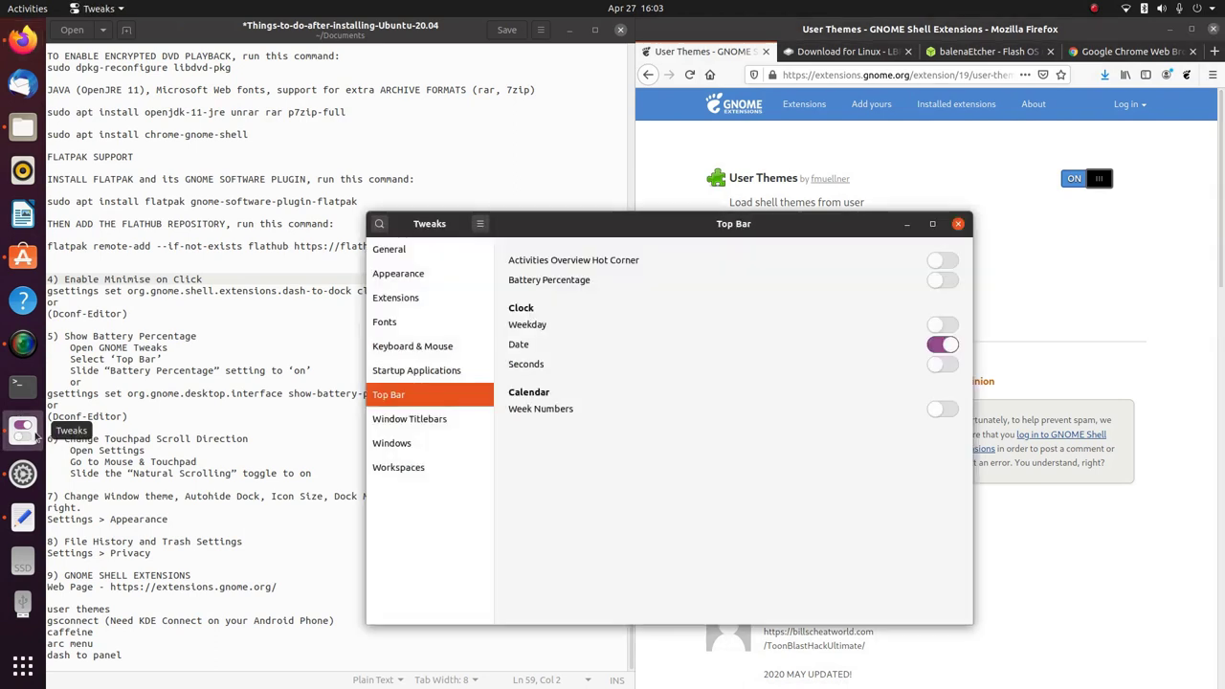
- Set the Tweaks Appearance shell theme to Yaru-dark
left_click(397, 274)
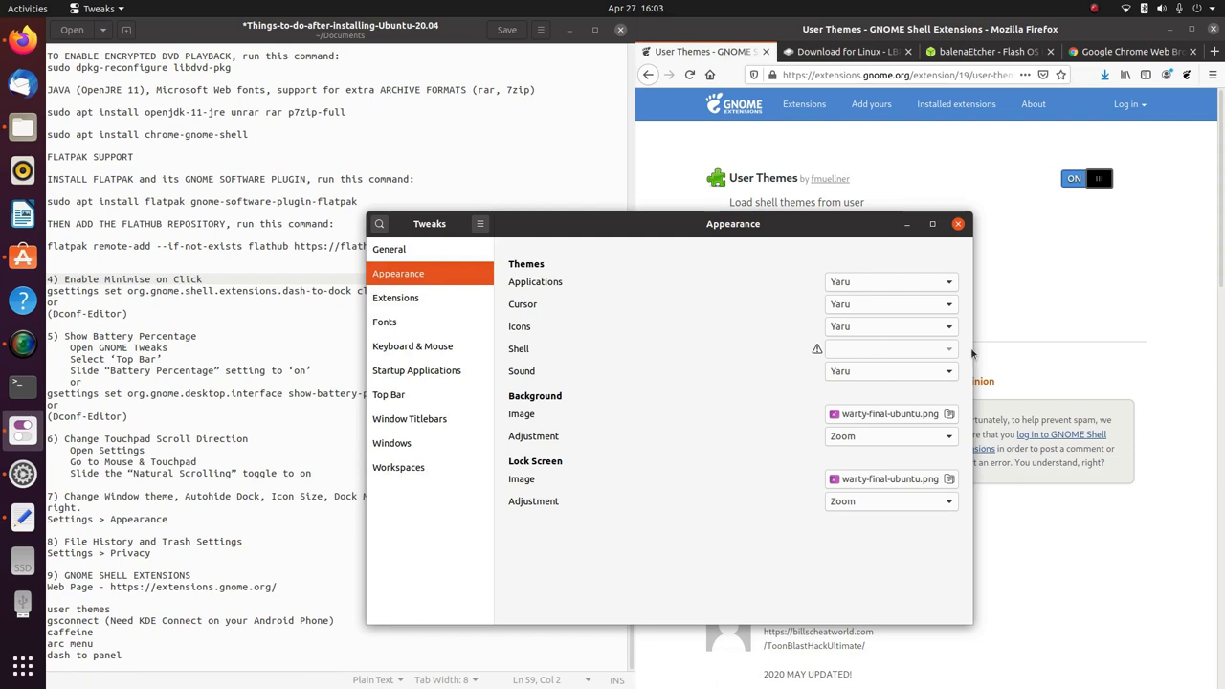
left_click(958, 223)
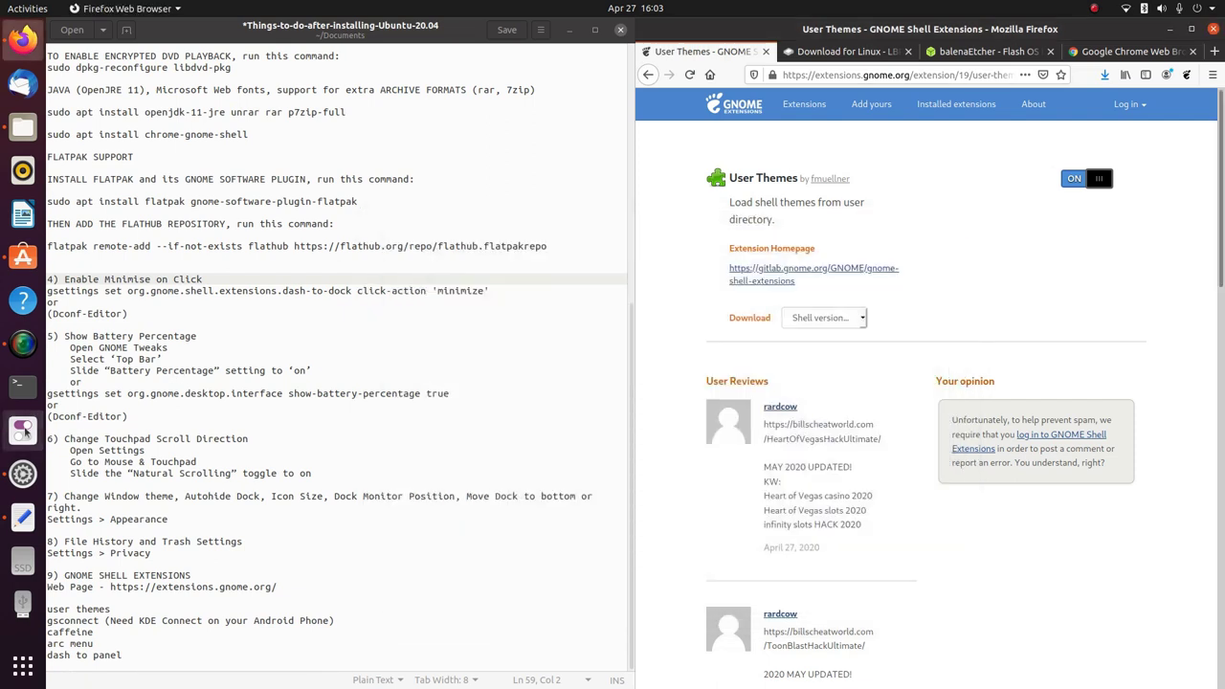
left_click(23, 430)
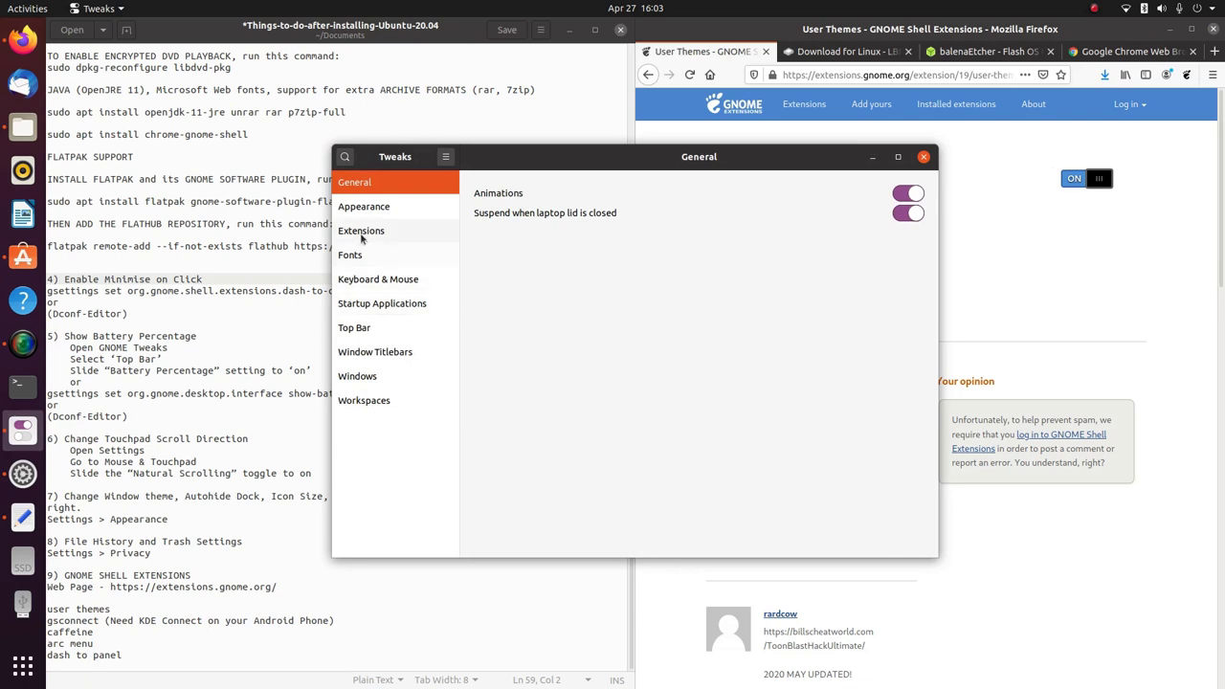
left_click(356, 208)
left_click(854, 281)
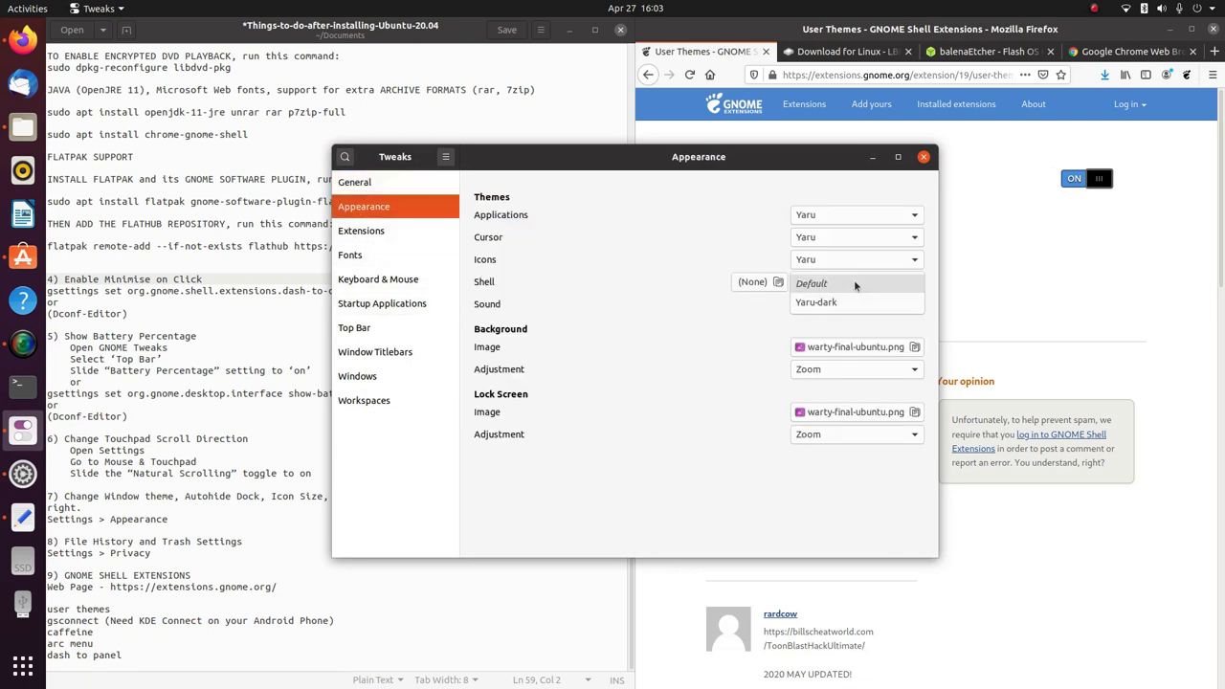
left_click(841, 303)
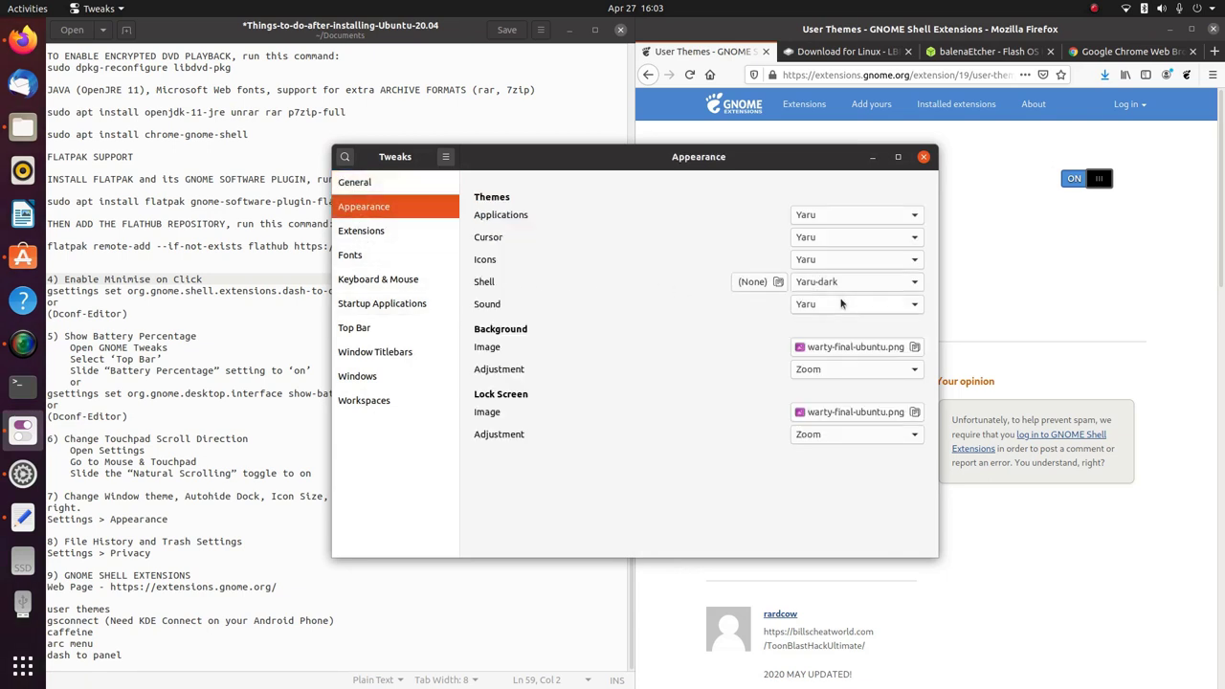
- Check the dark theme in the top-bar calendar panel
left_click(102, 11)
left_click(21, 14)
left_click(21, 14)
left_click(939, 512)
left_click(636, 9)
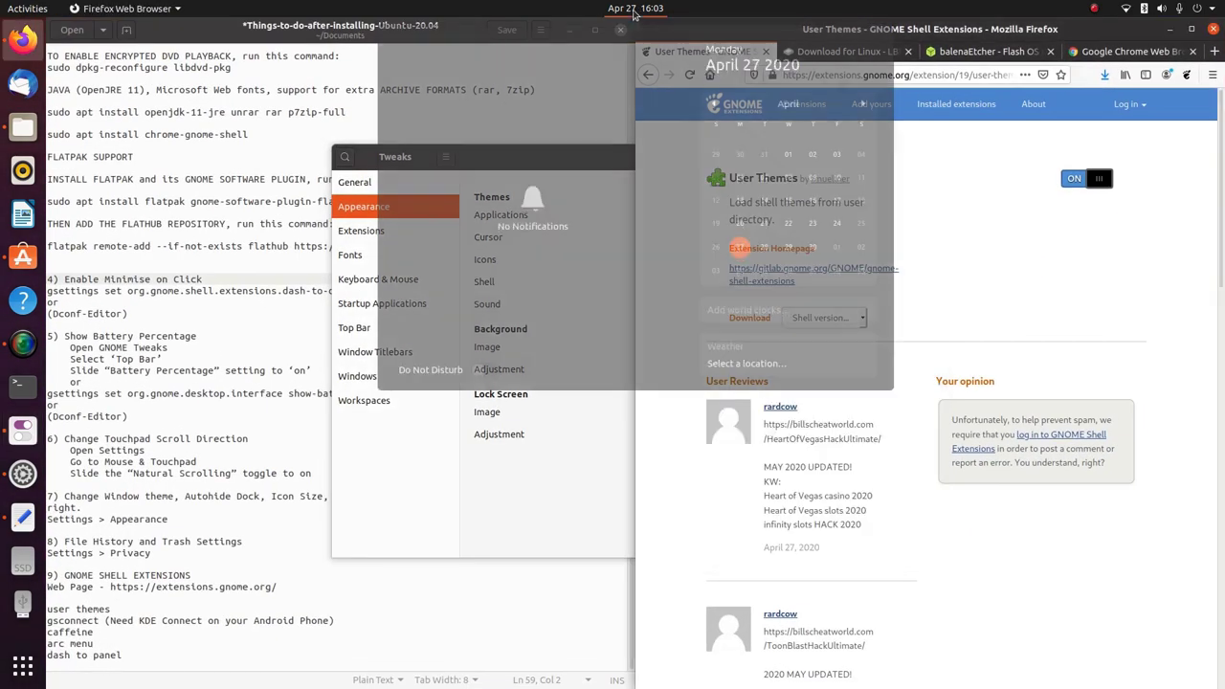
left_click(634, 14)
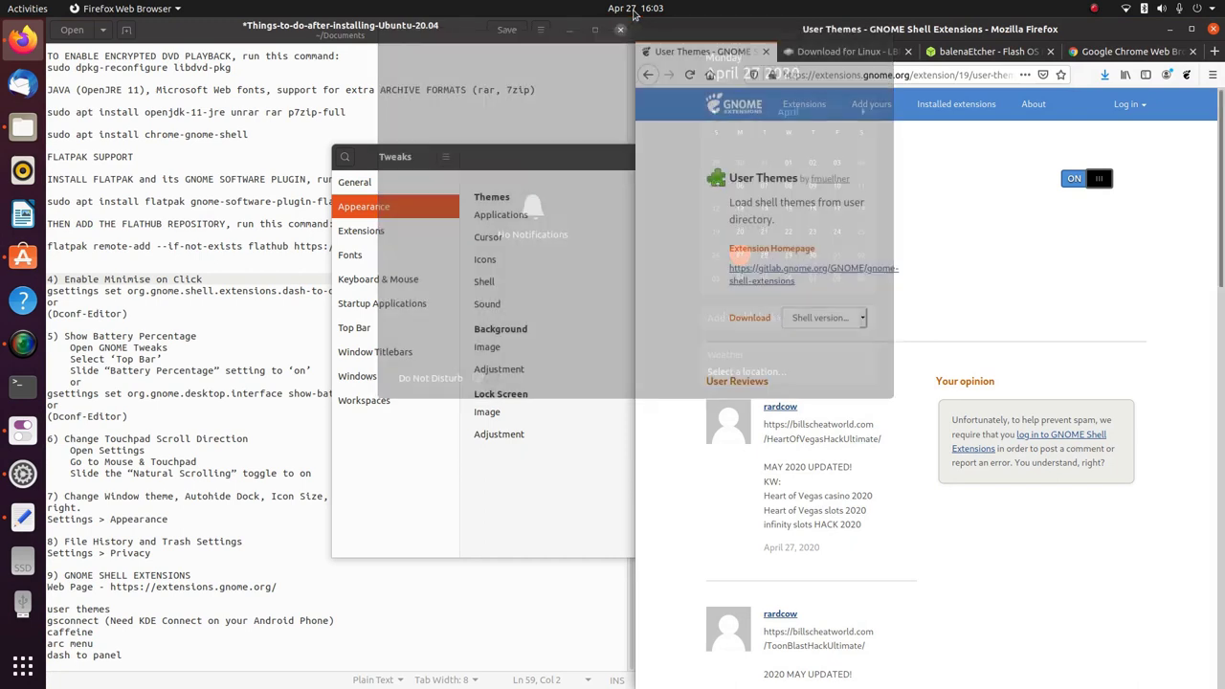
left_click(518, 357)
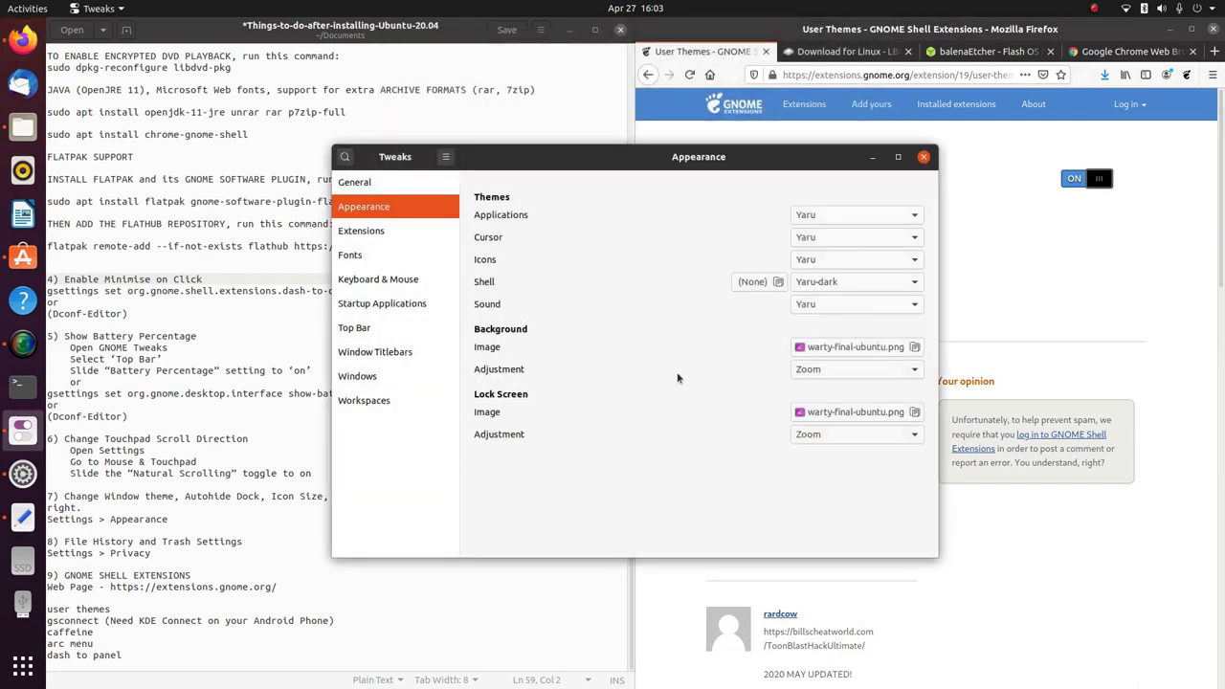
- Compare with the Default shell theme, then reapply Yaru-dark and recheck the calendar panel
left_click(843, 282)
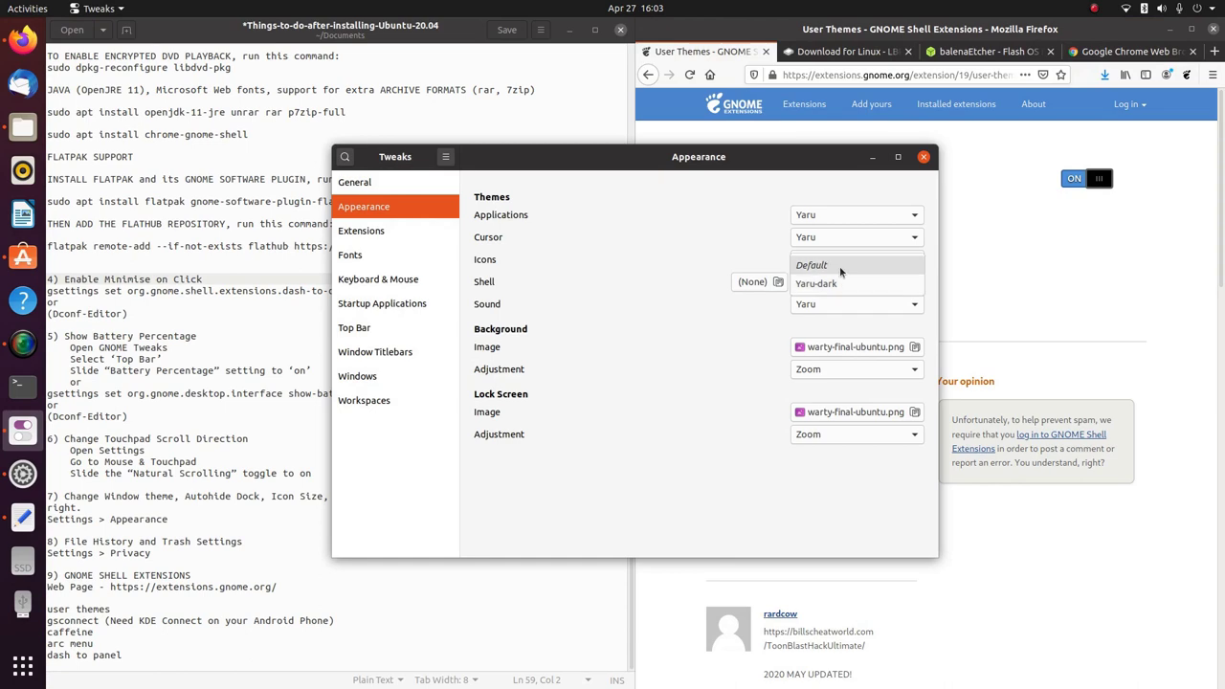
left_click(839, 266)
left_click(624, 9)
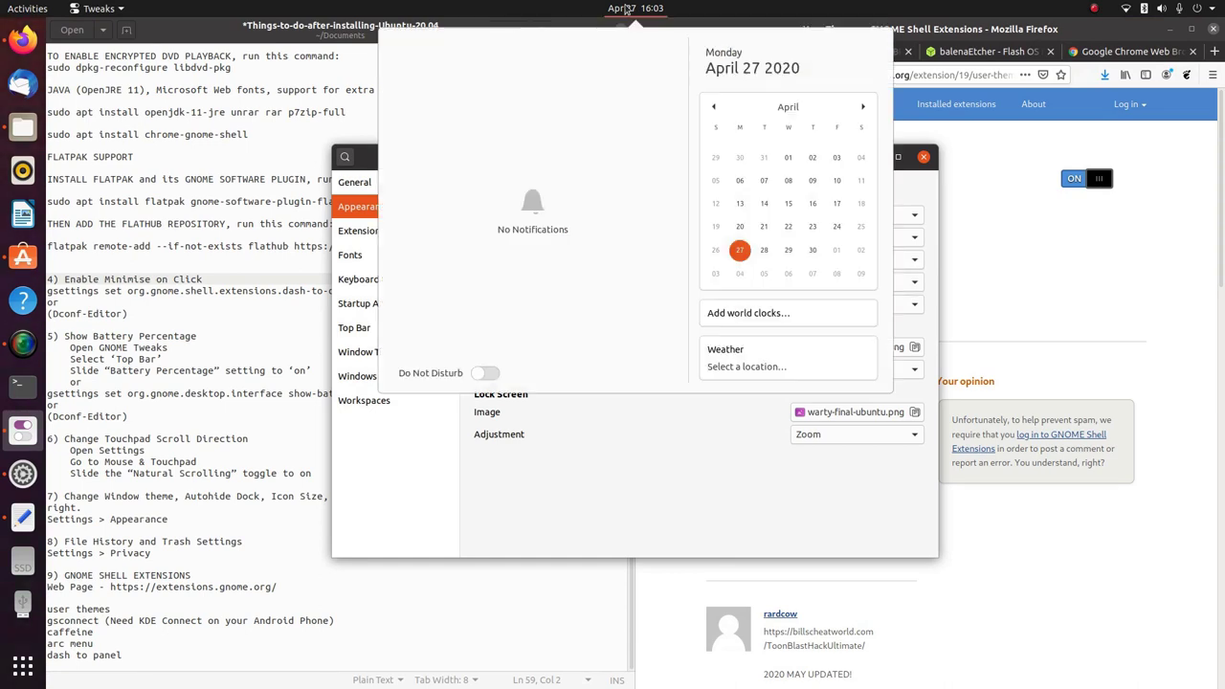
left_click(624, 9)
left_click(814, 282)
left_click(820, 302)
left_click(651, 10)
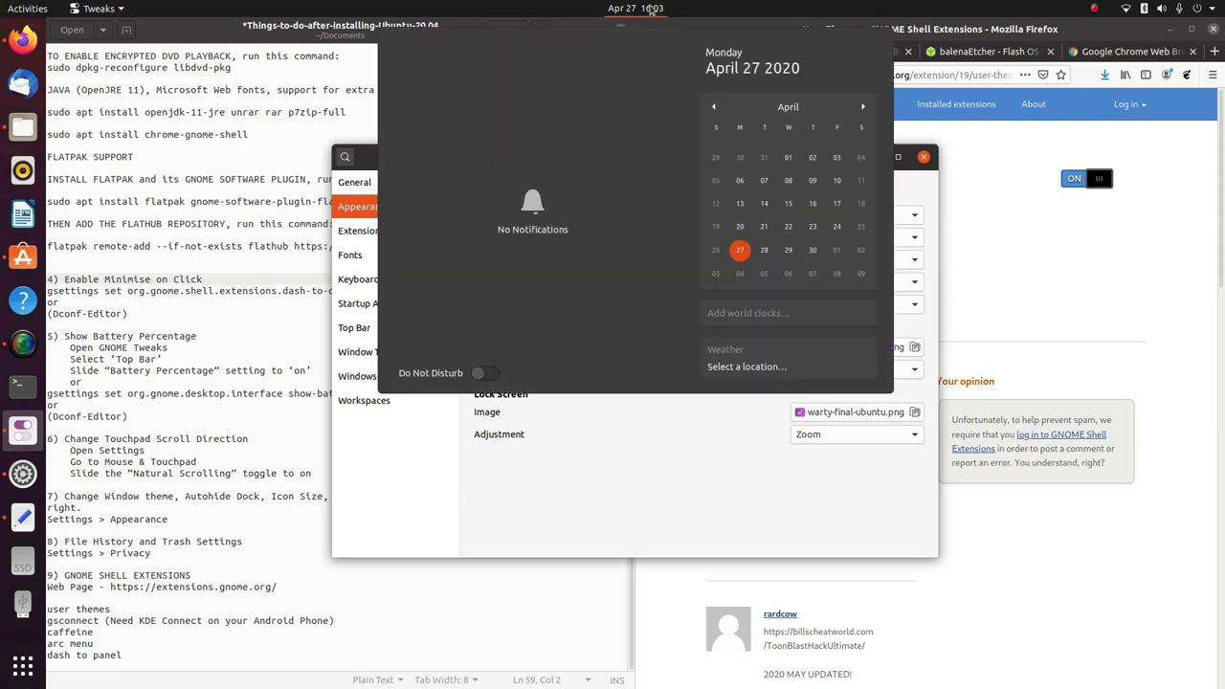
left_click(651, 9)
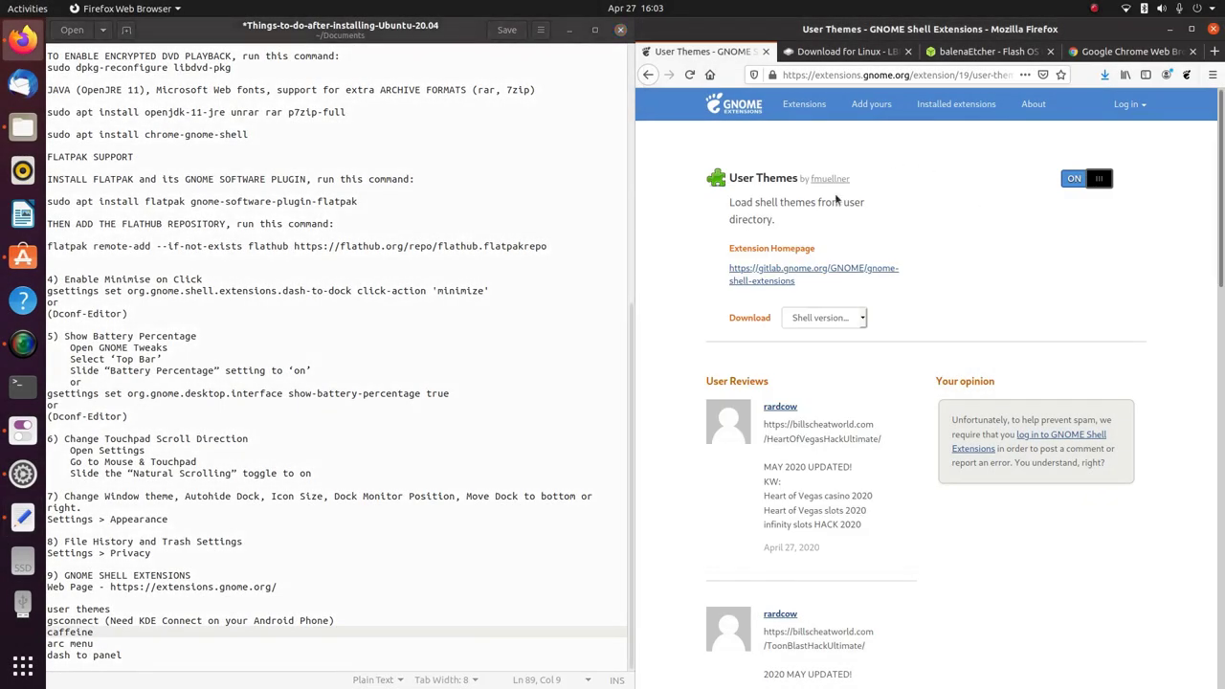
left_click(649, 75)
- Search for gsconnect and switch on GSConnect, confirming its installation
left_click(777, 182)
type("gsconnect")
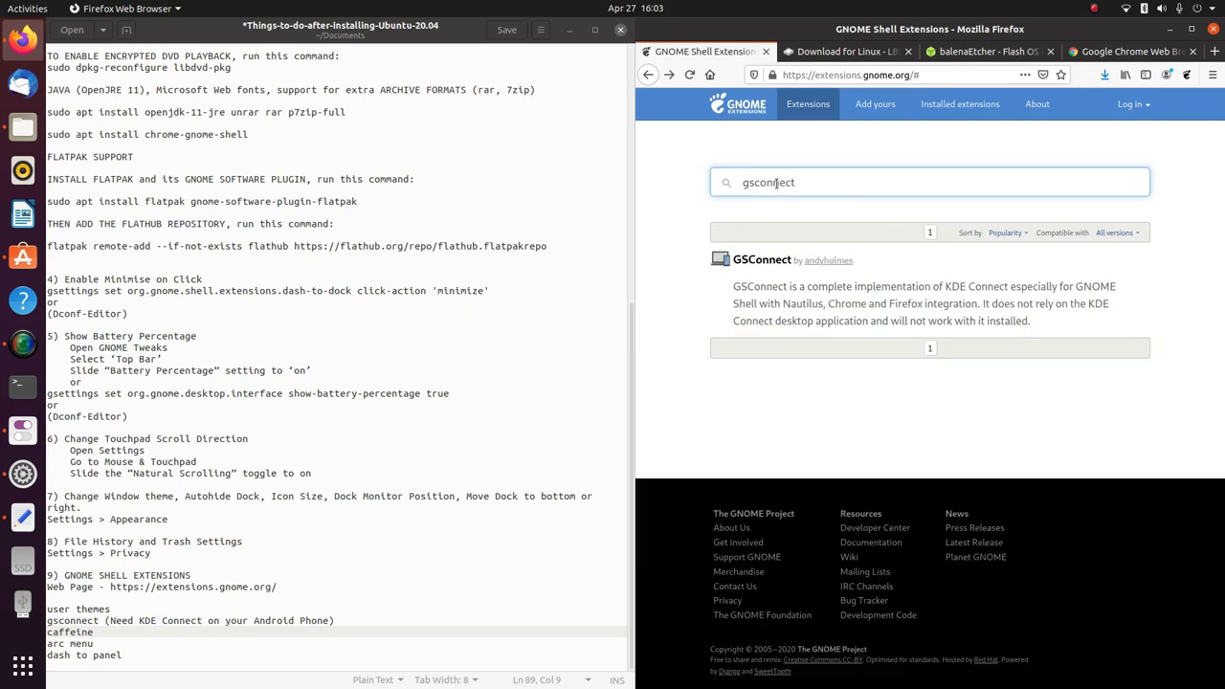
left_click(763, 259)
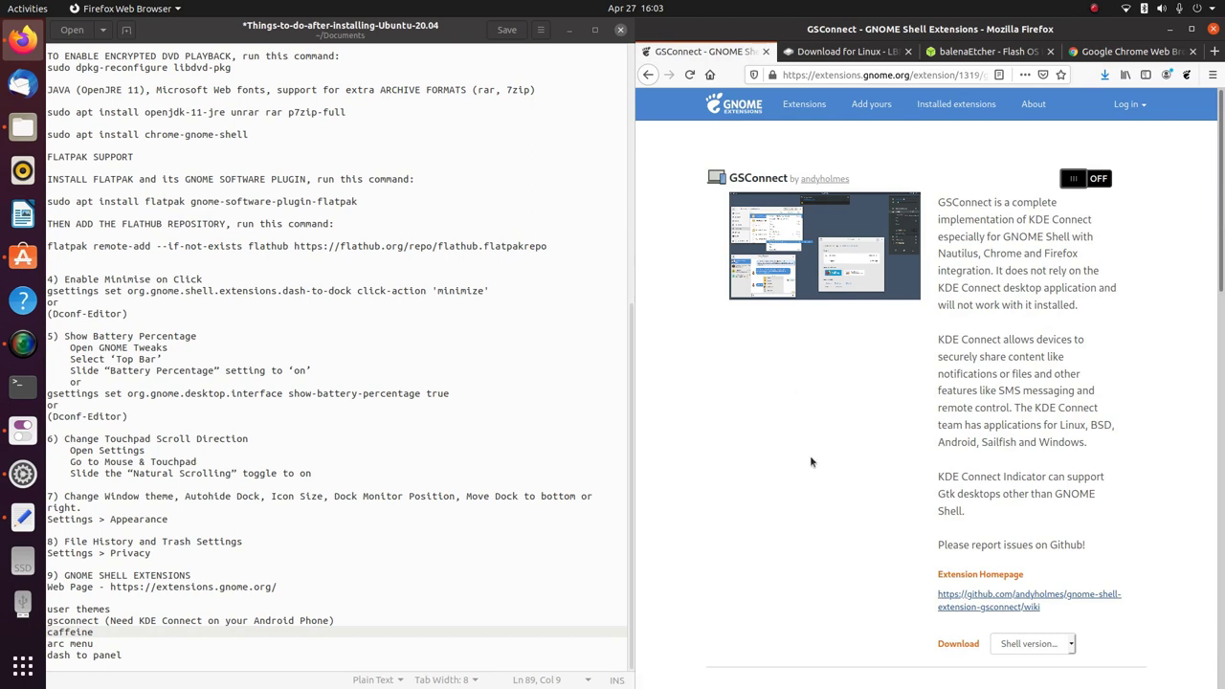
scroll(810, 456, "down", 2)
scroll(910, 379, "up", 2)
left_click(1101, 179)
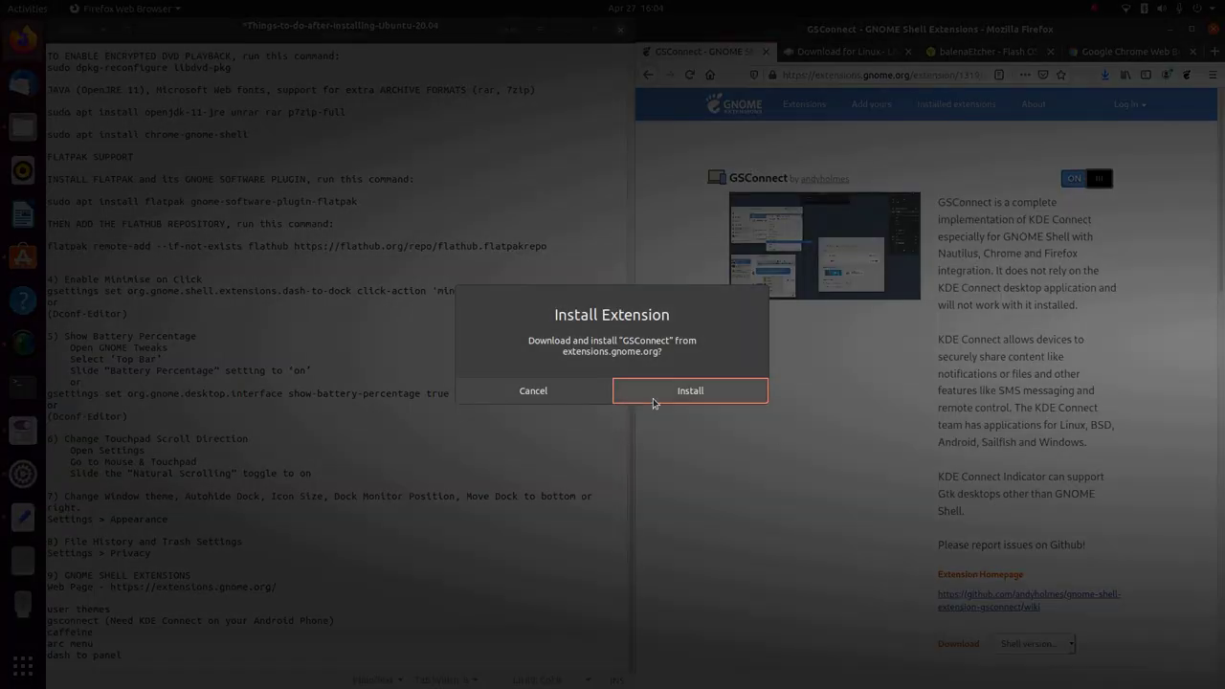
left_click(654, 395)
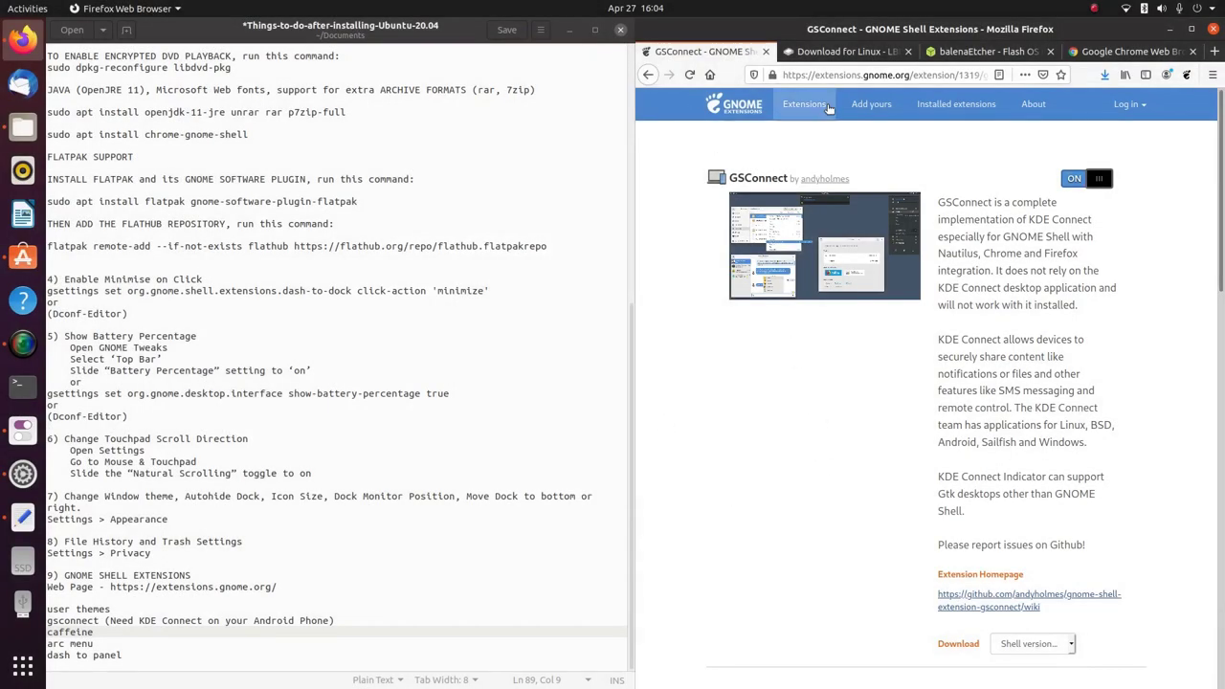
- Return to the results and replace the search term with 'caffiene'
left_click(650, 78)
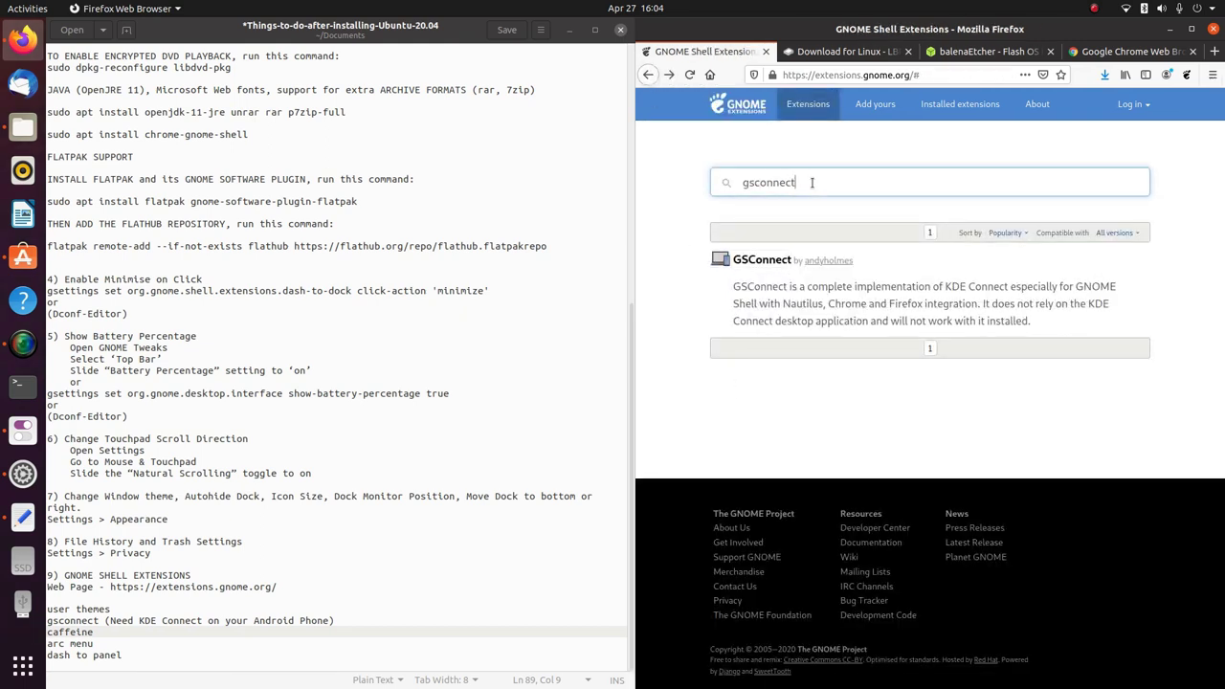
triple_click(718, 182)
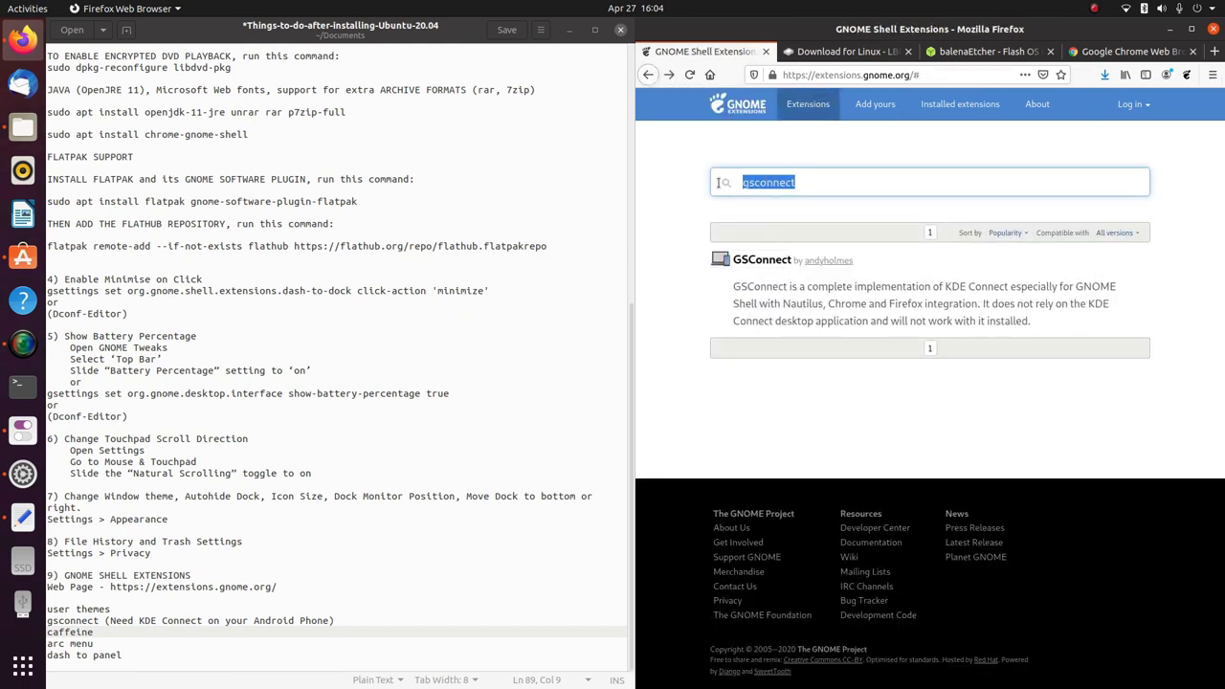
type("caffien")
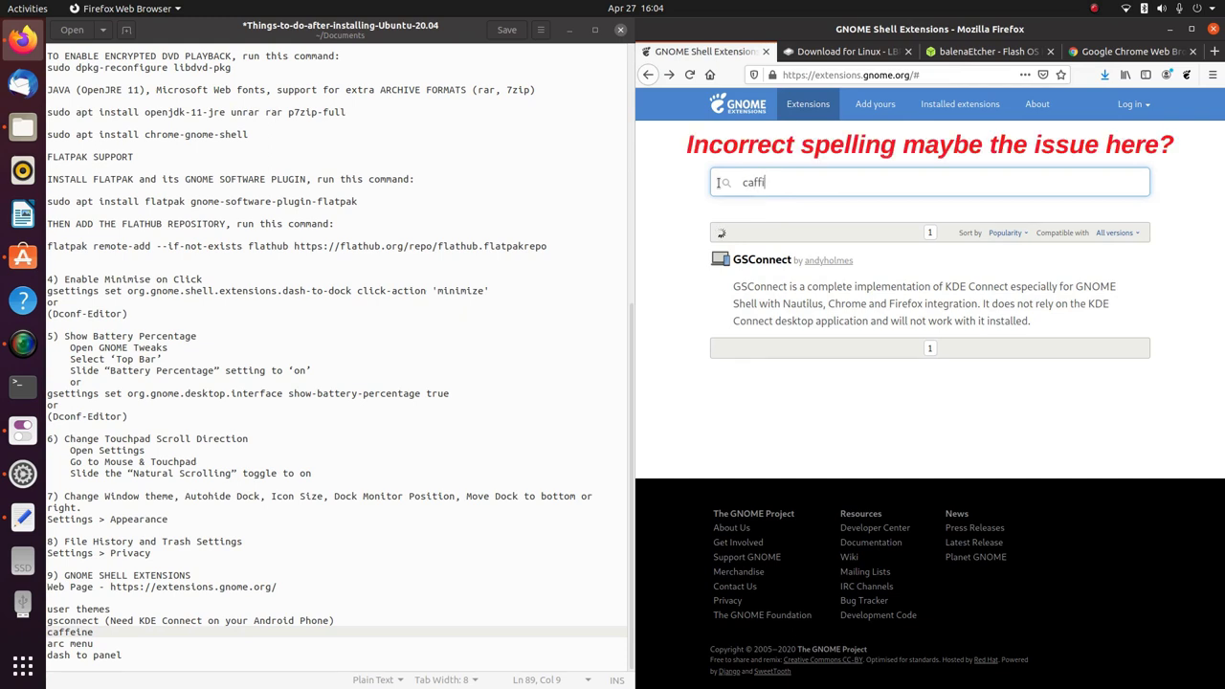
type("e")
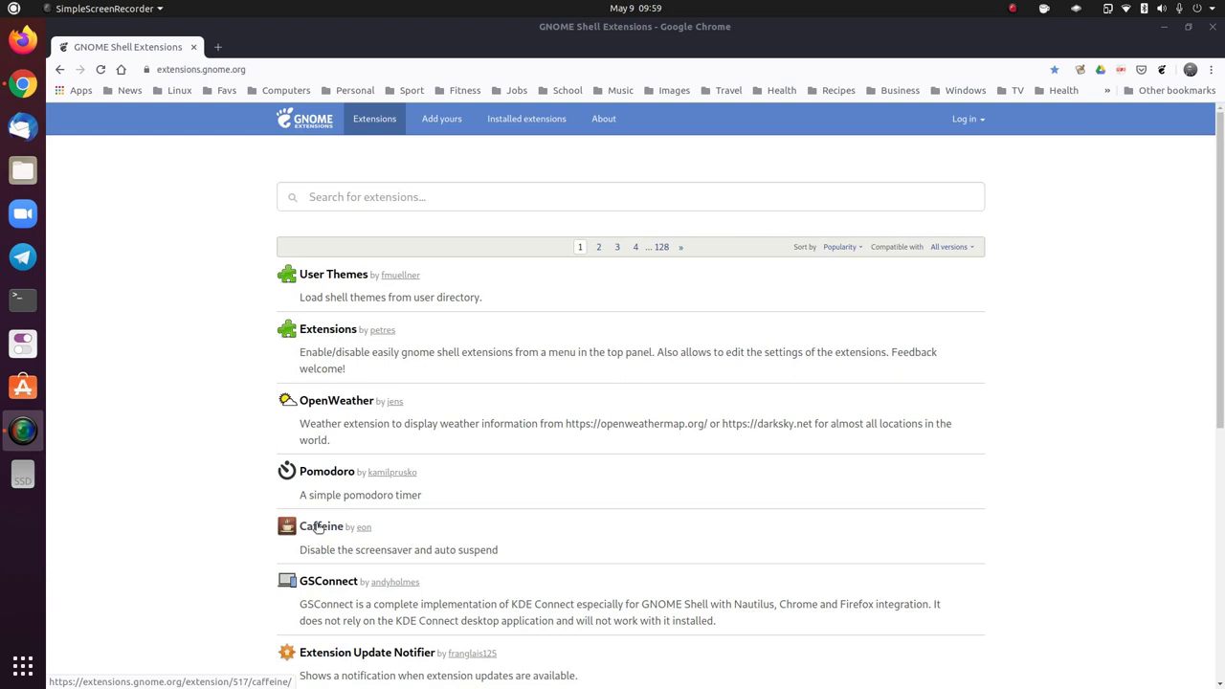
- Open the Caffeine extension page to confirm it is on, then go back
left_click(319, 528)
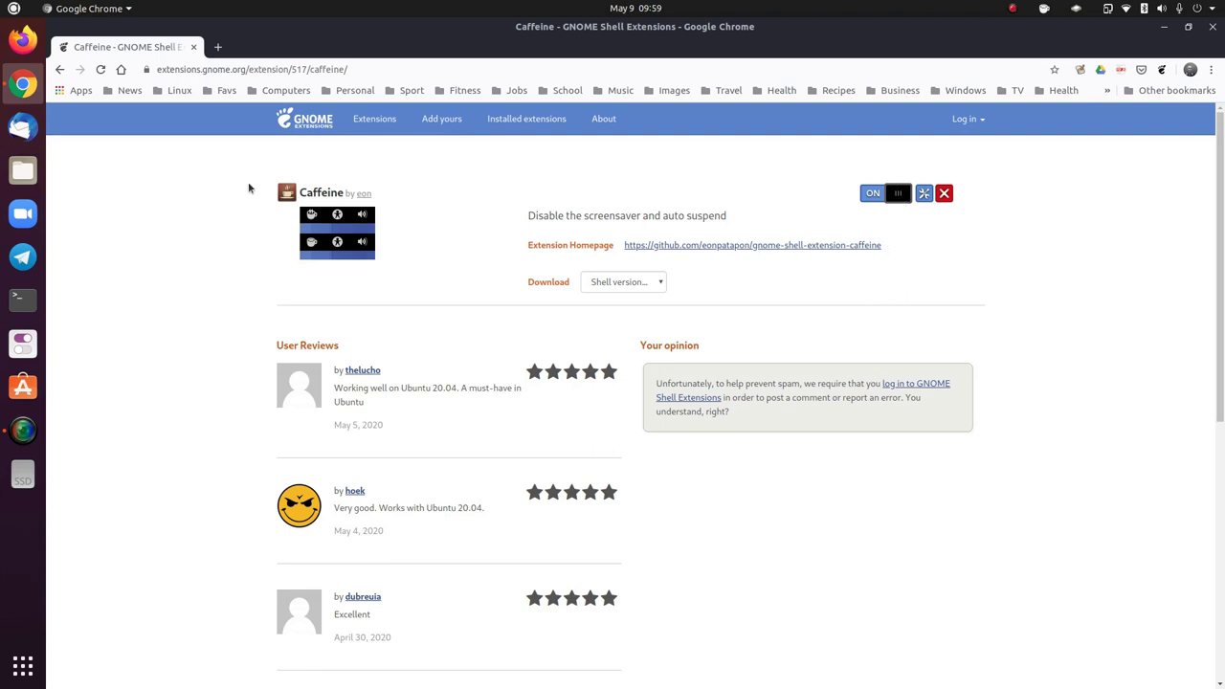
left_click(59, 69)
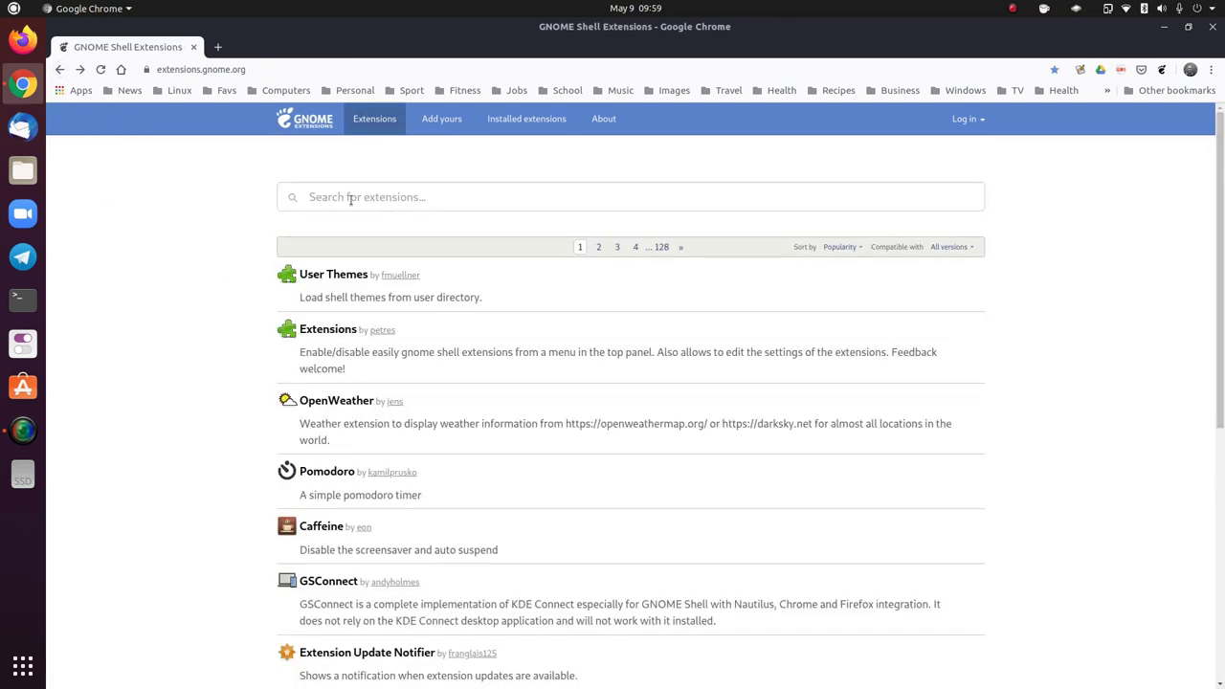
- Search for 'battery' and open the Battery Percentage extension page
left_click(350, 199)
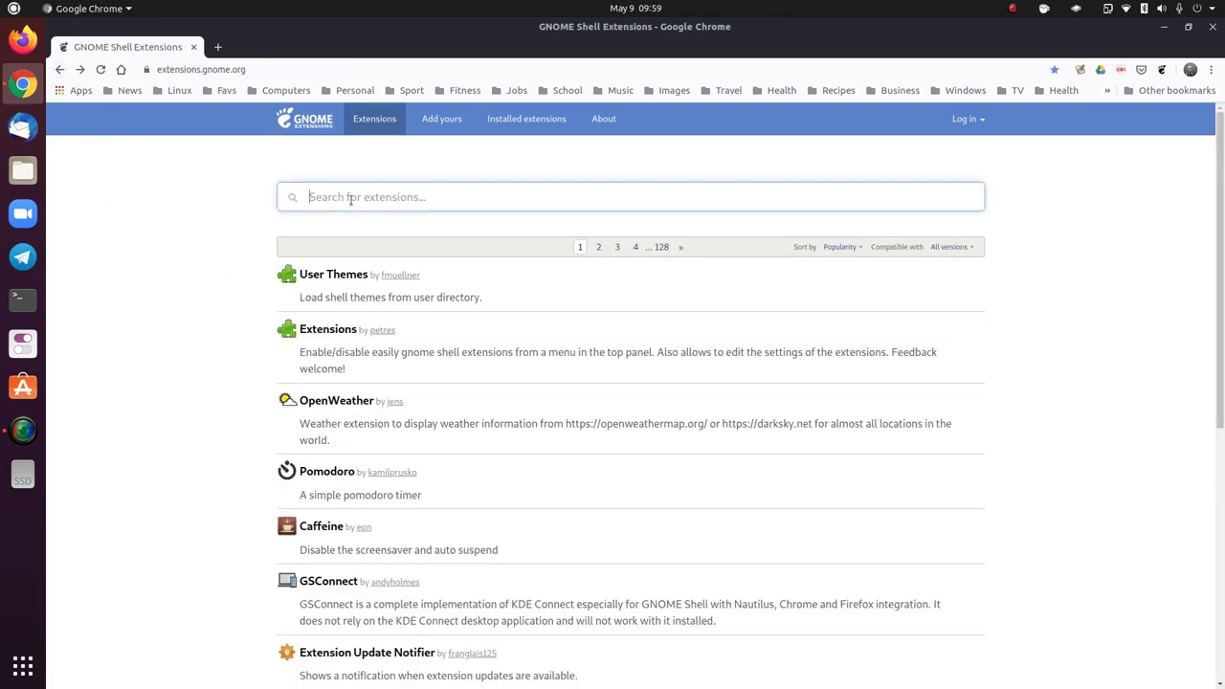
type("battery")
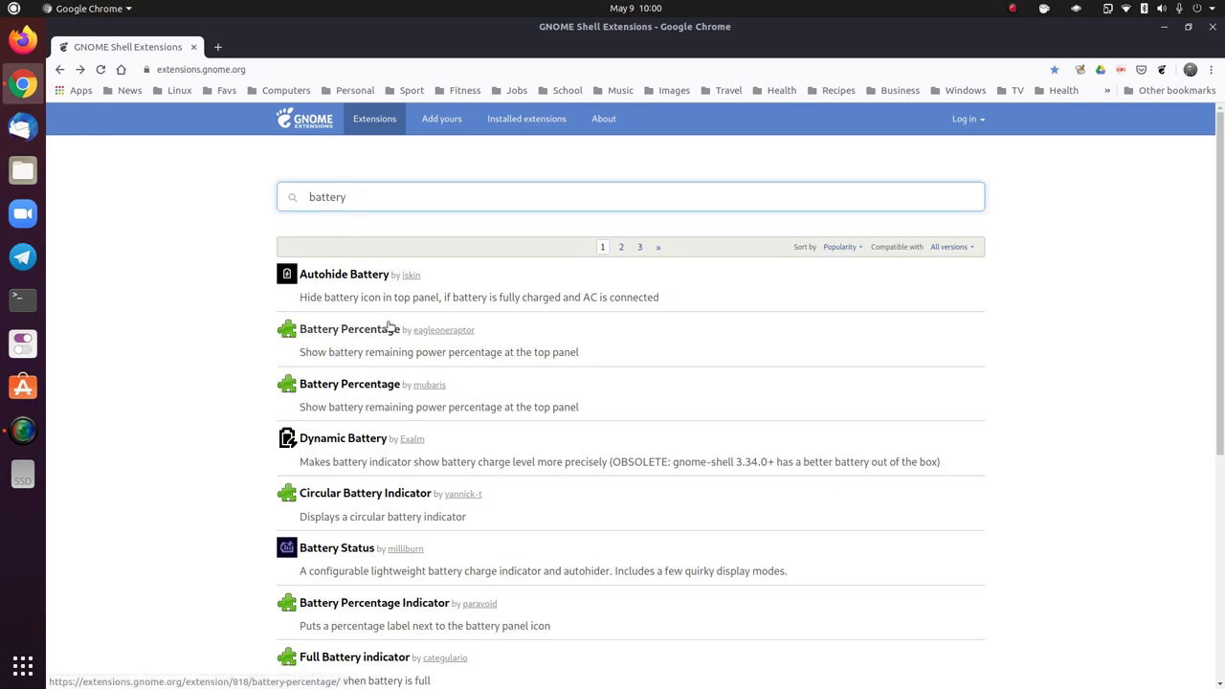
left_click(337, 330)
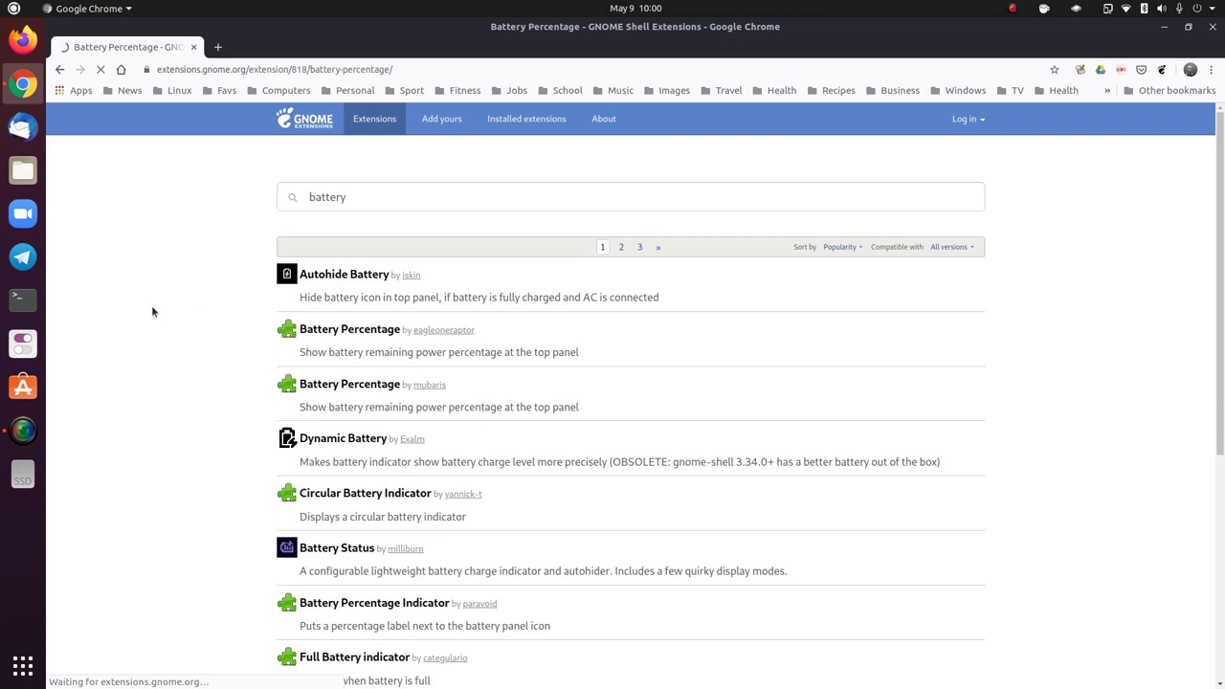
- Check Battery Percentage in Tweaks' Top Bar settings, then search the site for 'dash to dock'
left_click(23, 343)
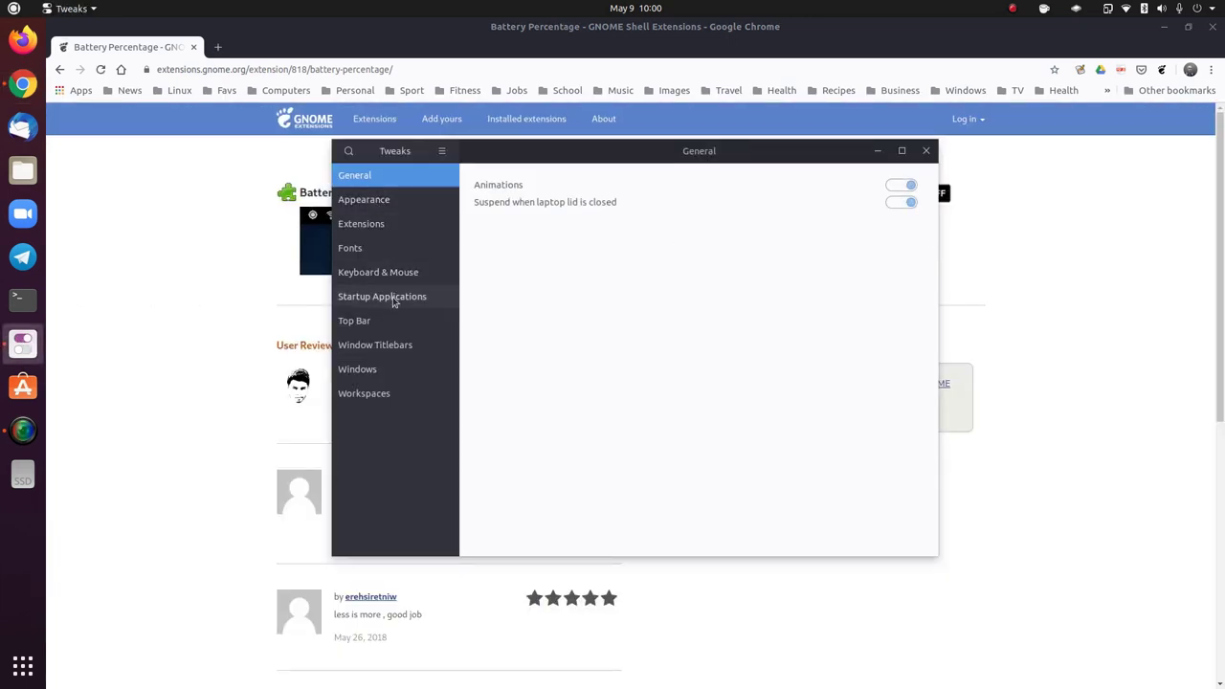
left_click(372, 320)
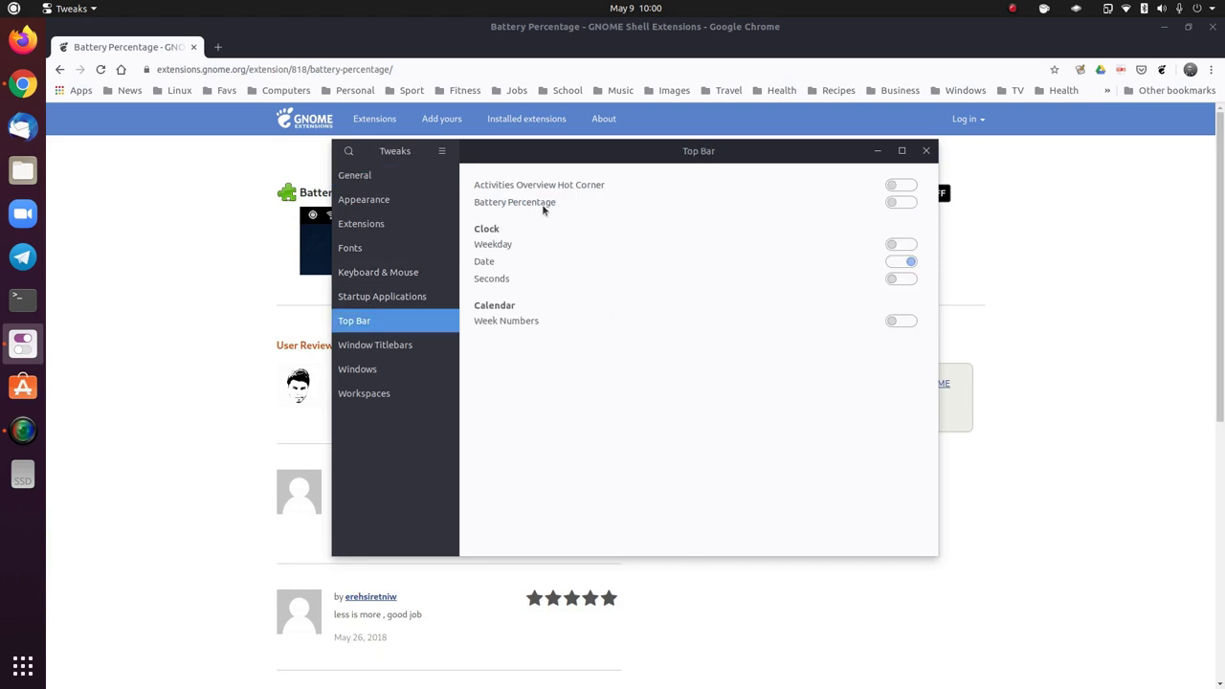
key("alt+F4")
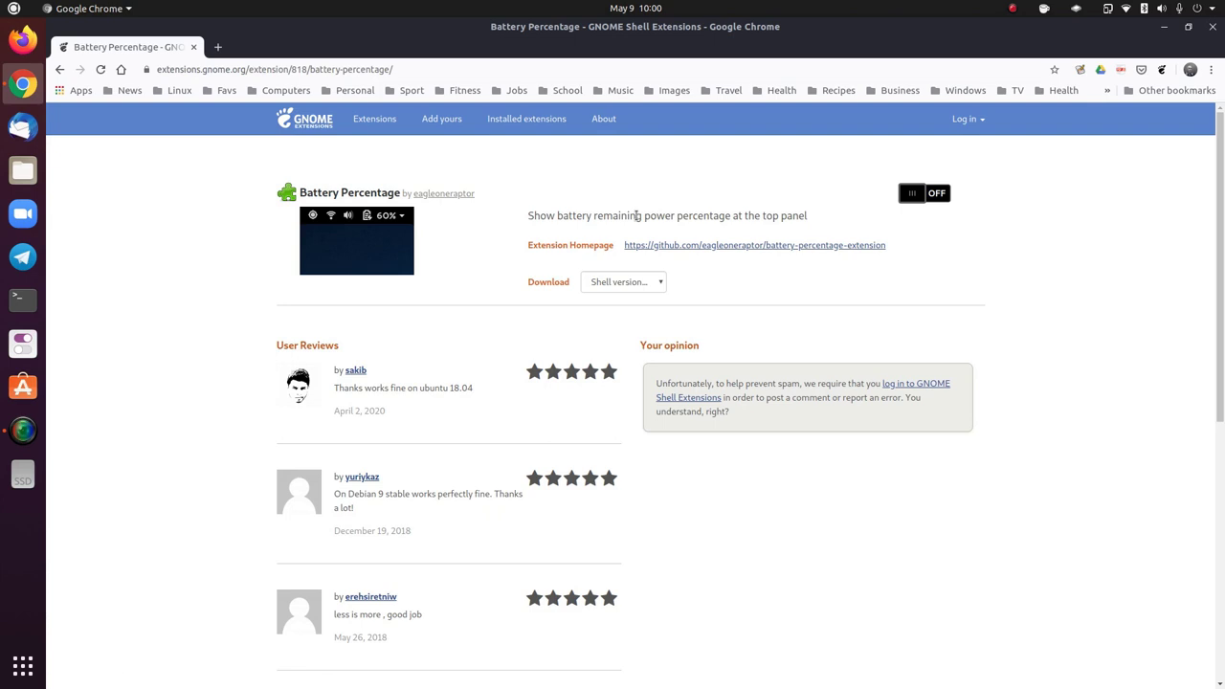
key("alt+Left")
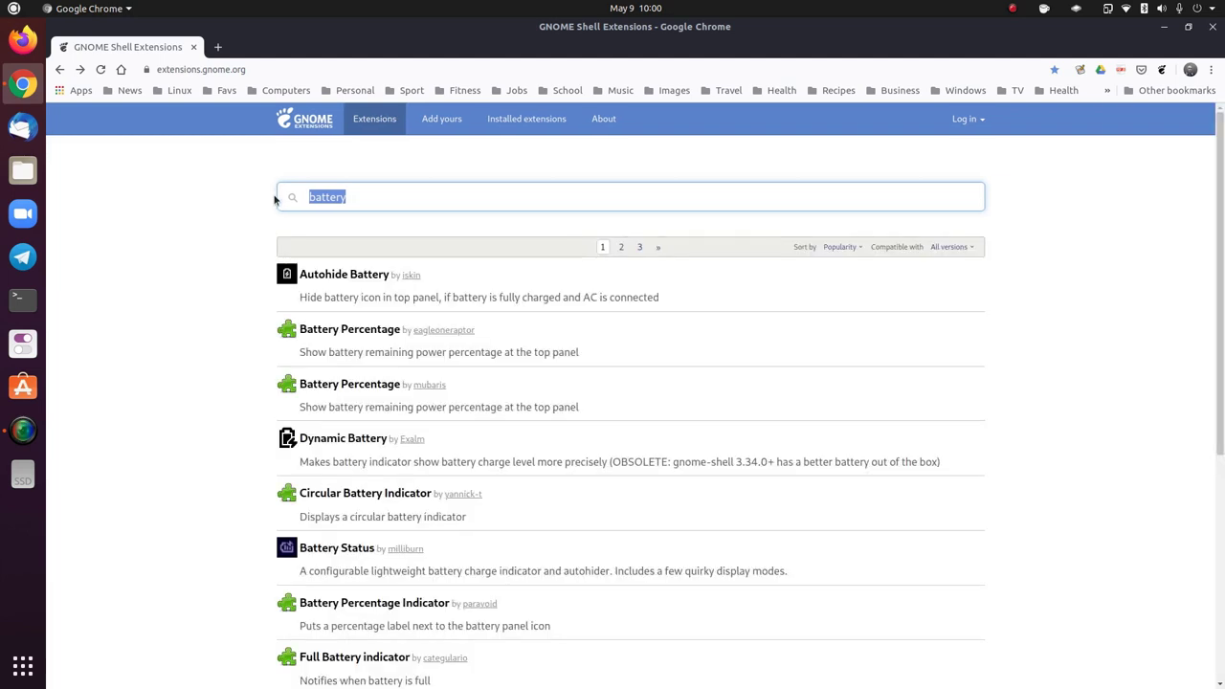
type("dash to dock")
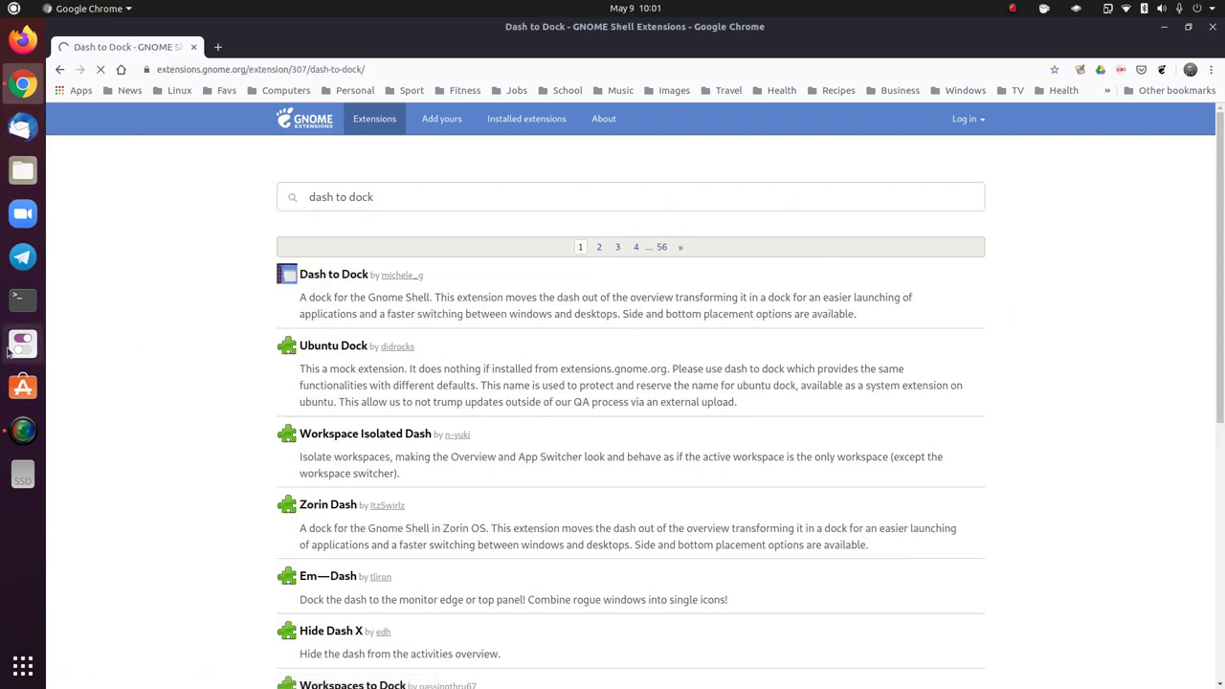
left_click(23, 343)
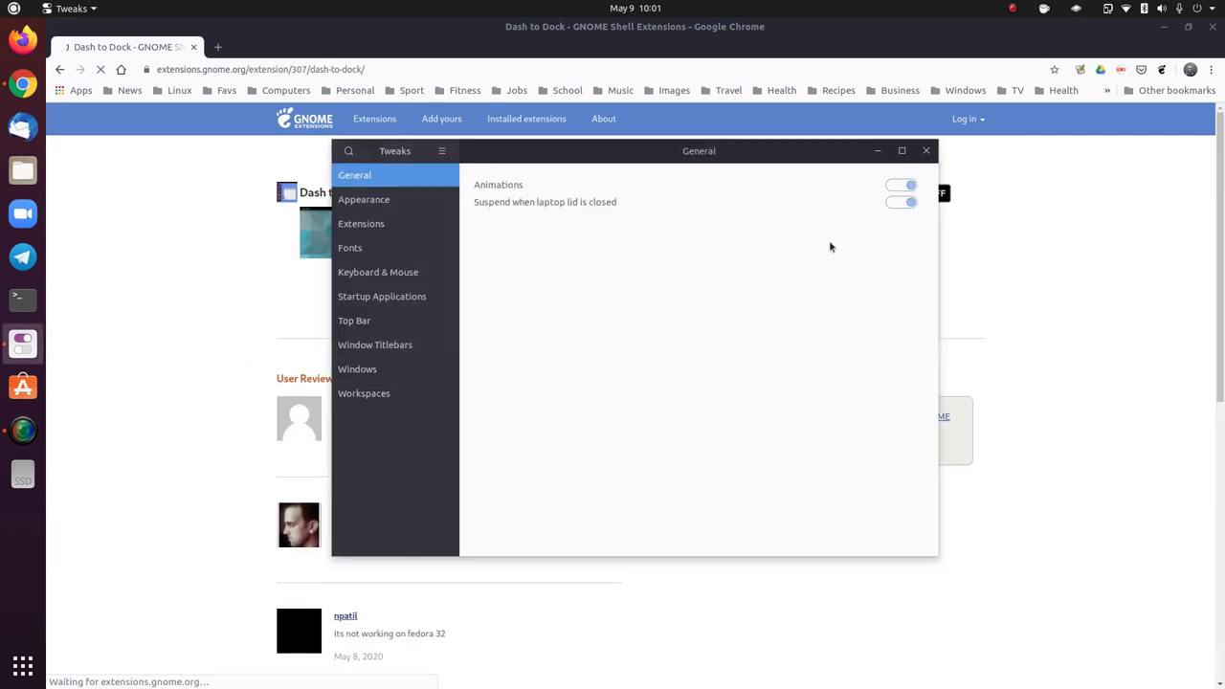
left_click(924, 150)
left_click(1197, 7)
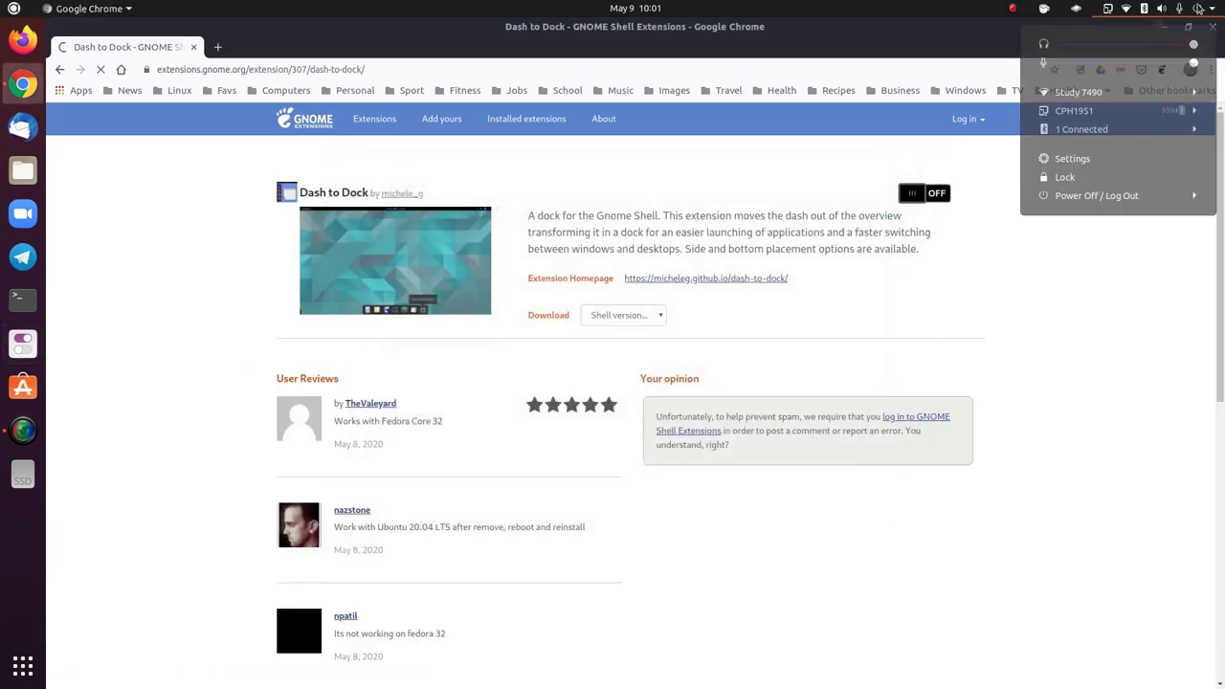
left_click(1072, 161)
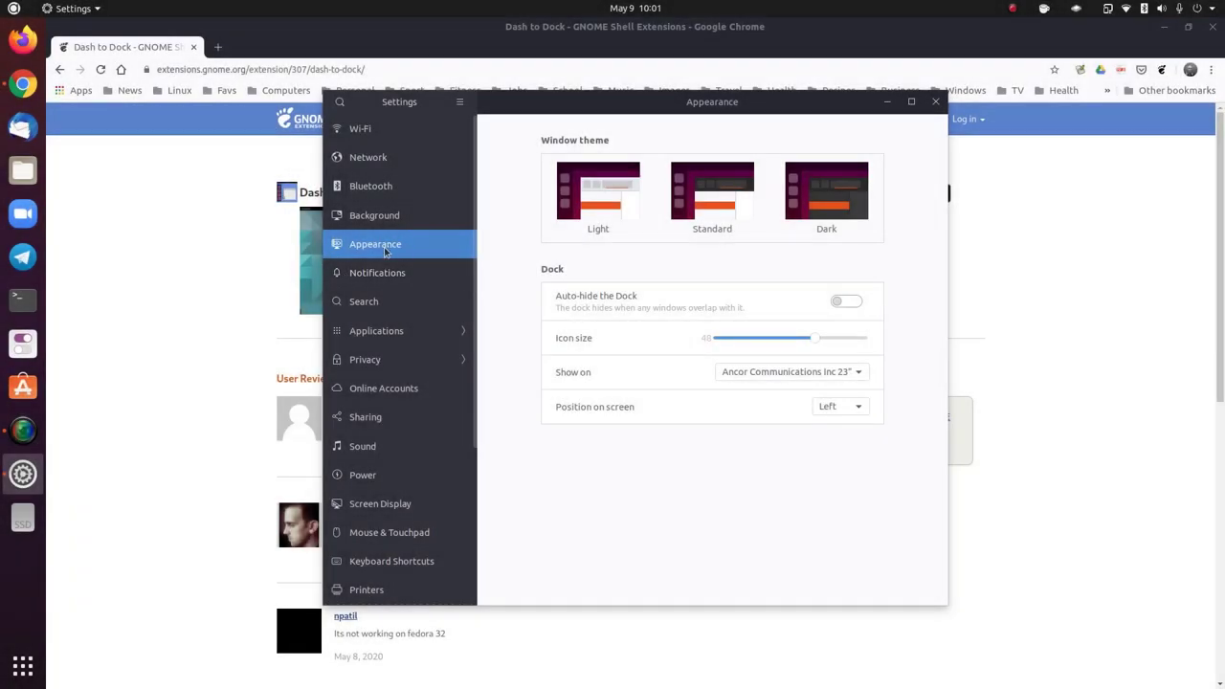
left_click(853, 406)
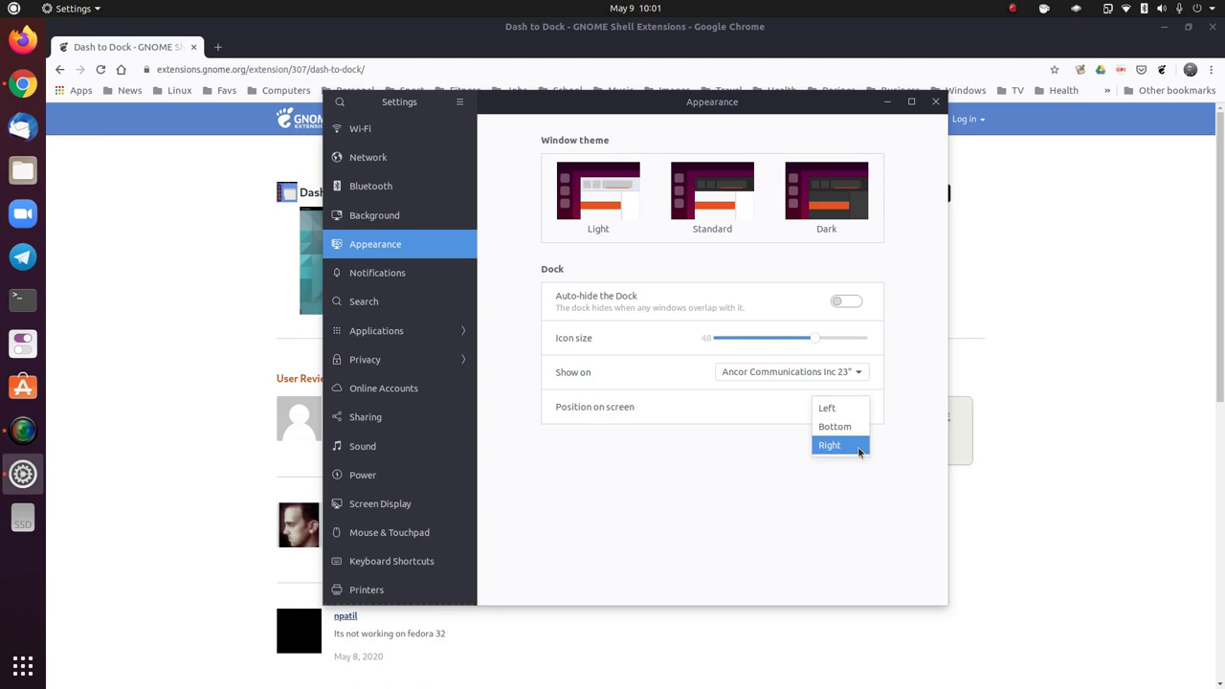
left_click(935, 102)
left_click(935, 101)
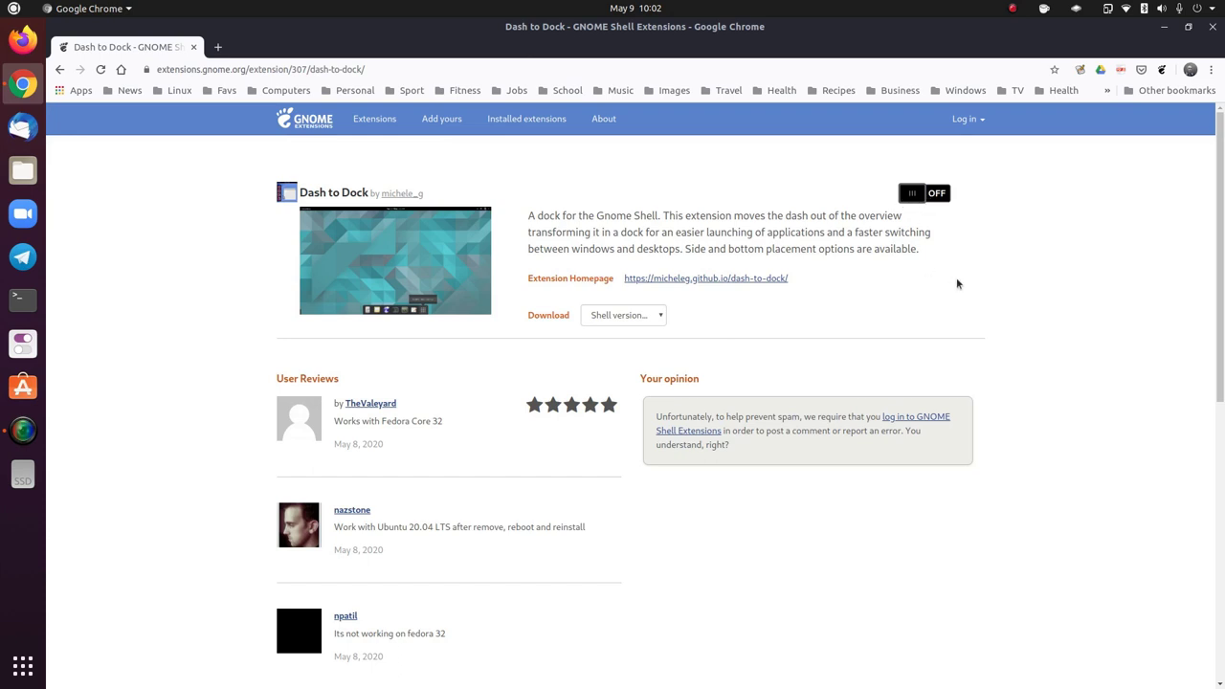
left_click(23, 343)
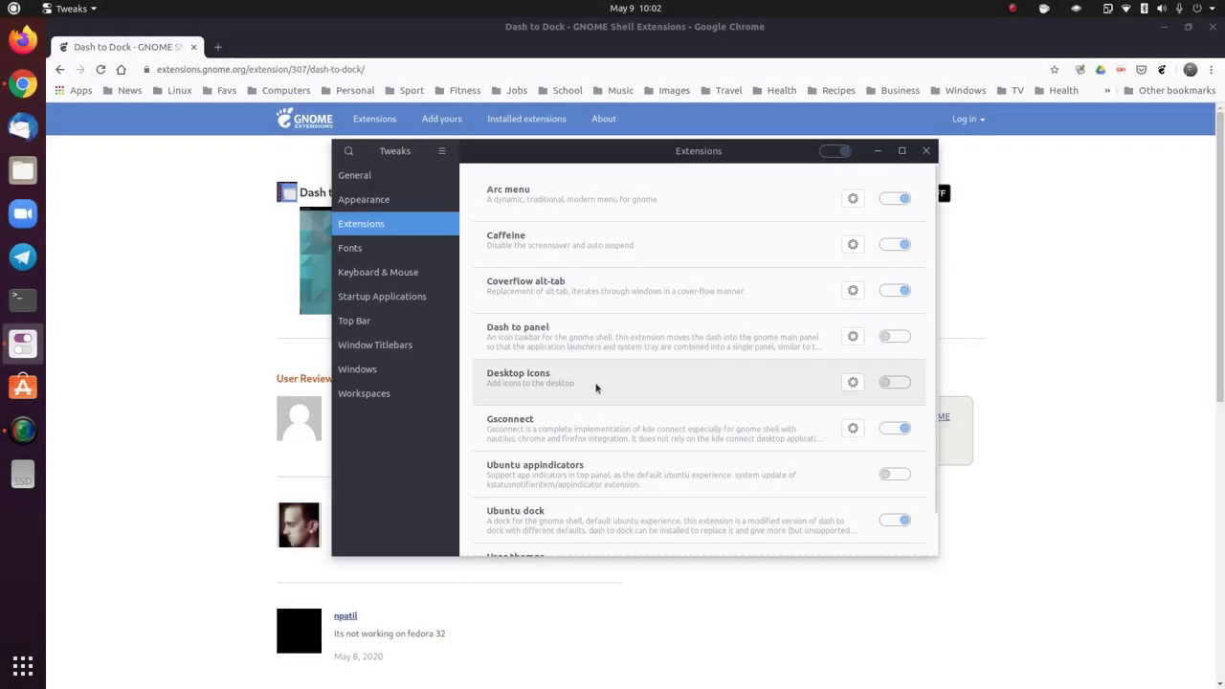
scroll(641, 353, "down", 1)
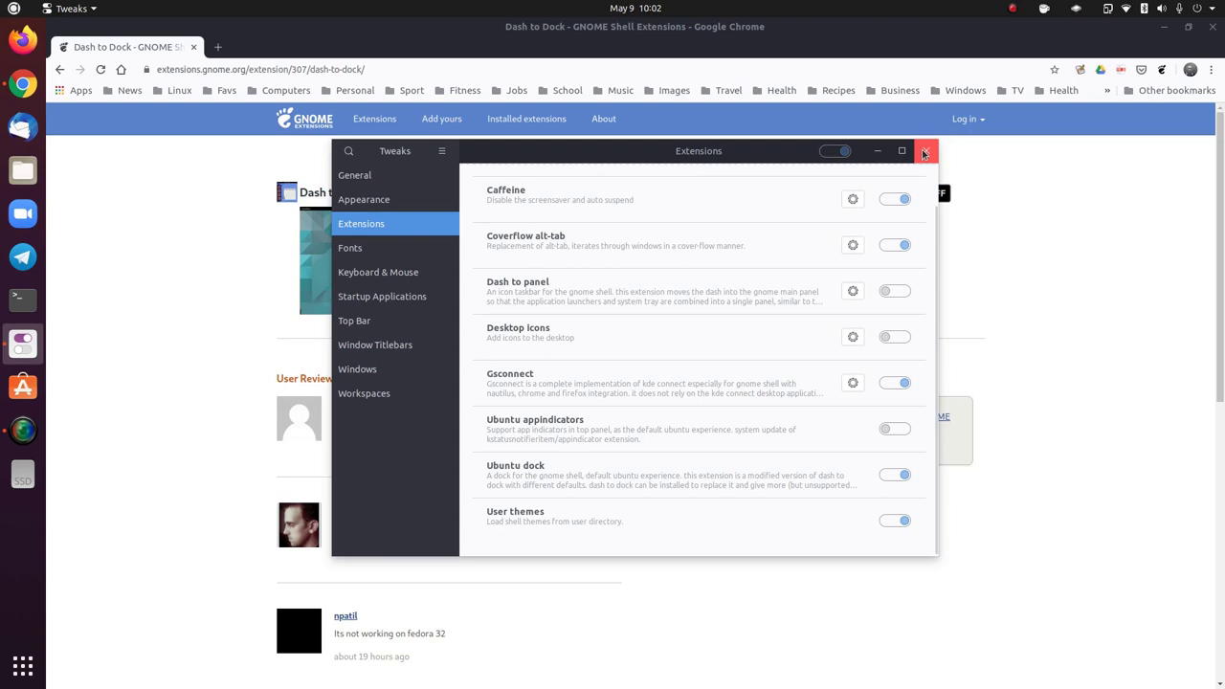
left_click(924, 154)
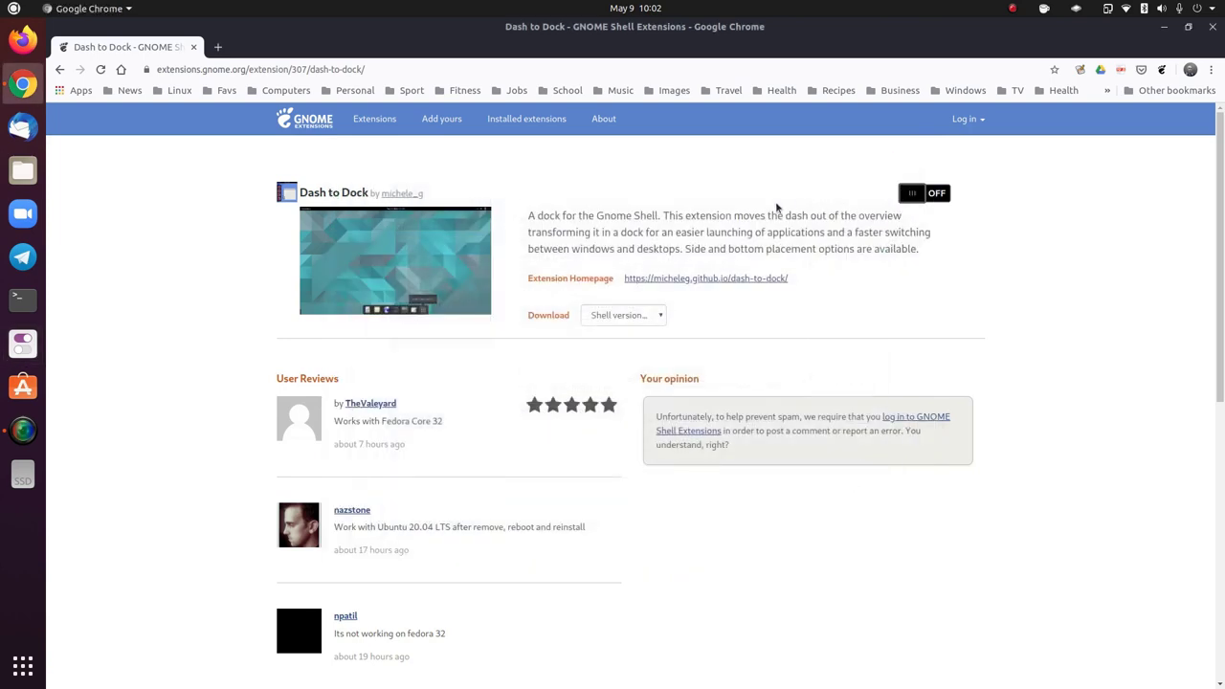
- Go back to the search results and search for 'top icons'
key("alt+Left")
left_click_drag(414, 199, 265, 197)
type("to")
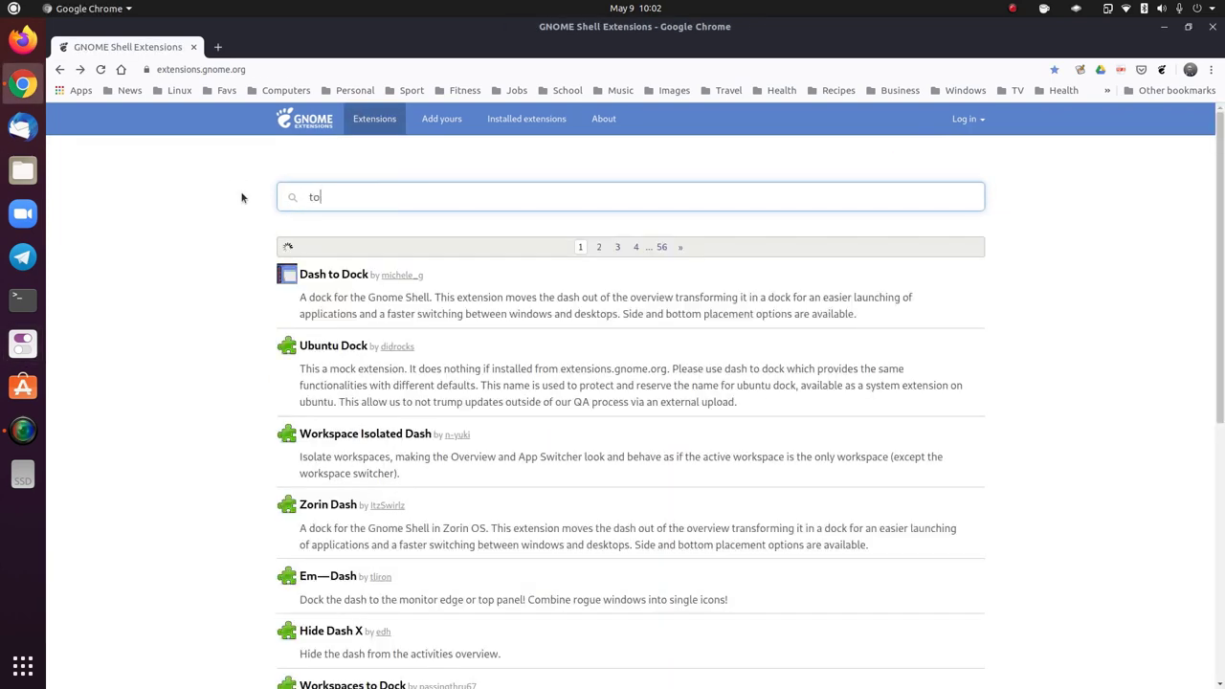
type("p icons")
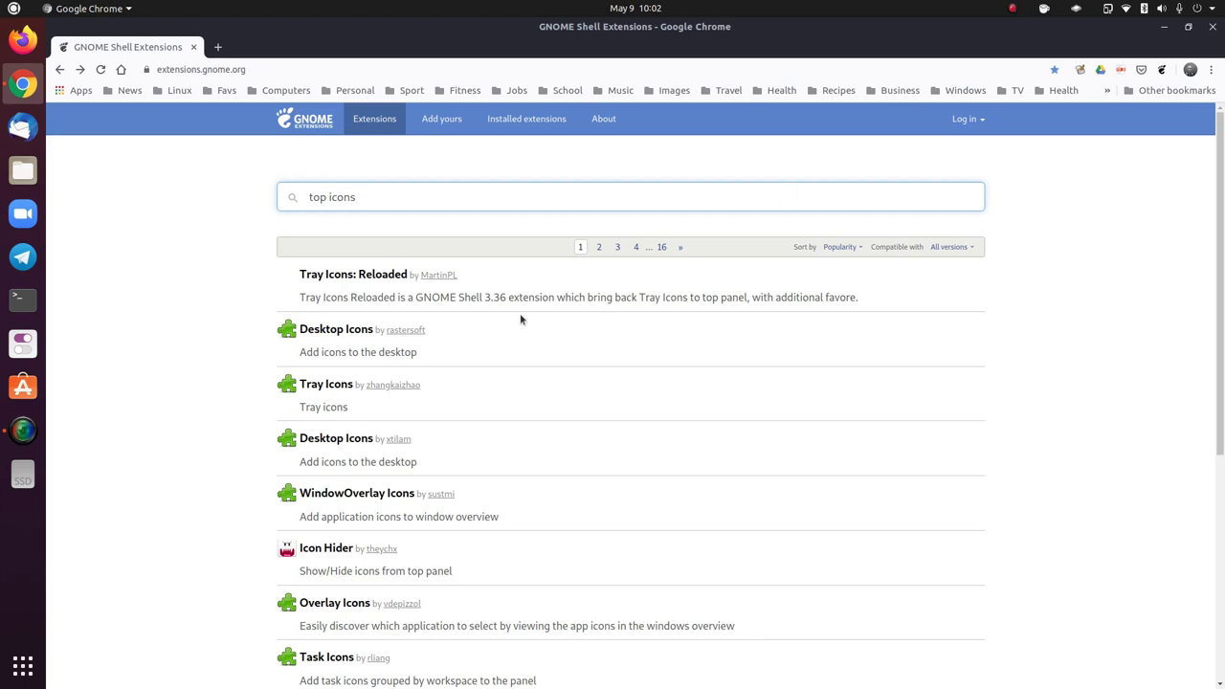
- Inspect the top-bar tray icons, including Telegram's, then extend the search to 'top icons plus'
left_click(1013, 9)
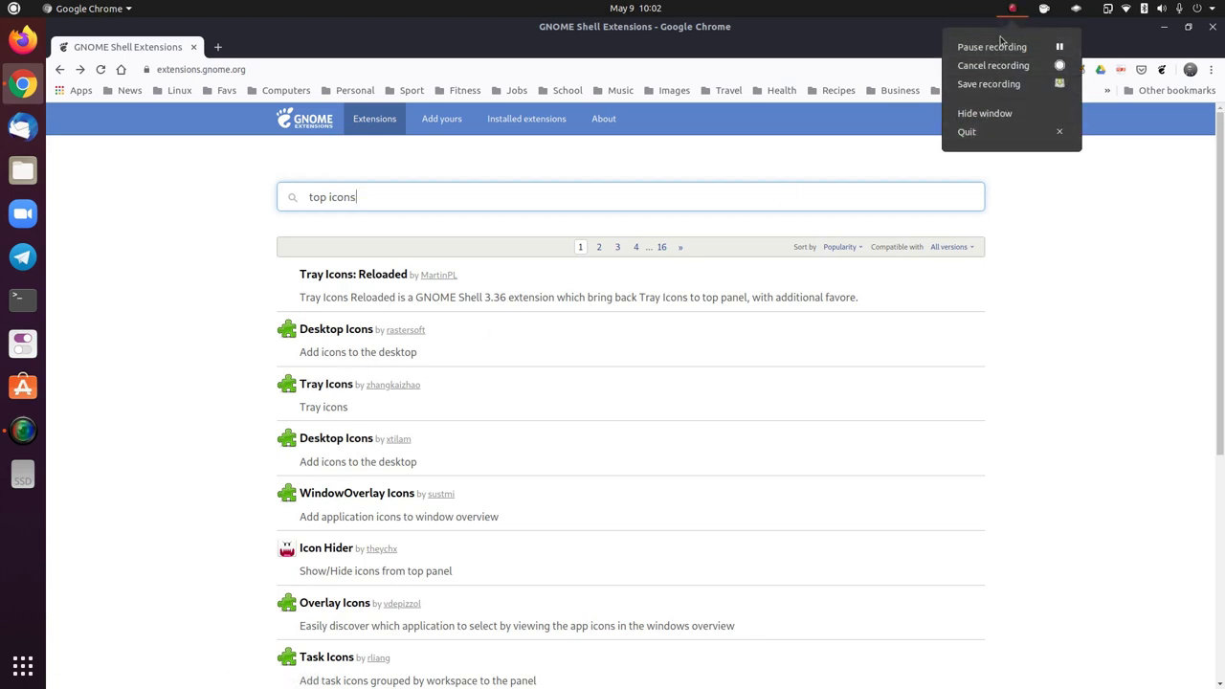
left_click(1012, 13)
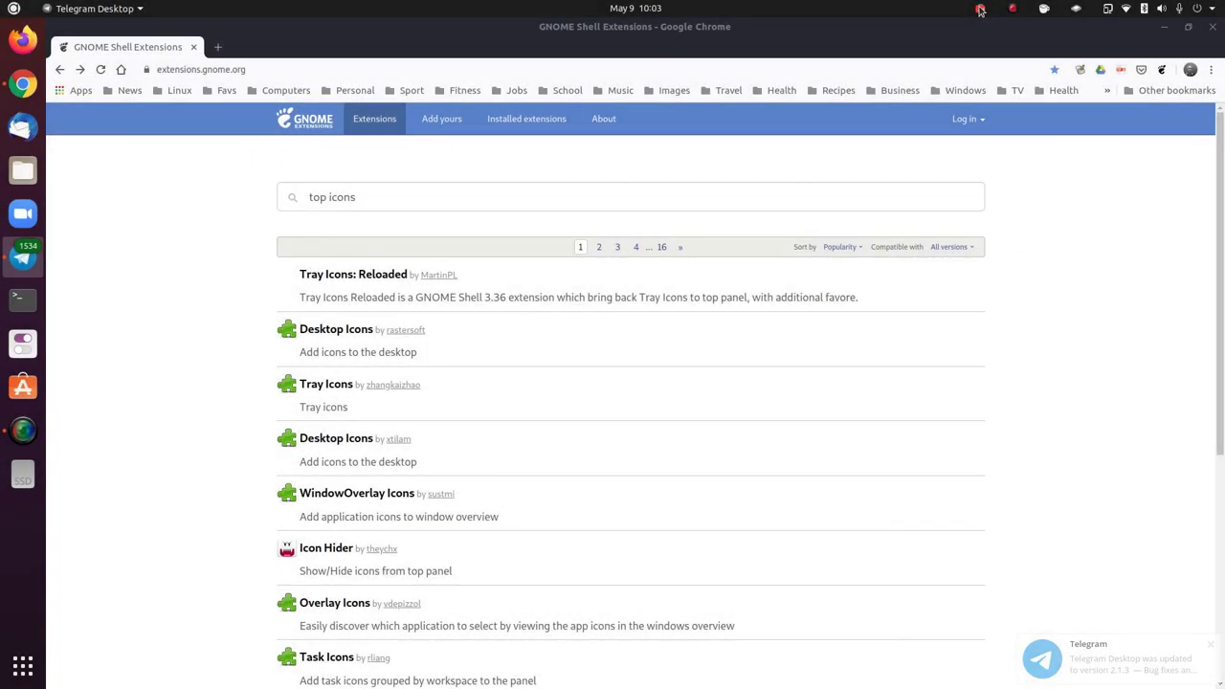
left_click(980, 10)
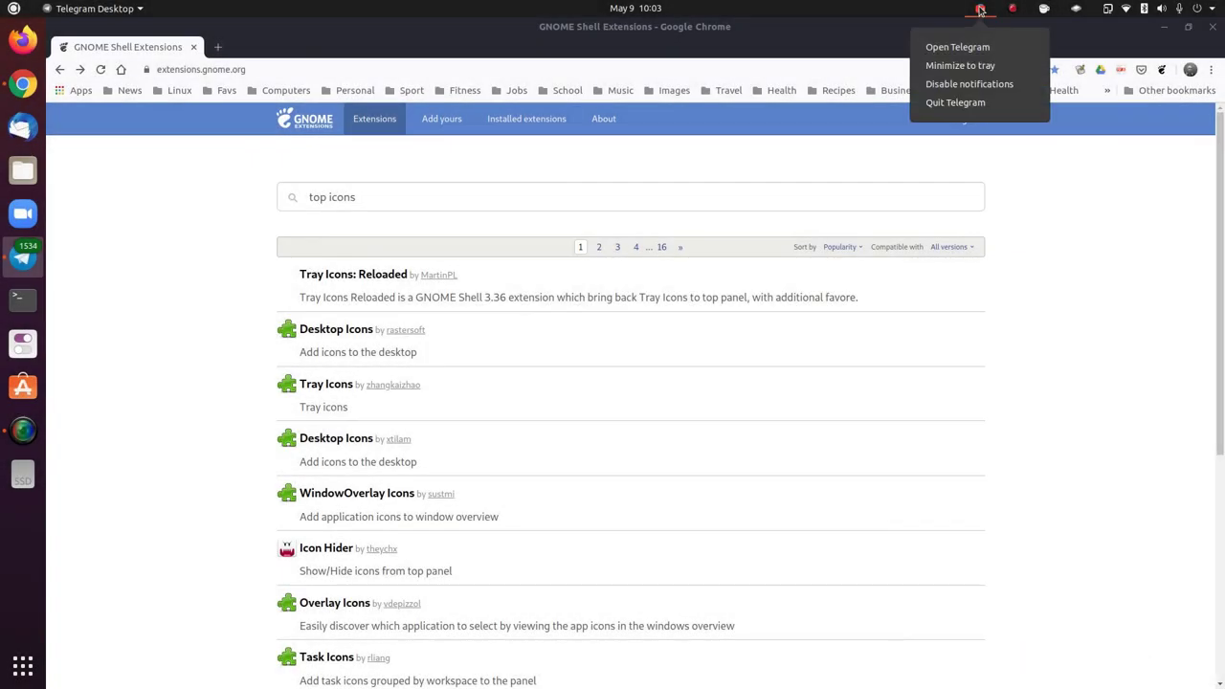
left_click(980, 10)
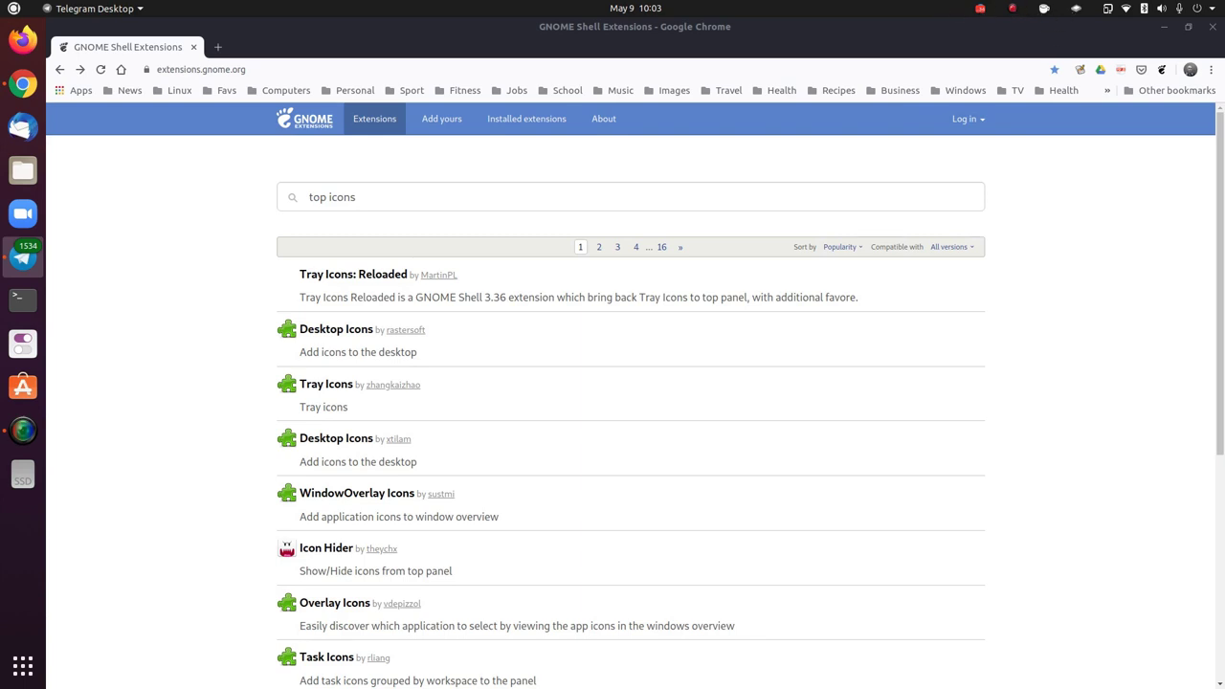
key("alt+Tab")
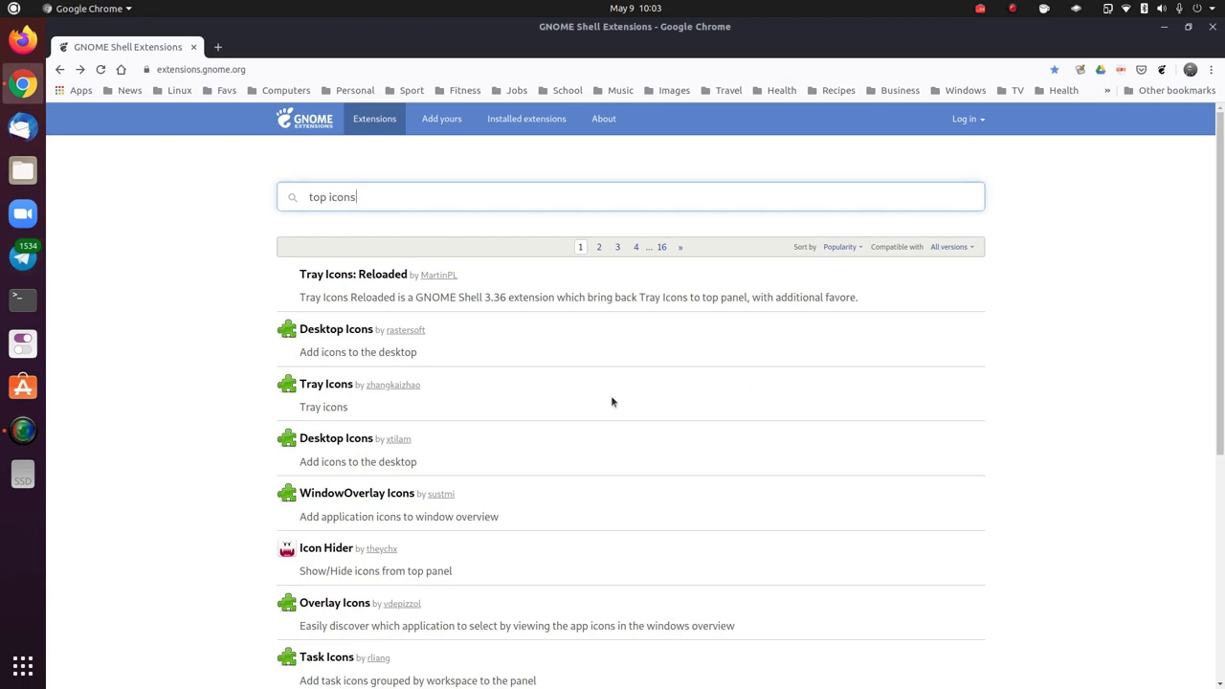
scroll(609, 393, "down", 4)
scroll(606, 392, "up", 4)
type("plus")
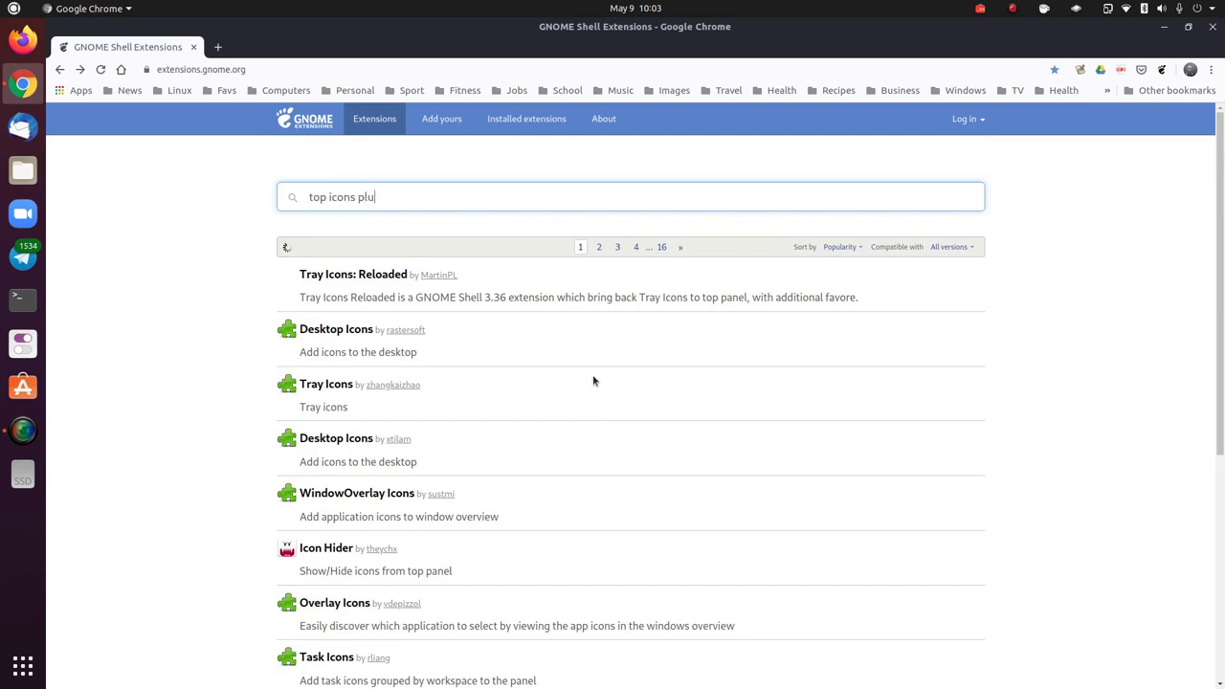
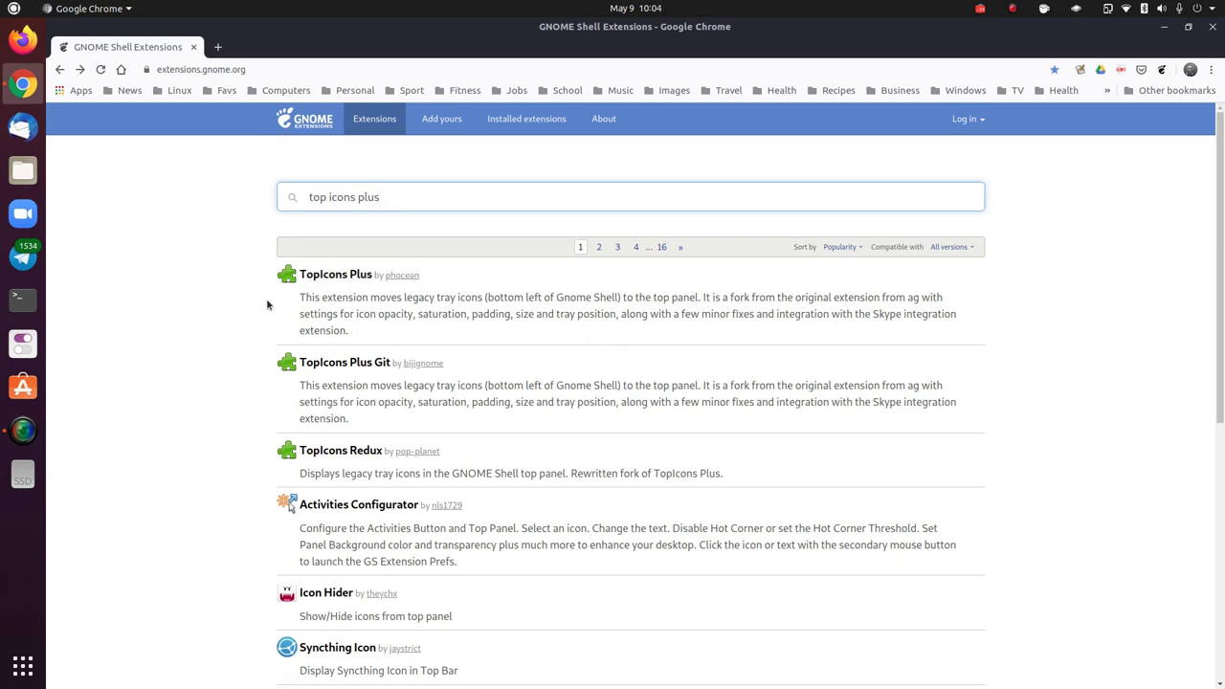
- Go to the Google home page and search for 'most popular gnome extensions'
key("alt+Home")
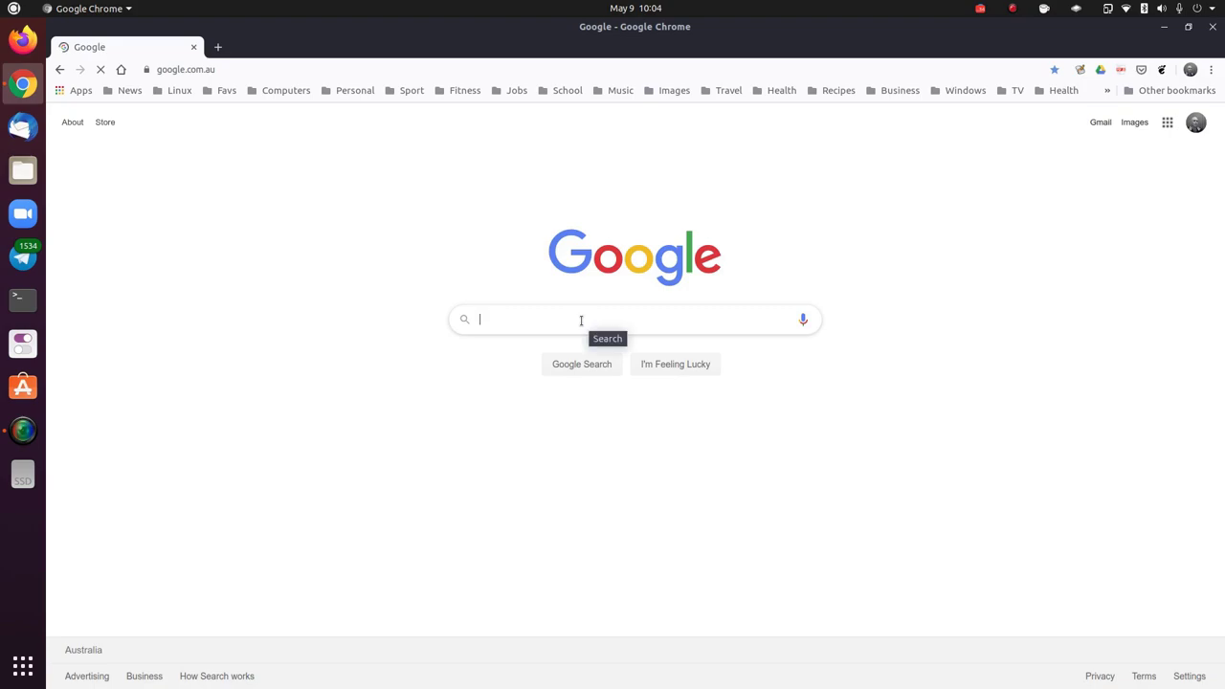
type("most popular gno")
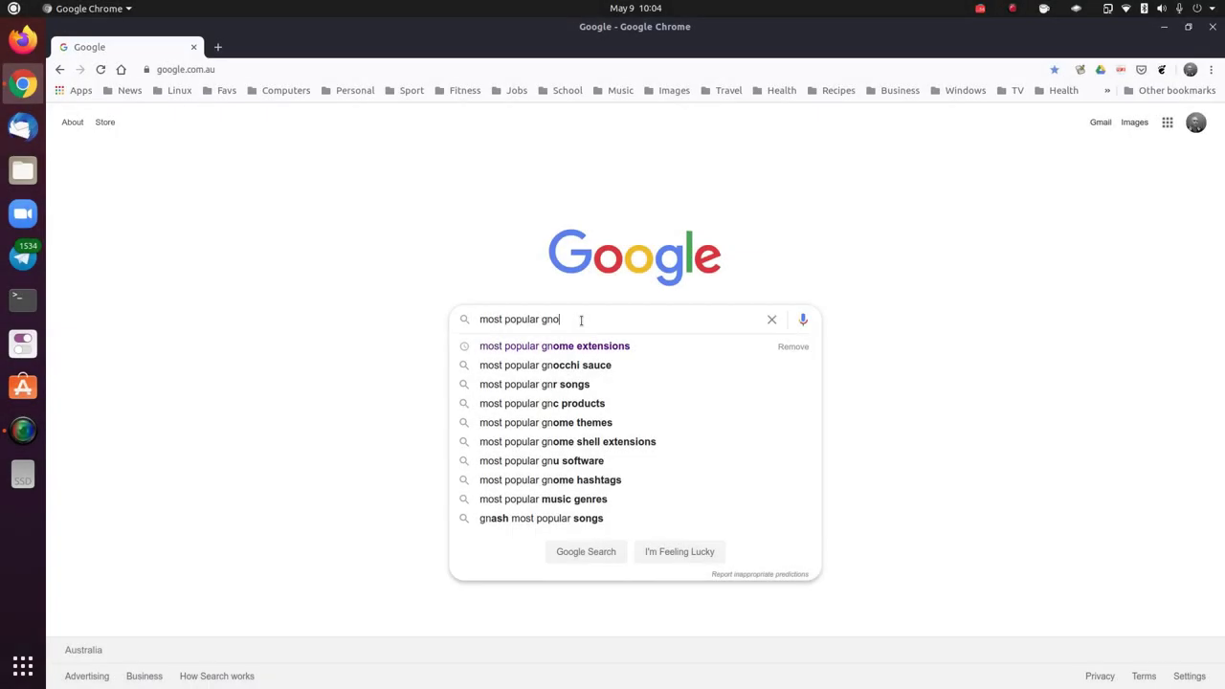
type("me extensions")
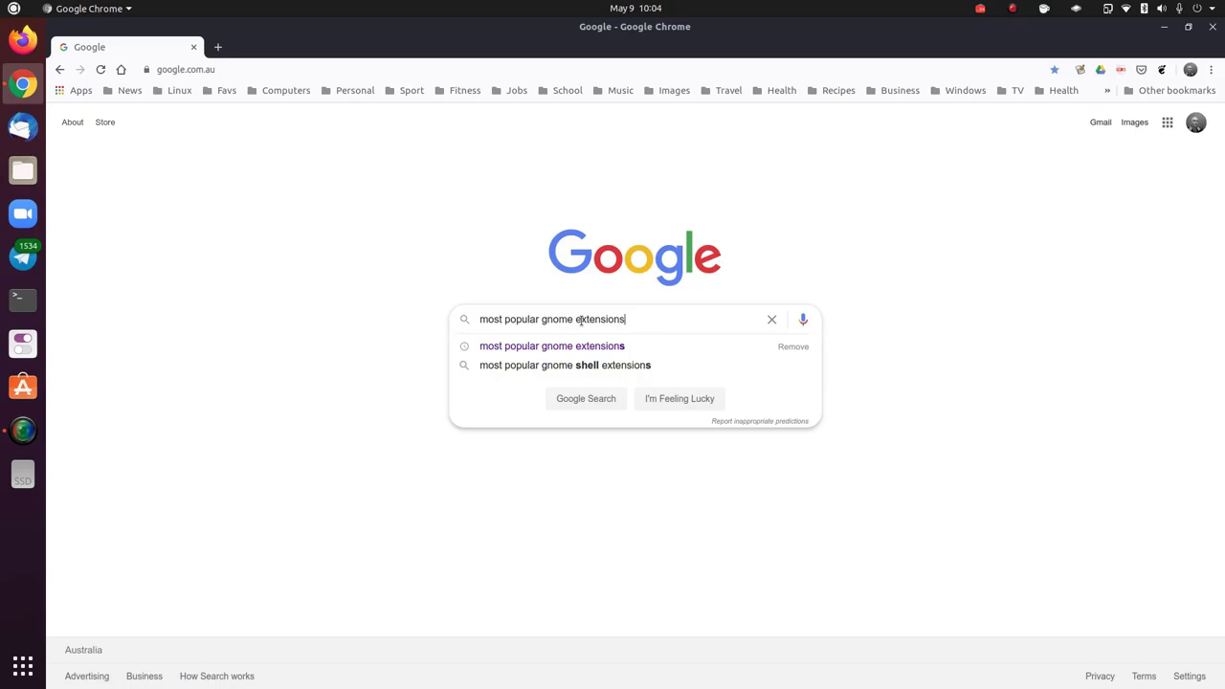
key("Return")
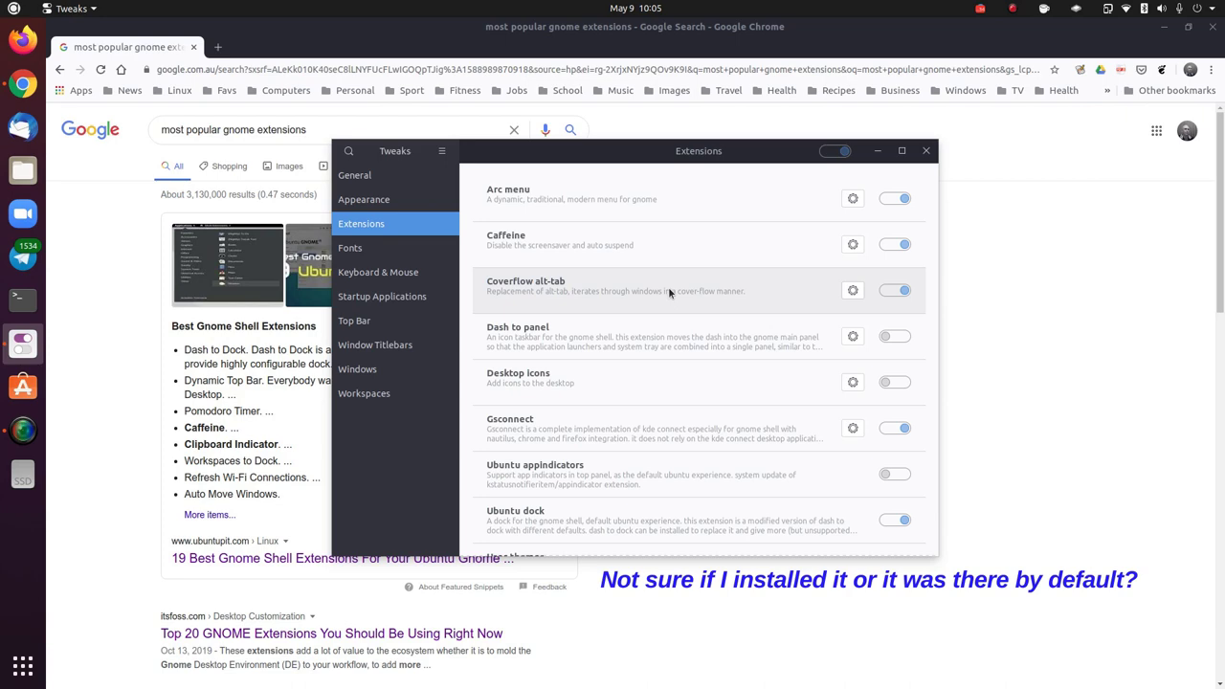
- Cycle through the open windows, skim the search results and select the current page address
key("alt+Tab")
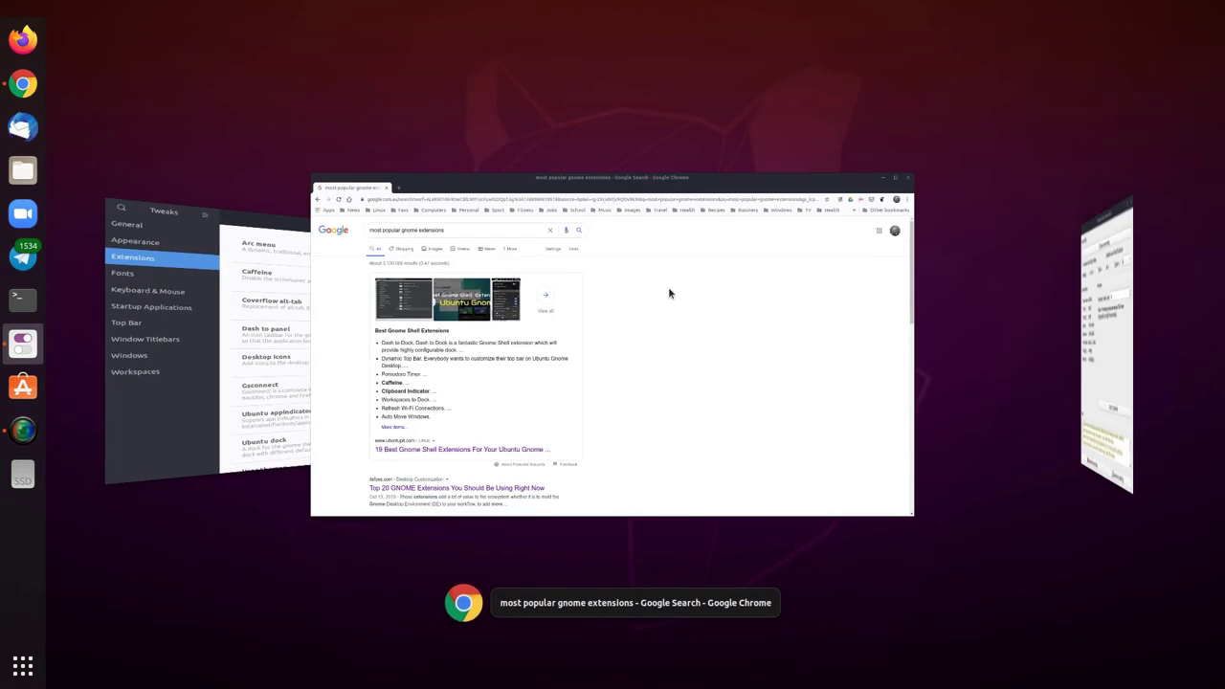
key("alt+Tab")
key("alt+Tab")
key("alt+Tab")
key("alt+Tab")
key("alt+Tab")
key("alt+Tab")
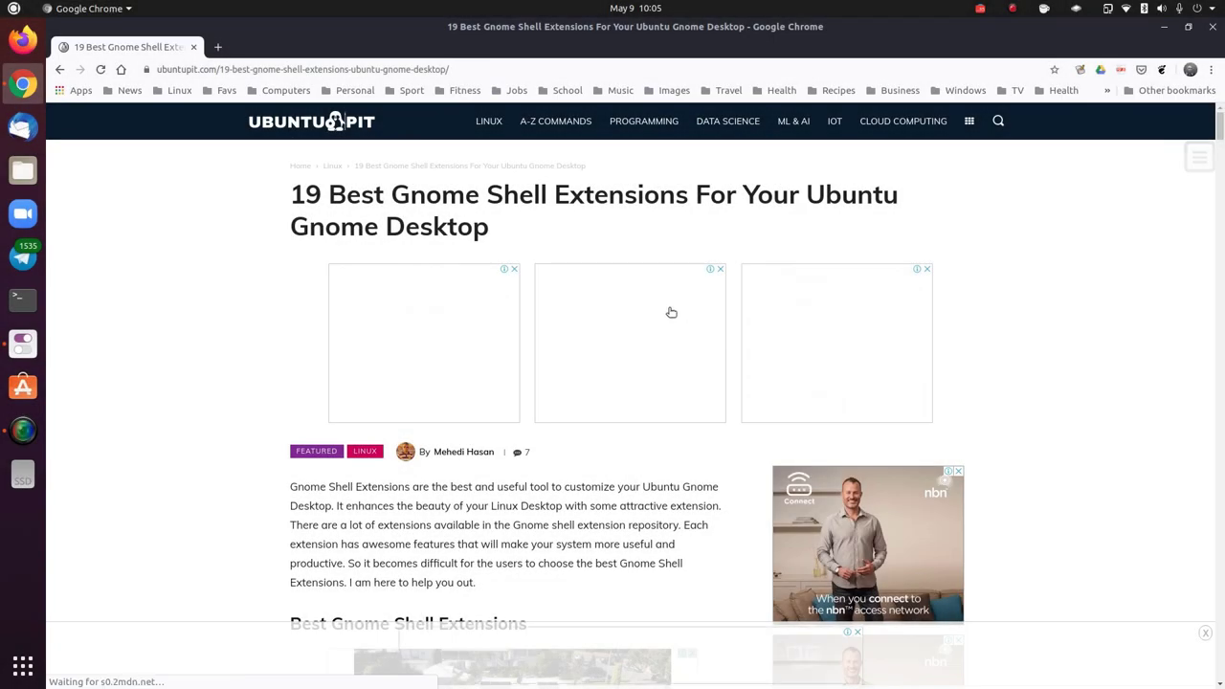
scroll(671, 313, "down", 4)
scroll(671, 312, "up", 4)
left_click_drag(450, 68, 134, 69)
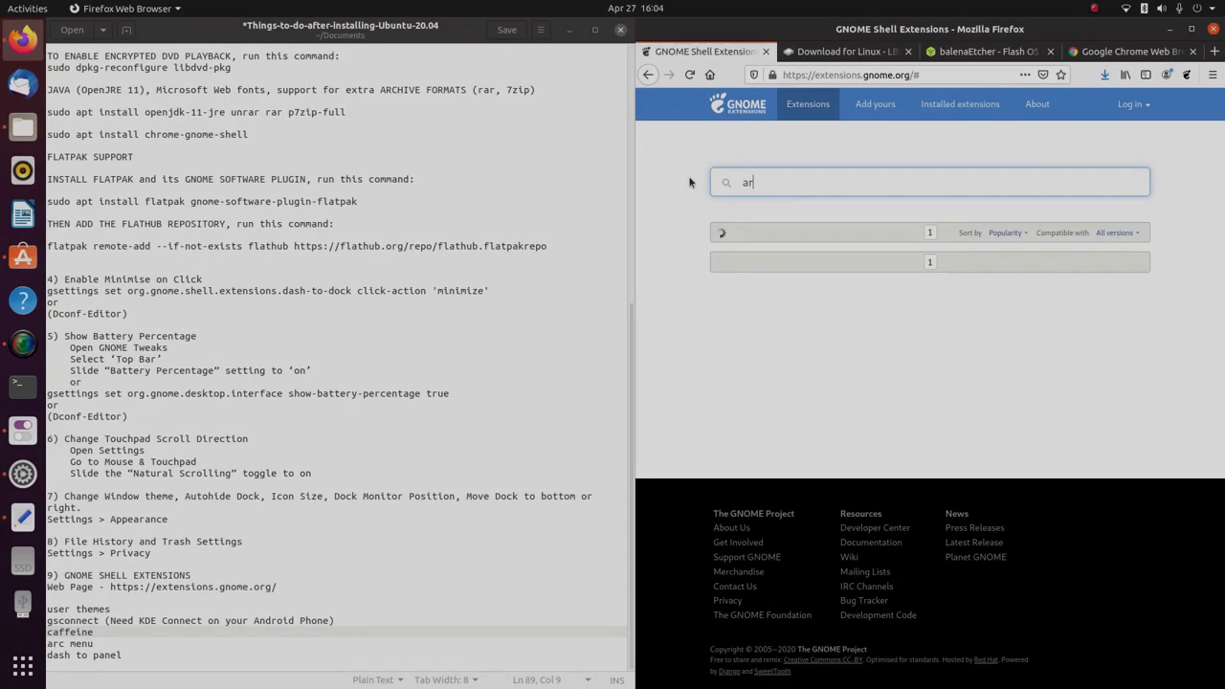
- Find the Arc Menu extension, switch it on and confirm its installation
type("c menu")
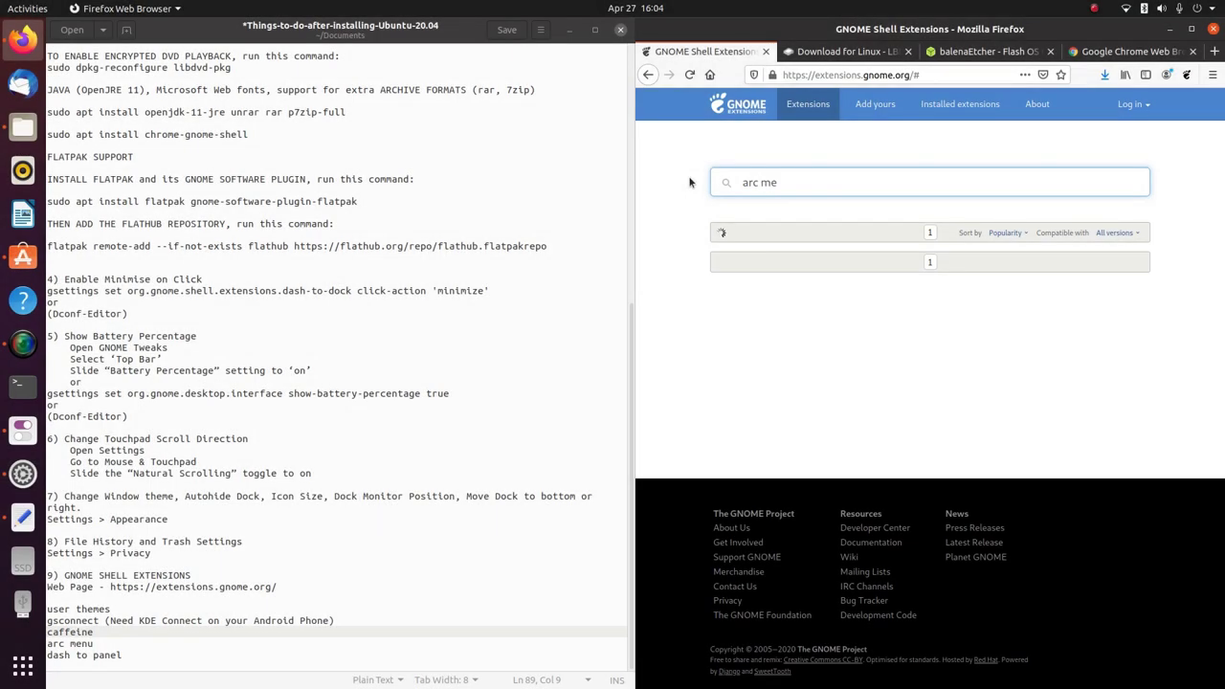
left_click(750, 262)
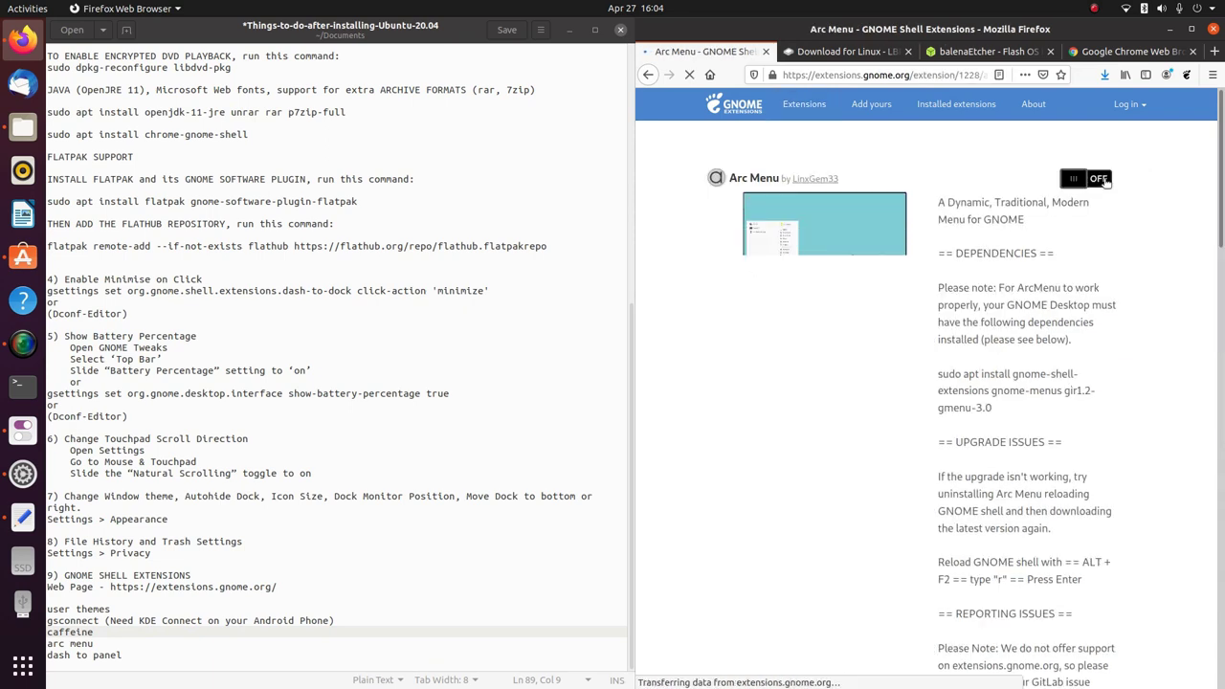
left_click(1084, 182)
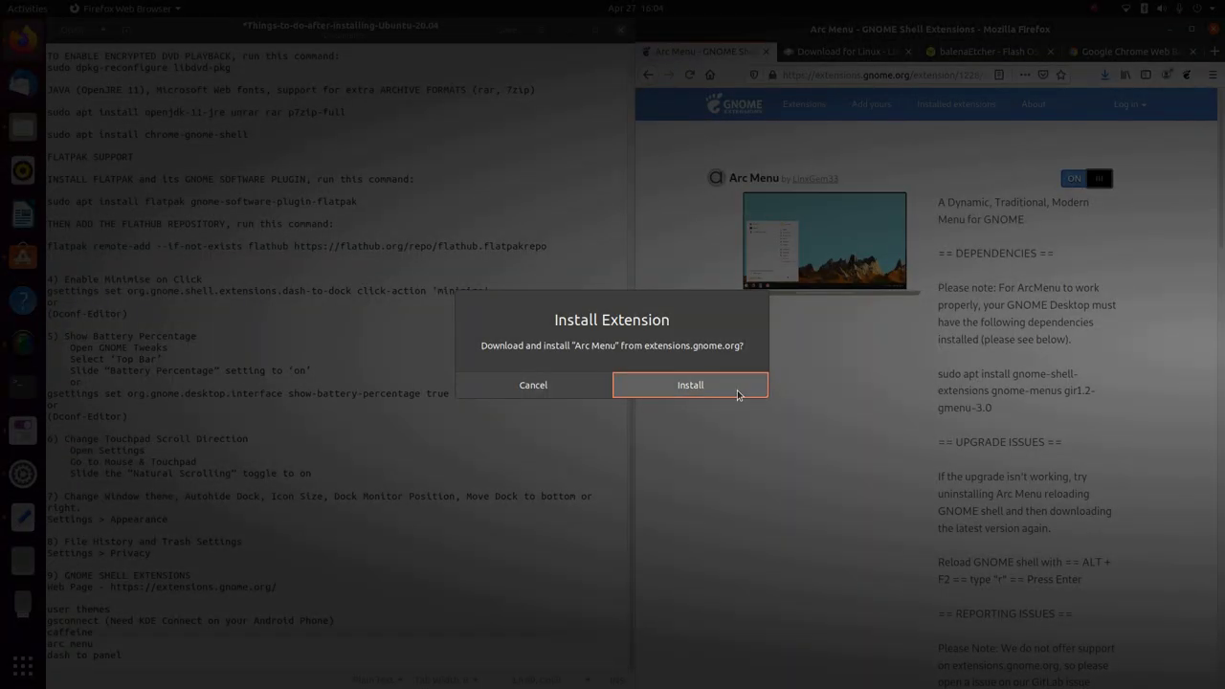
left_click(735, 391)
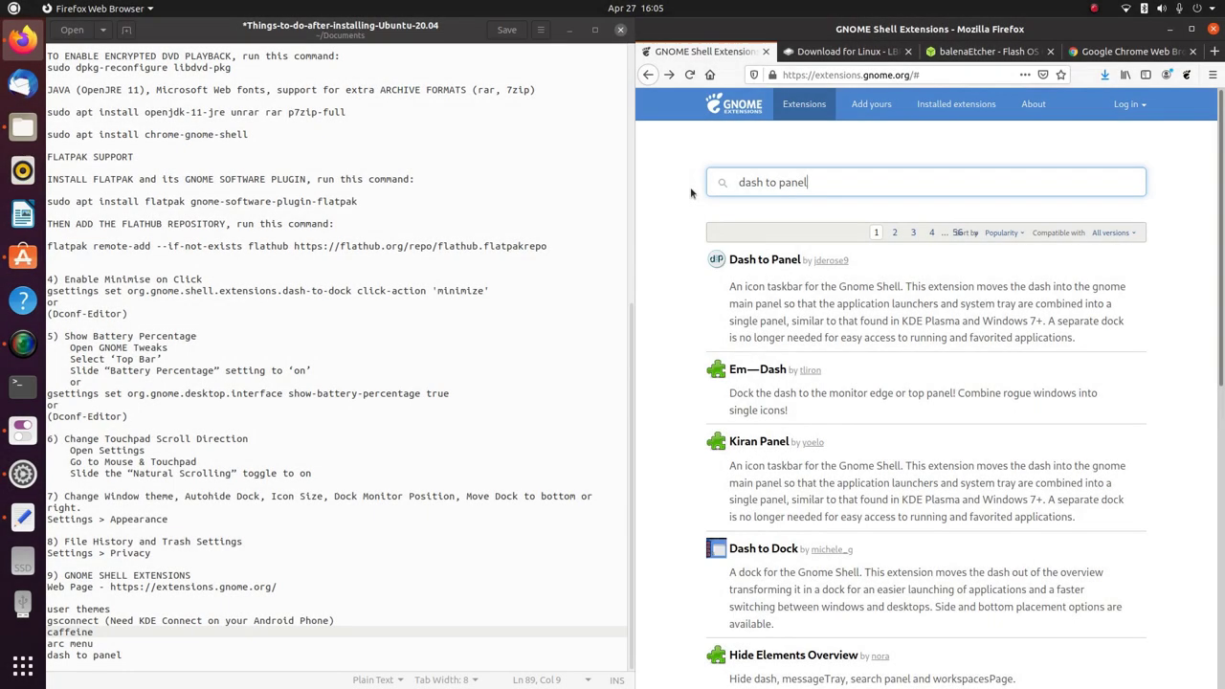
- Switch on and install the Dash to Panel extension
left_click(764, 259)
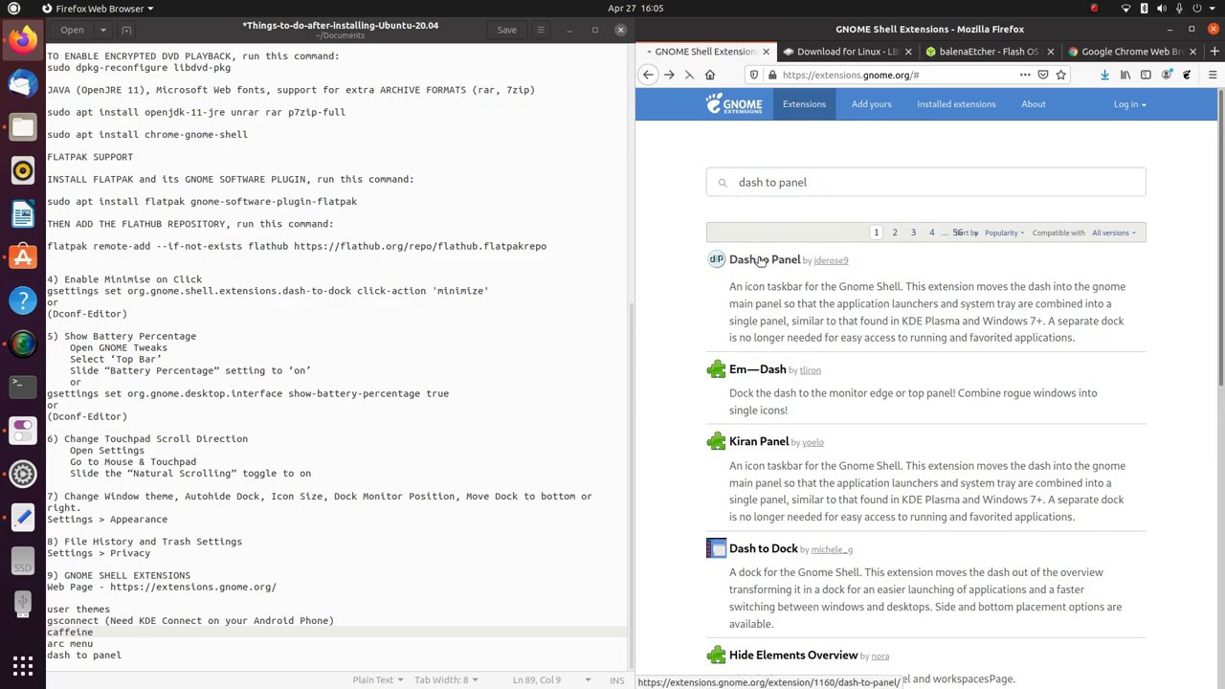
left_click(1099, 180)
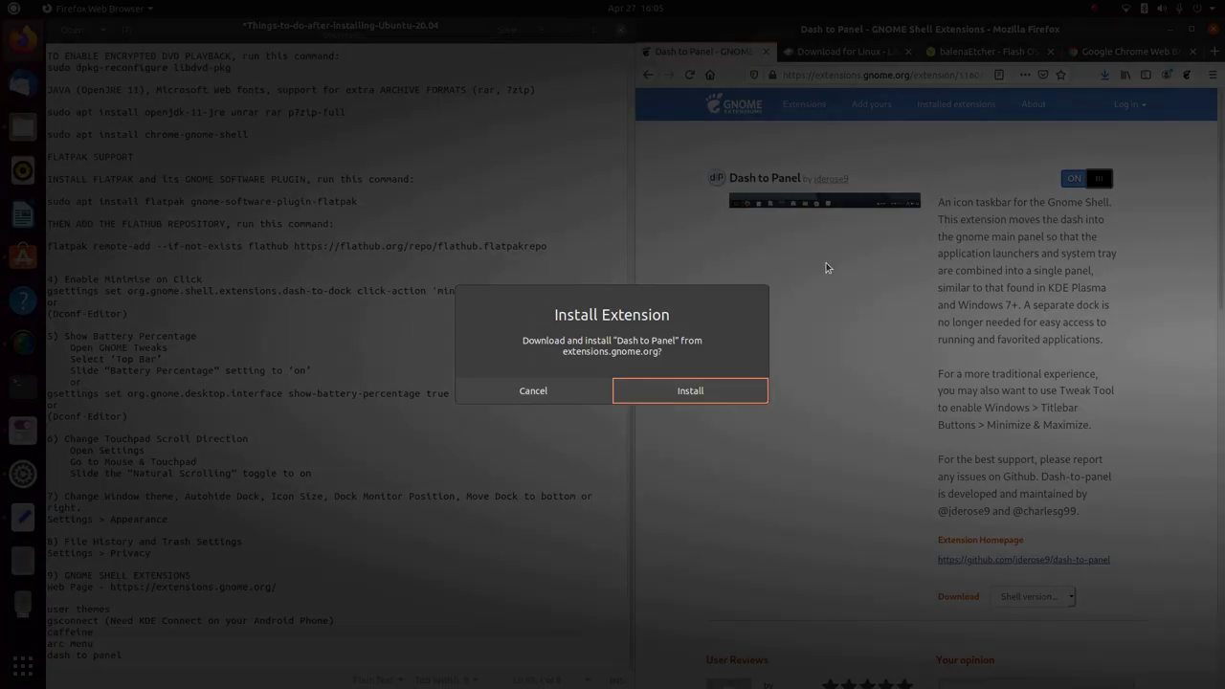
left_click(693, 390)
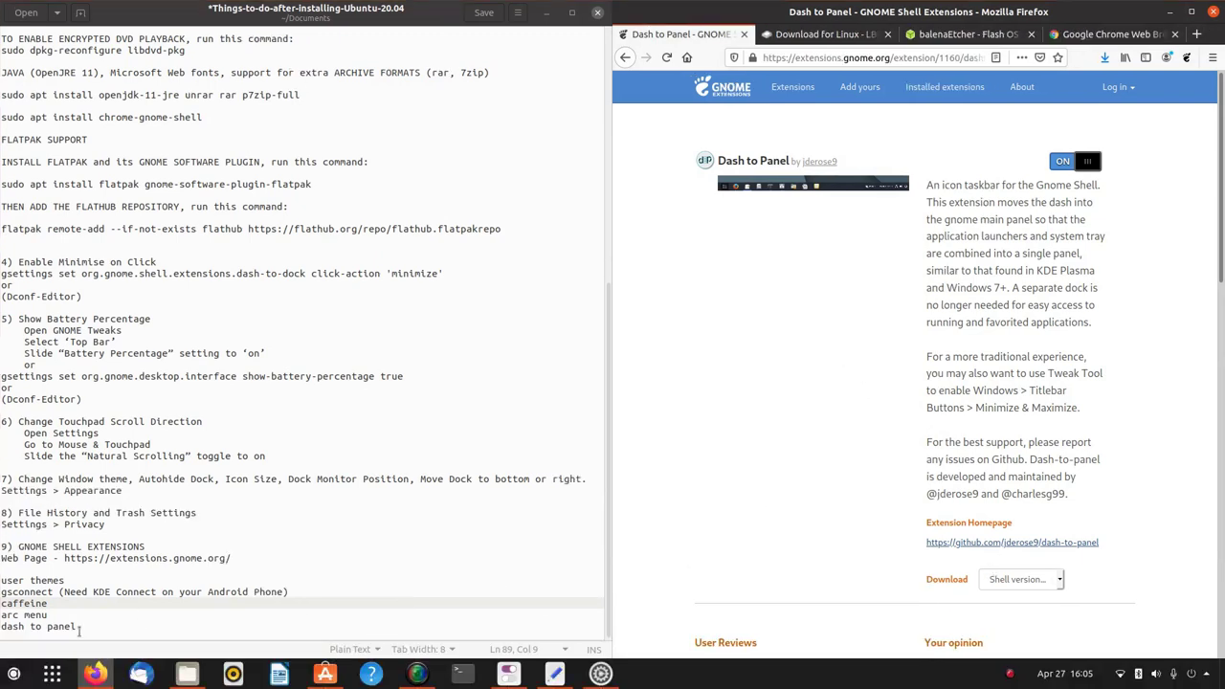
- Open and close the new Arc Menu, then bring up its extra options
left_click(14, 673)
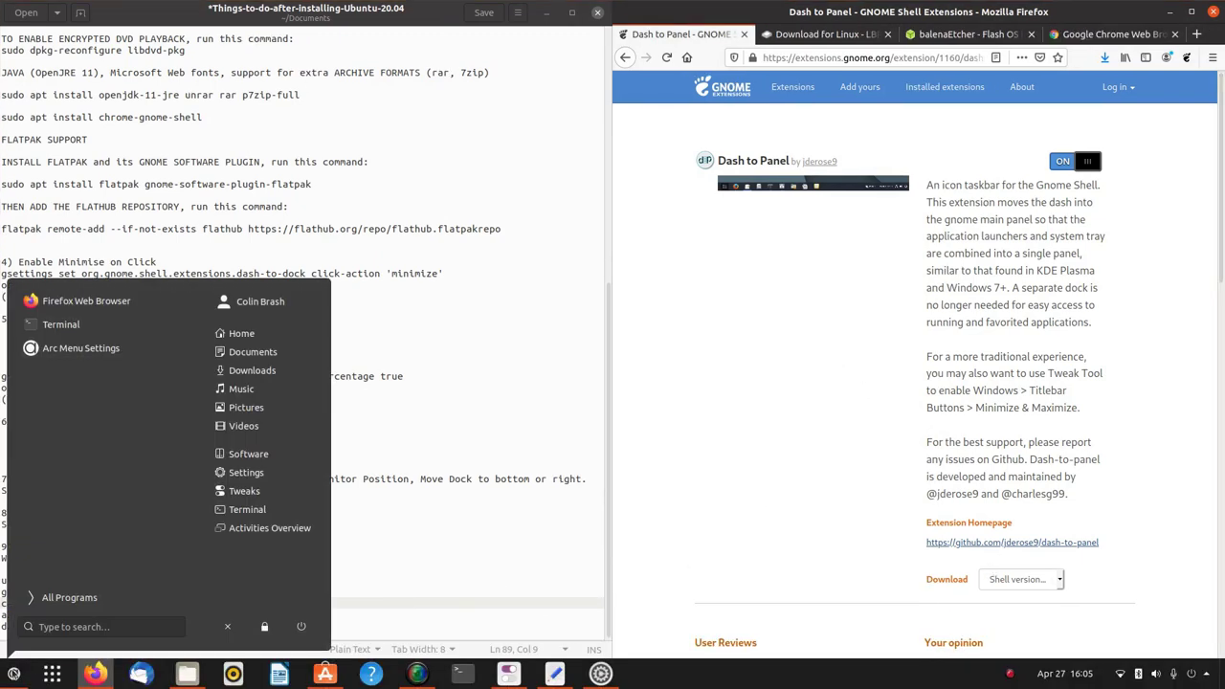
left_click(13, 673)
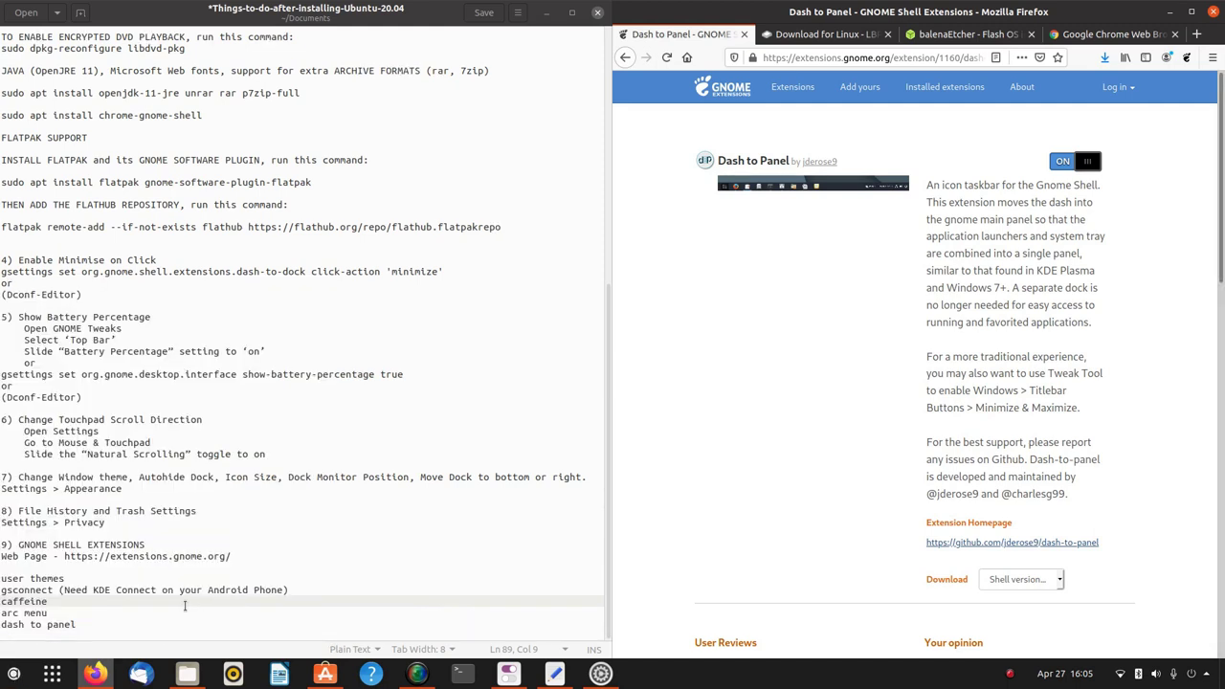
right_click(14, 677)
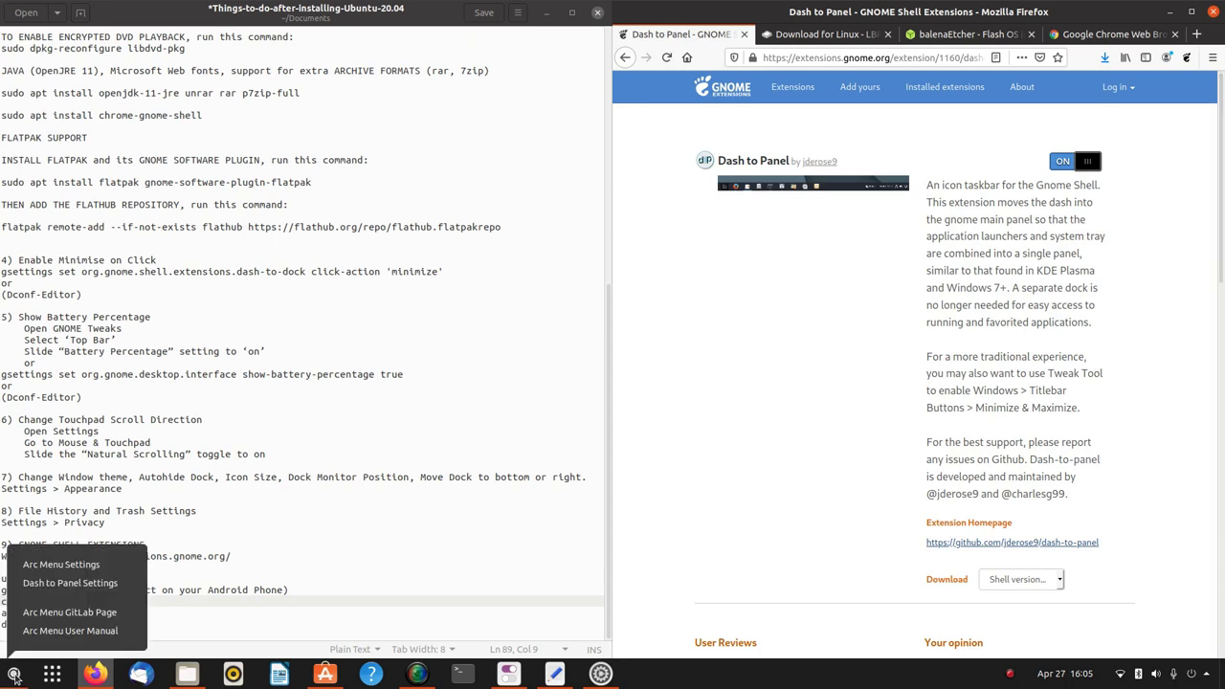
- Open Arc Menu Settings and bring up the Menu Layout choices
left_click(62, 564)
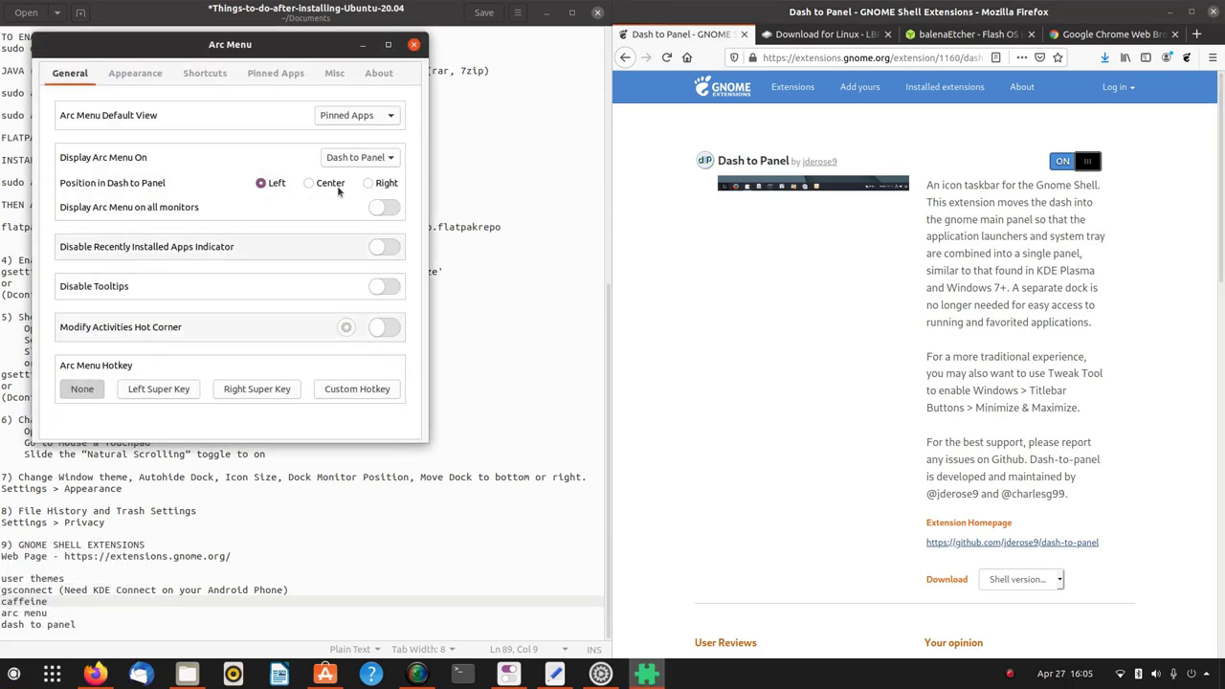
left_click(134, 76)
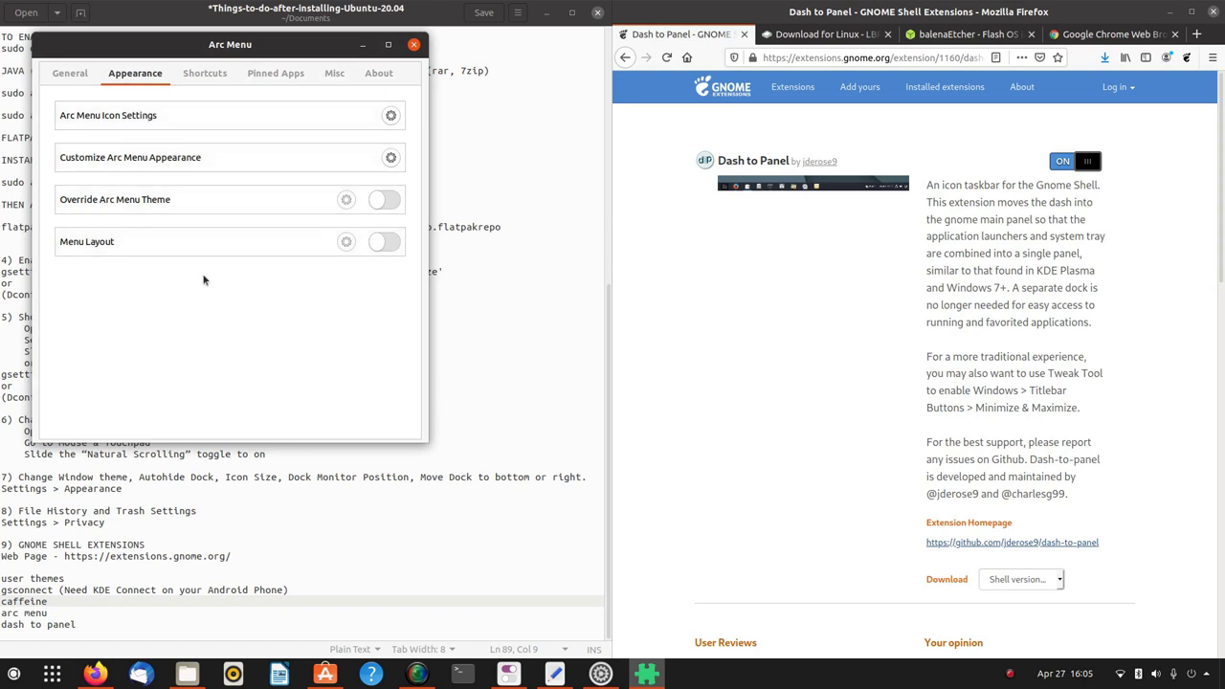
left_click(391, 243)
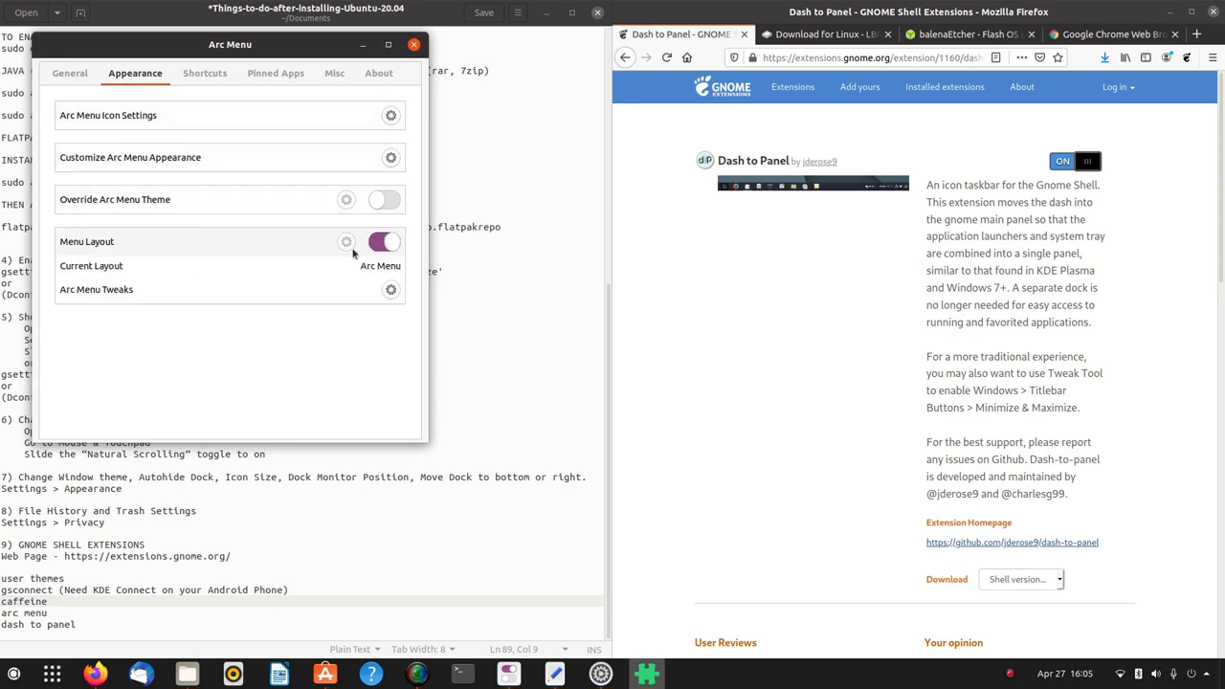
left_click(347, 242)
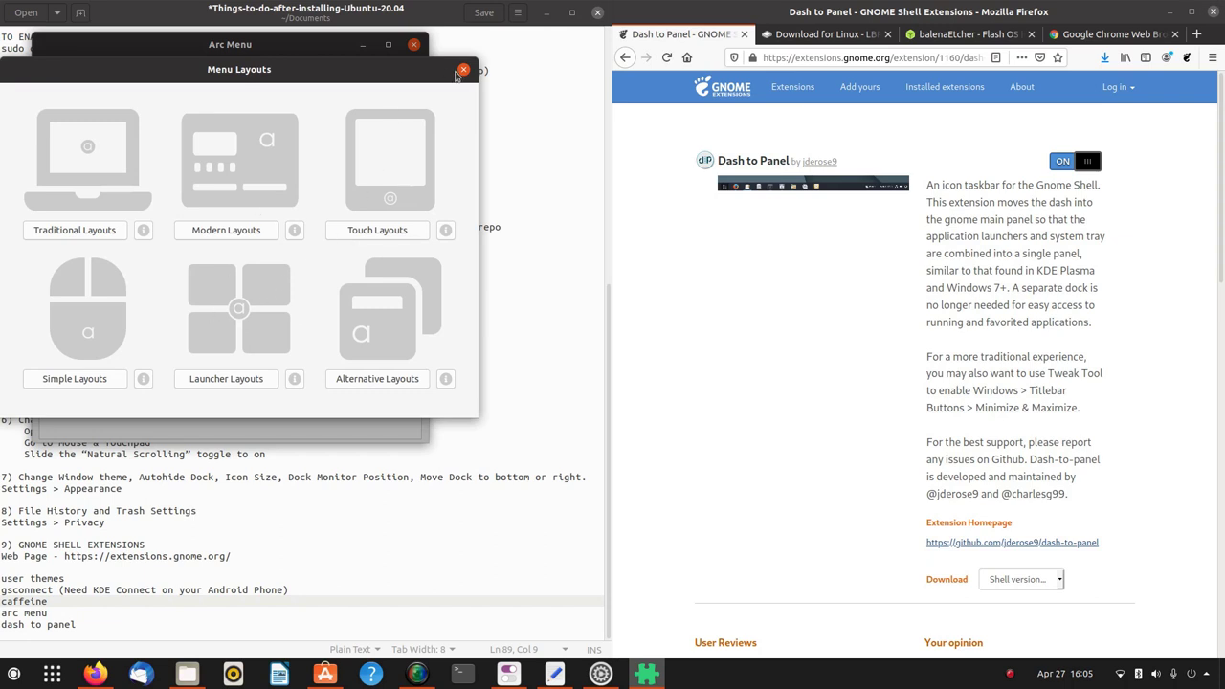
- Browse the Traditional, Modern and Touch layout categories, centring the layout windows
left_click(74, 230)
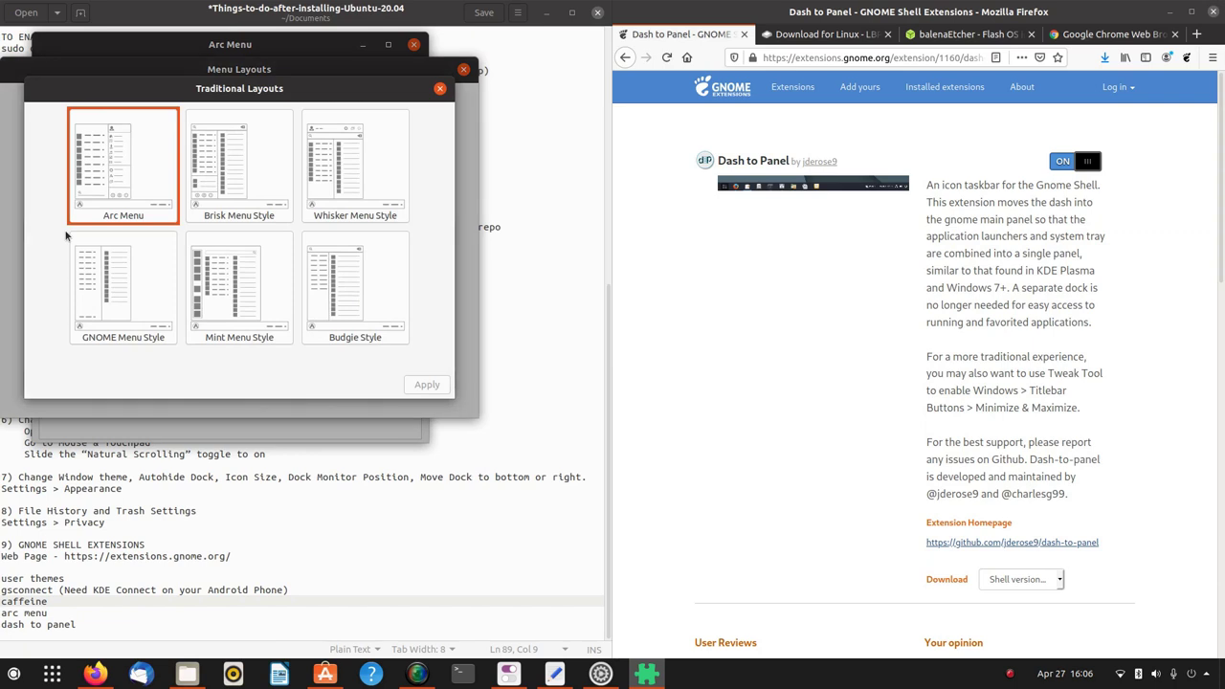
left_click_drag(247, 94, 645, 151)
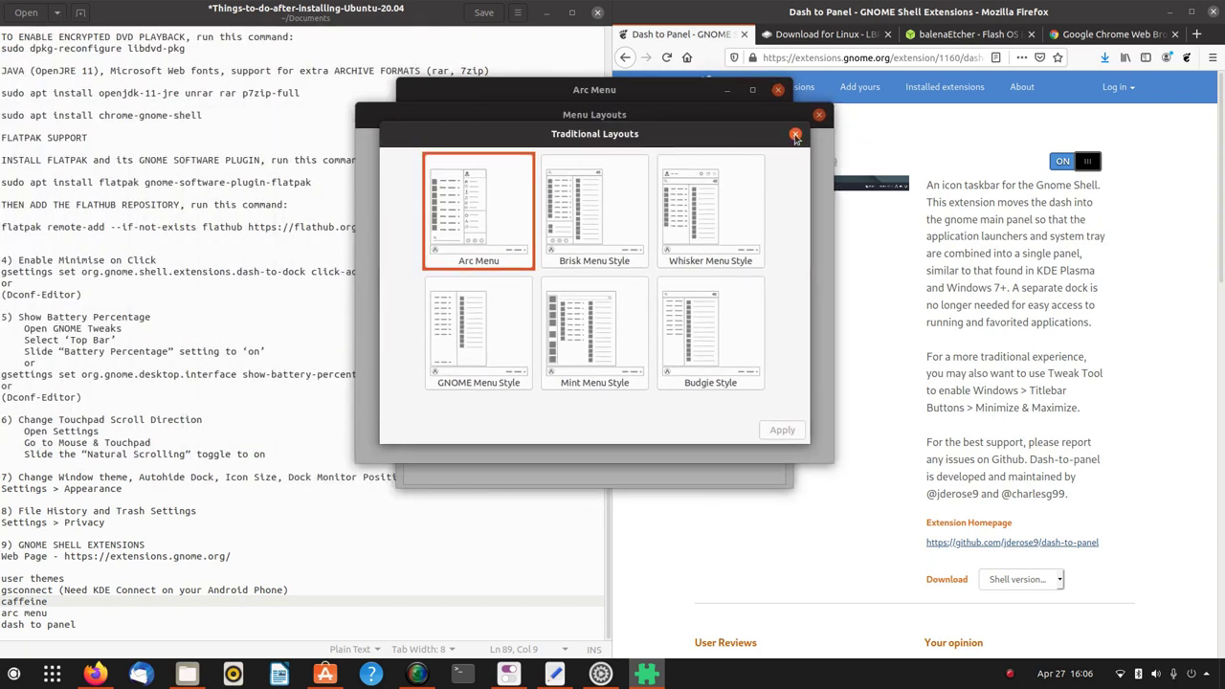
left_click(794, 132)
left_click(580, 277)
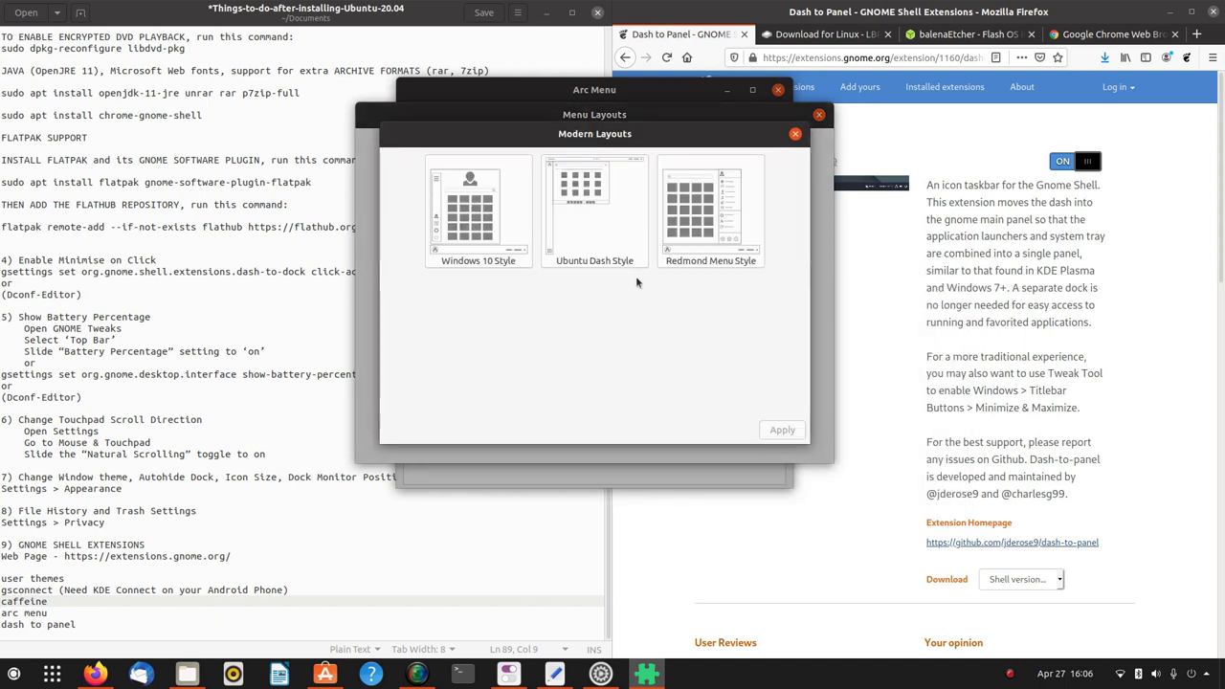
left_click(796, 135)
left_click(734, 277)
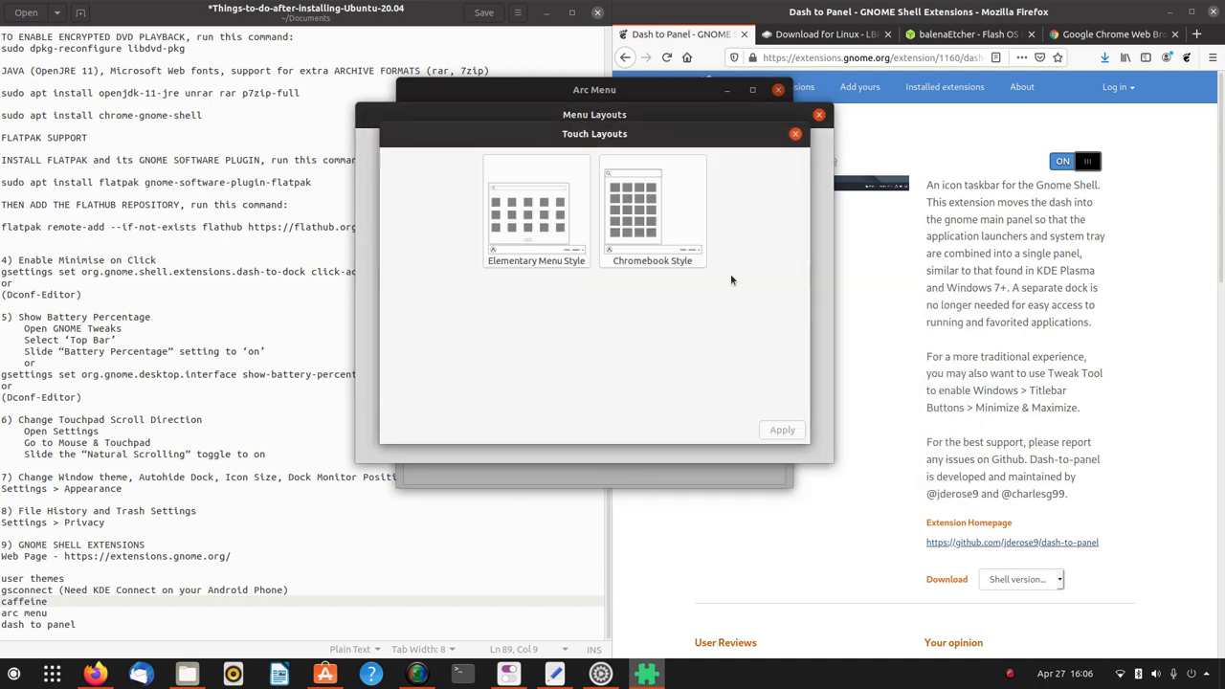
left_click(795, 135)
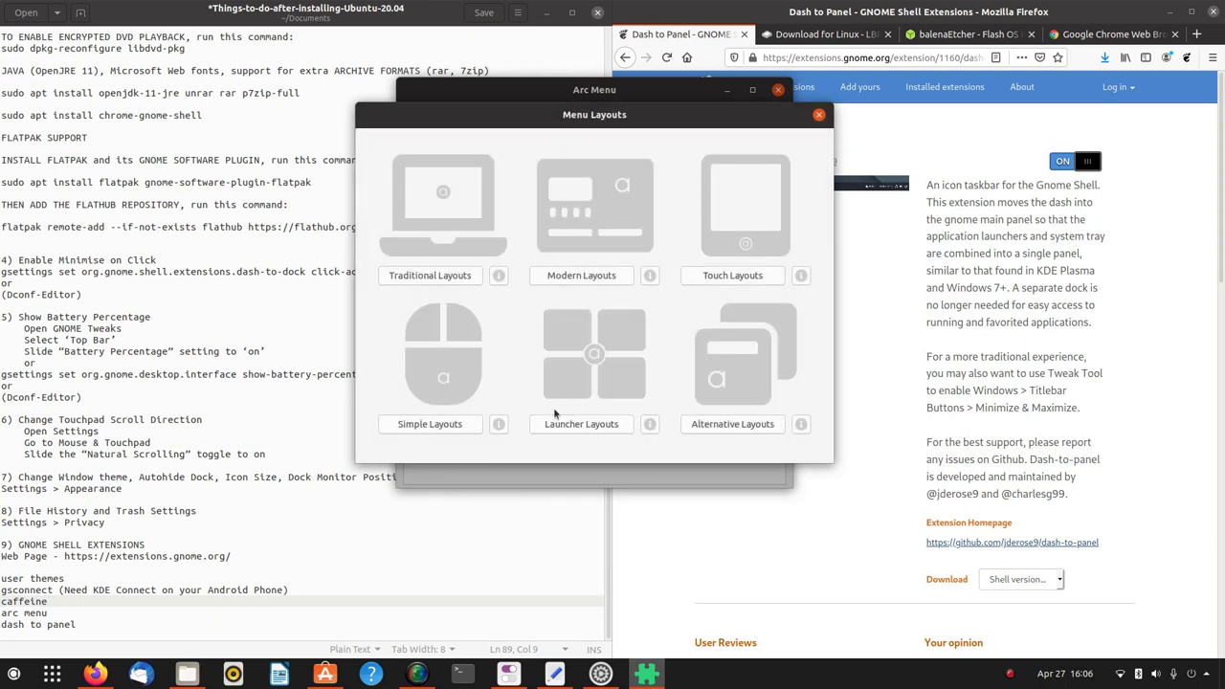
- Browse the Simple, Launcher, Alternative and Traditional layout categories
left_click(433, 431)
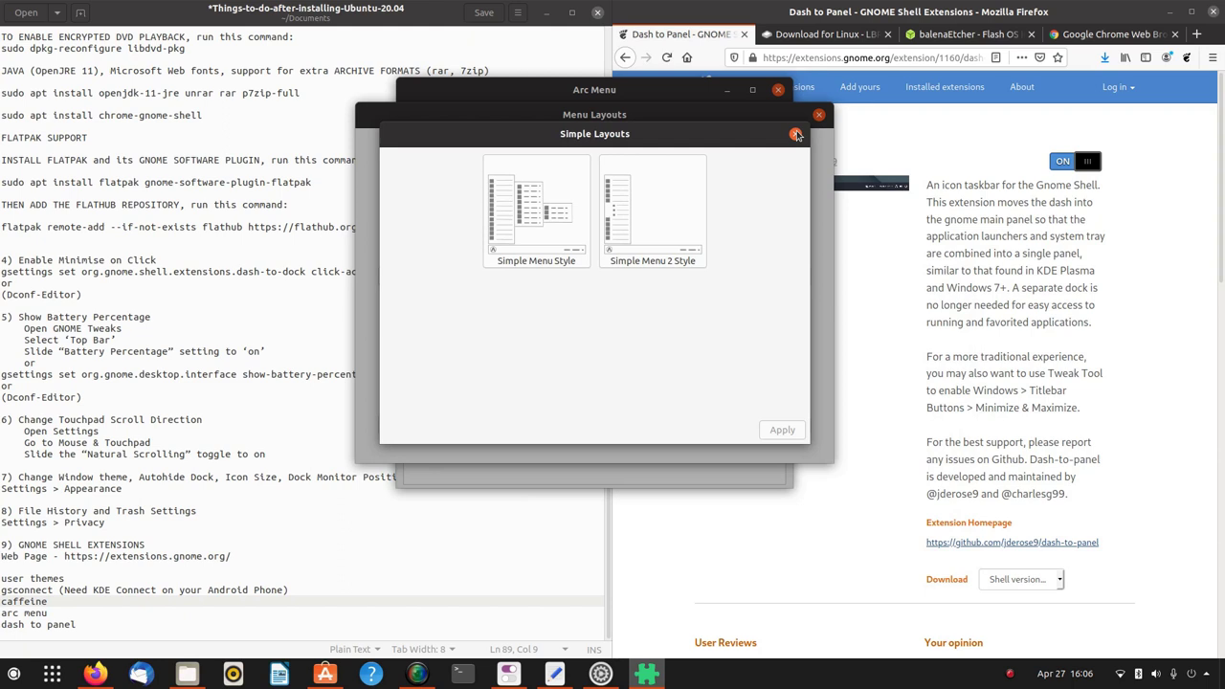
left_click(796, 135)
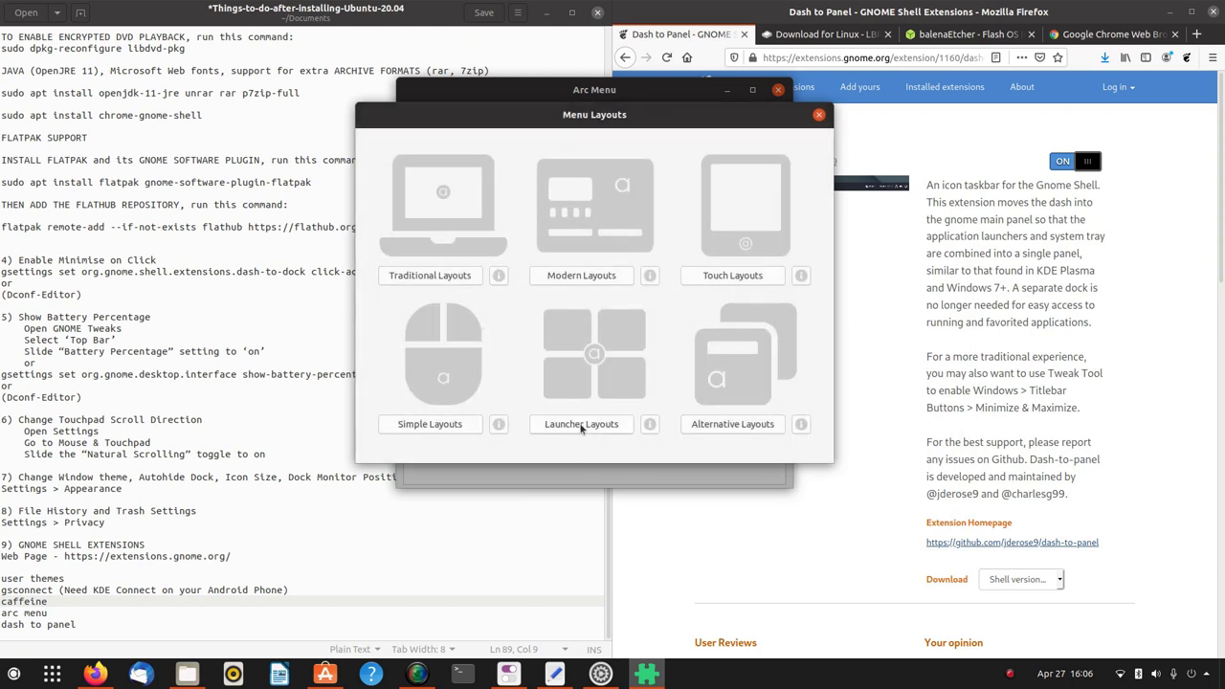
left_click(581, 425)
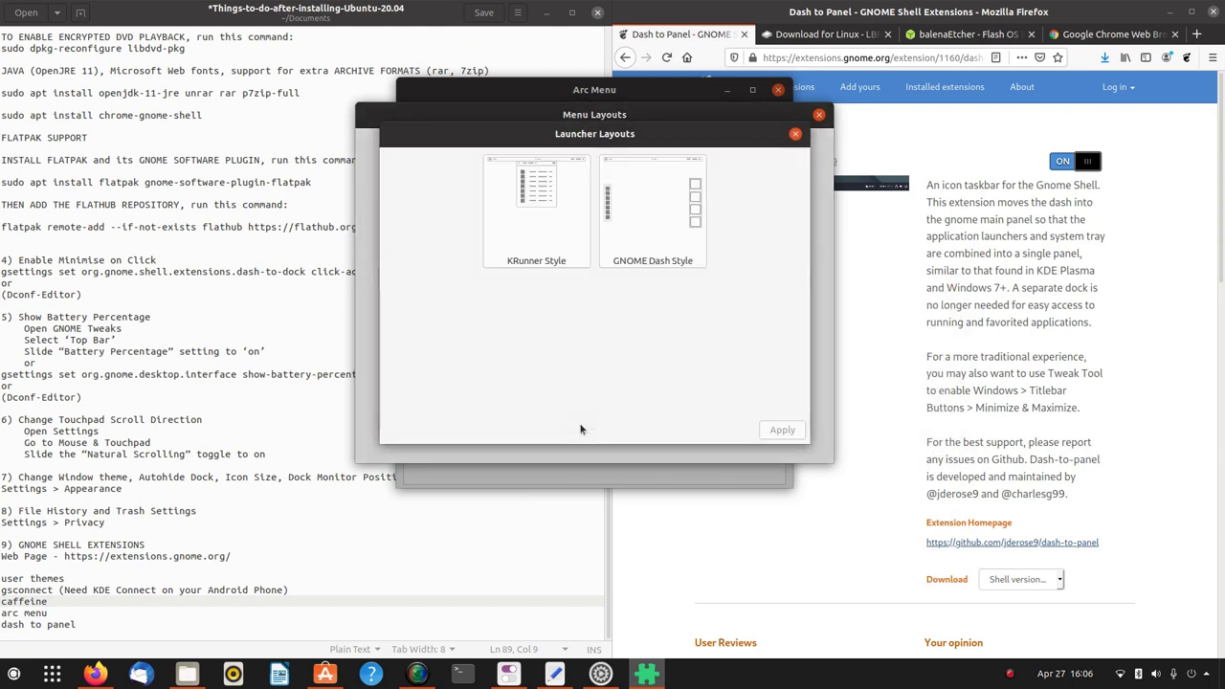
left_click(795, 135)
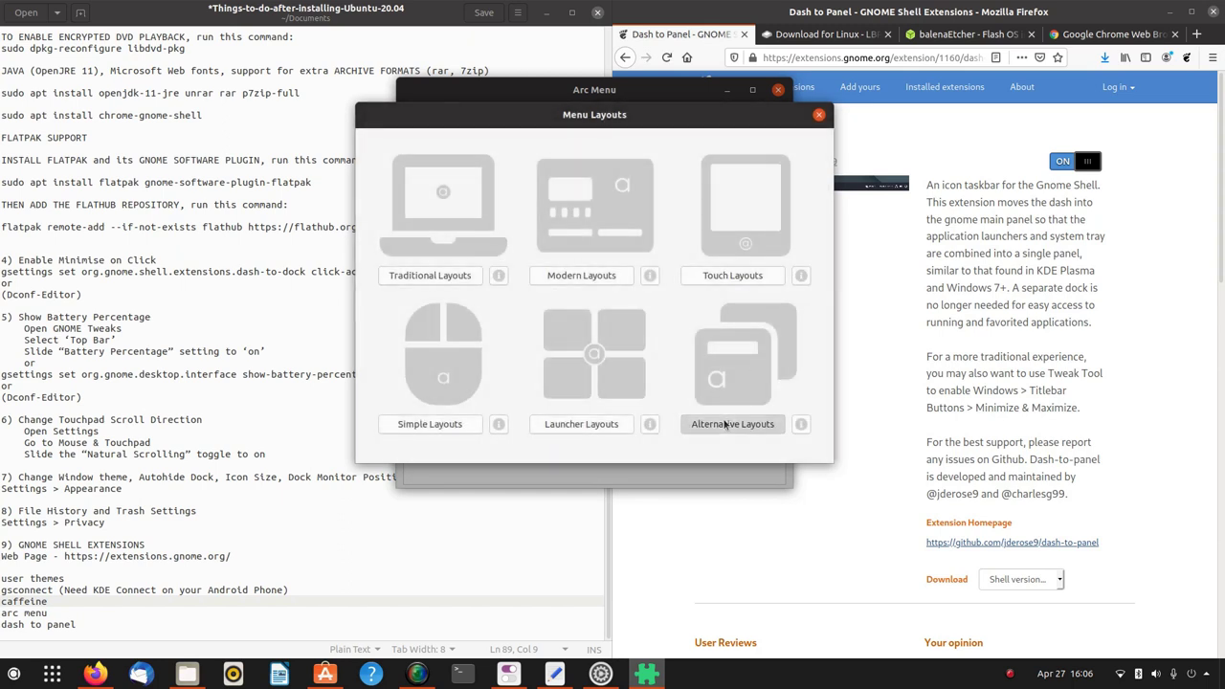
left_click(727, 424)
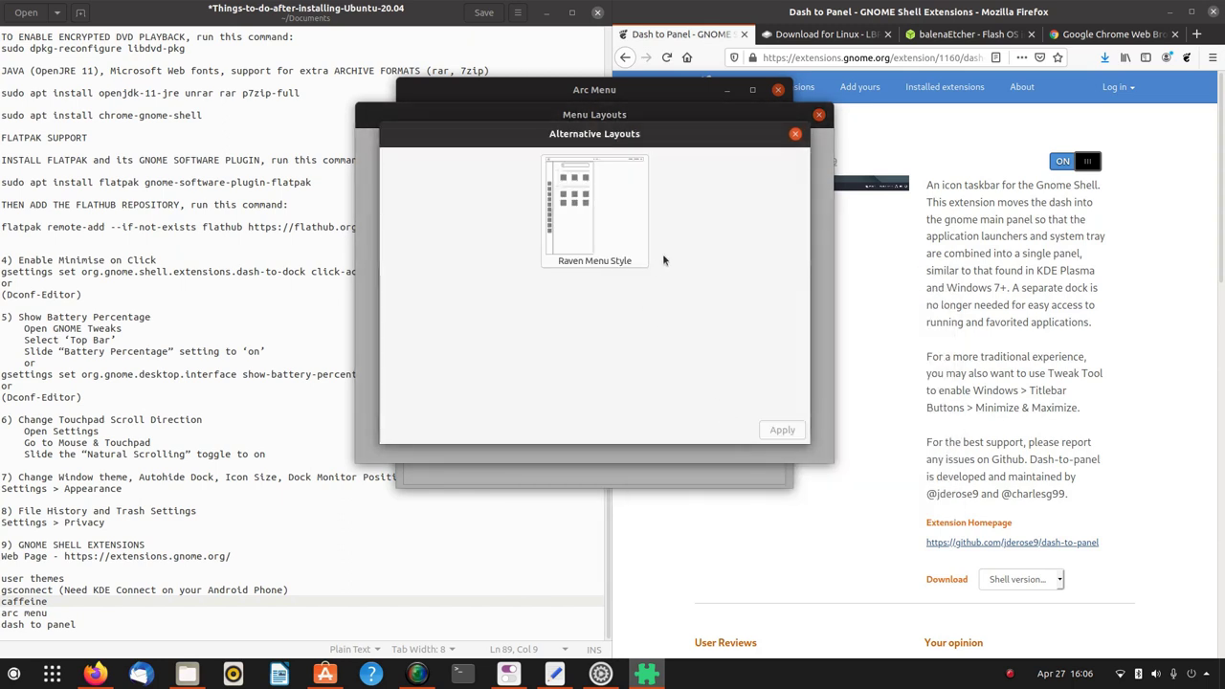
left_click(796, 135)
left_click(465, 277)
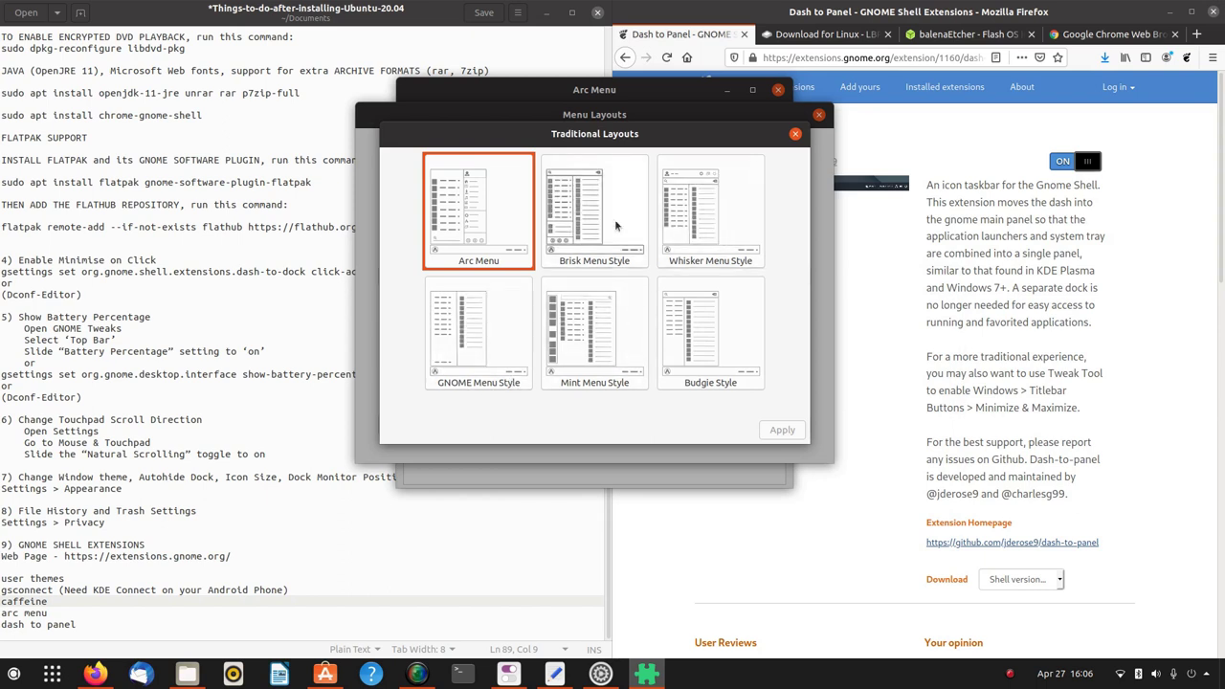
left_click(795, 135)
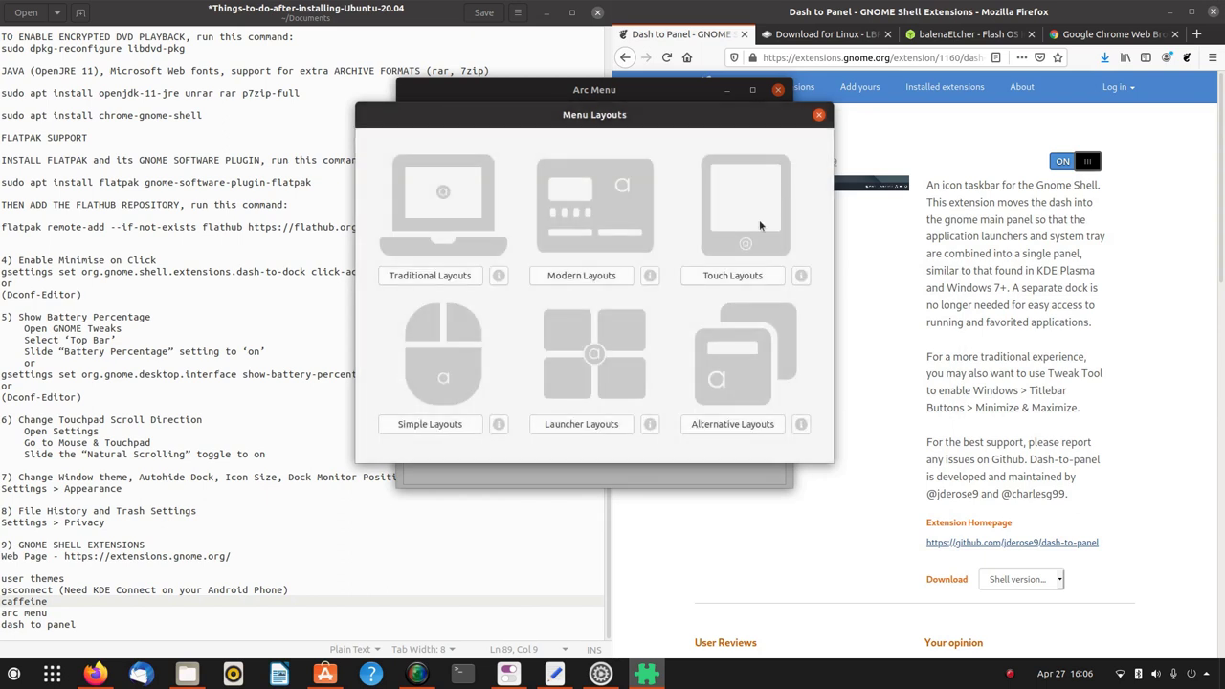
- Select Windows 10 Style under Modern Layouts and apply it
left_click(587, 275)
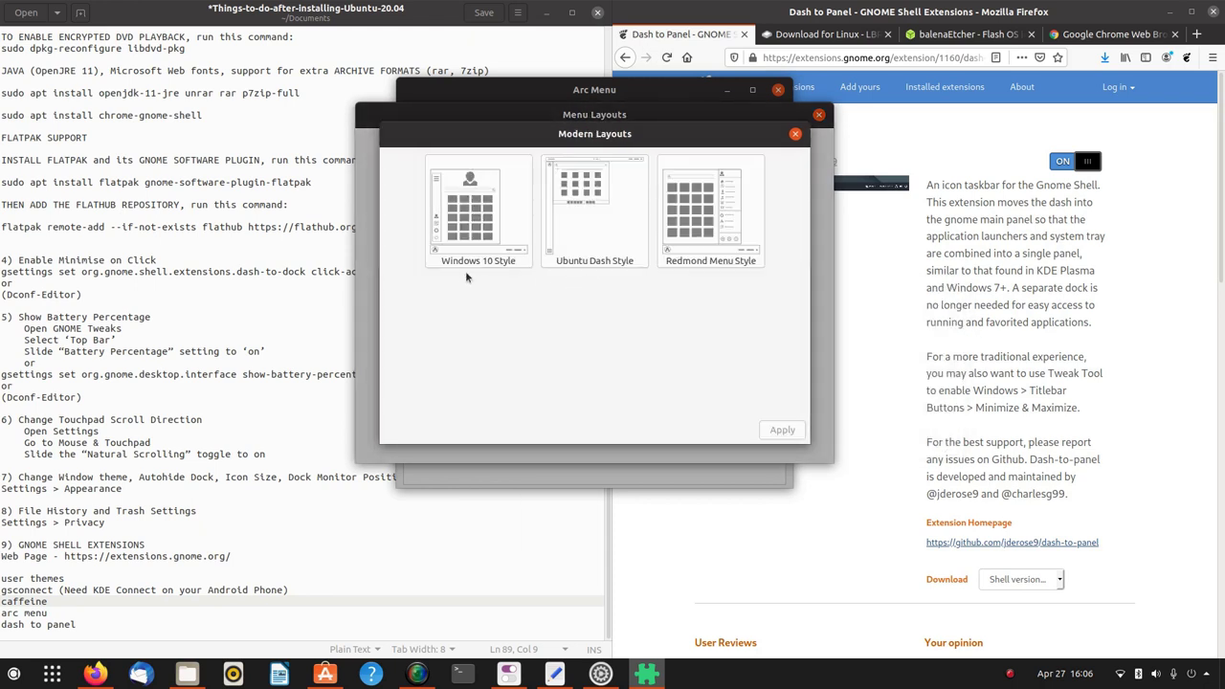
left_click(466, 219)
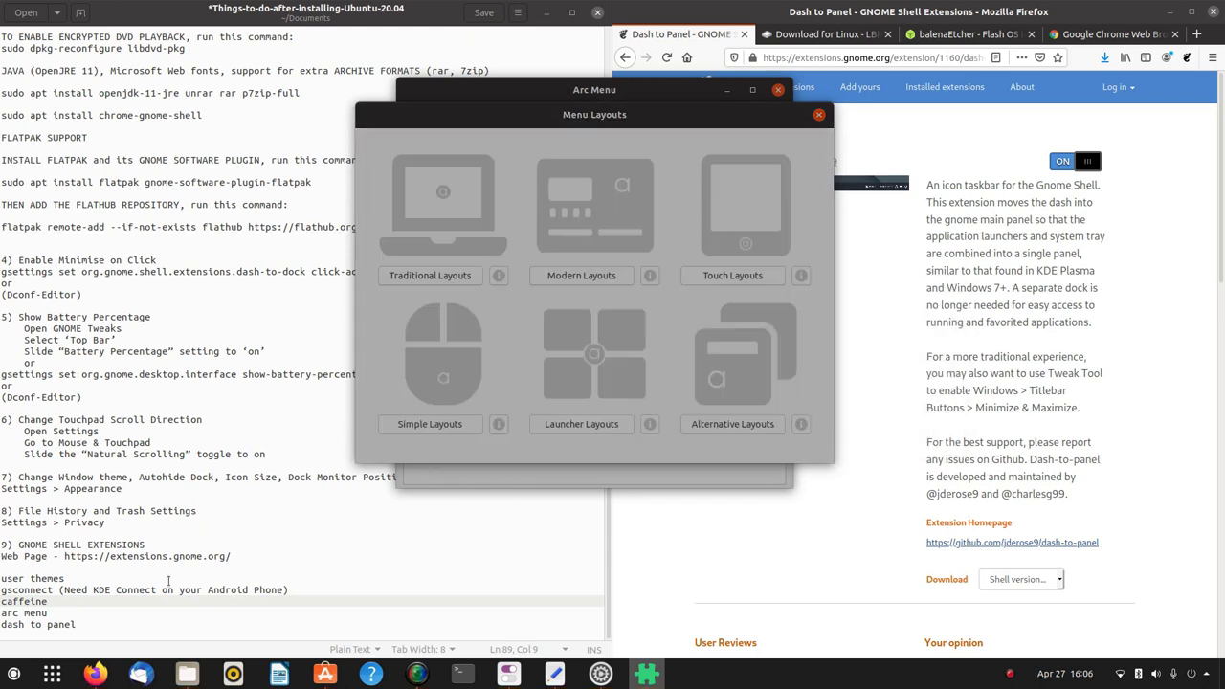
left_click(13, 676)
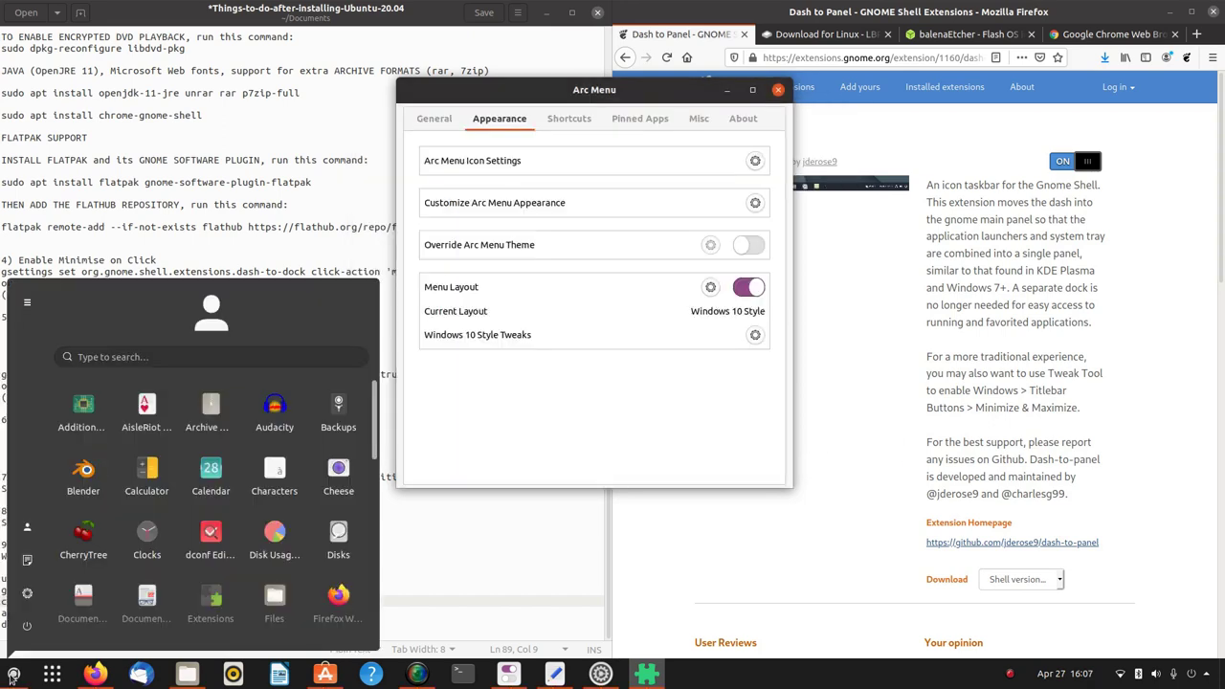
- Switch the Arc Menu layout to Ubuntu Dash Style from Modern Layouts
left_click(14, 676)
left_click(710, 287)
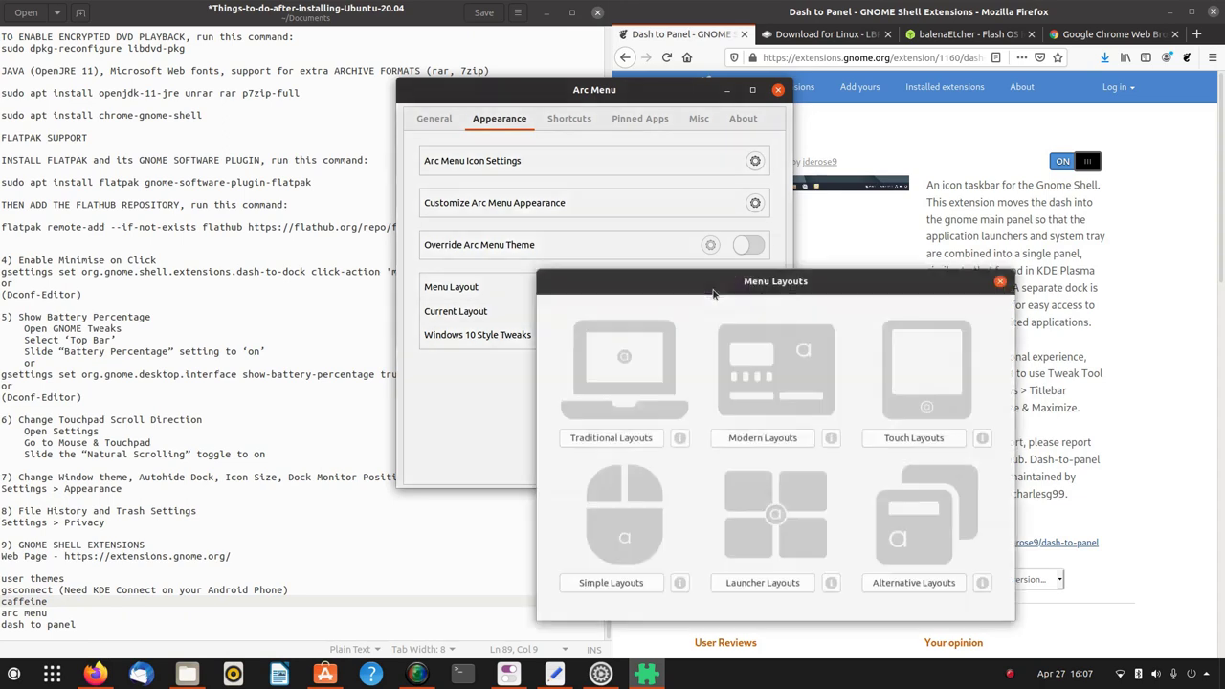
left_click(584, 277)
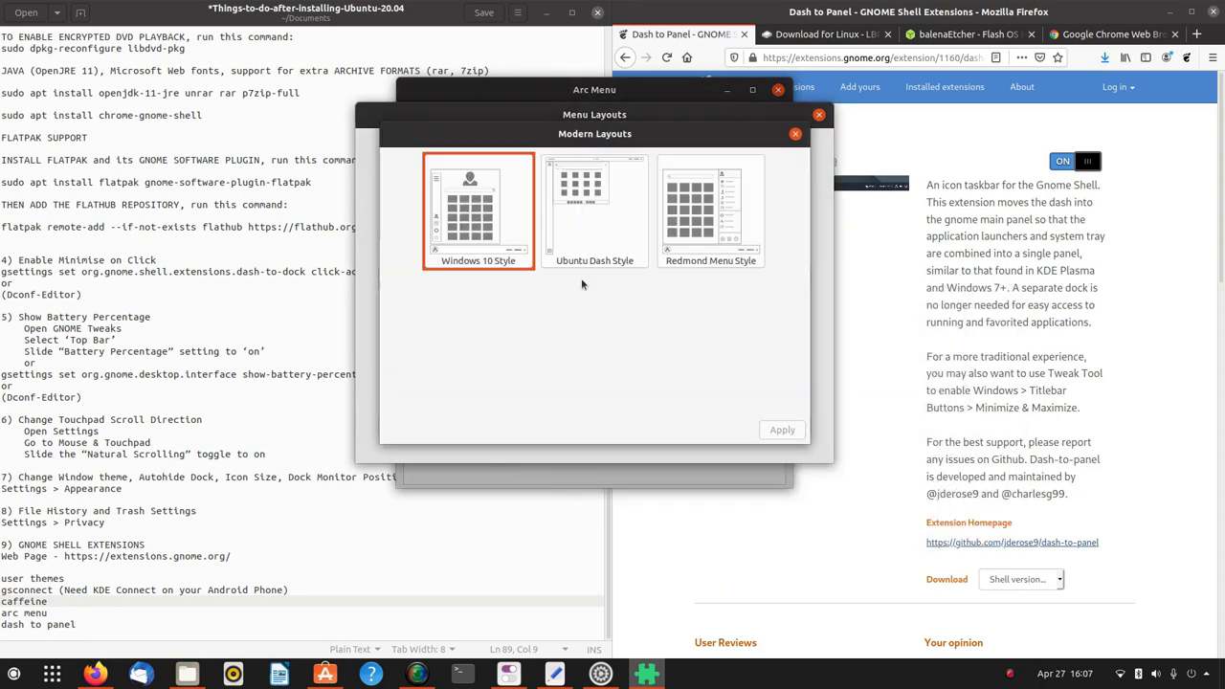
left_click(585, 251)
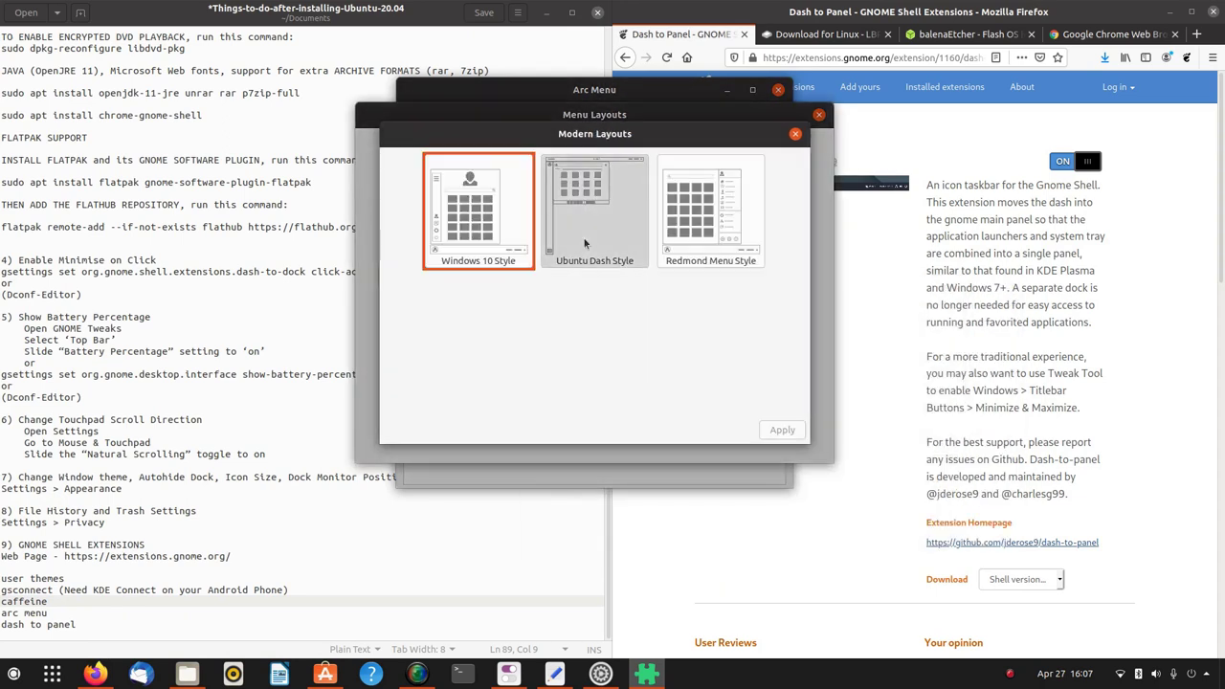
left_click(782, 431)
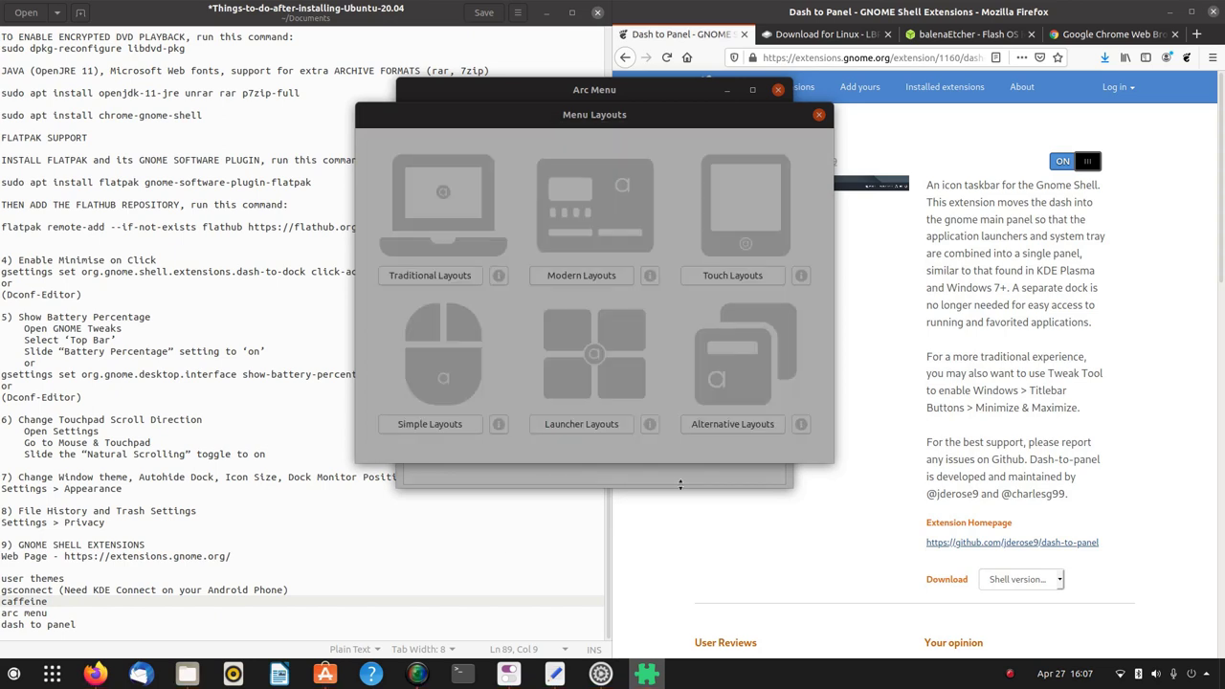
- Preview the Ubuntu Dash menu, toggling its category list and opening the home folder
left_click(14, 675)
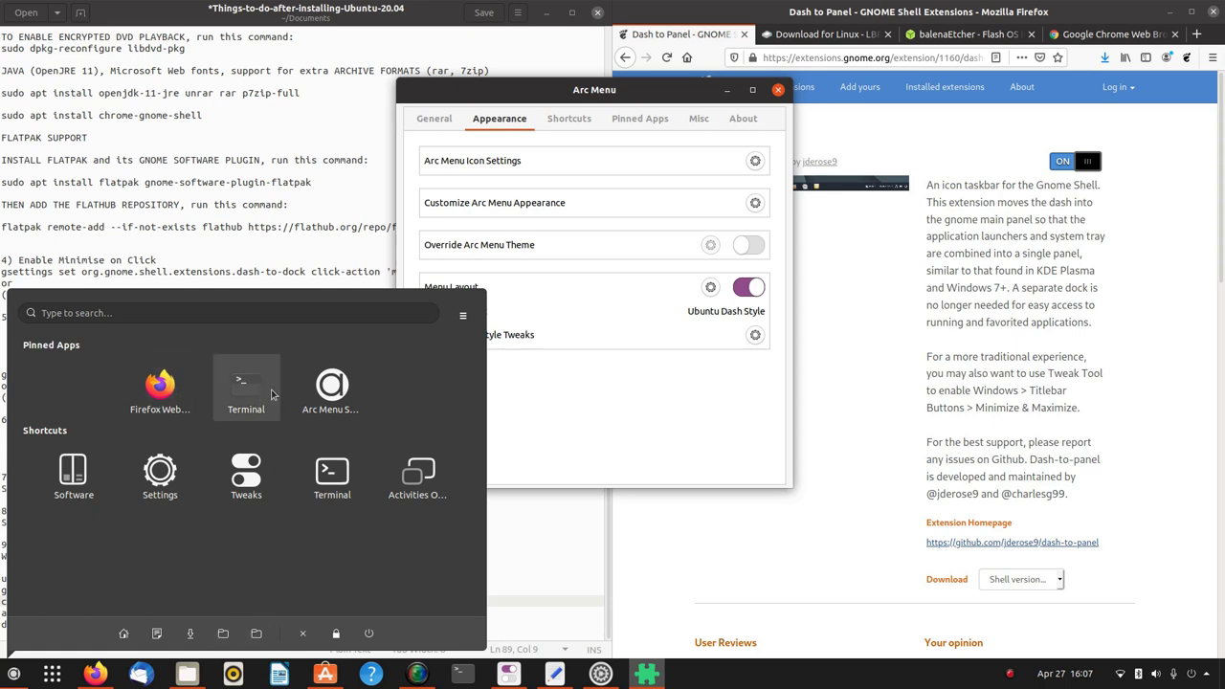
left_click(469, 315)
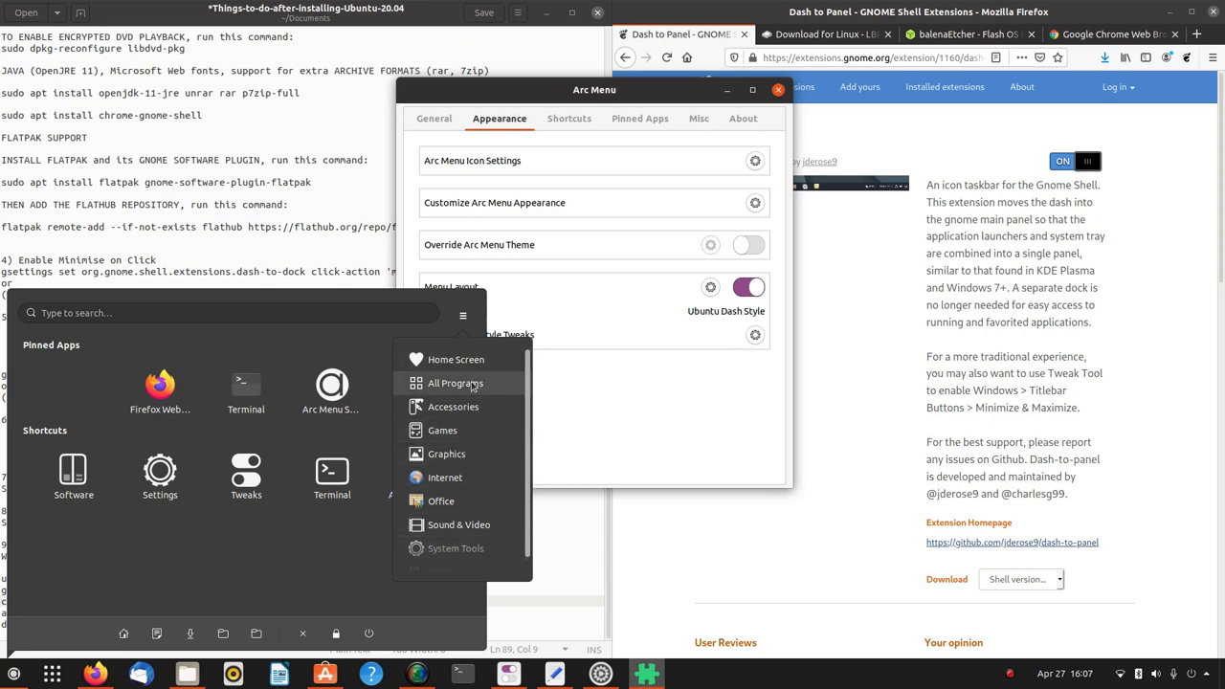
left_click(468, 316)
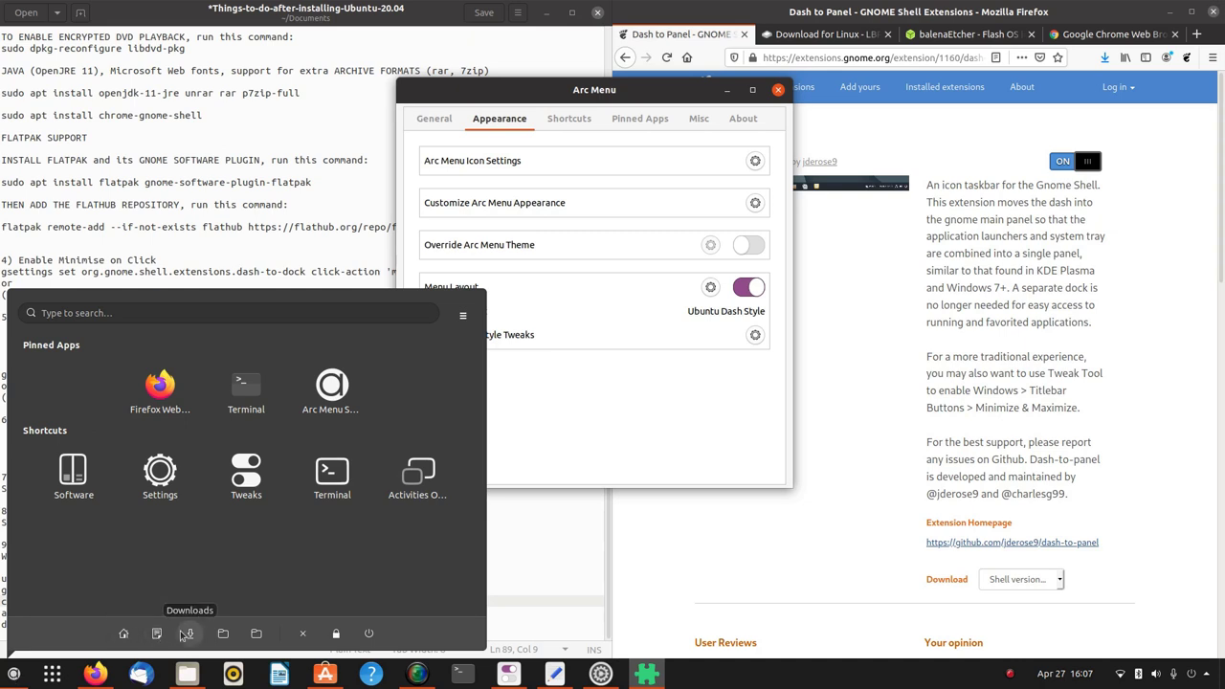
left_click(123, 633)
left_click(599, 171)
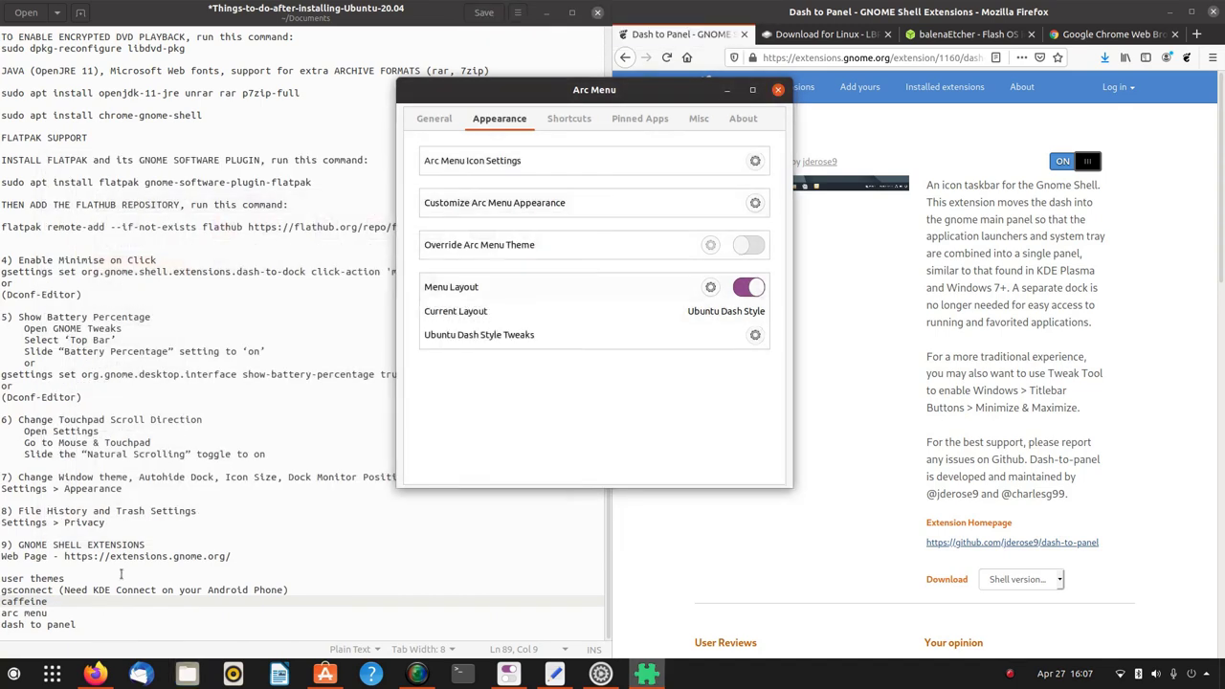
- Apply the Elementary Menu Style layout from Touch Layouts
left_click(711, 286)
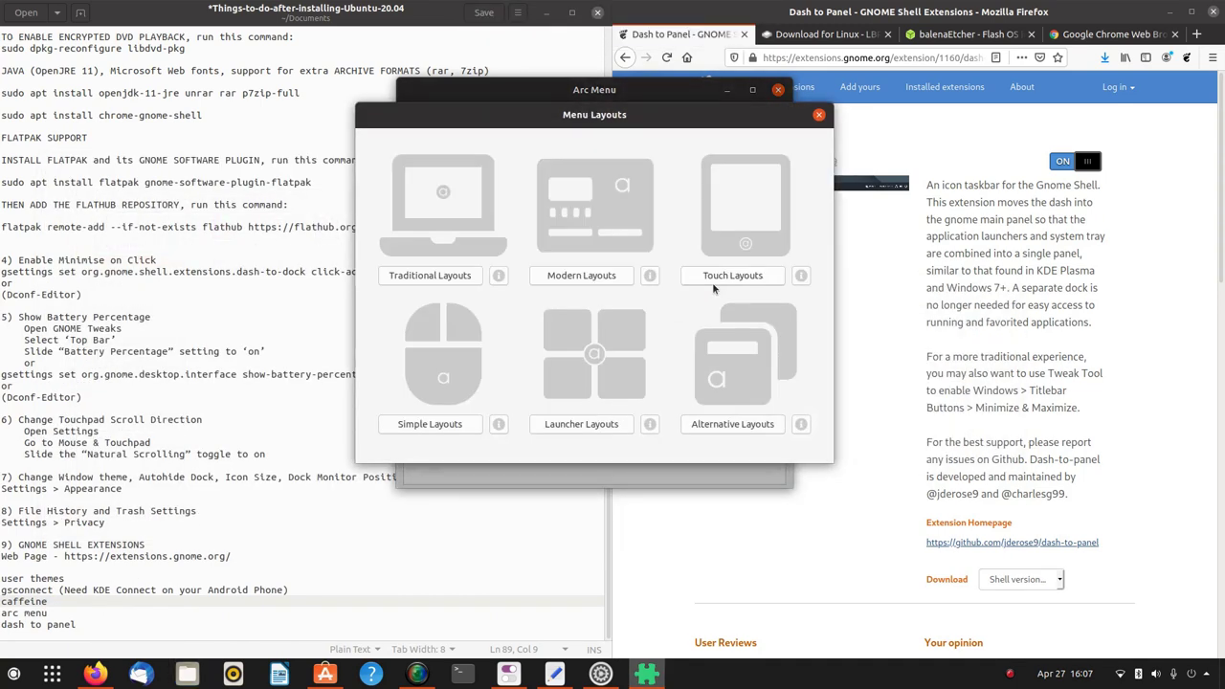
left_click(727, 279)
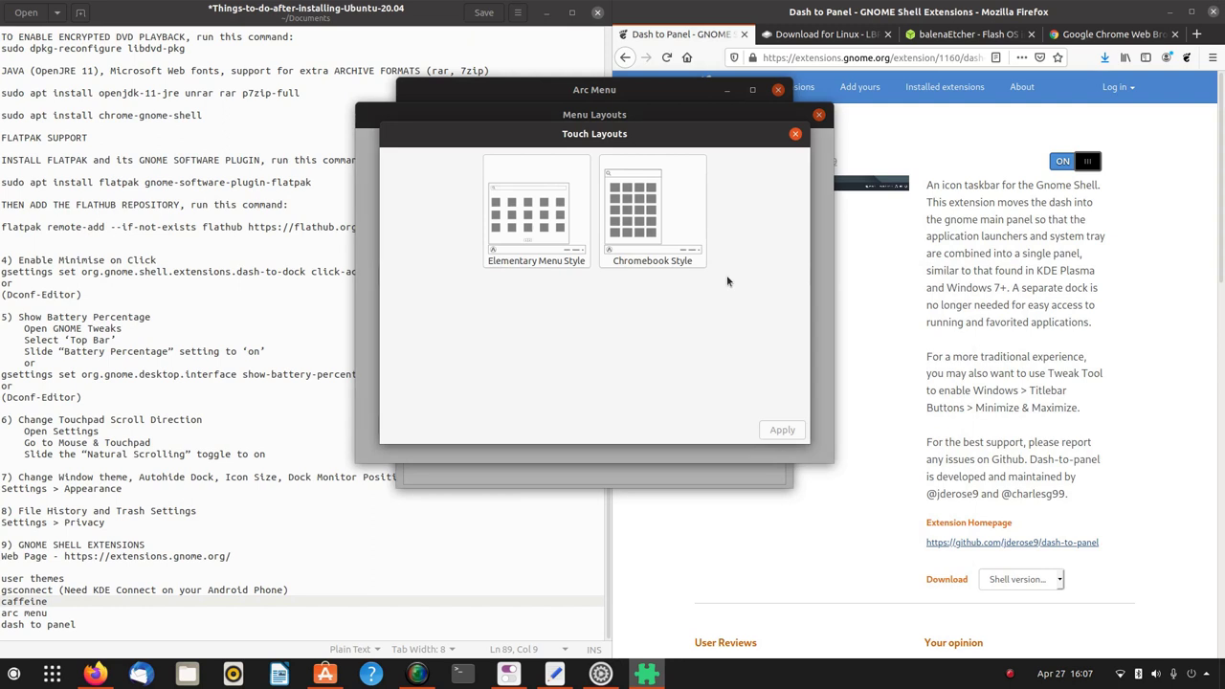
left_click(560, 261)
left_click(781, 431)
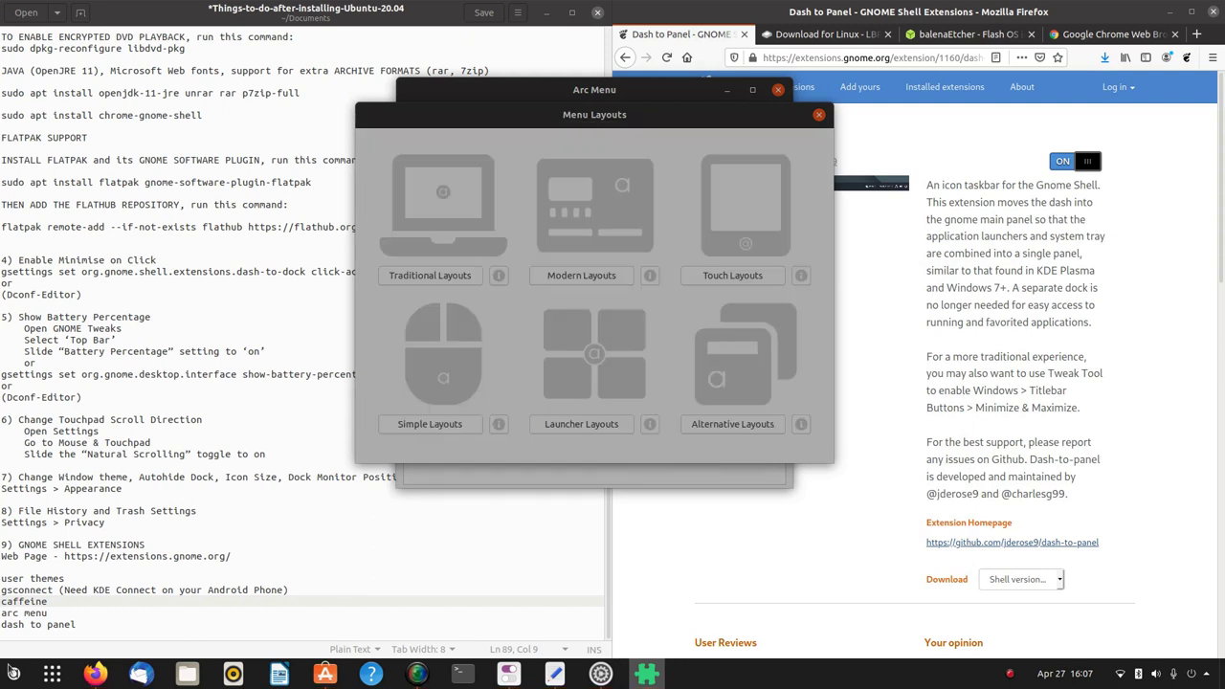
- Preview the Elementary Menu's full-screen app grid, scrolling through it
left_click(14, 675)
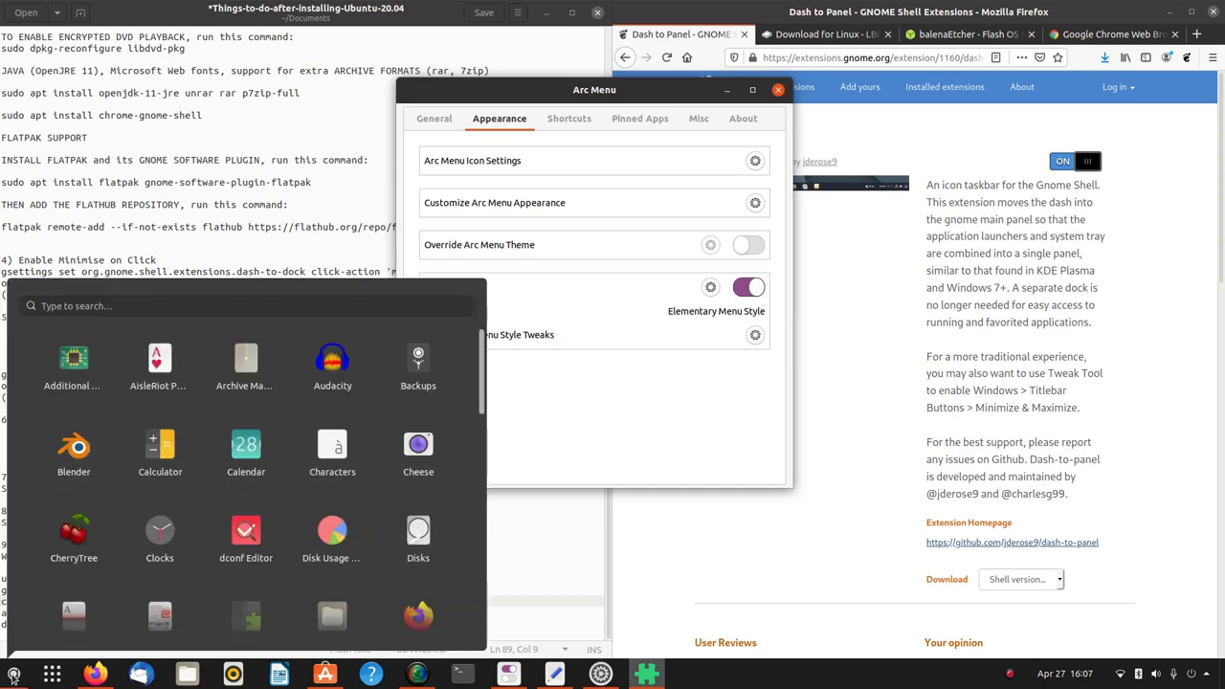
scroll(249, 522, "down", 10)
scroll(252, 514, "up", 10)
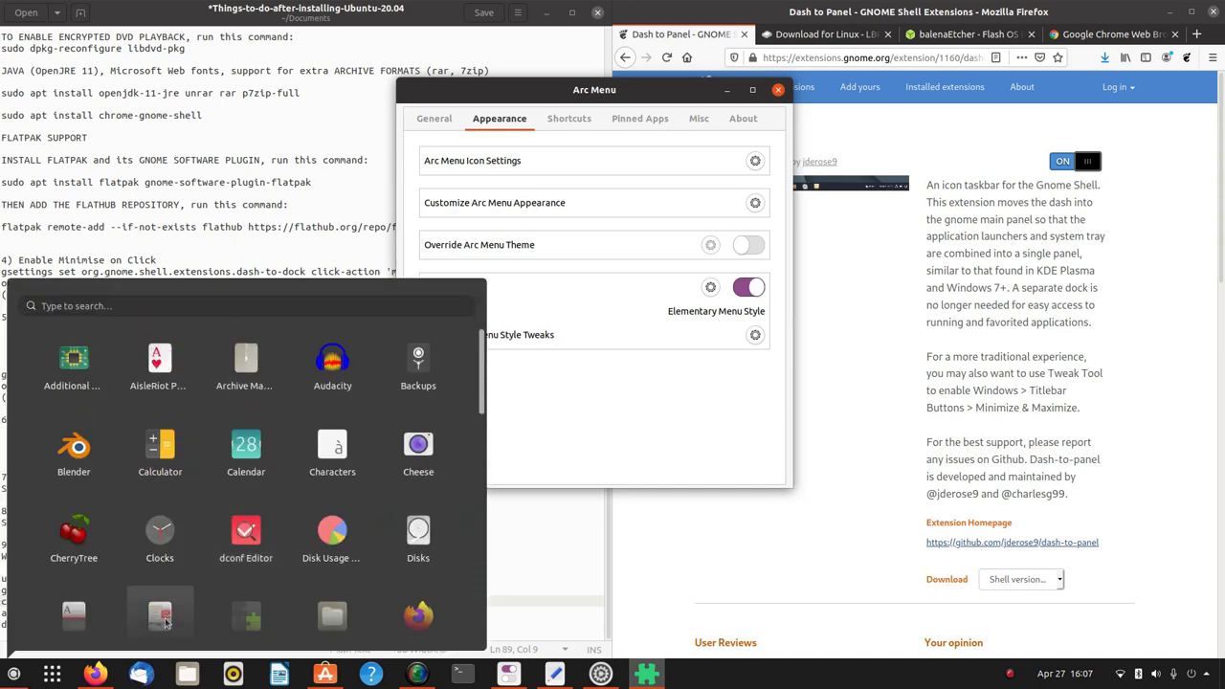
left_click(13, 674)
left_click(14, 675)
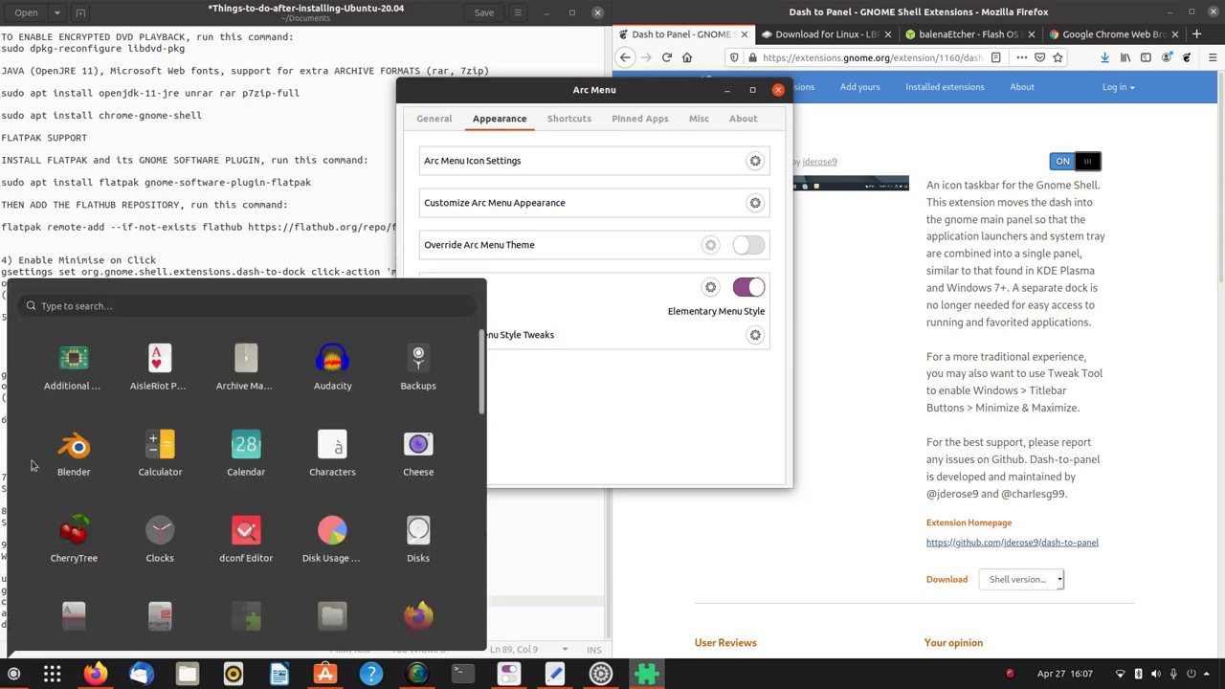
scroll(455, 458, "down", 10)
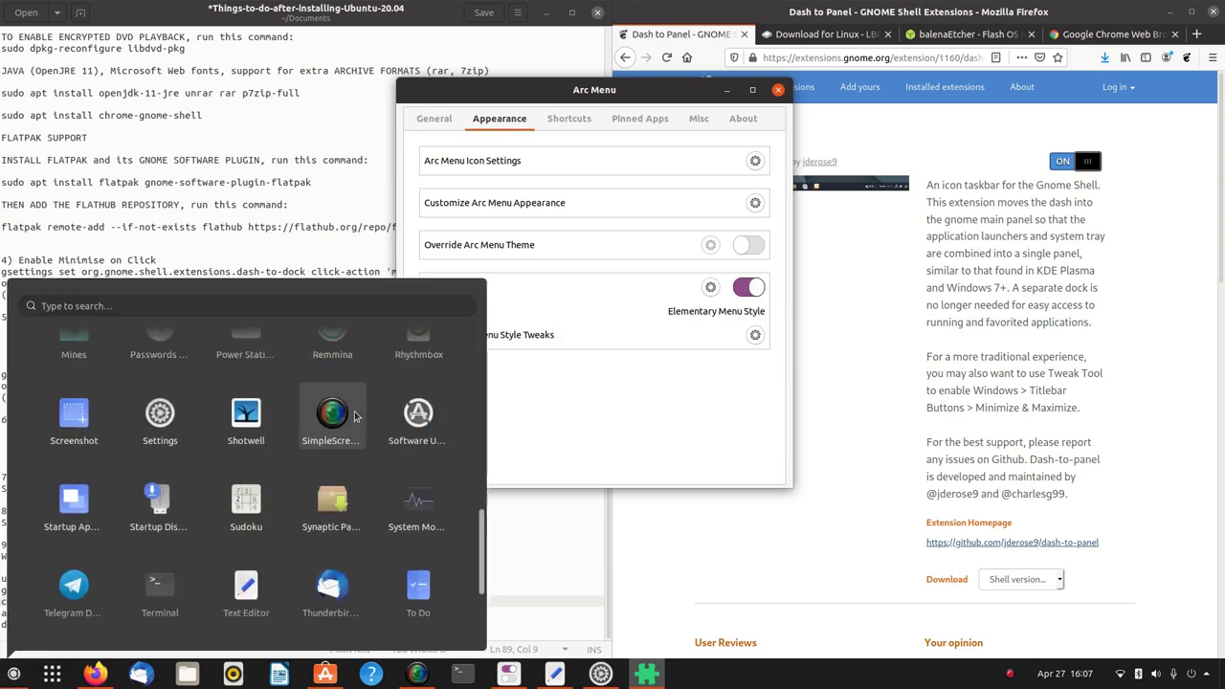
left_click(14, 675)
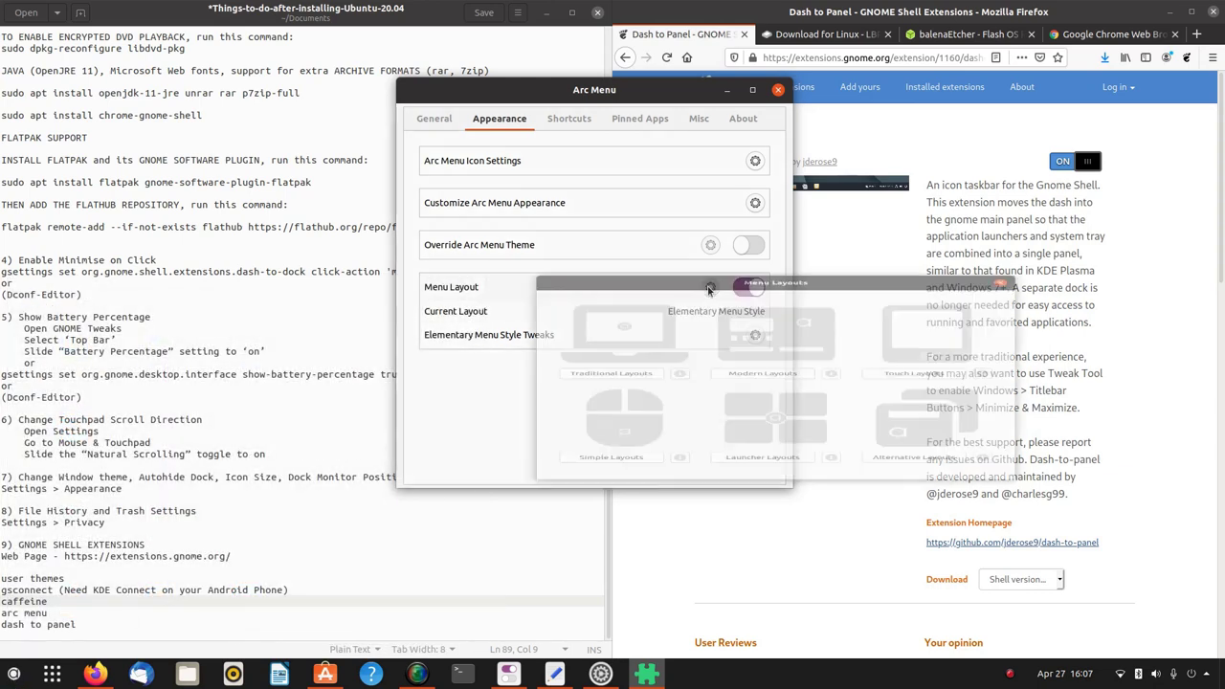
left_click(710, 287)
- Browse the Modern, Touch, Simple and Launcher layout categories
left_click(613, 276)
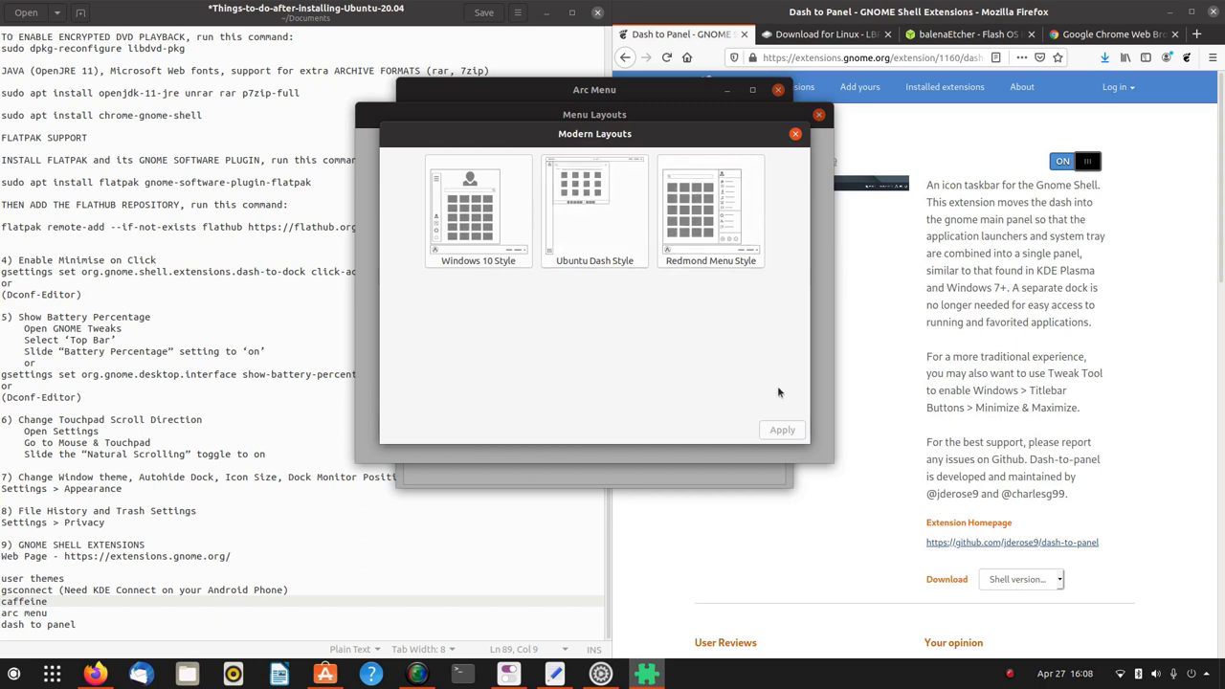
left_click(794, 133)
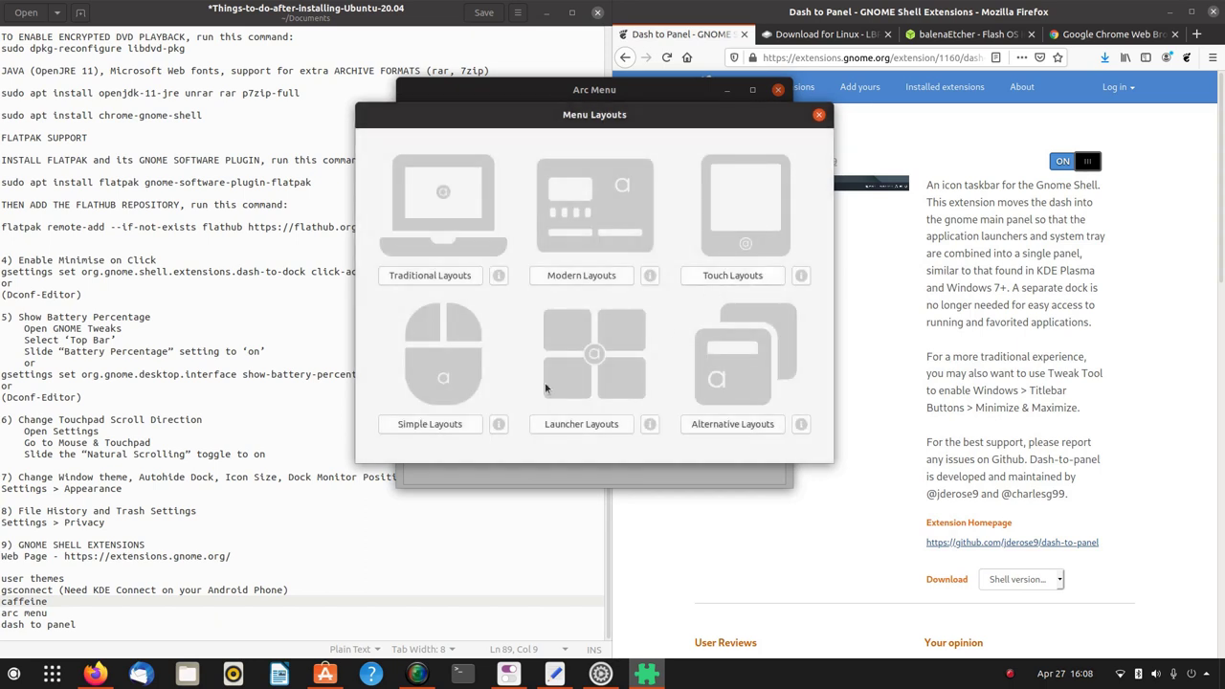
left_click(725, 278)
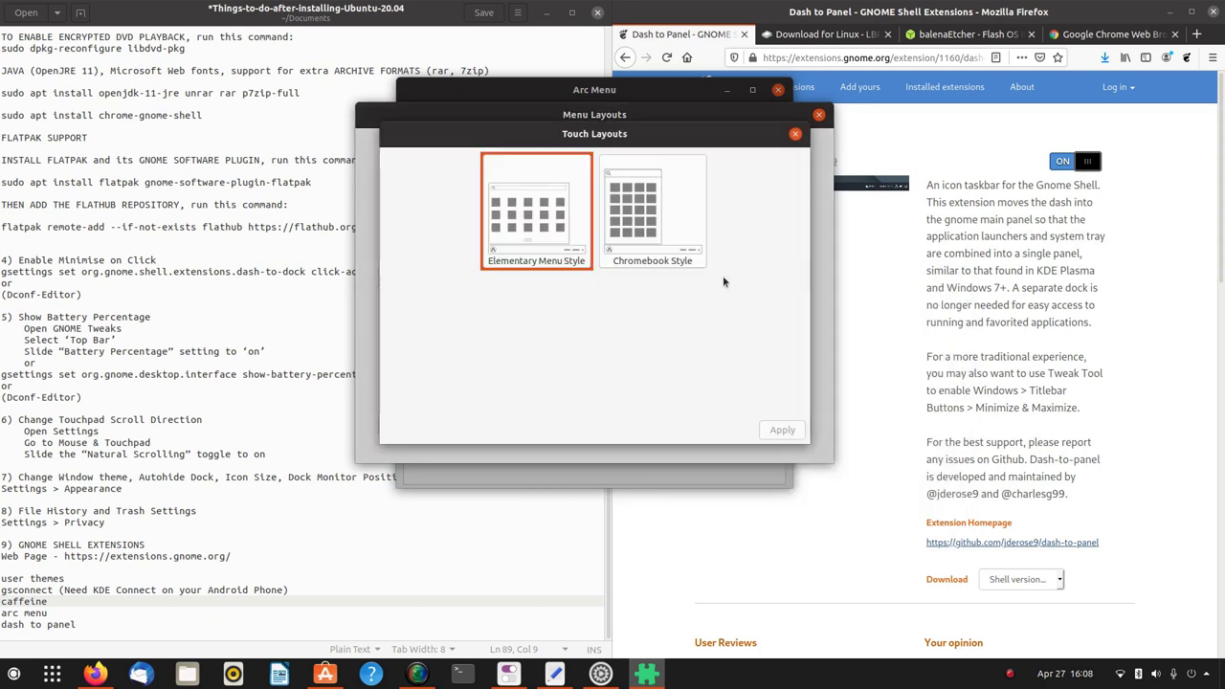
left_click(795, 134)
left_click(410, 427)
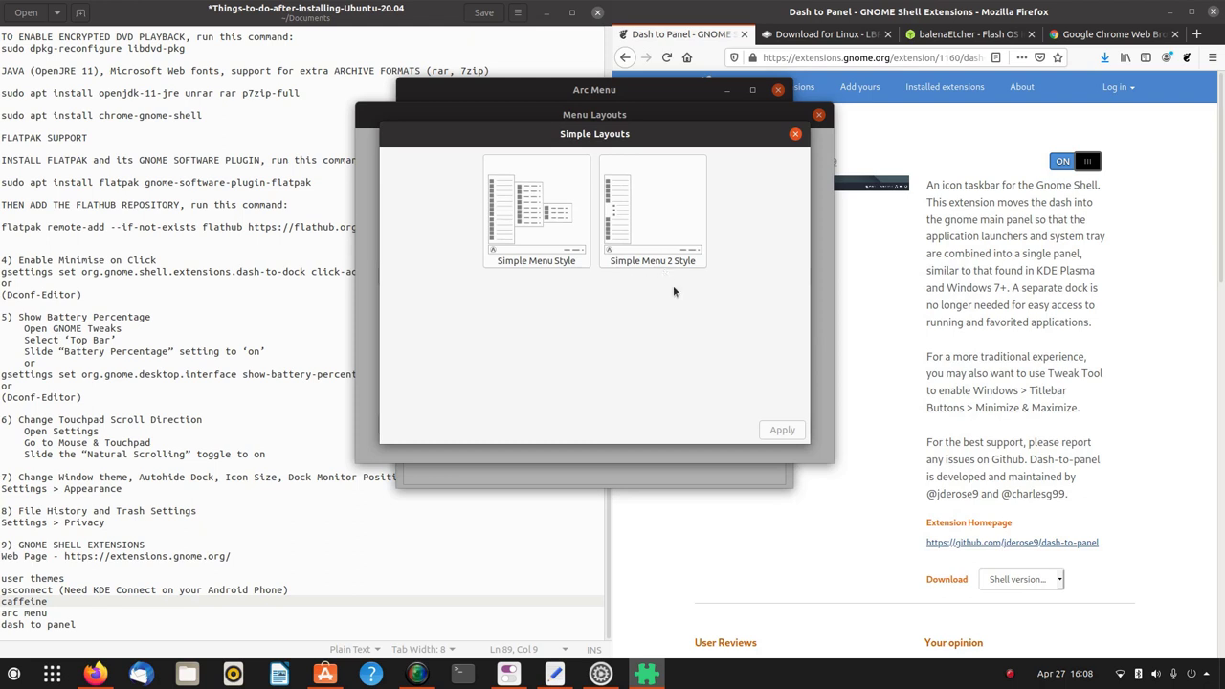
left_click(795, 135)
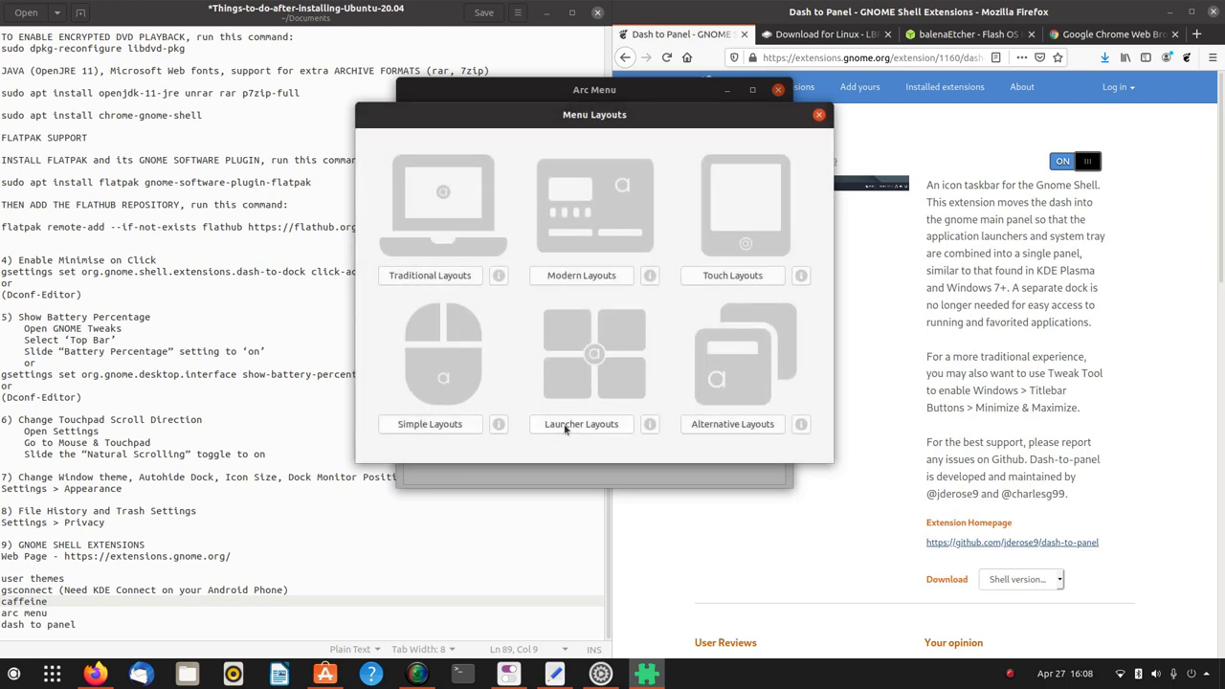
left_click(564, 424)
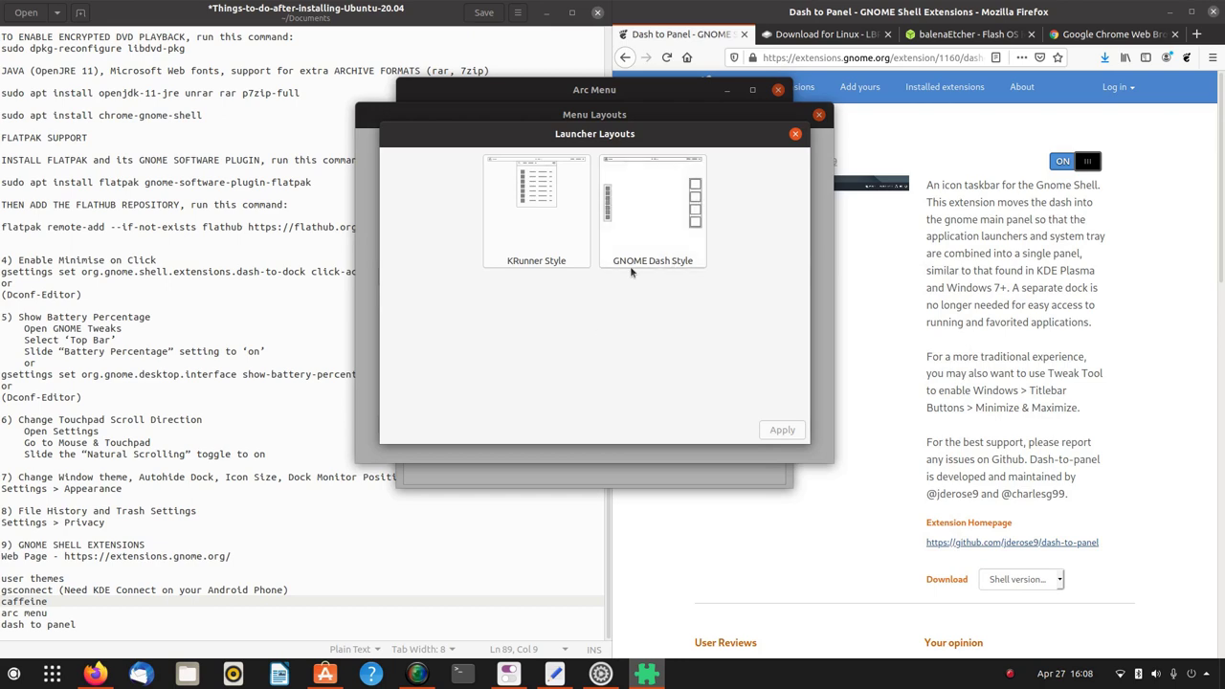
- Apply GNOME Dash Style and toggle the window overview it opens several times
left_click(678, 264)
left_click(781, 431)
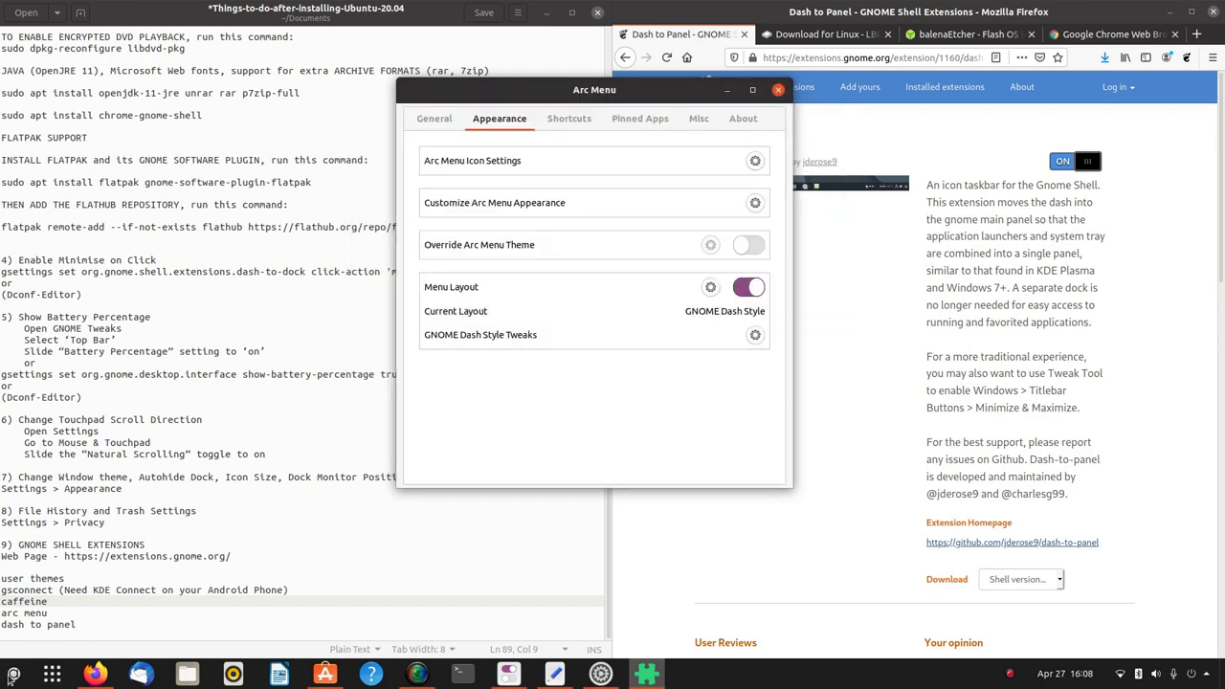
left_click(13, 675)
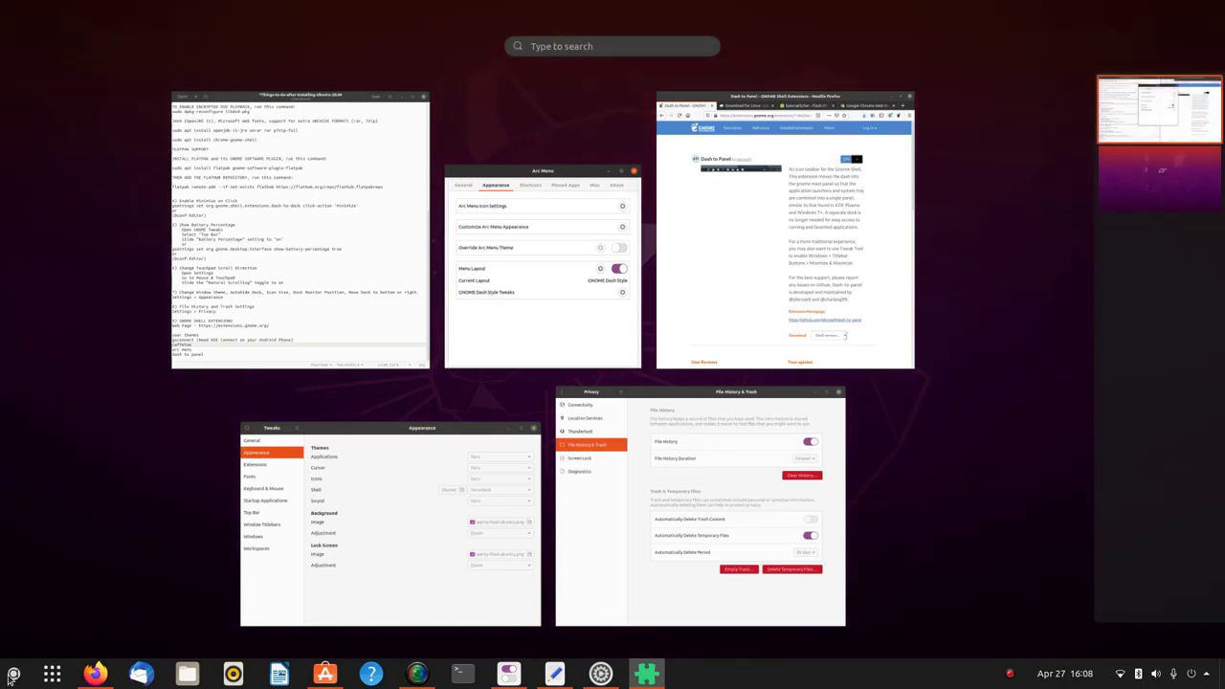
left_click(13, 675)
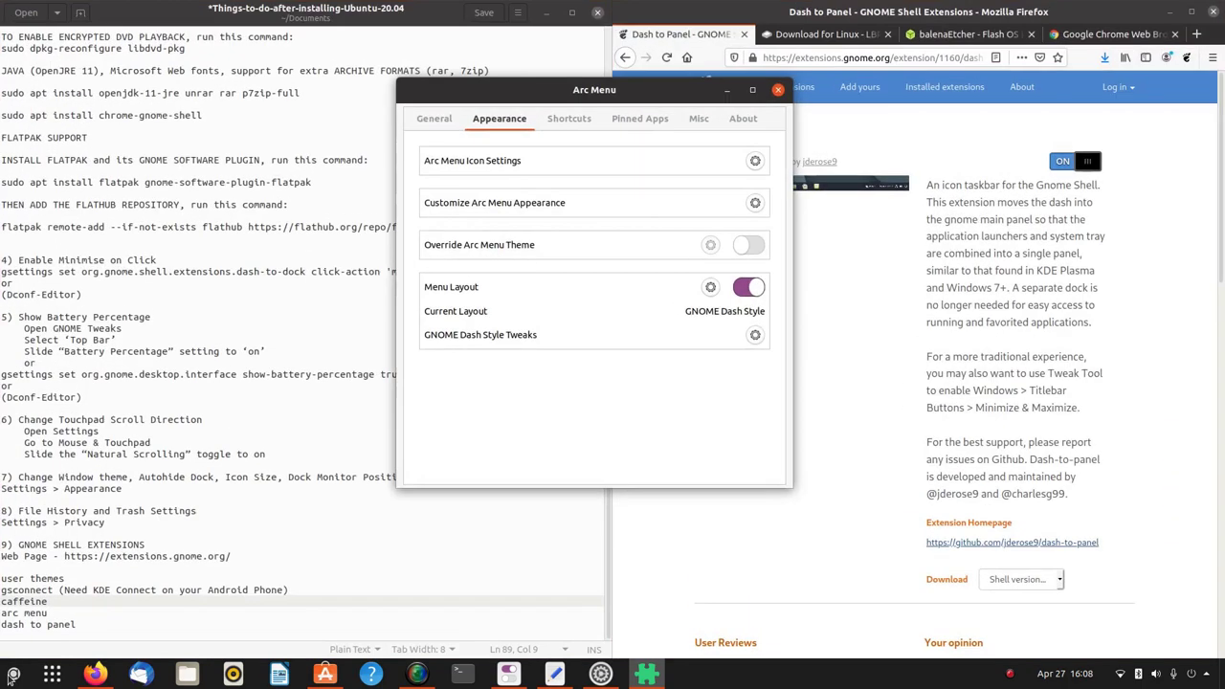
left_click(14, 675)
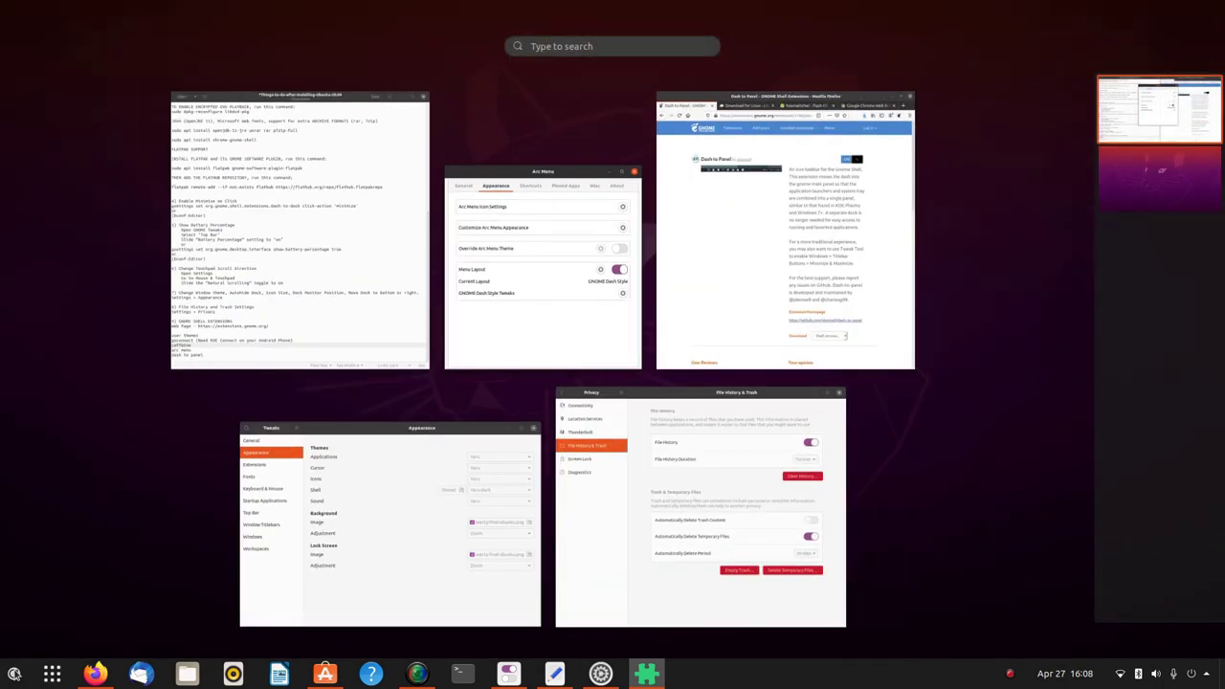
left_click(13, 675)
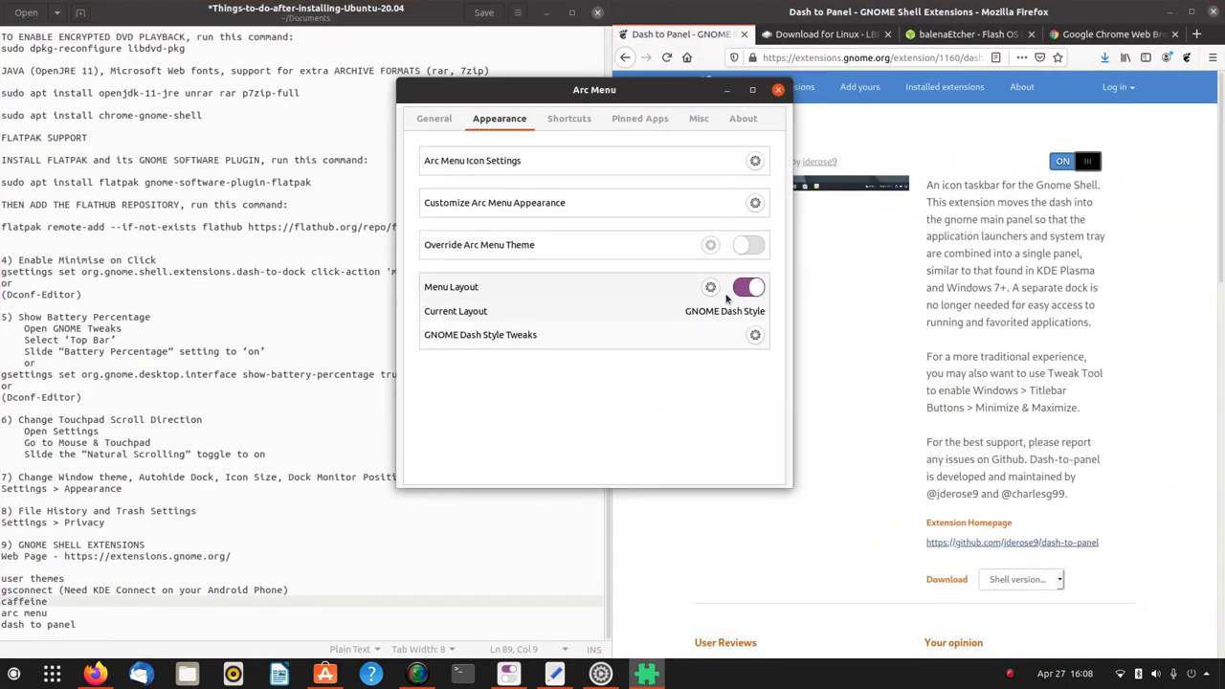
left_click(14, 675)
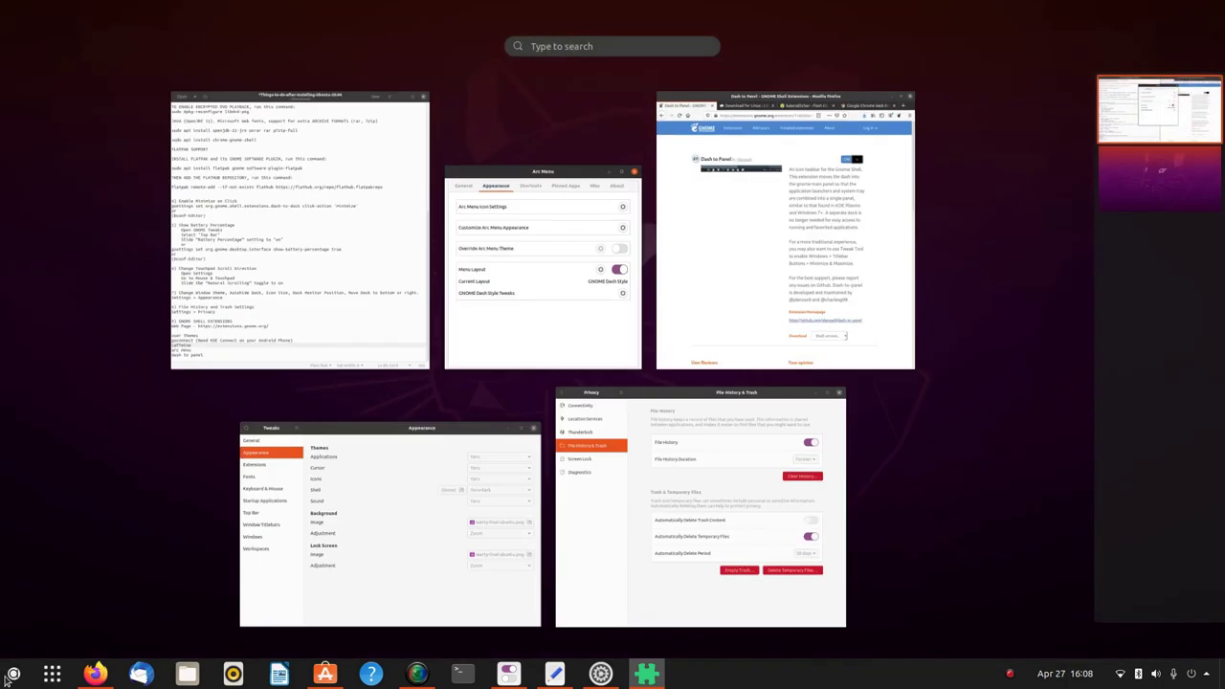
- Apply the Raven Menu Style layout and preview the menu
left_click(13, 675)
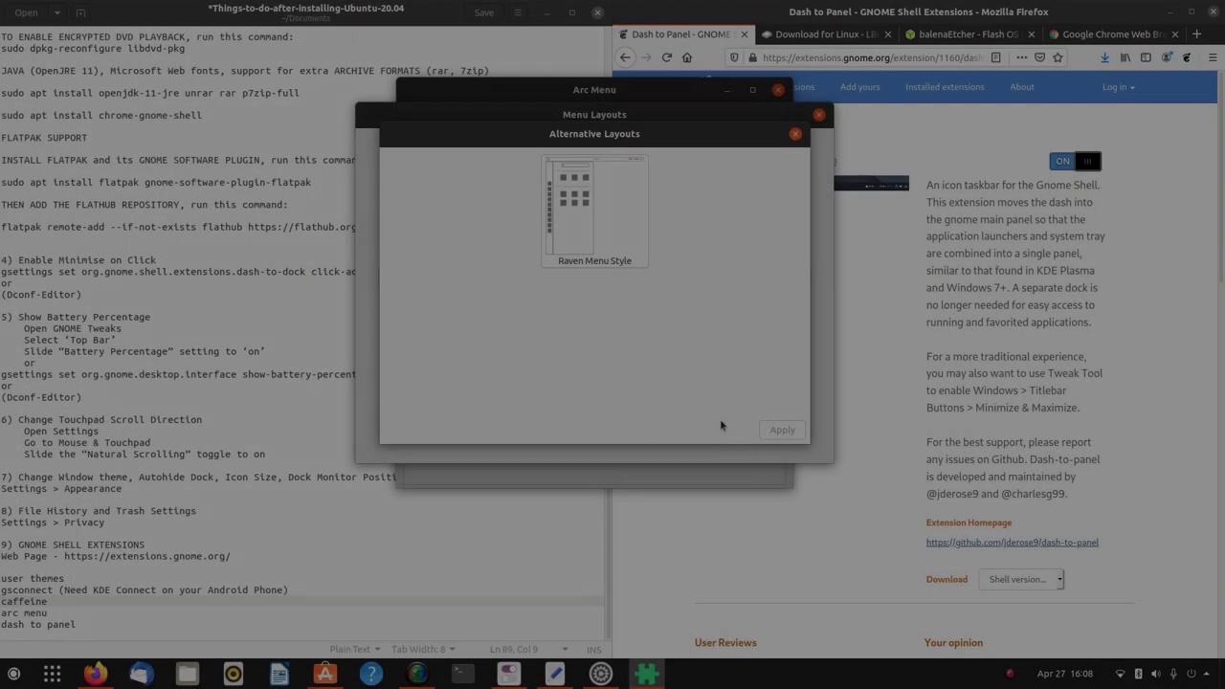
left_click(595, 211)
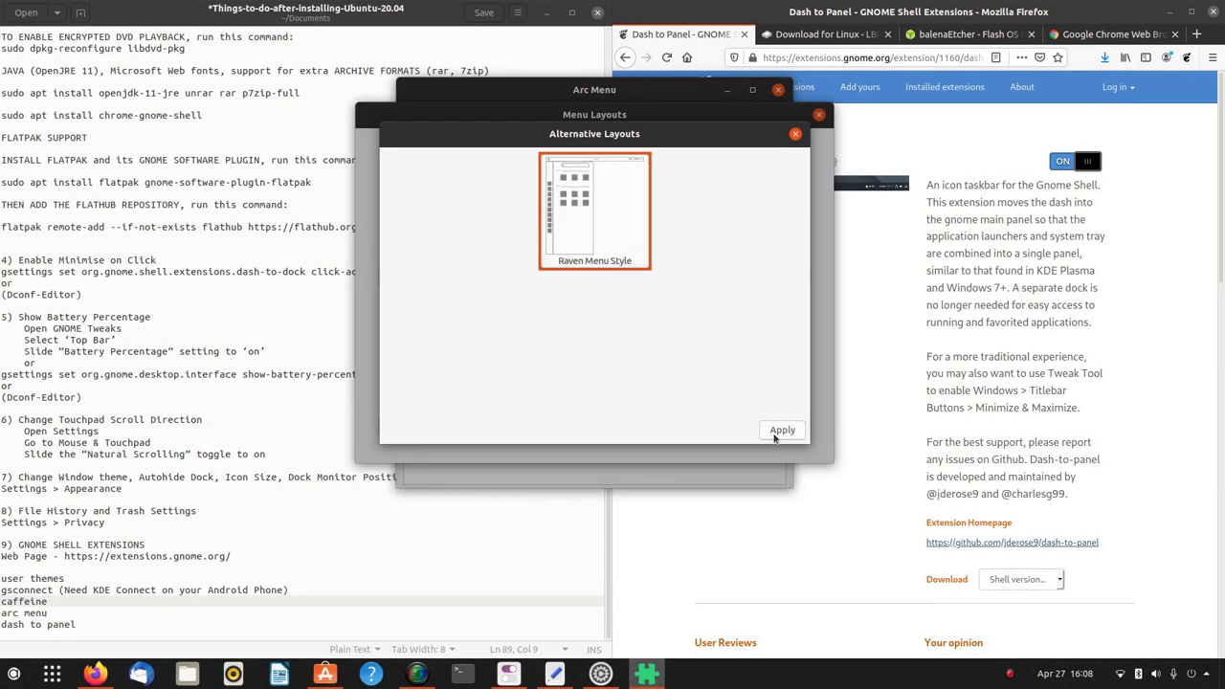
left_click(782, 430)
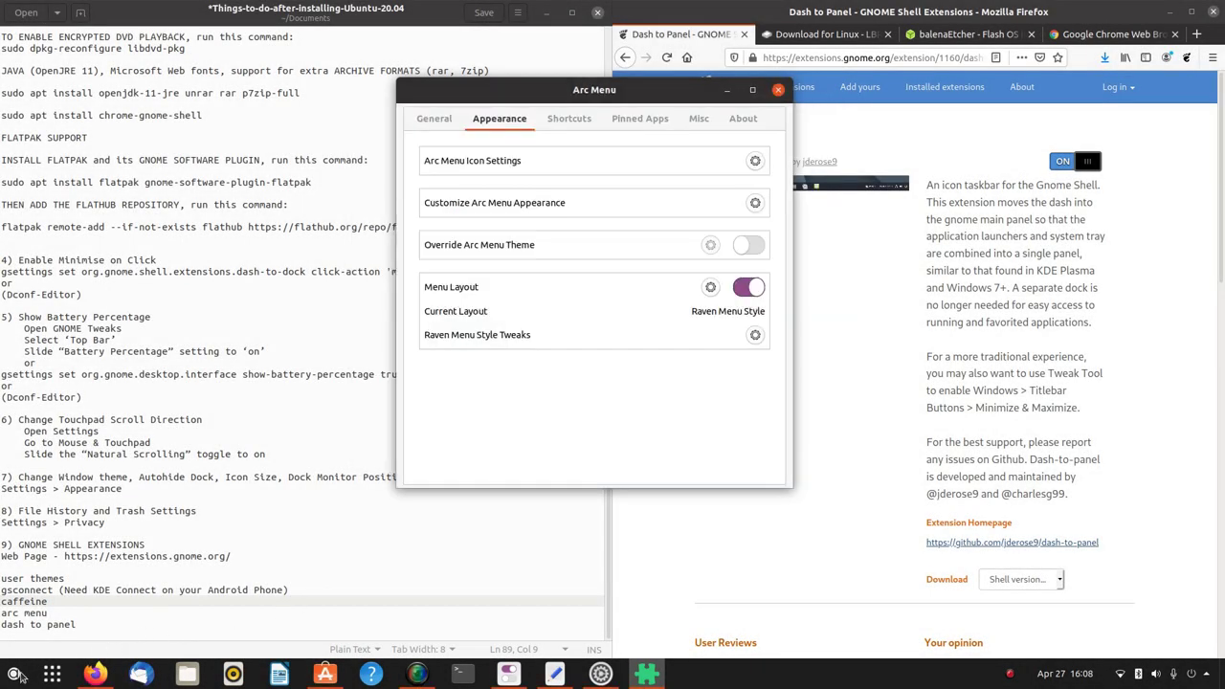
left_click(17, 676)
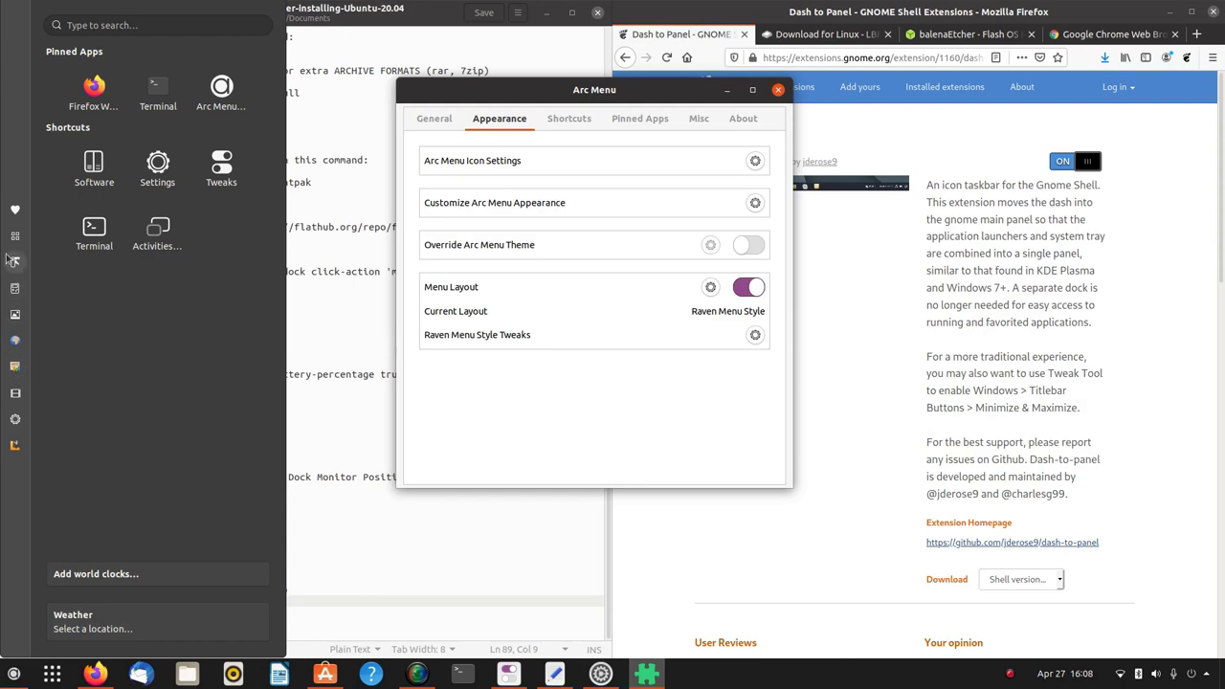
left_click(5, 678)
- Apply the traditional Arc Menu layout and preview its categories and favourites
left_click(710, 287)
left_click(429, 275)
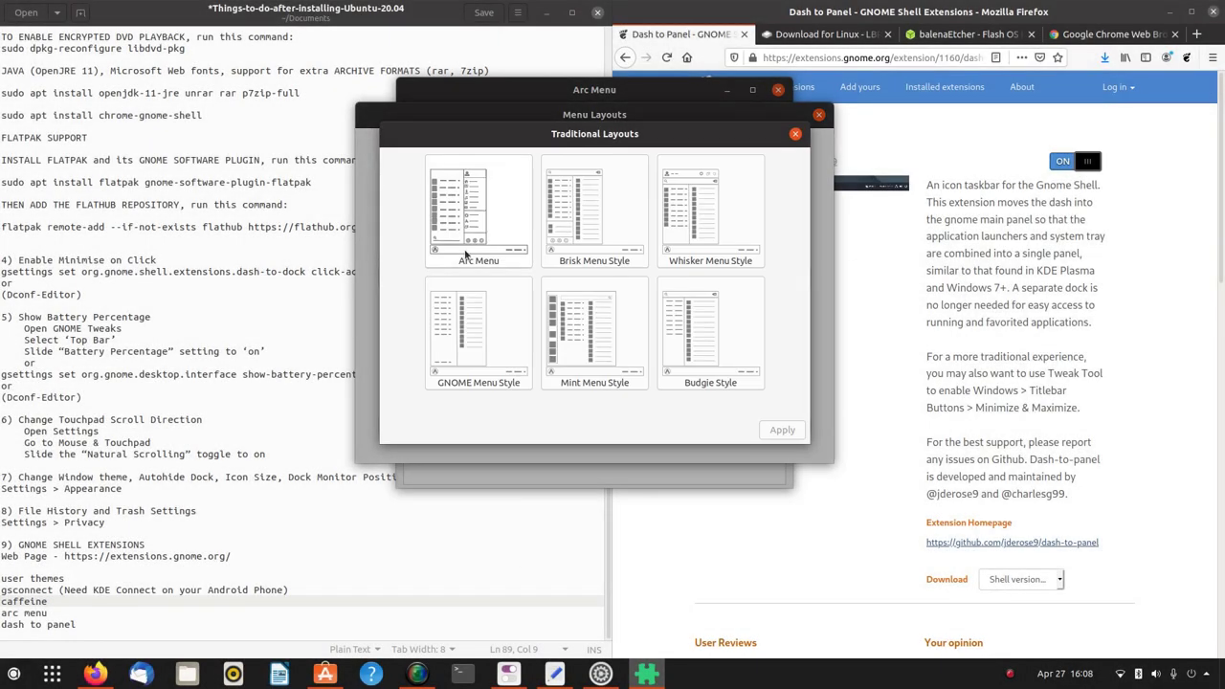
left_click(471, 261)
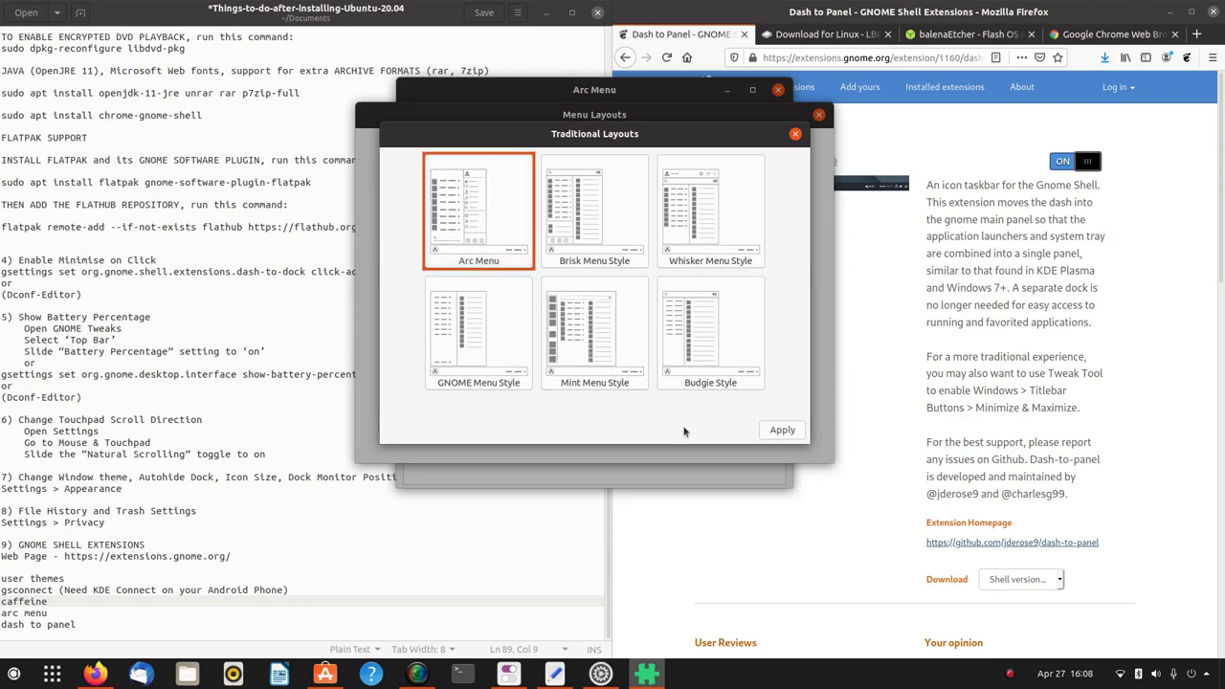
left_click(783, 431)
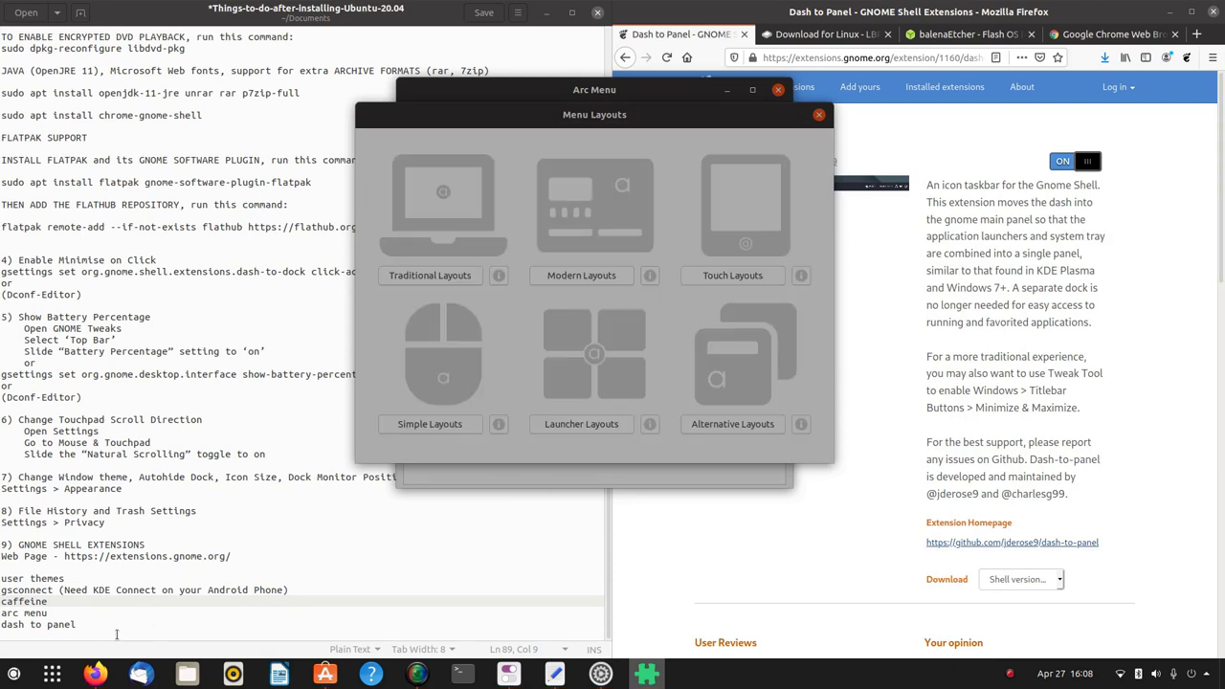
left_click(12, 677)
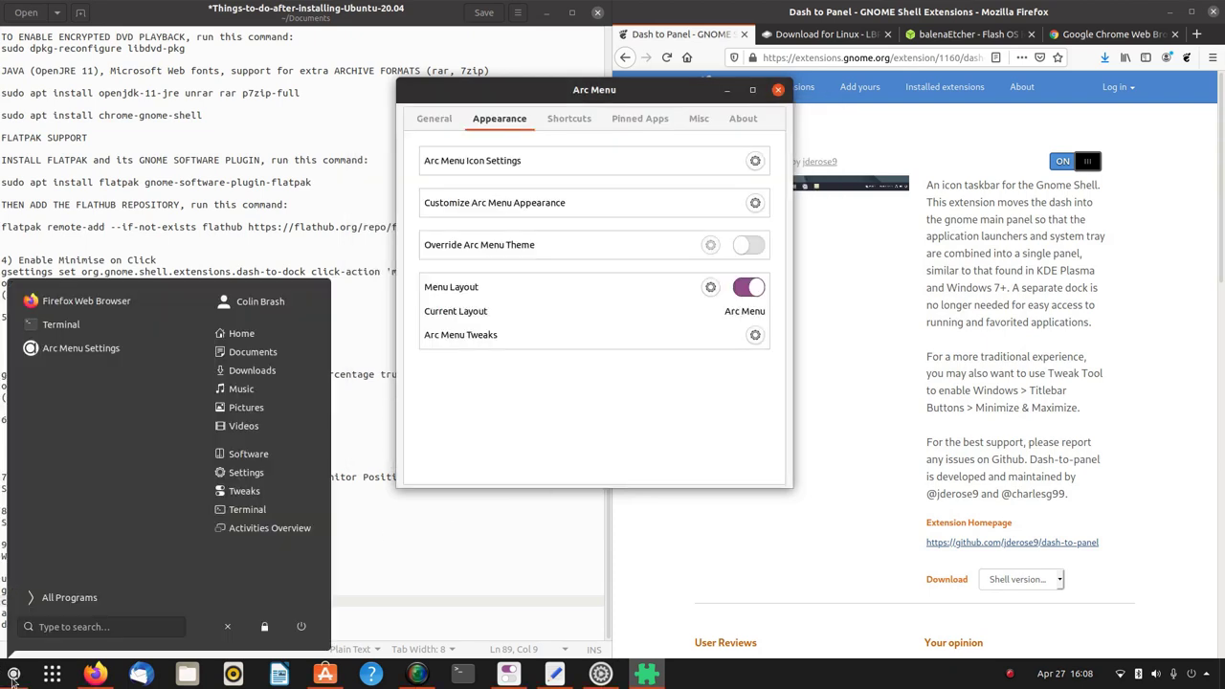
left_click(72, 603)
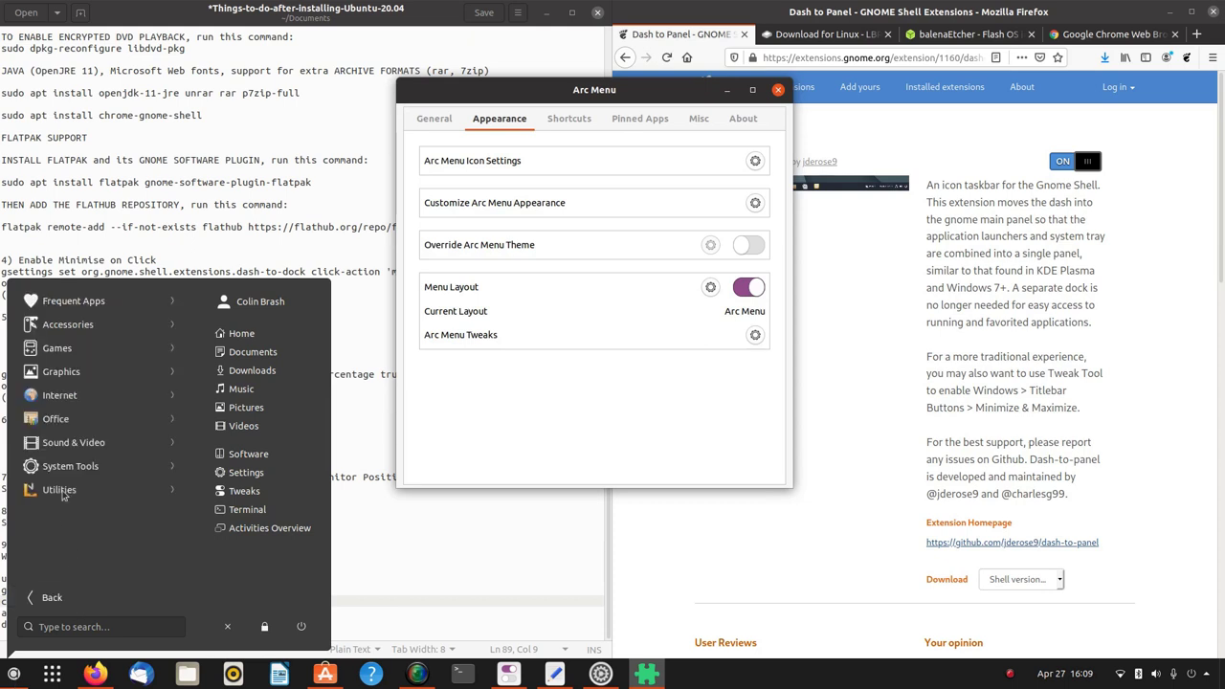
left_click(41, 597)
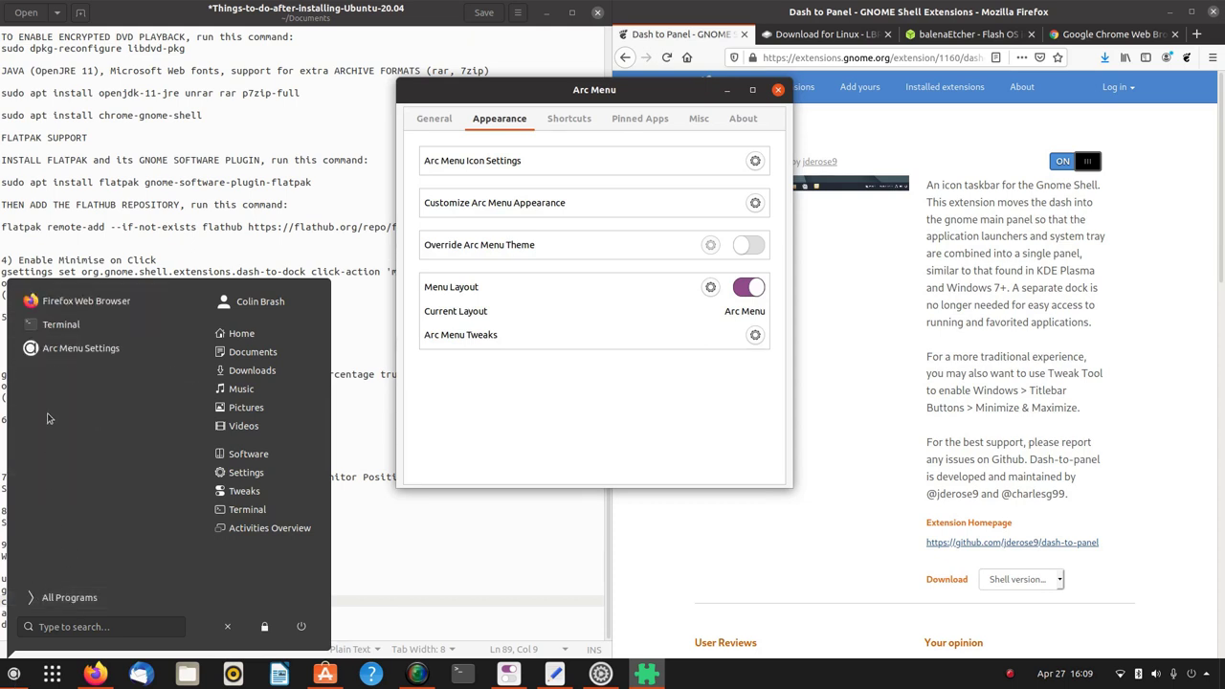
left_click(15, 675)
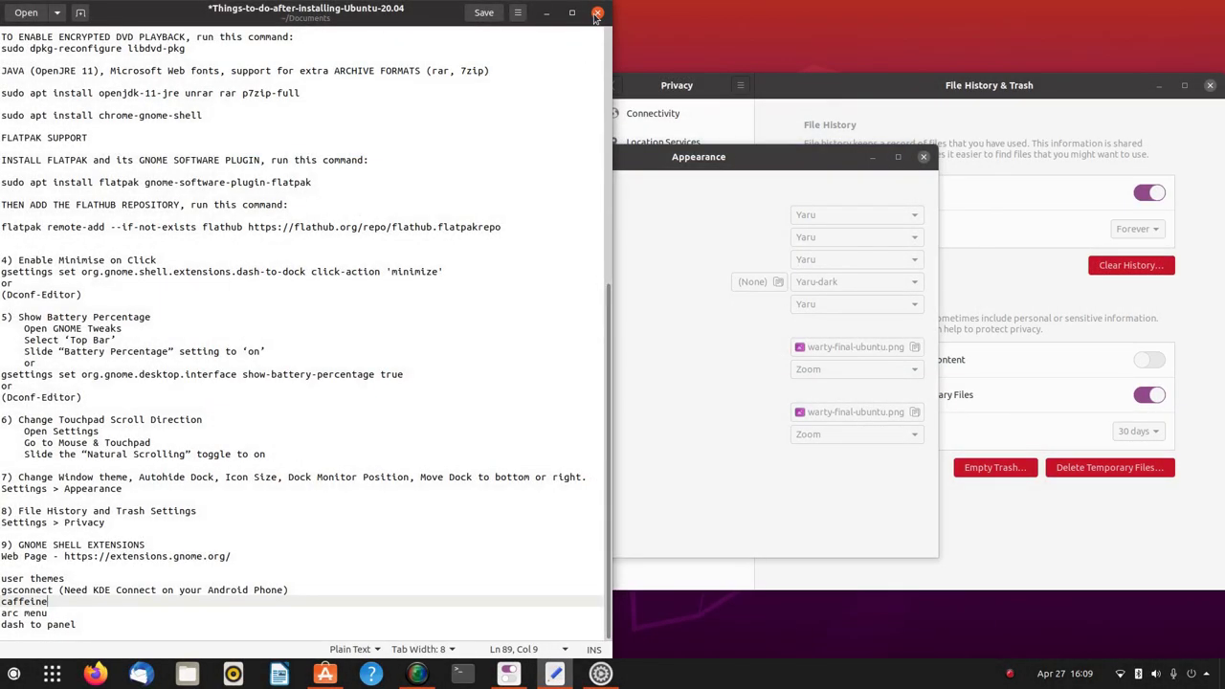
- Quit Firefox with all tabs, close gedit without saving, close Tweaks, move File History & Trash aside
left_click(597, 12)
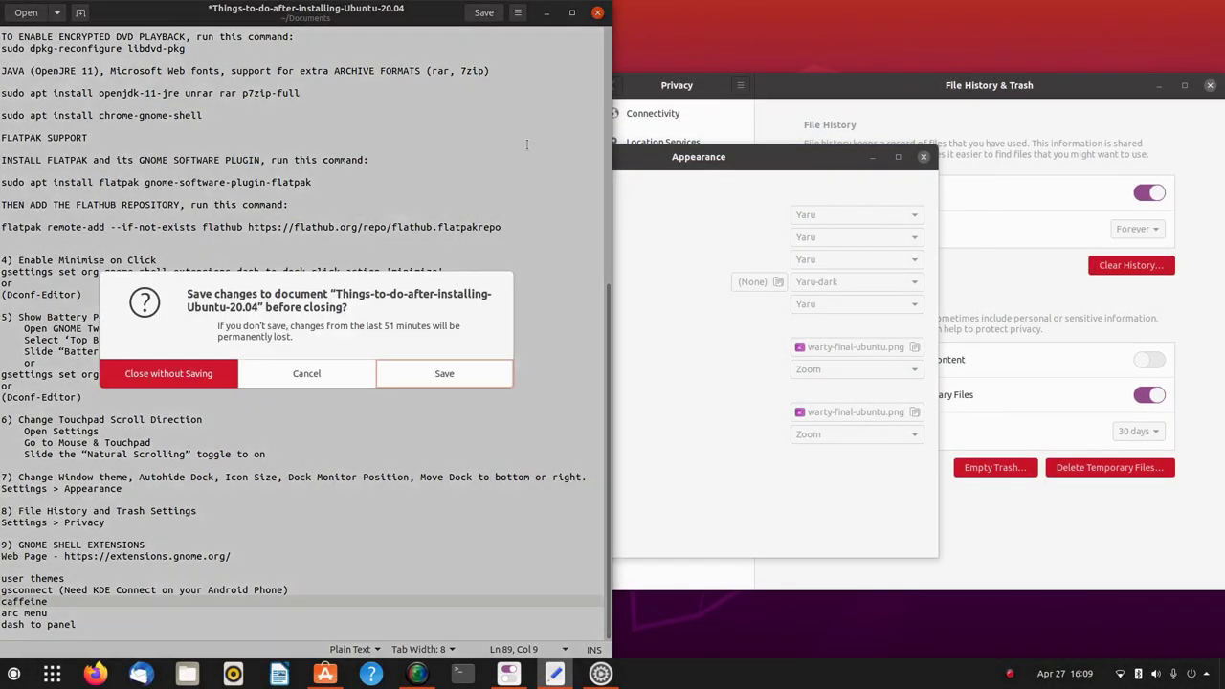
left_click(168, 374)
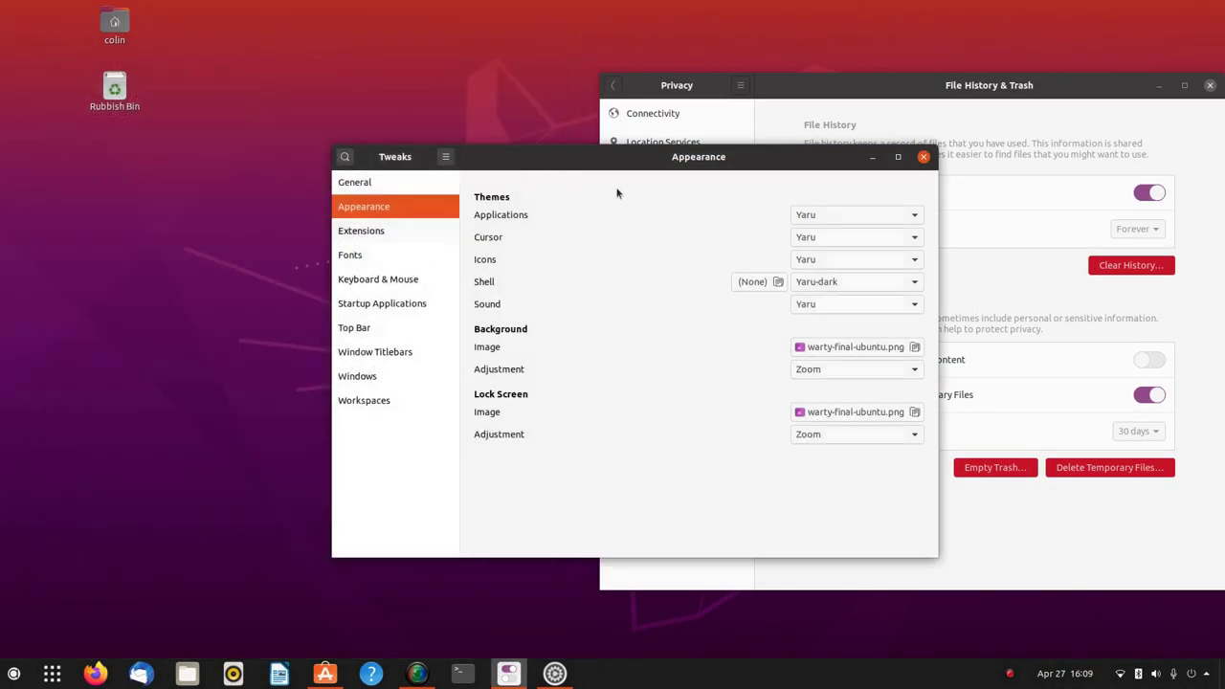
left_click(924, 157)
left_click_drag(998, 85, 591, 59)
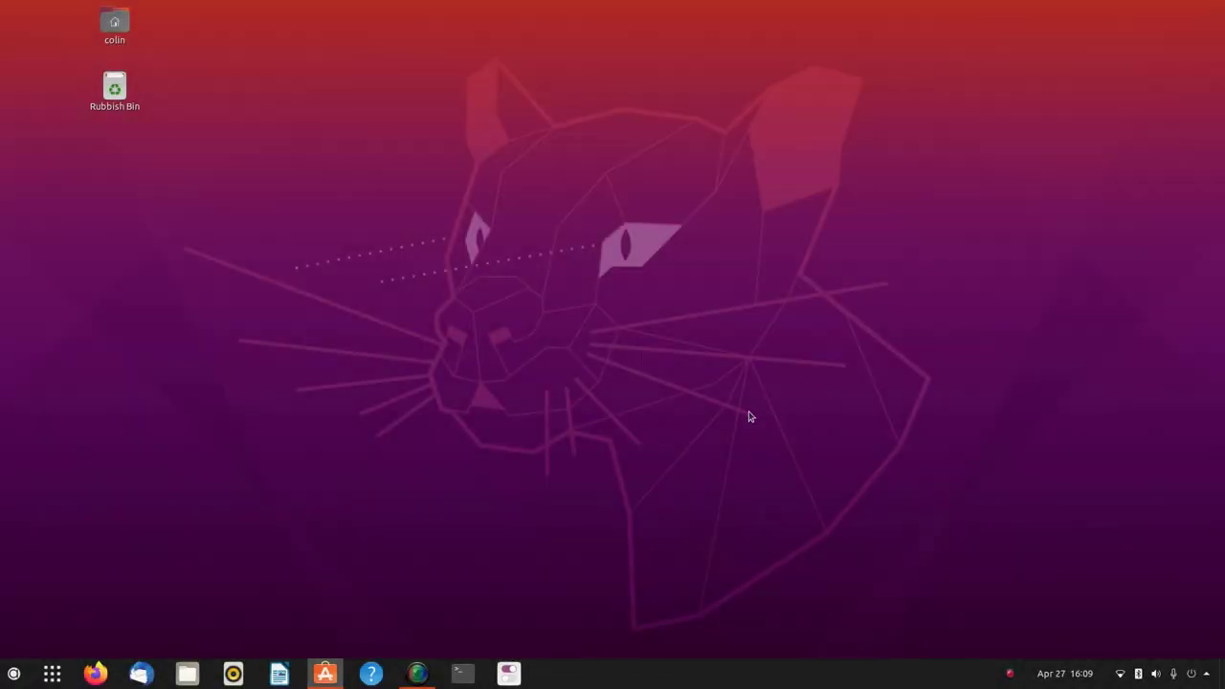
- Open the 998 GB Volume via Other Locations, check Documents' actions and the main menu
left_click(187, 674)
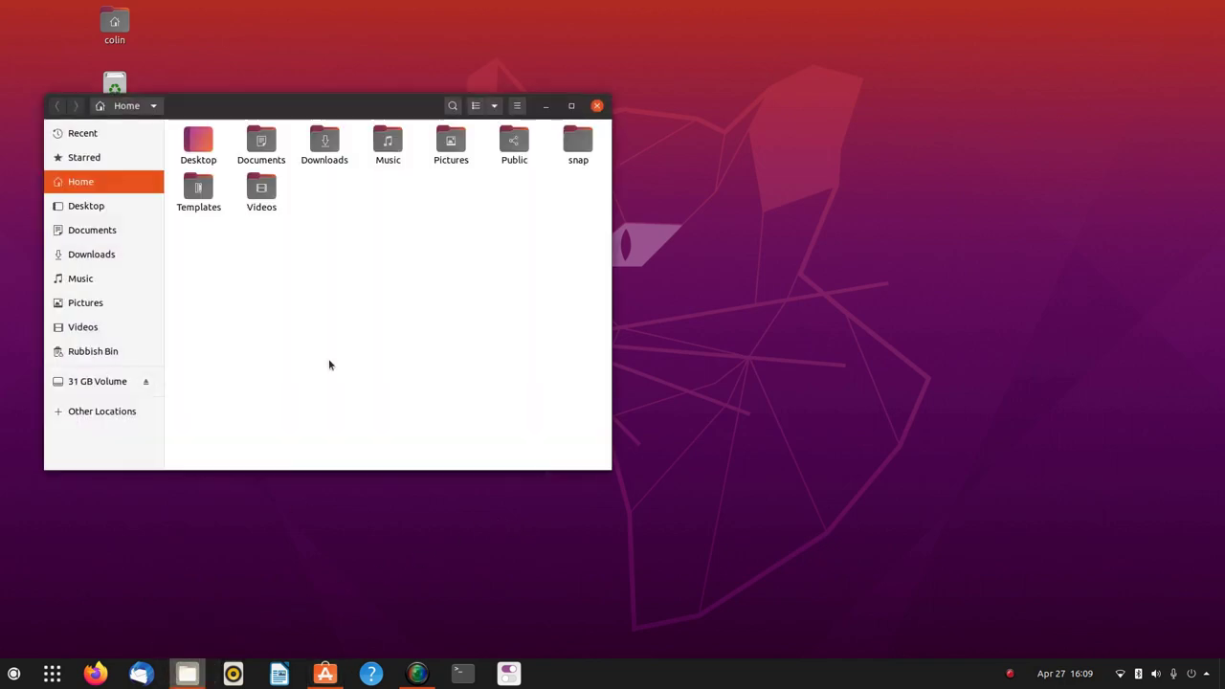
left_click(105, 417)
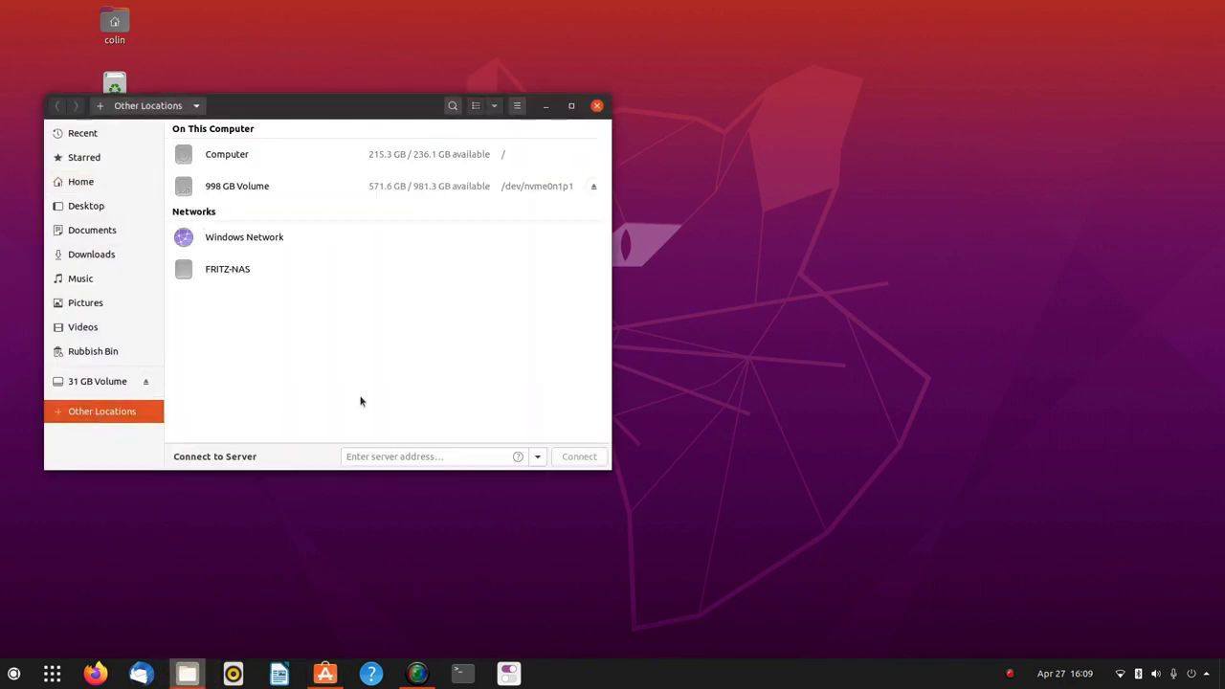
left_click(257, 187)
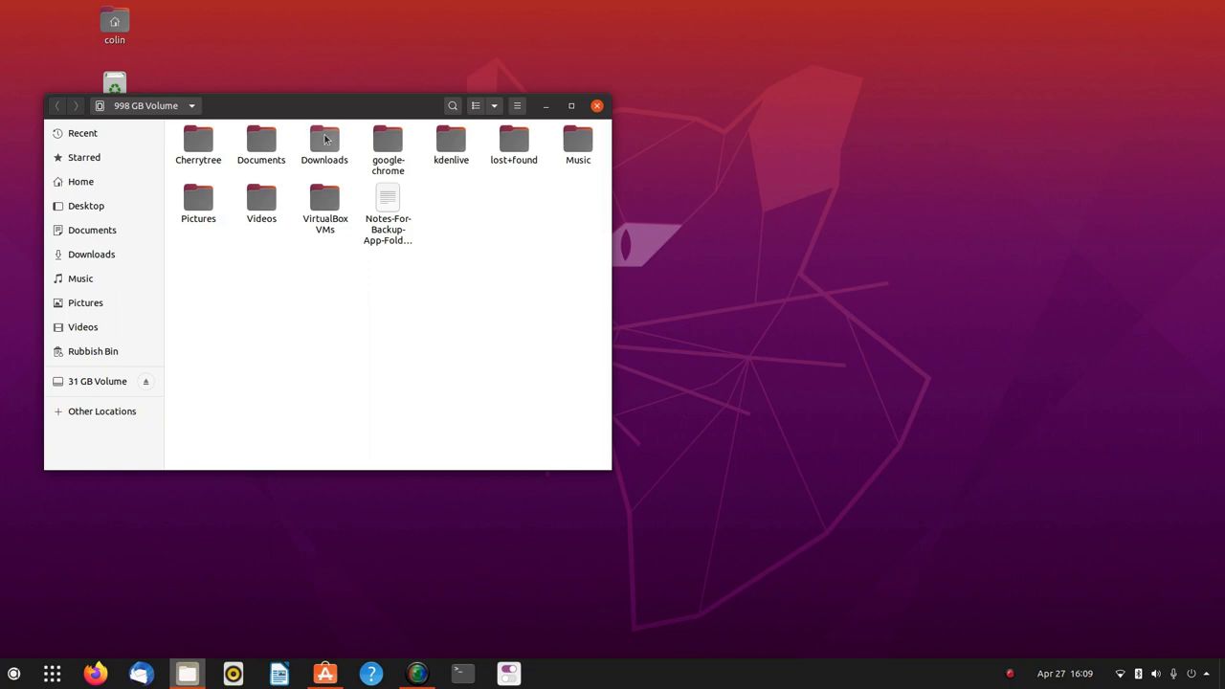
right_click(265, 149)
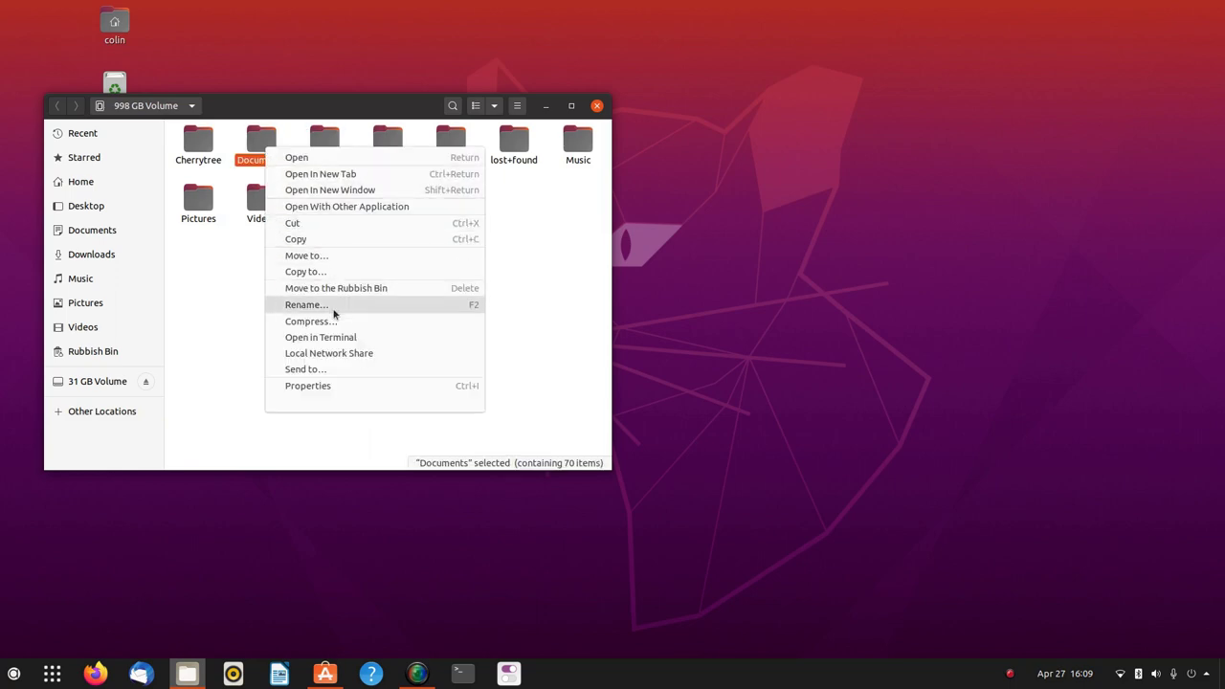
left_click(240, 303)
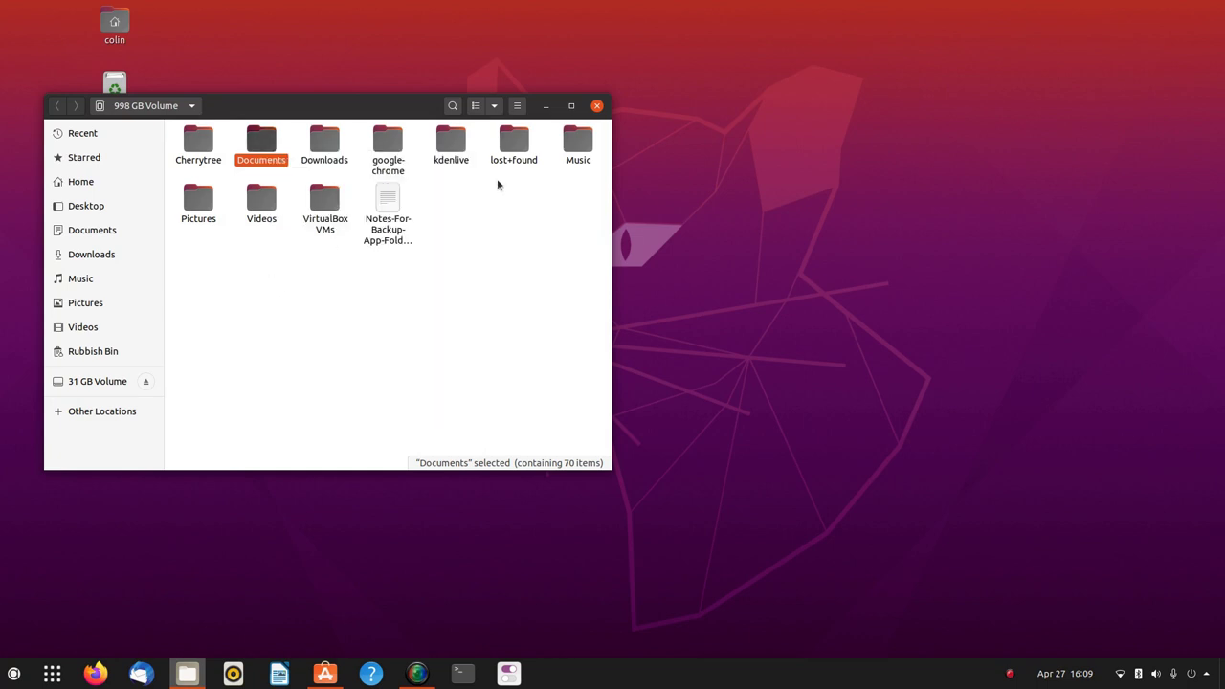
left_click(517, 105)
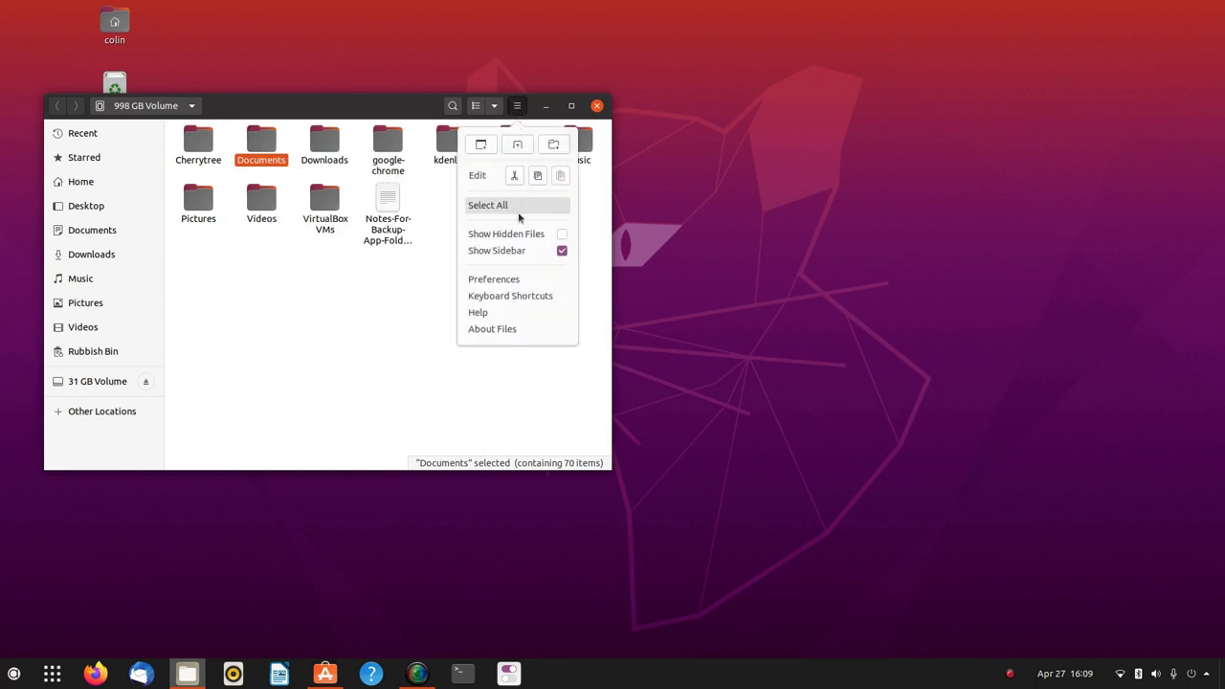
- In Files Preferences > Behaviour, tick 'Show action to create symbolic links' and close
left_click(500, 280)
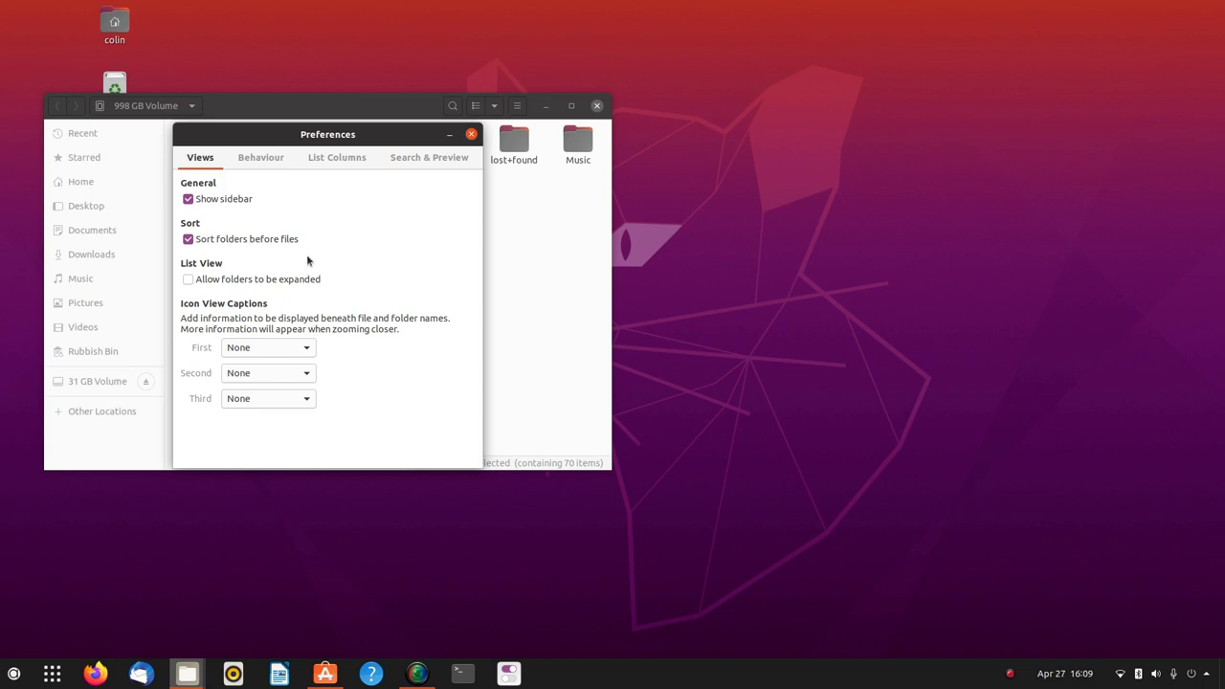
left_click(254, 159)
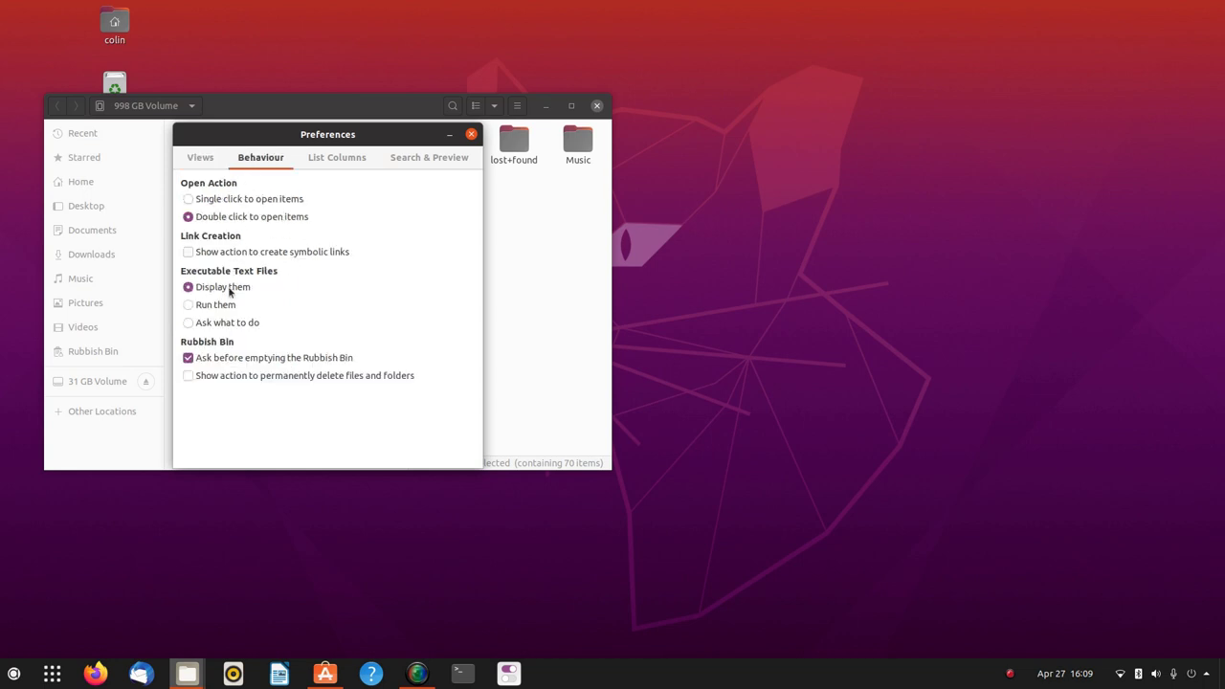
left_click(324, 159)
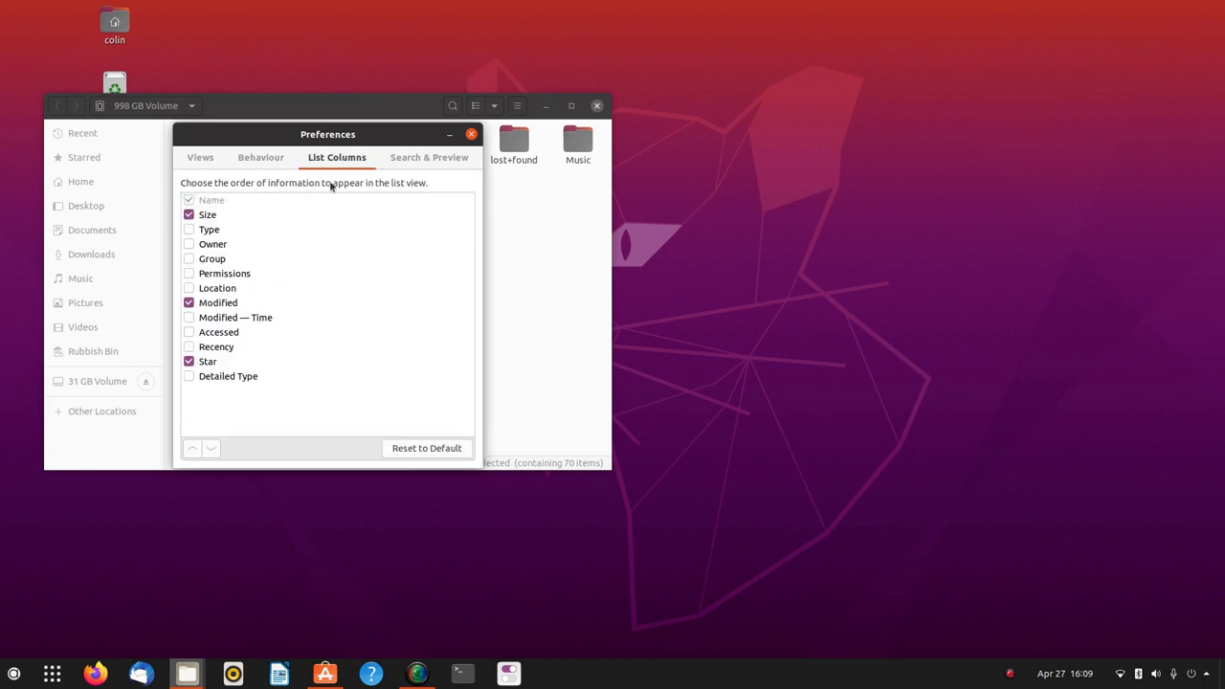
left_click(417, 158)
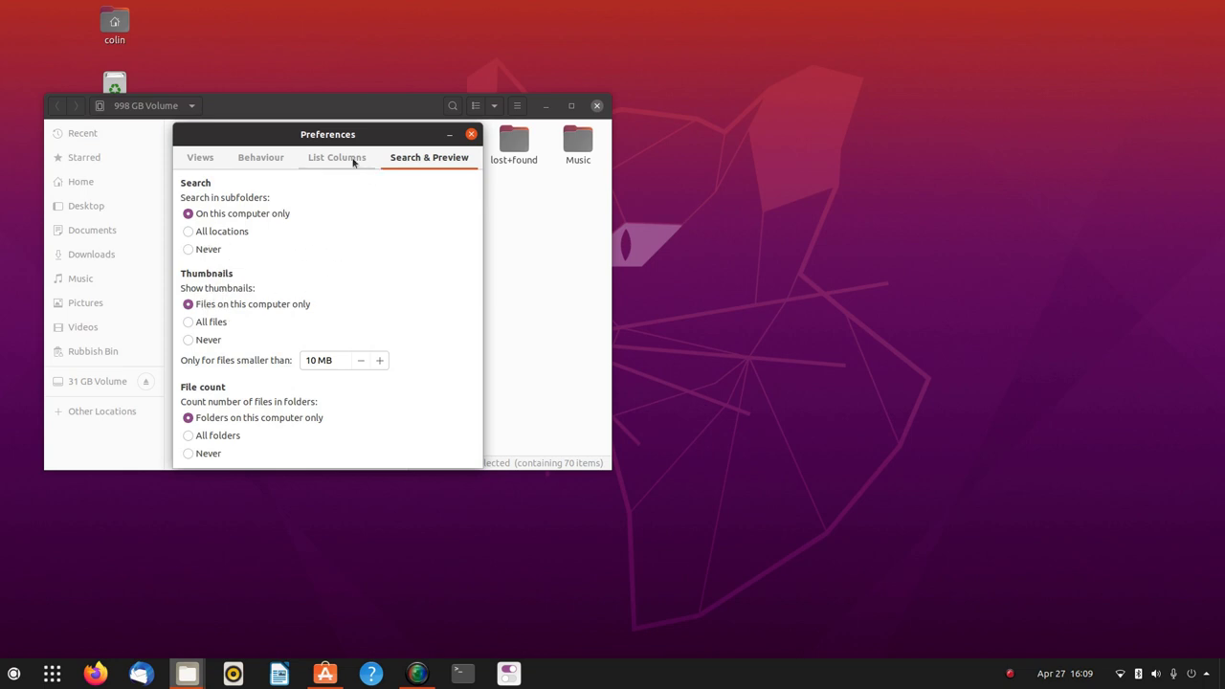
left_click(201, 159)
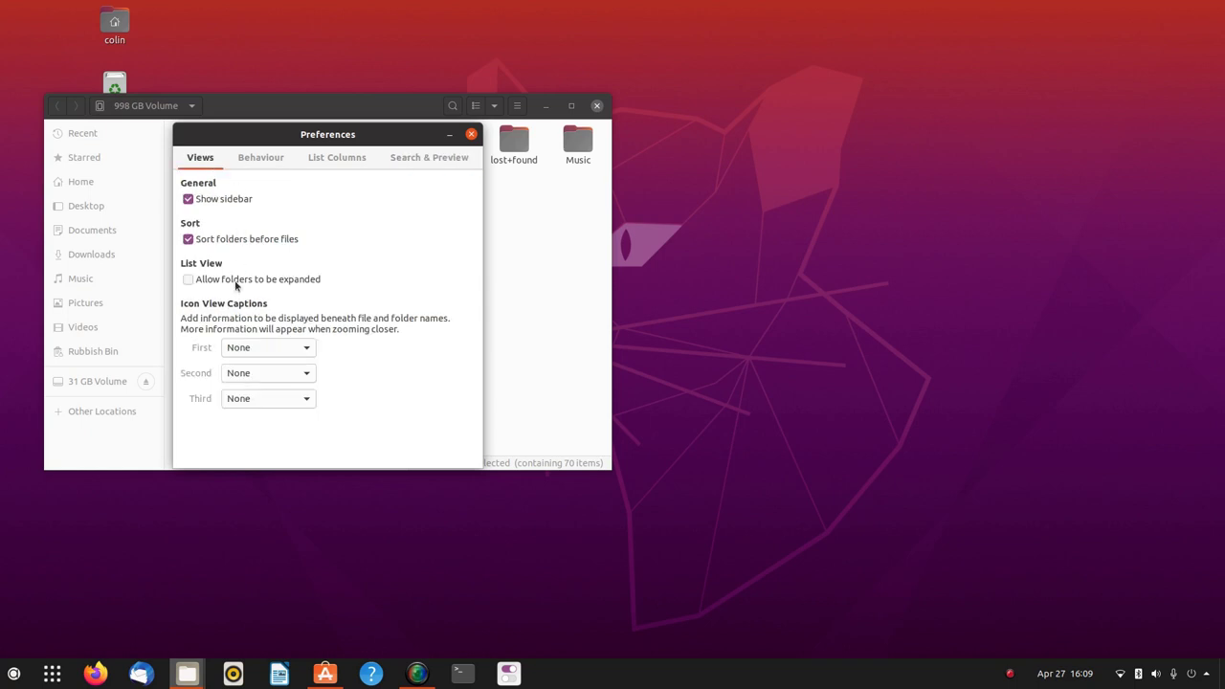
left_click(276, 160)
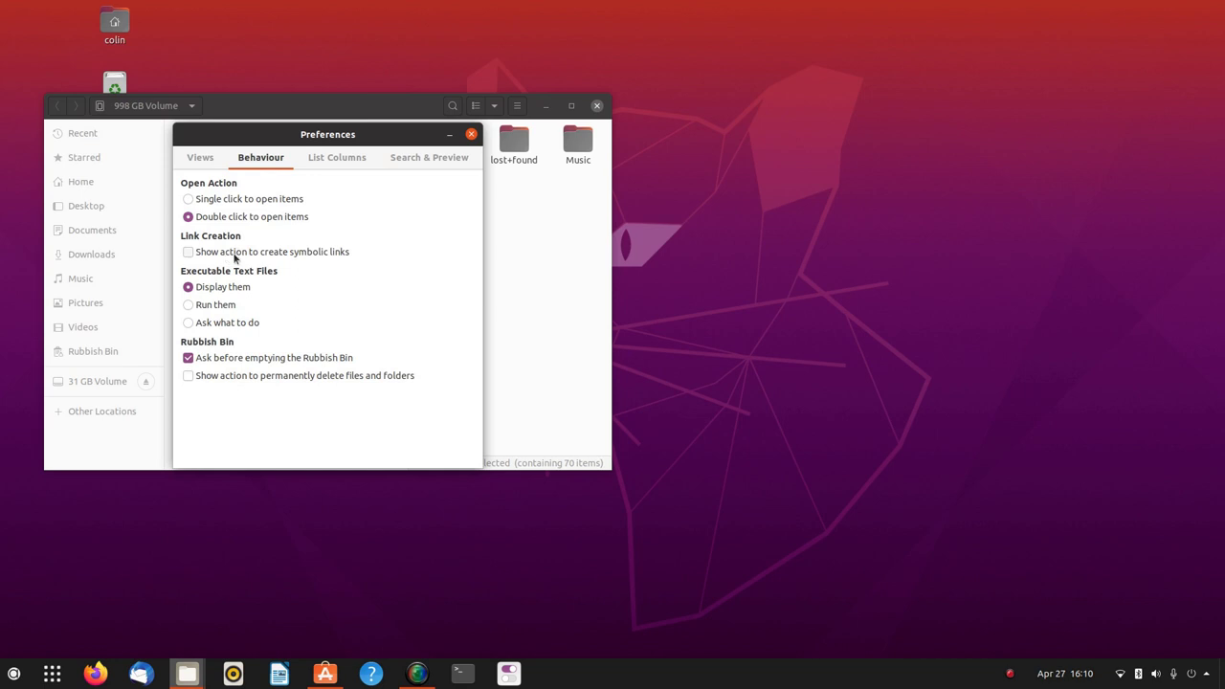
left_click(188, 253)
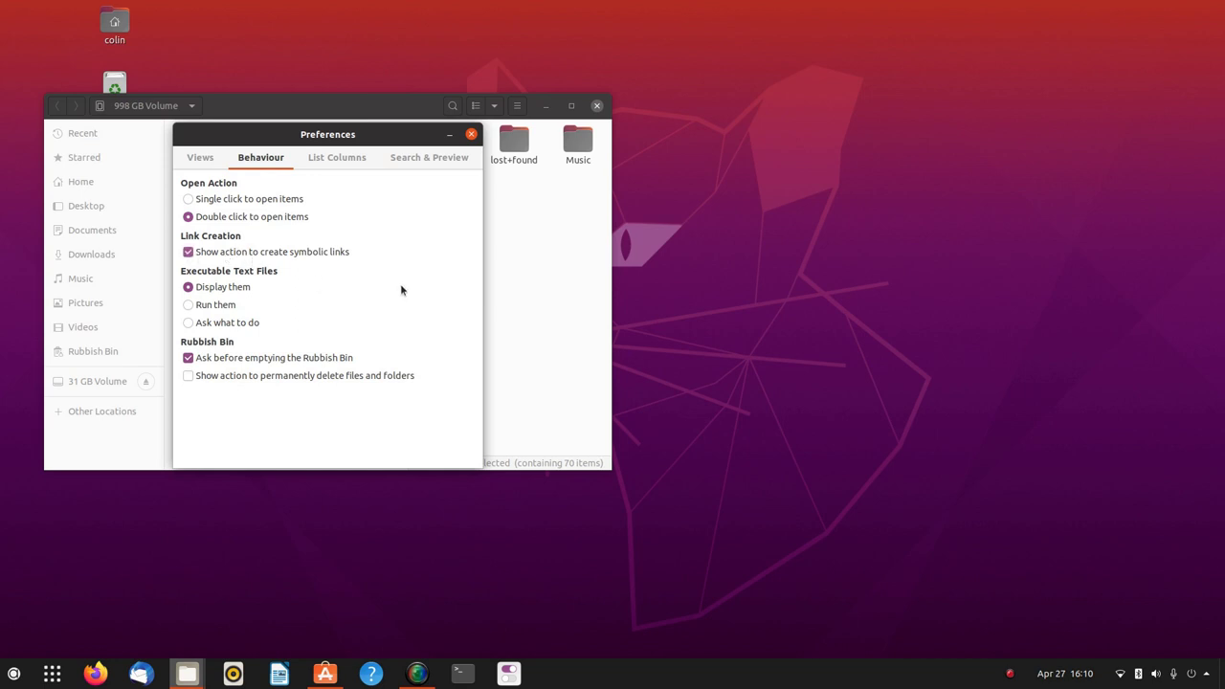
left_click(471, 134)
- Create links to the Documents, Downloads, Music, Pictures and Videos folders on the 998 GB Volume
right_click(254, 150)
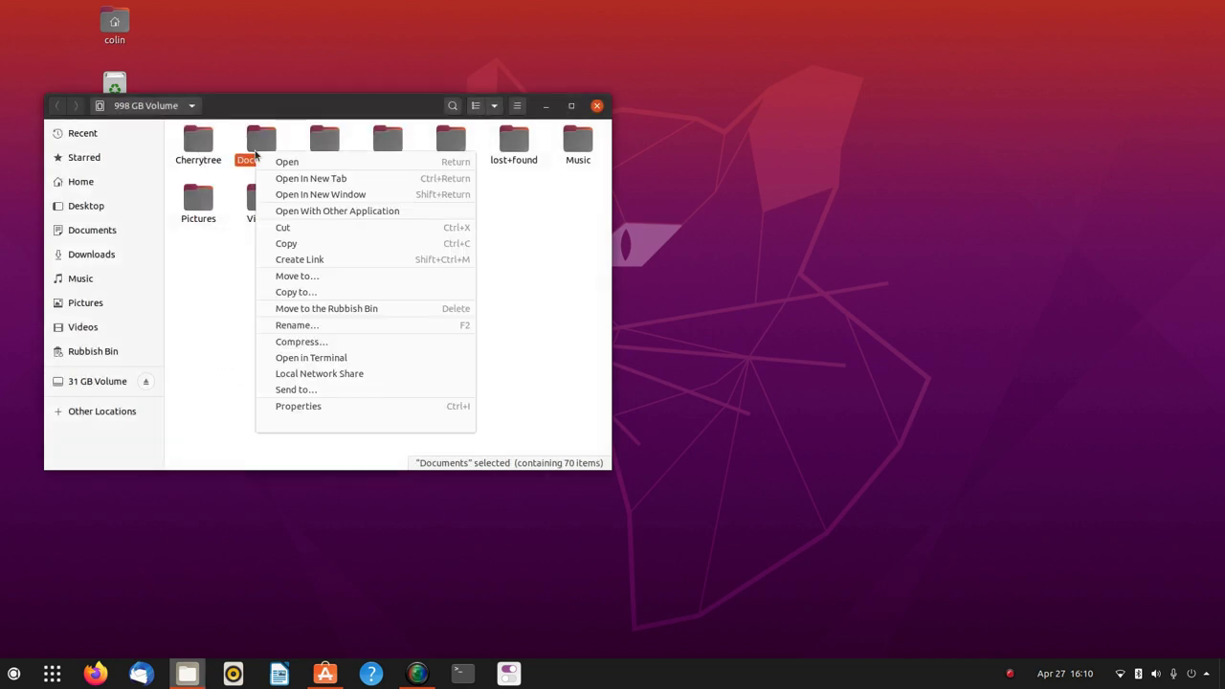
left_click(313, 260)
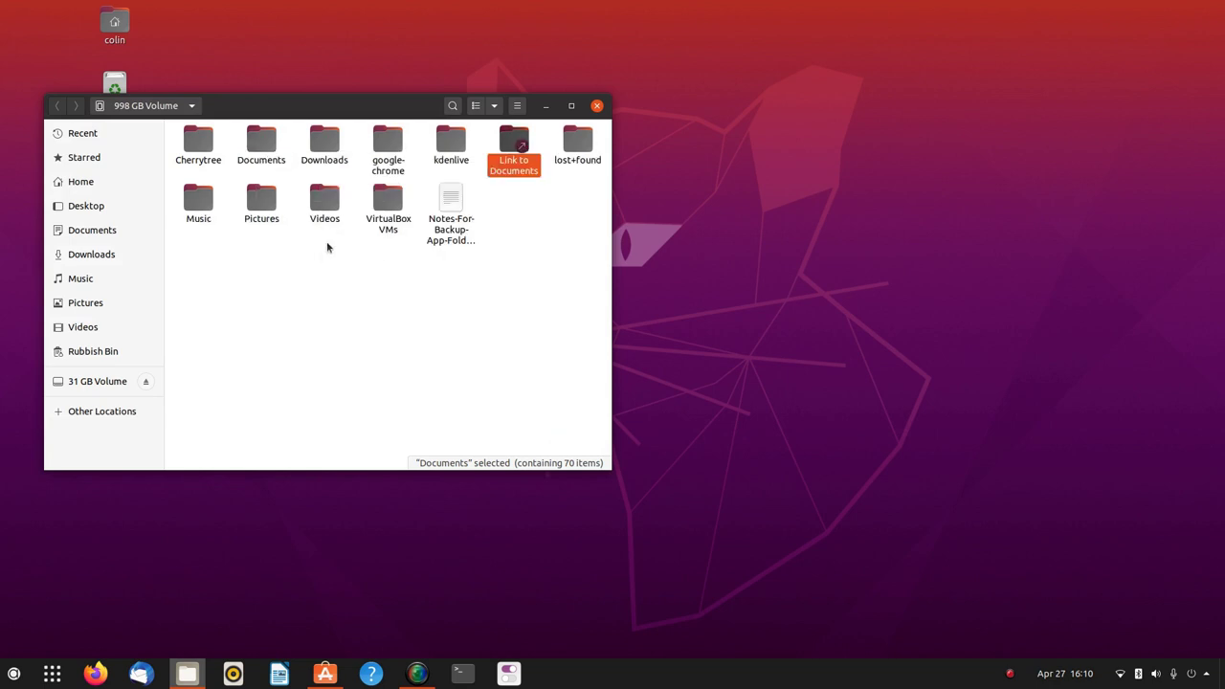
right_click(323, 144)
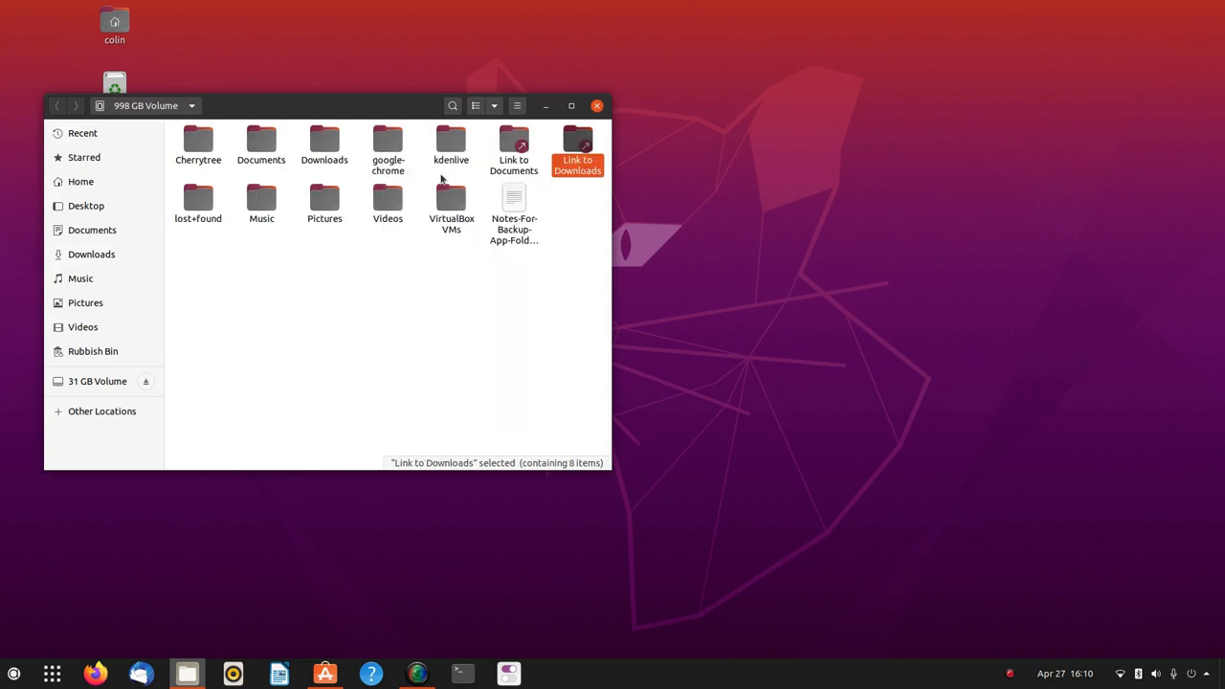
right_click(259, 203)
left_click(316, 305)
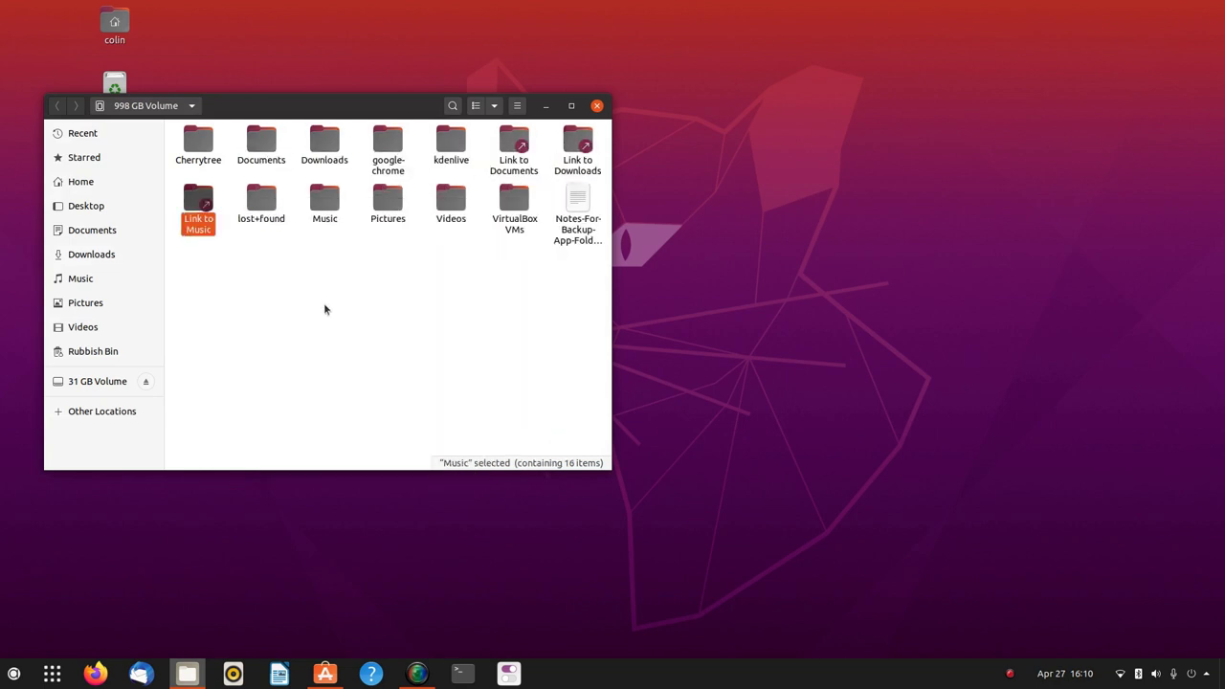
right_click(386, 199)
left_click(434, 303)
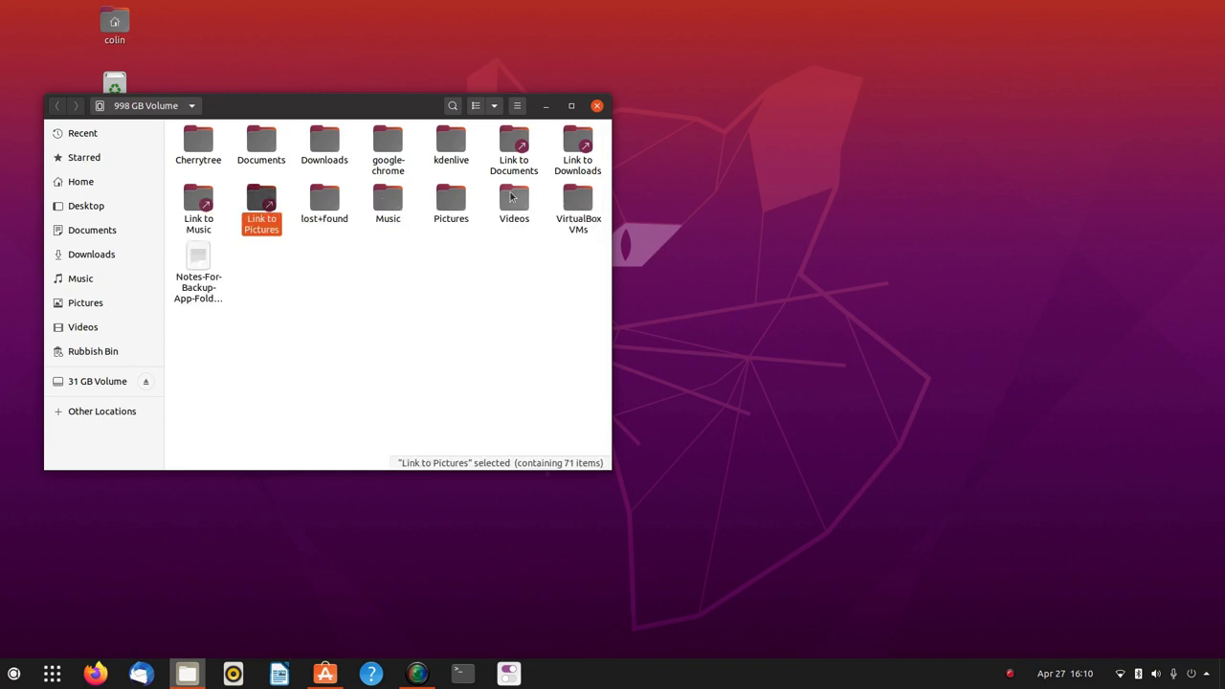
right_click(514, 197)
left_click(527, 301)
- Select the five new links, from Link to Documents through Link to Videos, and cut them
left_click(514, 143)
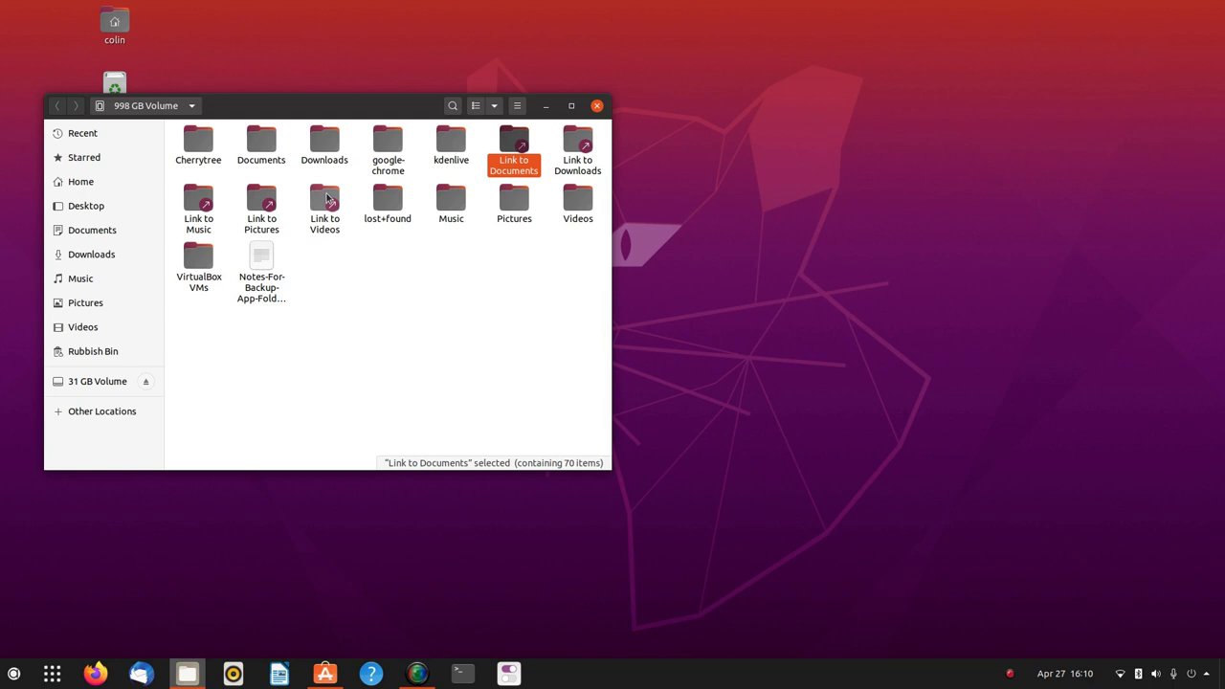
left_click(325, 199, "shift")
right_click(326, 198)
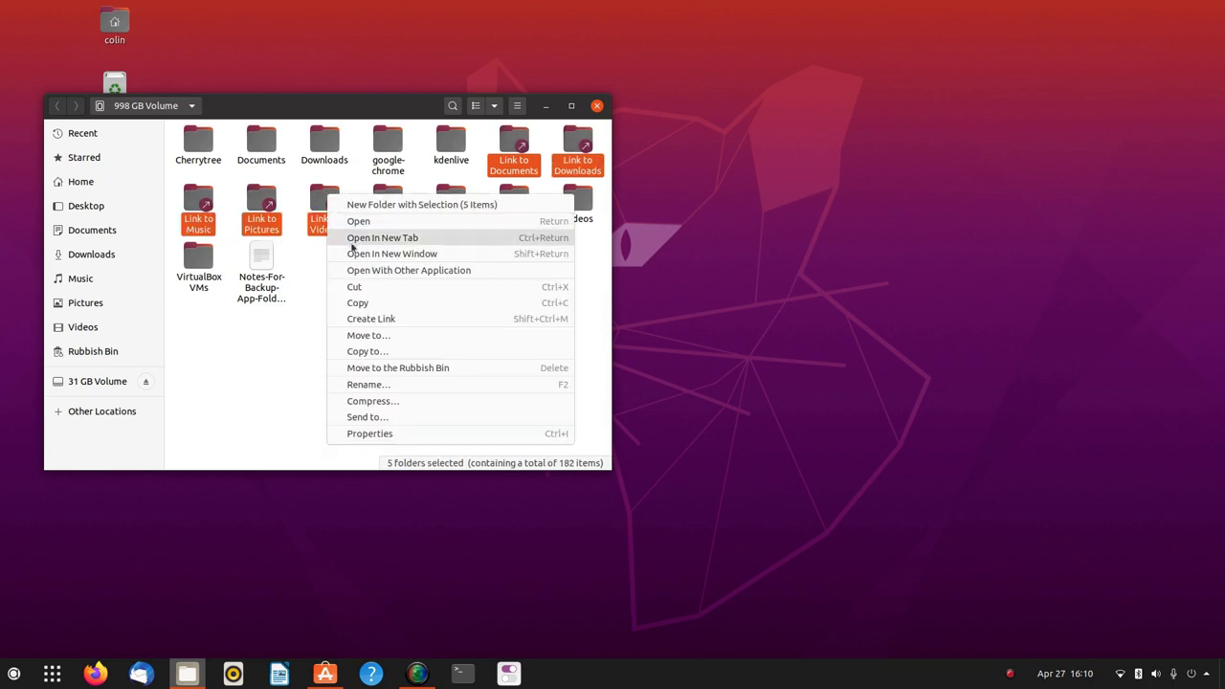
left_click(354, 284)
- Paste the five folder links into the Home folder
left_click(85, 181)
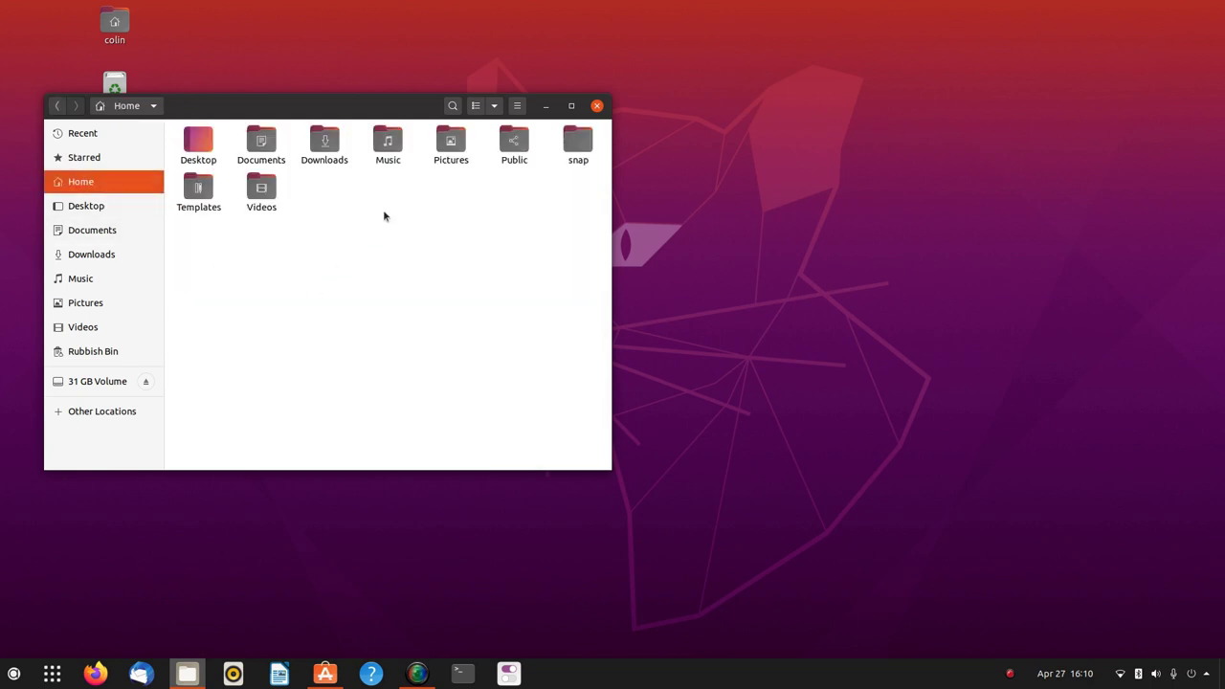
right_click(410, 193)
left_click(438, 217)
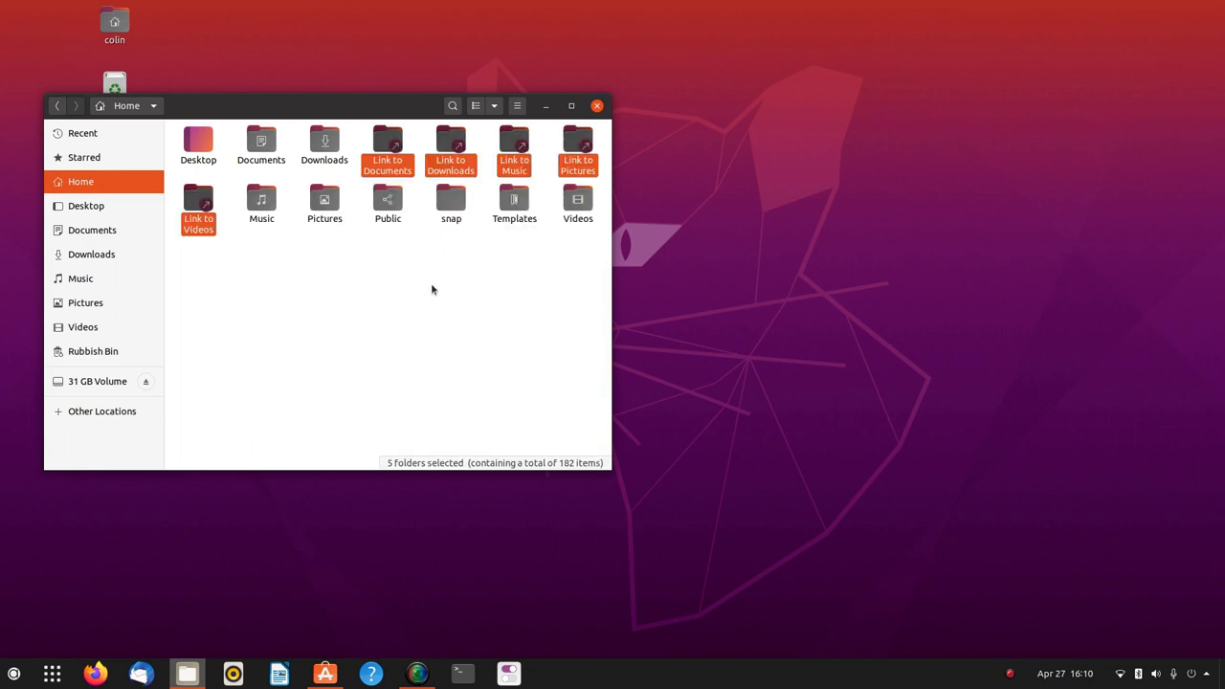
- Move Home's original Music, Pictures and Videos folders to the Rubbish Bin
right_click(263, 207)
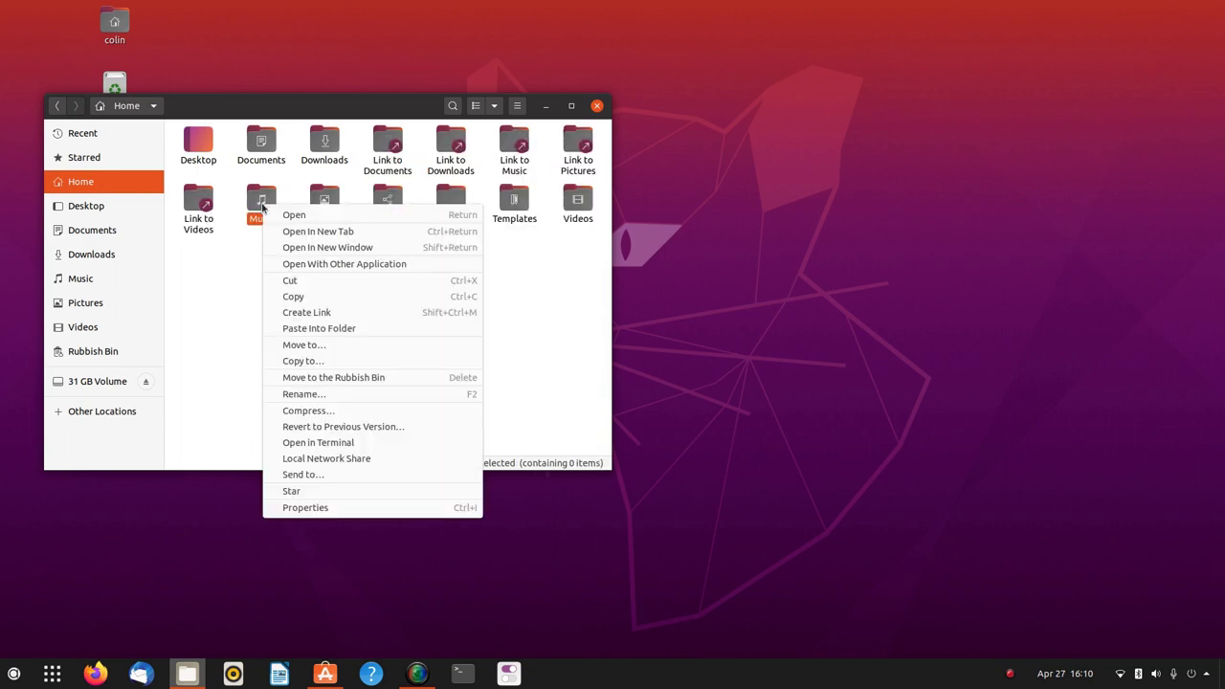
left_click(320, 383)
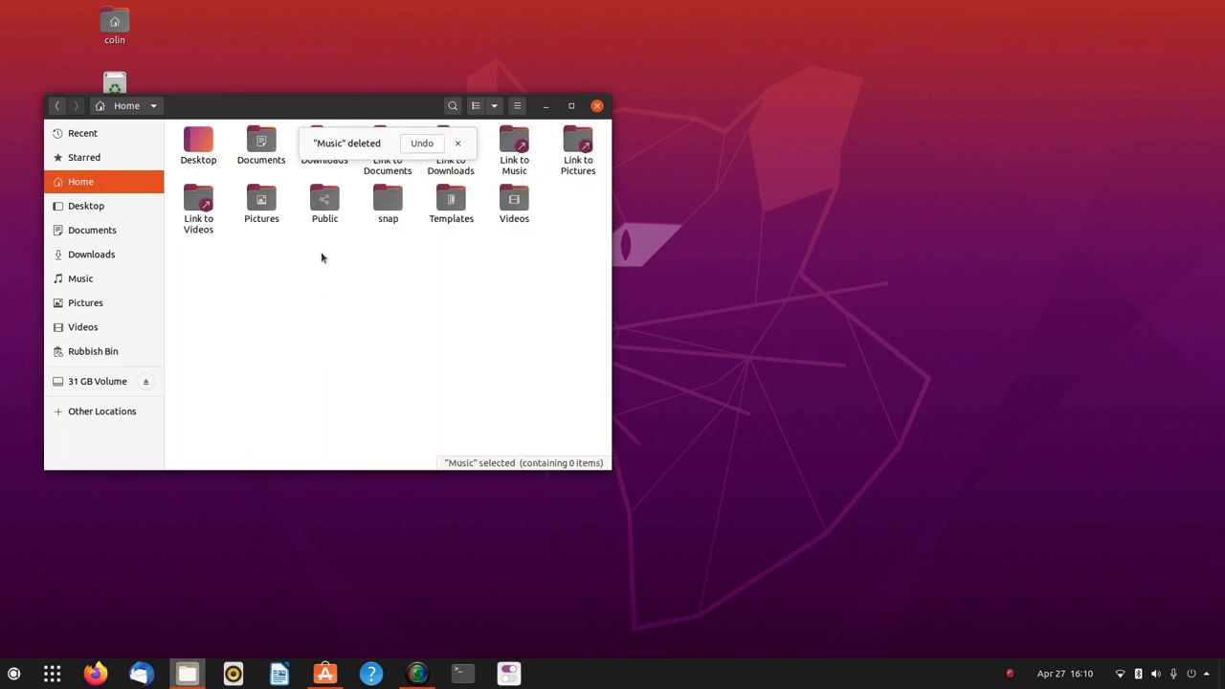
right_click(272, 200)
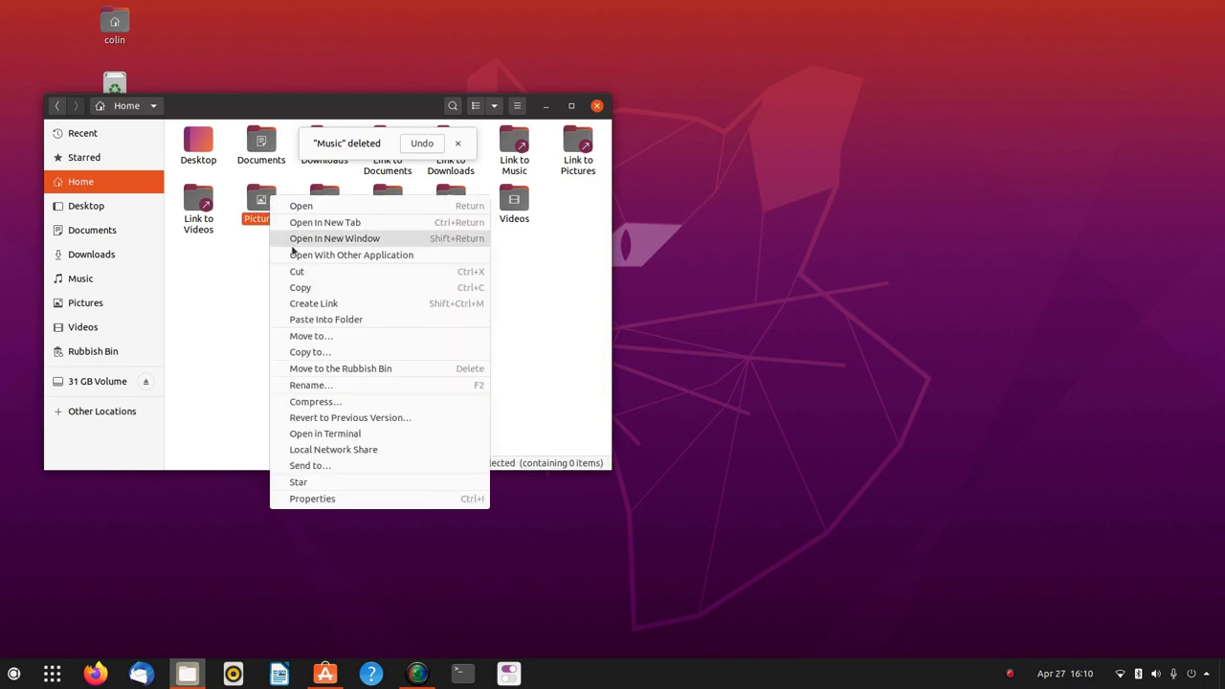
left_click(321, 369)
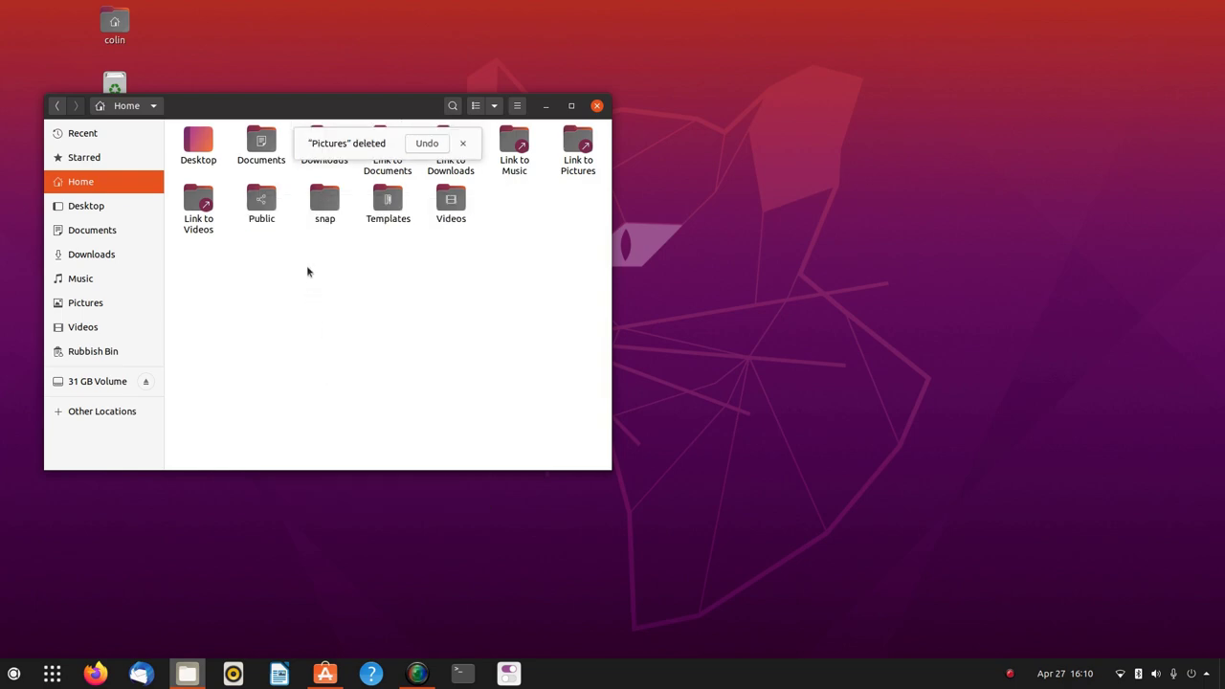
right_click(451, 200)
left_click(500, 369)
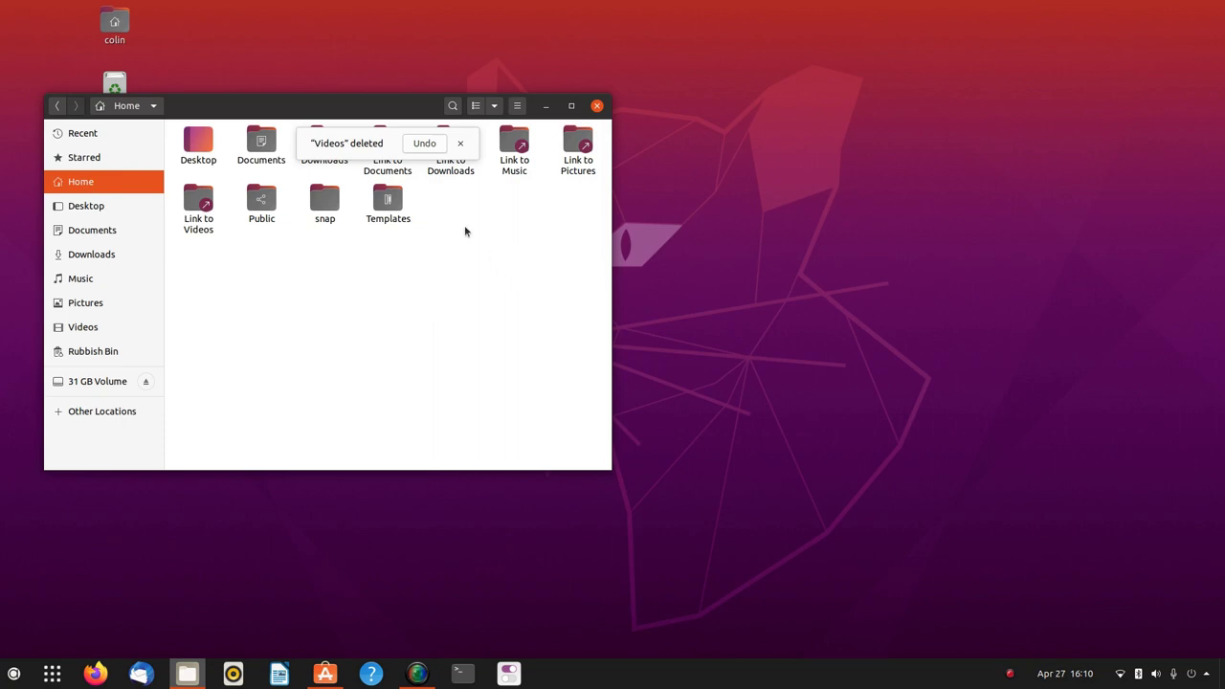
left_click(460, 143)
- Move Home's Documents and Downloads folders to the Rubbish Bin and begin renaming Link to Documents
right_click(269, 144)
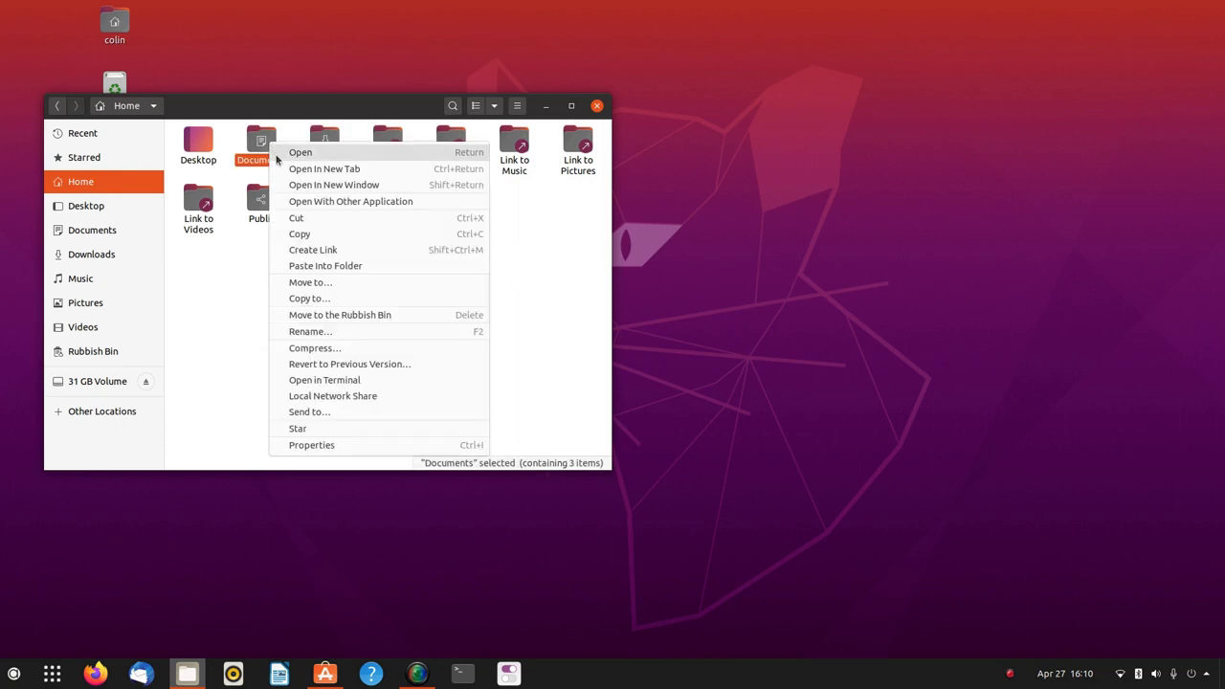
left_click(333, 316)
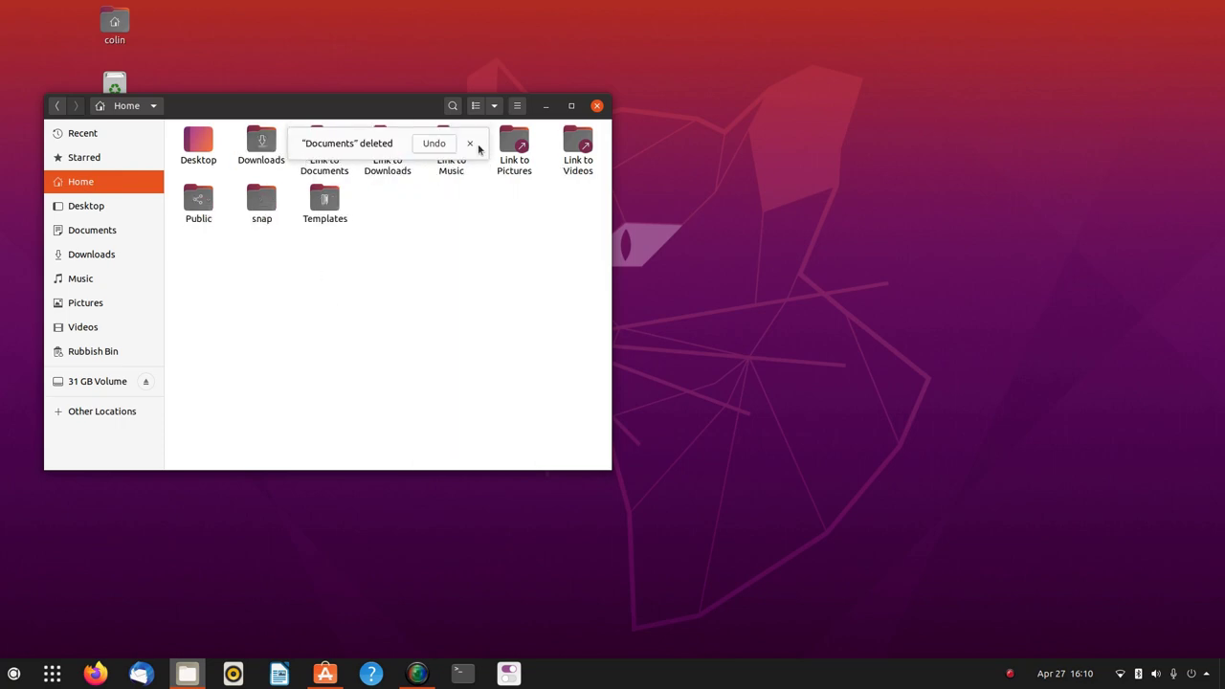
left_click(469, 143)
right_click(267, 144)
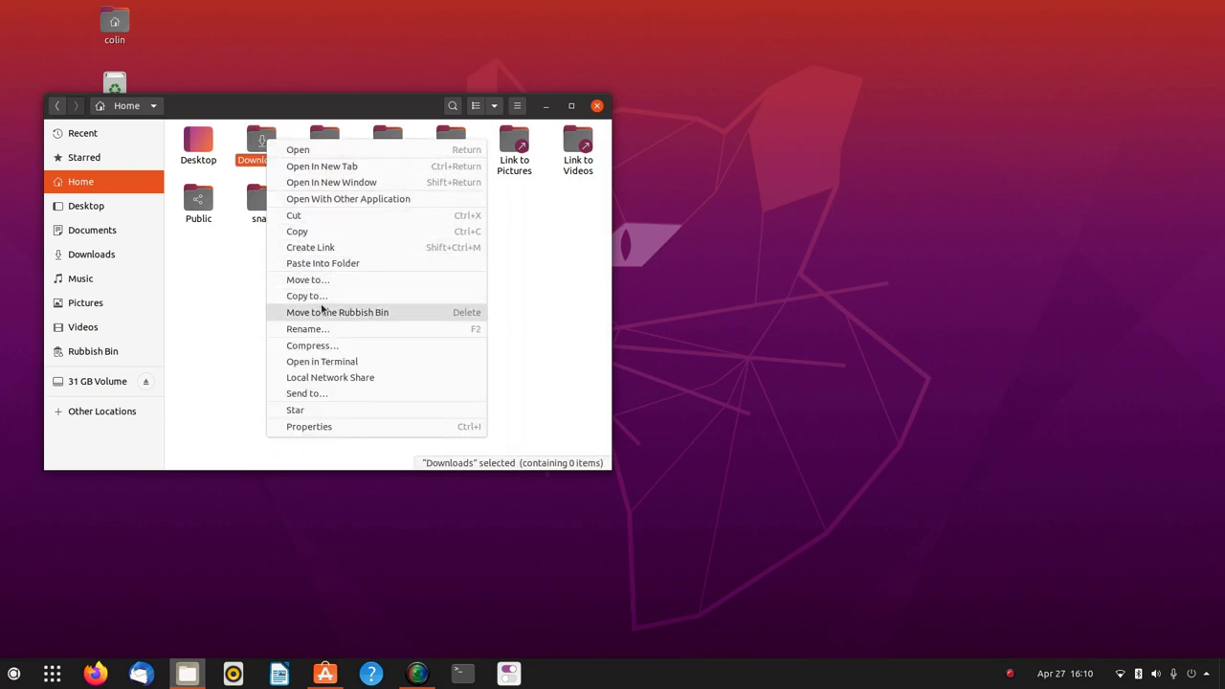
left_click(323, 310)
right_click(256, 142)
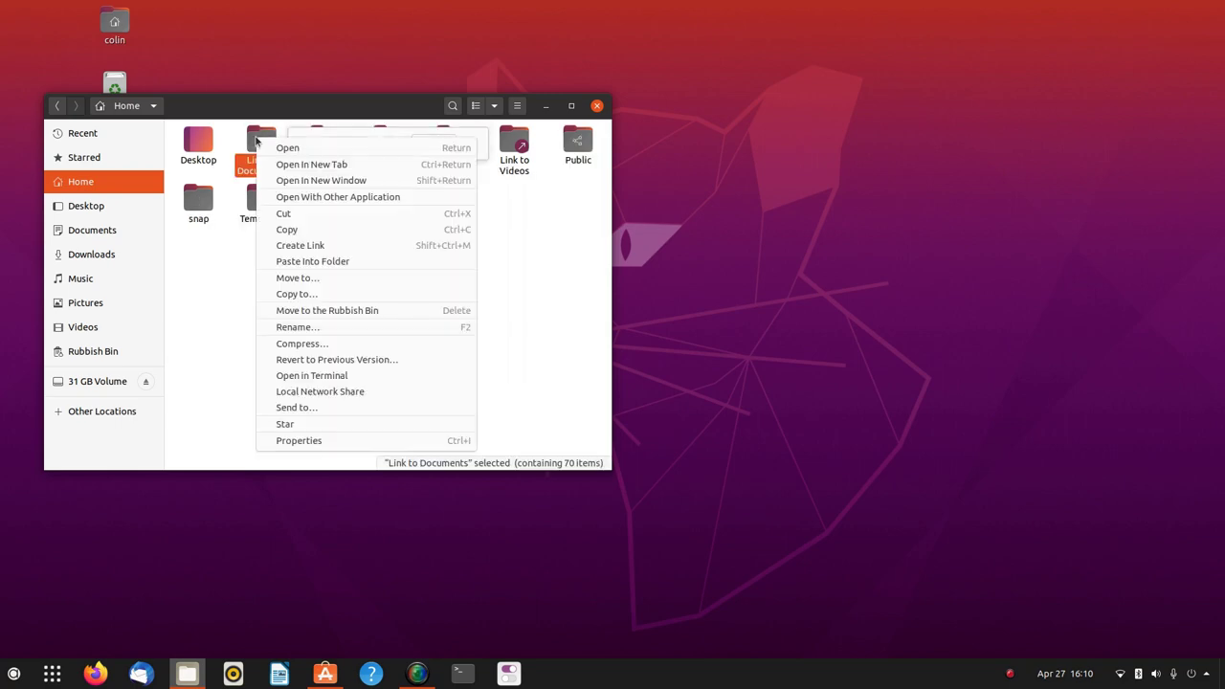
left_click(288, 326)
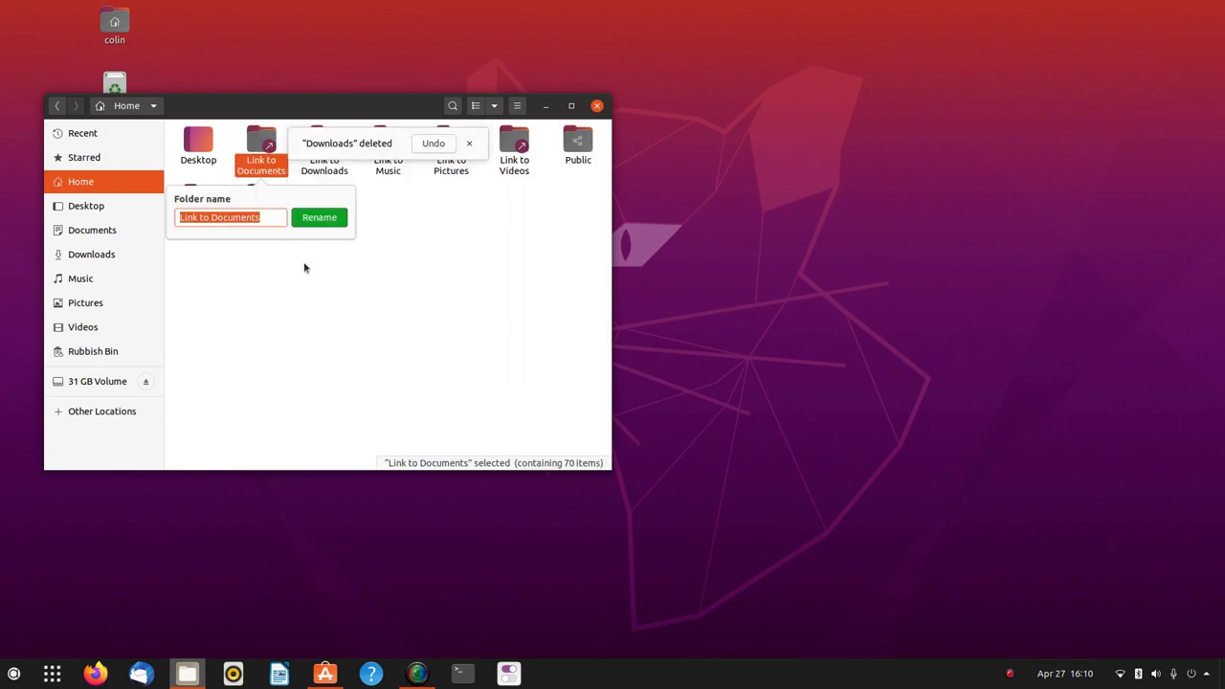
- Strip the 'Link to ' prefix so the links are named Documents and Videos
key("Home")
key("Delete")
key("Delete")
key("Delete")
key("Delete")
key("Delete")
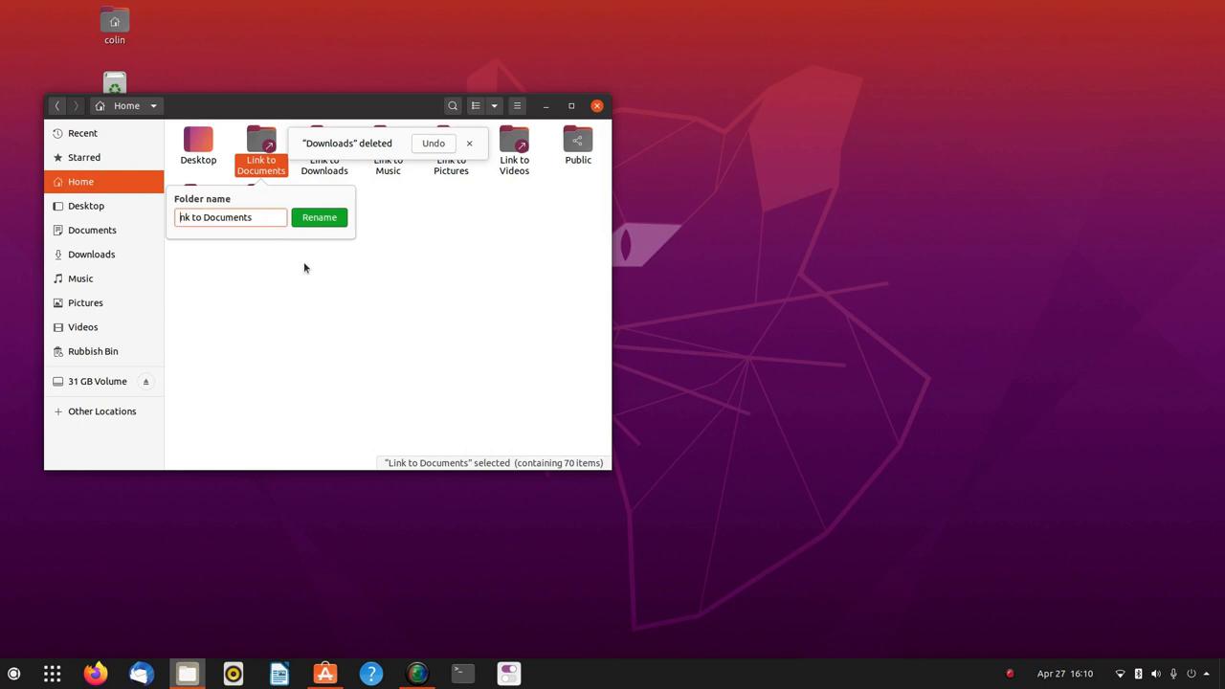
key("Delete")
key("Delete")
key("Delete")
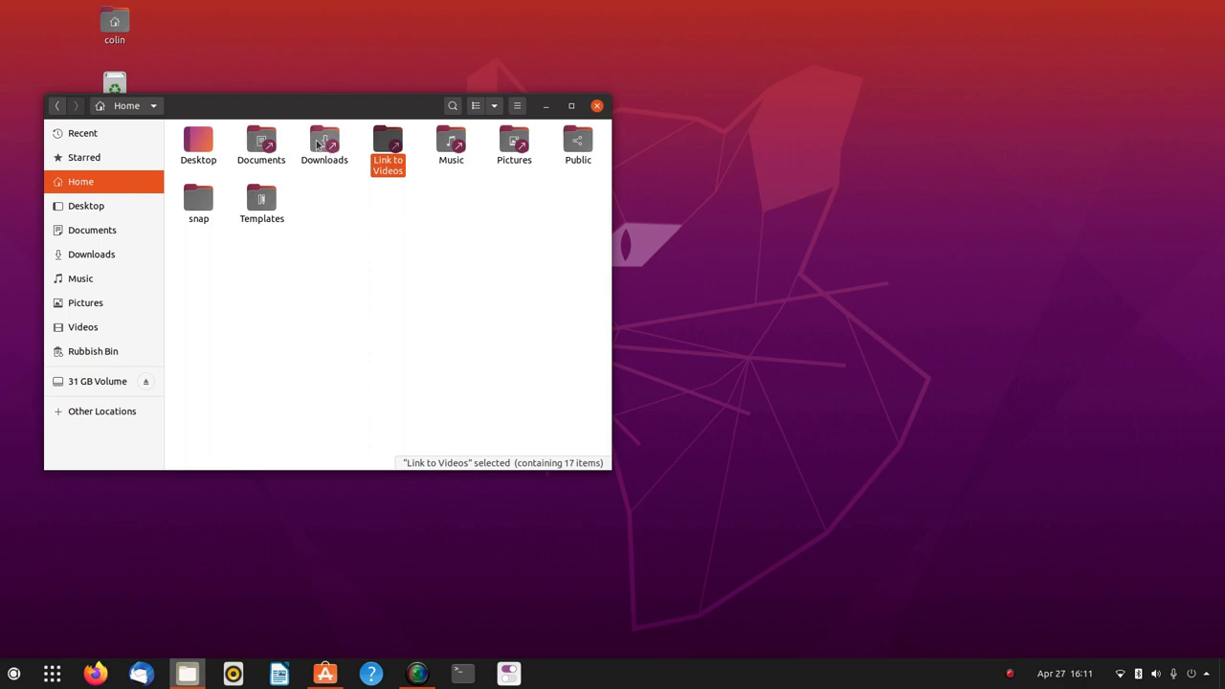
right_click(392, 150)
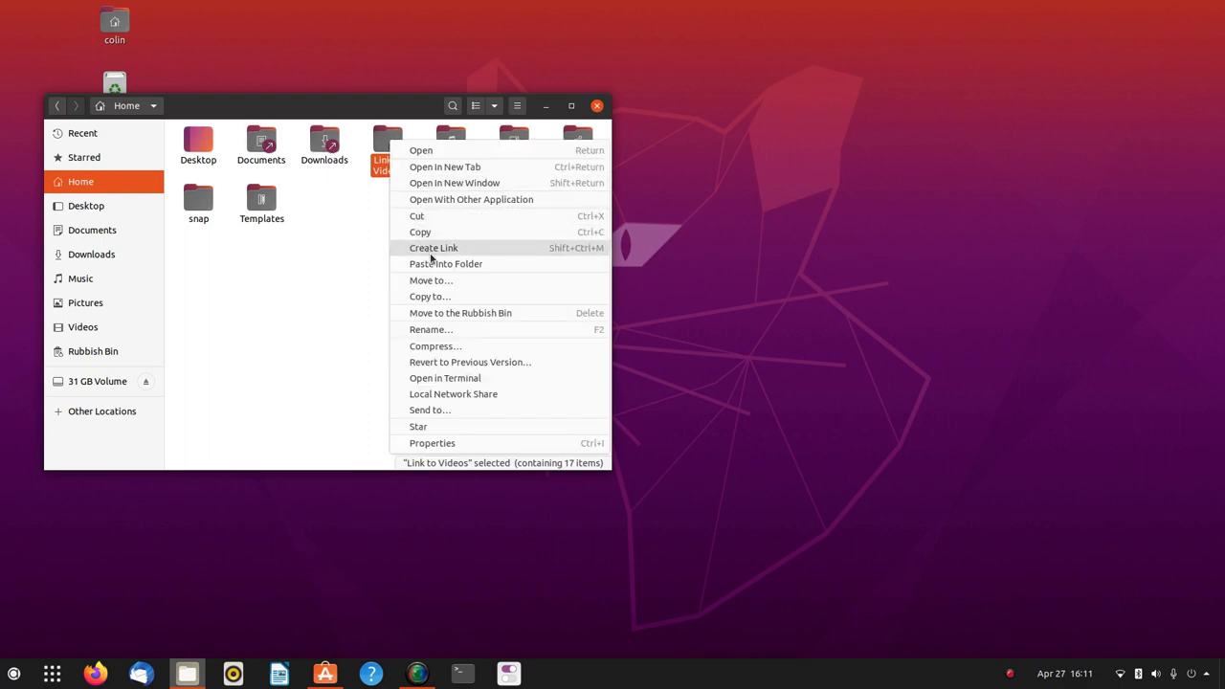
left_click(431, 328)
key("Home")
key("Delete")
key("Delete")
key("Delete")
key("Delete")
key("Delete")
key("Delete")
key("Delete")
key("Delete")
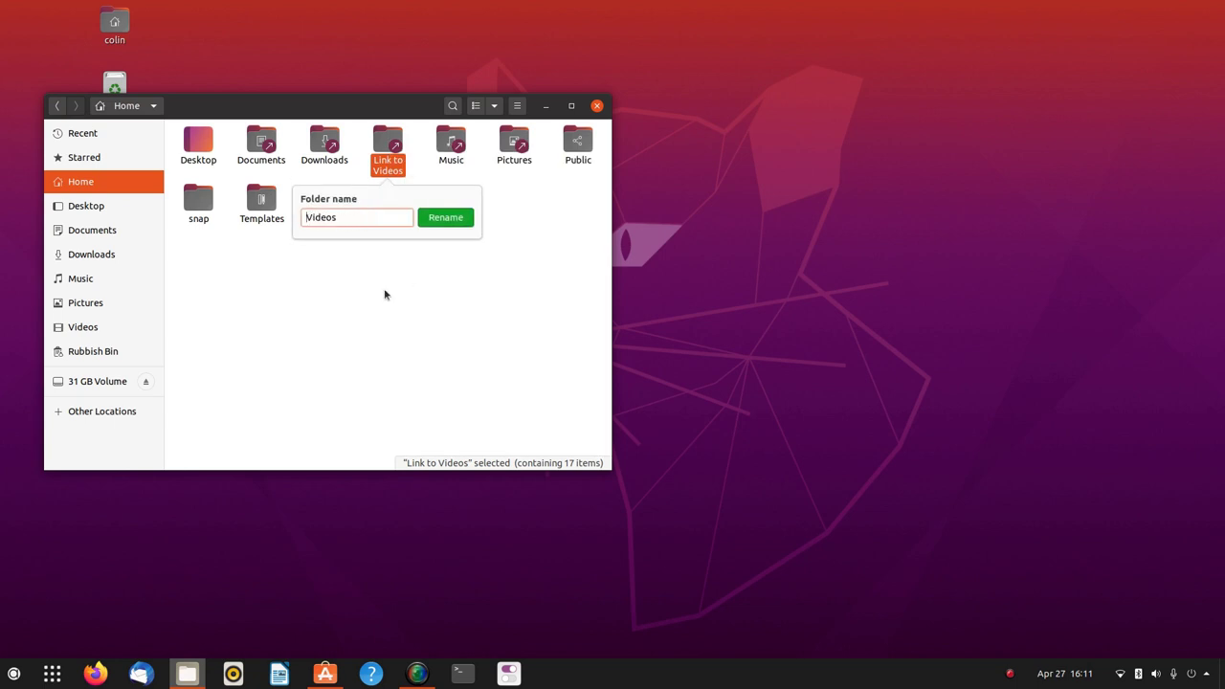
key("Return")
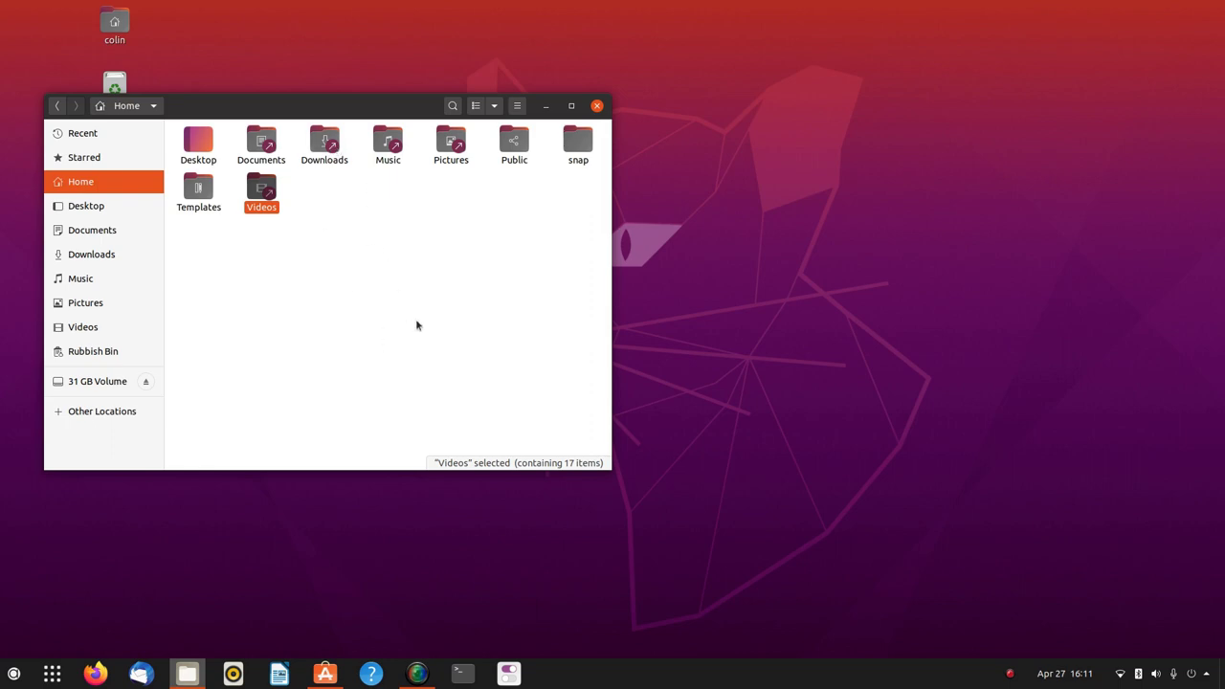
- Search Activities for 'disk', then cancel and return to the desktop
key("super")
type("disk")
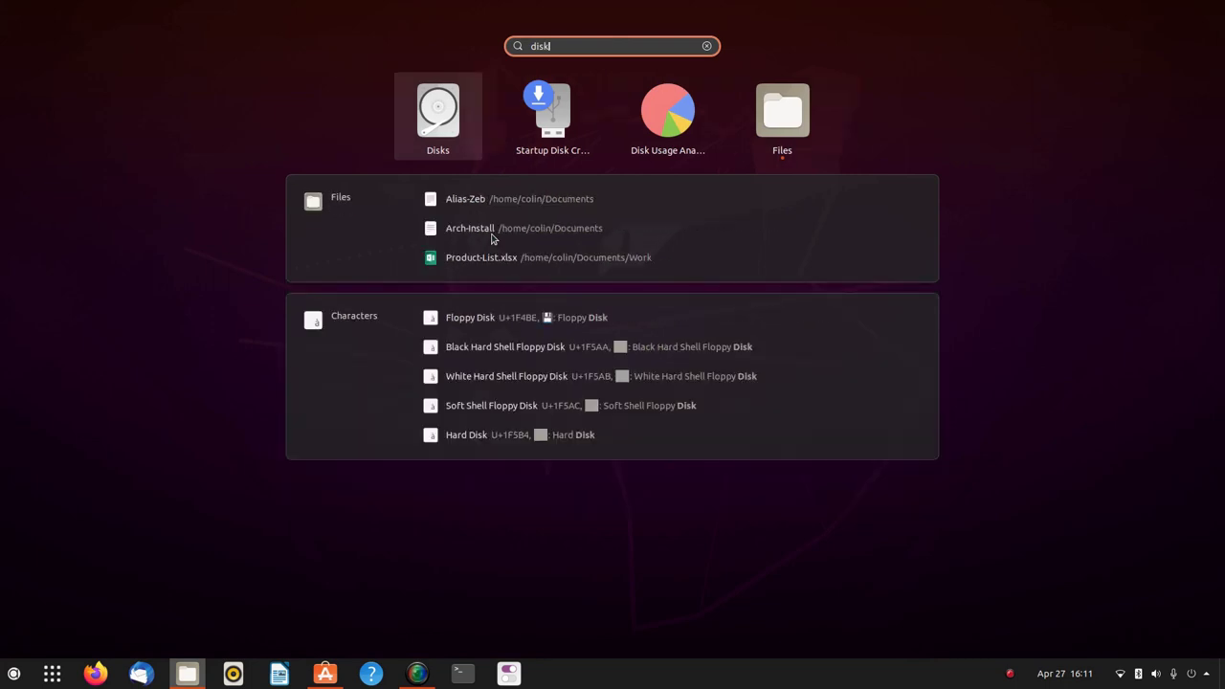
key("Escape")
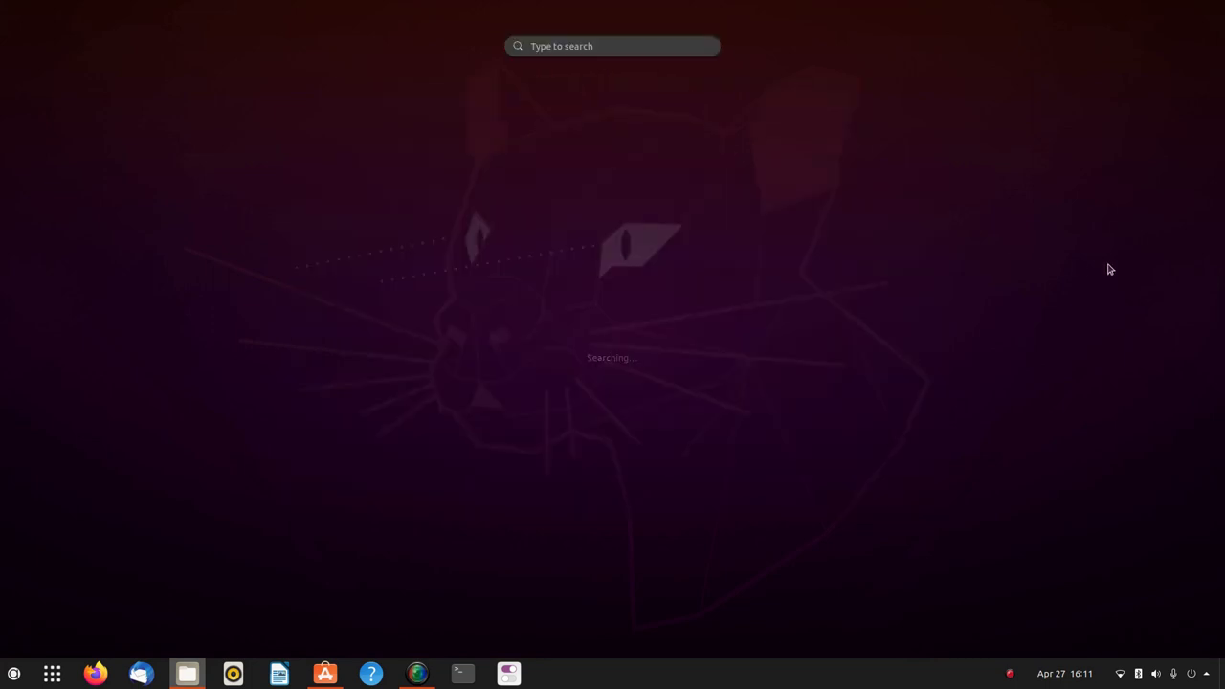
left_click(536, 382)
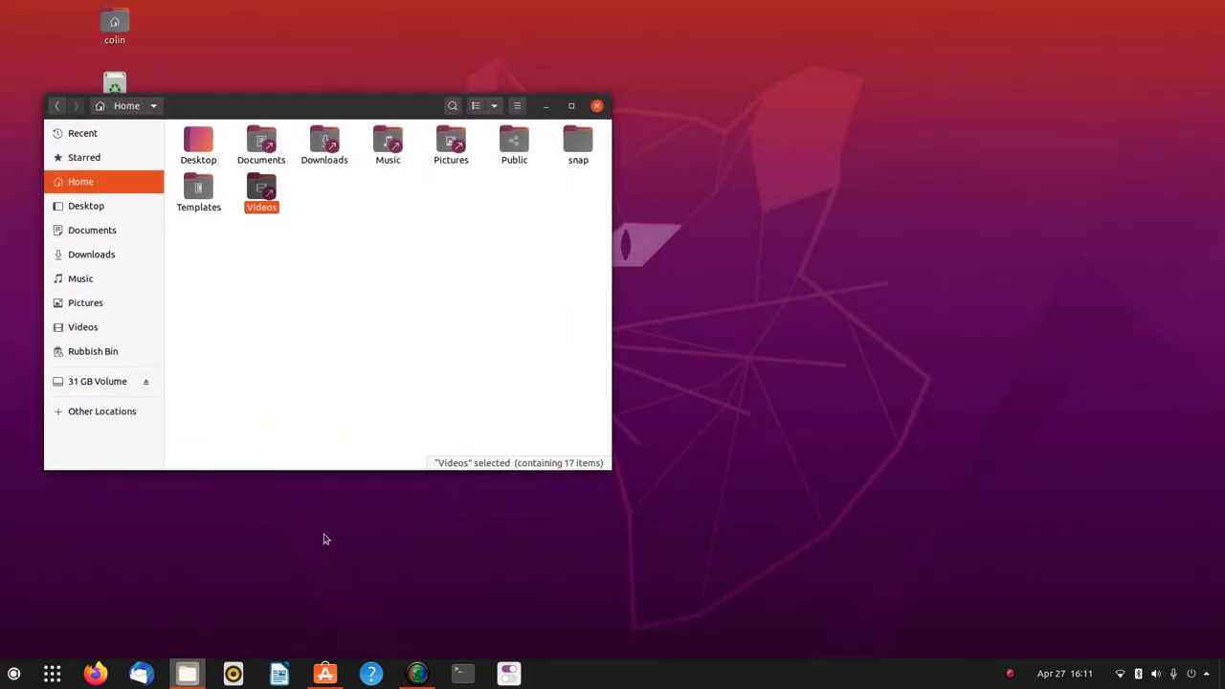
- Open the 998 GB Volume from Other Locations, then close the Files window
left_click(96, 411)
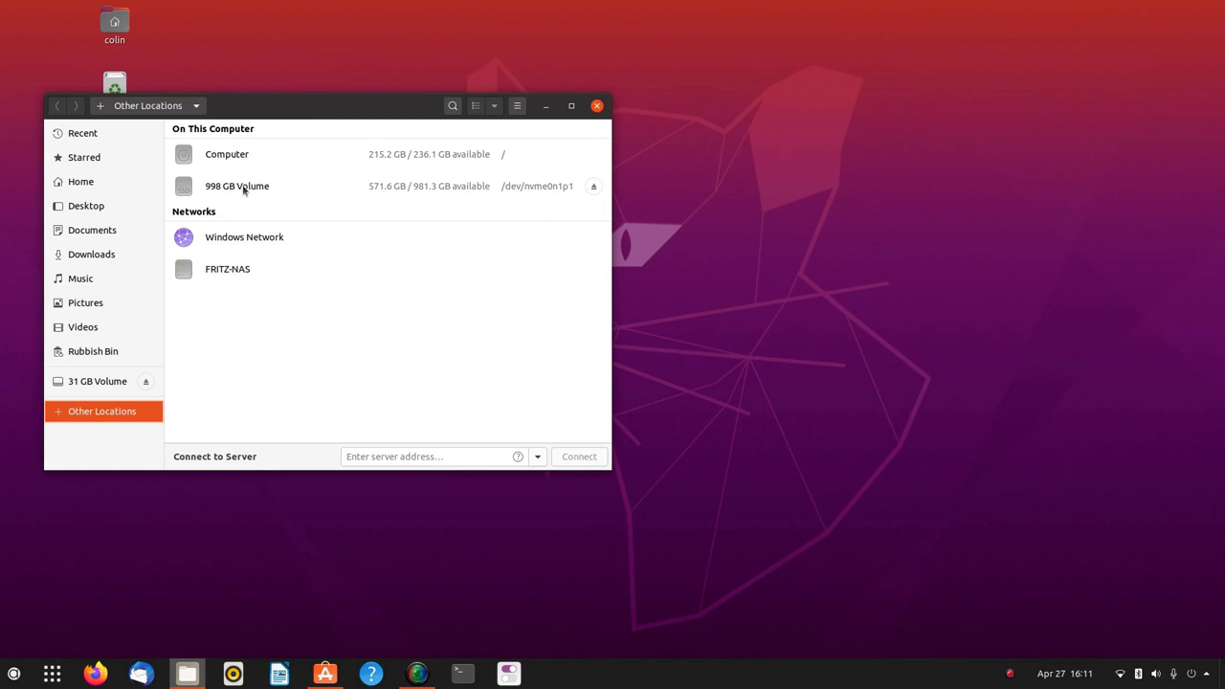
left_click(280, 188)
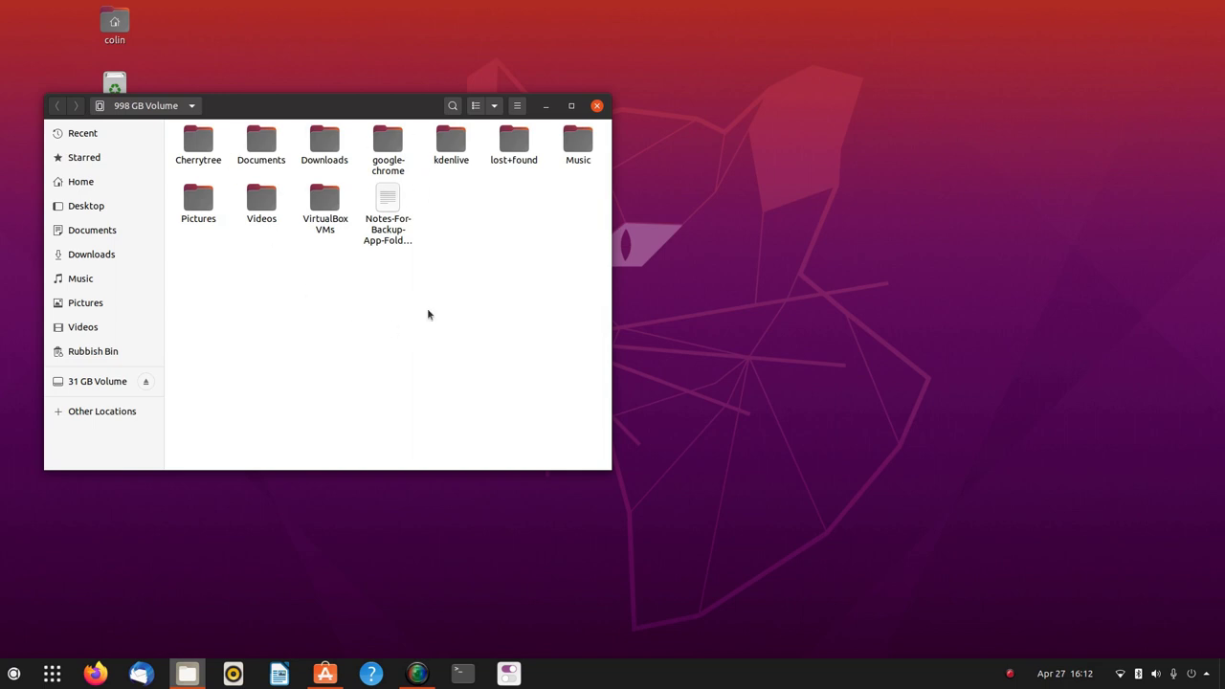
left_click(87, 413)
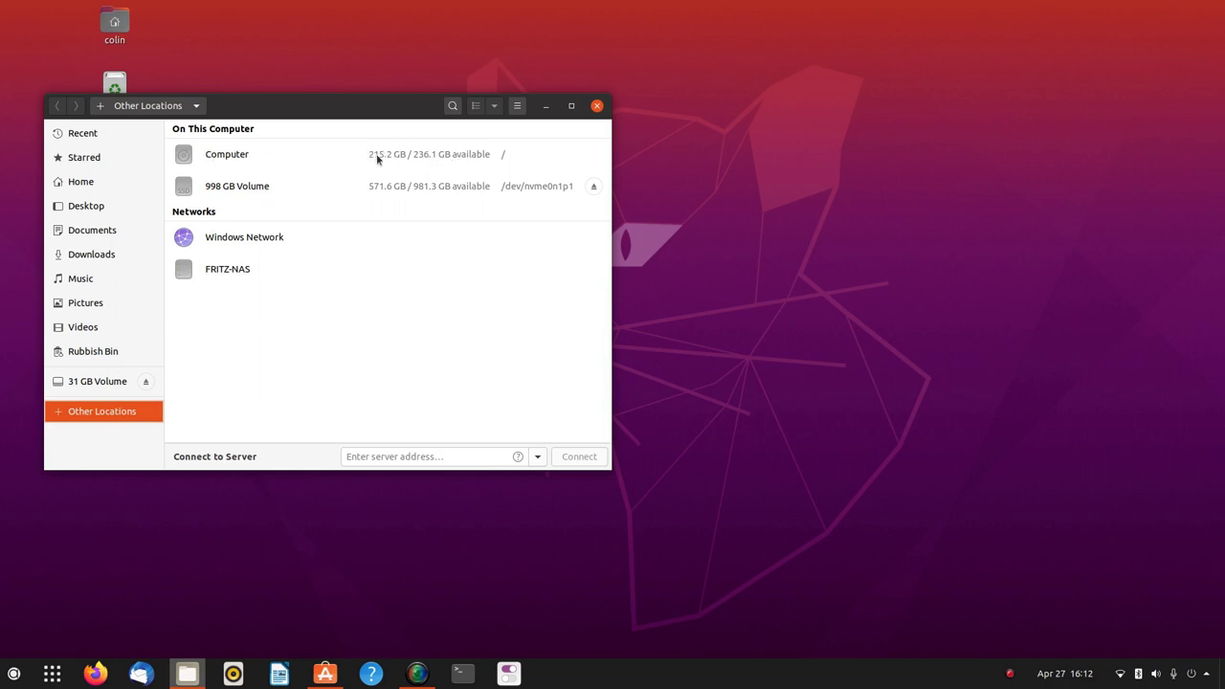
left_click(314, 188)
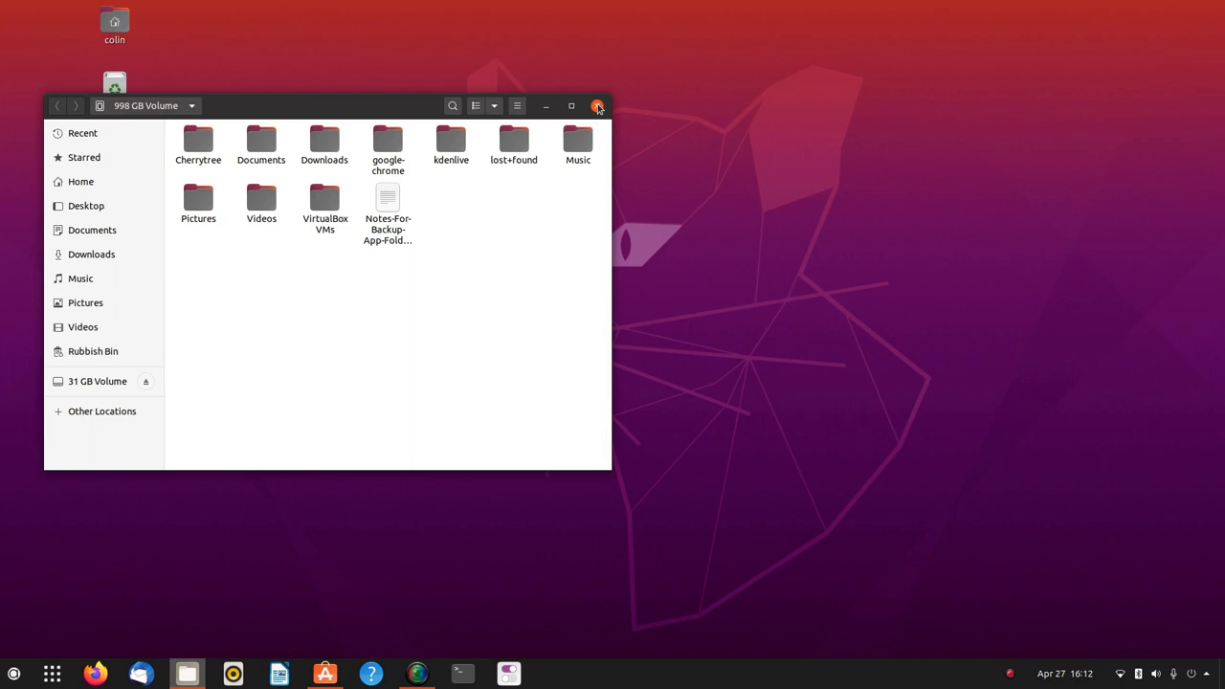
left_click(598, 105)
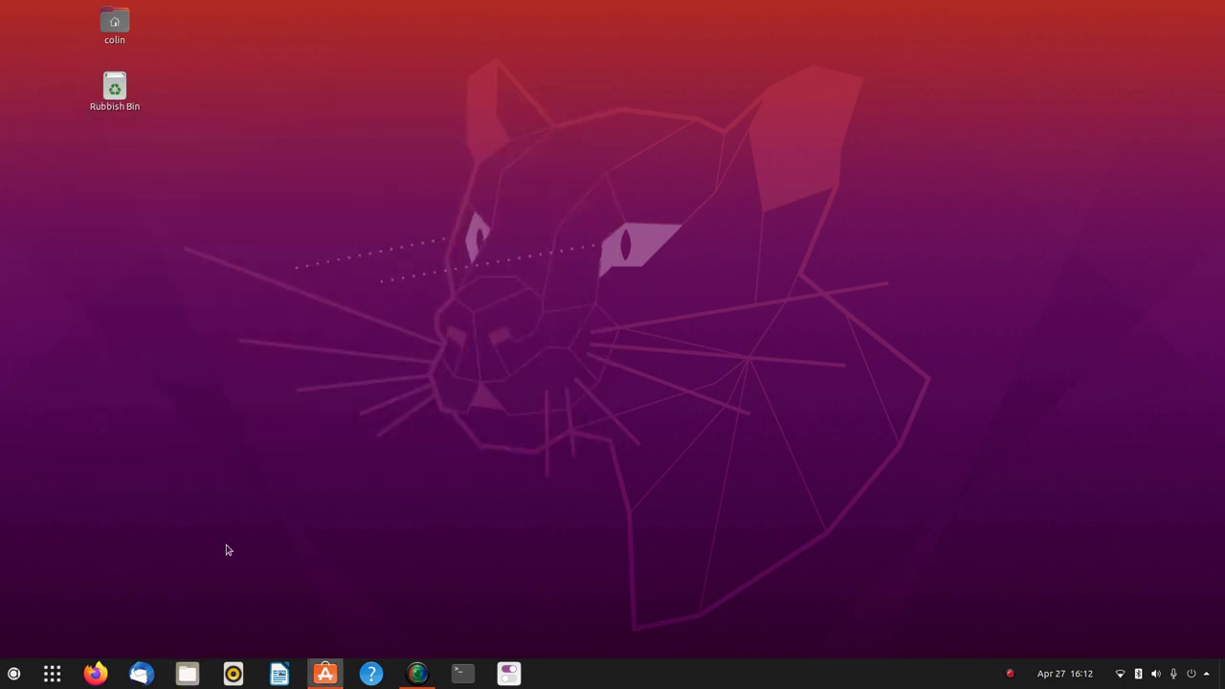
- In Disks, turn off User Session Defaults for the 998 GB partition's mount options and authenticate
key("super")
type("disk")
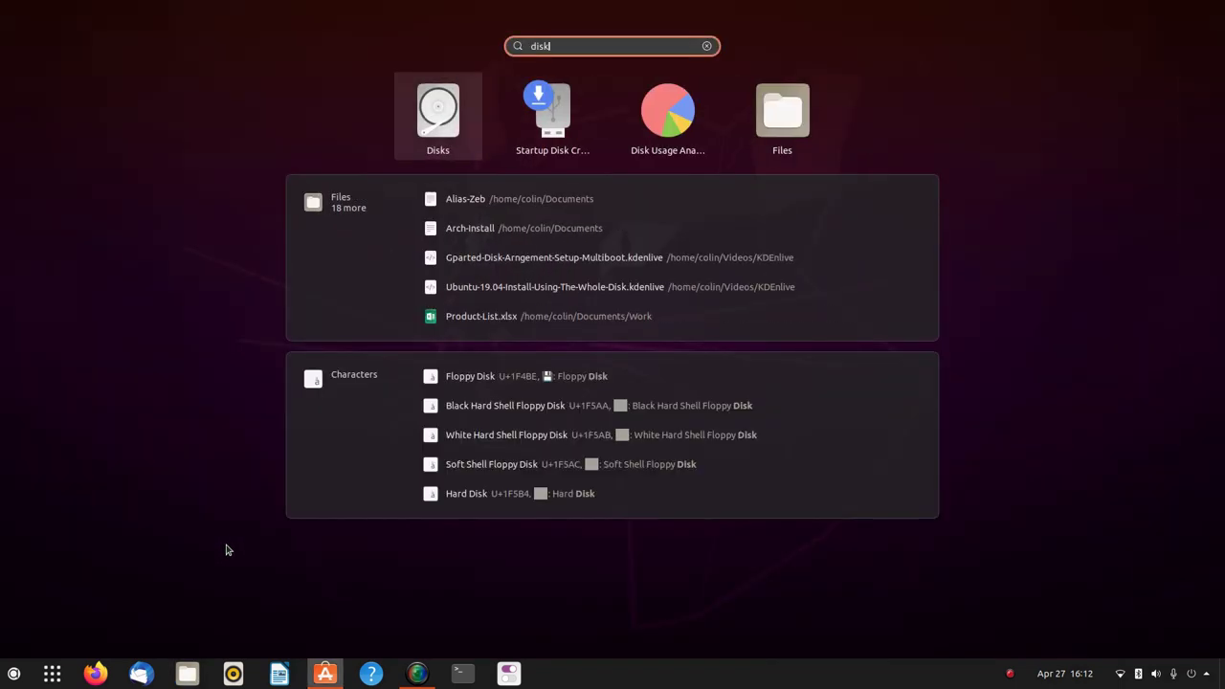
key("Return")
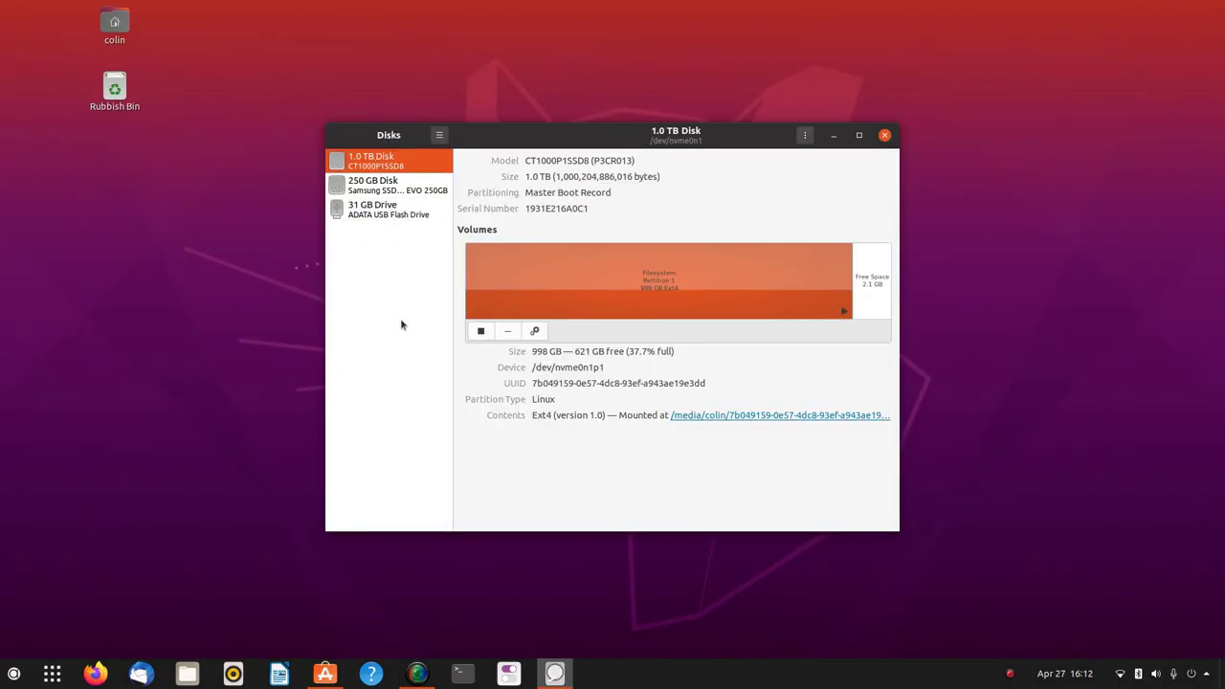
left_click(535, 331)
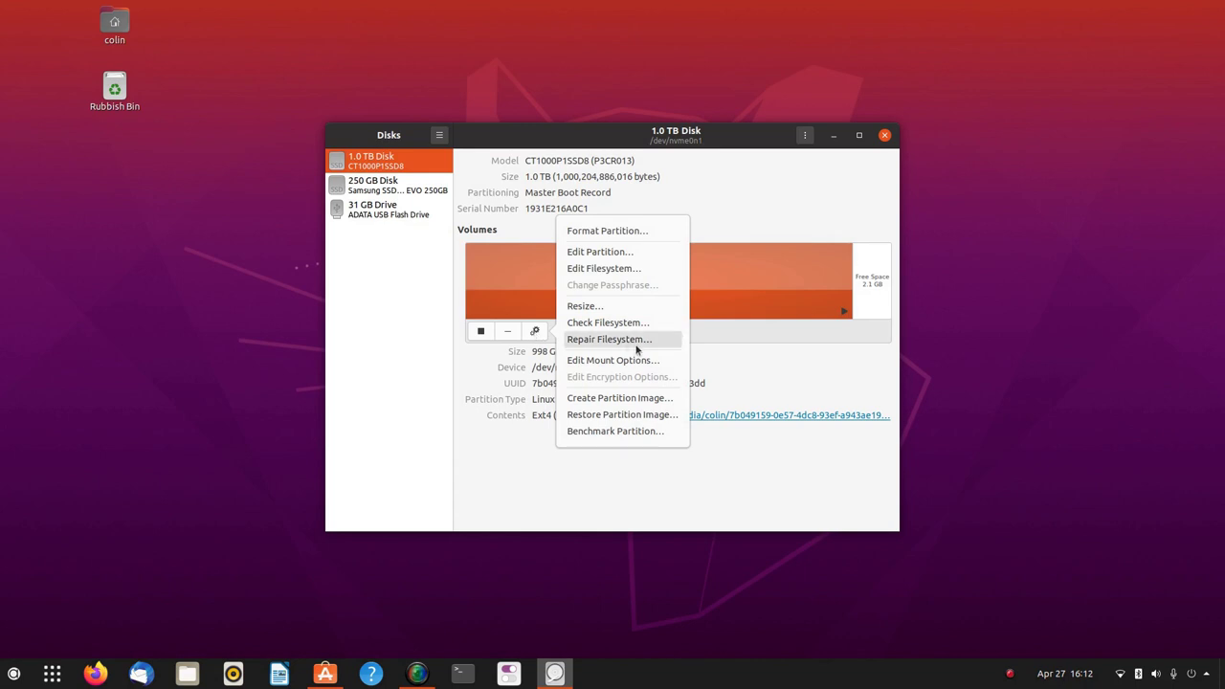
left_click(621, 361)
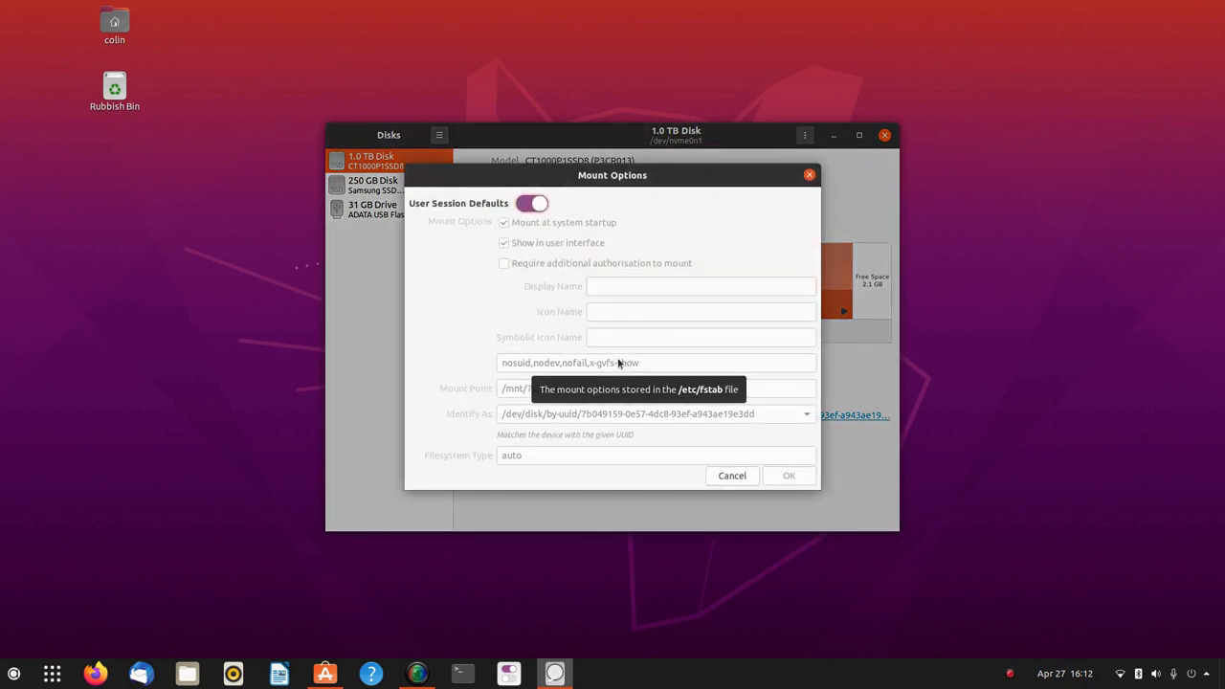
left_click(529, 204)
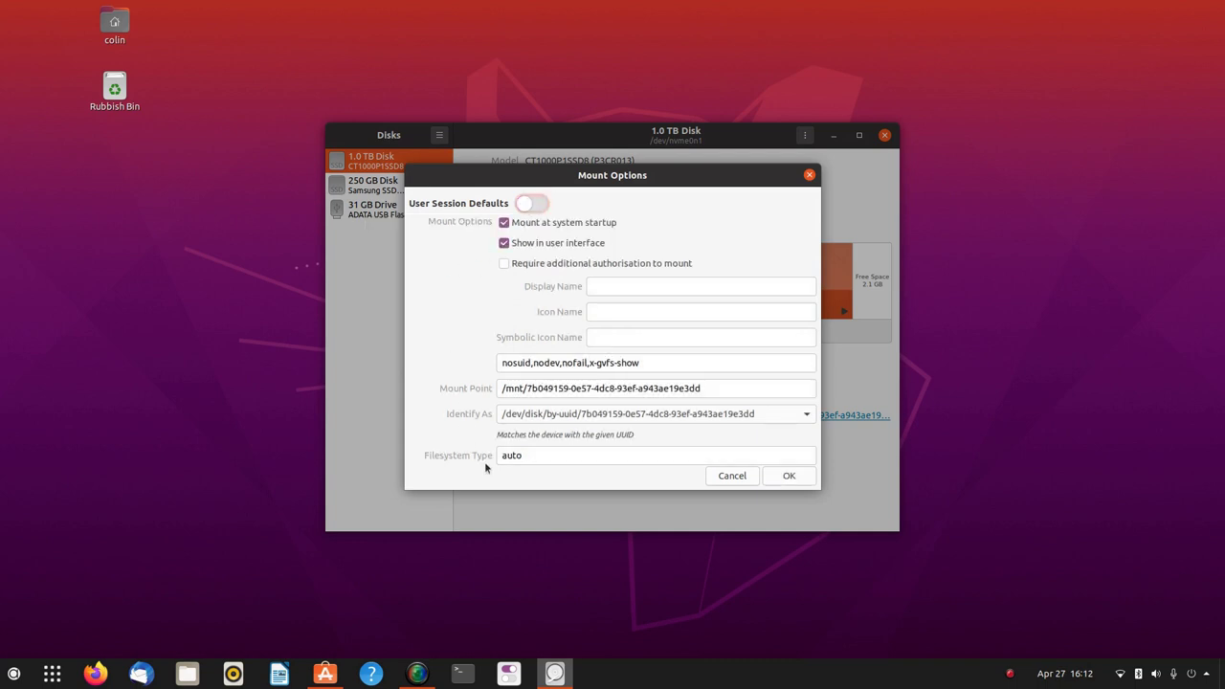
left_click(788, 475)
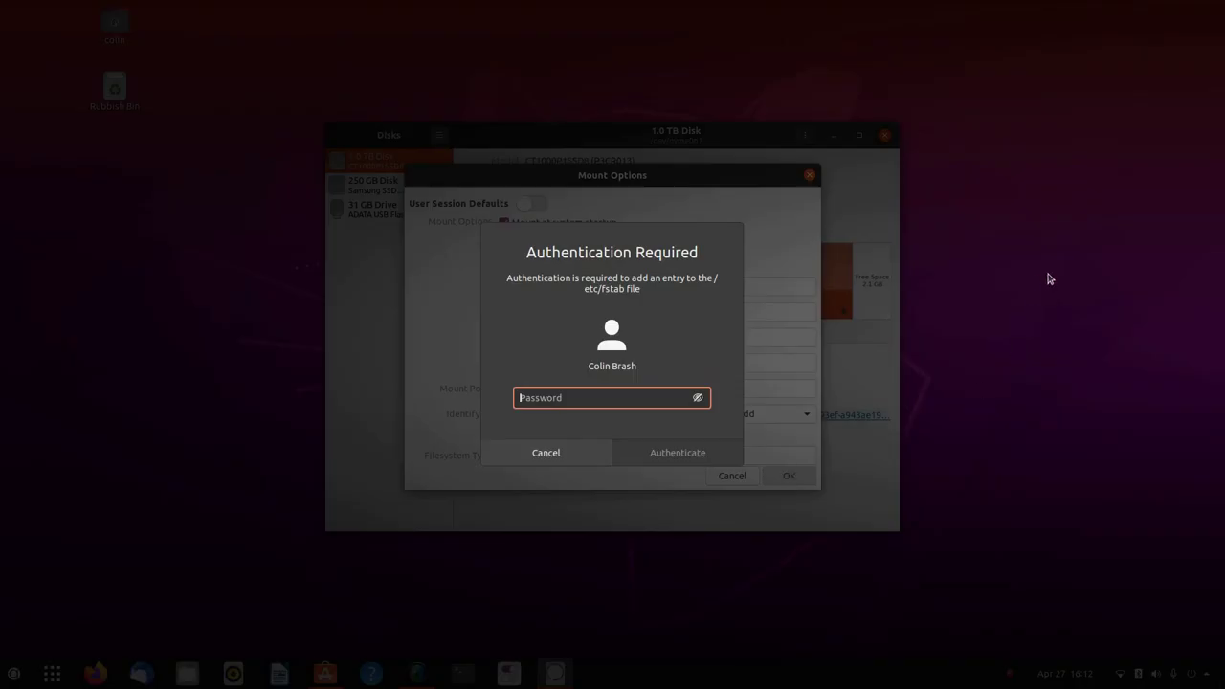
type("********")
key("Return")
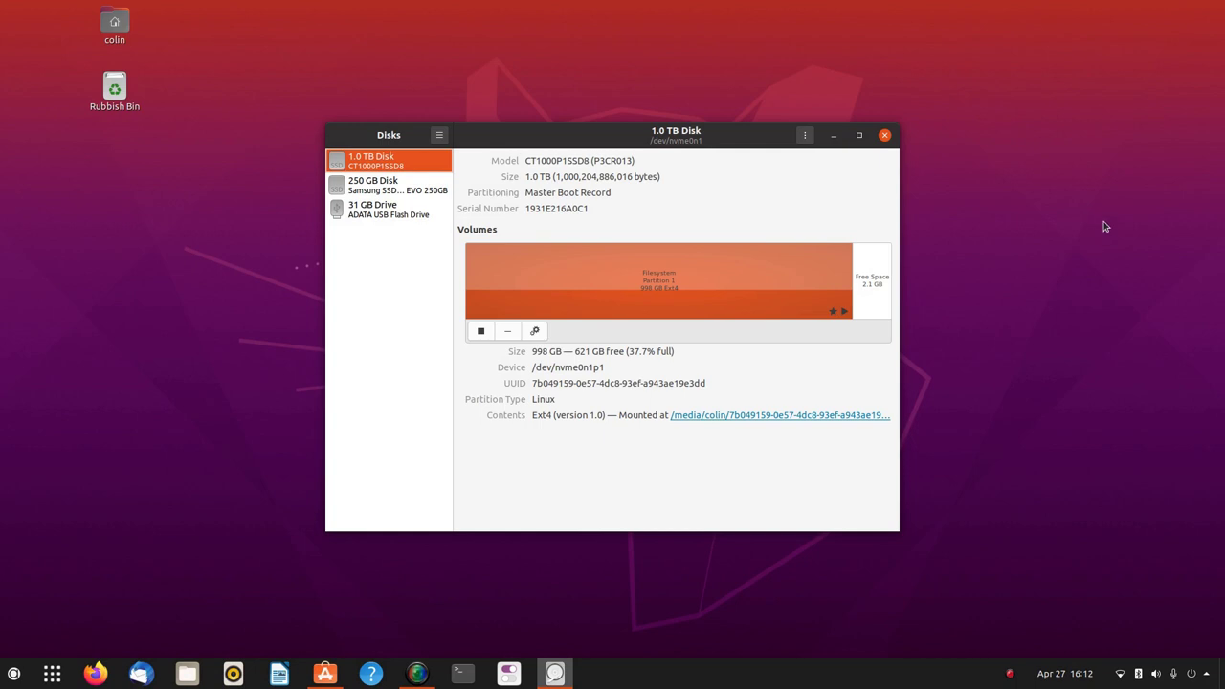
- Close Disks and look inside Home's Downloads and Documents folders
left_click(885, 136)
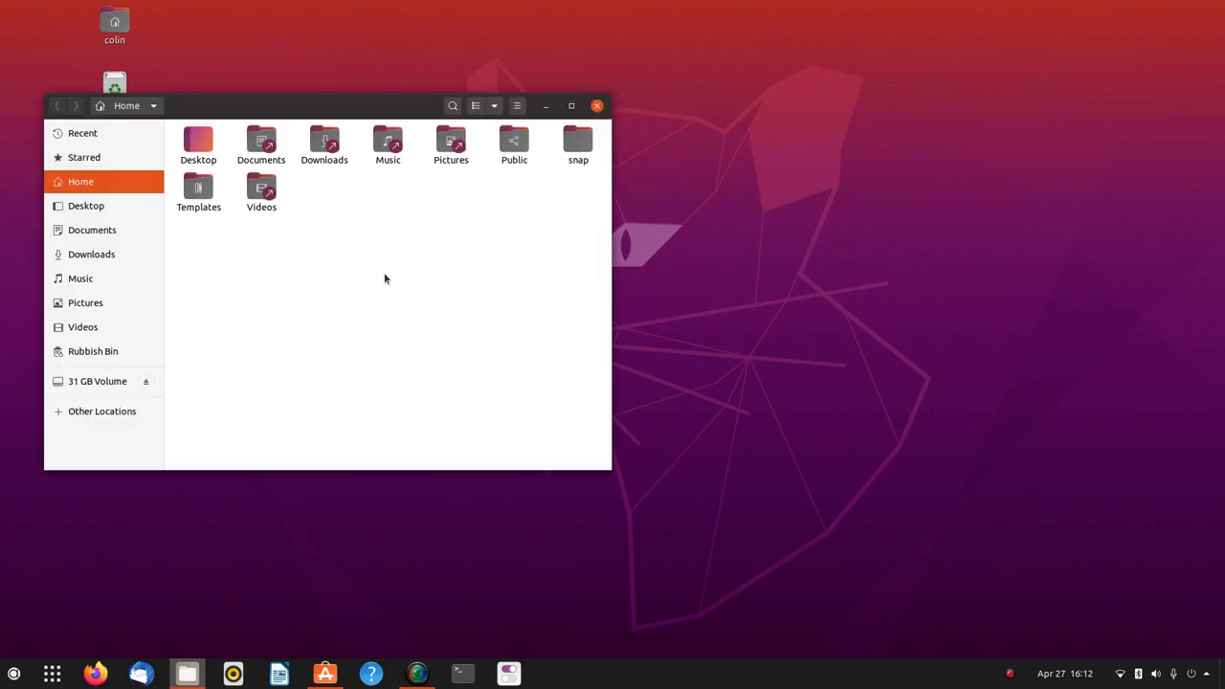
double_click(320, 161)
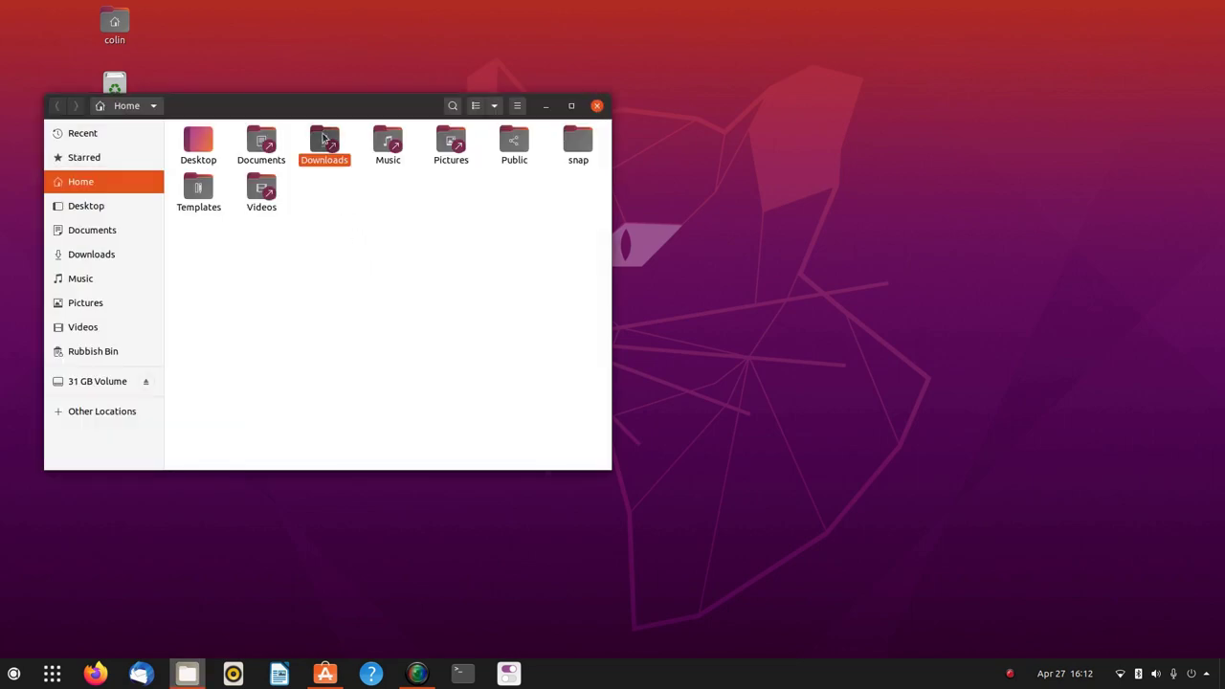
left_click(129, 106)
double_click(263, 141)
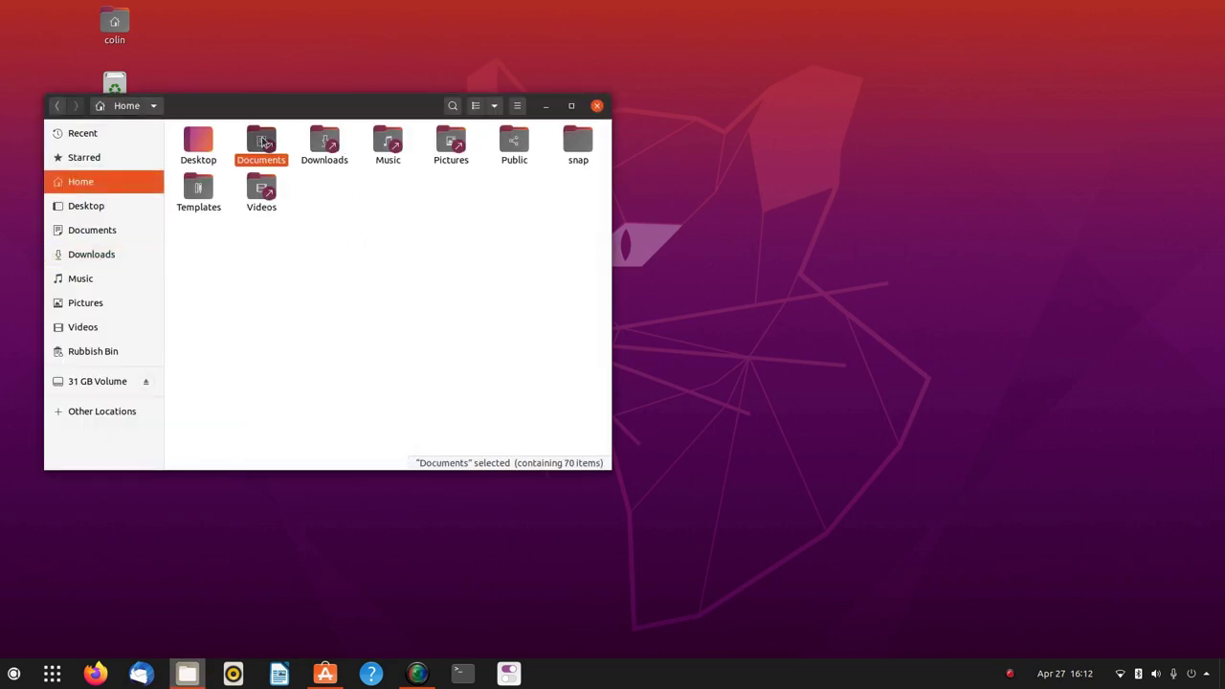
key("alt+Up")
- Browse the root filesystem, then open the 998 GB Volume via Other Locations
left_click(91, 413)
left_click(256, 155)
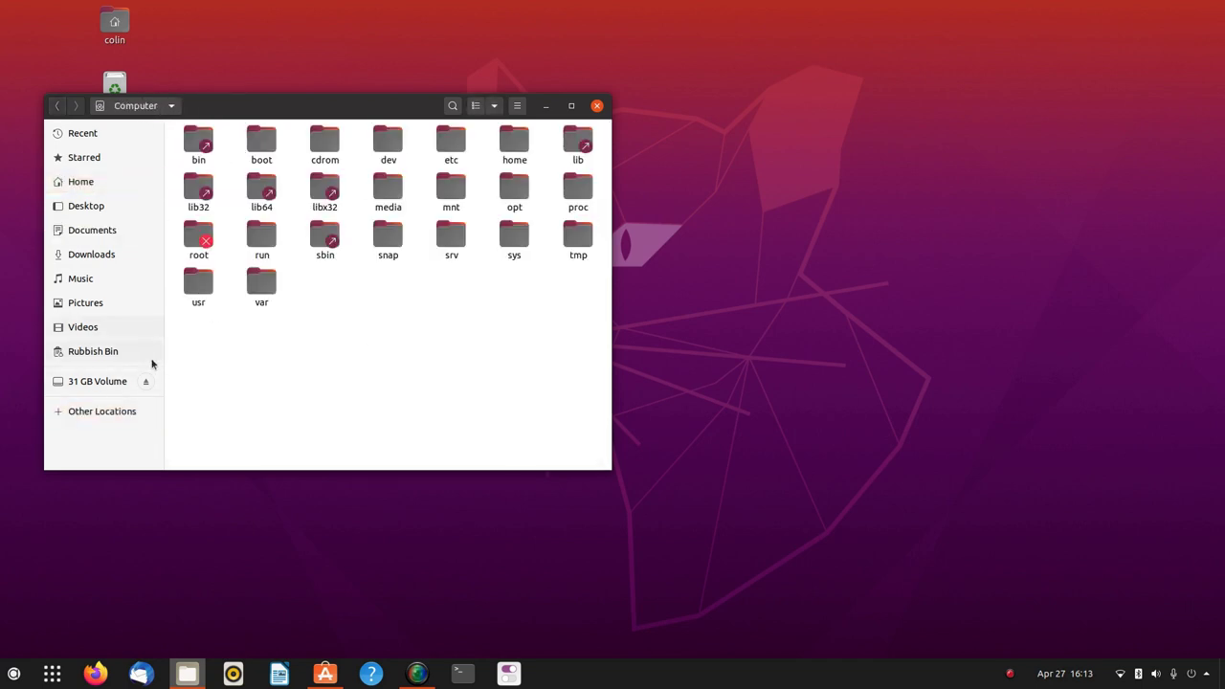
left_click(87, 411)
left_click(293, 192)
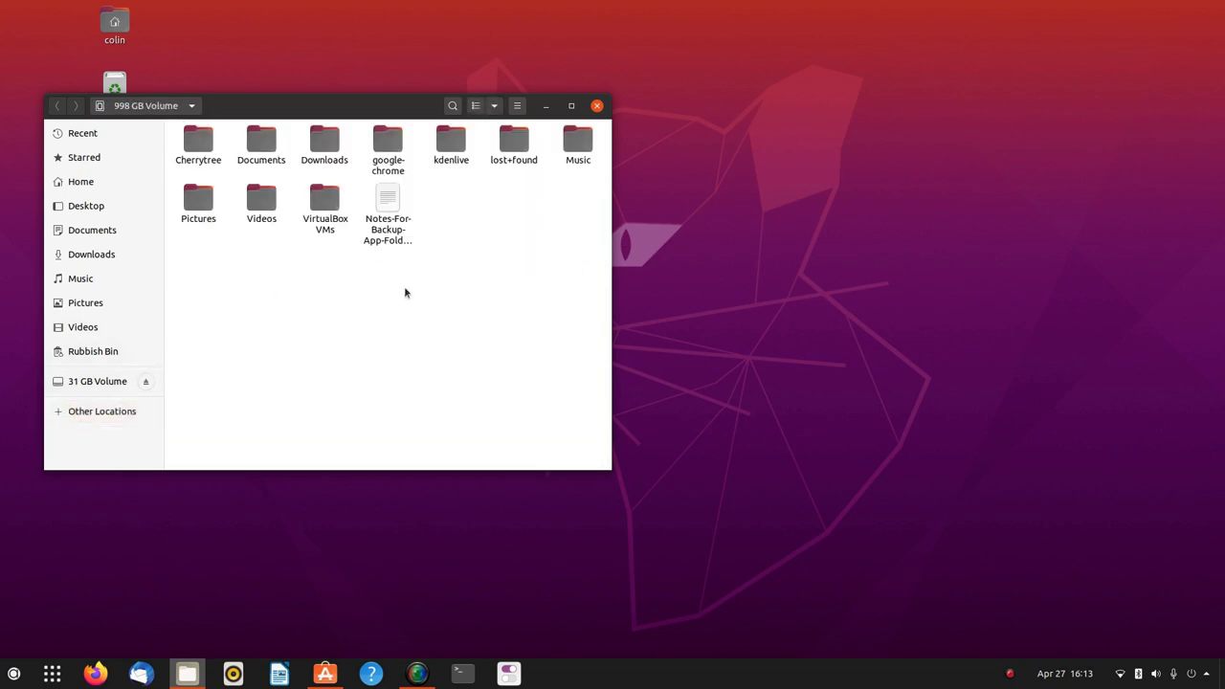
right_click(456, 265)
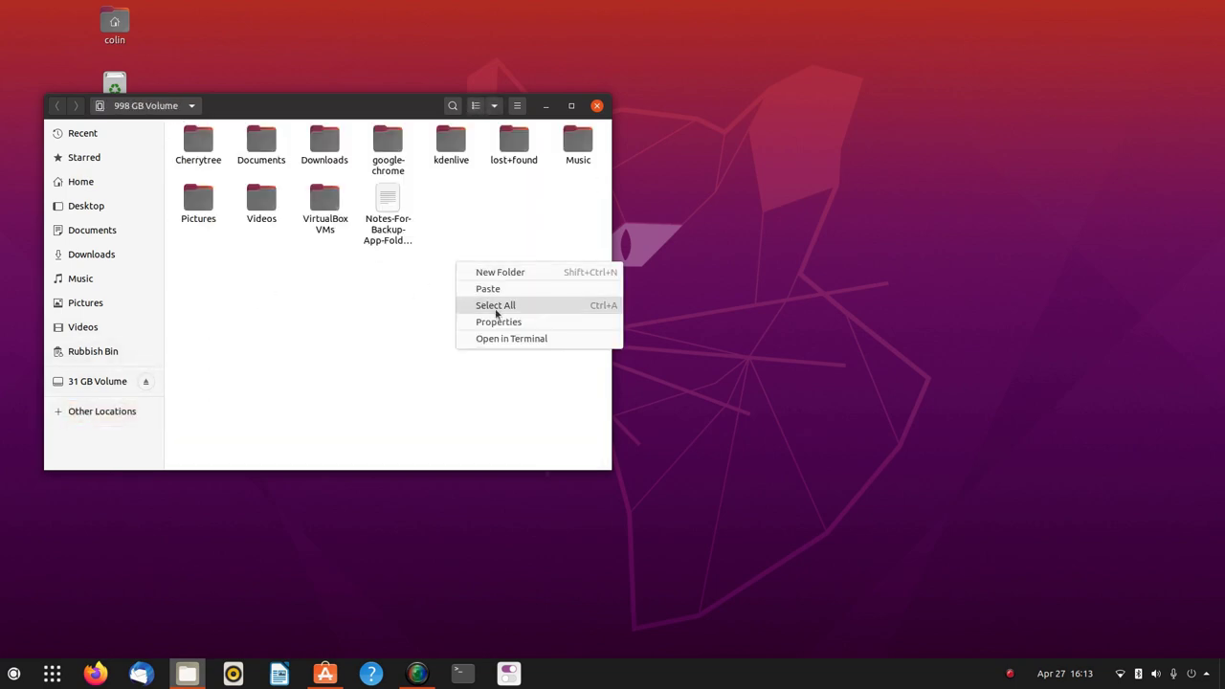
- Show hidden files on the 998 GB Volume
left_click(377, 316)
left_click(518, 106)
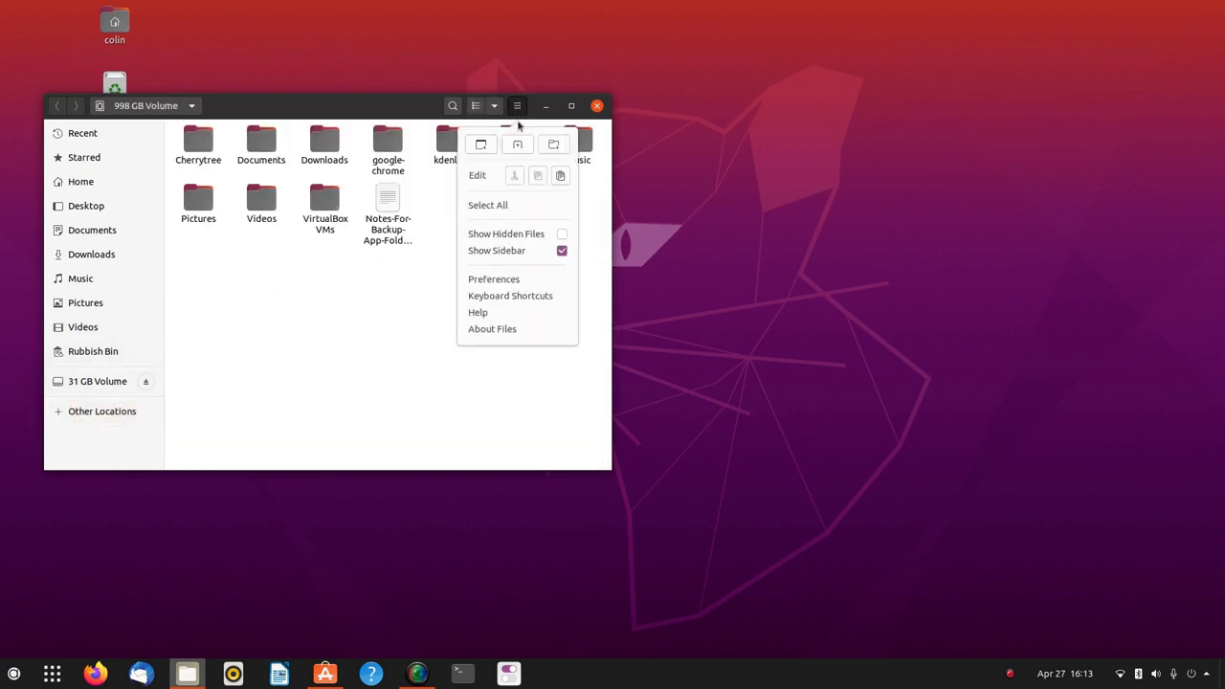
left_click(507, 234)
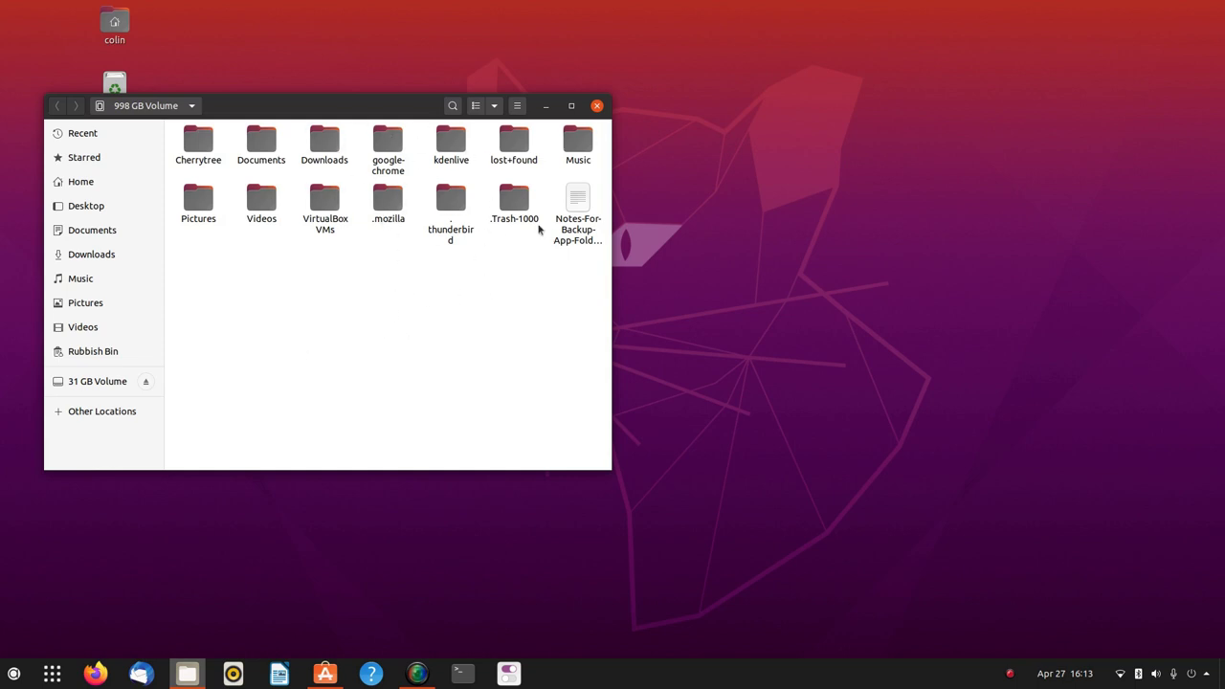
- Create links to google-chrome, .thunderbird and .mozilla, and open a second Files window
right_click(396, 139)
left_click(440, 244)
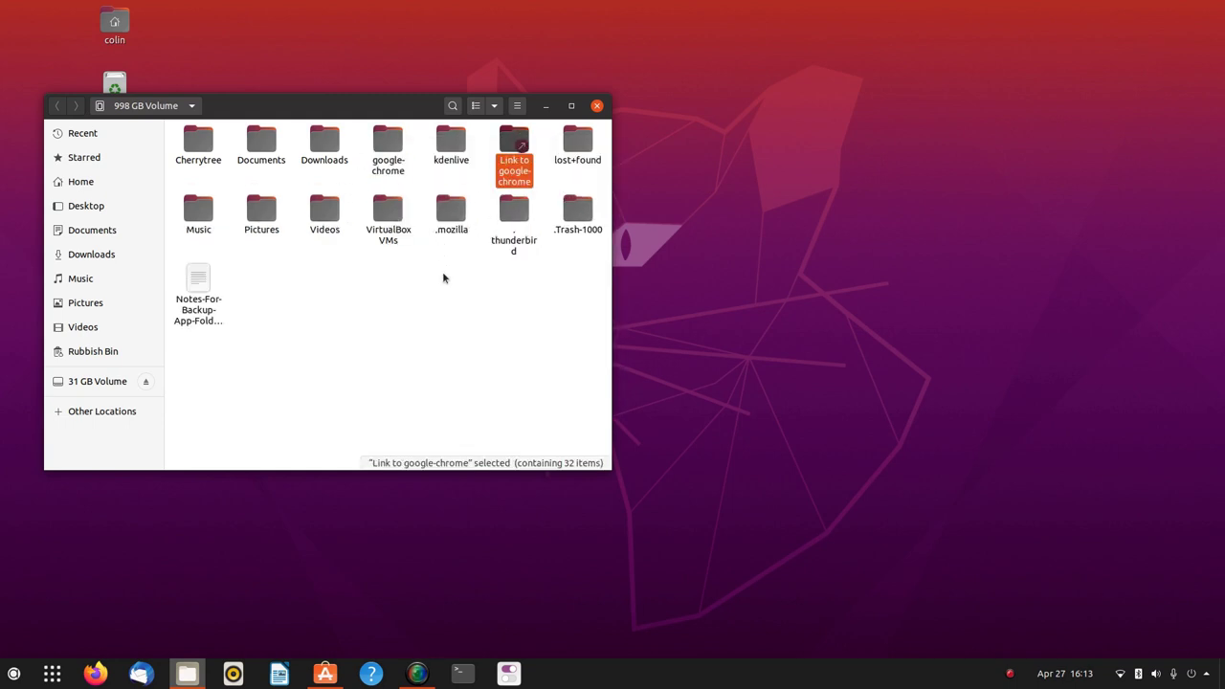
right_click(519, 207)
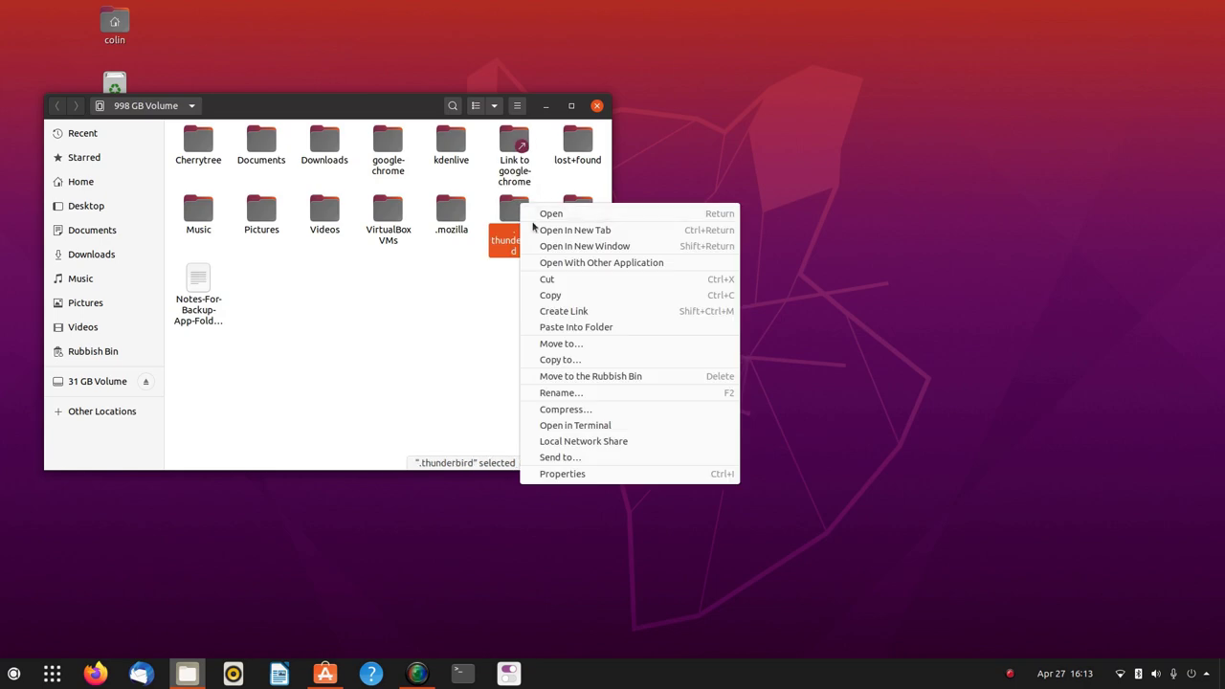
left_click(560, 311)
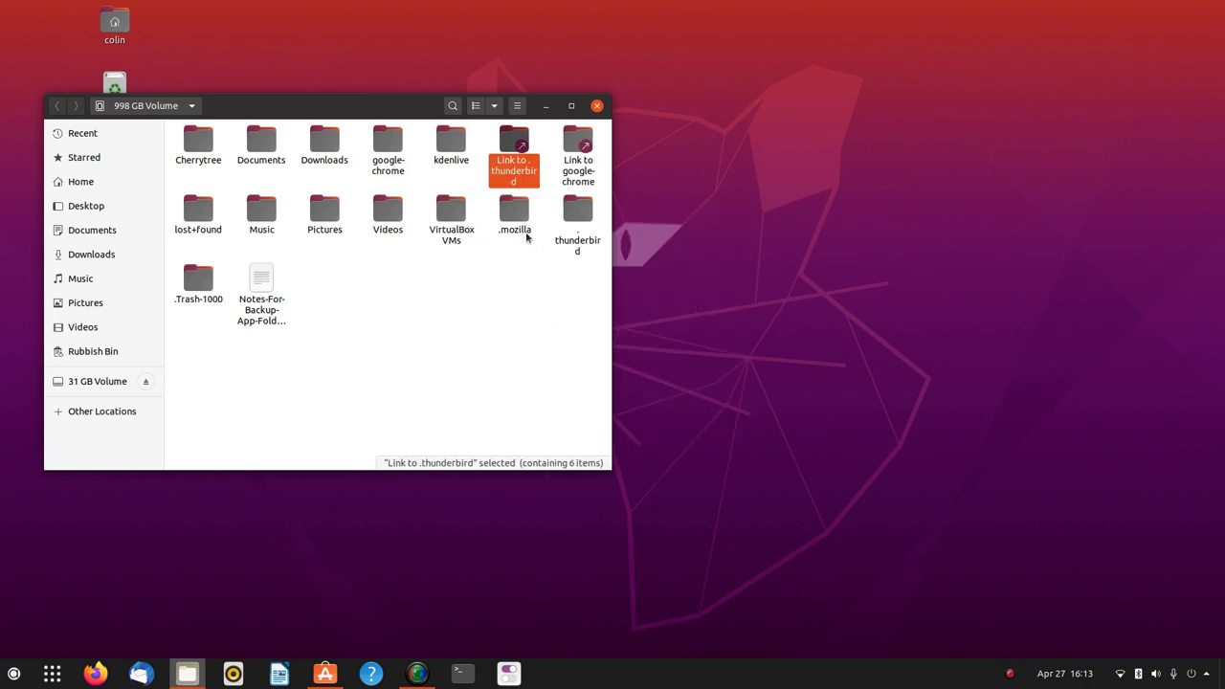
right_click(515, 208)
left_click(557, 316)
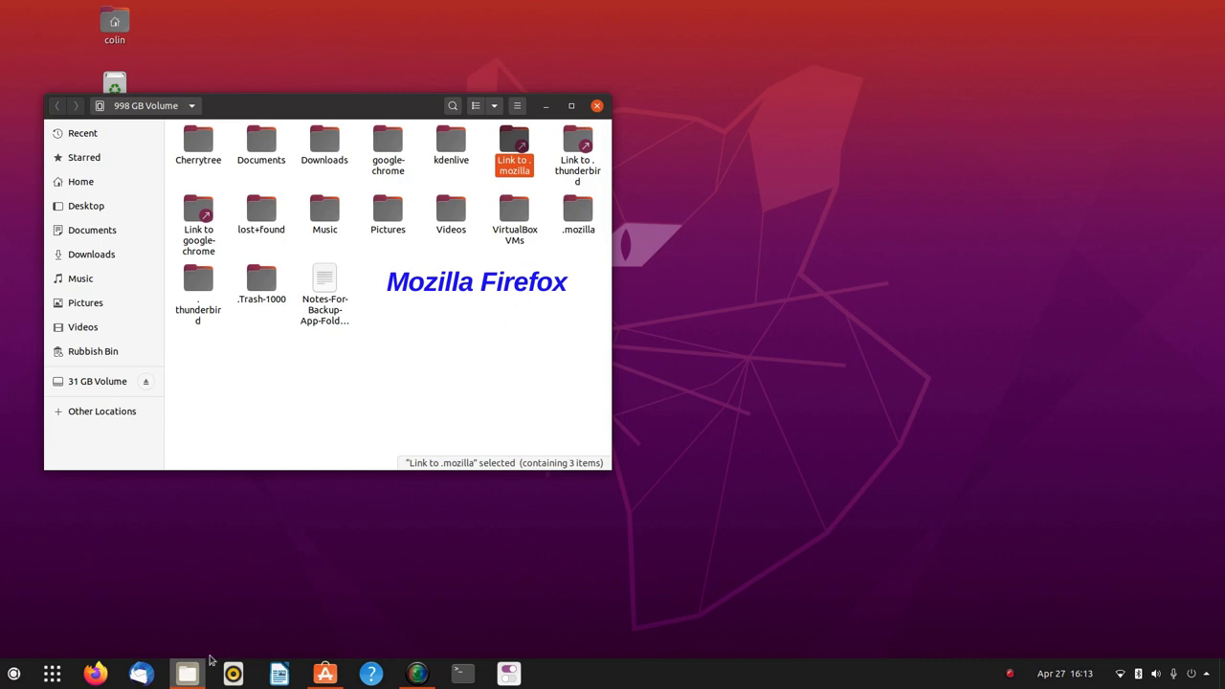
right_click(187, 673)
left_click(181, 570)
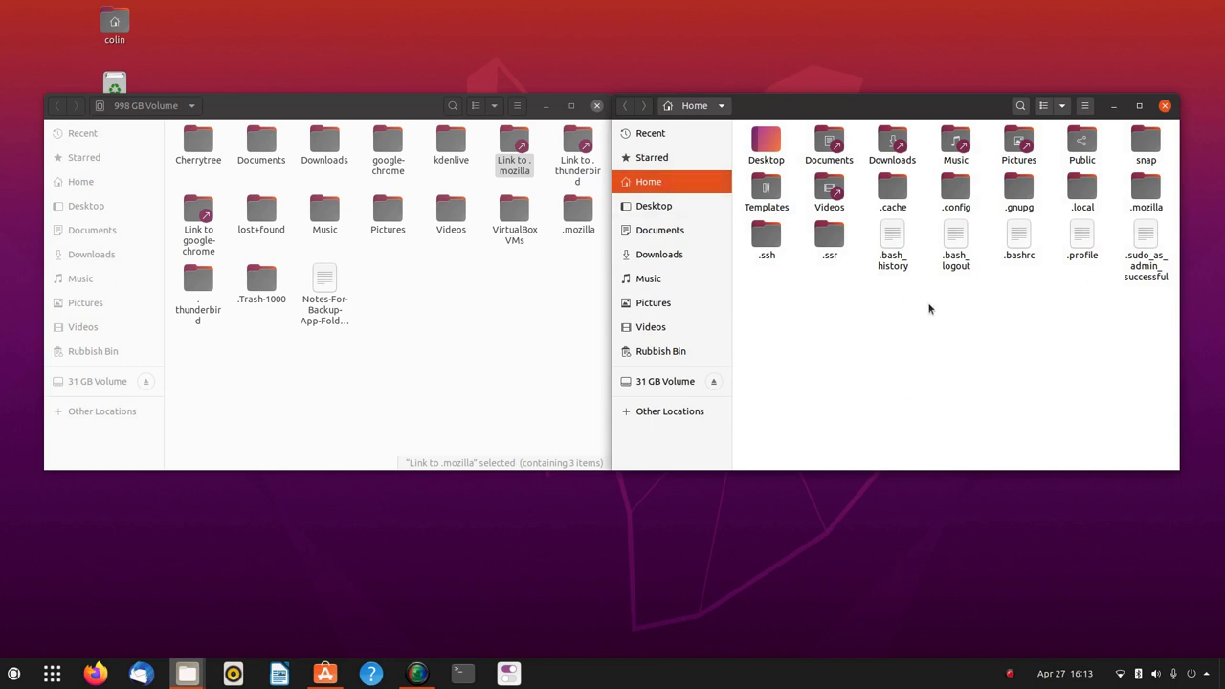
- Open Home's .config folder and move its original google-chrome folder to the Rubbish Bin
left_click(1146, 193)
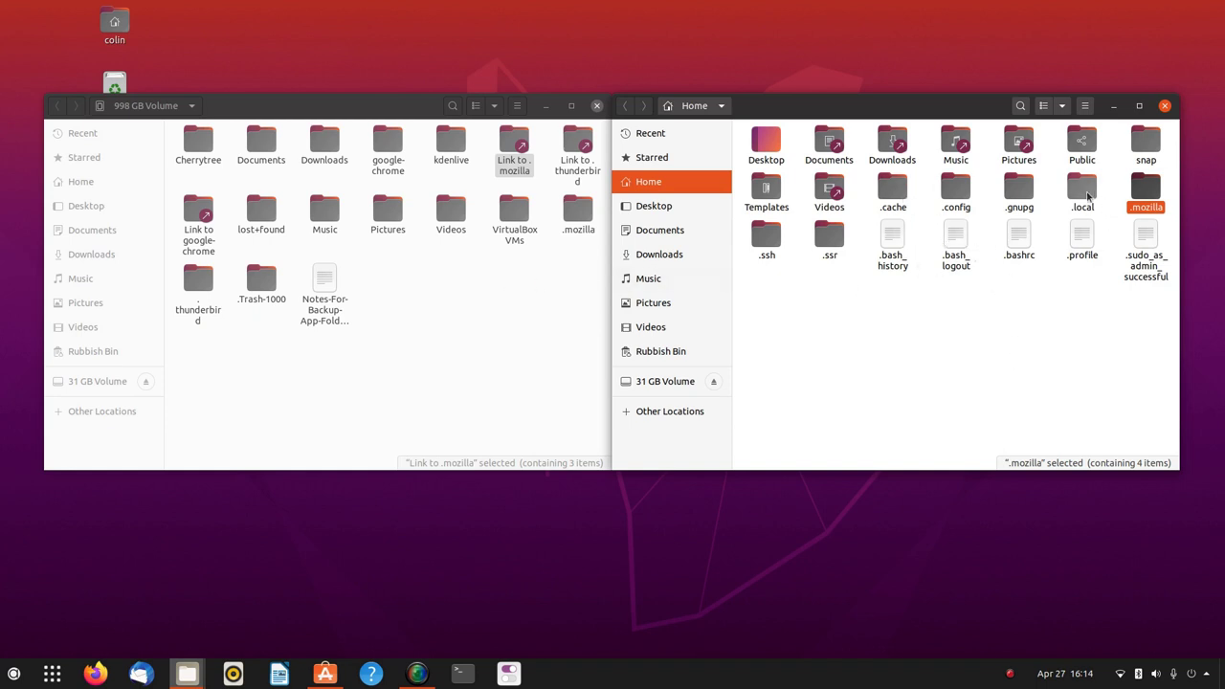
double_click(959, 201)
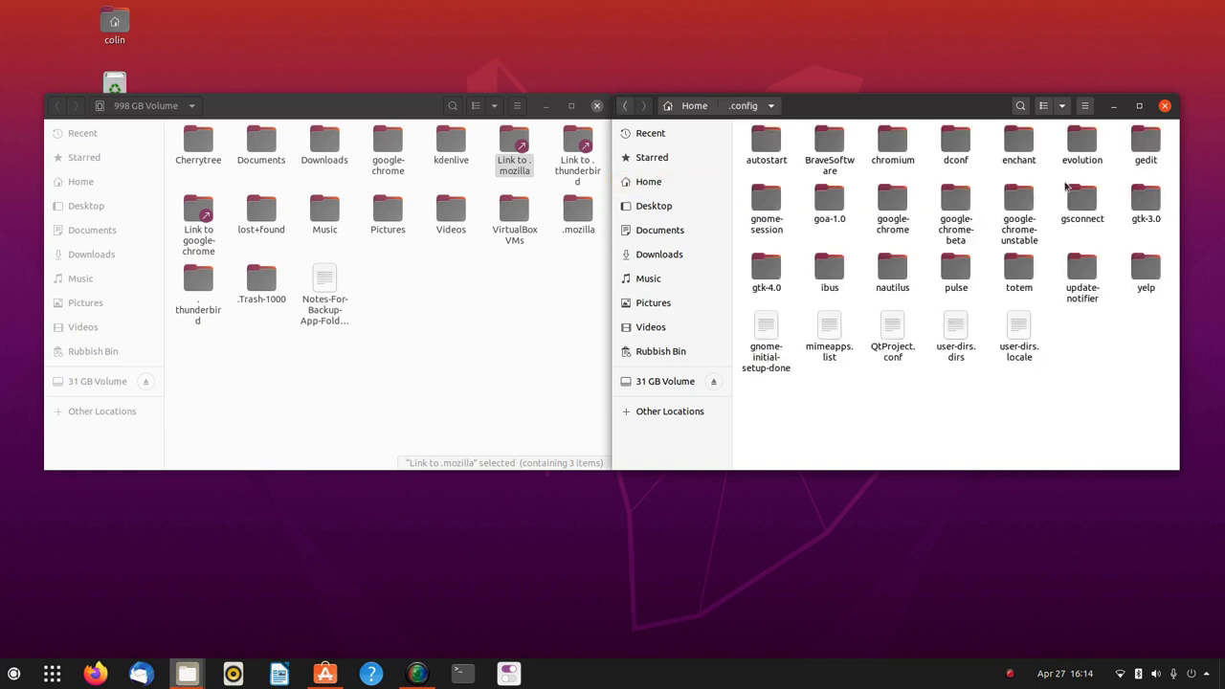
right_click(897, 201)
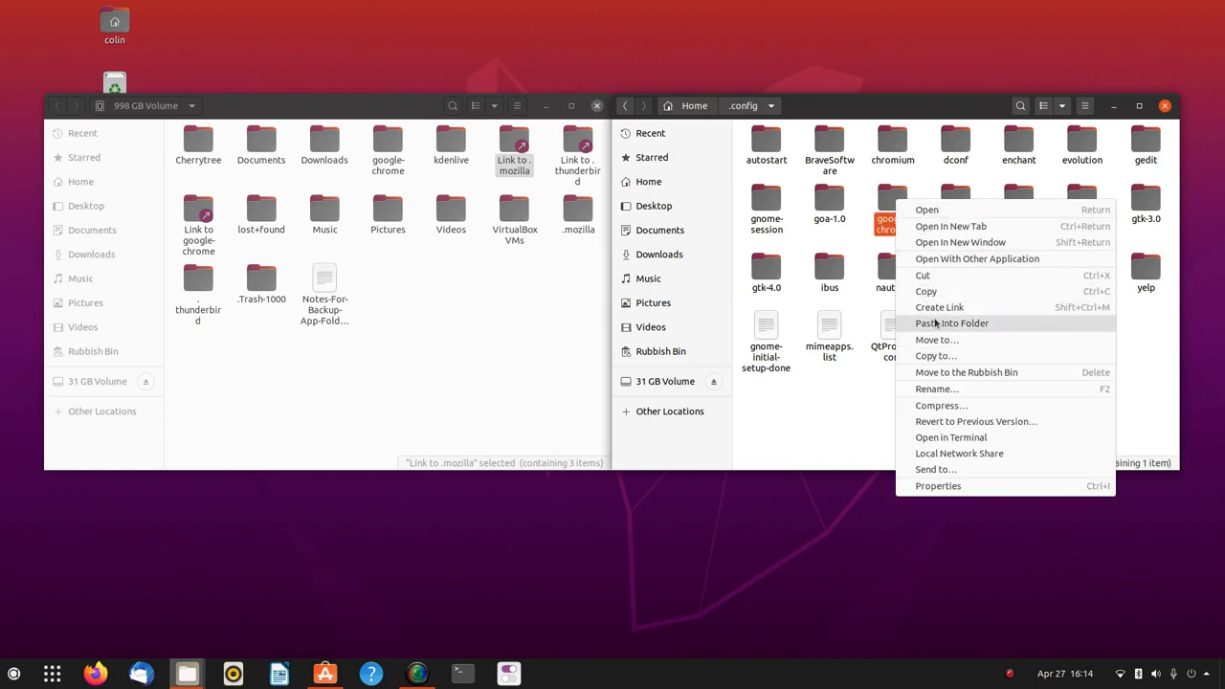
left_click(951, 374)
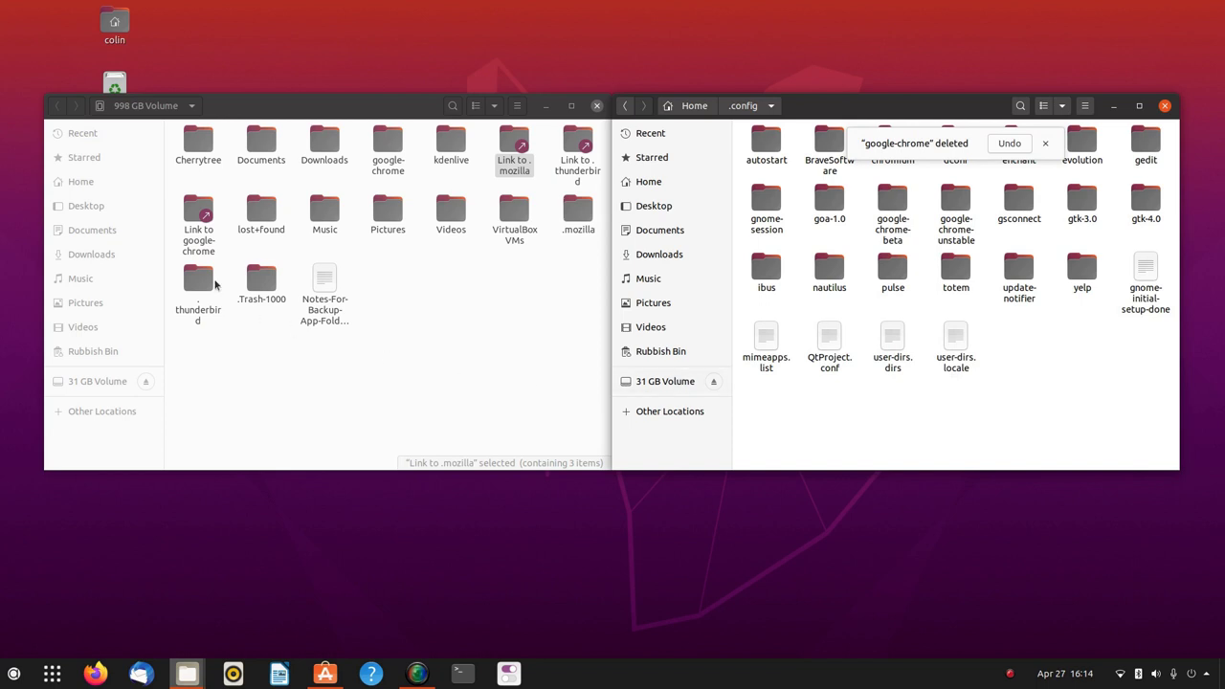
- Move Link to google-chrome from the data drive into .config
right_click(196, 214)
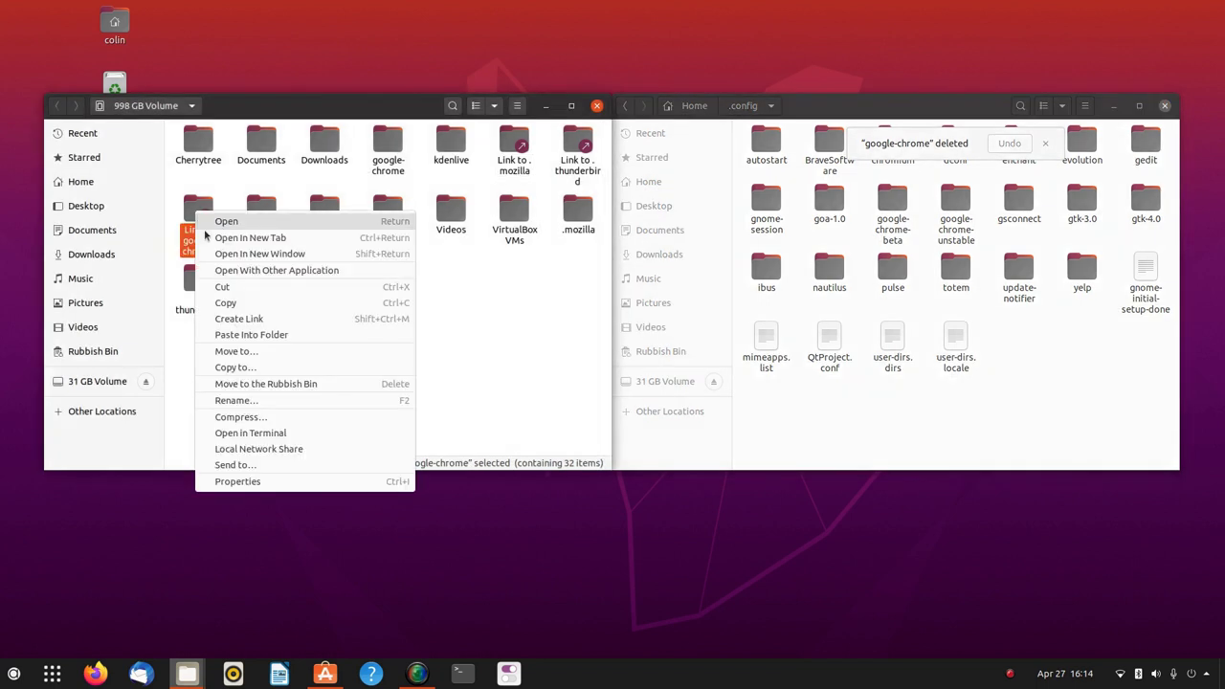
left_click(220, 286)
right_click(895, 351)
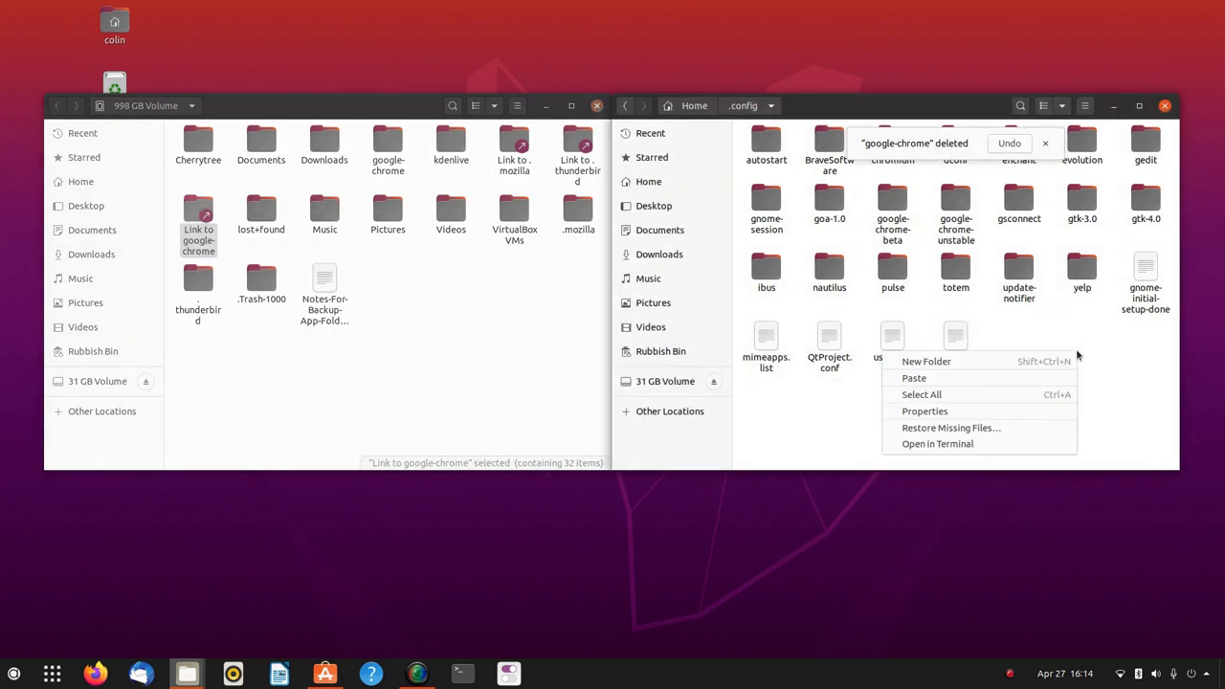
left_click(929, 378)
- Rename the pasted link in .config to google-chrome
right_click(825, 272)
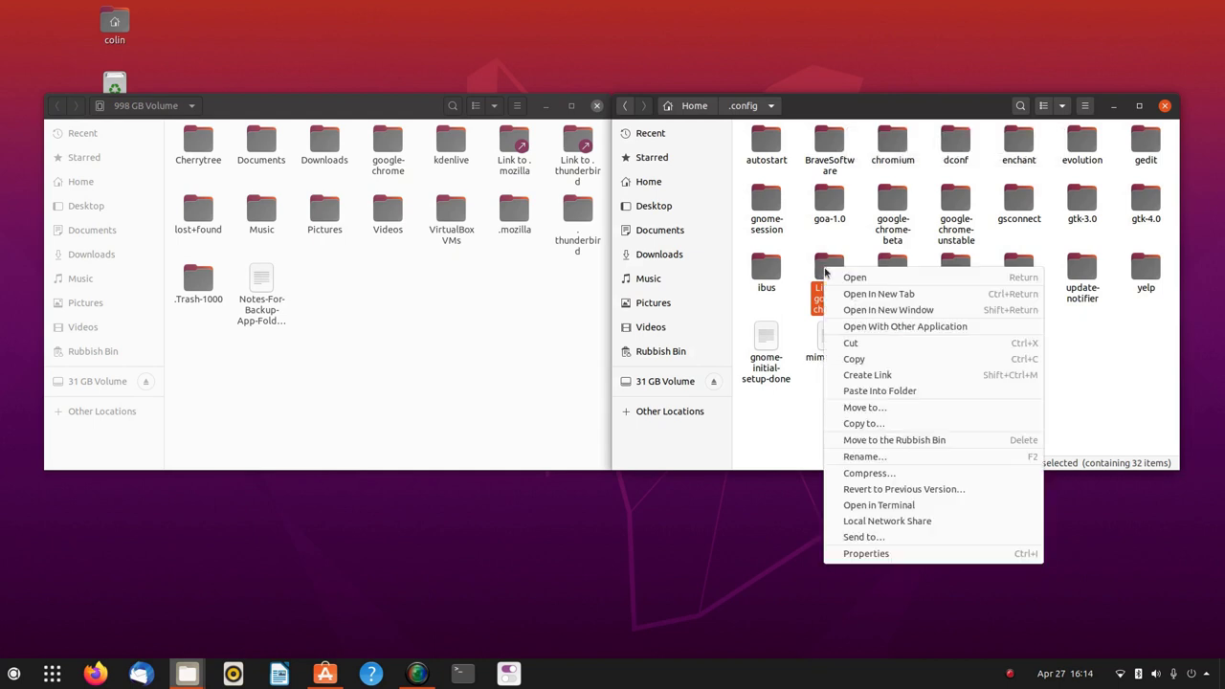
left_click(865, 457)
key("Home")
key("Delete")
key("Delete")
key("Delete")
key("Delete")
key("Delete")
key("Delete")
key("Delete")
key("Delete")
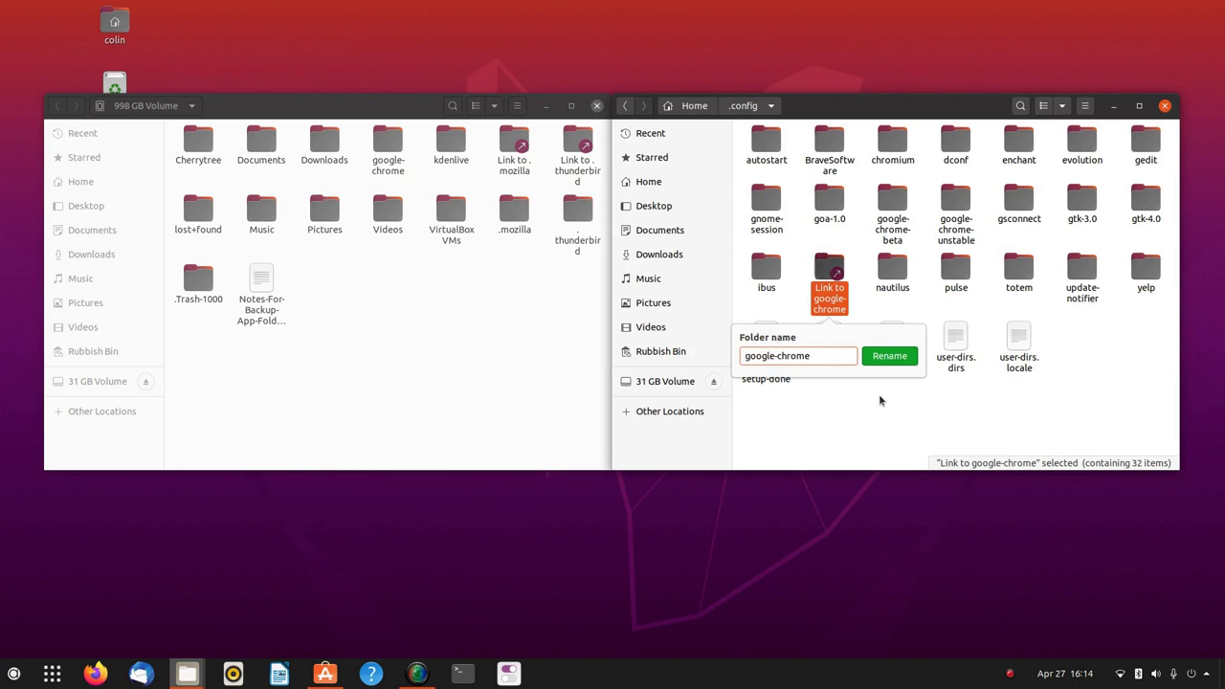
key("Return")
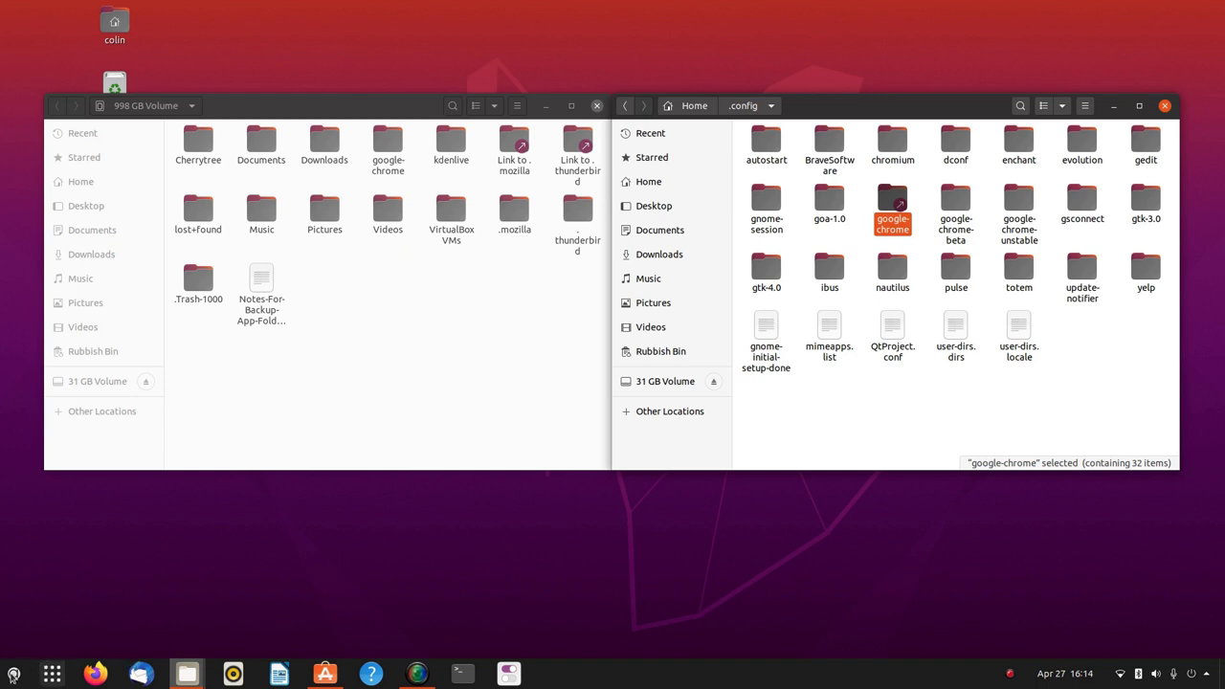
- Launch Google Chrome from All applications and choose Unlock Profile and Relaunch
left_click(51, 673)
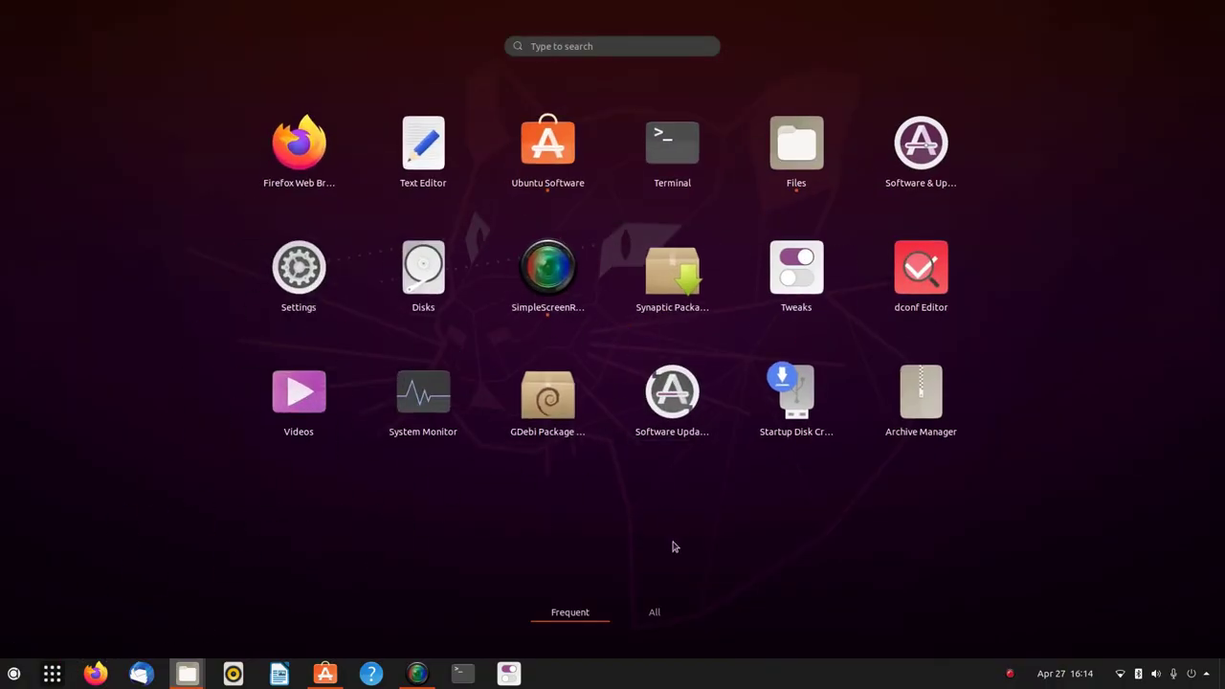
left_click(654, 618)
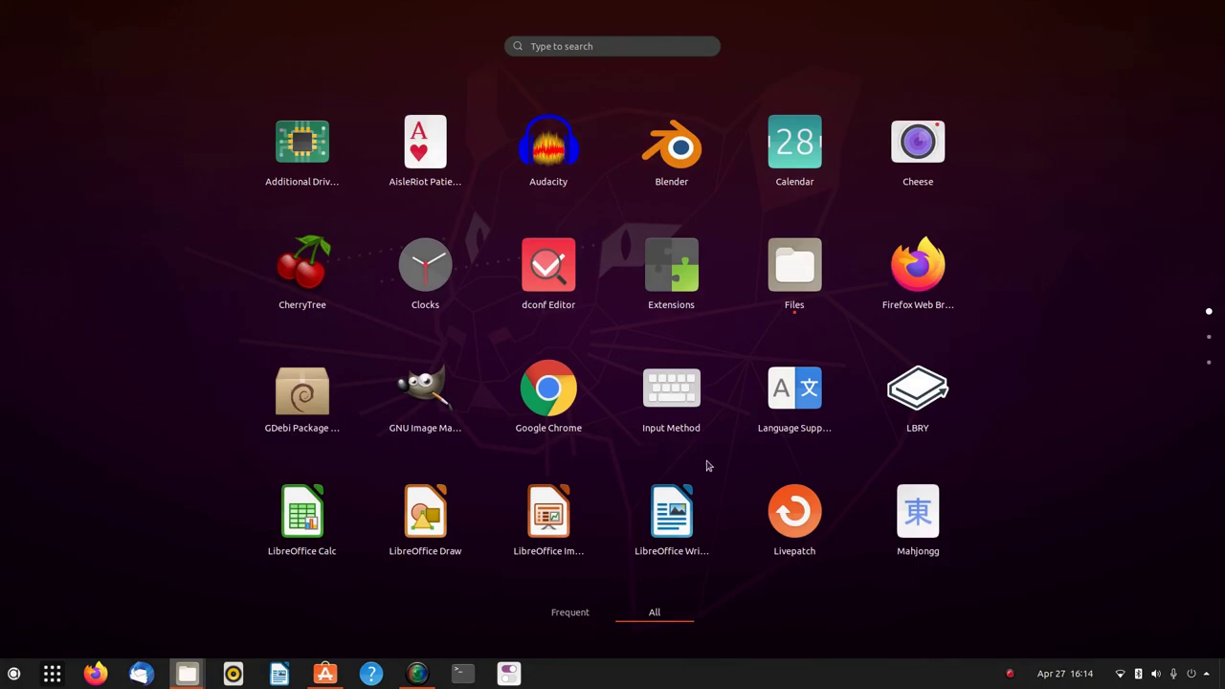
left_click(539, 390)
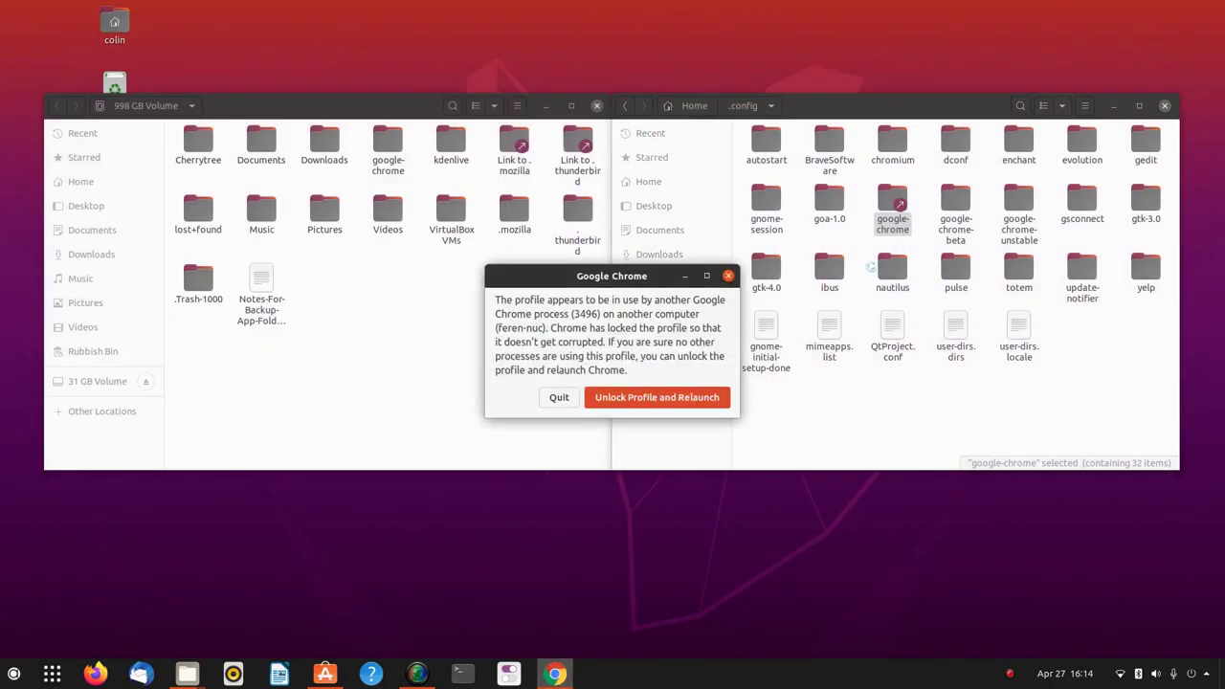
left_click(635, 401)
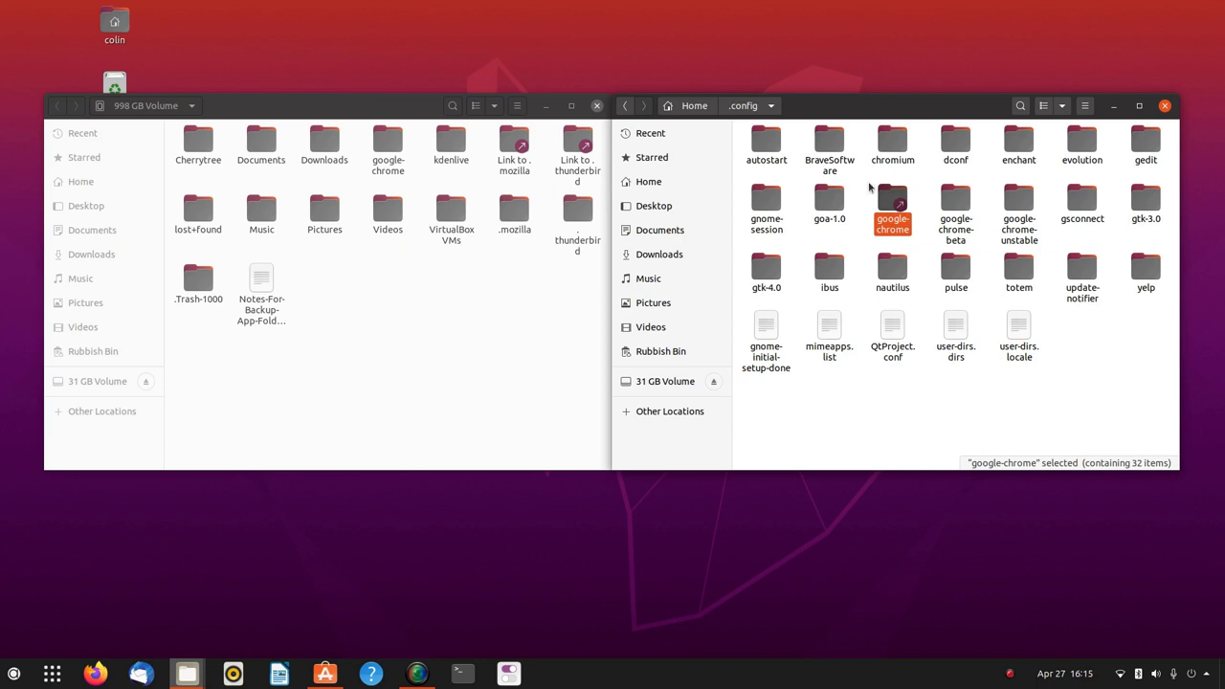
- Bin Home's old .mozilla folder and move Link to .mozilla from the data drive into Home
left_click(698, 106)
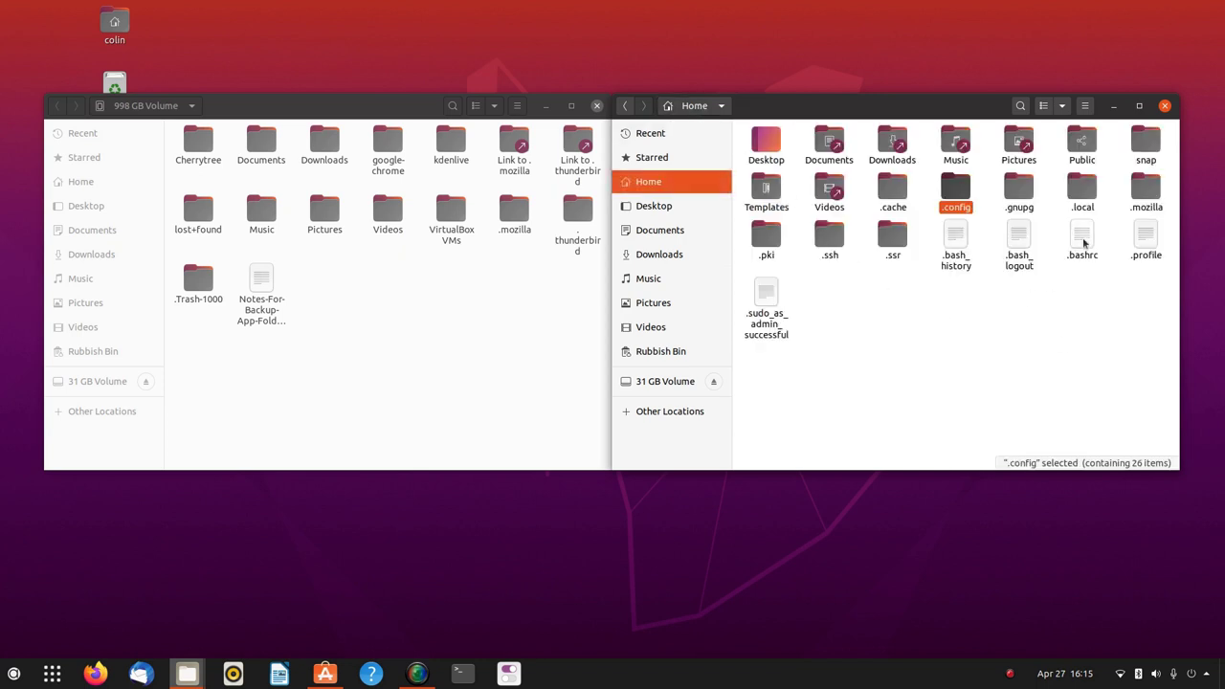
right_click(1149, 197)
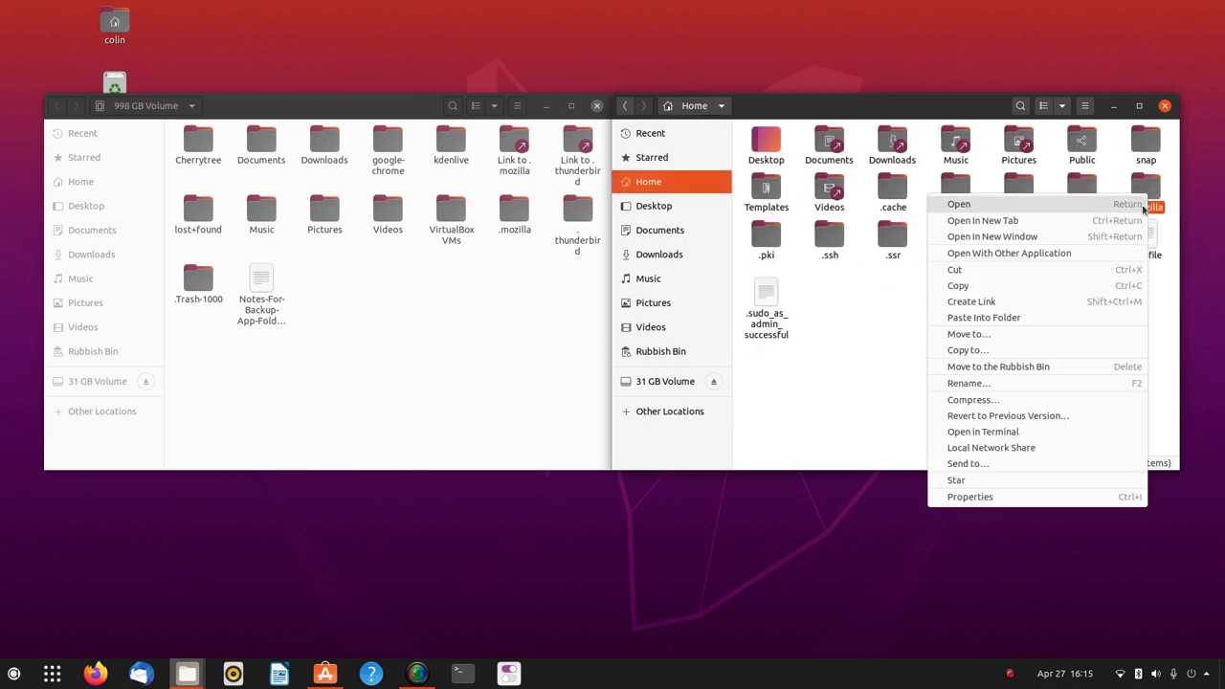
left_click(1013, 365)
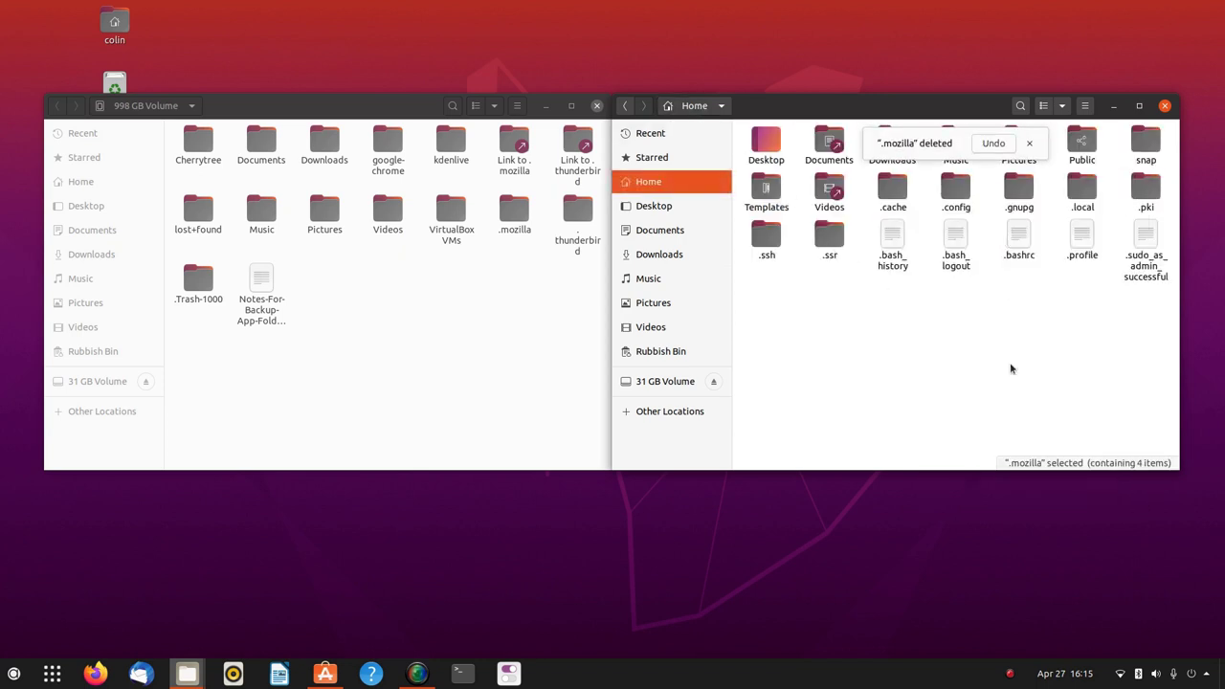
right_click(514, 146)
left_click(536, 216)
right_click(957, 319)
left_click(993, 340)
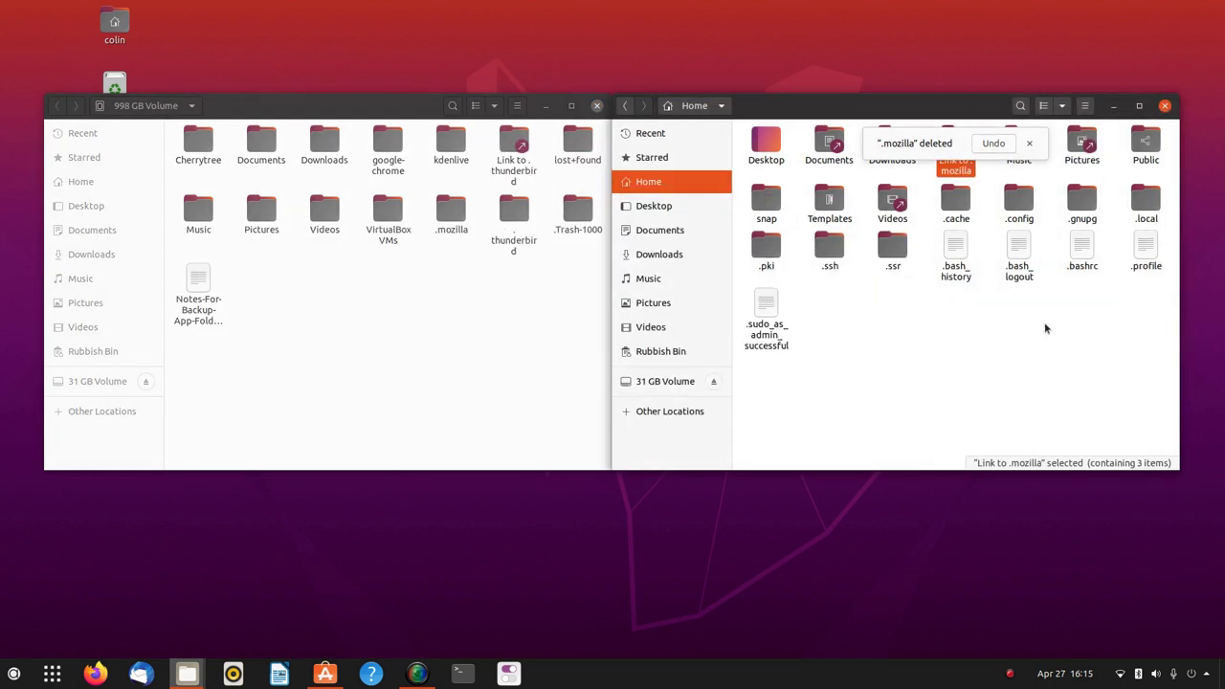
- Rename the pasted link to .mozilla and close the Home window
right_click(955, 143)
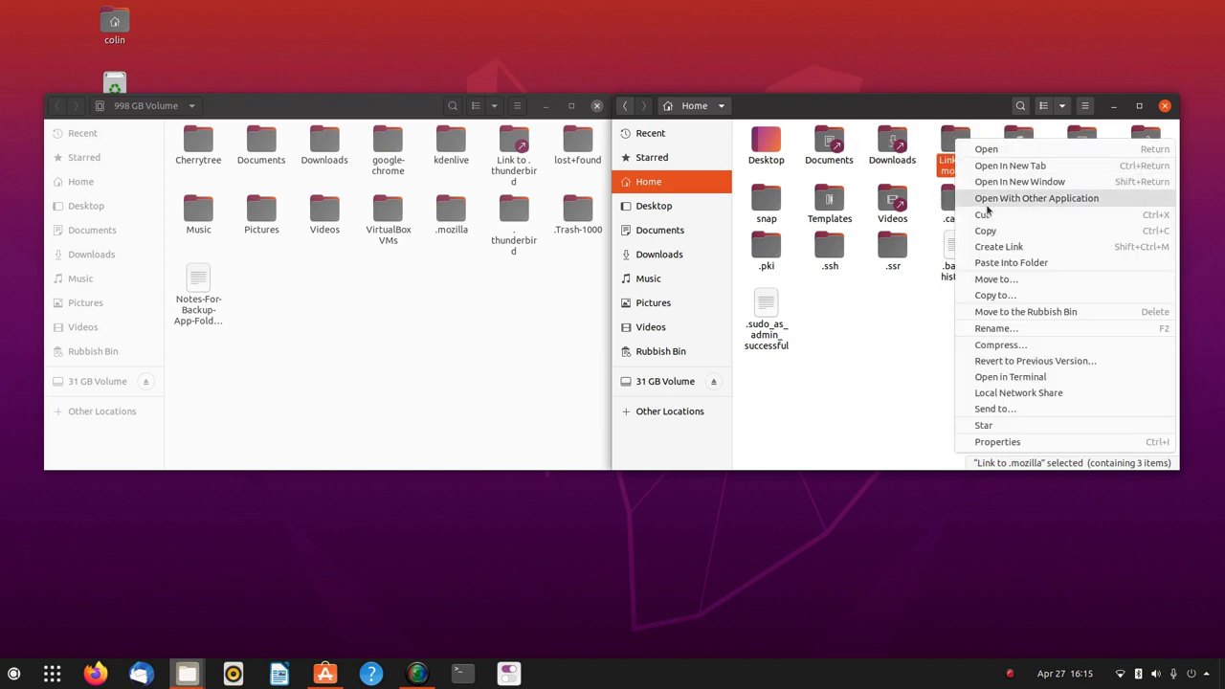
left_click(1001, 330)
key("Home")
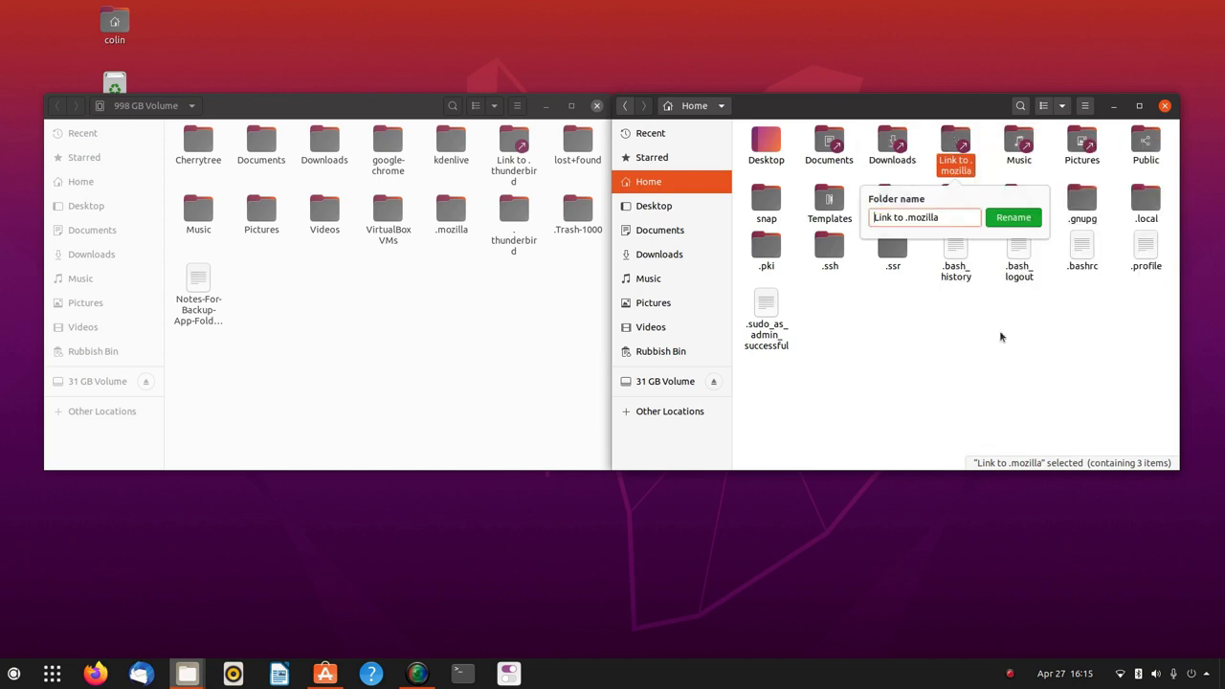
key("Delete")
key("Delete")
key("Delete")
key("Delete")
key("Delete")
key("Delete")
key("Delete")
key("Delete")
key("Return")
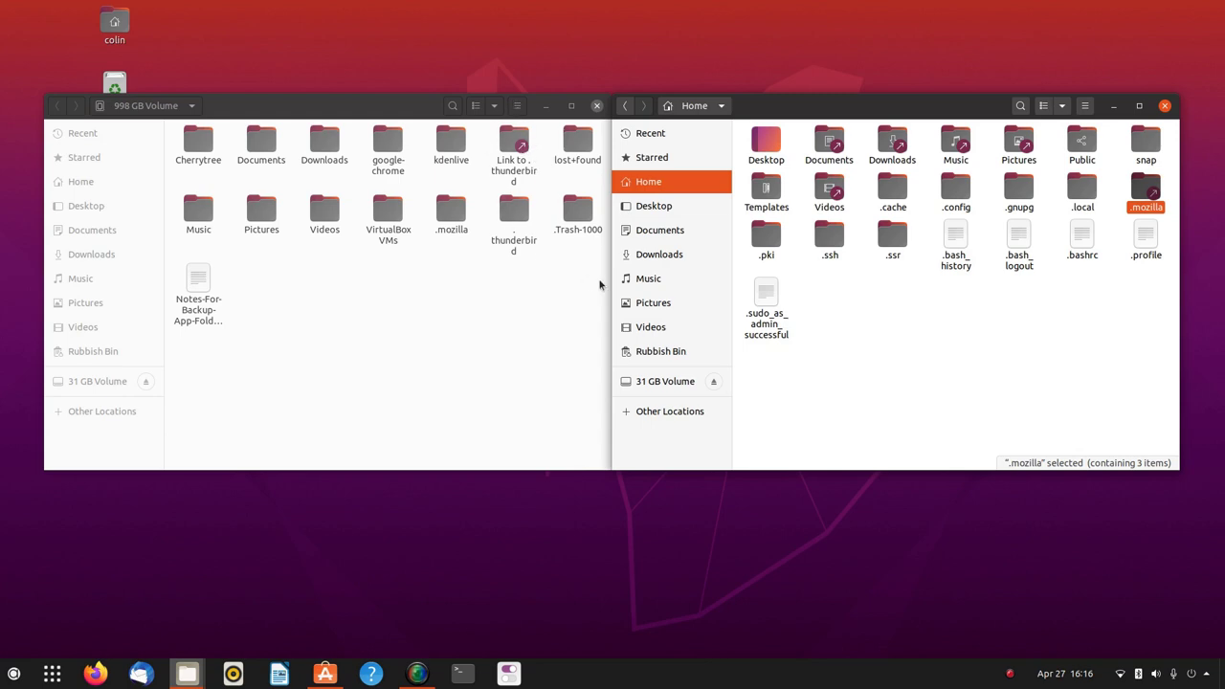
left_click(1166, 107)
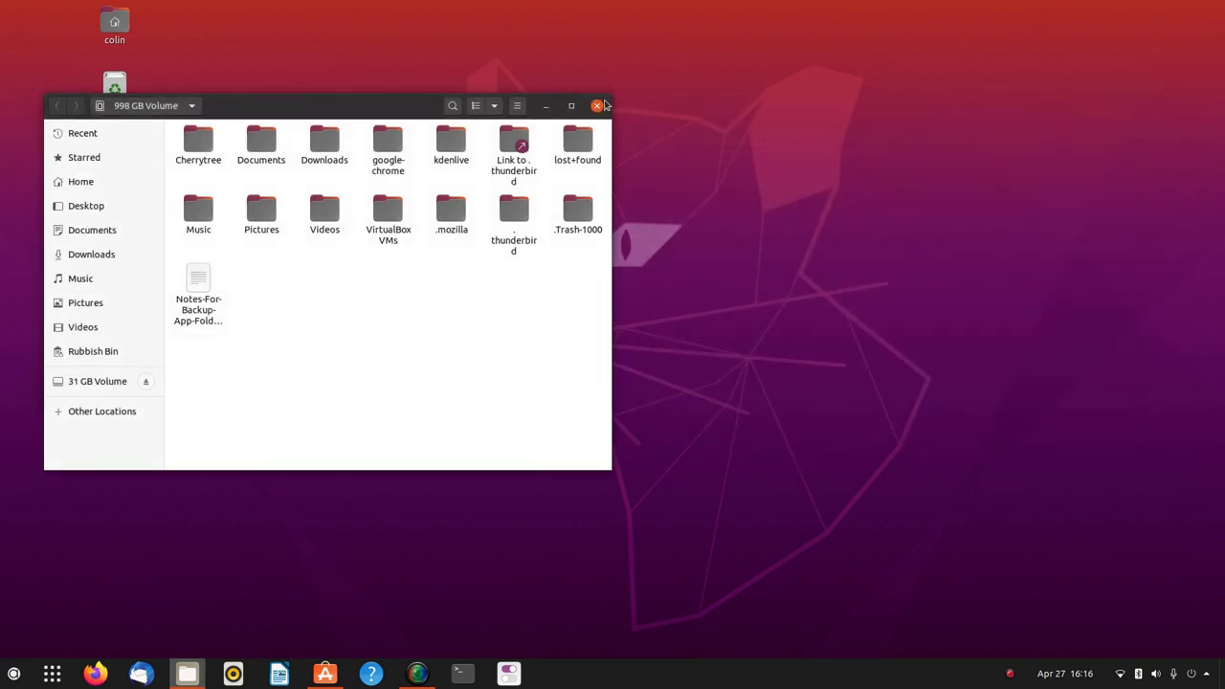
- Close the data drive window and open Dash to Panel settings from the Arc Menu
left_click(597, 105)
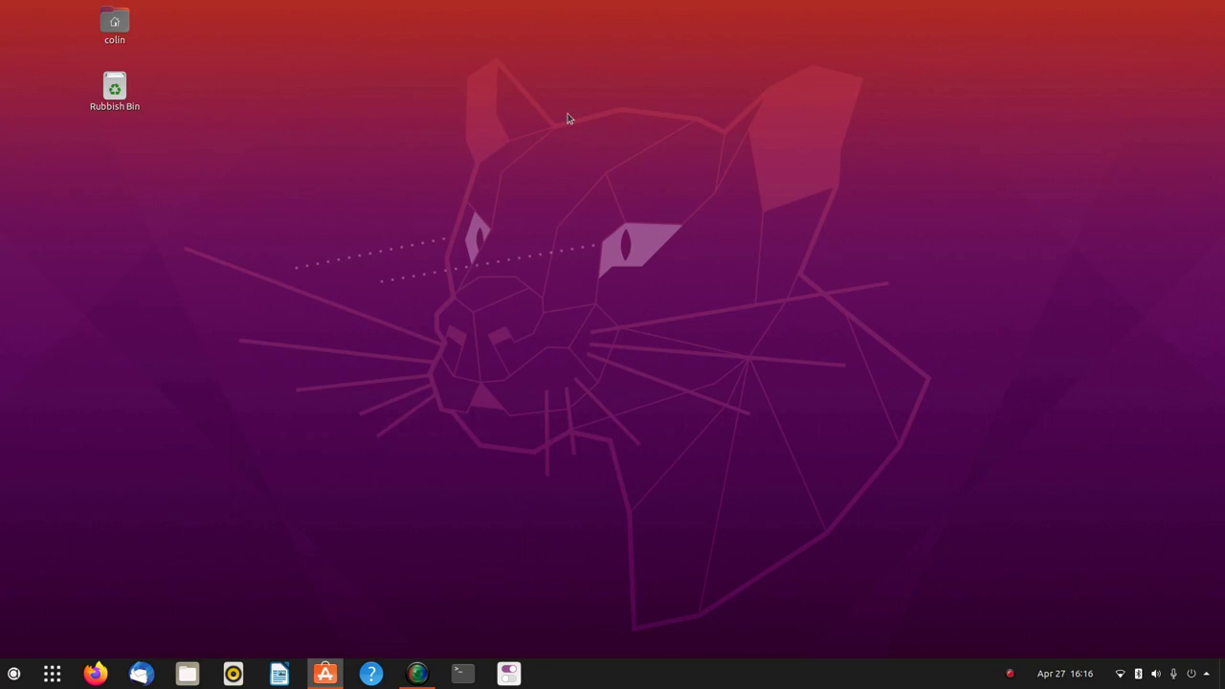
right_click(14, 674)
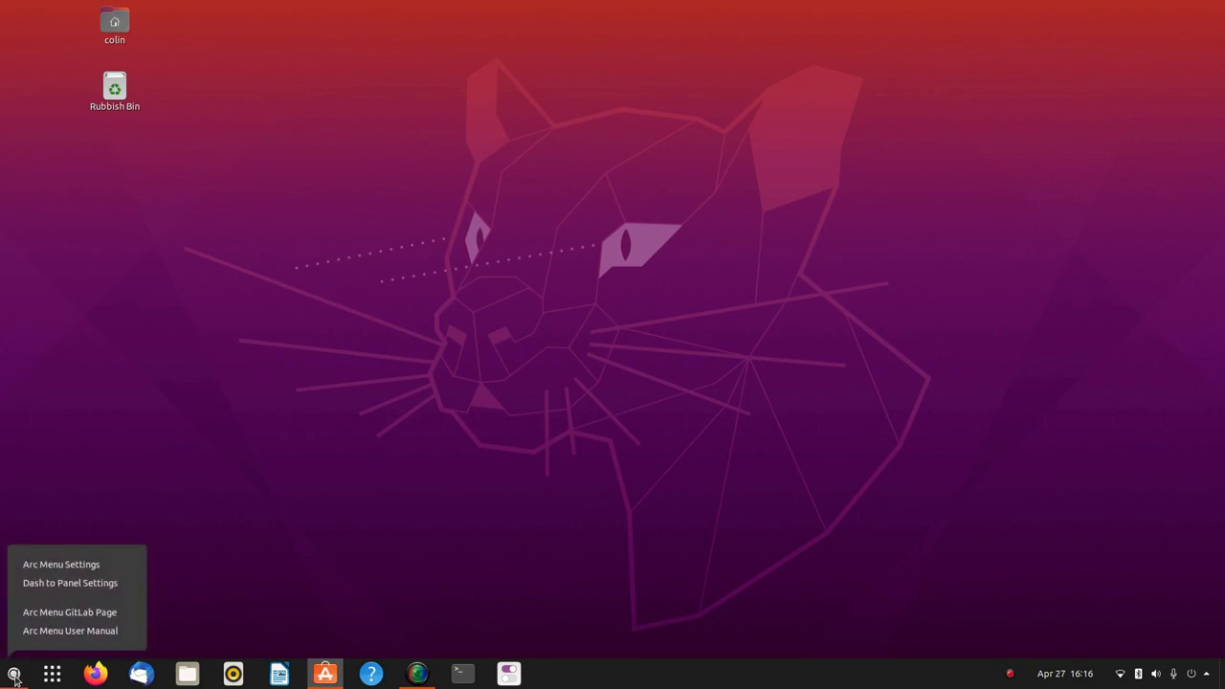
left_click(64, 586)
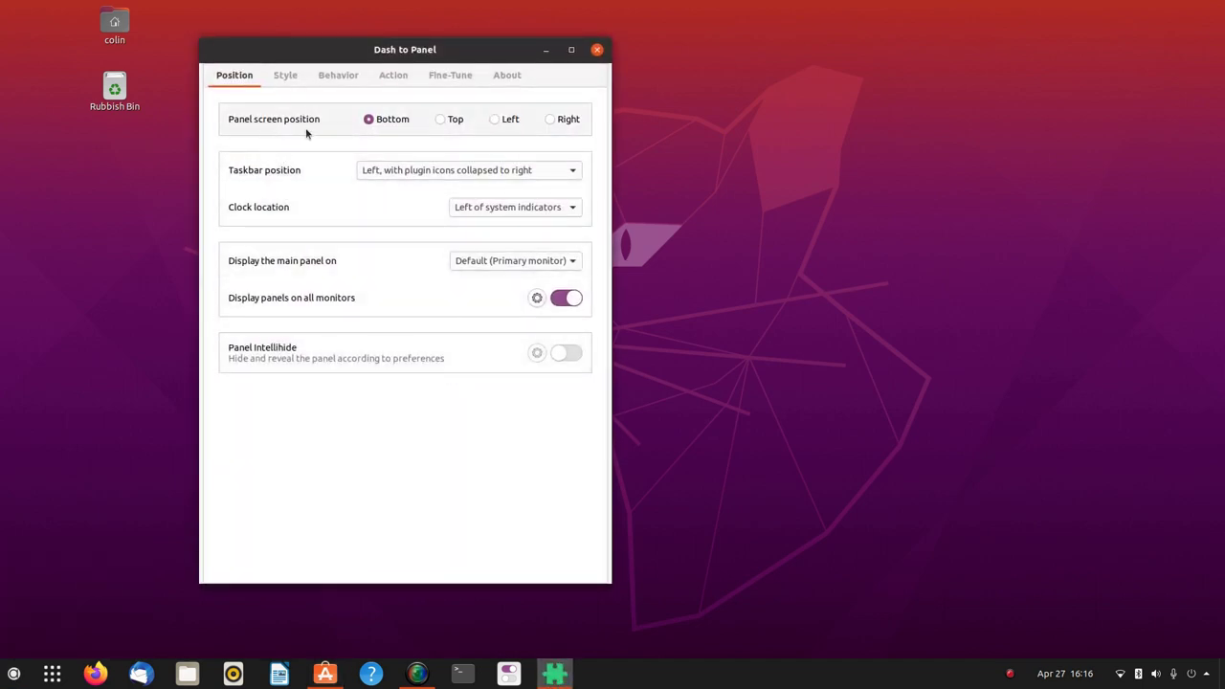
- Move the panel to the left edge, dismiss two Chrome notifications, then return it to the bottom
left_click(494, 120)
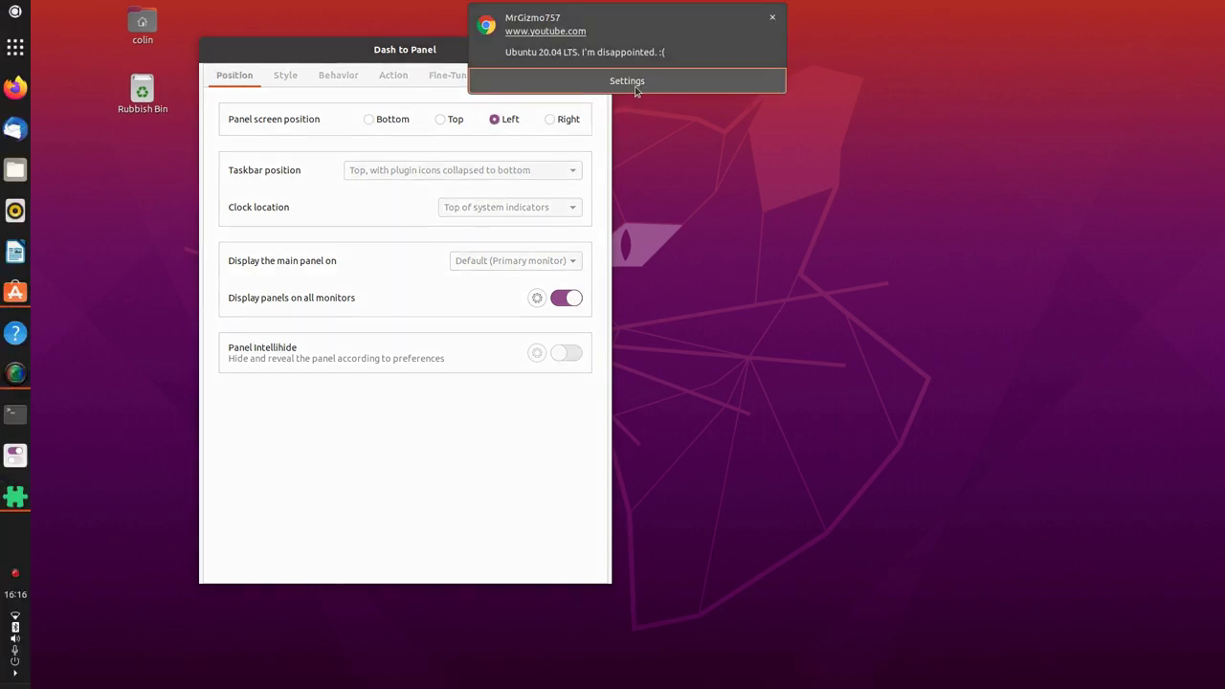
left_click(774, 18)
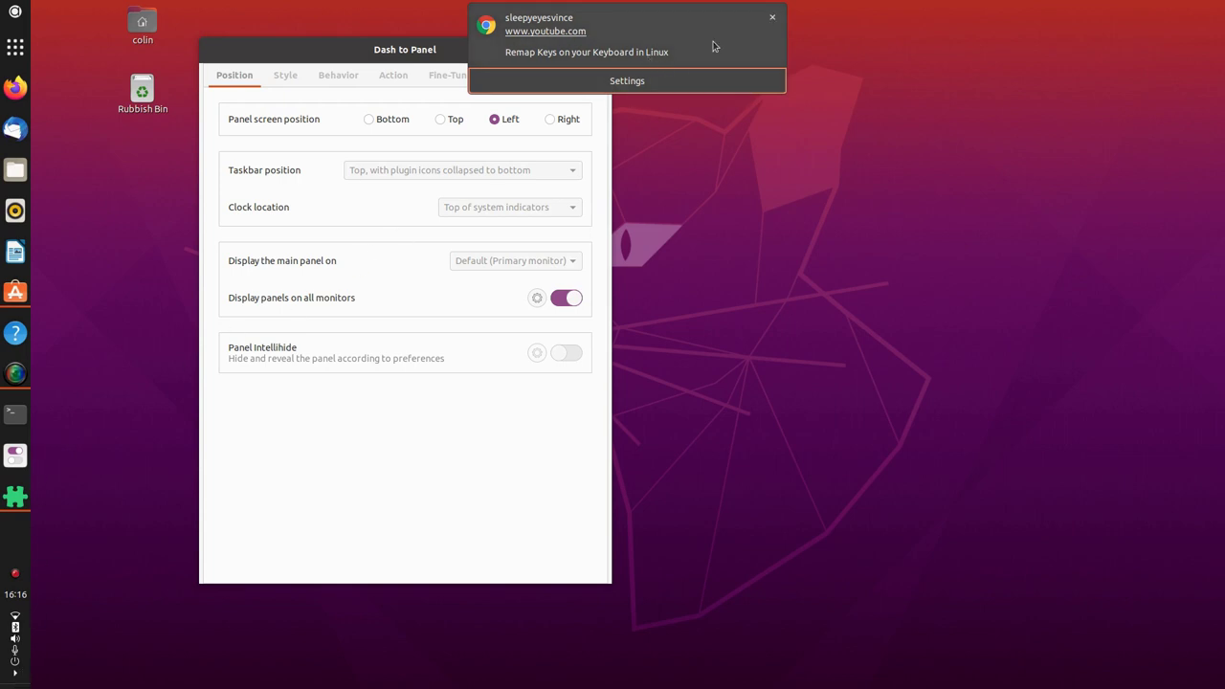
left_click(766, 18)
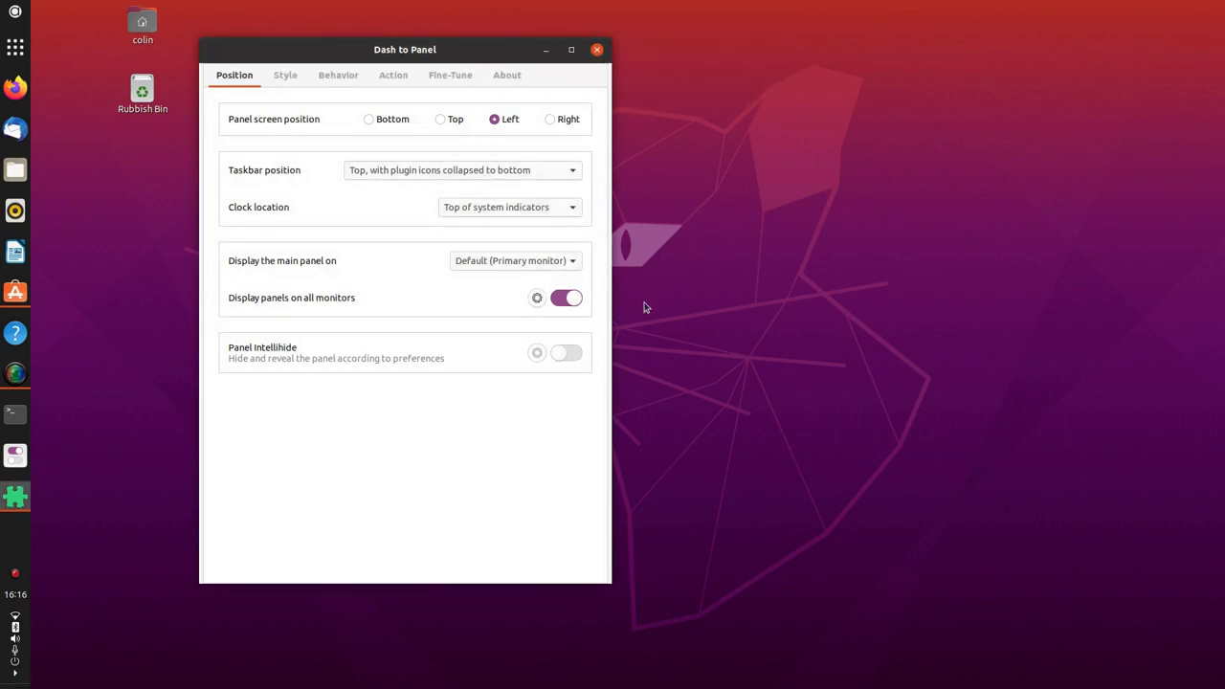
left_click(367, 119)
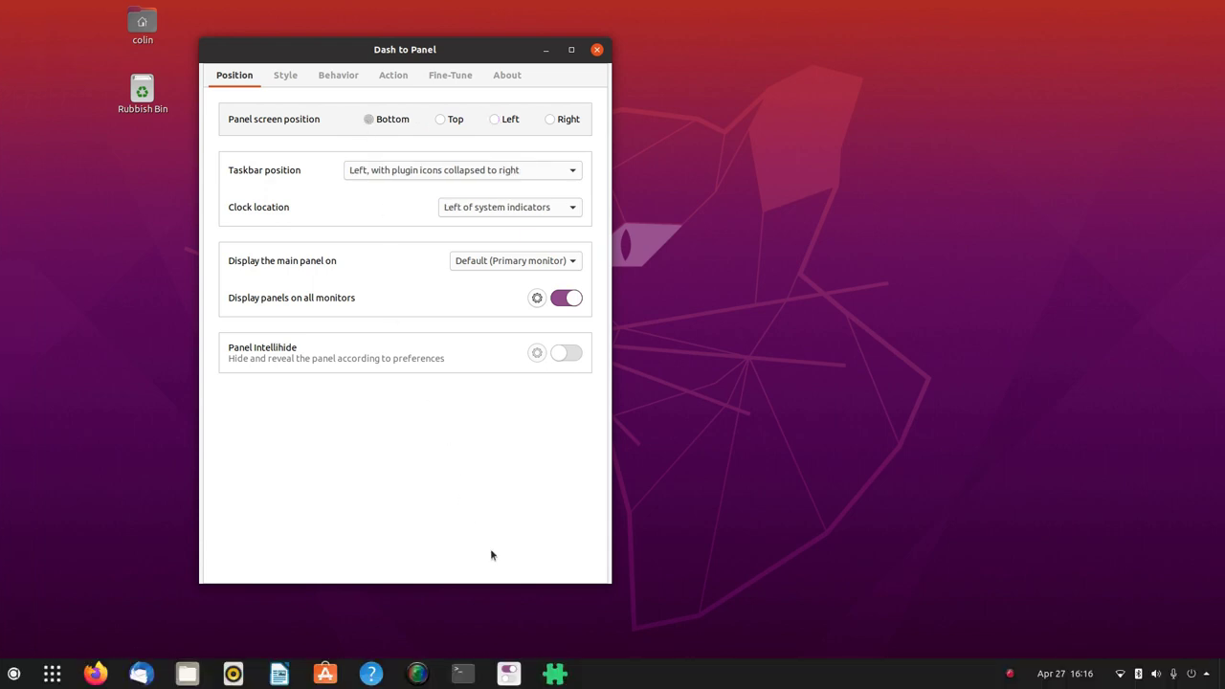
- Turn on Do Not Disturb from the calendar and notifications panel
left_click(1088, 674)
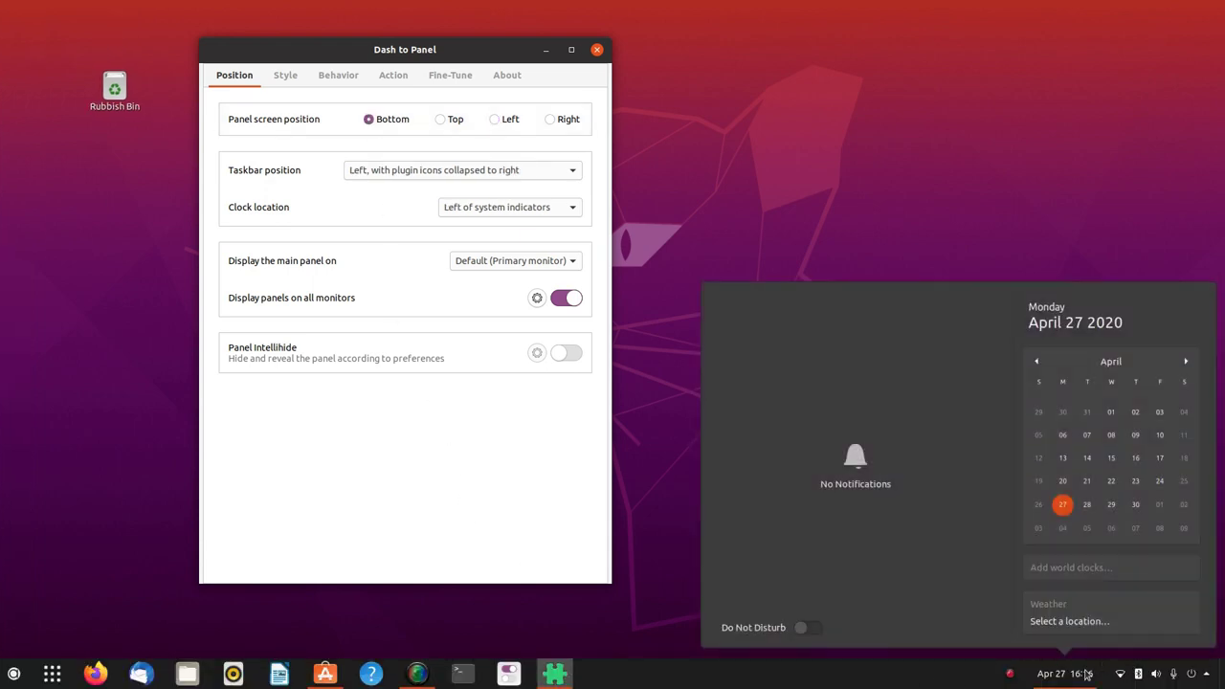
left_click(812, 631)
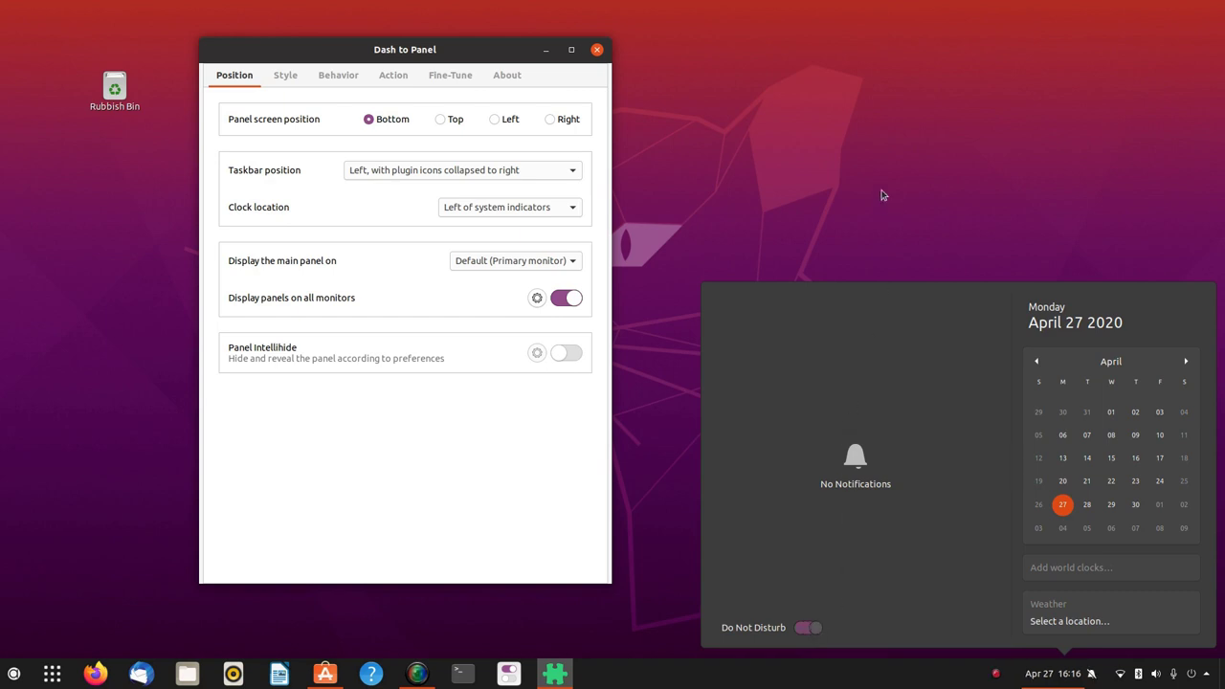
left_click(1061, 674)
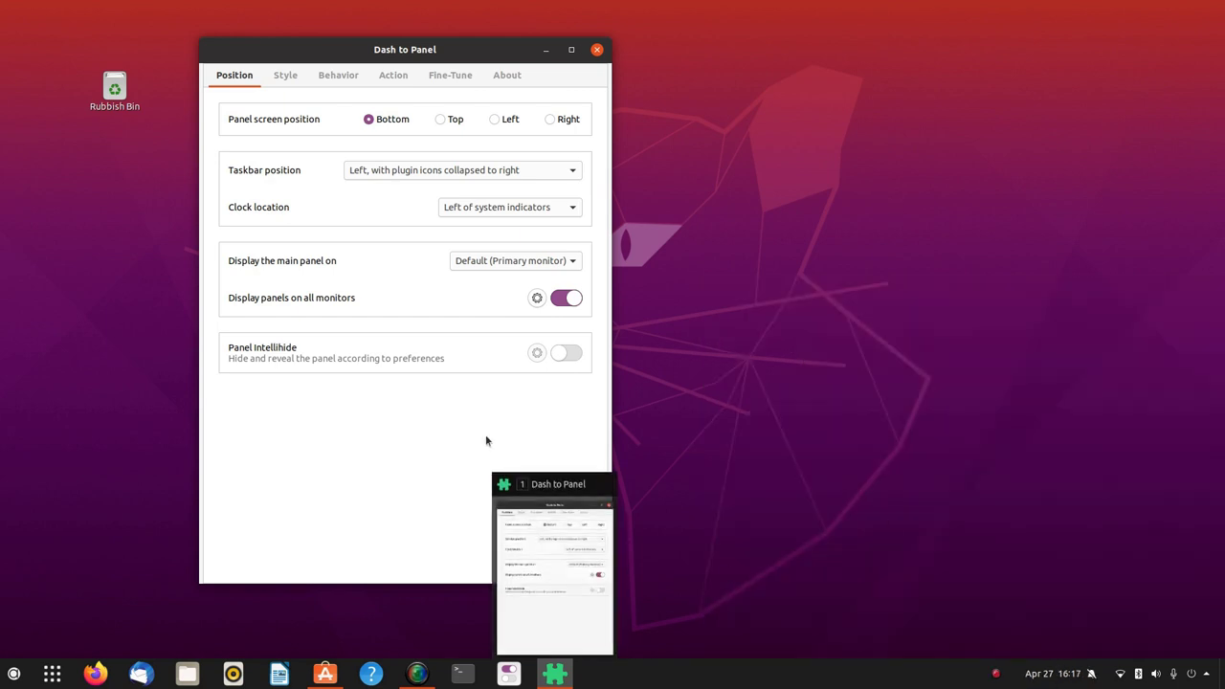
- Try the panel on the left, right and top edges, then put it back at the bottom
left_click(495, 119)
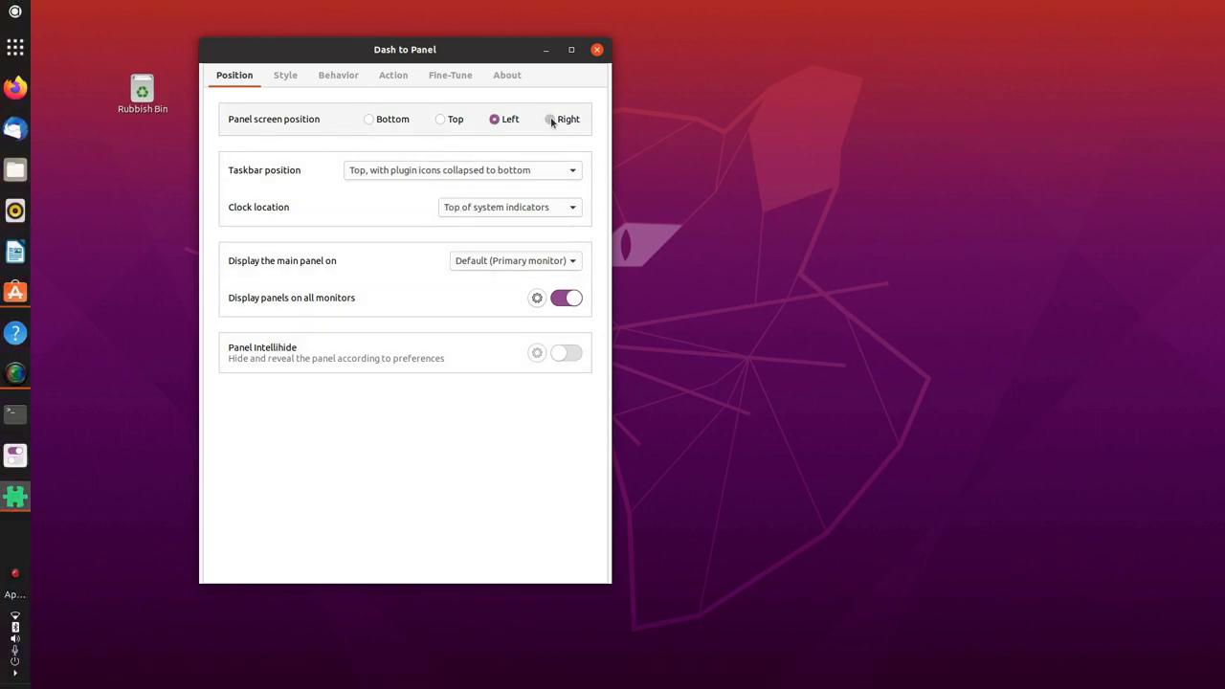
left_click(550, 120)
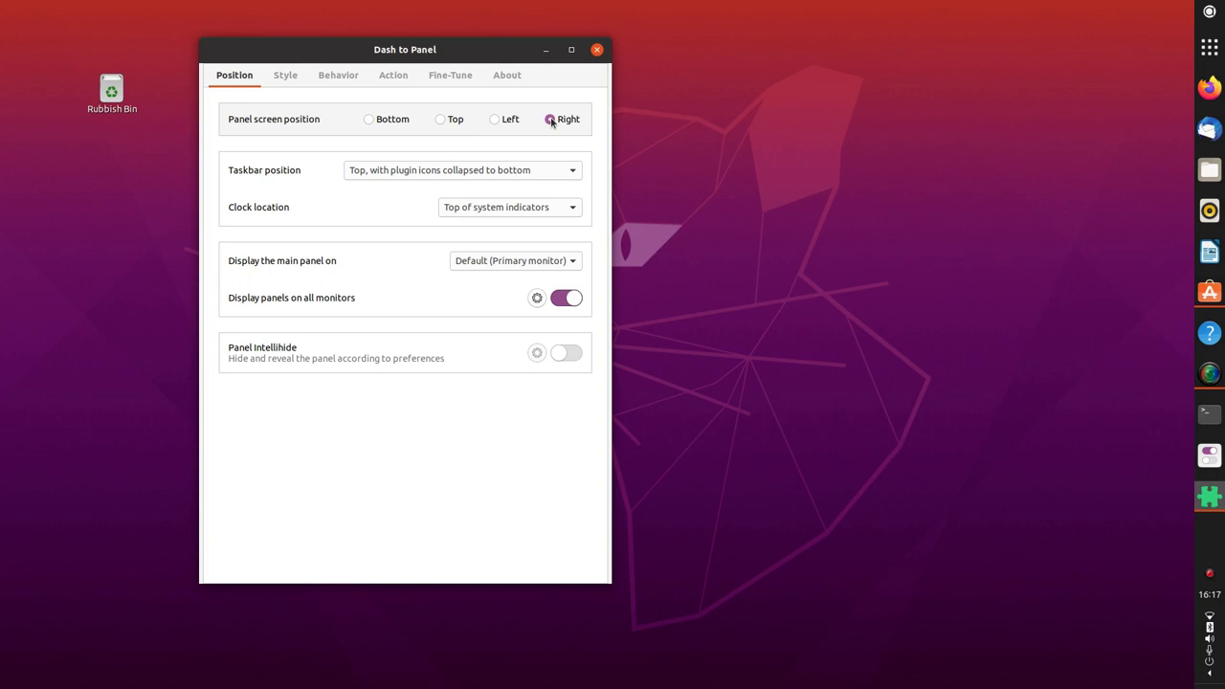
left_click(441, 120)
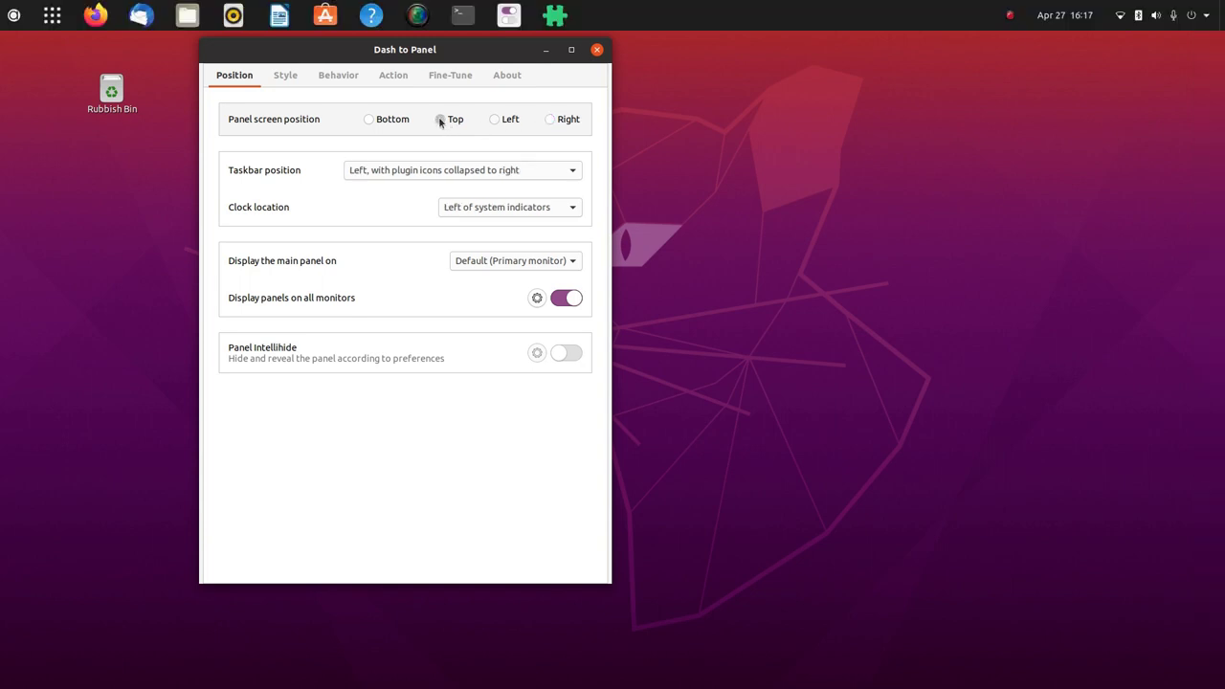
left_click(370, 120)
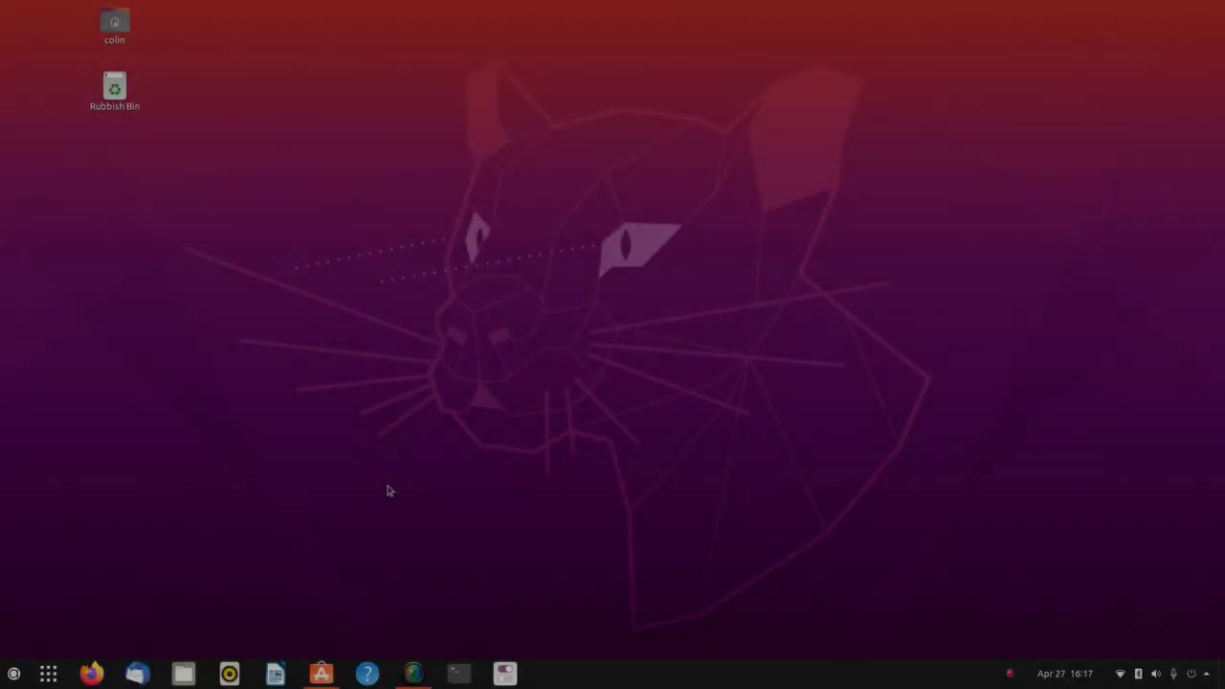